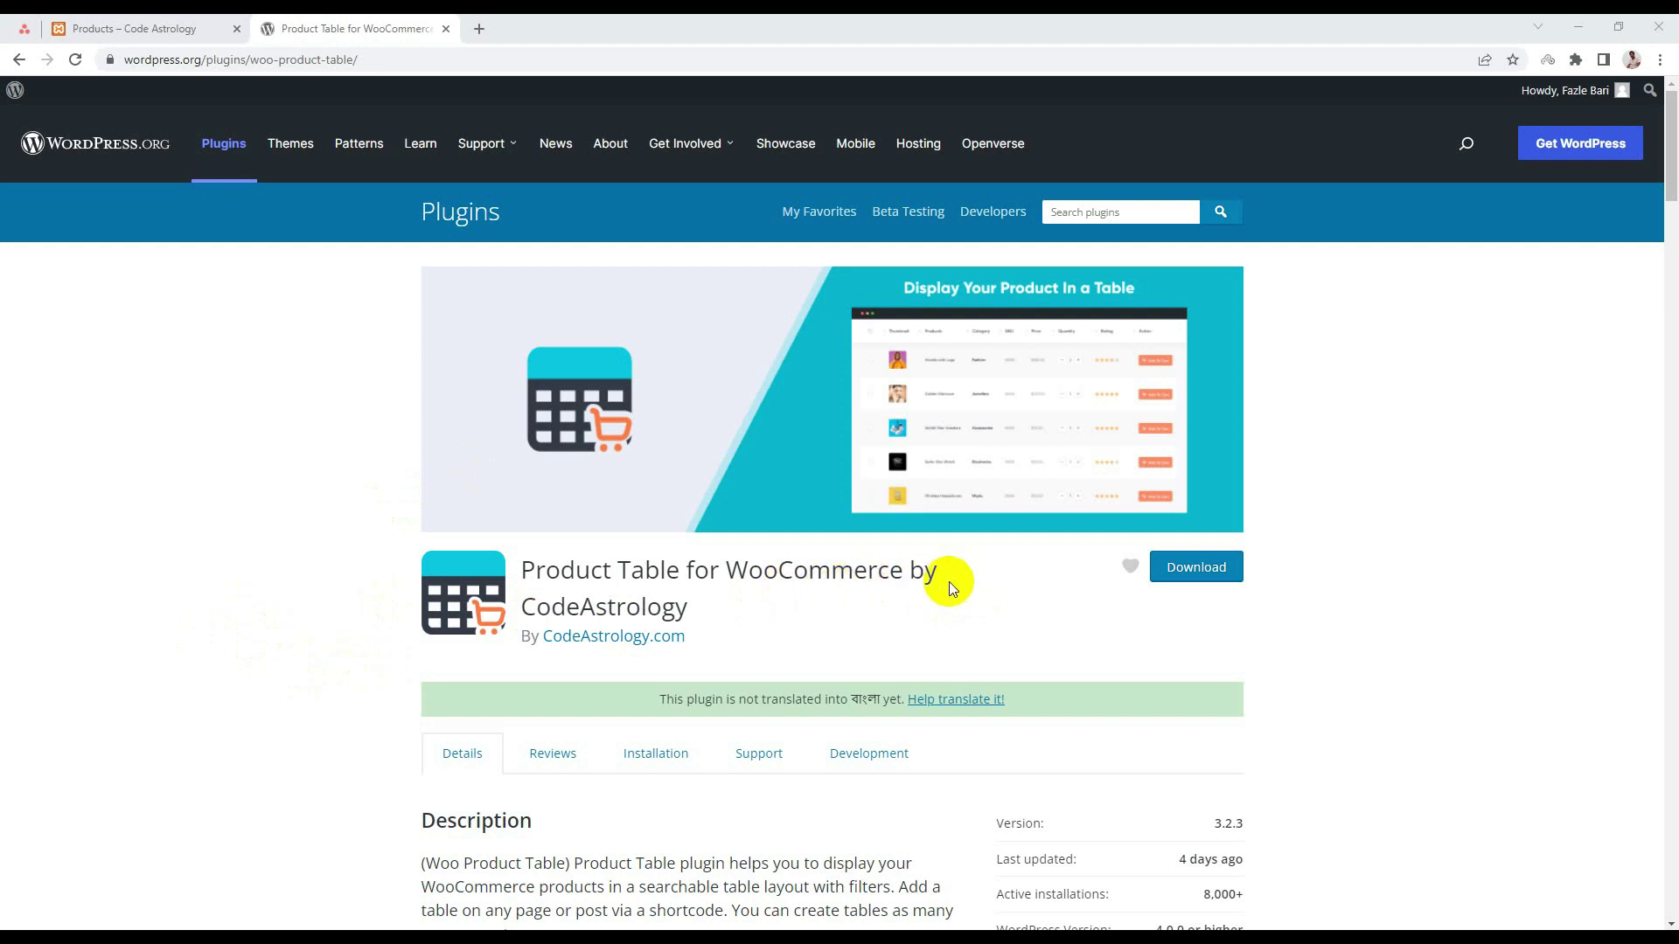
Review the Product Table for WooCommerce plugin page and the shop page's default product listing.
{"action": "scroll", "coordinate": [898, 564], "scroll_direction": "down", "scroll_amount": 1}
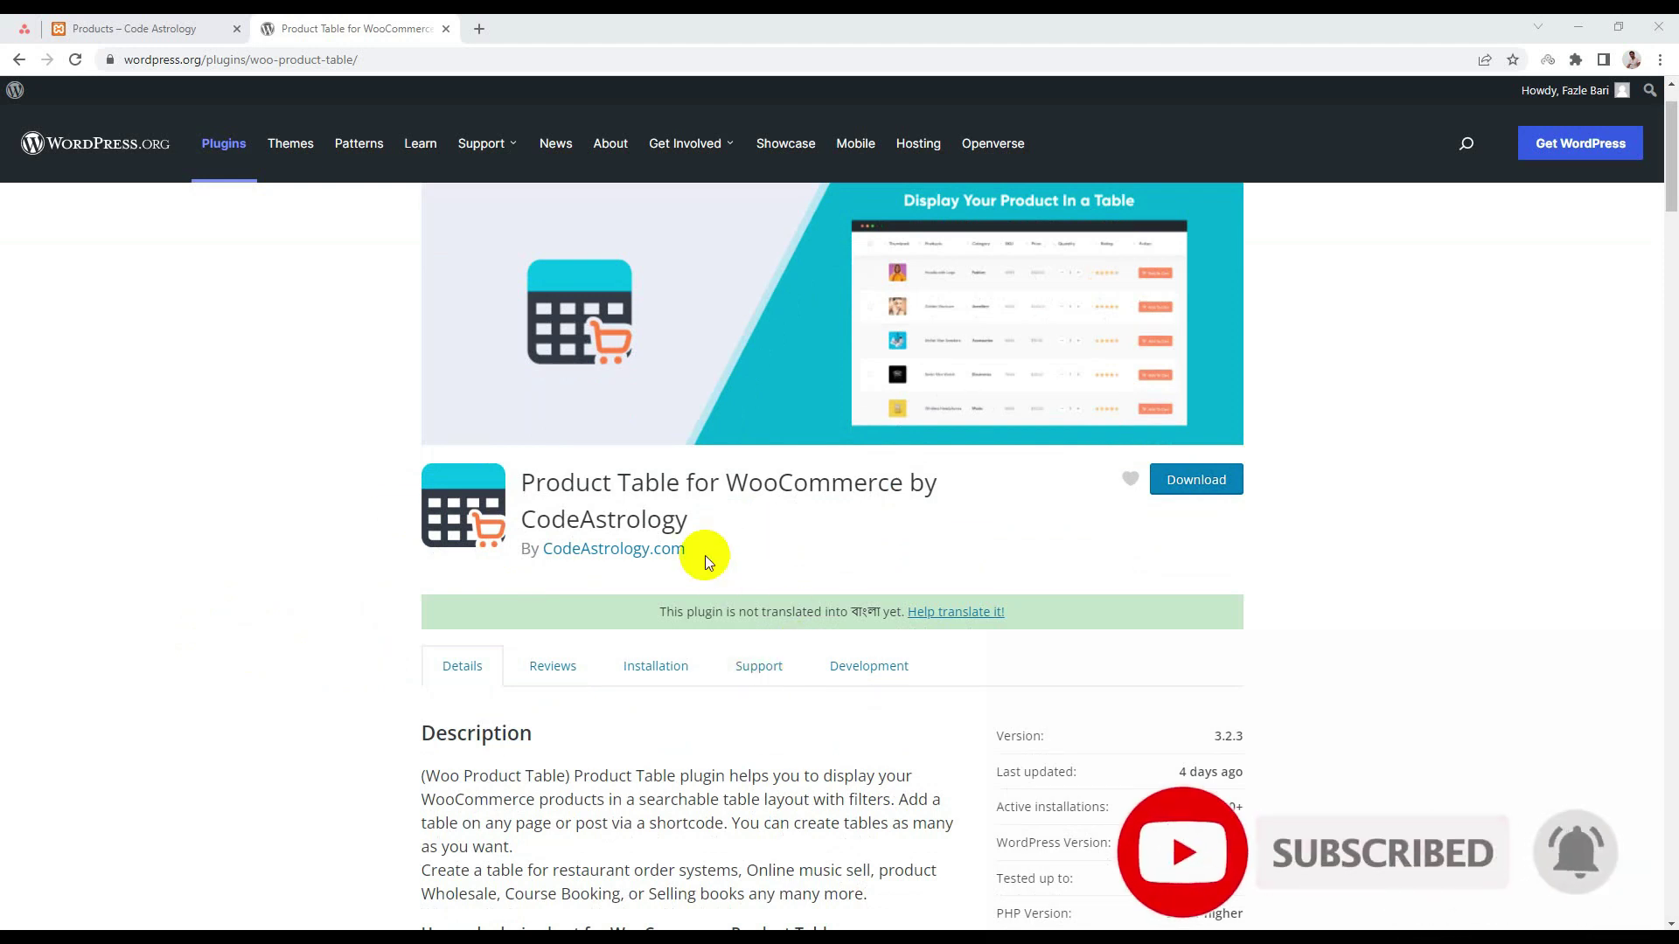
{"action": "left_click", "coordinate": [132, 26]}
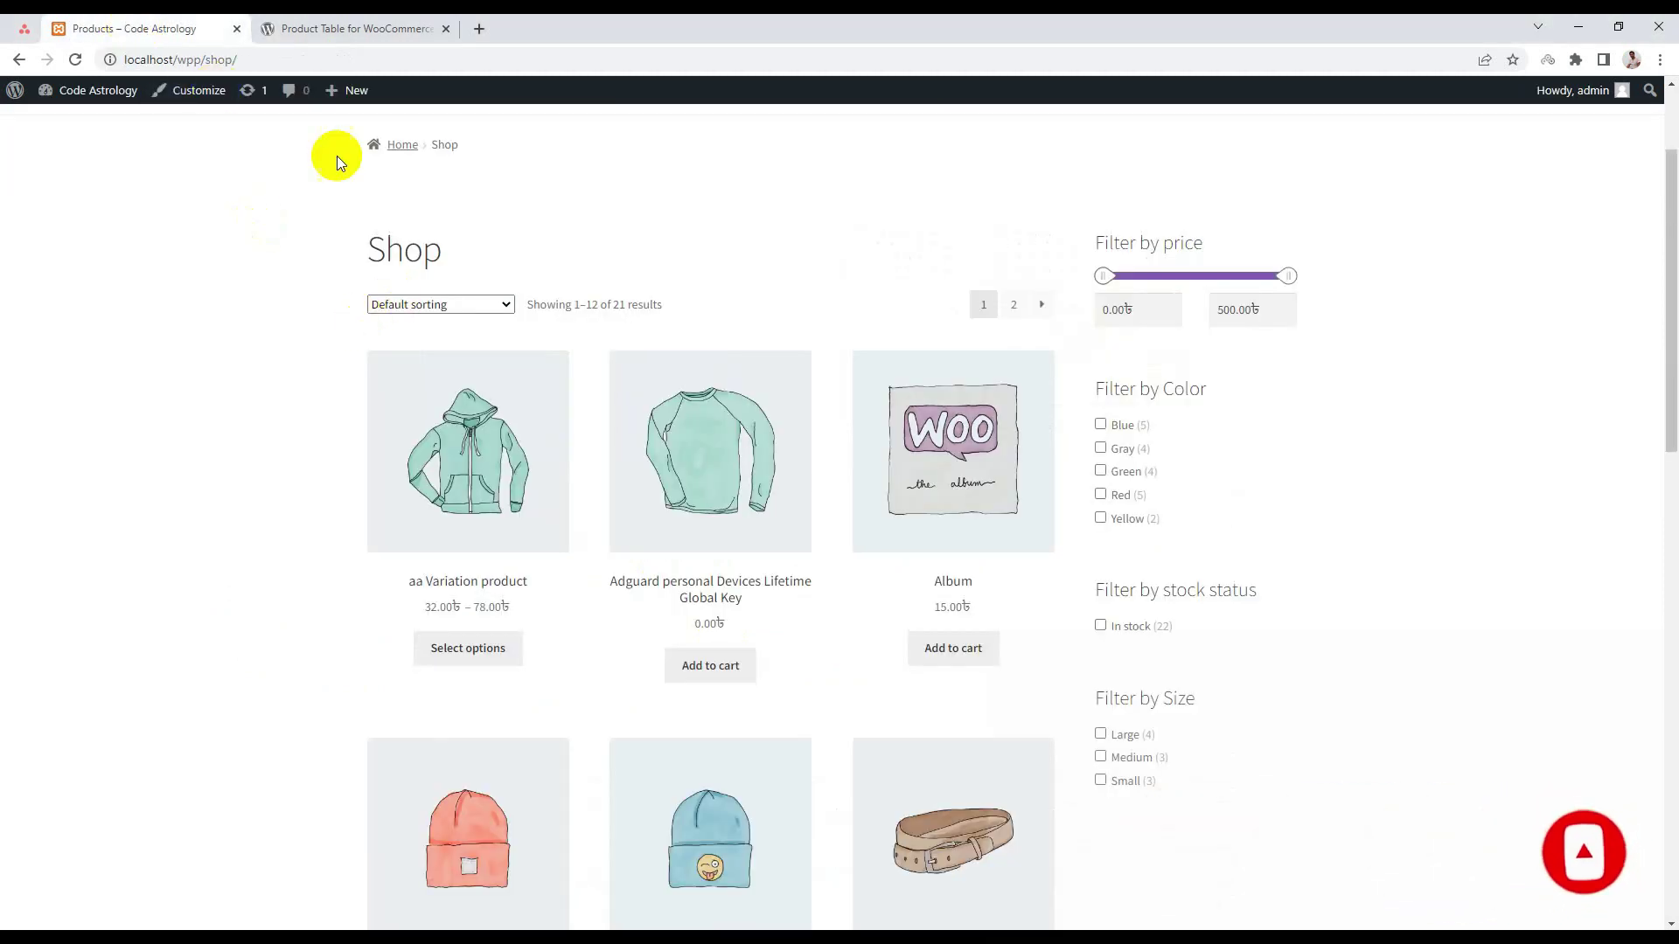
{"action": "left_click", "coordinate": [336, 28]}
{"action": "scroll", "coordinate": [677, 664], "scroll_direction": "up", "scroll_amount": 1}
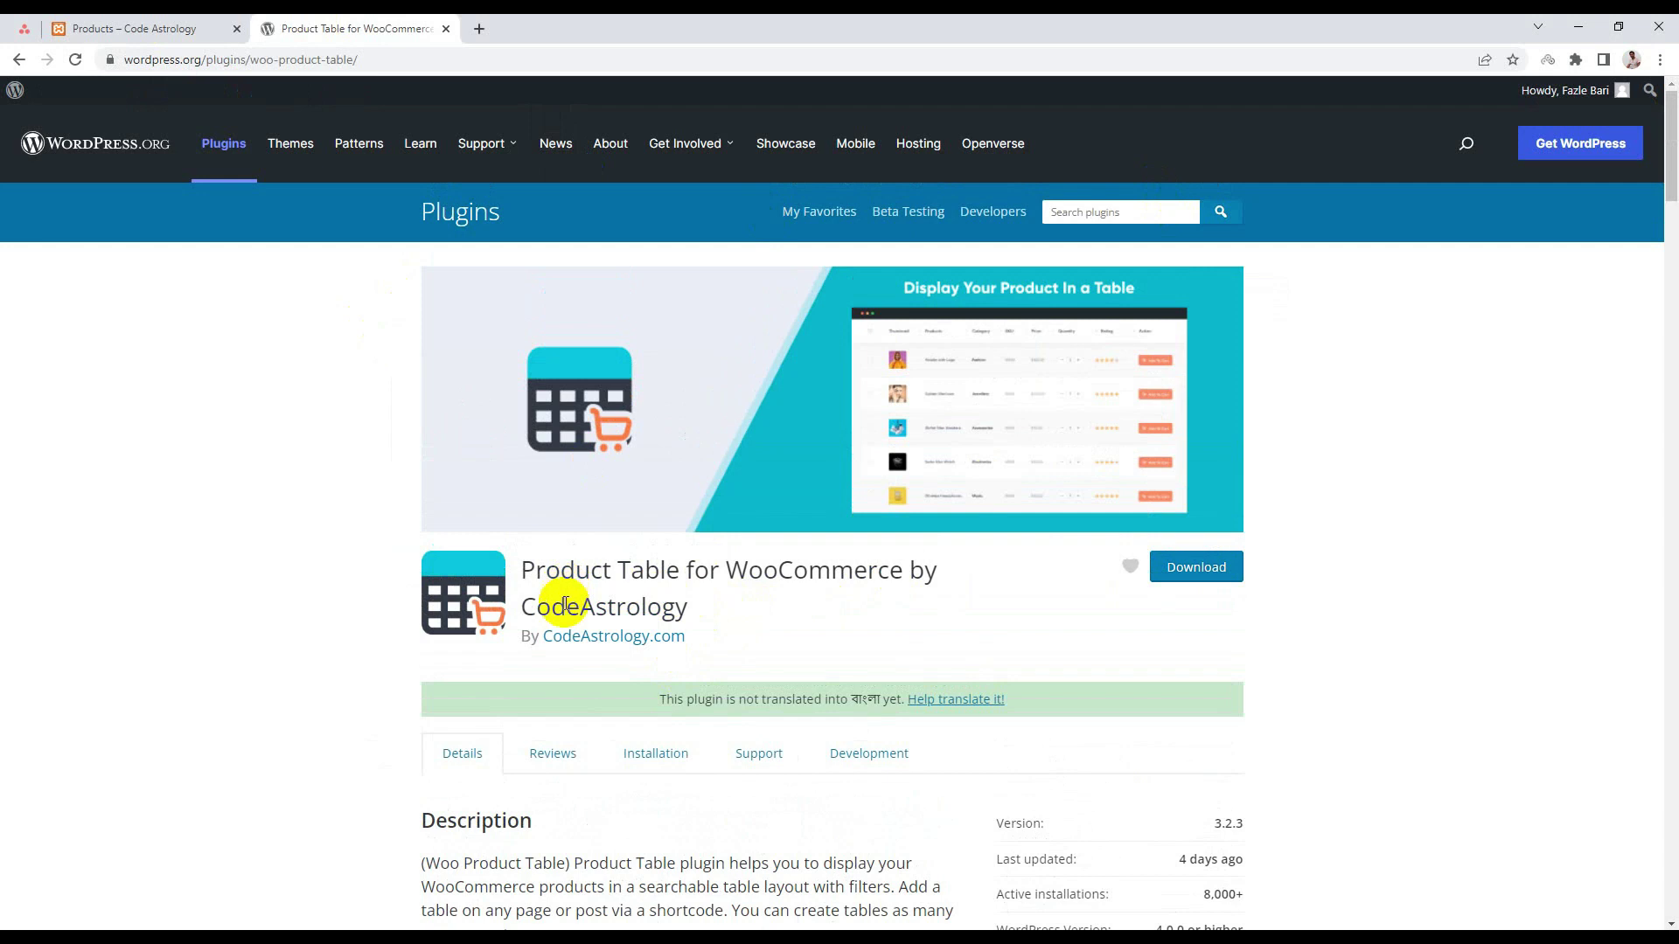
{"action": "left_click", "coordinate": [494, 118]}
{"action": "left_click", "coordinate": [136, 23]}
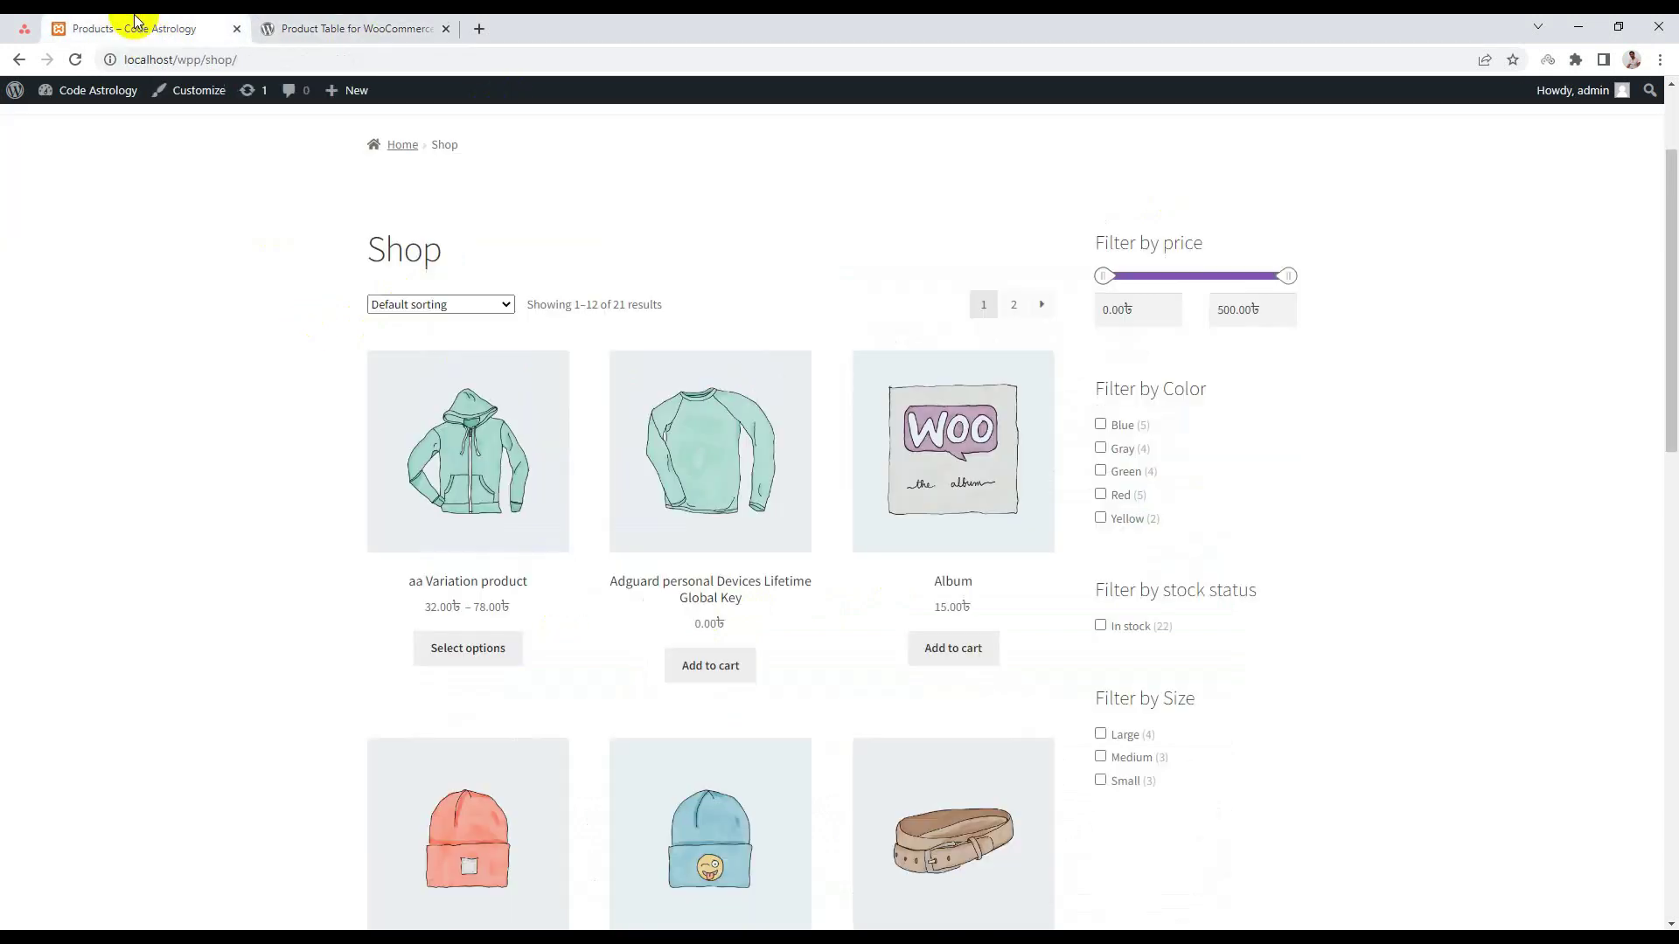
{"action": "scroll", "coordinate": [233, 124], "scroll_direction": "up", "scroll_amount": 2}
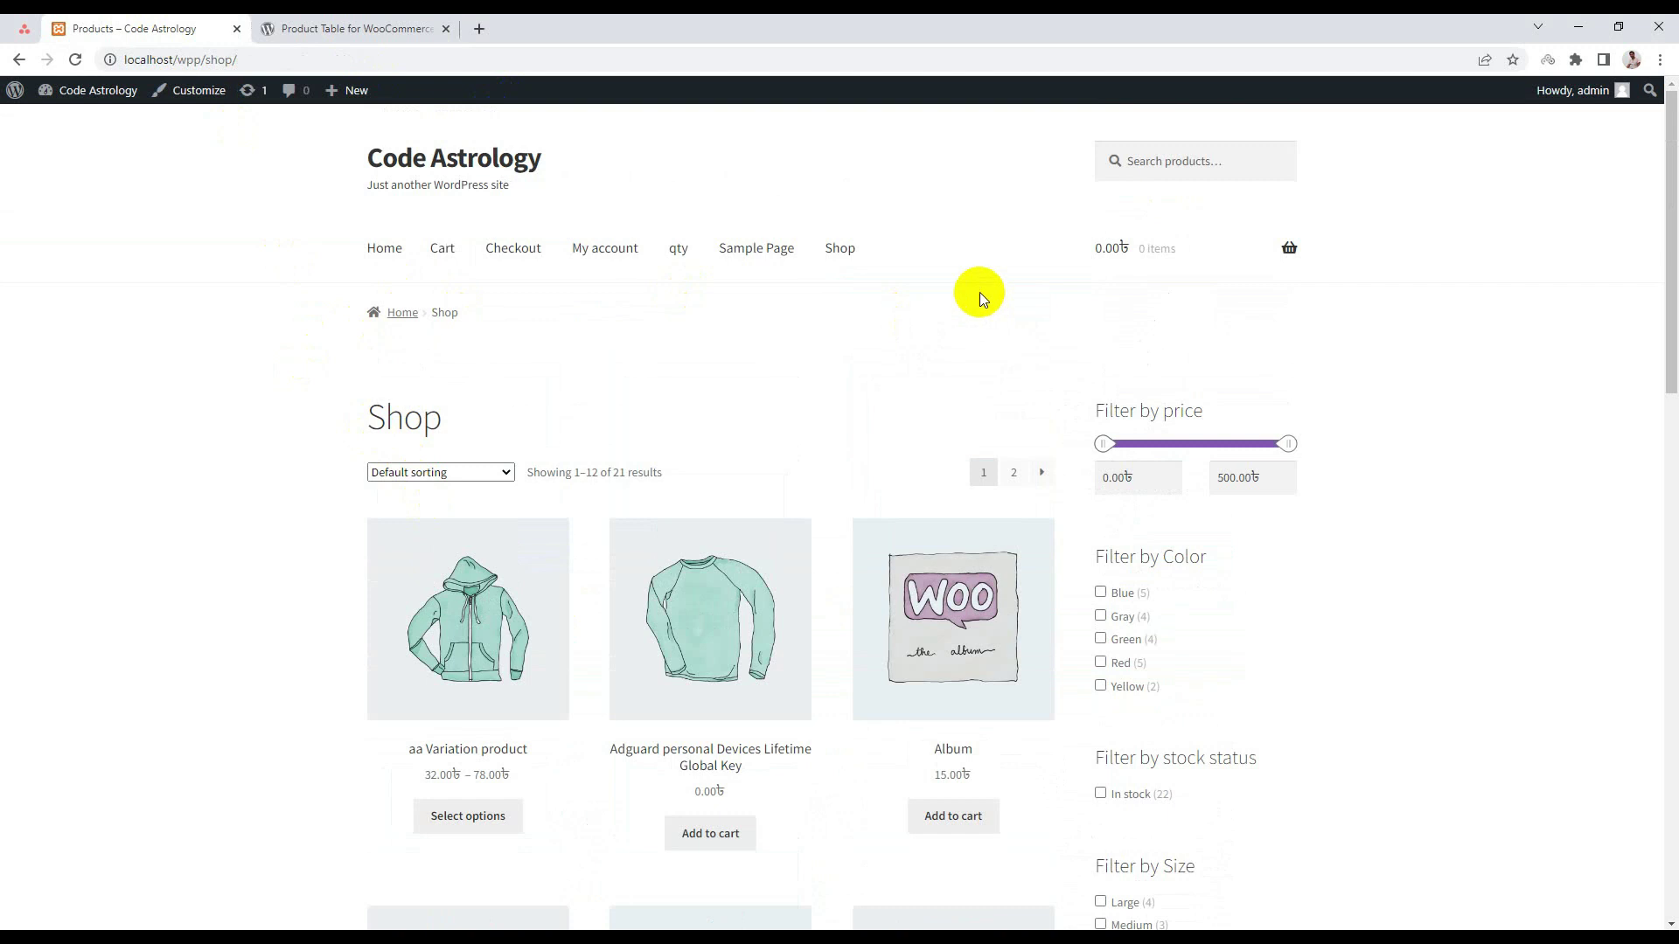
Create a product table titled "New Table" from the site's admin dashboard and publish it.
{"action": "left_click", "coordinate": [96, 99]}
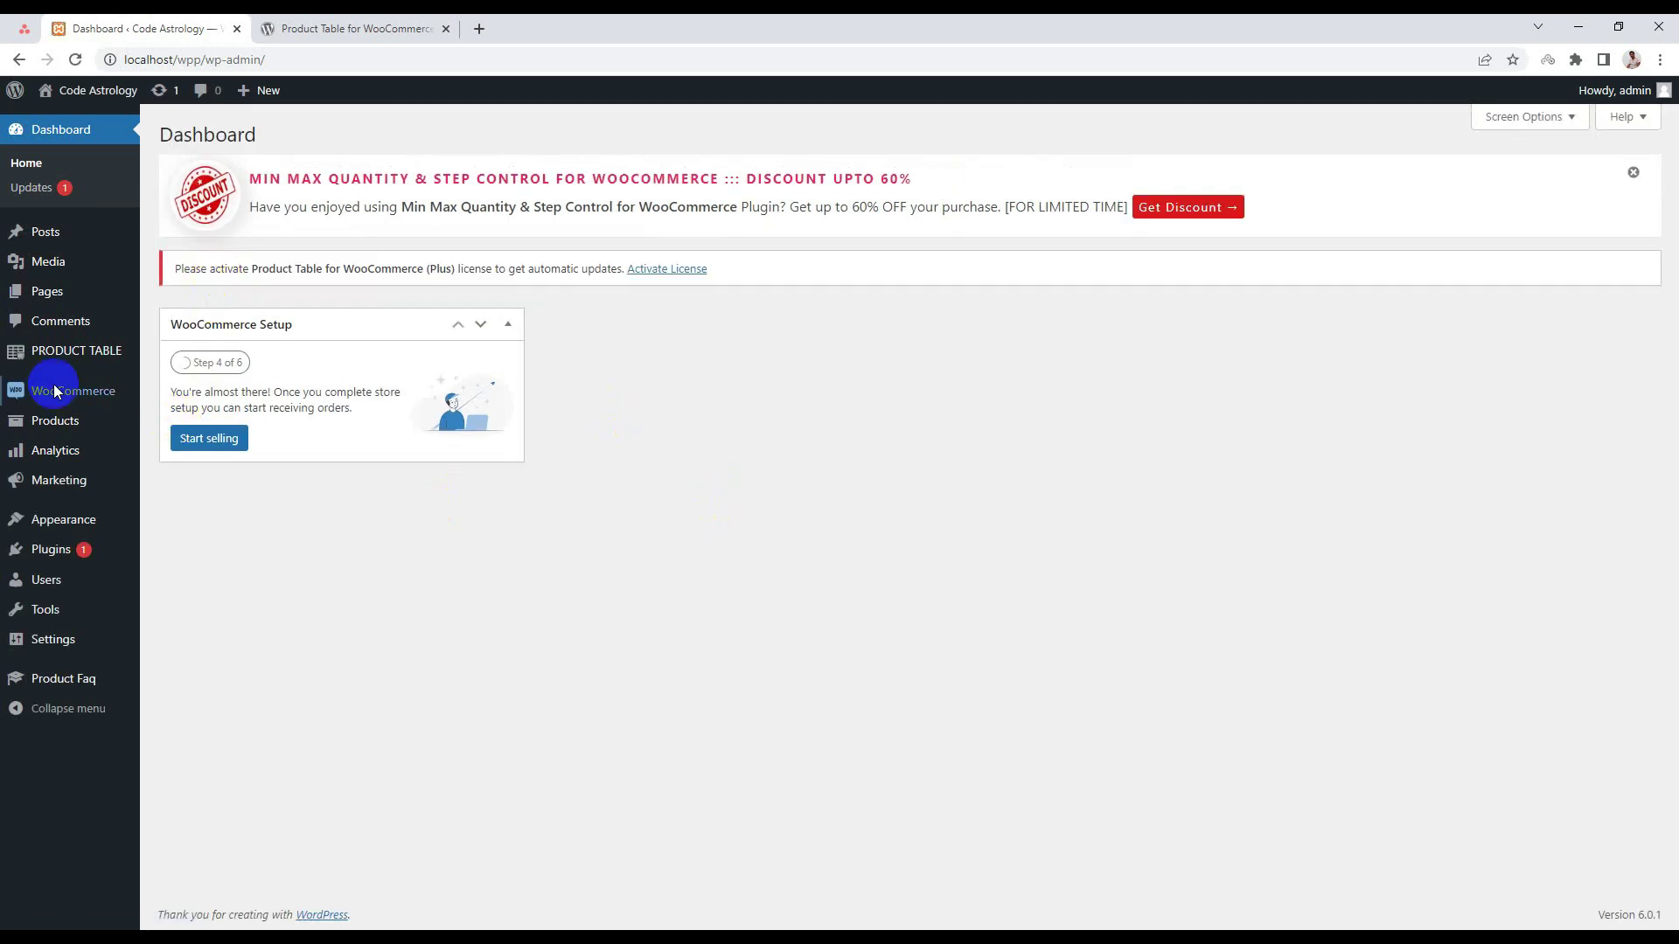
{"action": "mouse_move", "coordinate": [66, 351]}
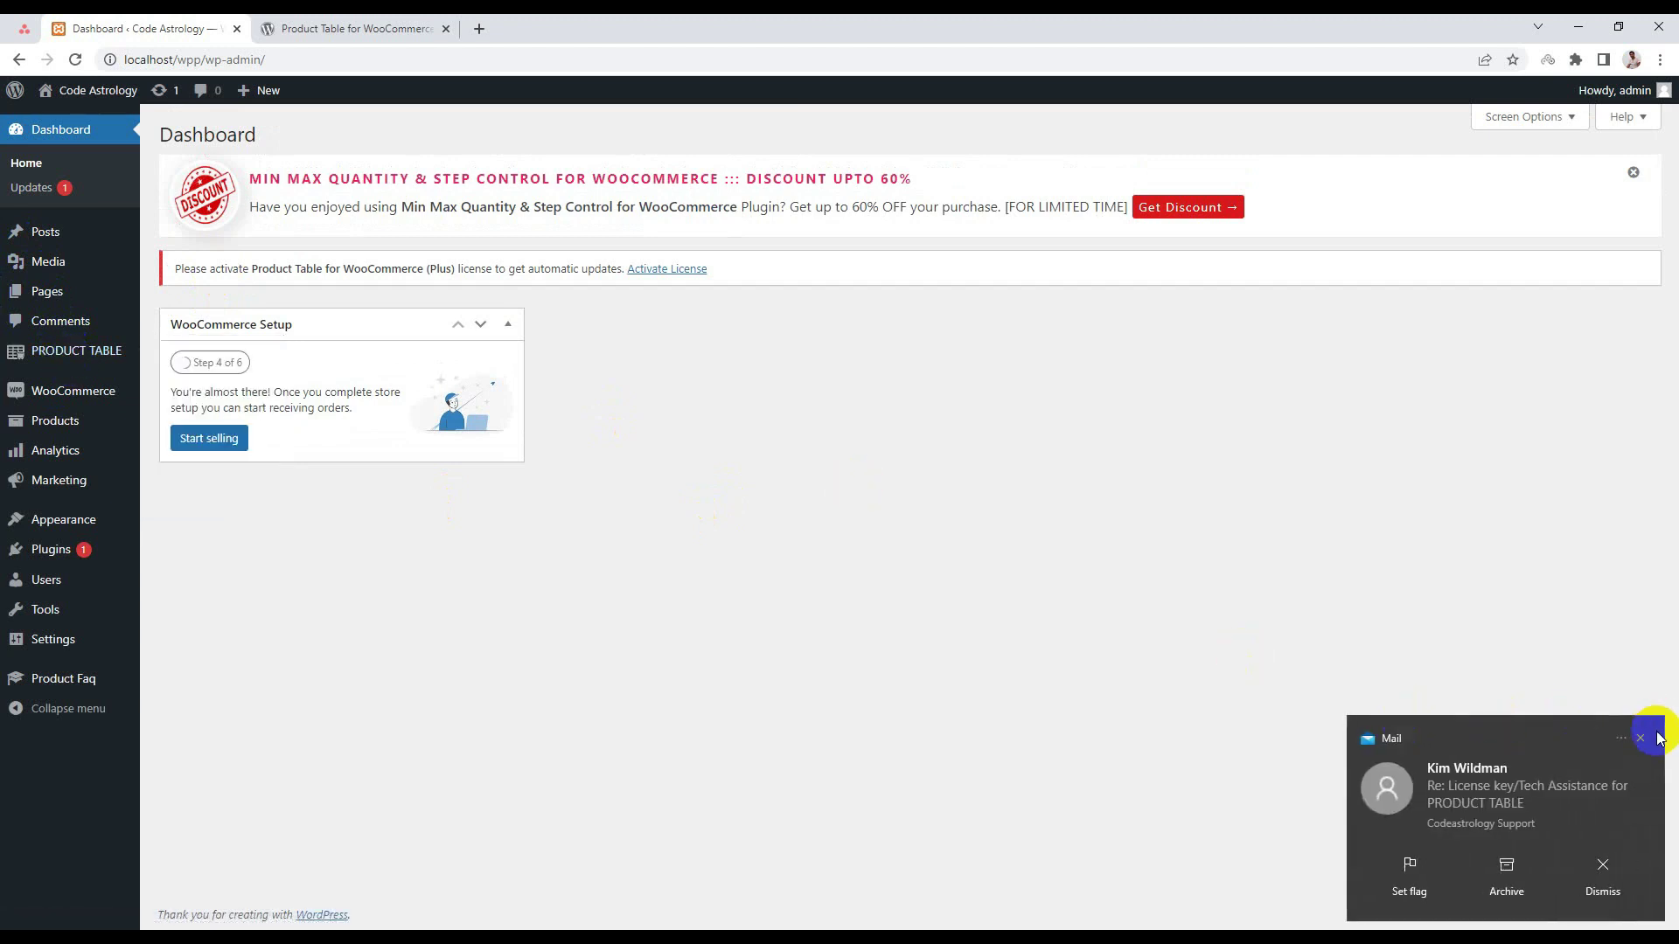
{"action": "left_click", "coordinate": [1639, 738]}
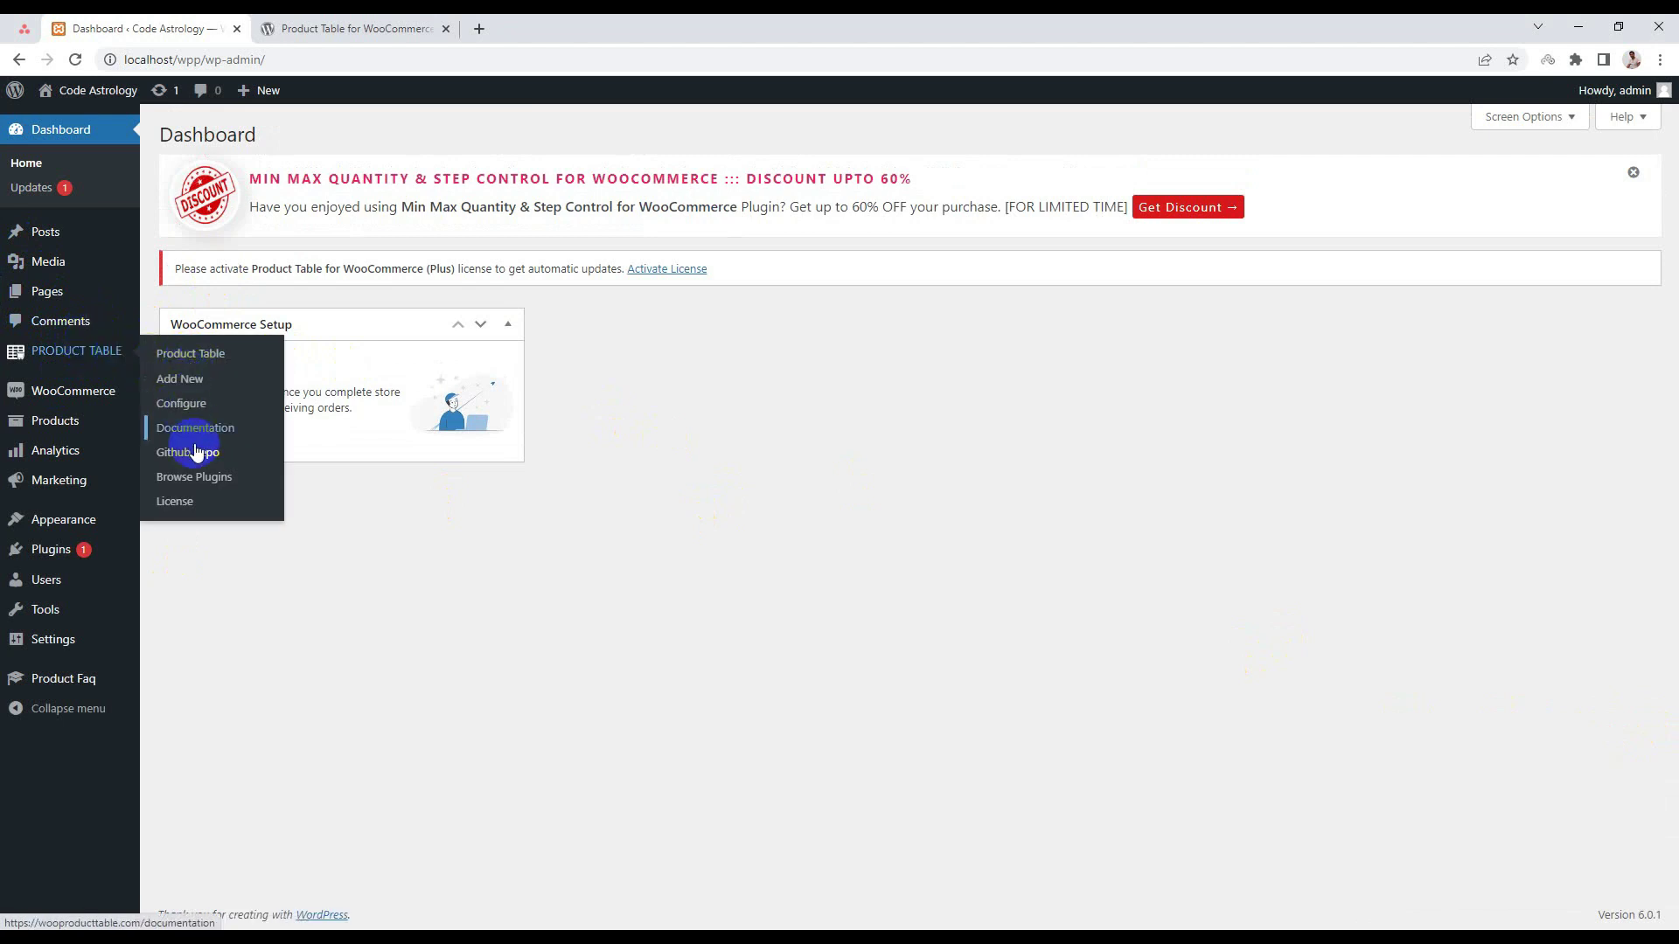
{"action": "left_click", "coordinate": [190, 383]}
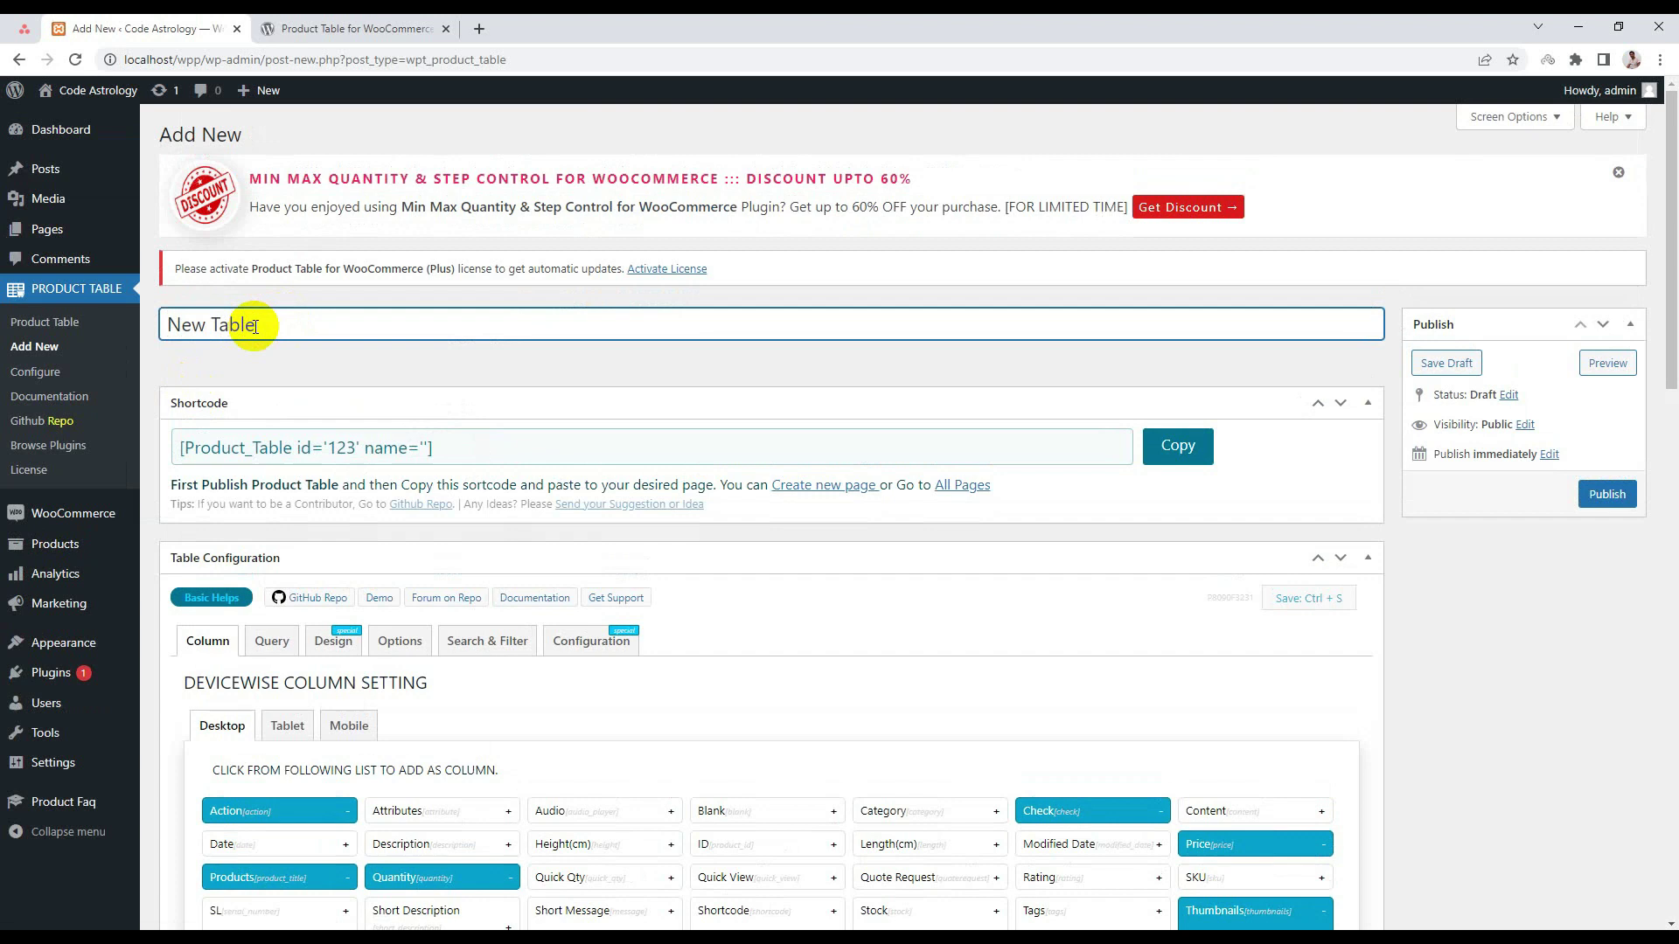
{"action": "left_click", "coordinate": [1607, 495]}
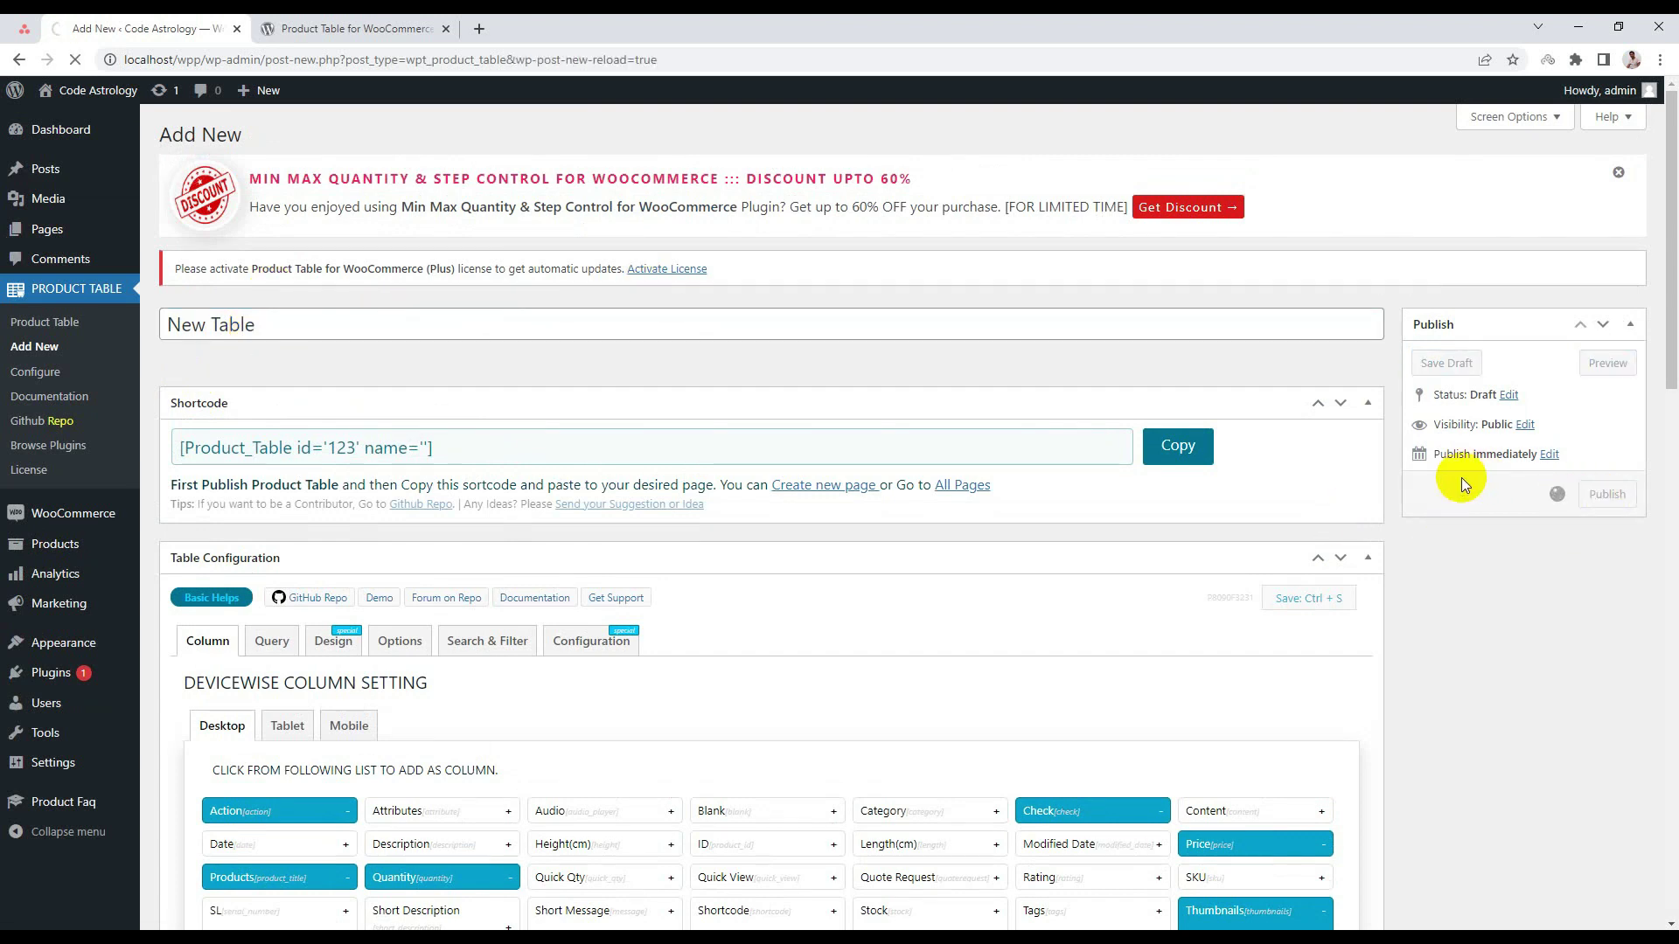
Copy the shortcode of the published New Table.
{"action": "scroll", "coordinate": [675, 569], "scroll_direction": "down", "scroll_amount": 3}
{"action": "scroll", "coordinate": [675, 568], "scroll_direction": "down", "scroll_amount": 5}
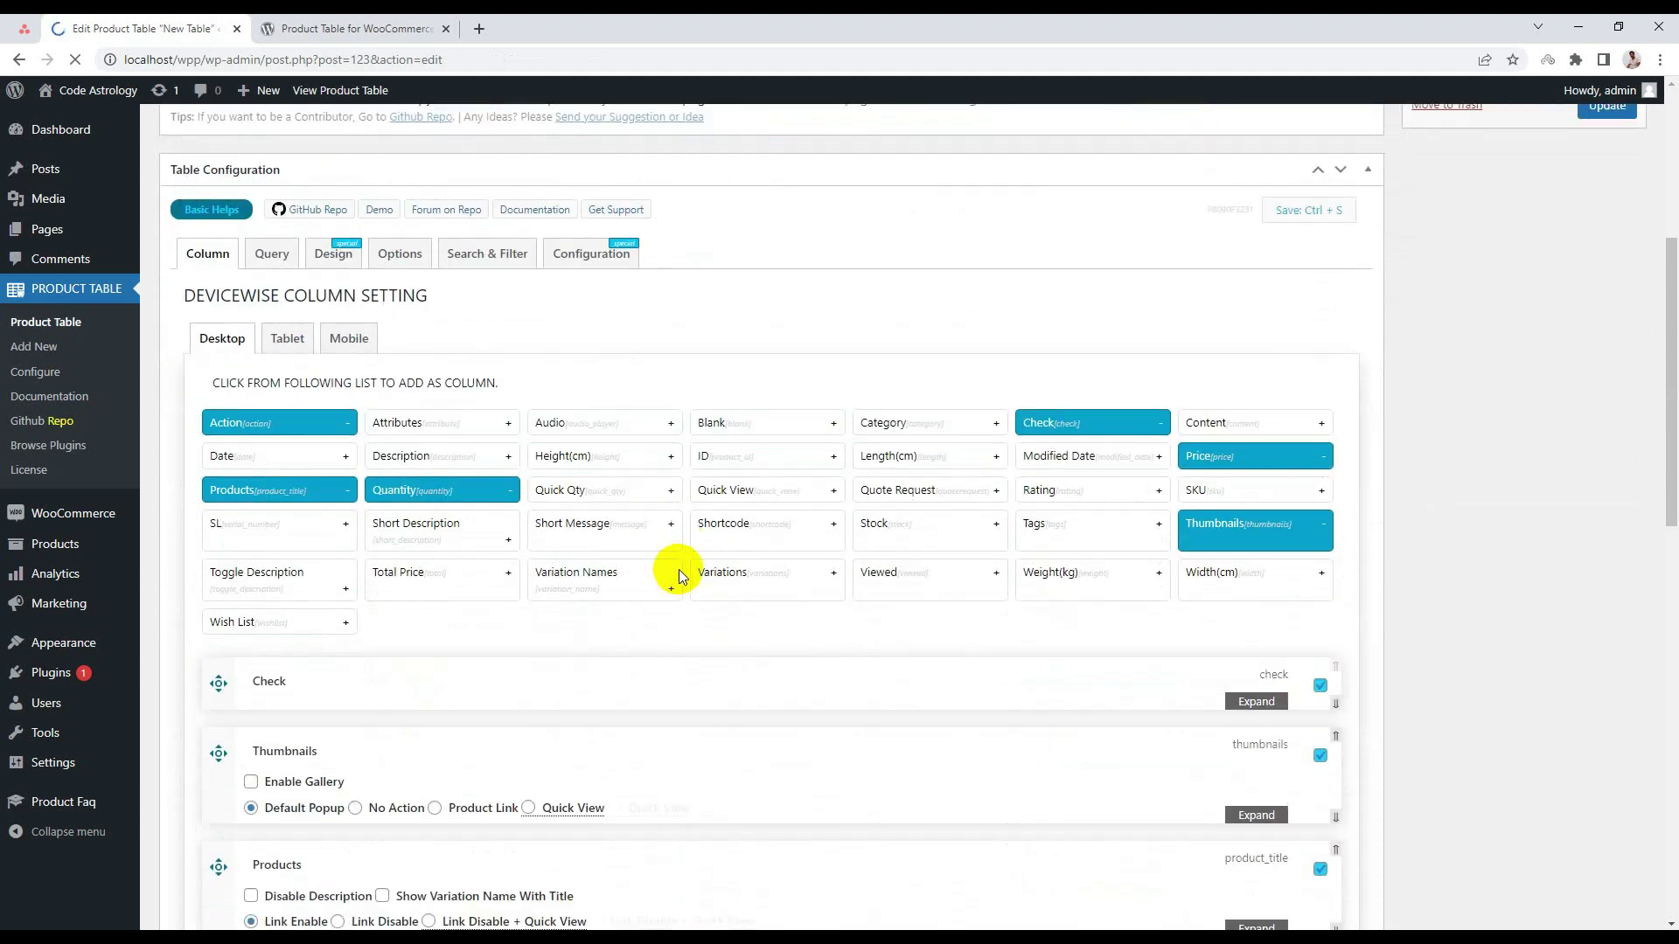
{"action": "scroll", "coordinate": [694, 595], "scroll_direction": "up", "scroll_amount": 9}
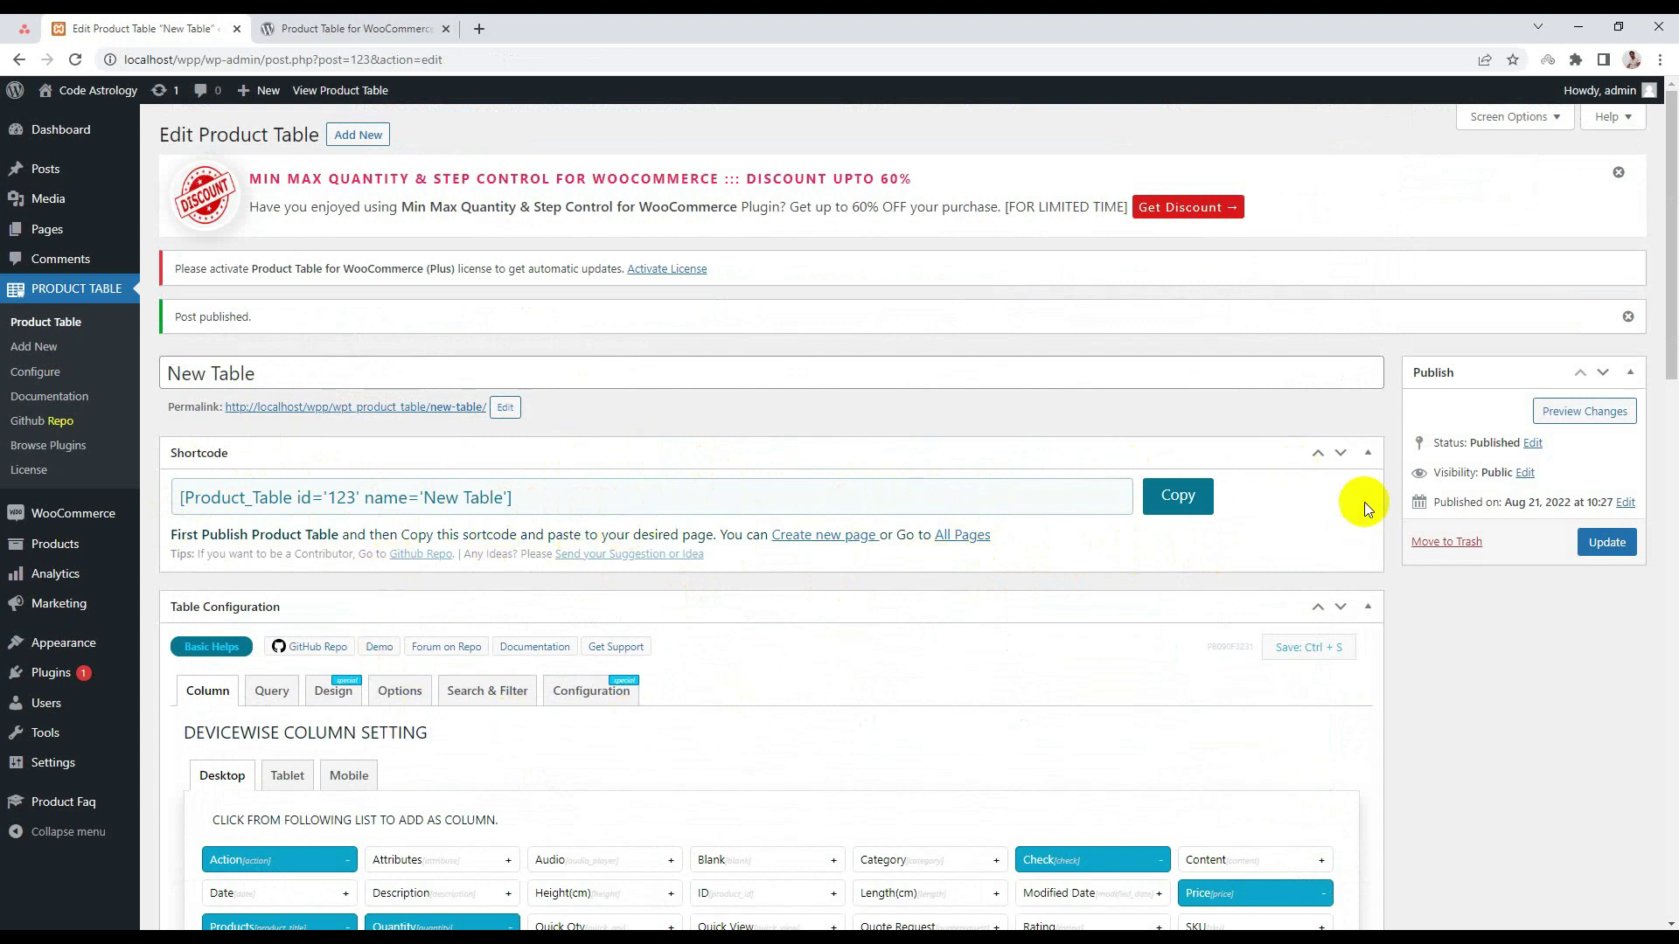
{"action": "left_click", "coordinate": [1176, 509]}
{"action": "key", "text": "ctrl+c"}
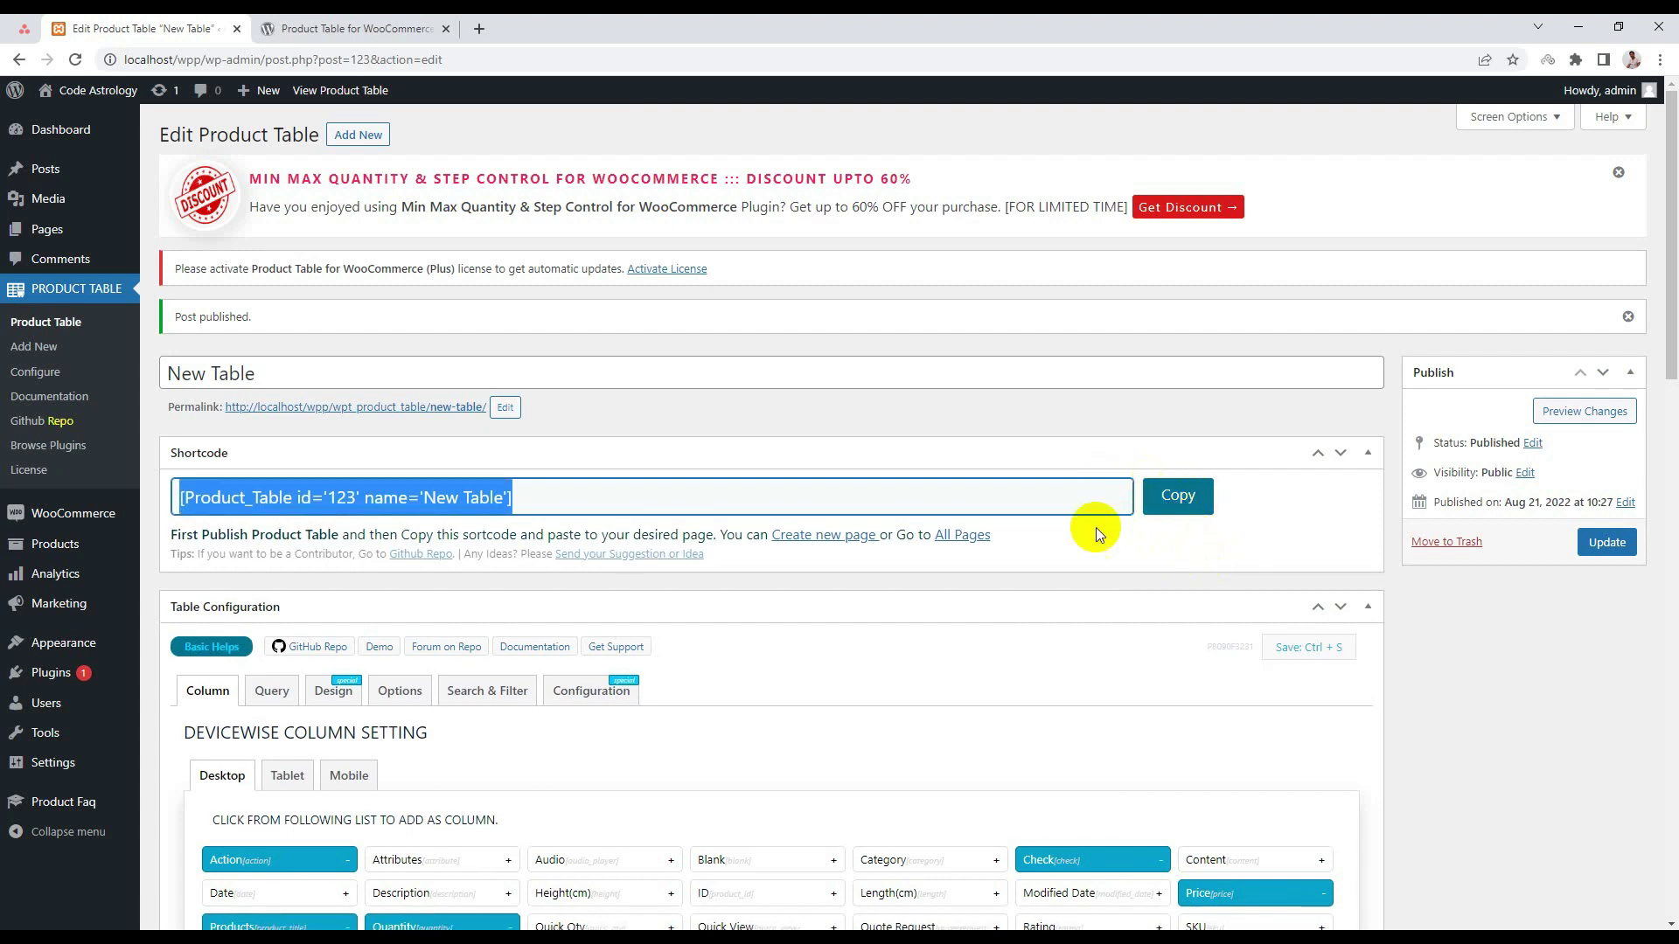
Start a new page in a separate browser tab and title it "Table Page".
{"action": "left_click", "coordinate": [51, 230]}
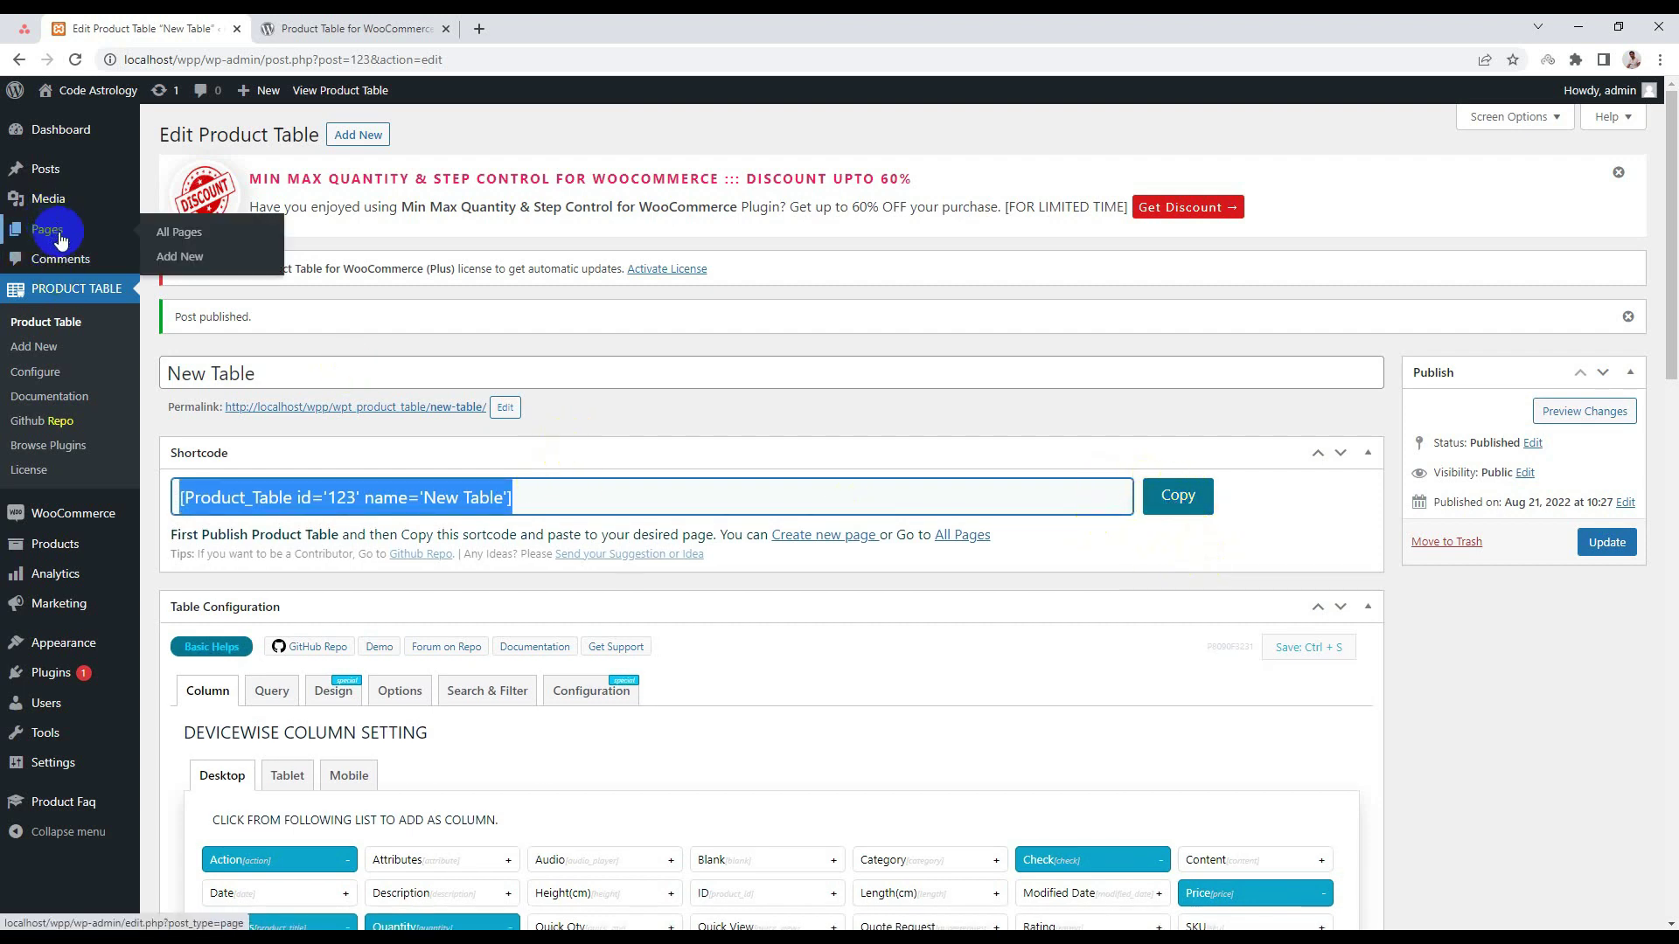
{"action": "right_click", "coordinate": [181, 257]}
{"action": "left_click", "coordinate": [254, 270]}
{"action": "left_click", "coordinate": [350, 20]}
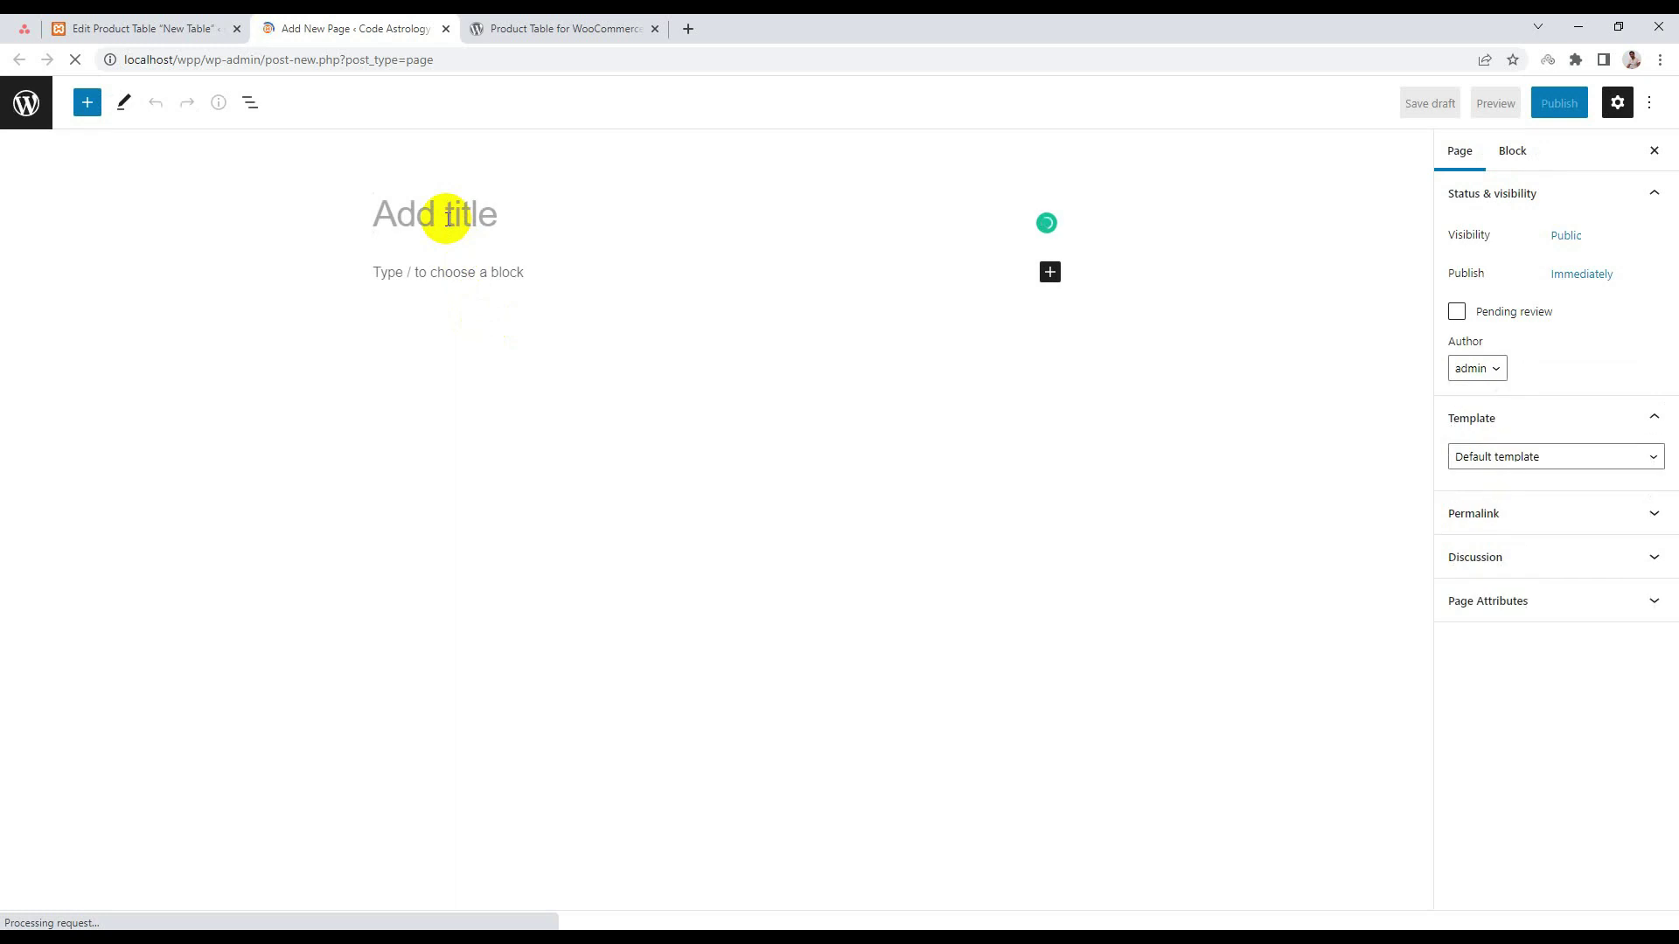
{"action": "type", "text": "Table Page"}
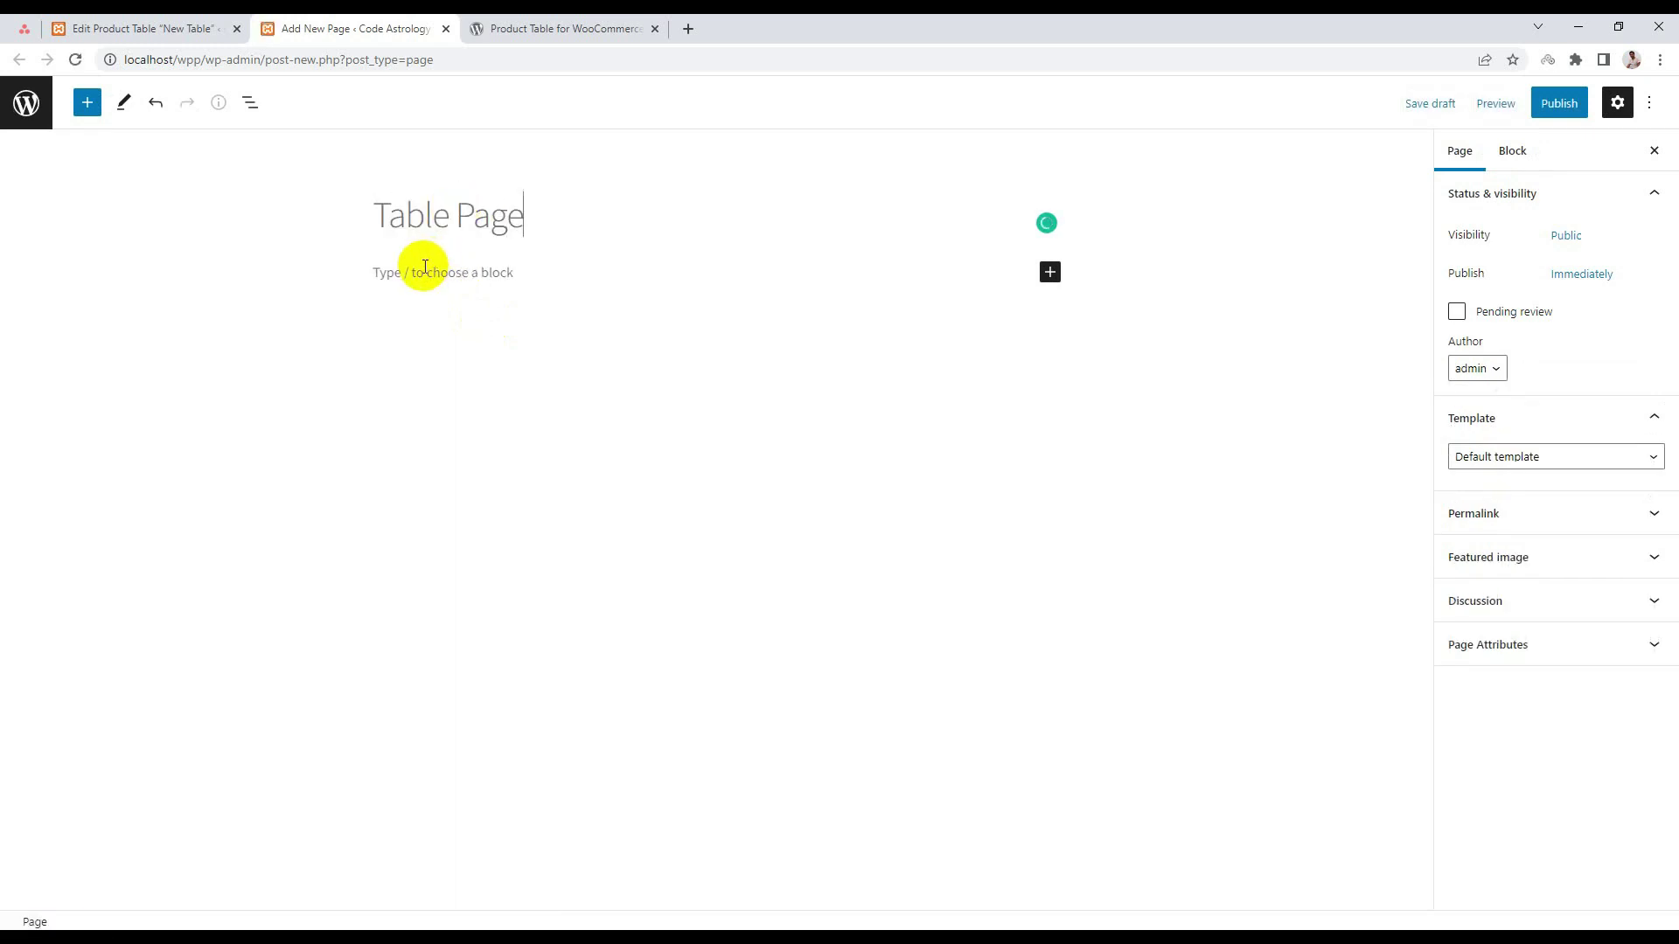
Paste the shortcode [Product_Table id='123' name='New Table'] into the page body and publish the page.
{"action": "left_click", "coordinate": [423, 268]}
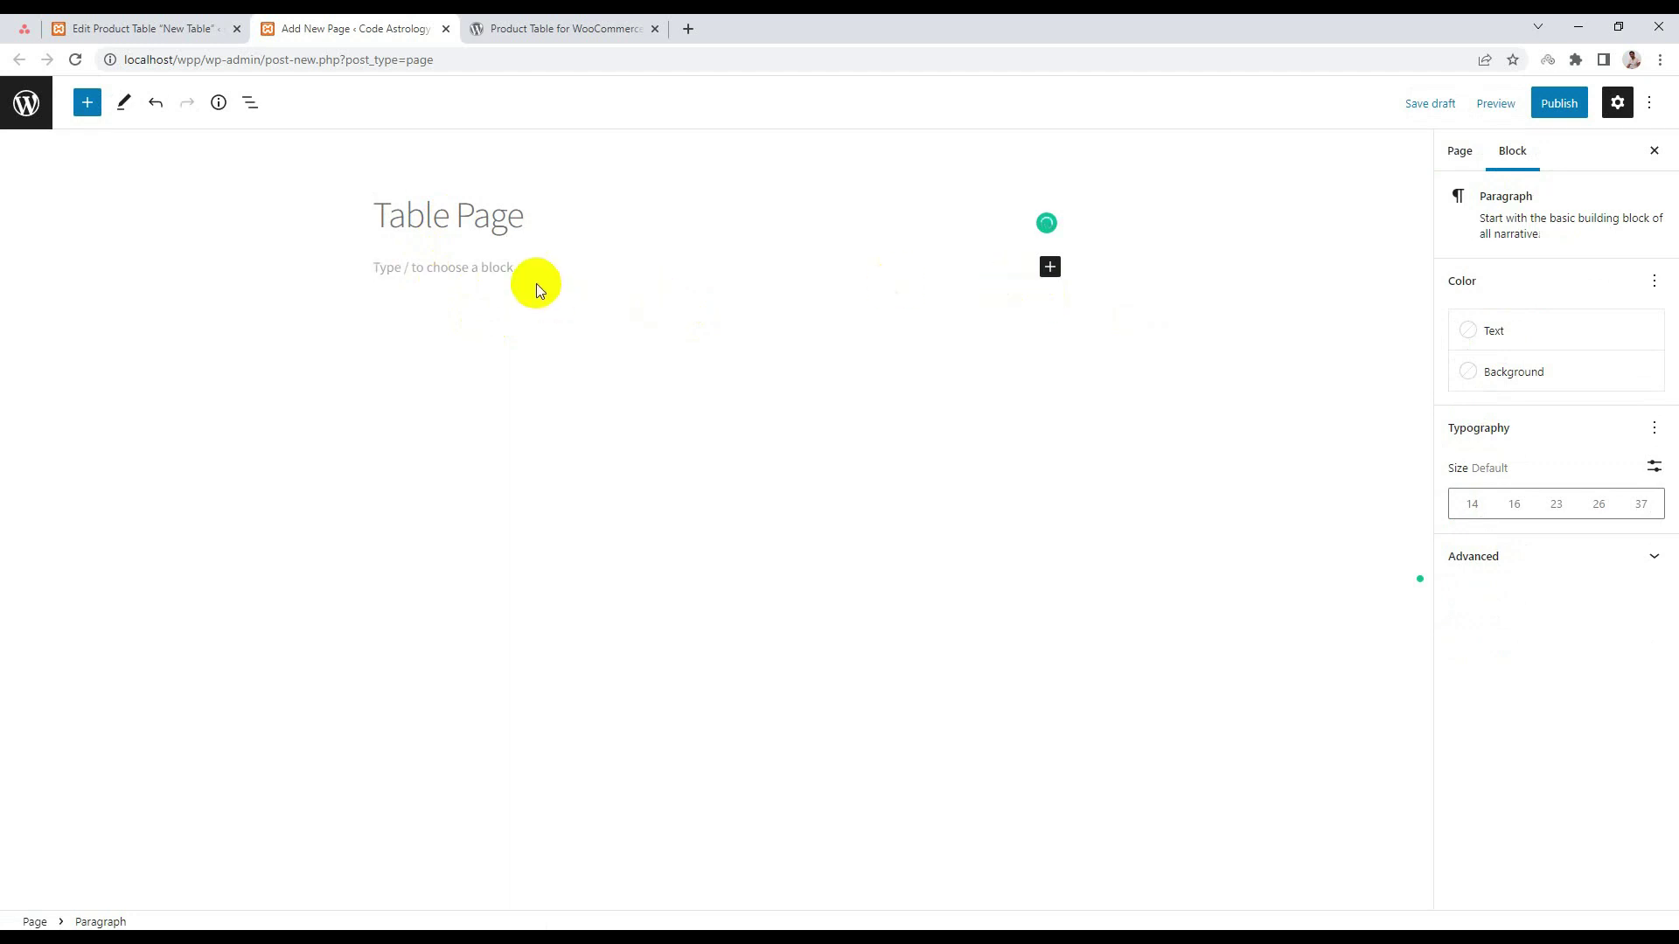
{"action": "key", "text": "ctrl+v"}
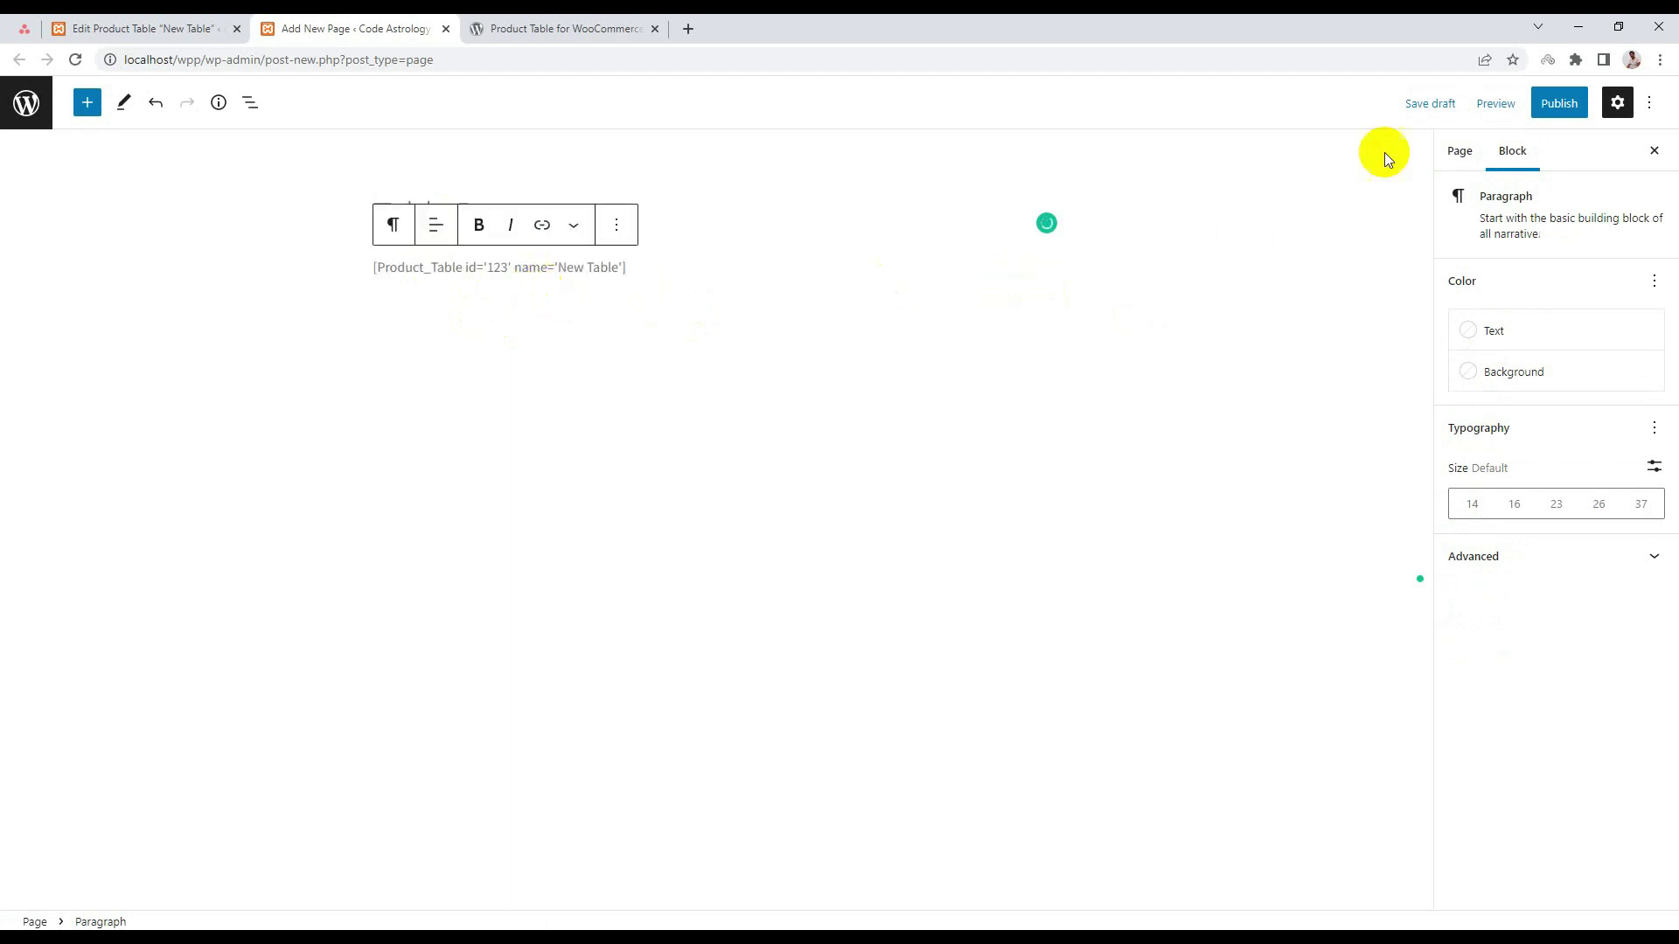
{"action": "left_click", "coordinate": [1552, 104]}
{"action": "left_click", "coordinate": [1488, 107]}
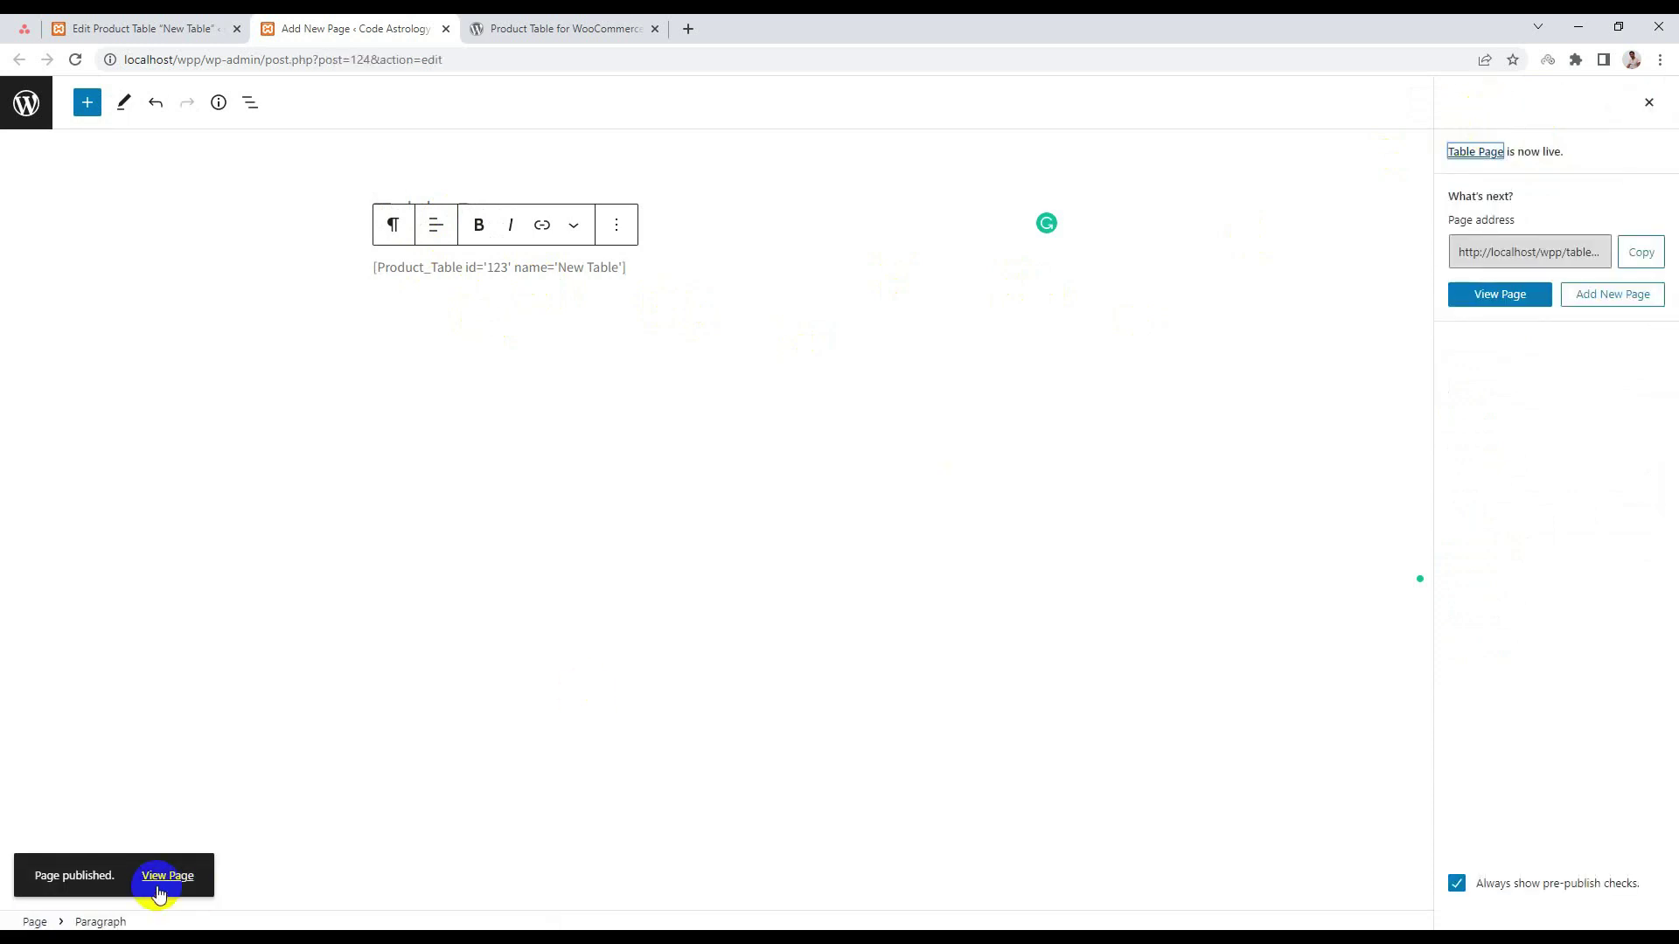
View the published Table Page in a new browser tab and look through its product table.
{"action": "right_click", "coordinate": [160, 890]}
{"action": "left_click", "coordinate": [233, 740]}
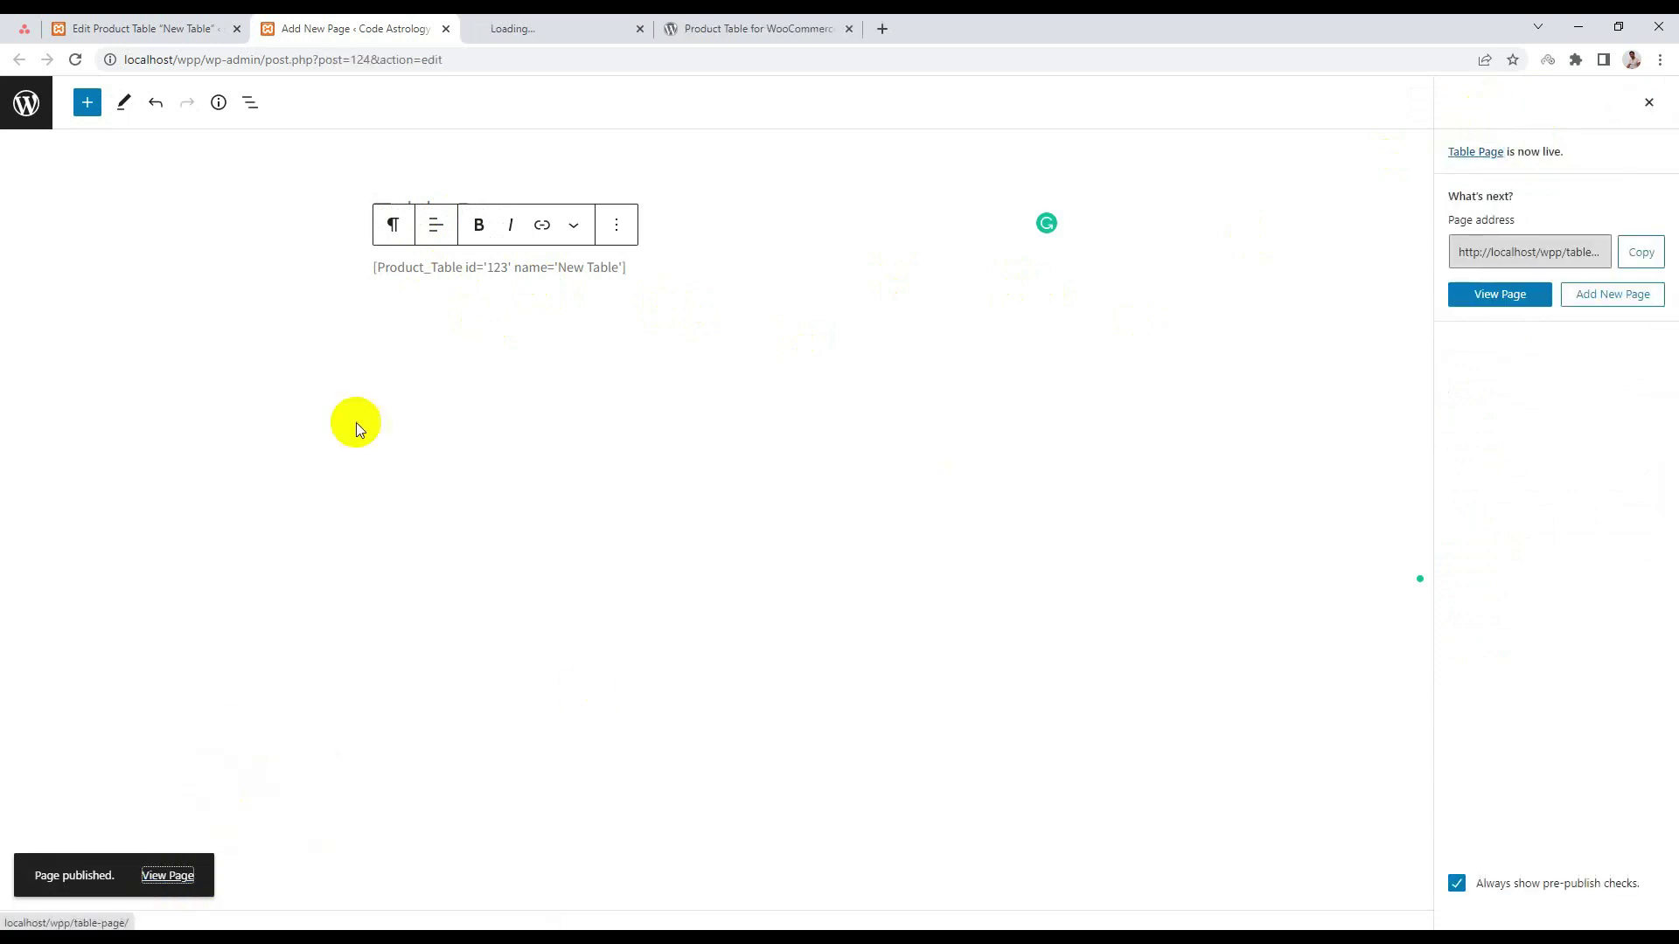
{"action": "left_click", "coordinate": [564, 27]}
{"action": "scroll", "coordinate": [672, 525], "scroll_direction": "down", "scroll_amount": 10}
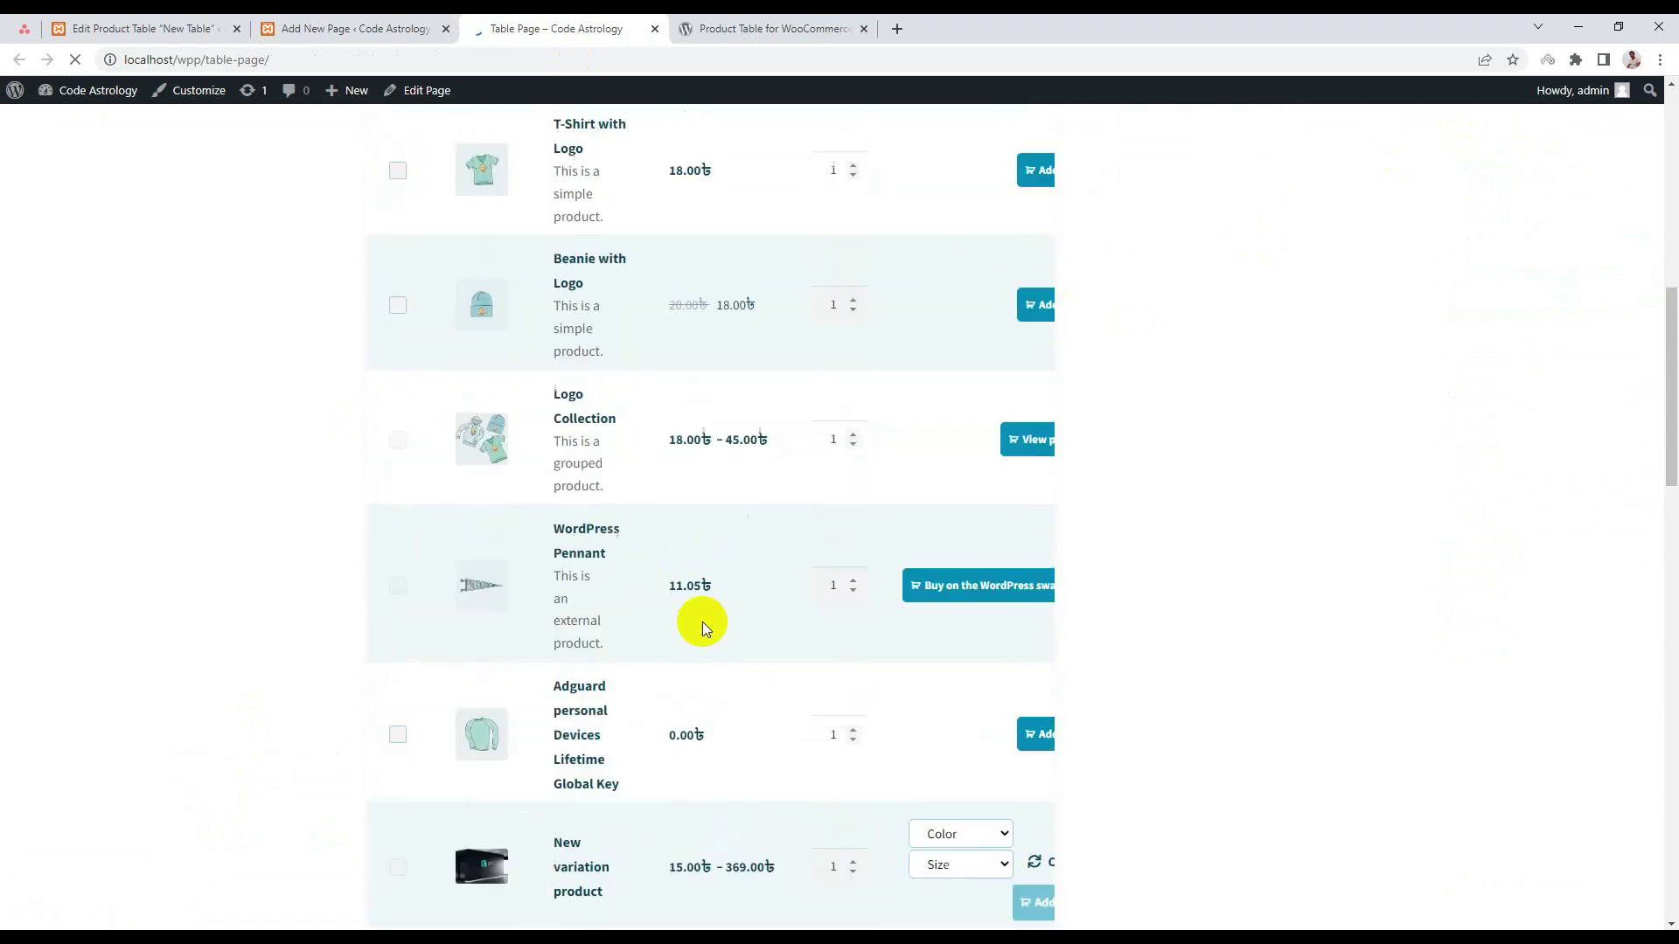
{"action": "scroll", "coordinate": [701, 621], "scroll_direction": "up", "scroll_amount": 10}
Set the Table Page's template to Full width and update the page.
{"action": "left_click", "coordinate": [315, 19]}
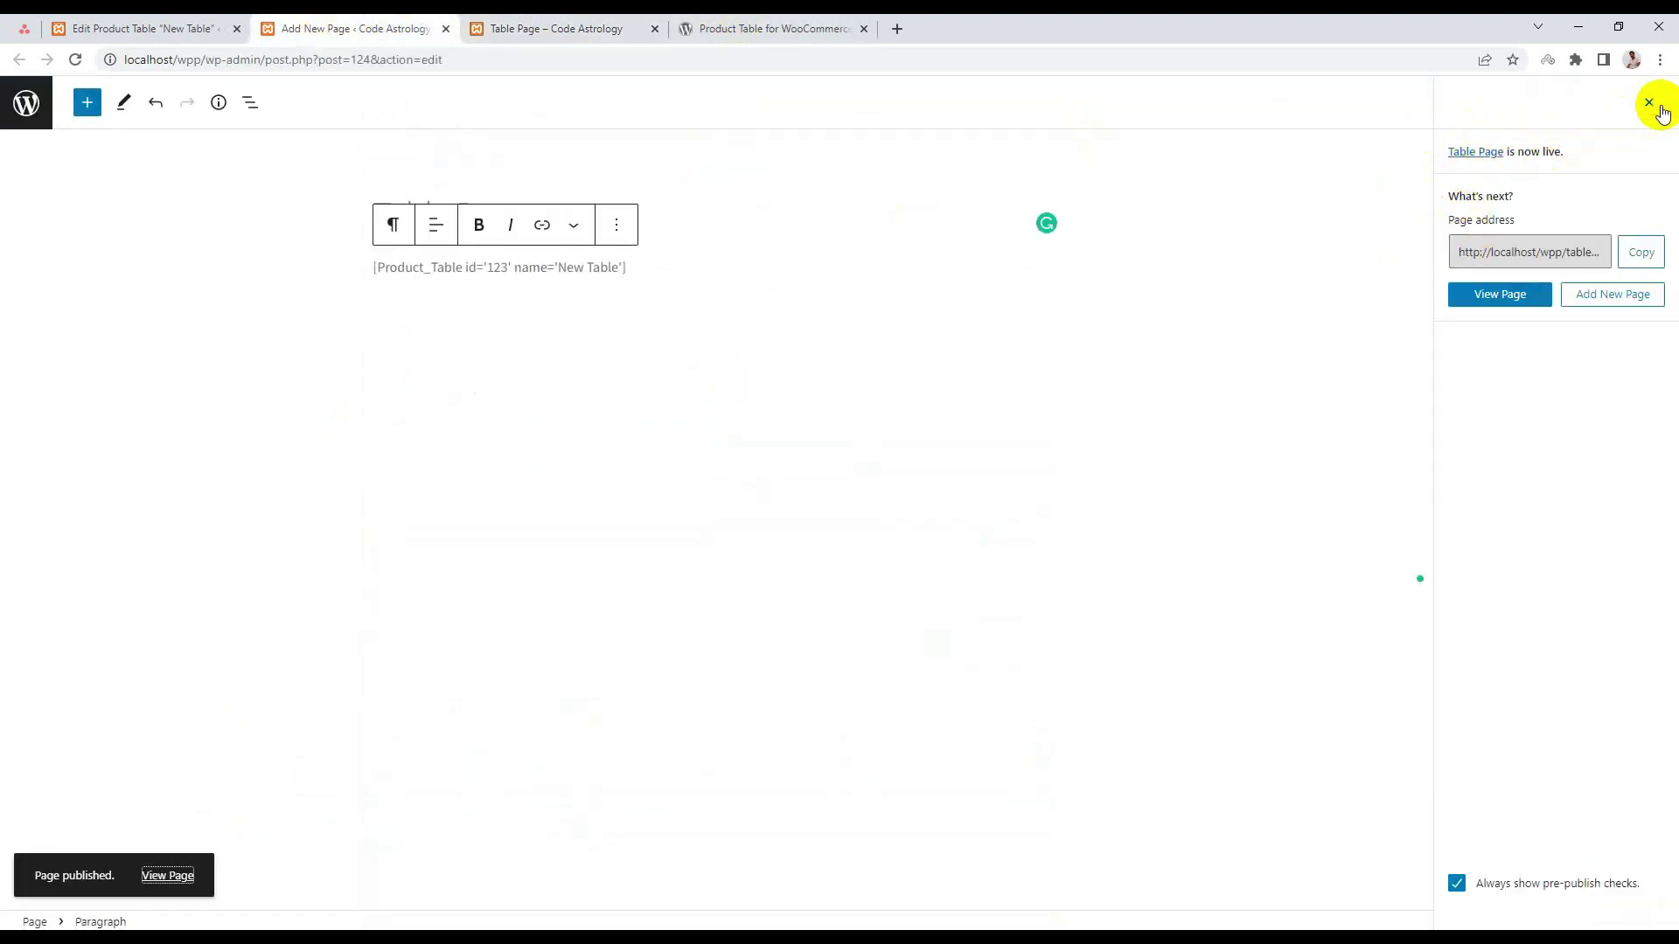
{"action": "left_click", "coordinate": [1650, 102]}
{"action": "left_click", "coordinate": [1467, 160]}
{"action": "left_click", "coordinate": [1499, 461]}
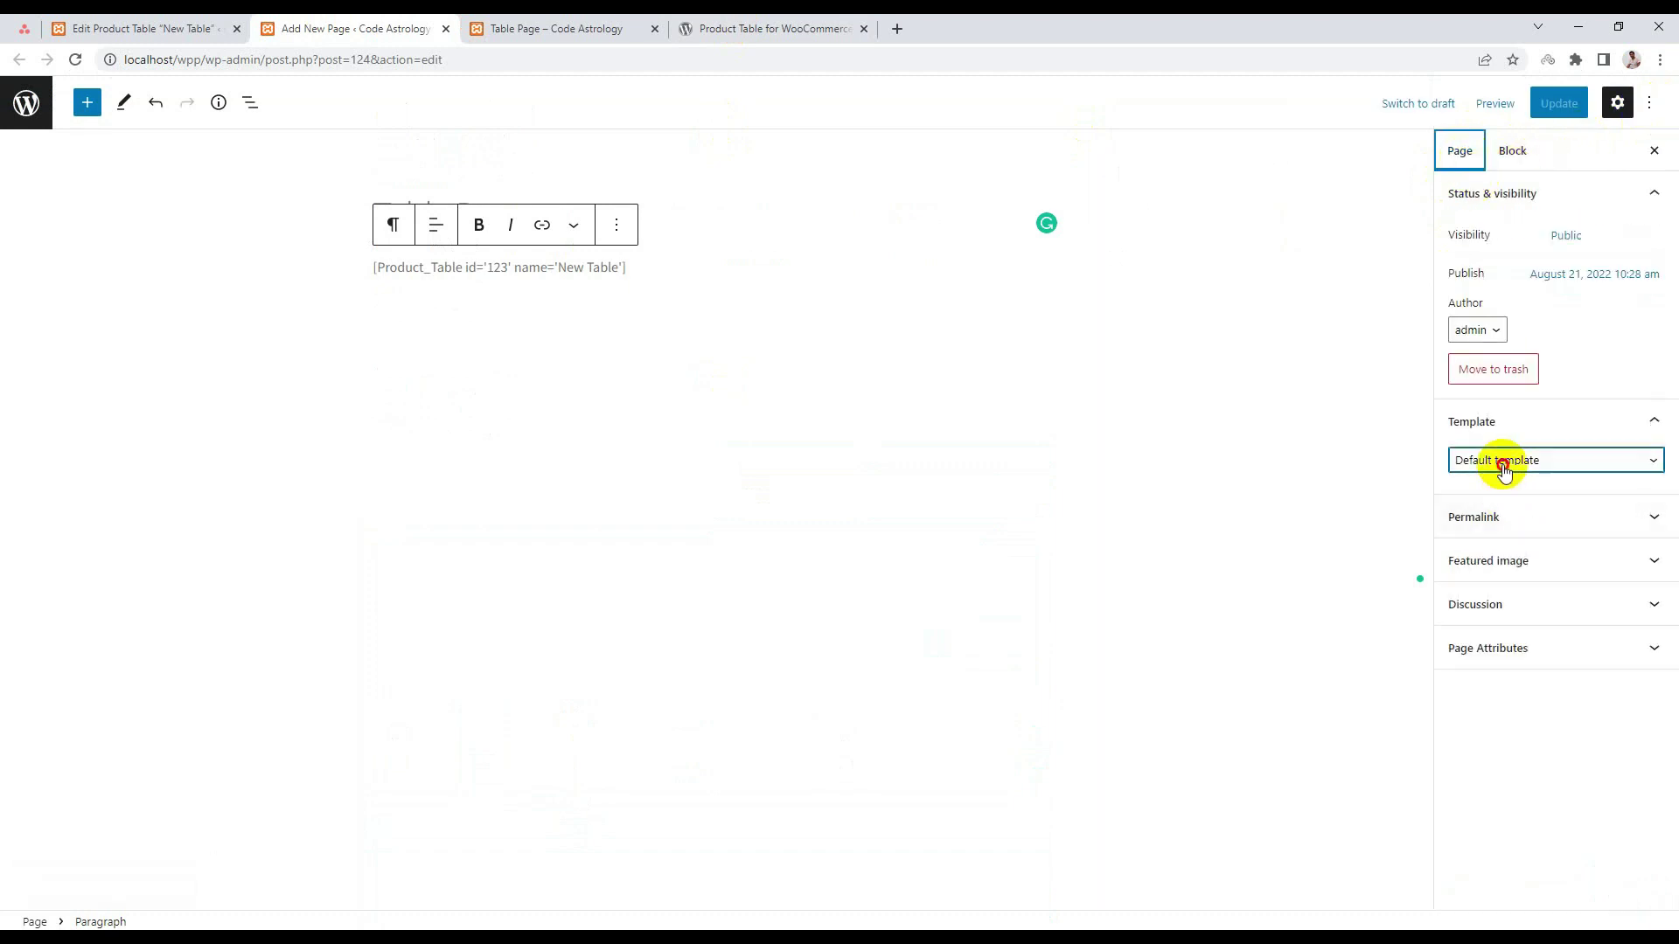
{"action": "left_click", "coordinate": [1510, 499]}
{"action": "left_click", "coordinate": [1557, 103]}
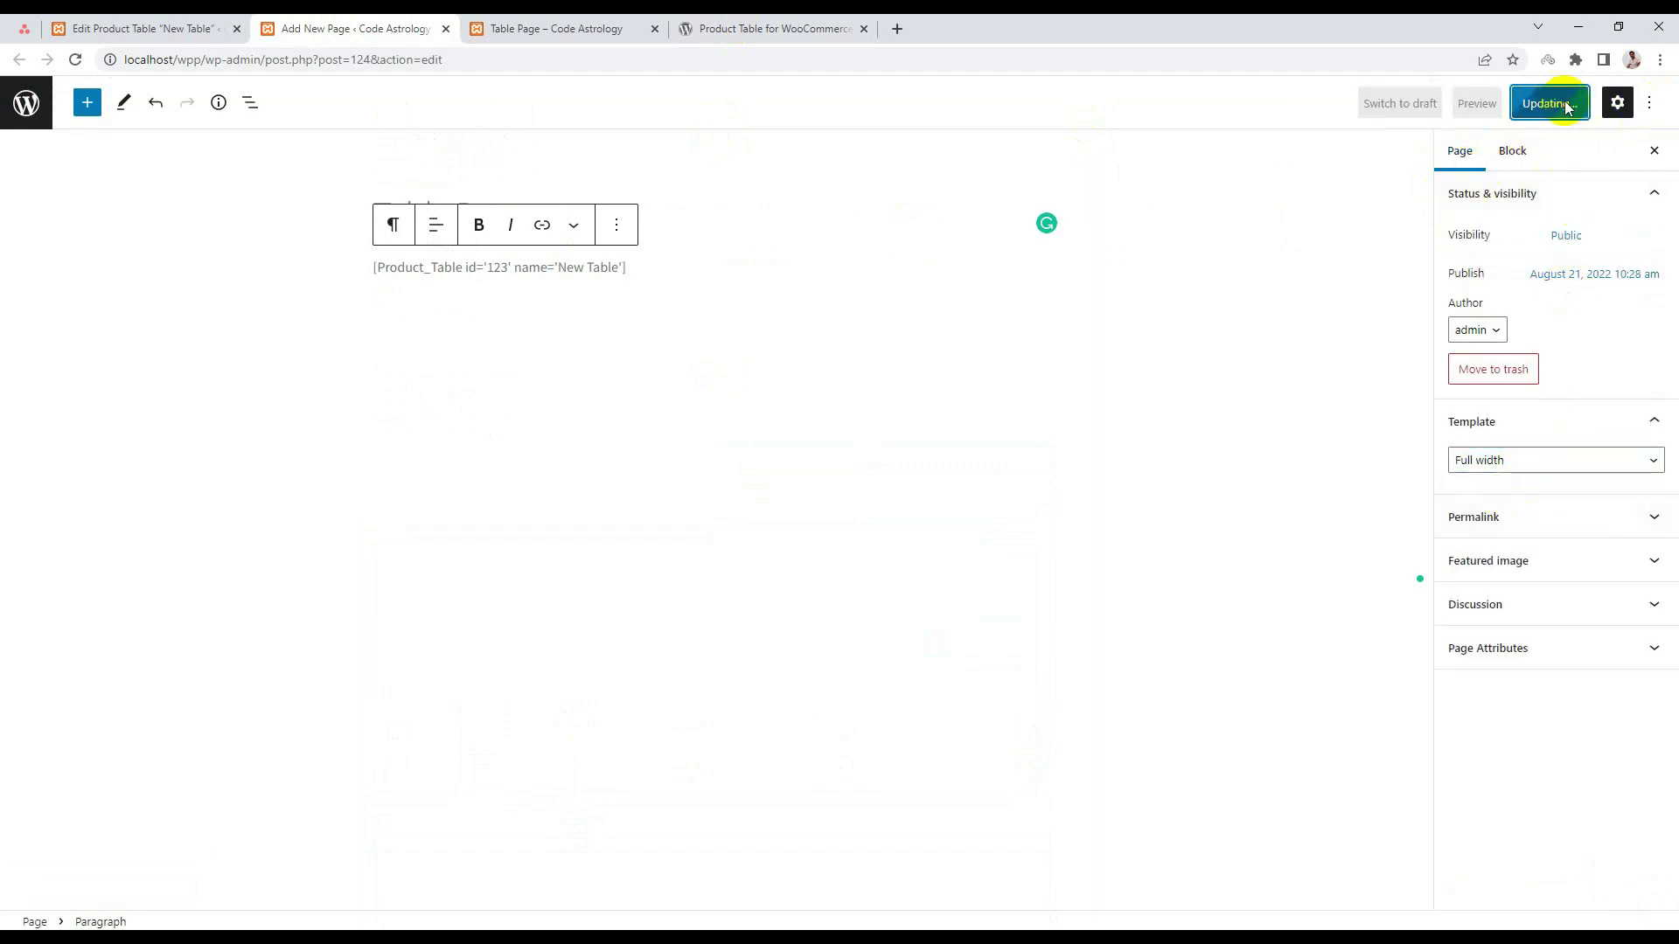
Reload the live Table Page and check the product table's layout from its header to its pagination.
{"action": "left_click", "coordinate": [521, 28]}
{"action": "right_click", "coordinate": [138, 337]}
{"action": "left_click", "coordinate": [172, 388]}
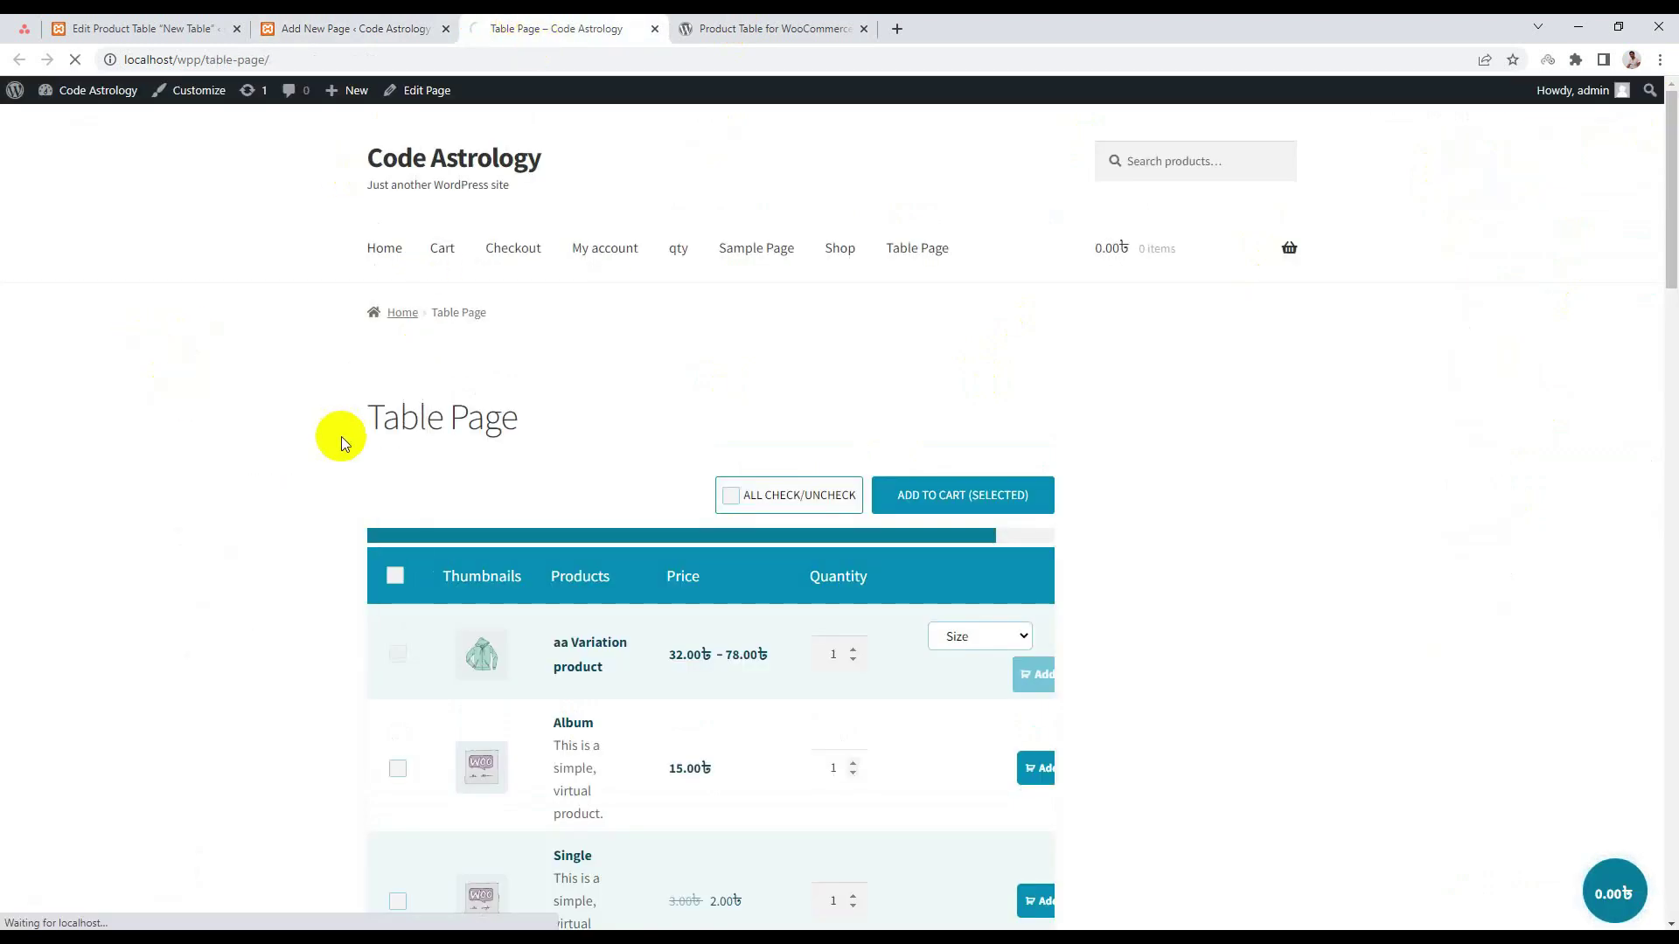
{"action": "scroll", "coordinate": [726, 484], "scroll_direction": "down", "scroll_amount": 1}
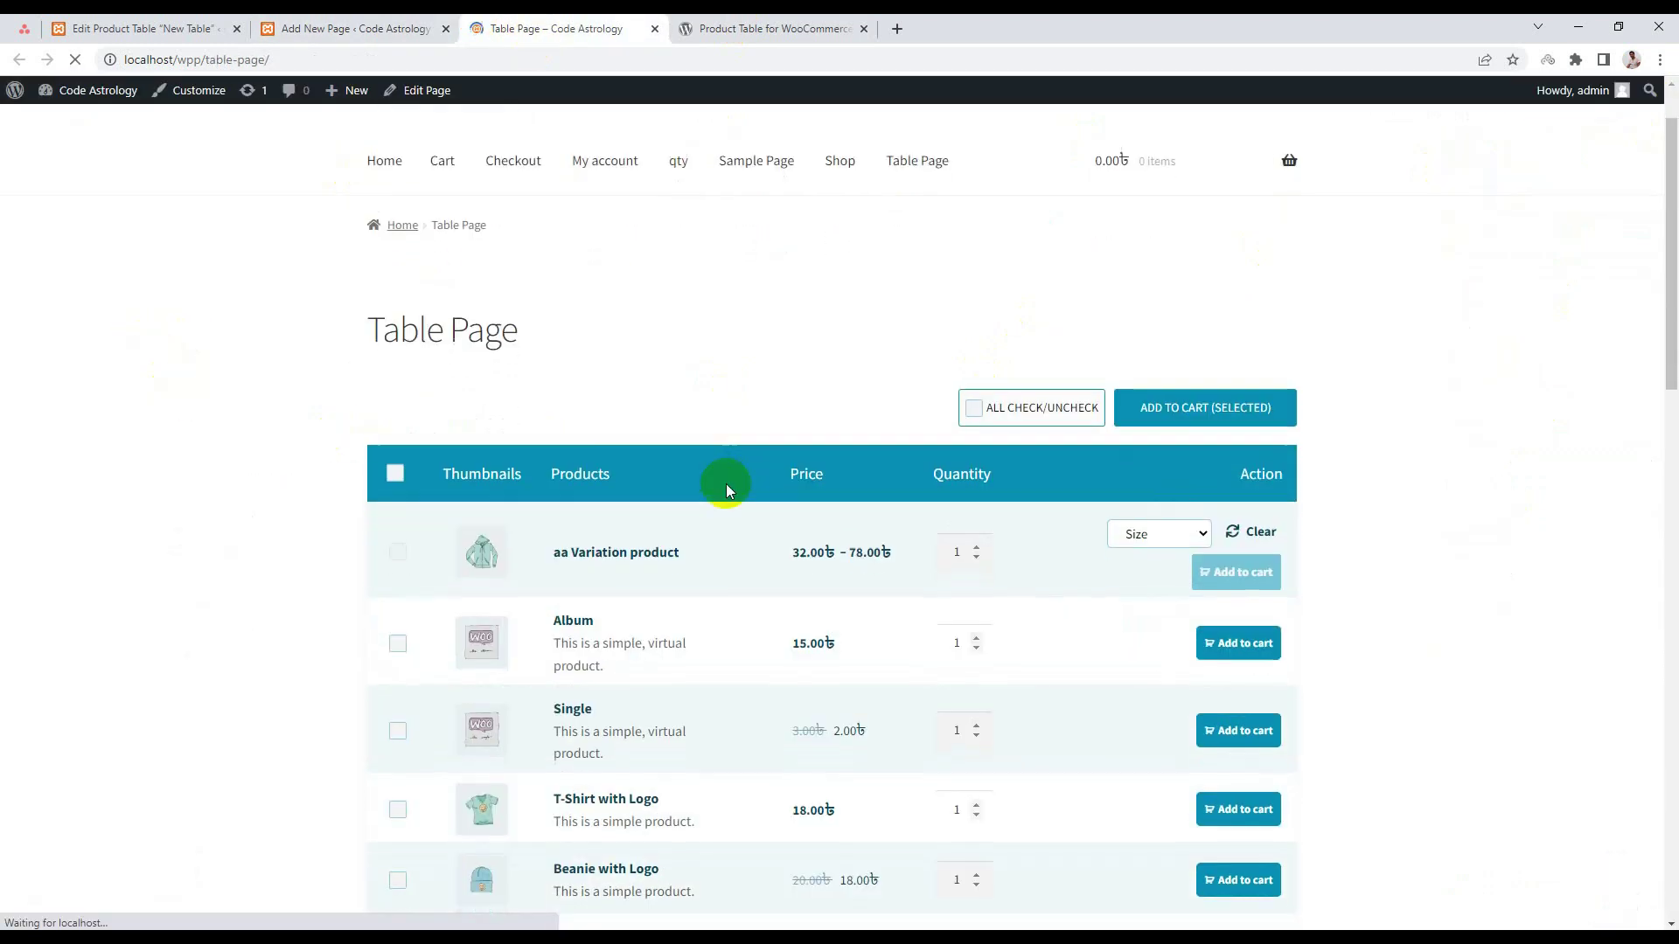
{"action": "scroll", "coordinate": [725, 485], "scroll_direction": "down", "scroll_amount": 3}
{"action": "scroll", "coordinate": [752, 533], "scroll_direction": "up", "scroll_amount": 4}
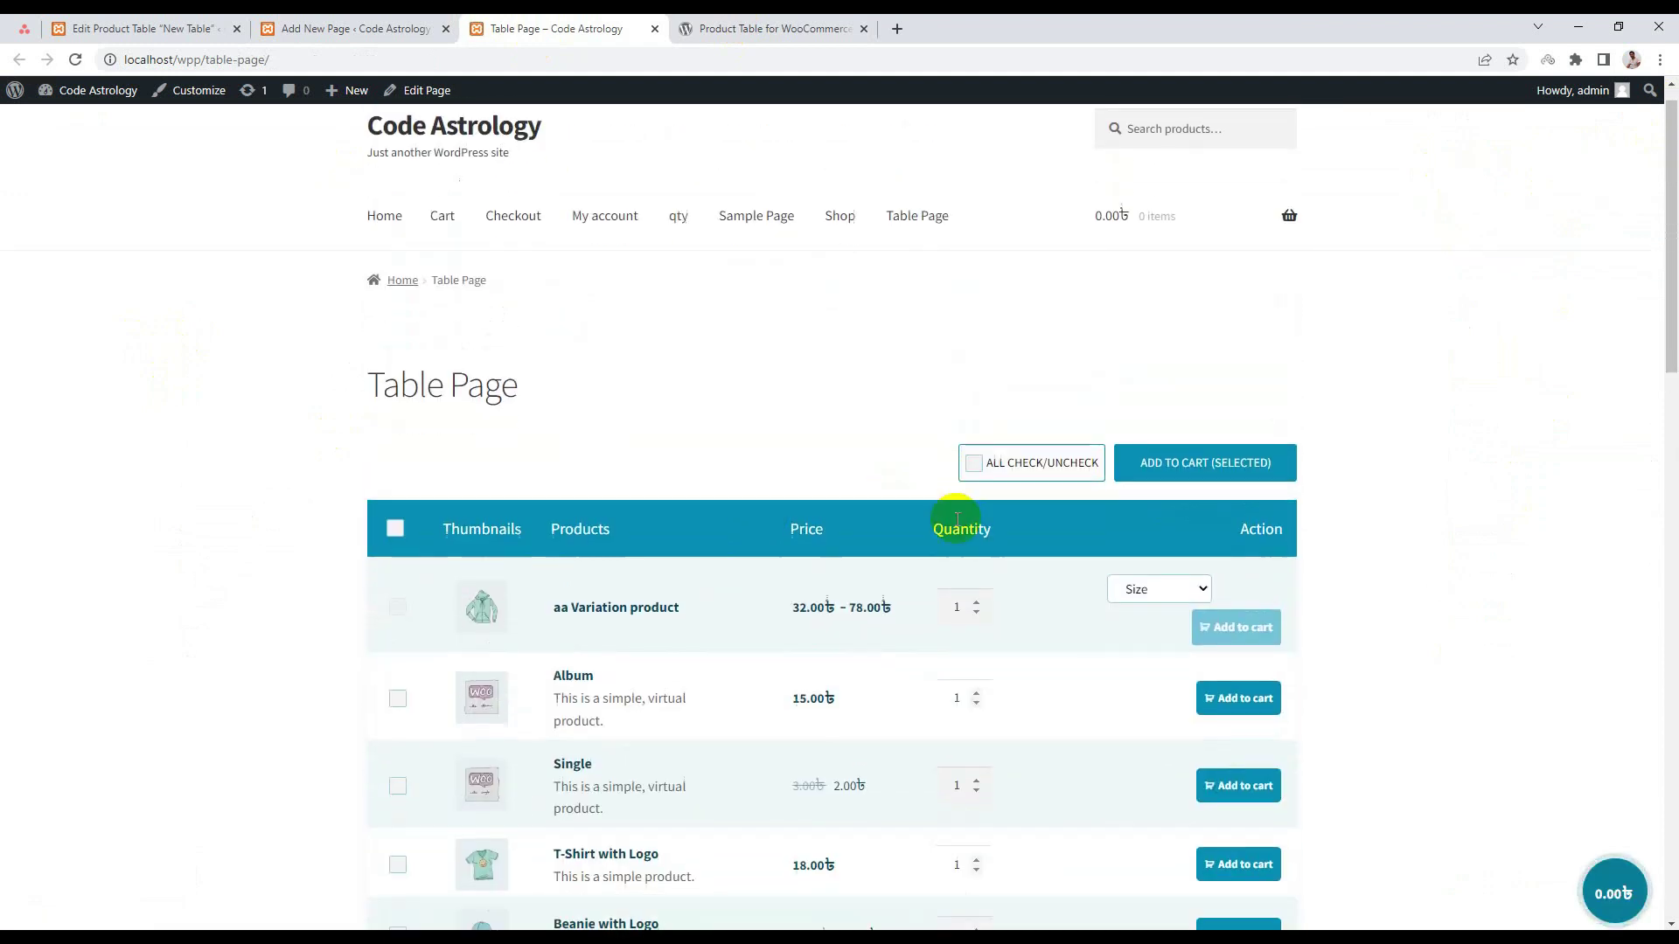
{"action": "scroll", "coordinate": [957, 522], "scroll_direction": "down", "scroll_amount": 15}
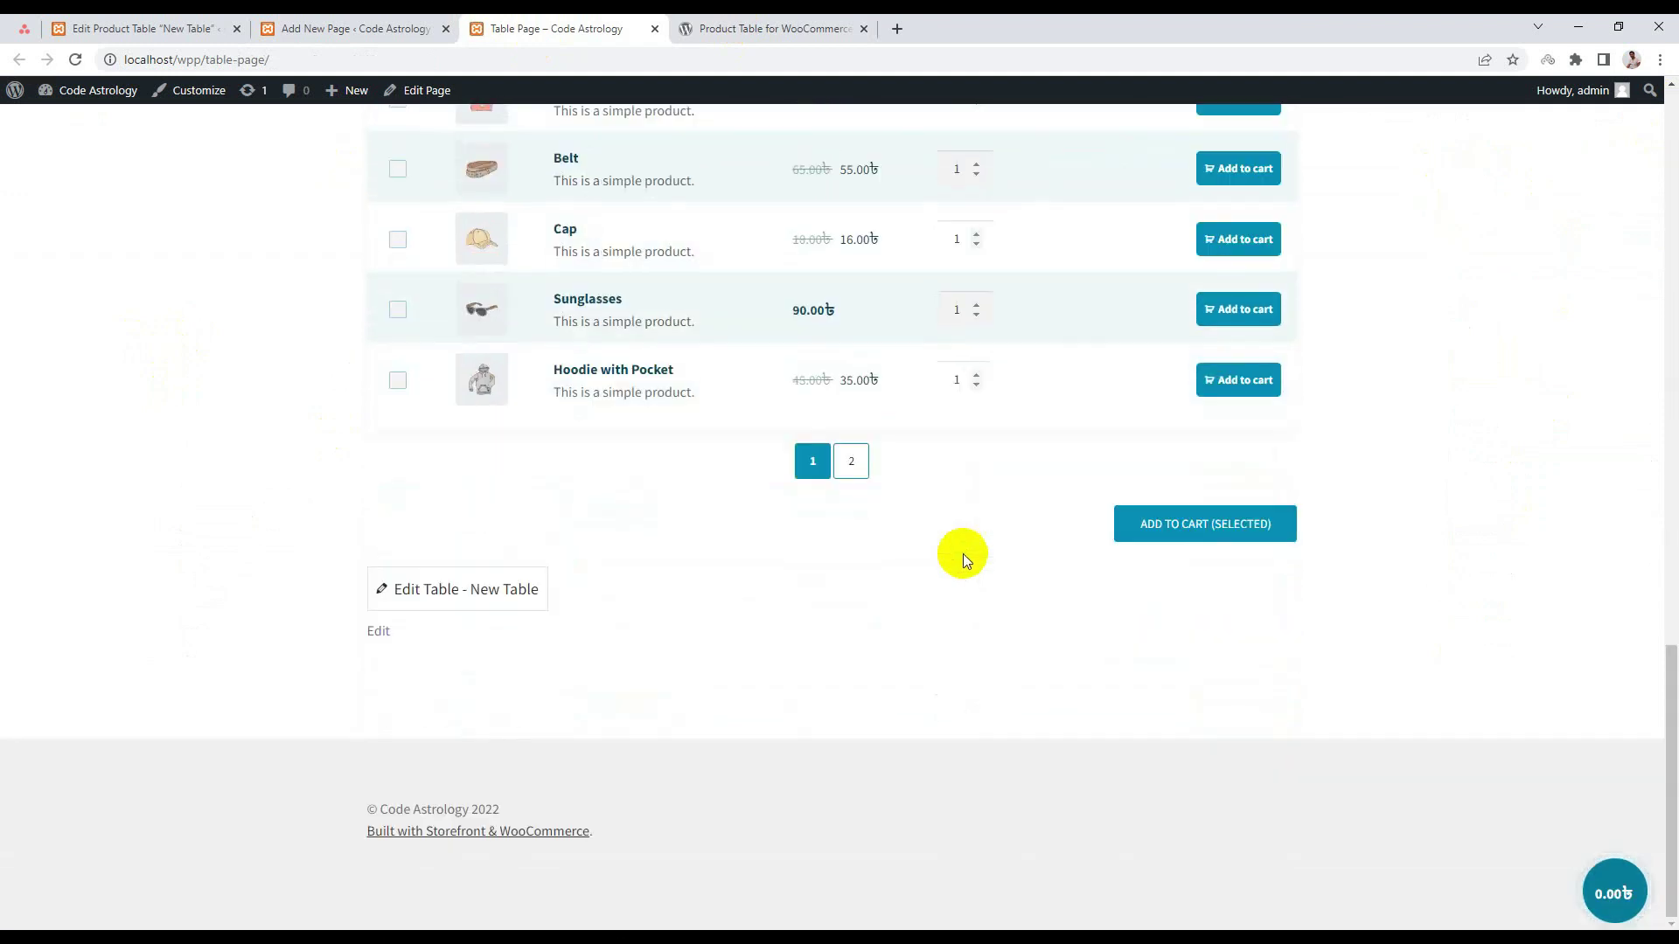
{"action": "scroll", "coordinate": [965, 560], "scroll_direction": "up", "scroll_amount": 15}
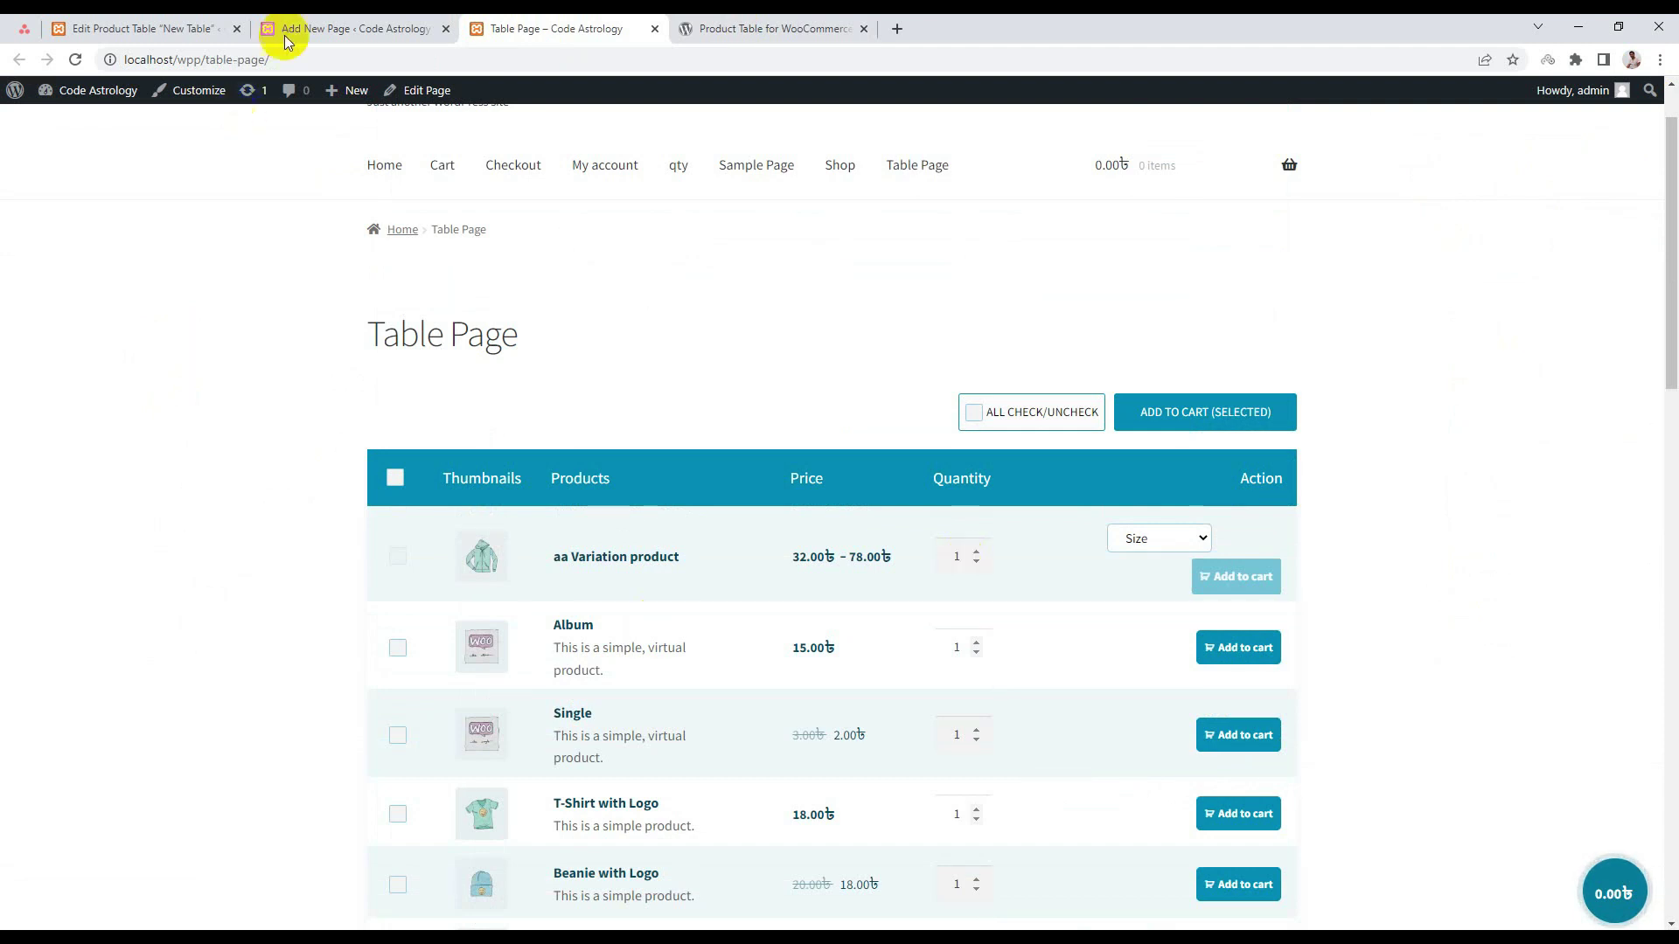
Close the page editor's browser tab and return to editing the New Table product table.
{"action": "left_click", "coordinate": [372, 28]}
{"action": "left_click", "coordinate": [446, 29]}
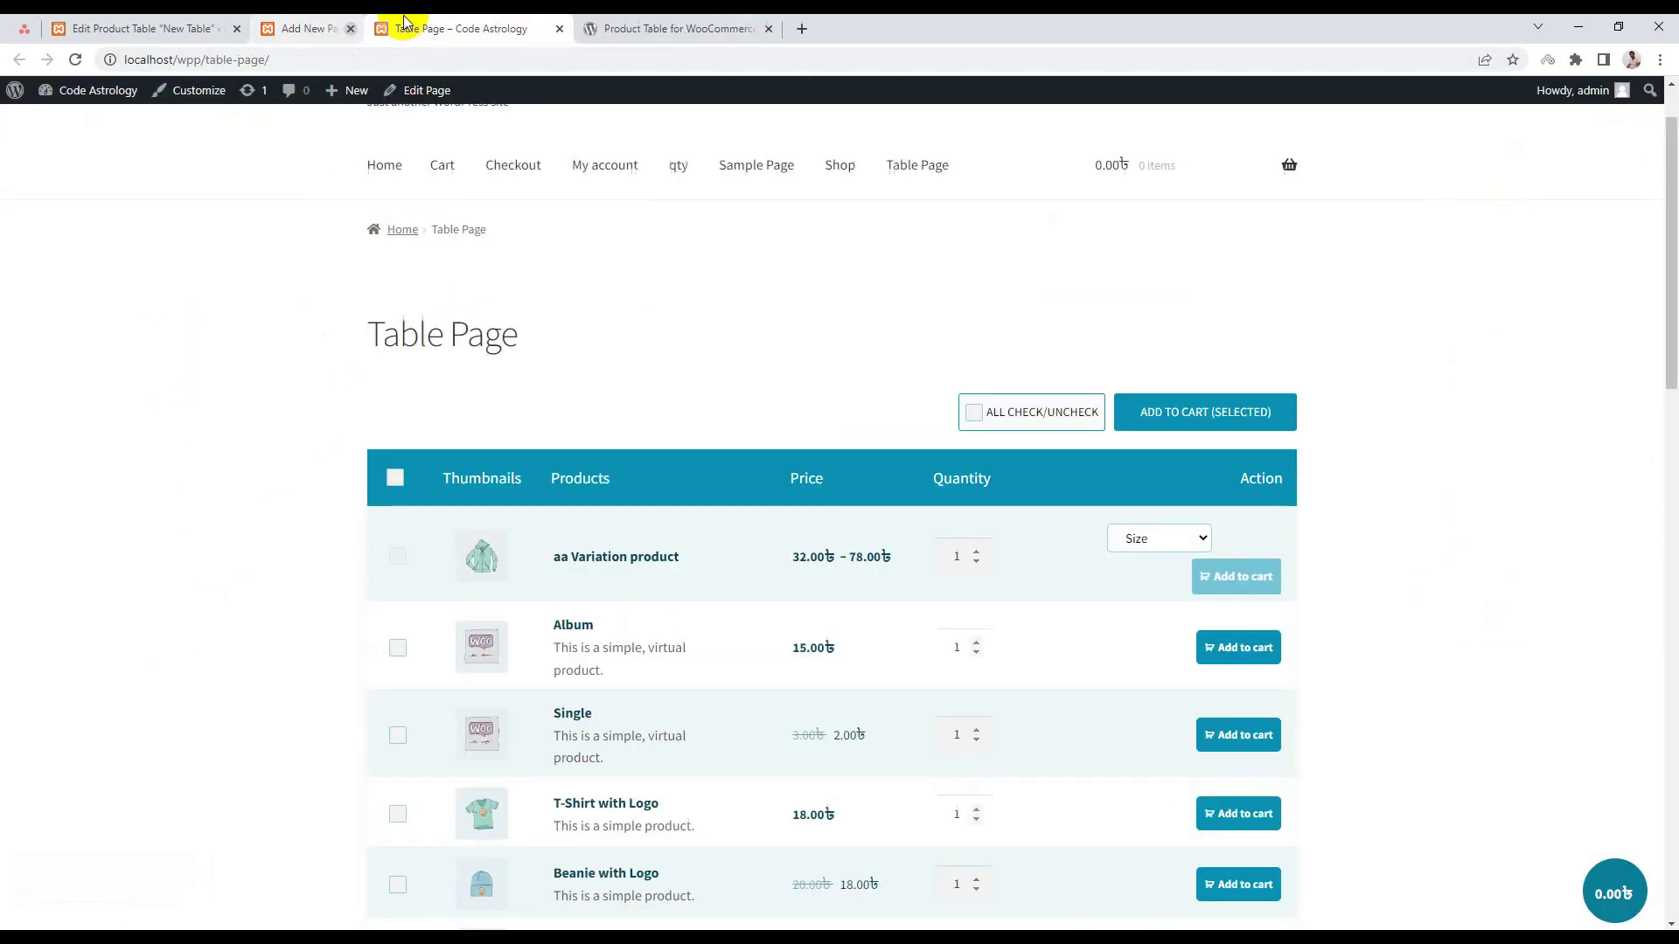
{"action": "left_click", "coordinate": [162, 28]}
{"action": "left_click", "coordinate": [1510, 679]}
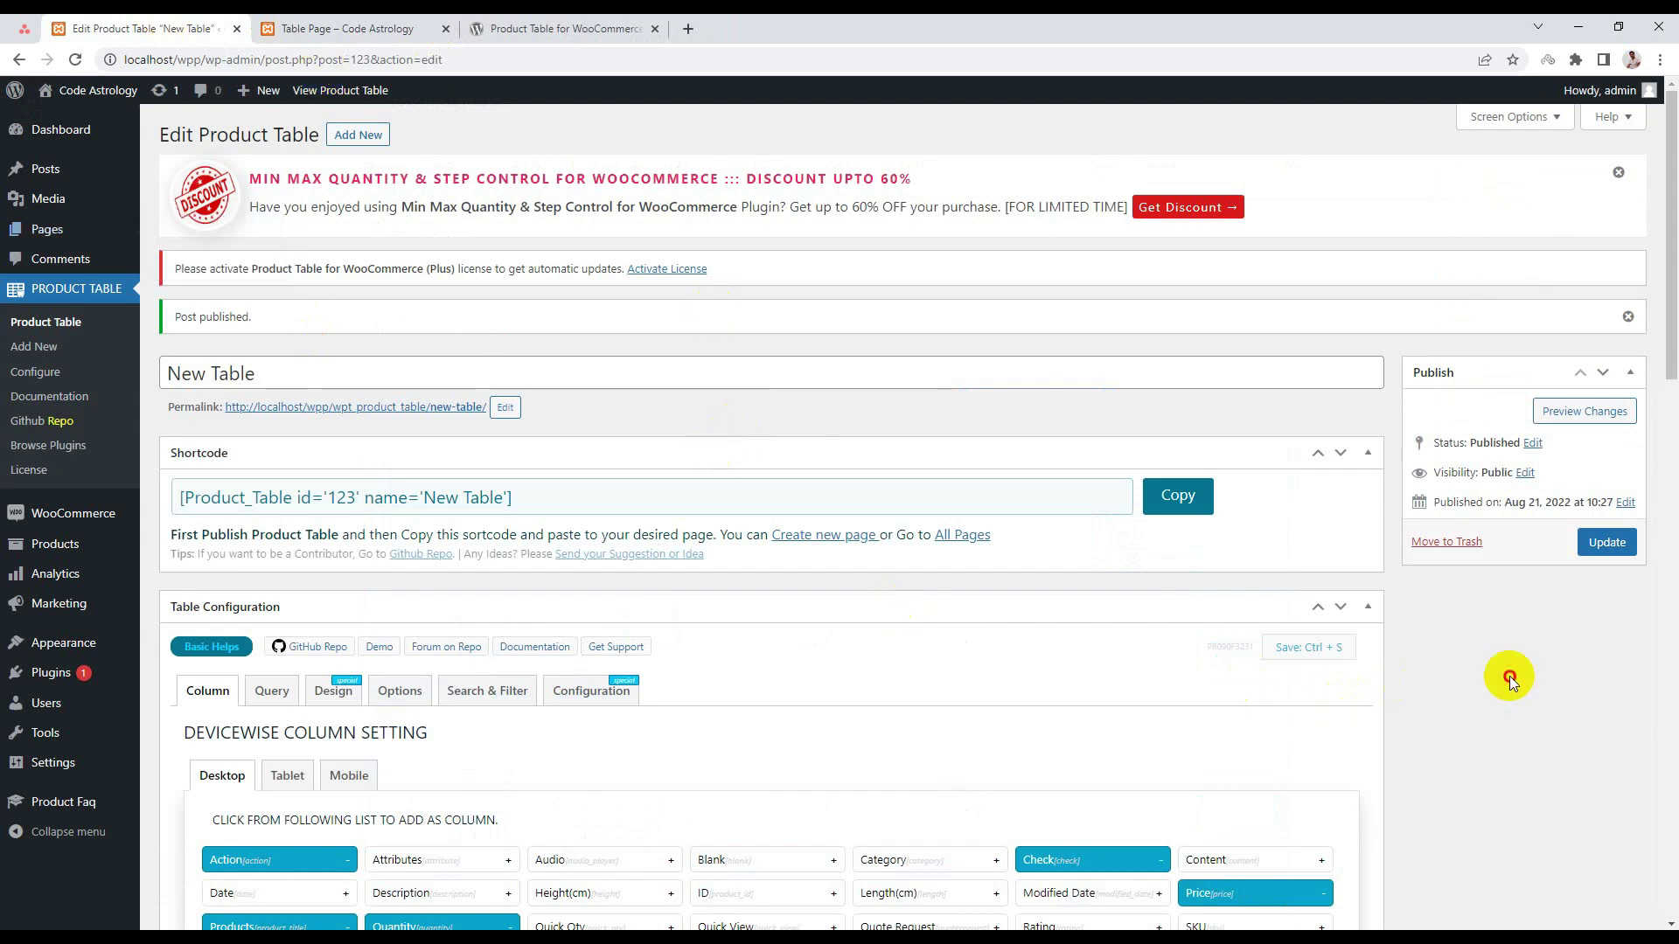
{"action": "scroll", "coordinate": [840, 556], "scroll_direction": "down", "scroll_amount": 6}
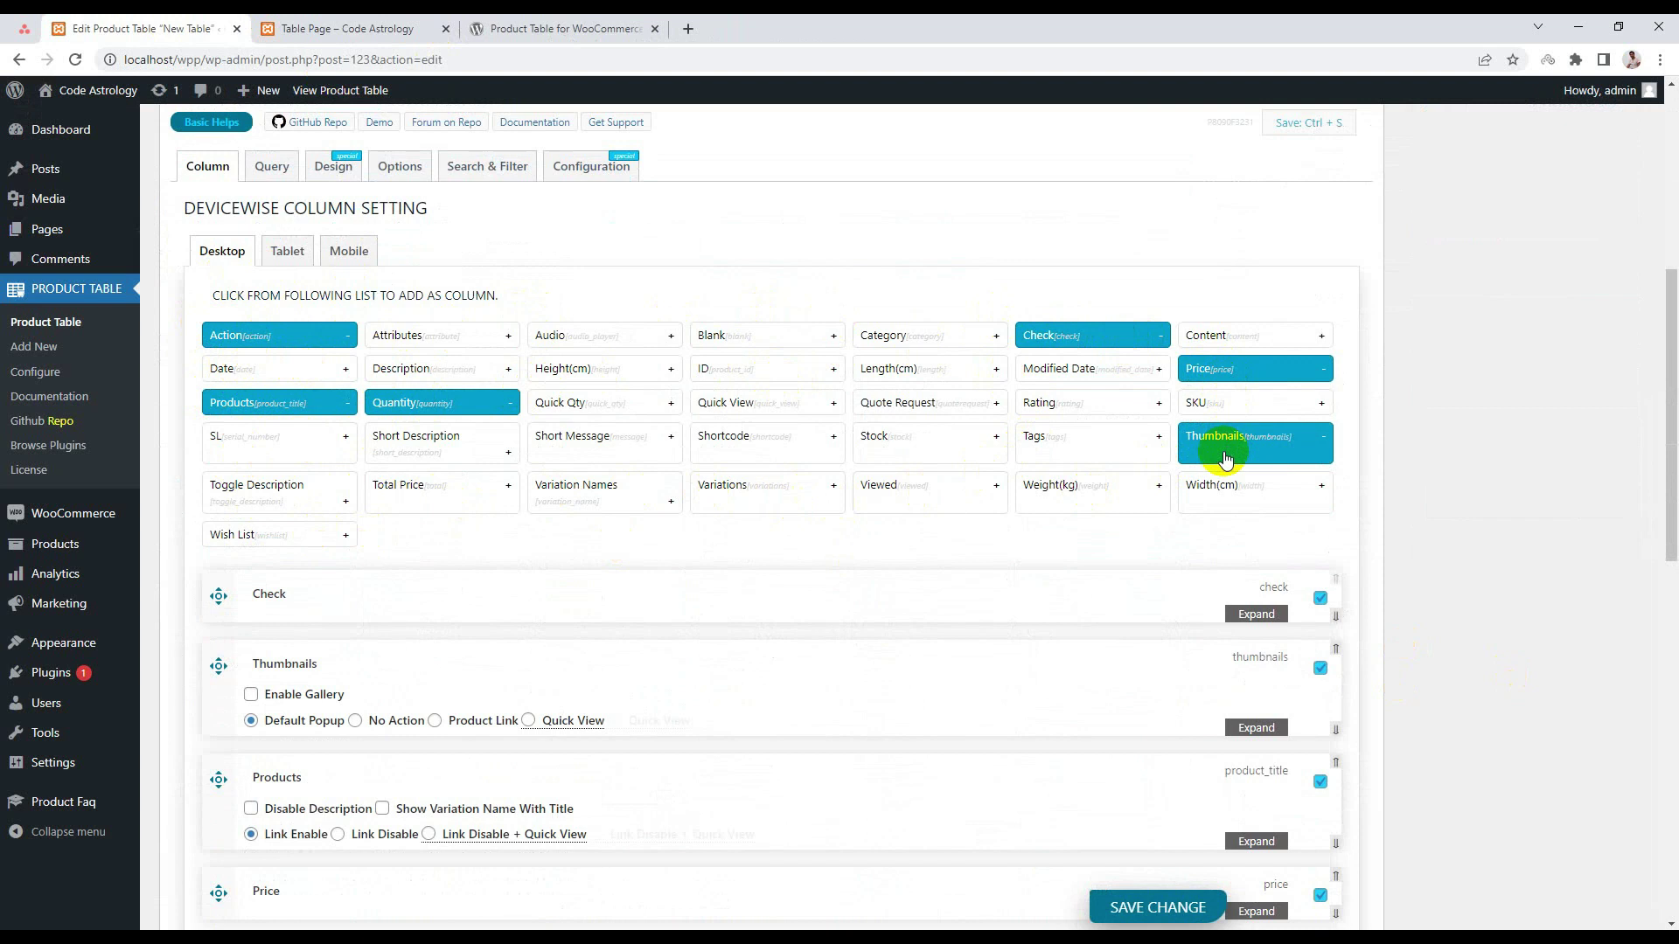
{"action": "scroll", "coordinate": [1207, 525], "scroll_direction": "down", "scroll_amount": 3}
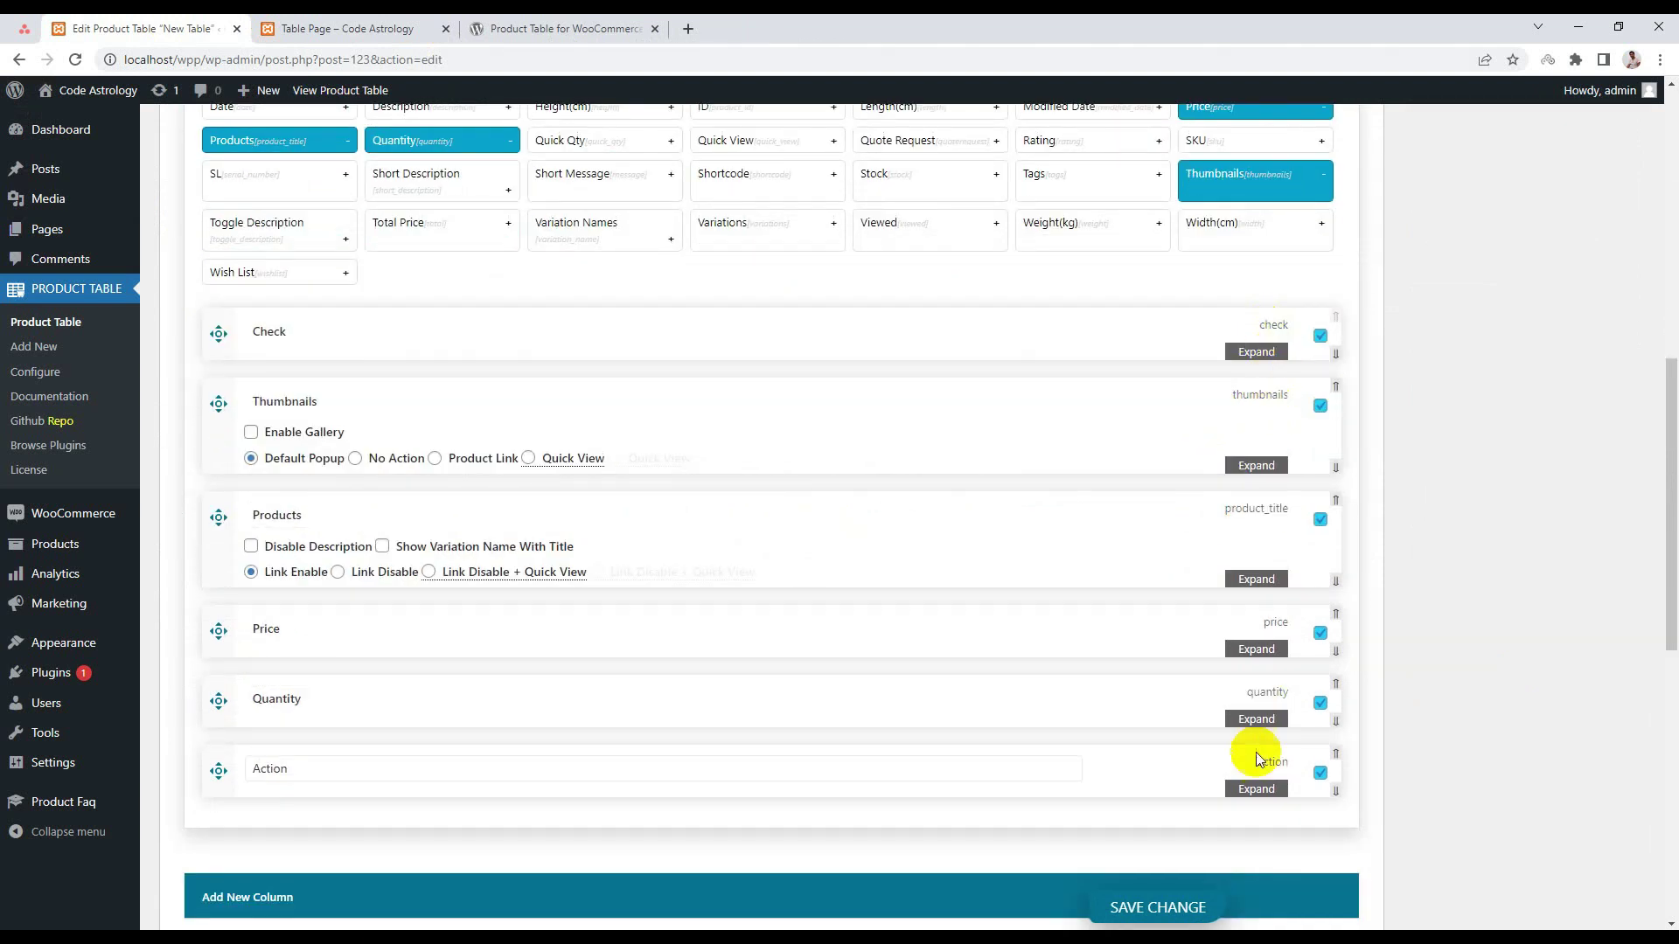
{"action": "scroll", "coordinate": [725, 522], "scroll_direction": "up", "scroll_amount": 1}
{"action": "scroll", "coordinate": [726, 522], "scroll_direction": "down", "scroll_amount": 2}
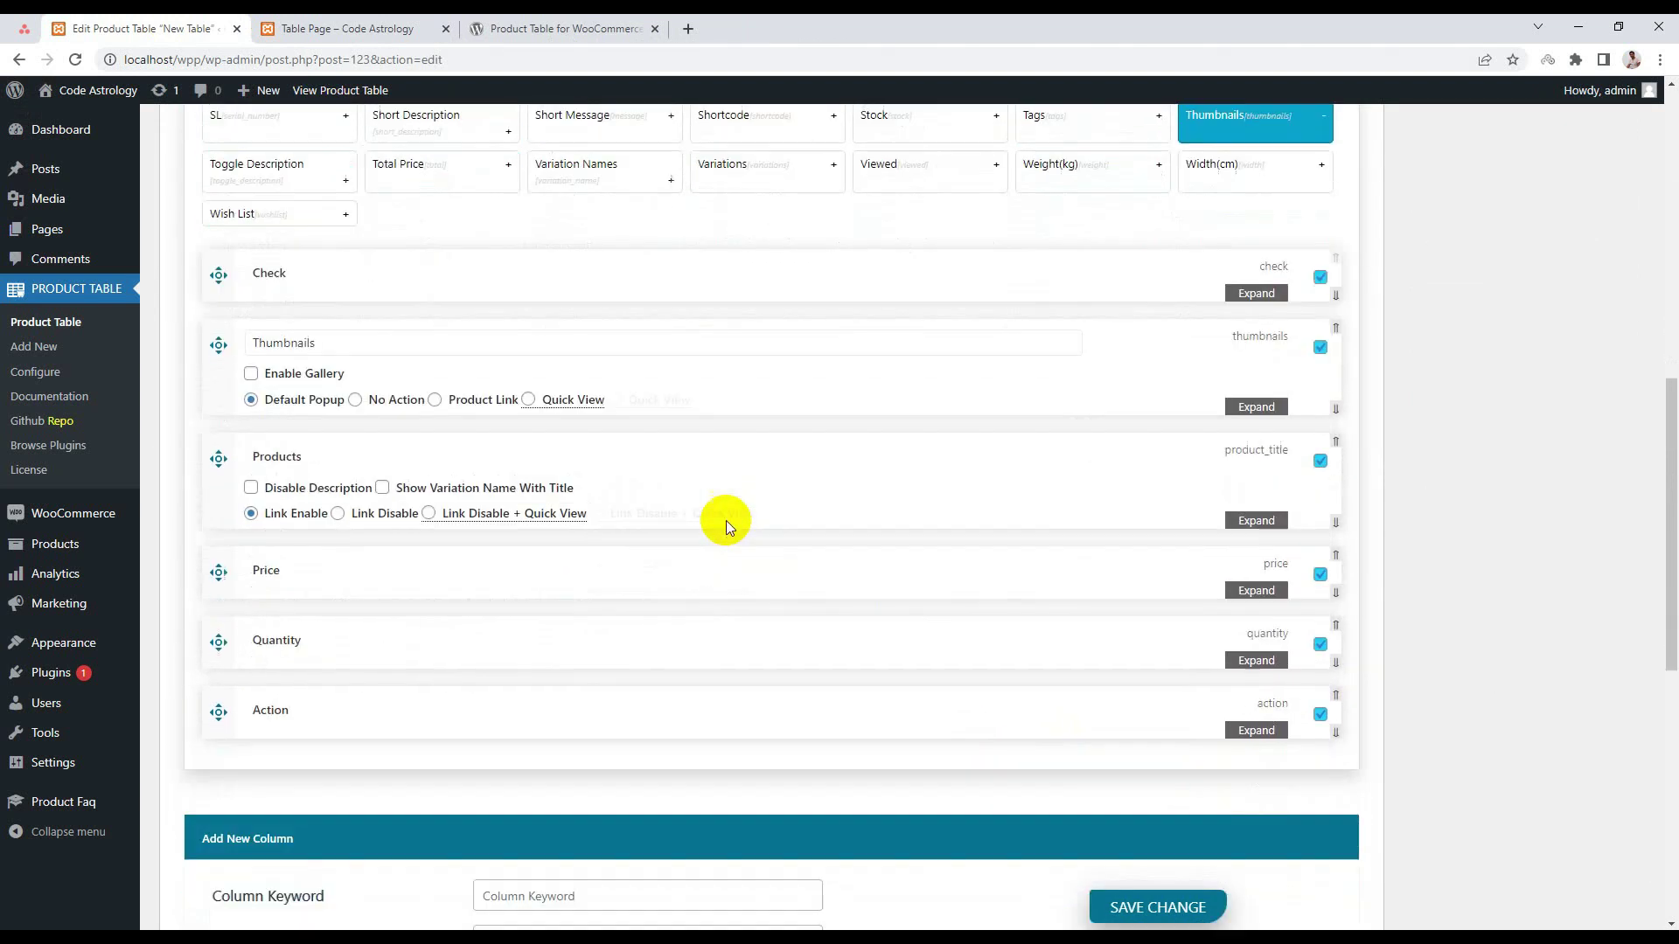
{"action": "scroll", "coordinate": [351, 376], "scroll_direction": "up", "scroll_amount": 2}
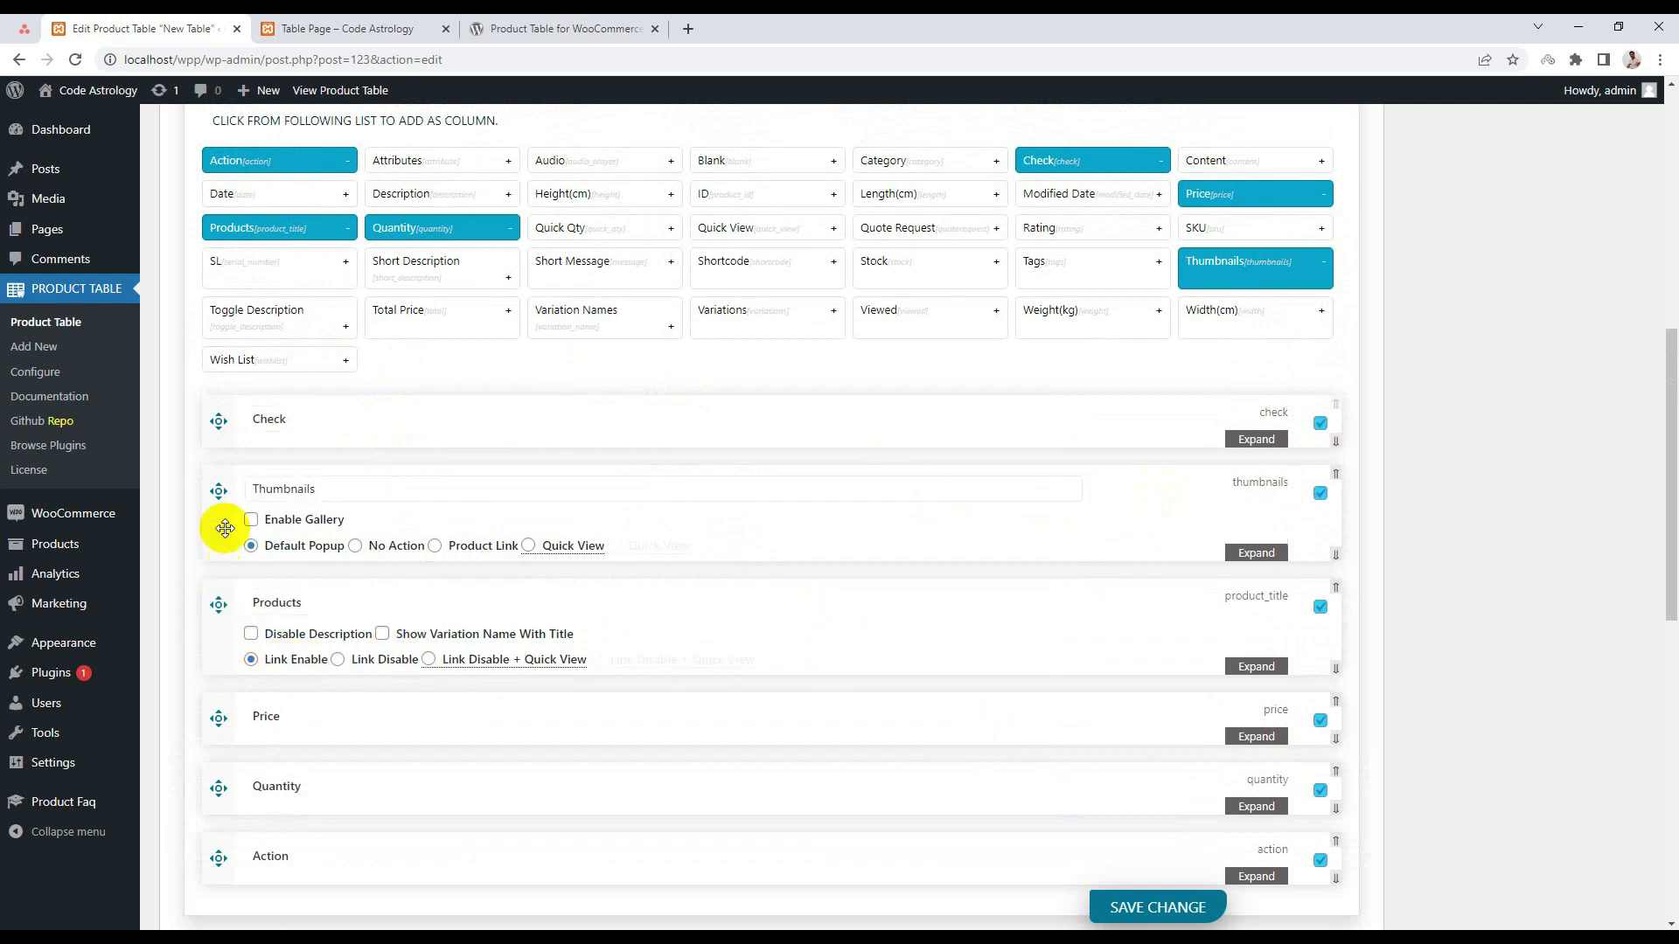
{"action": "scroll", "coordinate": [230, 643], "scroll_direction": "up", "scroll_amount": 2}
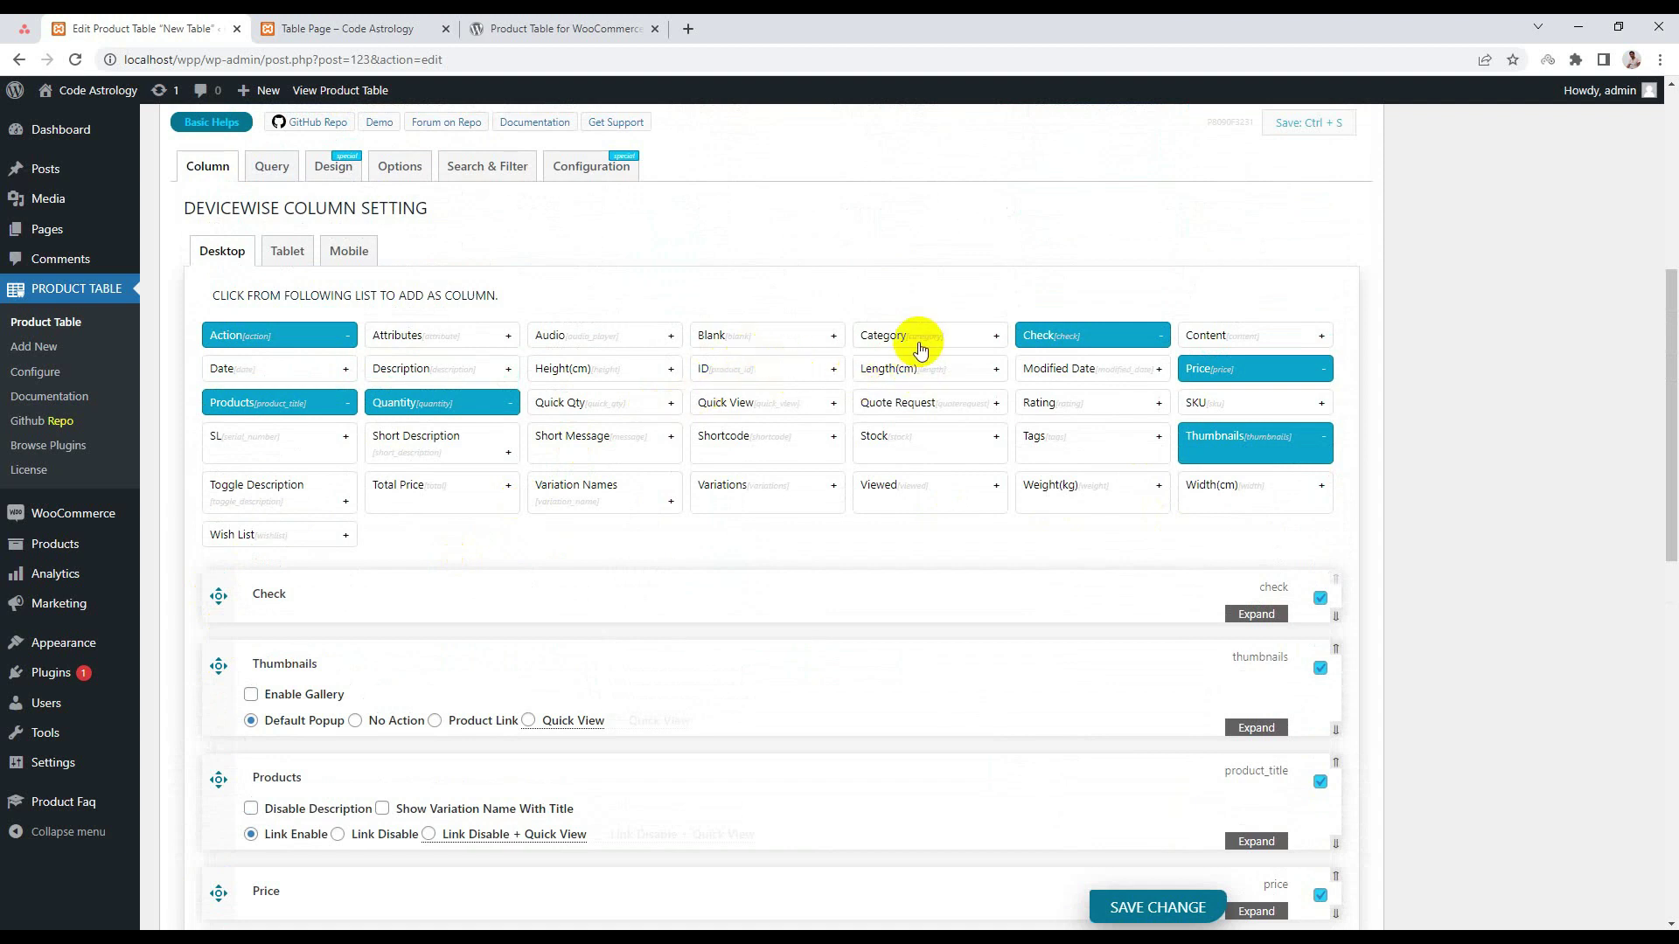
{"action": "scroll", "coordinate": [911, 353], "scroll_direction": "down", "scroll_amount": 2}
{"action": "scroll", "coordinate": [901, 358], "scroll_direction": "up", "scroll_amount": 2}
{"action": "left_click", "coordinate": [875, 348]}
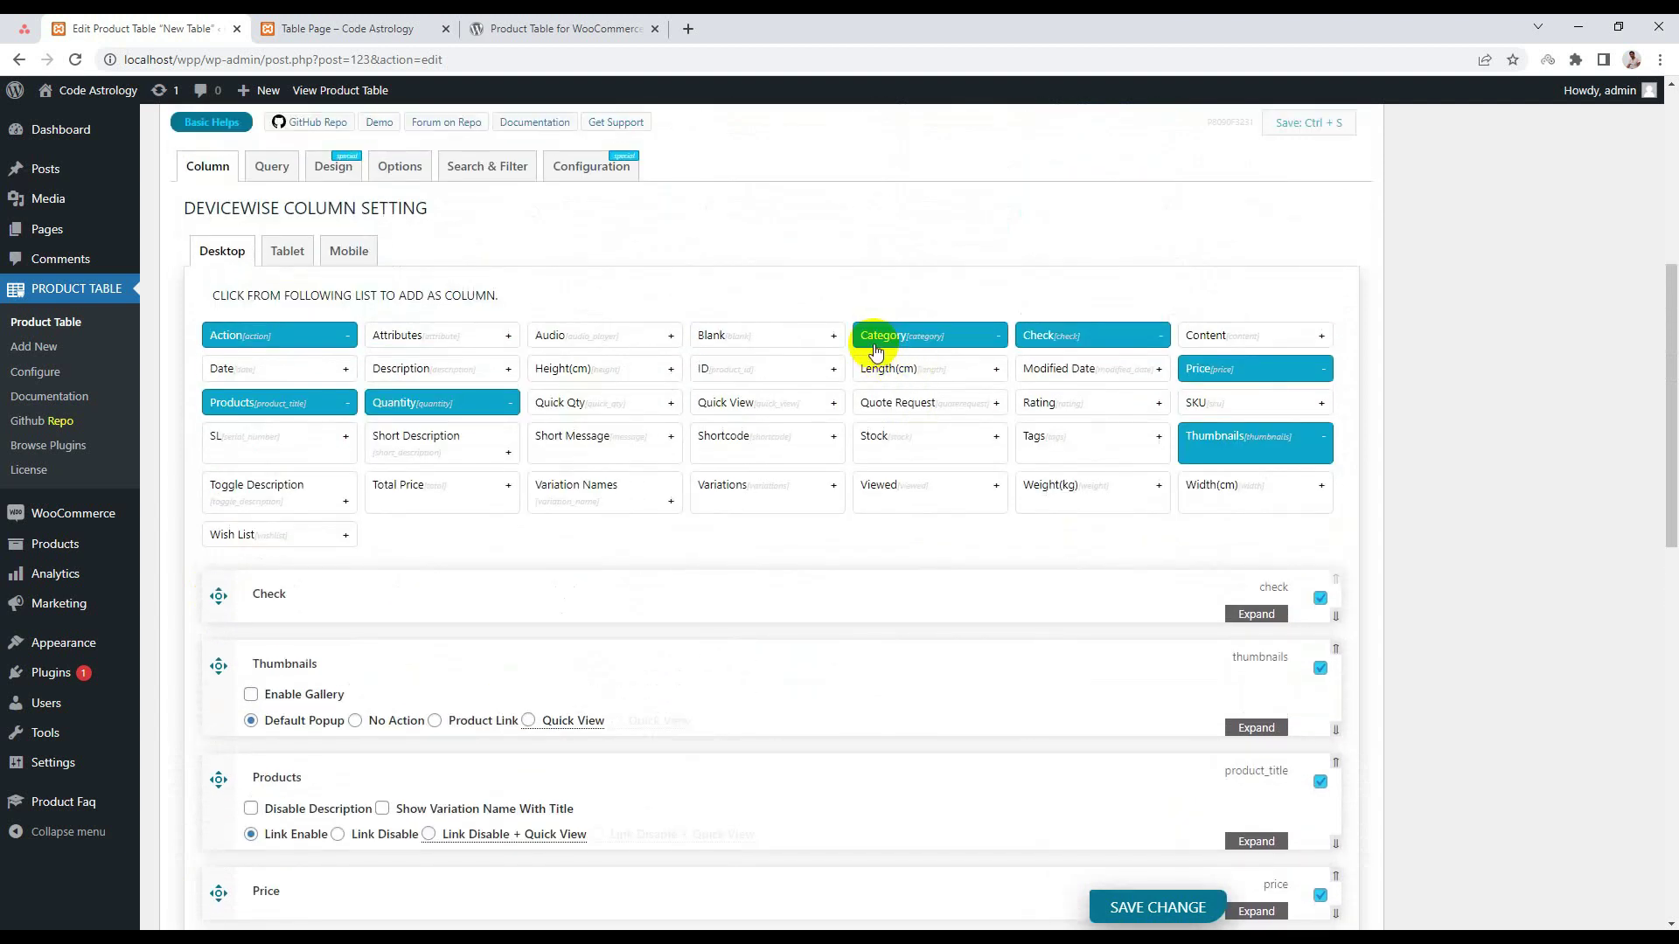
Move the Category column between Products and Price and save the product table.
{"action": "scroll", "coordinate": [875, 349], "scroll_direction": "down", "scroll_amount": 4}
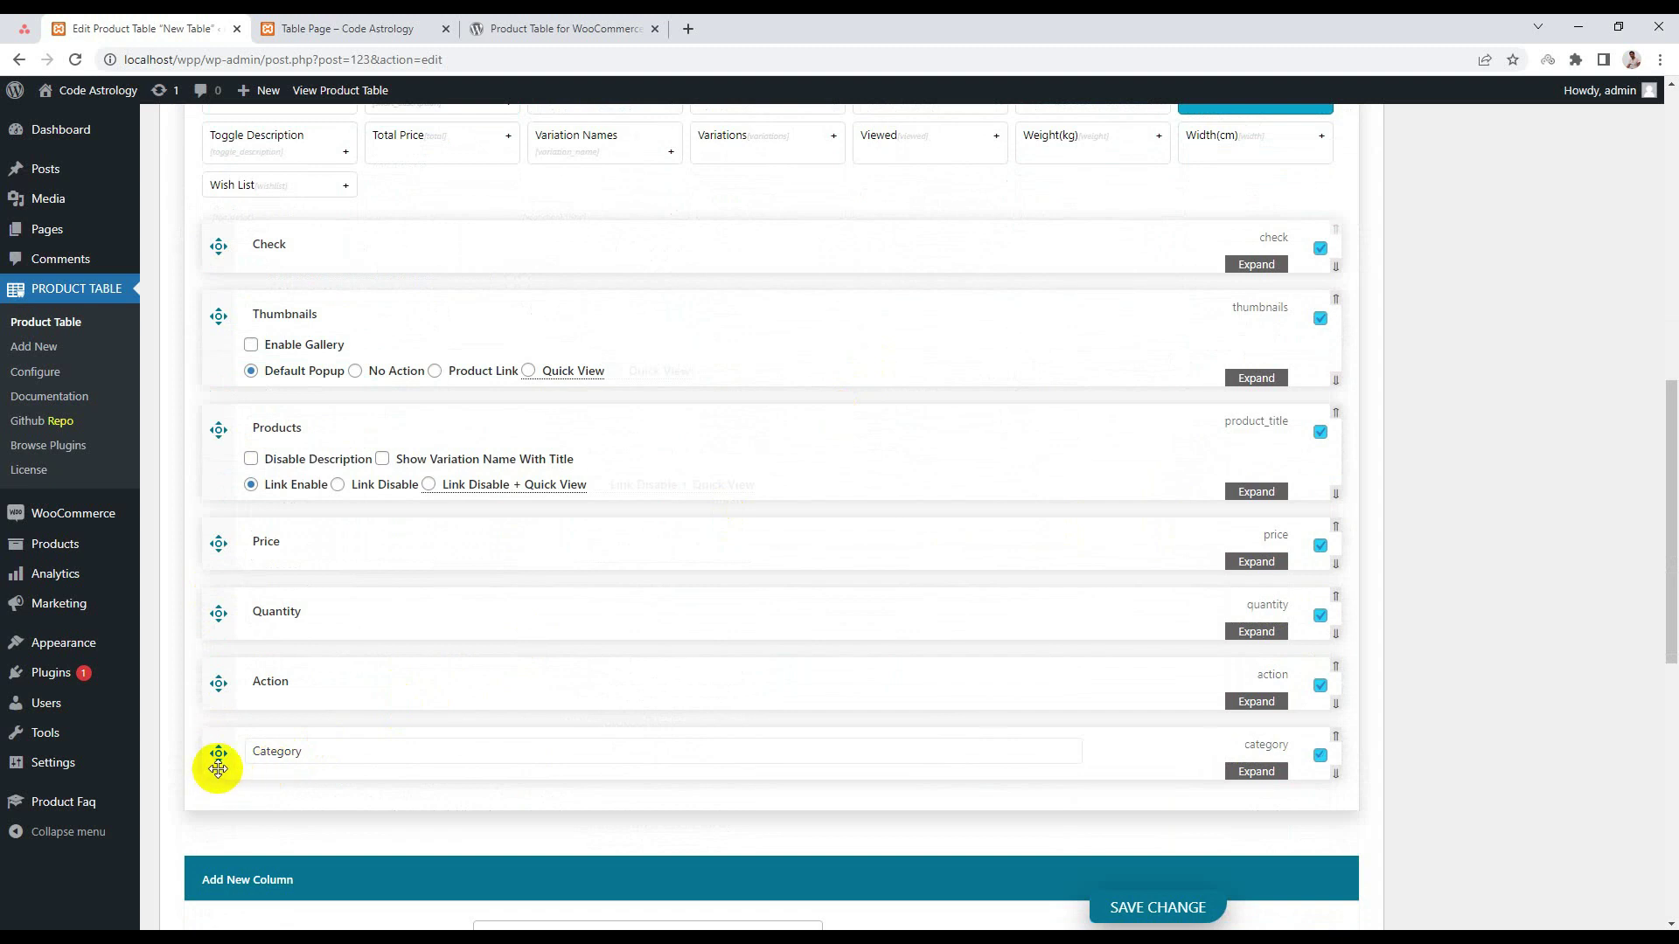
{"action": "left_click_drag", "start_coordinate": [217, 765], "coordinate": [215, 541]}
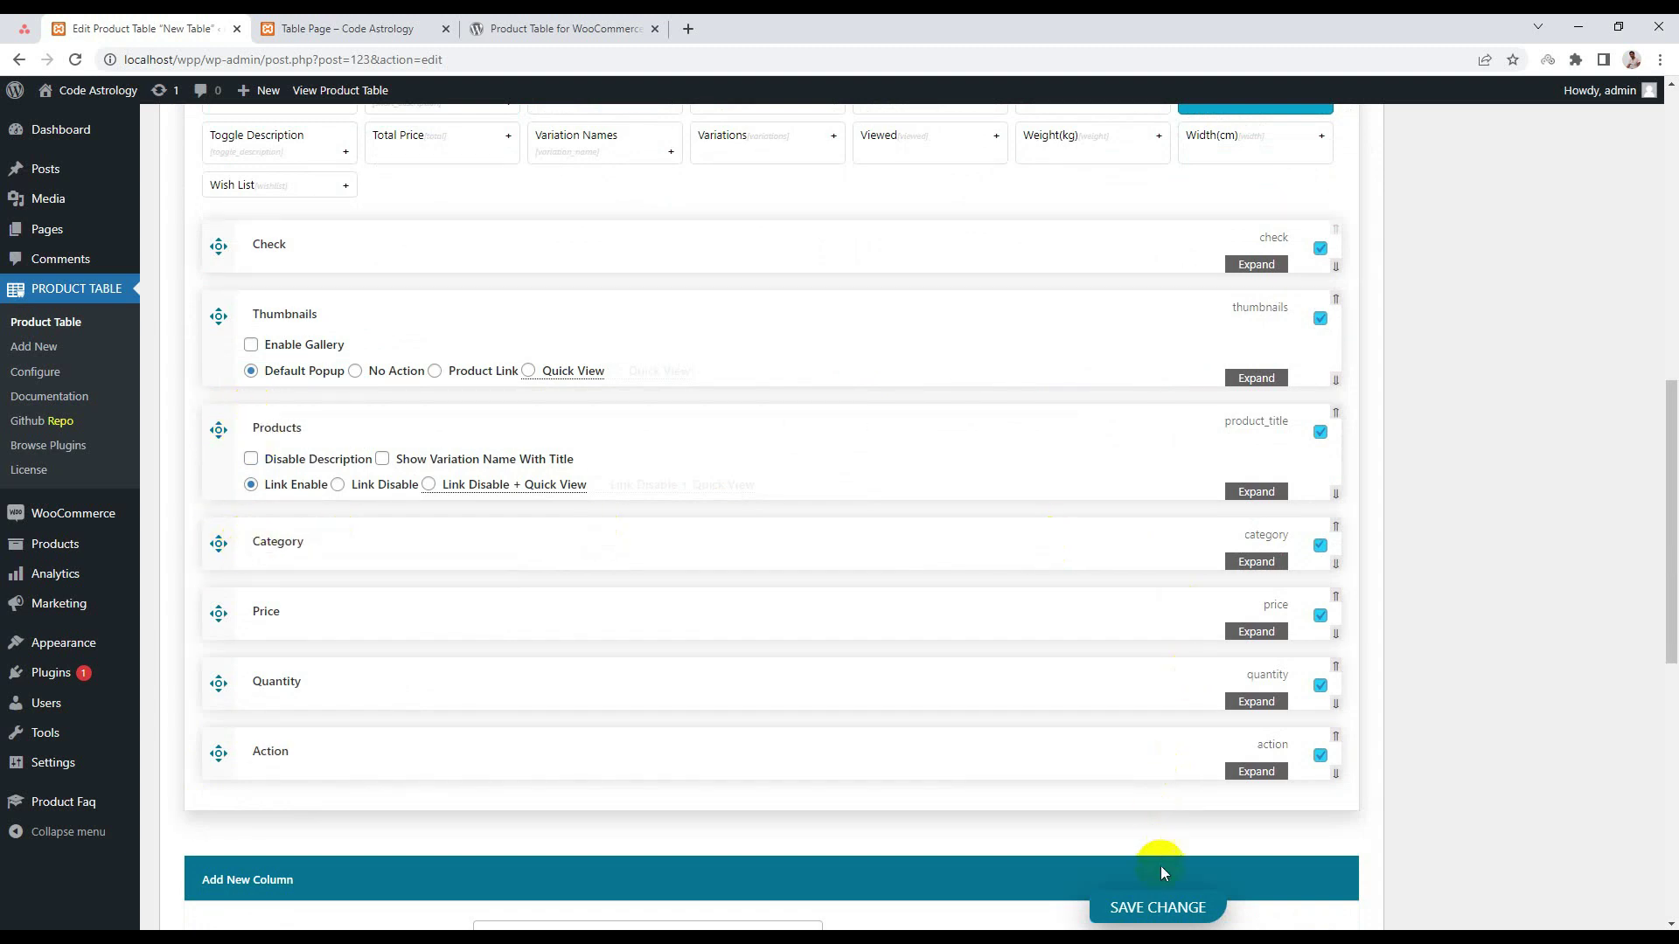
{"action": "left_click", "coordinate": [1150, 905]}
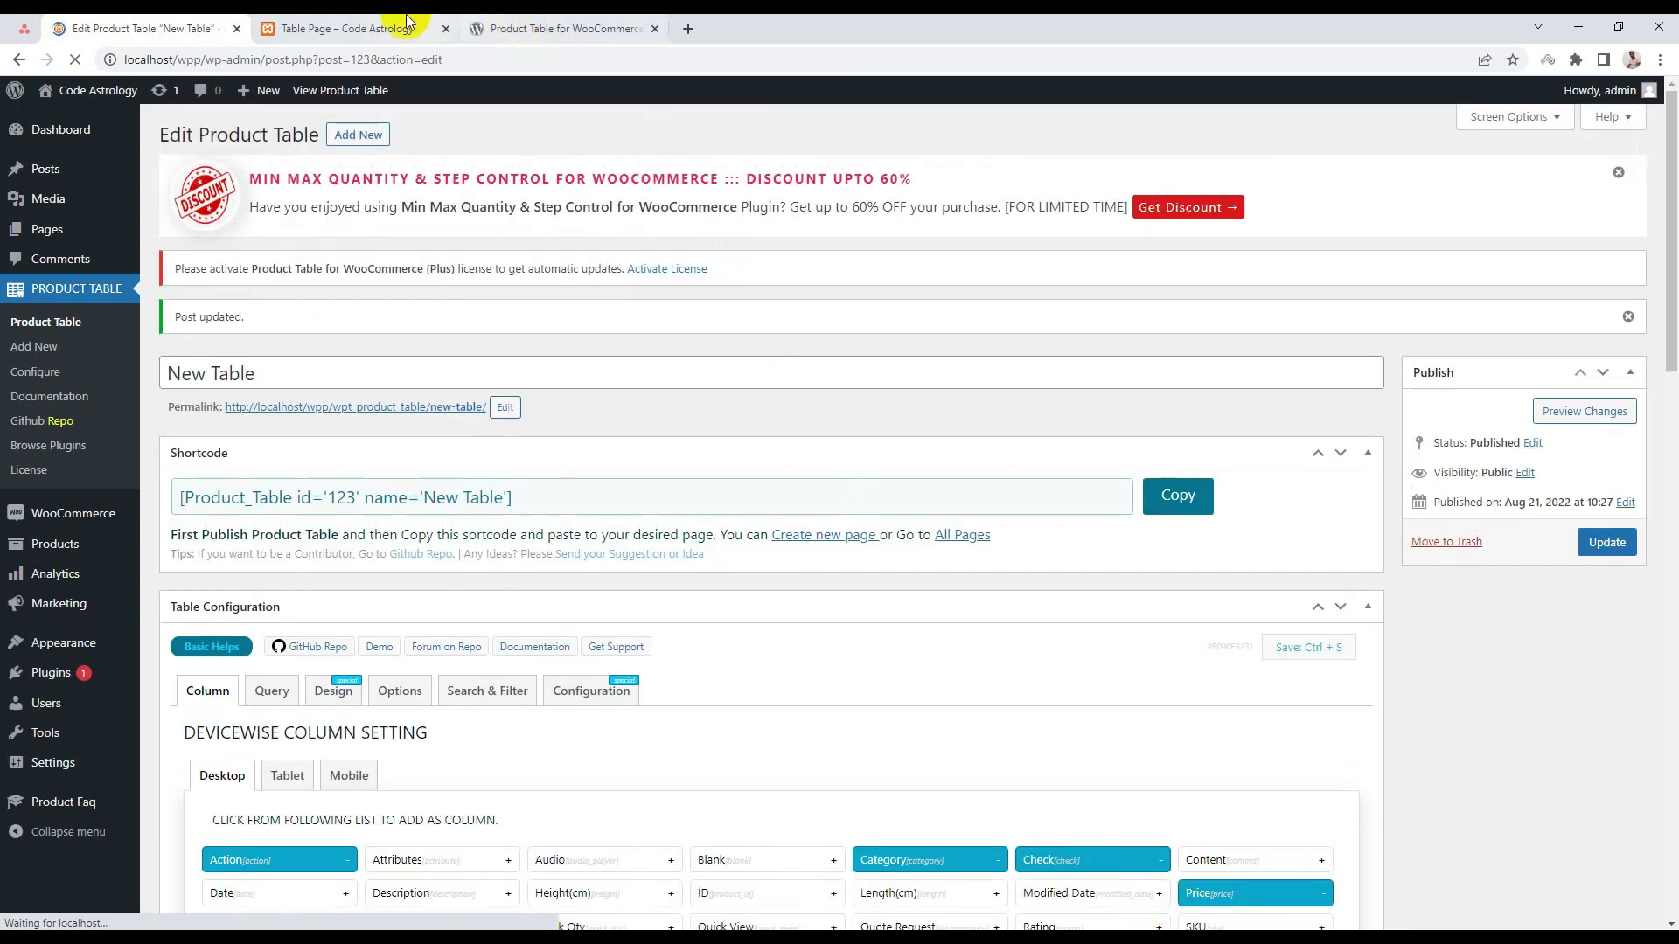
Reload the live Table Page and check the Category column across the product rows.
{"action": "left_click", "coordinate": [407, 19]}
{"action": "right_click", "coordinate": [161, 282]}
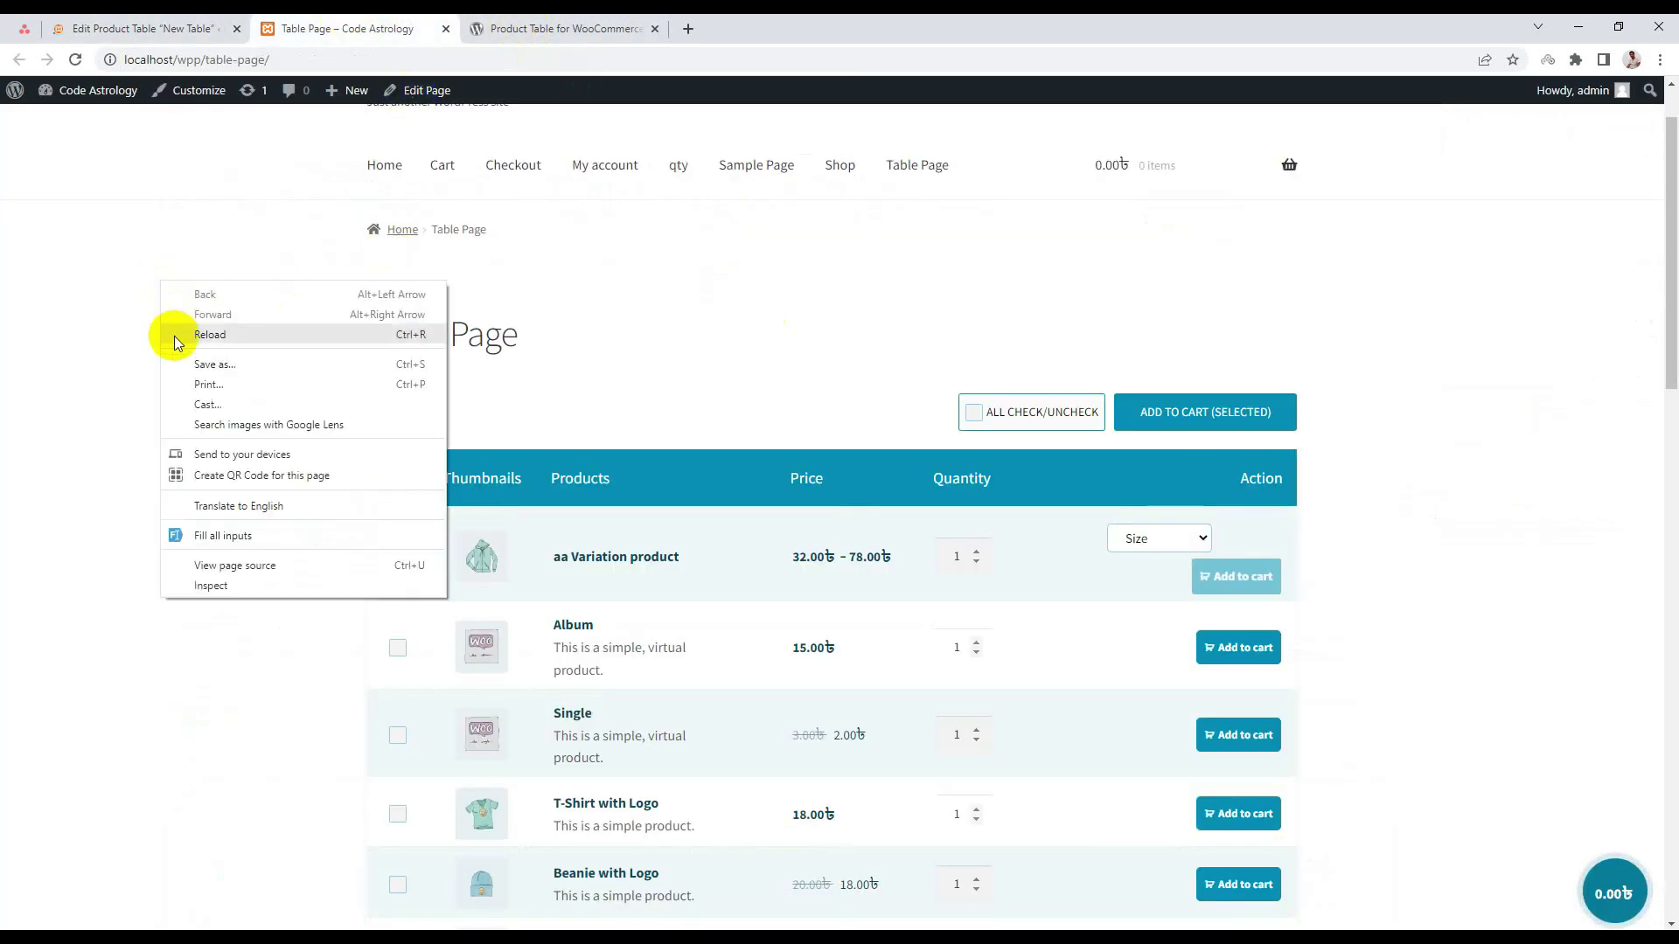
{"action": "left_click", "coordinate": [253, 339]}
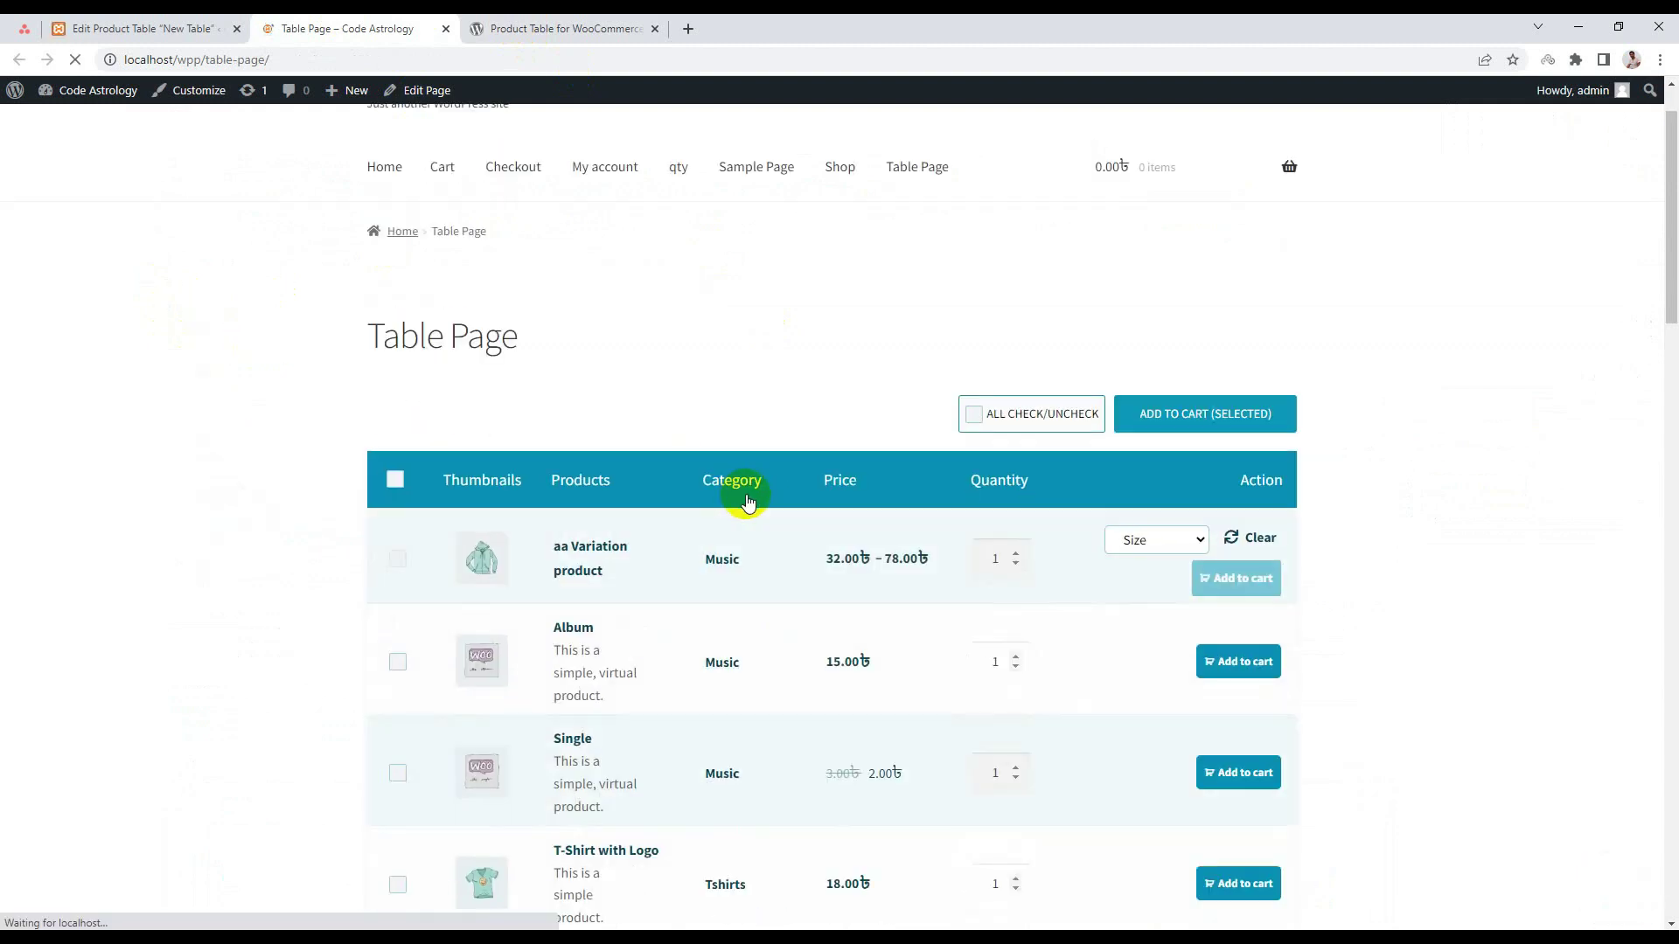
{"action": "scroll", "coordinate": [755, 501], "scroll_direction": "down", "scroll_amount": 1}
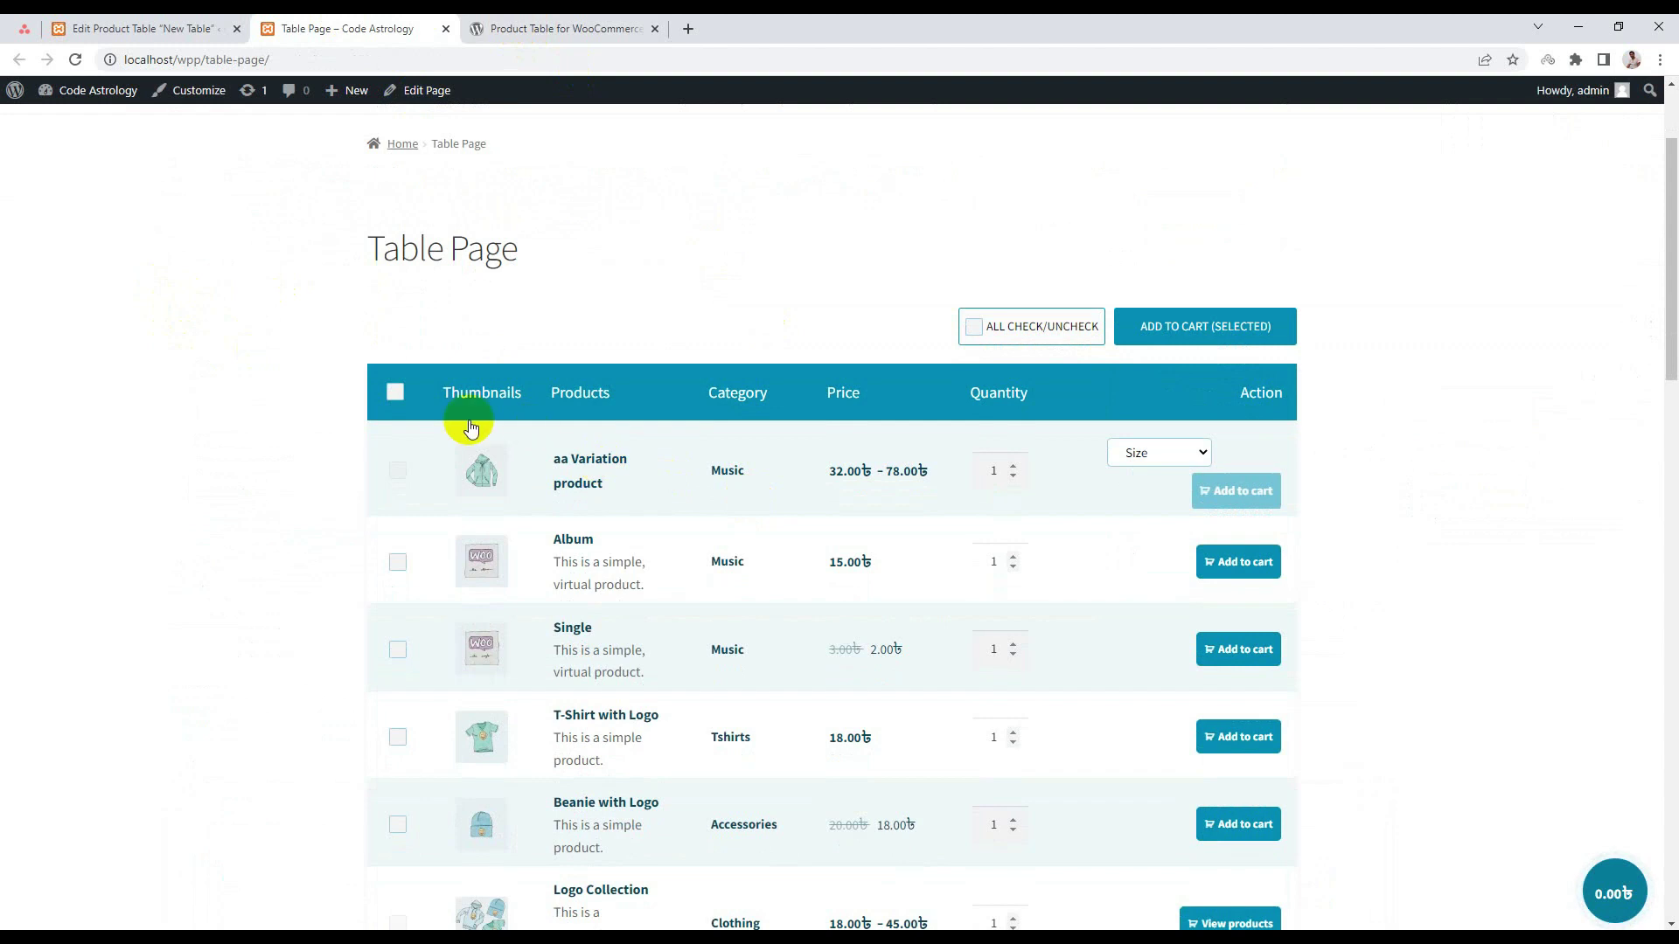
{"action": "scroll", "coordinate": [717, 611], "scroll_direction": "down", "scroll_amount": 6}
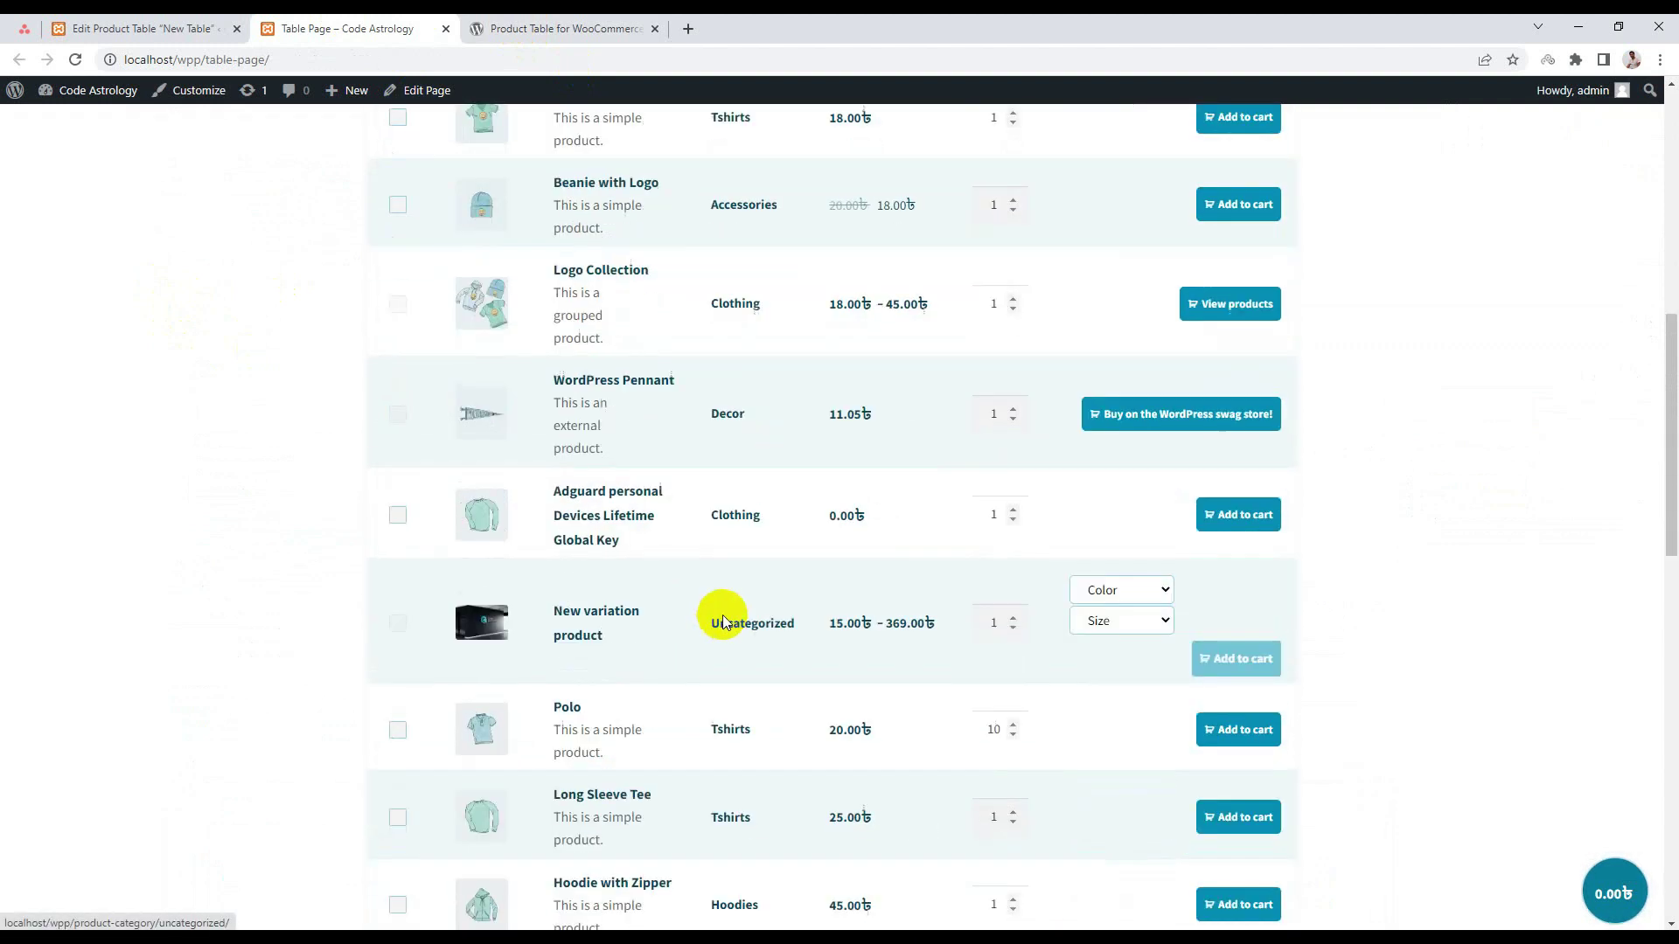
{"action": "scroll", "coordinate": [725, 623], "scroll_direction": "up", "scroll_amount": 11}
{"action": "scroll", "coordinate": [726, 623], "scroll_direction": "up", "scroll_amount": 2}
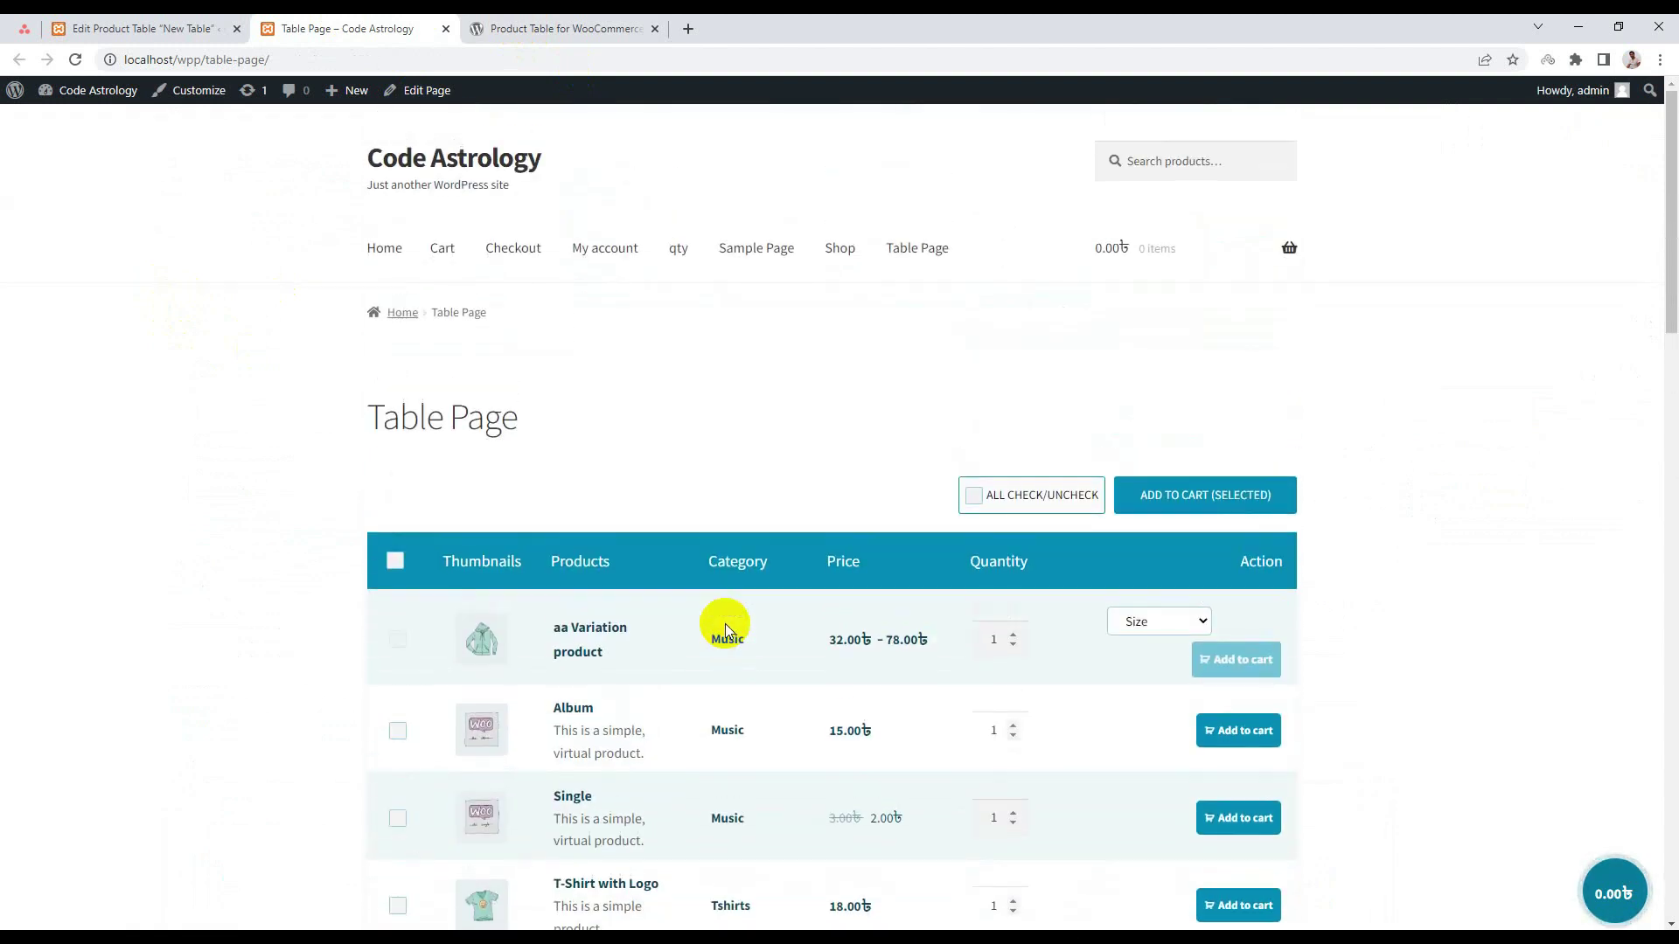
Return to the New Table editor and review the Thumbnails column's gallery and link options.
{"action": "left_click", "coordinate": [217, 28]}
{"action": "scroll", "coordinate": [617, 536], "scroll_direction": "down", "scroll_amount": 8}
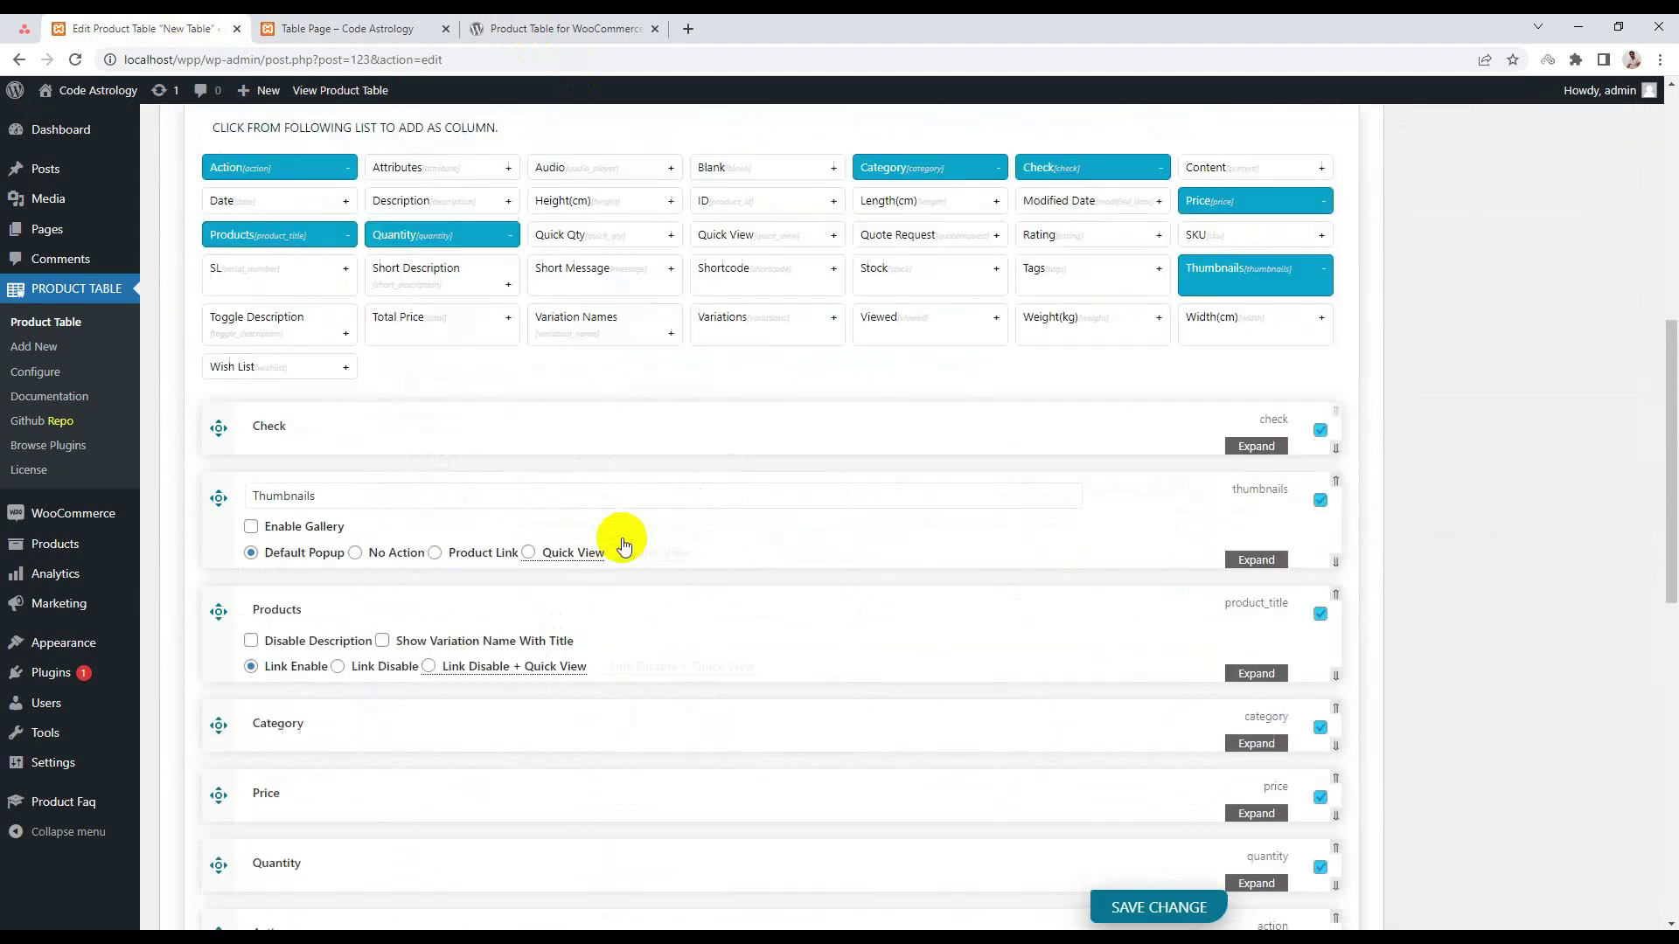
{"action": "scroll", "coordinate": [574, 521], "scroll_direction": "up", "scroll_amount": 1}
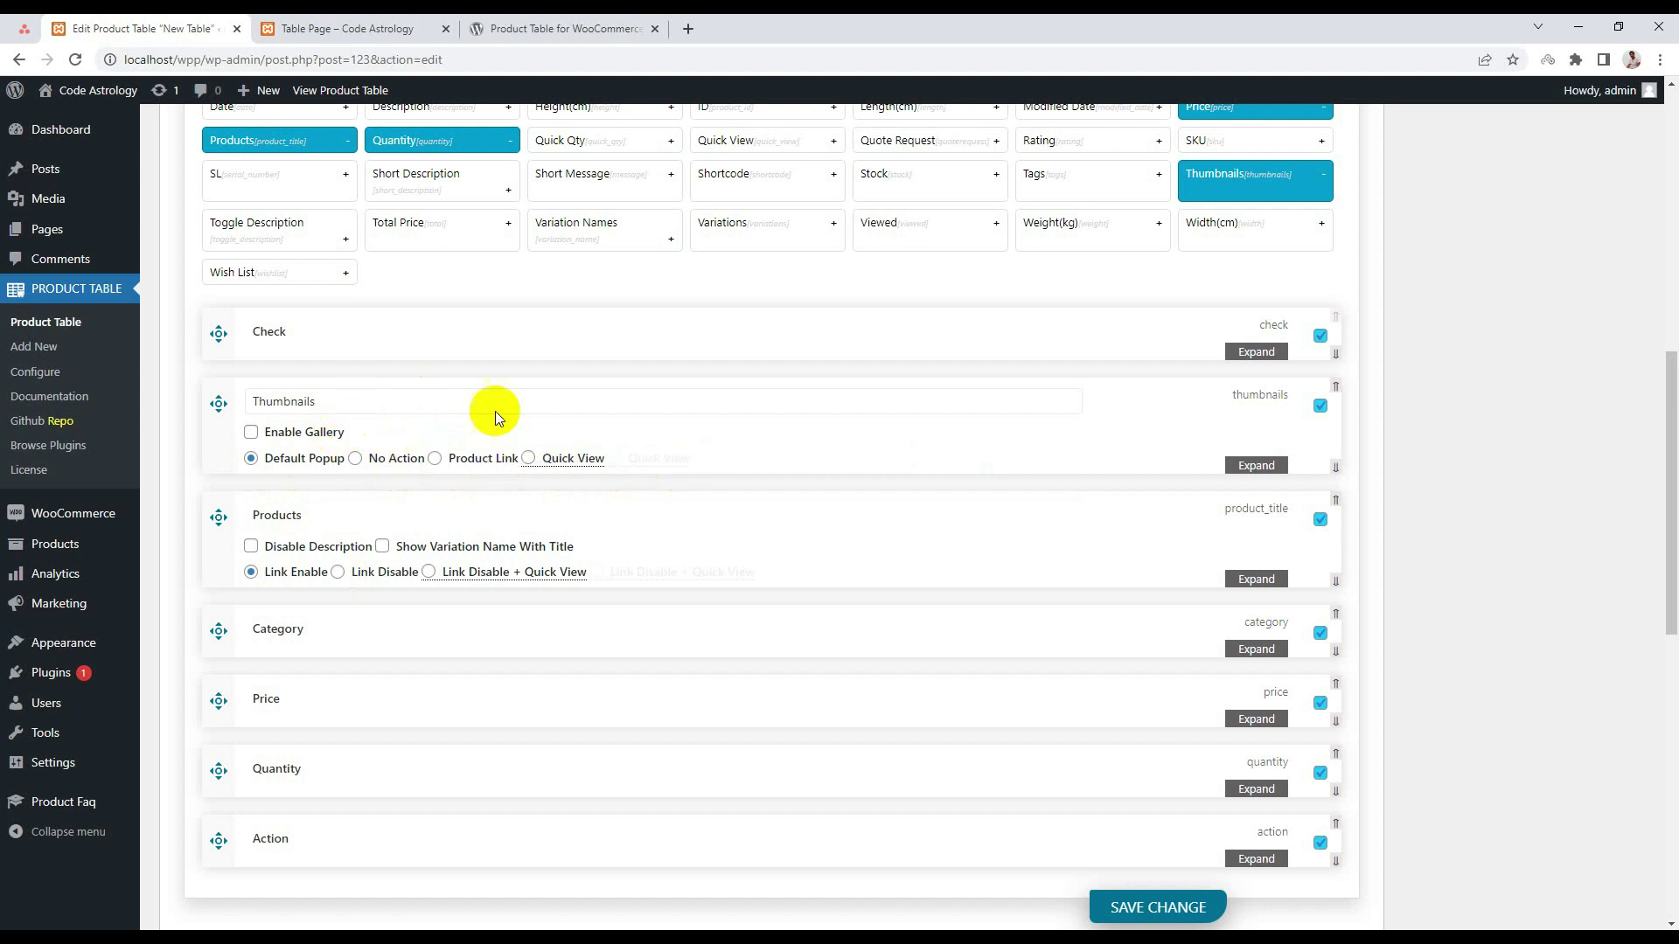
{"action": "scroll", "coordinate": [495, 429], "scroll_direction": "down", "scroll_amount": 2}
{"action": "scroll", "coordinate": [501, 452], "scroll_direction": "up", "scroll_amount": 2}
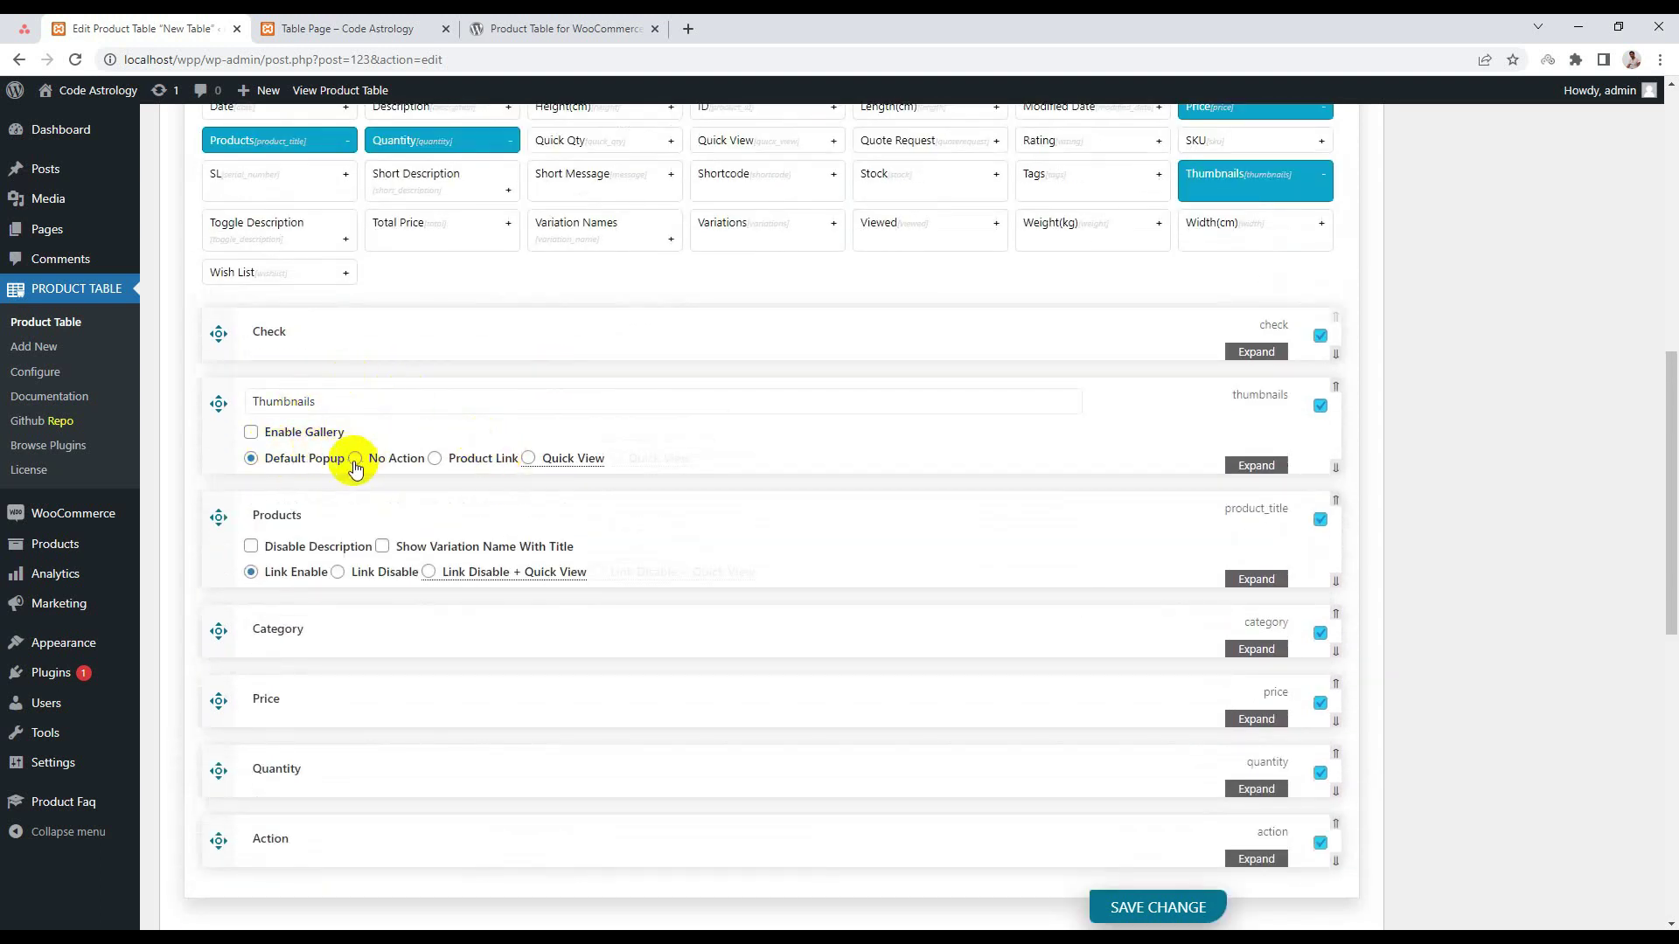
View the aa Variation product's thumbnail popup on the live Table Page and close it.
{"action": "left_click", "coordinate": [348, 28]}
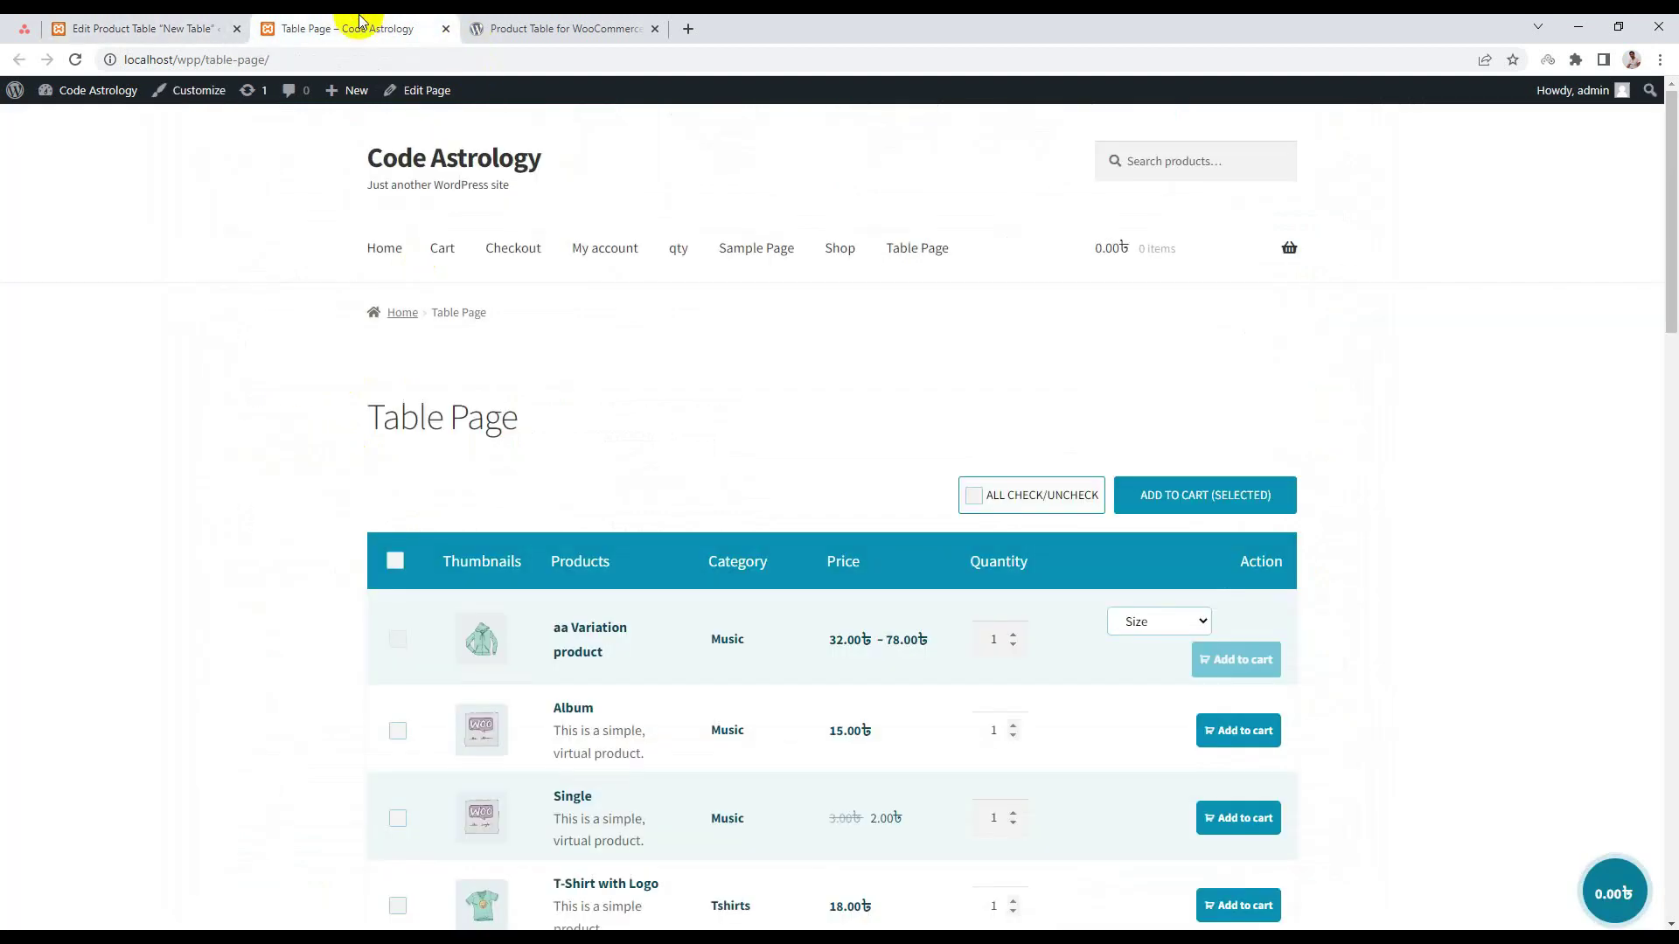
{"action": "left_click", "coordinate": [480, 631]}
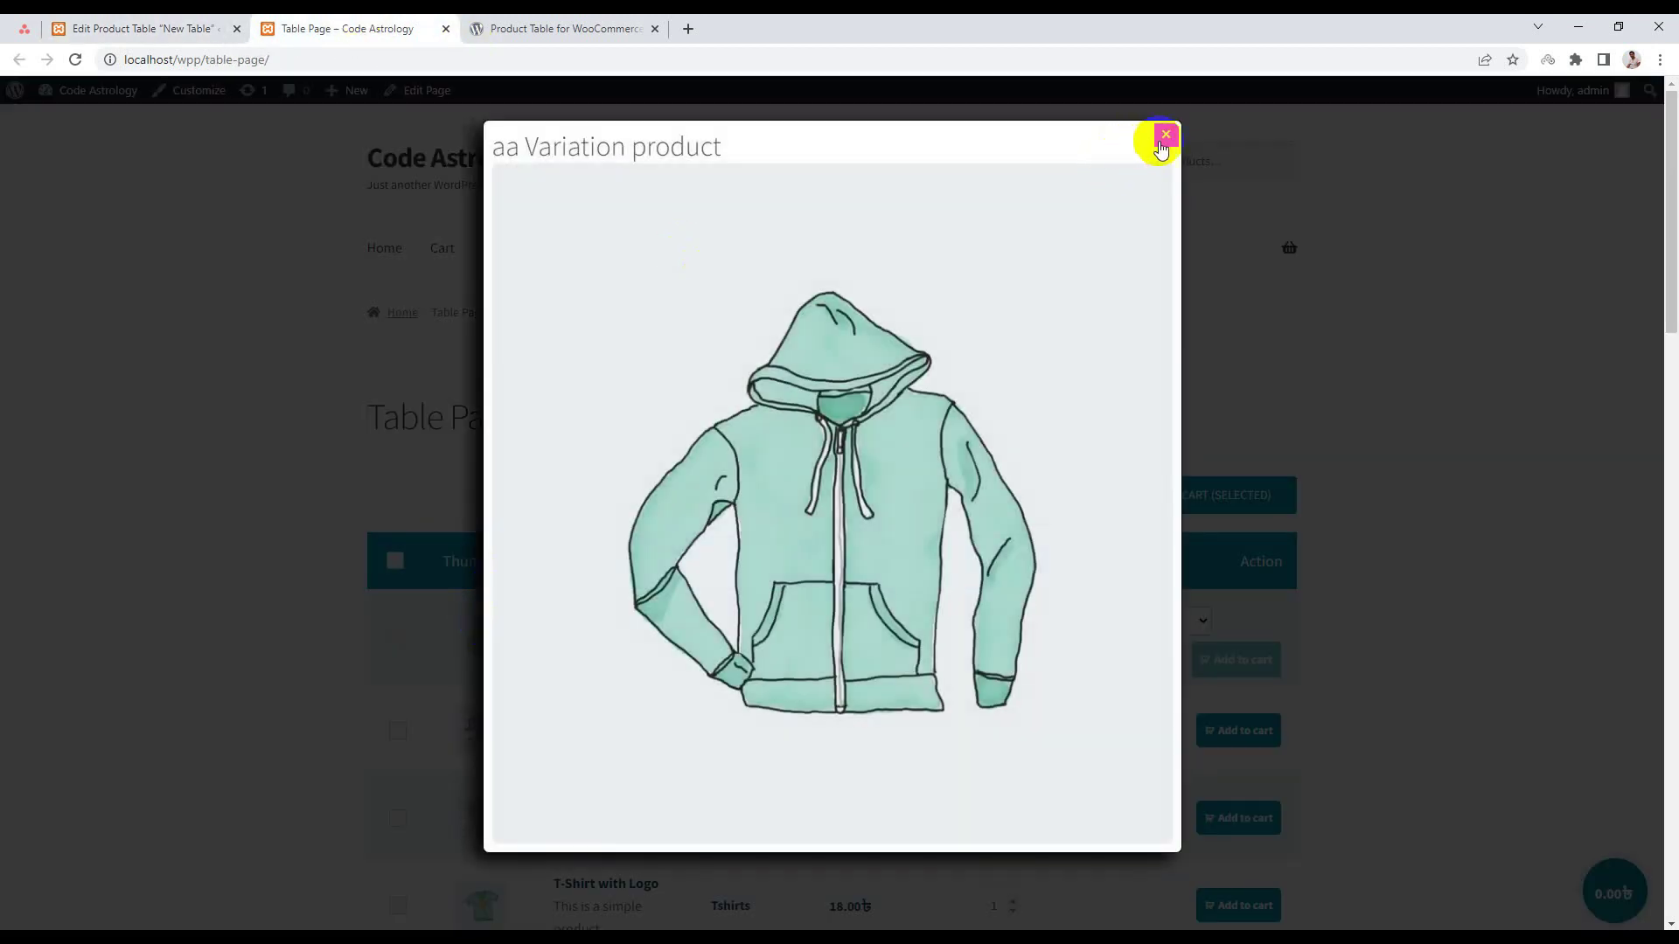
{"action": "left_click", "coordinate": [1164, 135]}
Set the Thumbnails column's action to Product Link, save the table, and reload the live Table Page.
{"action": "left_click", "coordinate": [200, 21]}
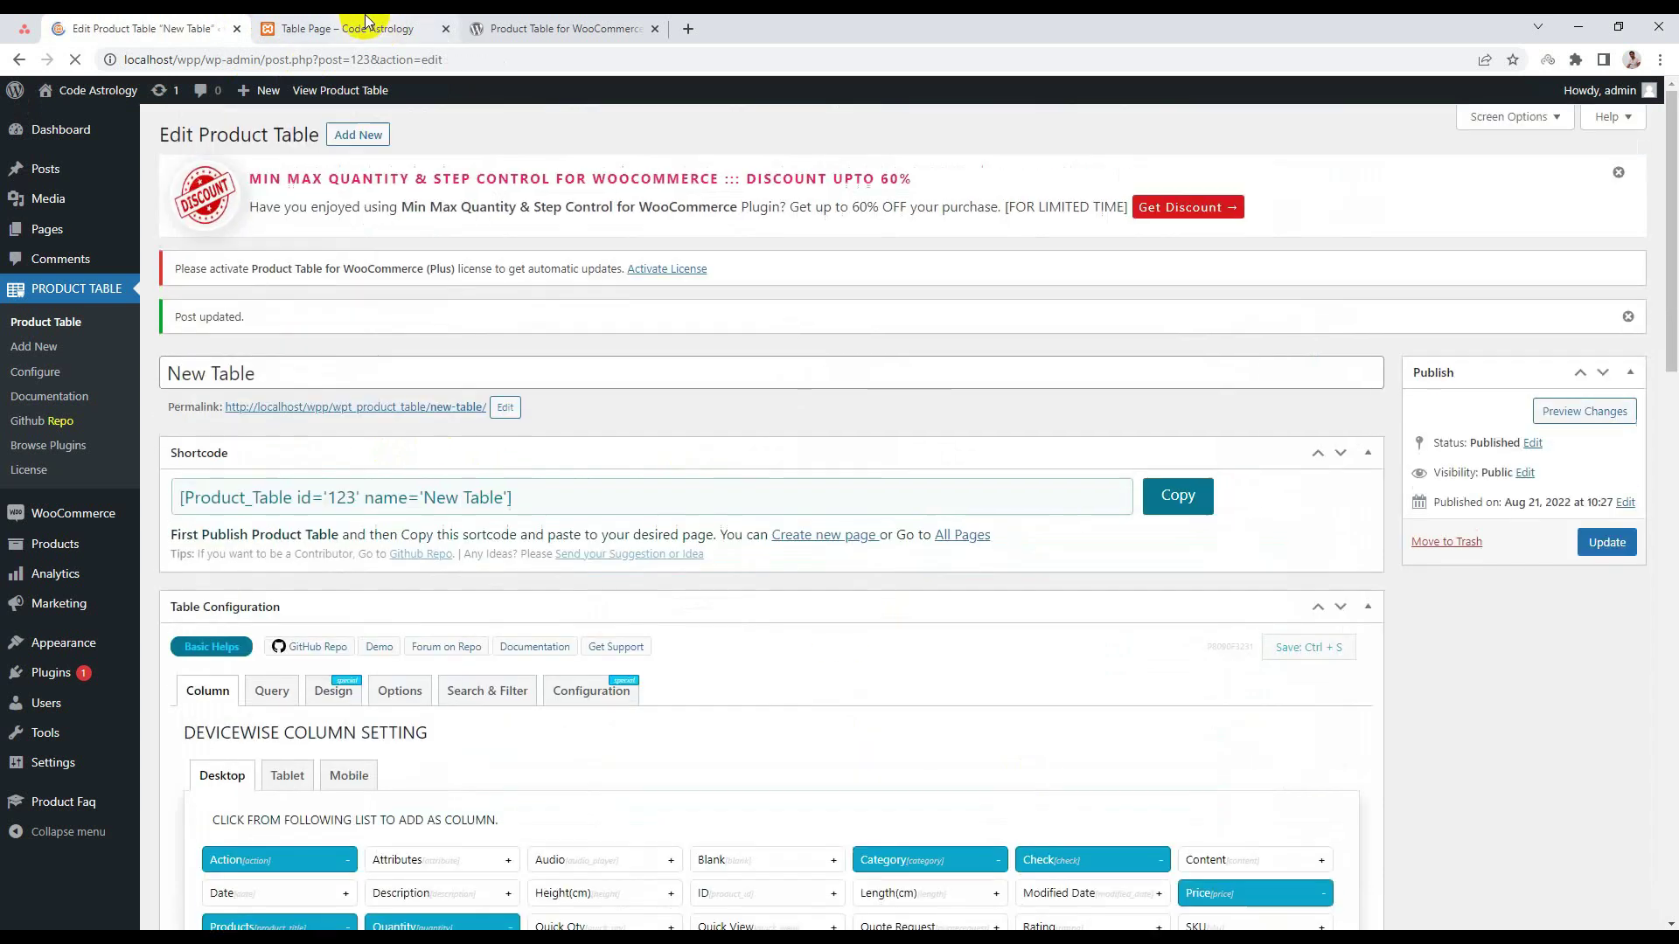
{"action": "left_click", "coordinate": [366, 21]}
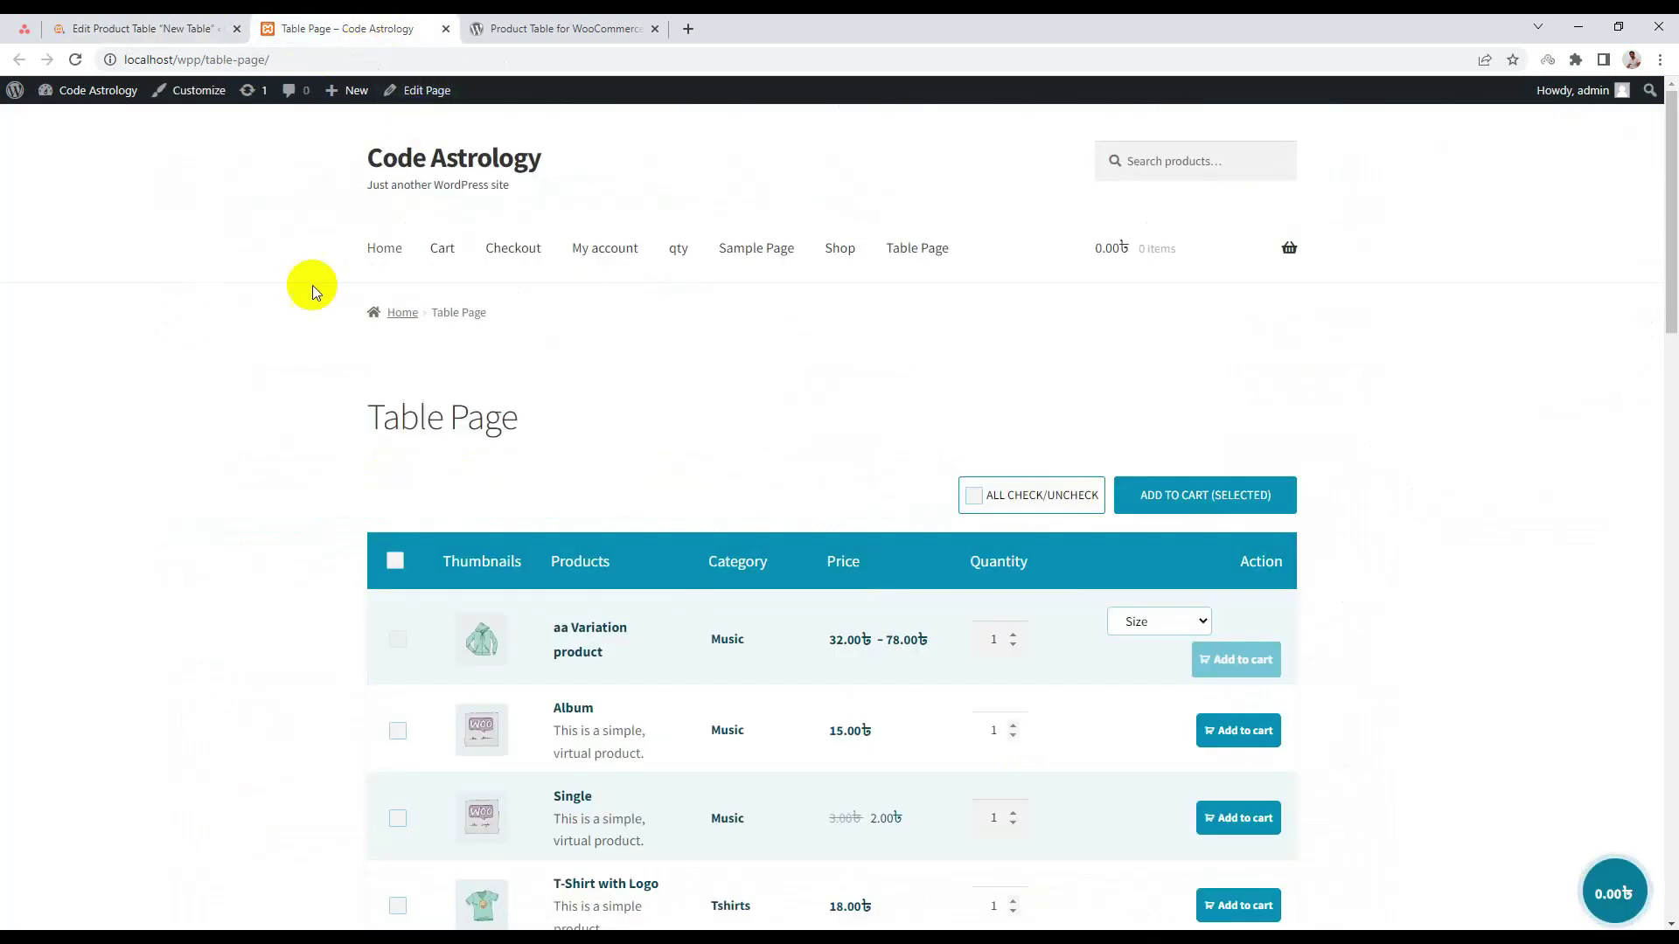
{"action": "right_click", "coordinate": [197, 322]}
{"action": "left_click", "coordinate": [218, 376]}
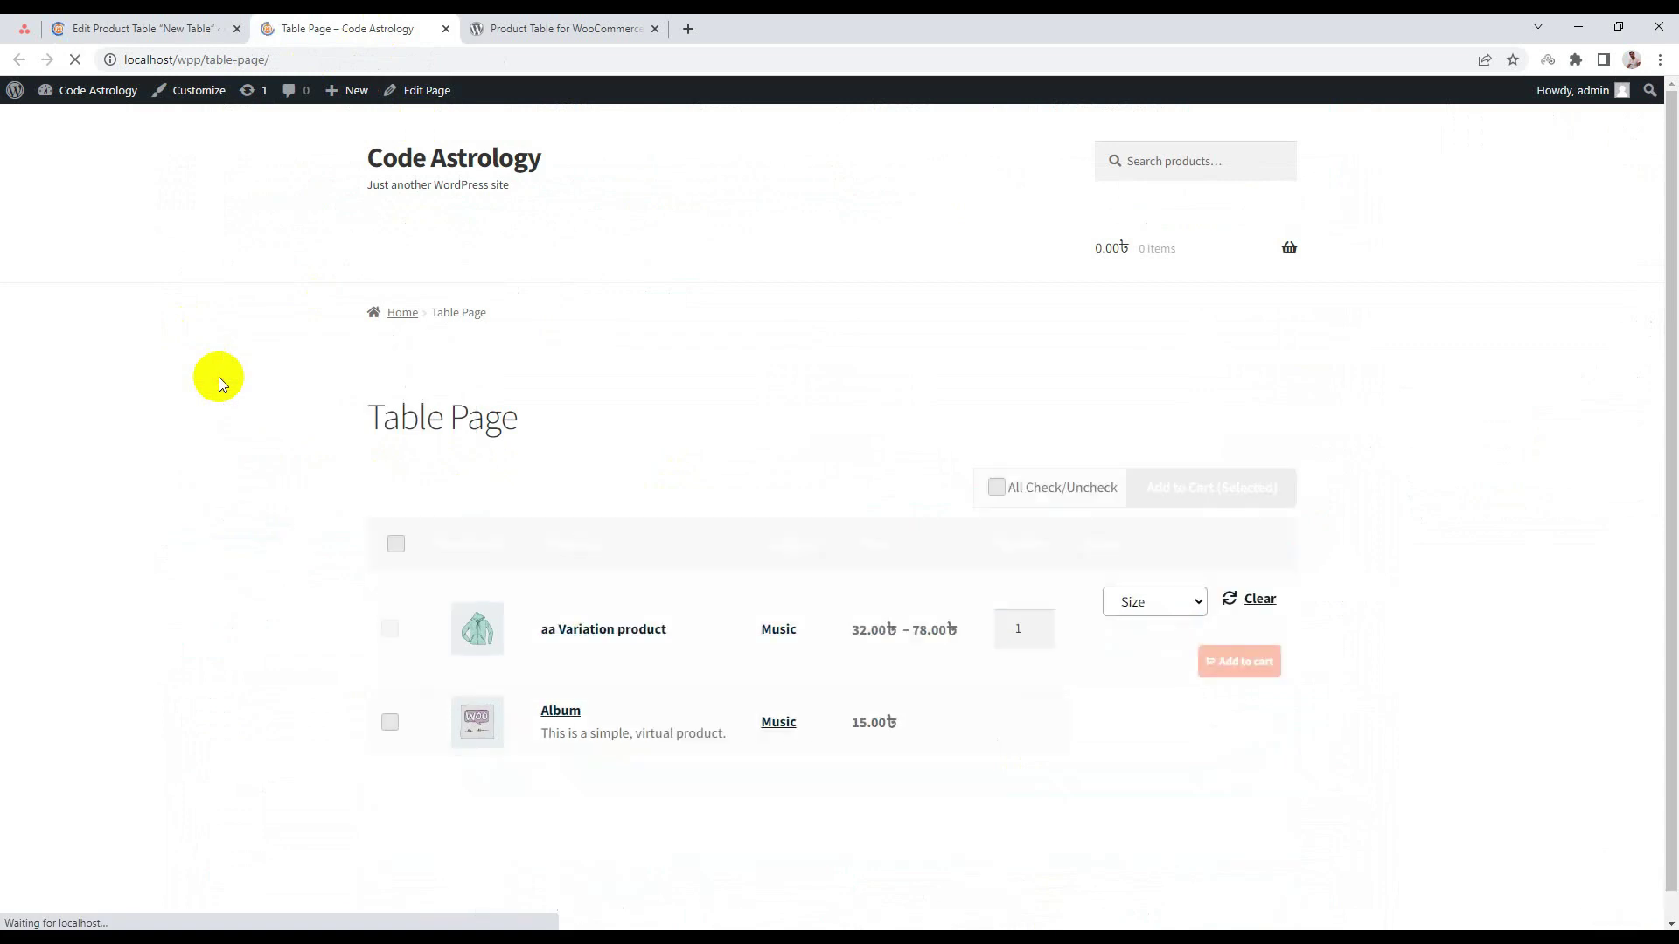
Open the aa Variation product's page from its thumbnail and close that browser tab again.
{"action": "scroll", "coordinate": [446, 472], "scroll_direction": "down", "scroll_amount": 2}
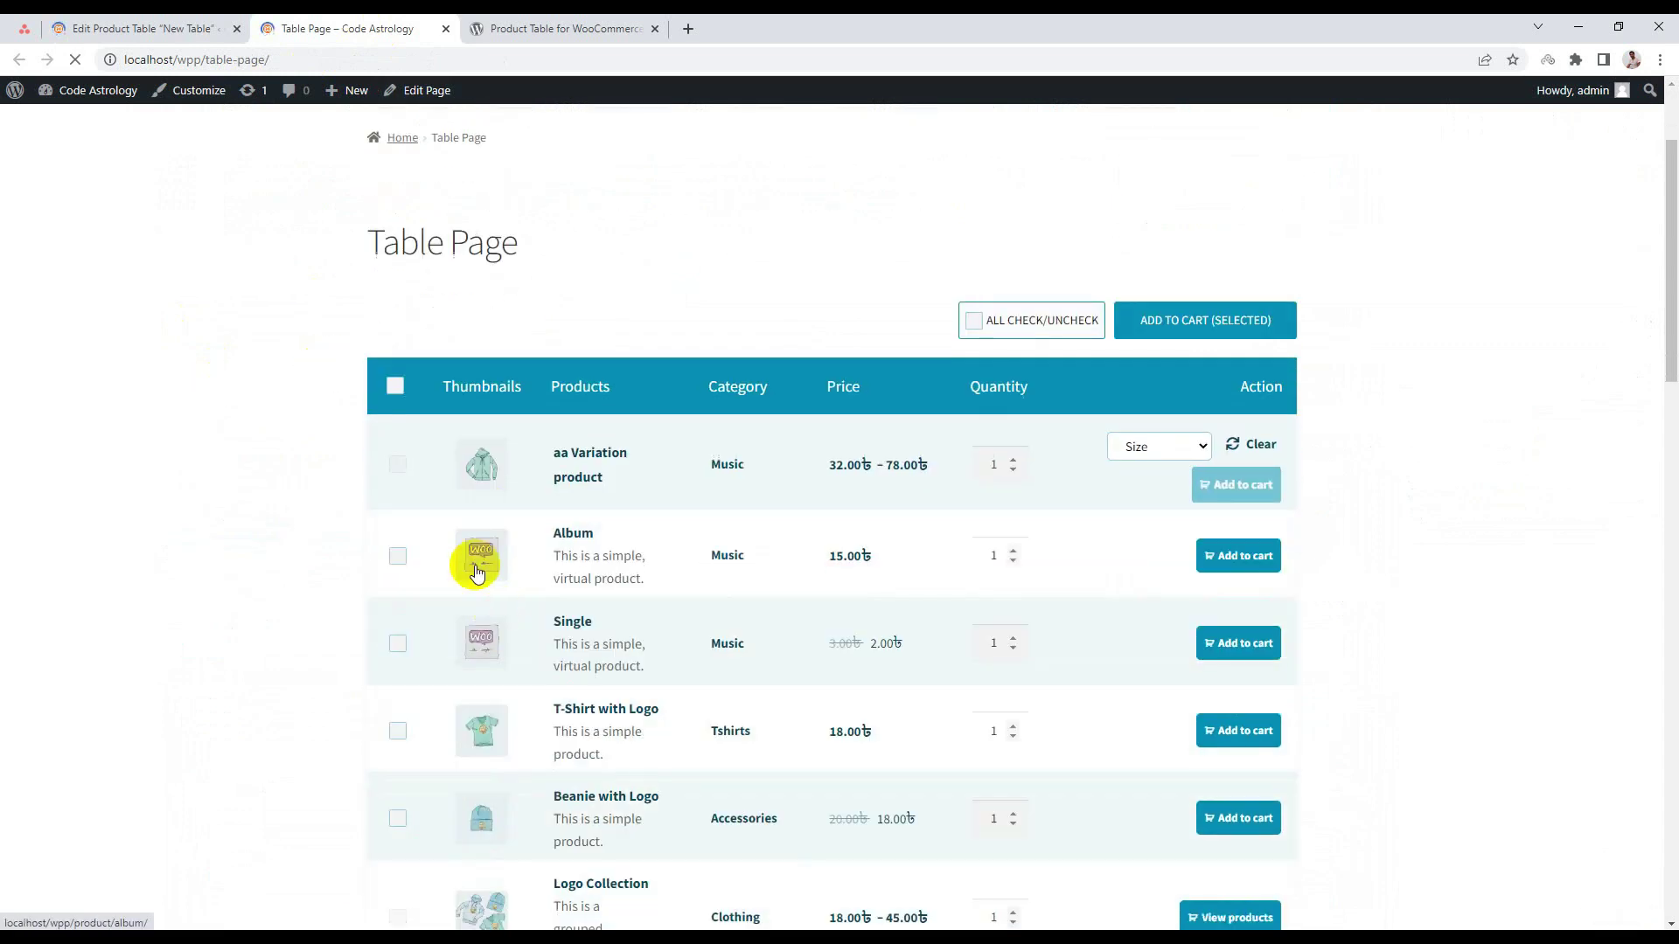
{"action": "left_click", "coordinate": [491, 475]}
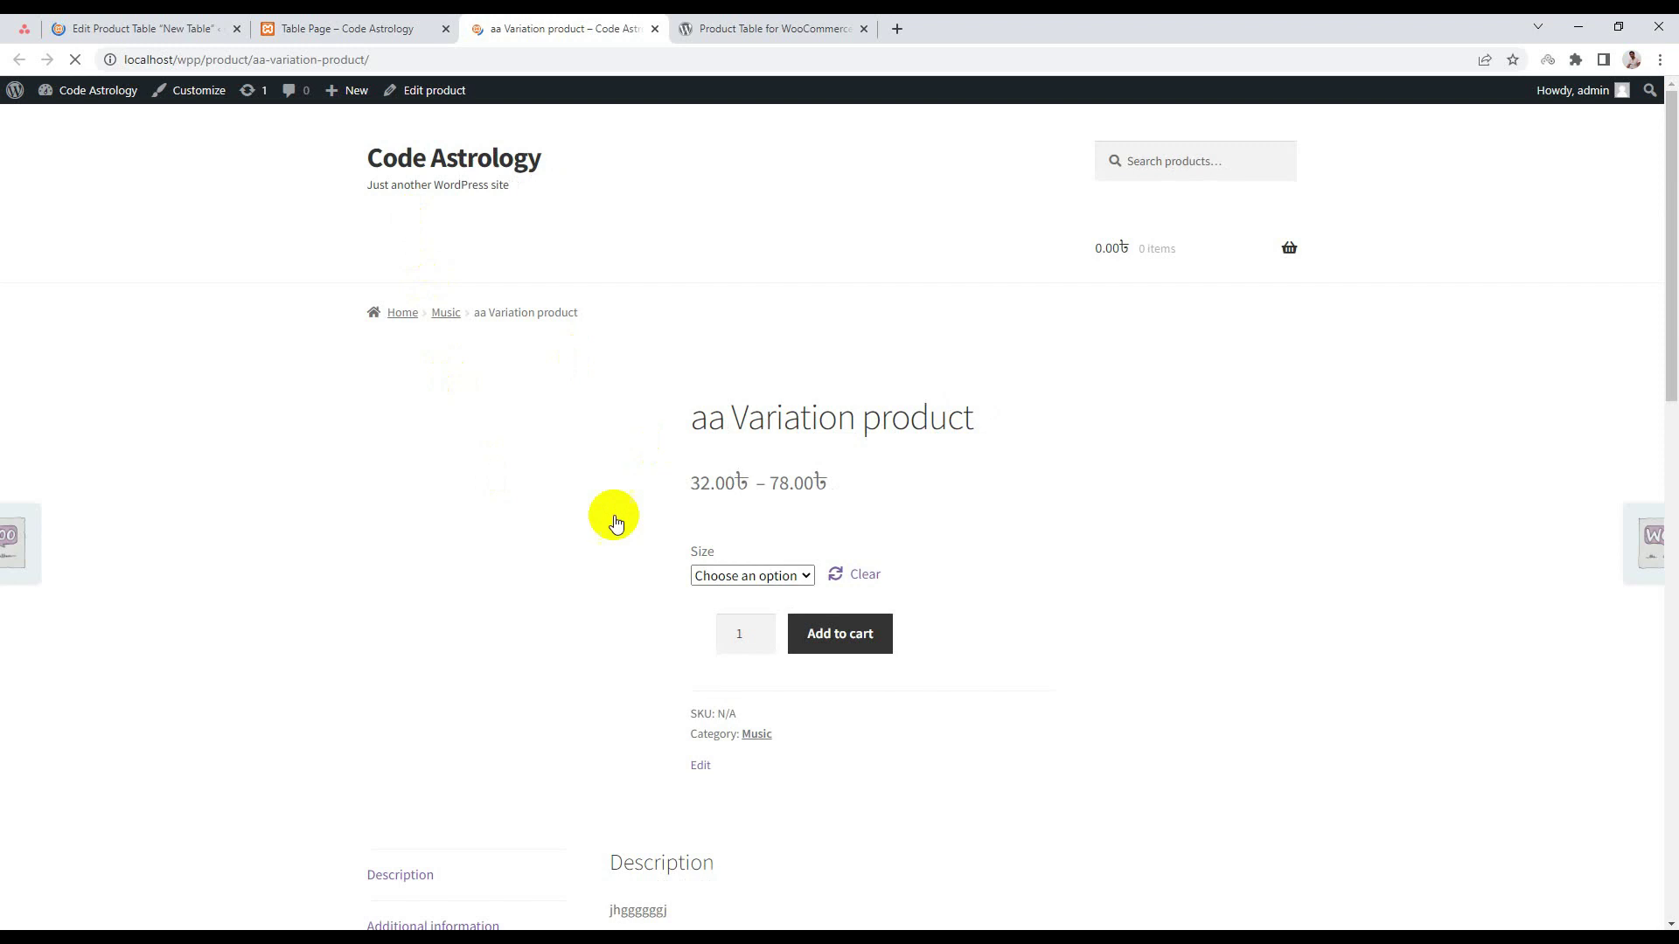
{"action": "left_click", "coordinate": [655, 29]}
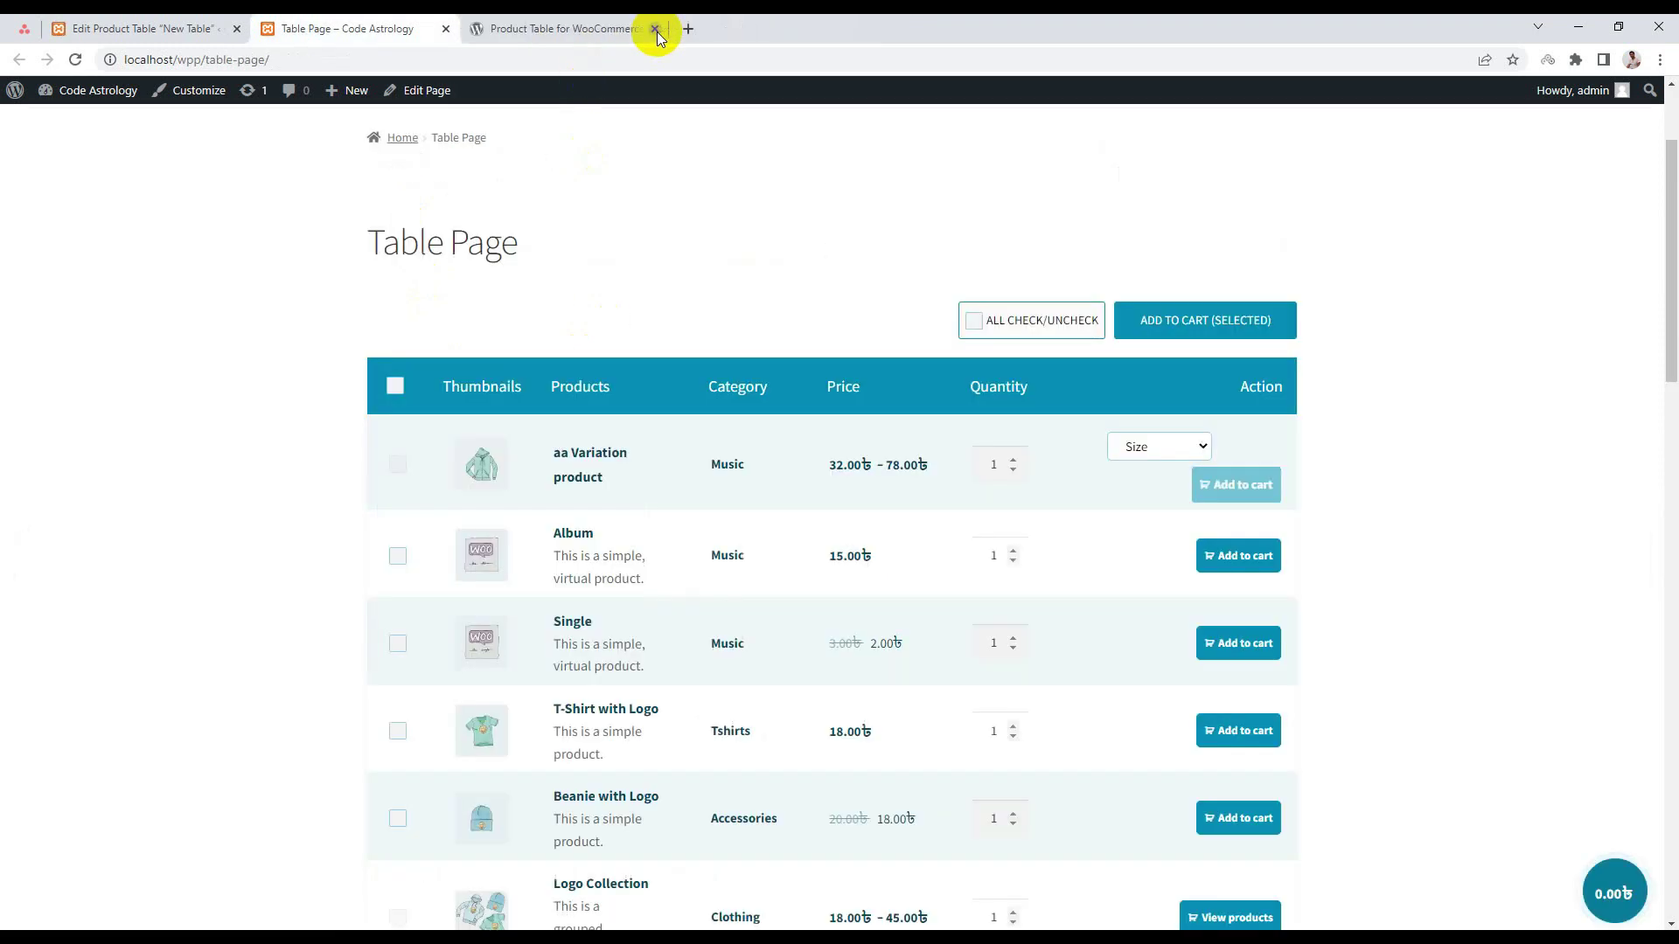
Expand the Products column in the New Table editor and examine its settings down to the Style Area.
{"action": "left_click", "coordinate": [183, 28]}
{"action": "scroll", "coordinate": [485, 682], "scroll_direction": "down", "scroll_amount": 5}
{"action": "scroll", "coordinate": [488, 643], "scroll_direction": "down", "scroll_amount": 4}
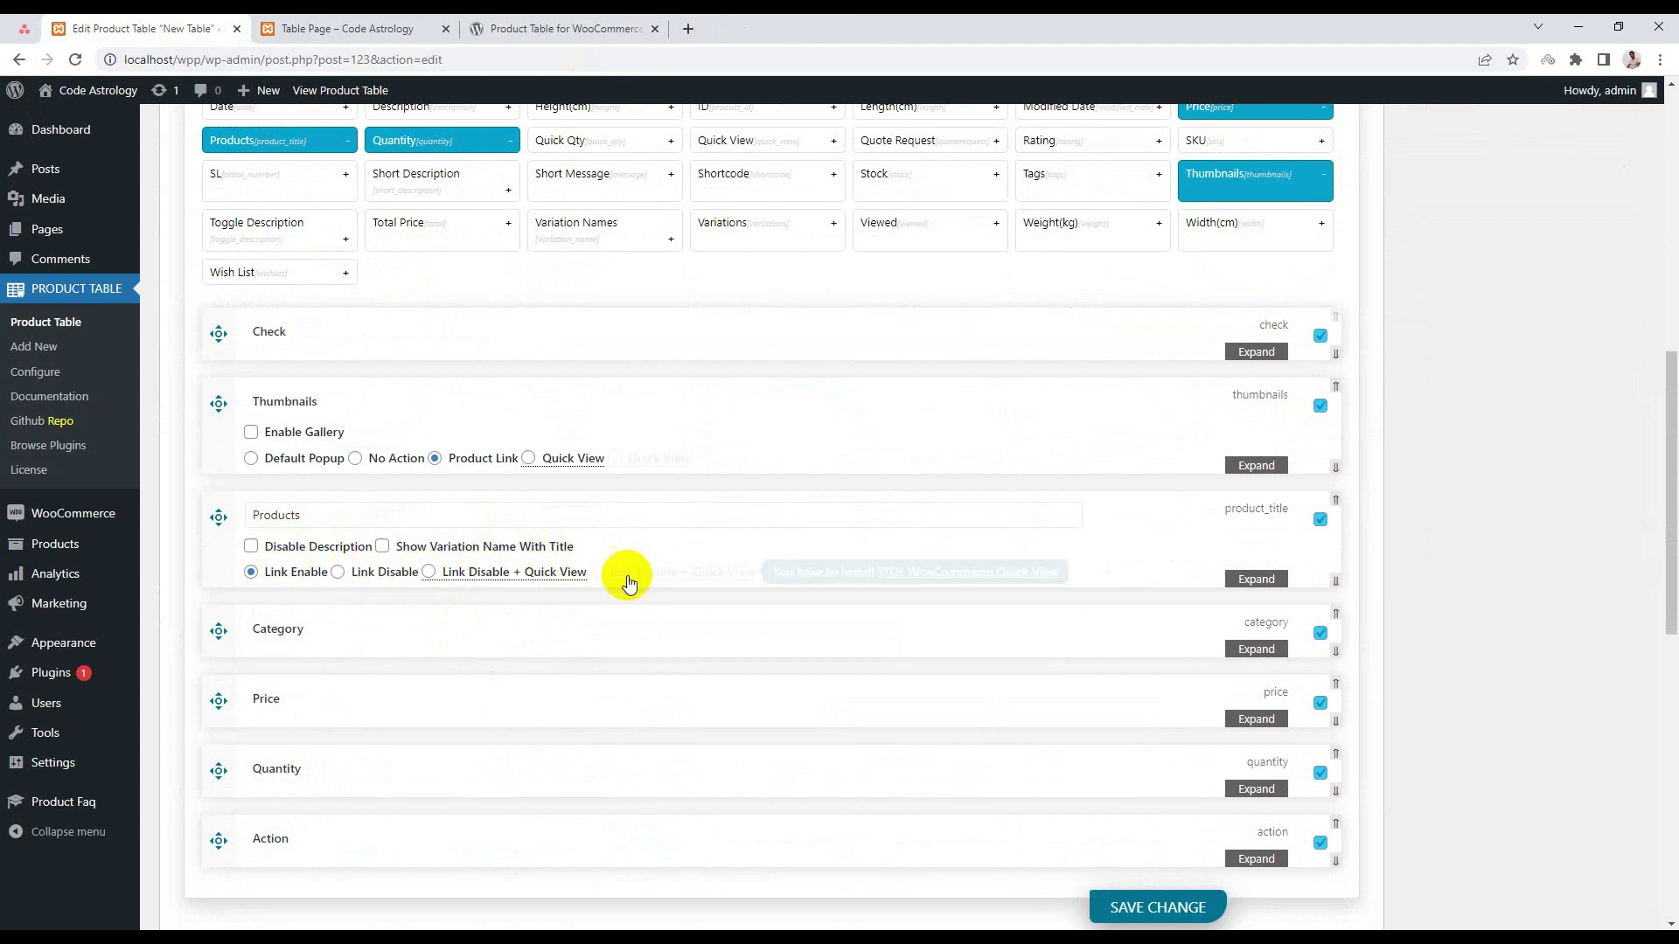
{"action": "scroll", "coordinate": [656, 577], "scroll_direction": "down", "scroll_amount": 2}
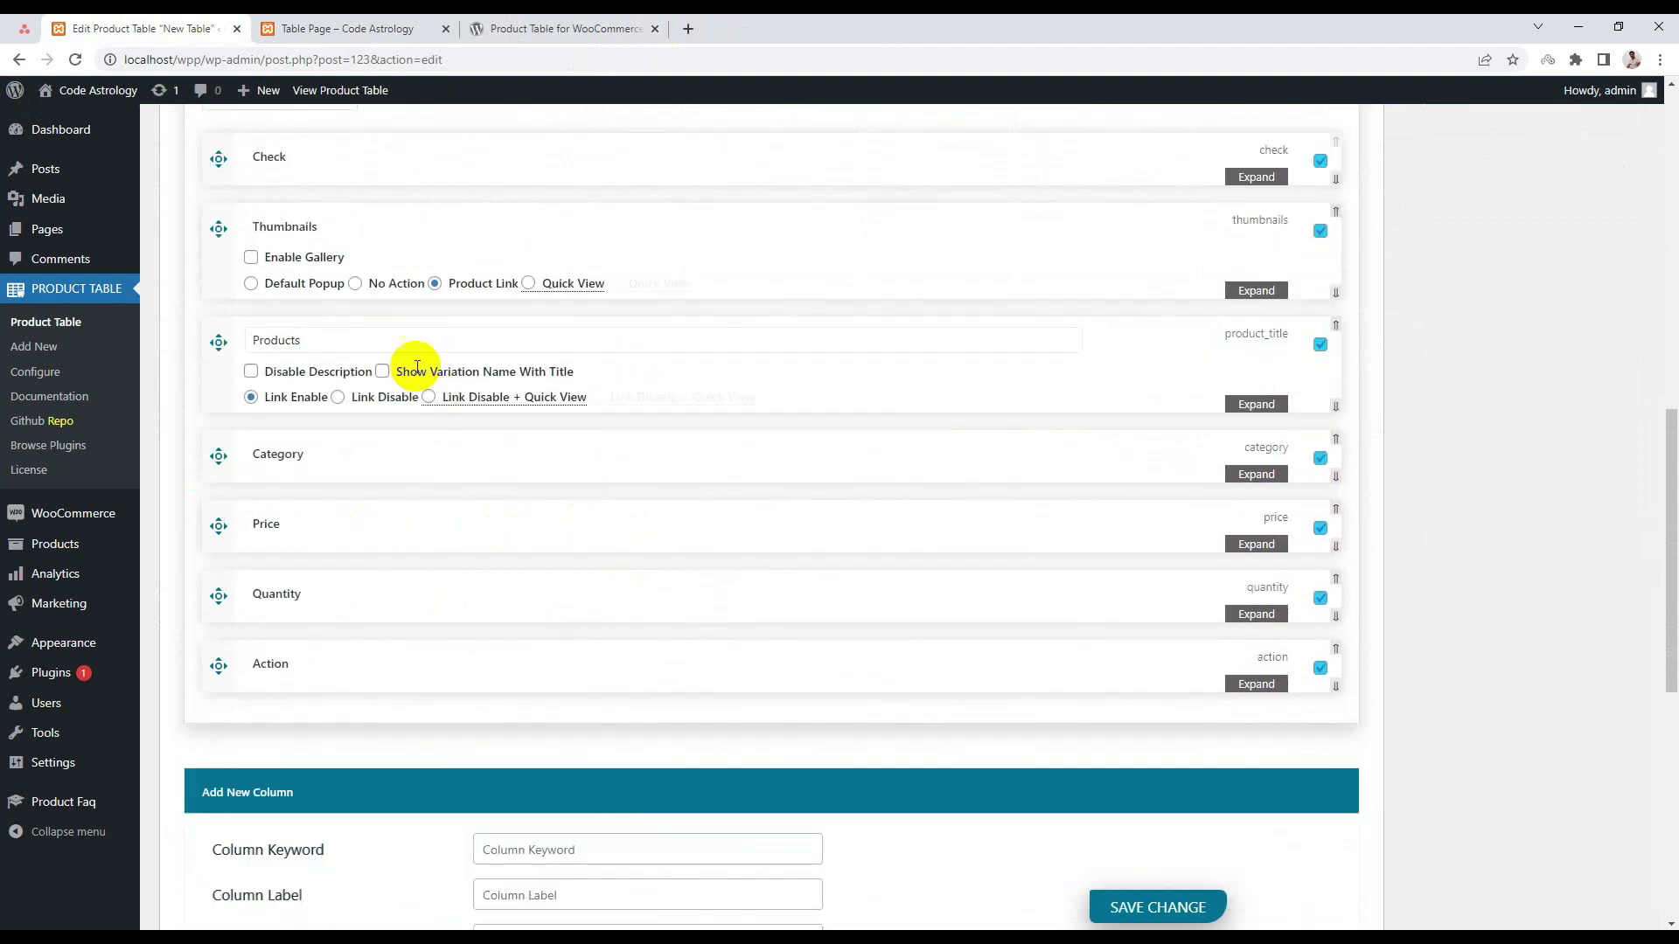
{"action": "left_click", "coordinate": [405, 336]}
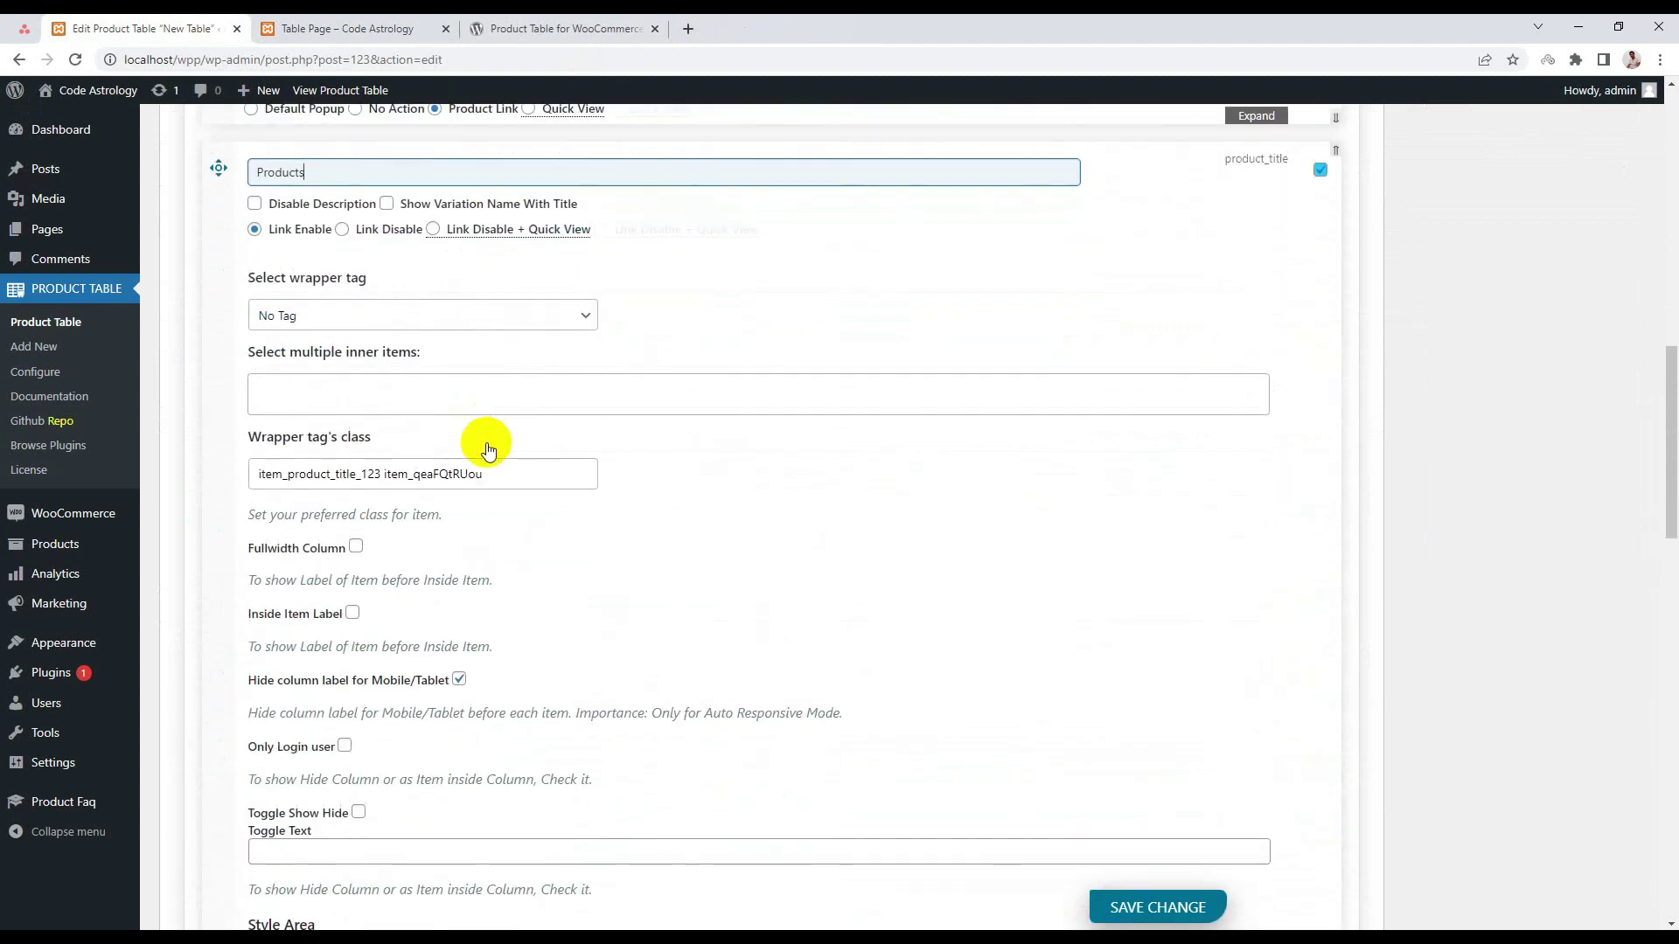
{"action": "scroll", "coordinate": [856, 639], "scroll_direction": "down", "scroll_amount": 9}
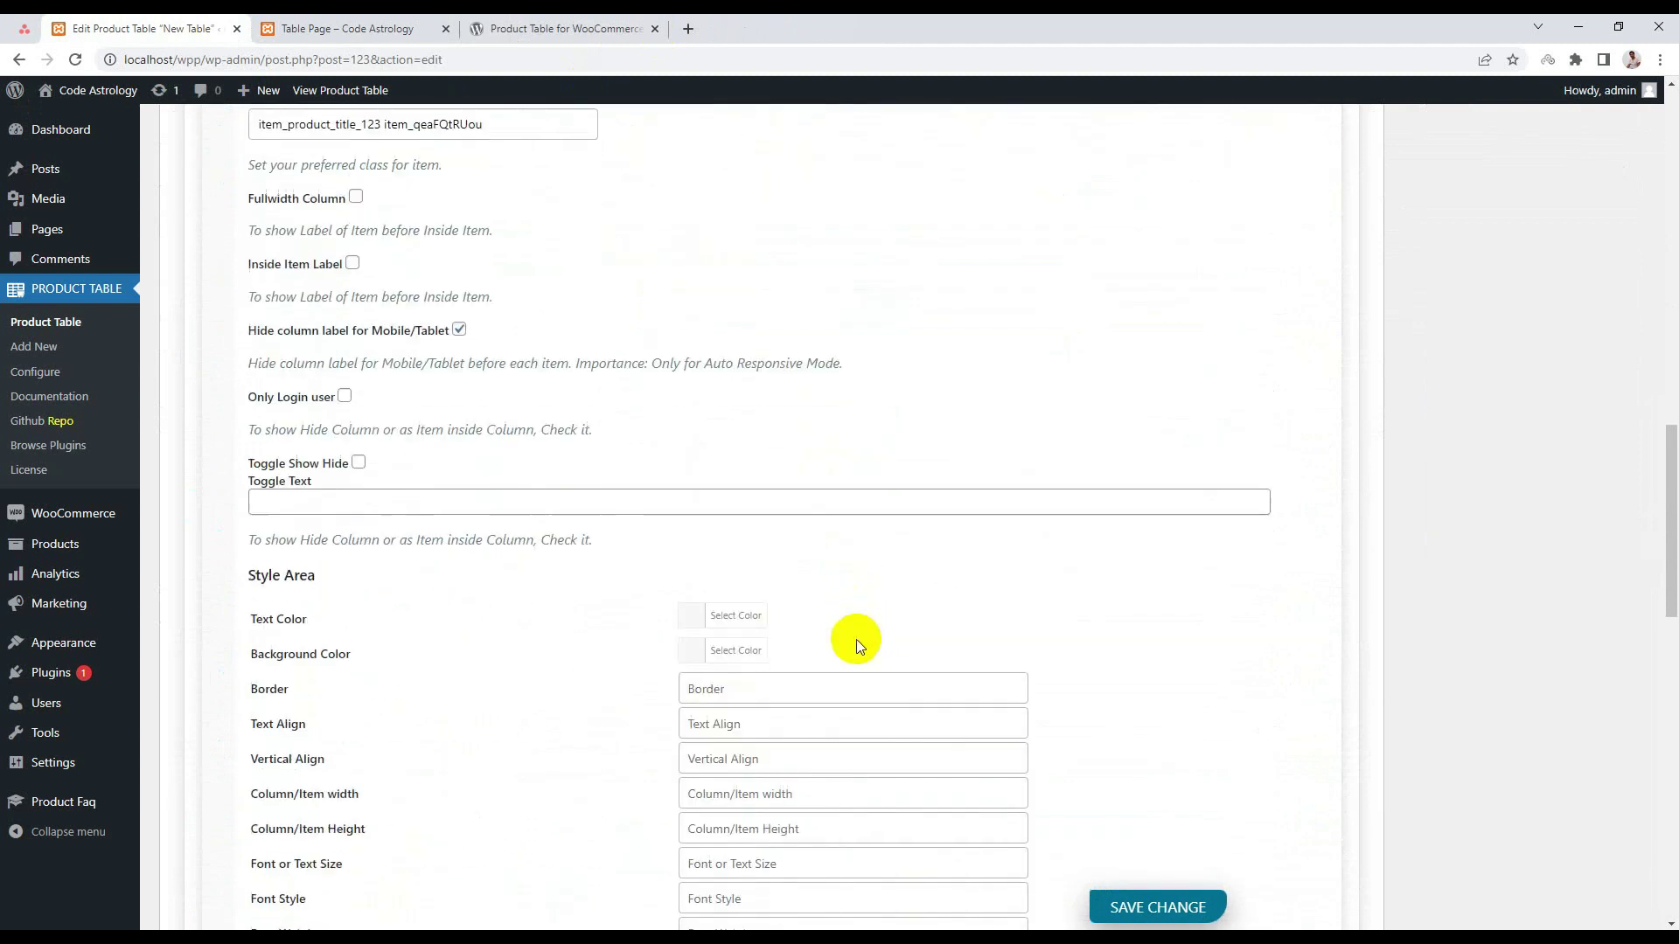
{"action": "scroll", "coordinate": [752, 542], "scroll_direction": "up", "scroll_amount": 6}
{"action": "scroll", "coordinate": [797, 531], "scroll_direction": "up", "scroll_amount": 3}
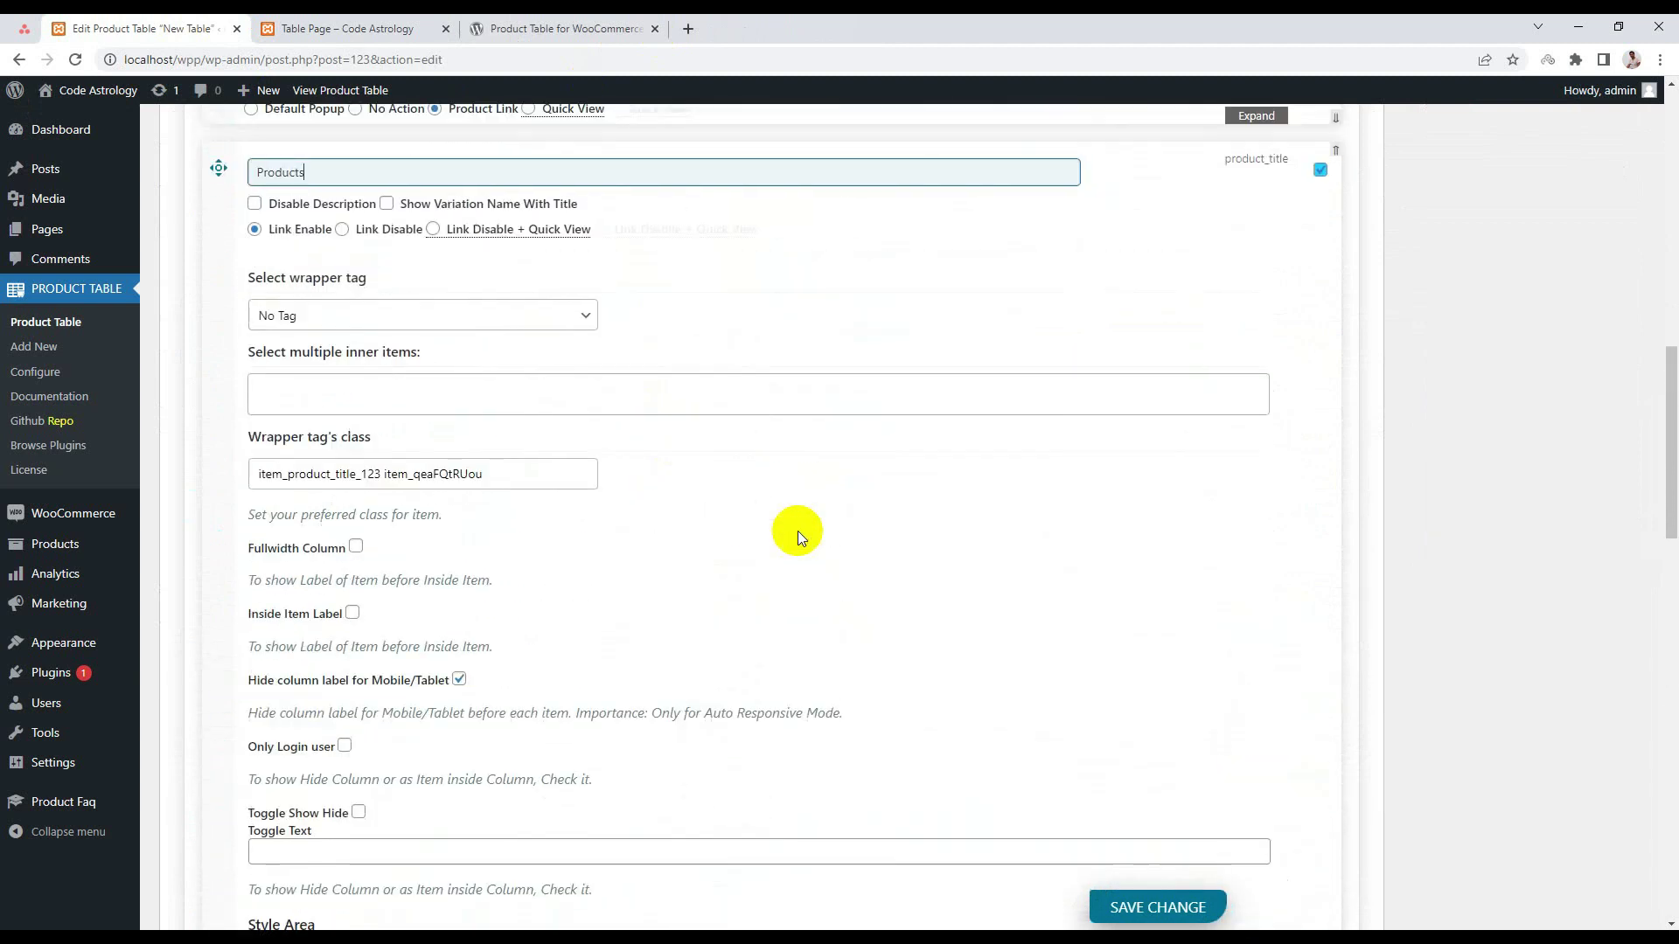
{"action": "scroll", "coordinate": [480, 367], "scroll_direction": "up", "scroll_amount": 2}
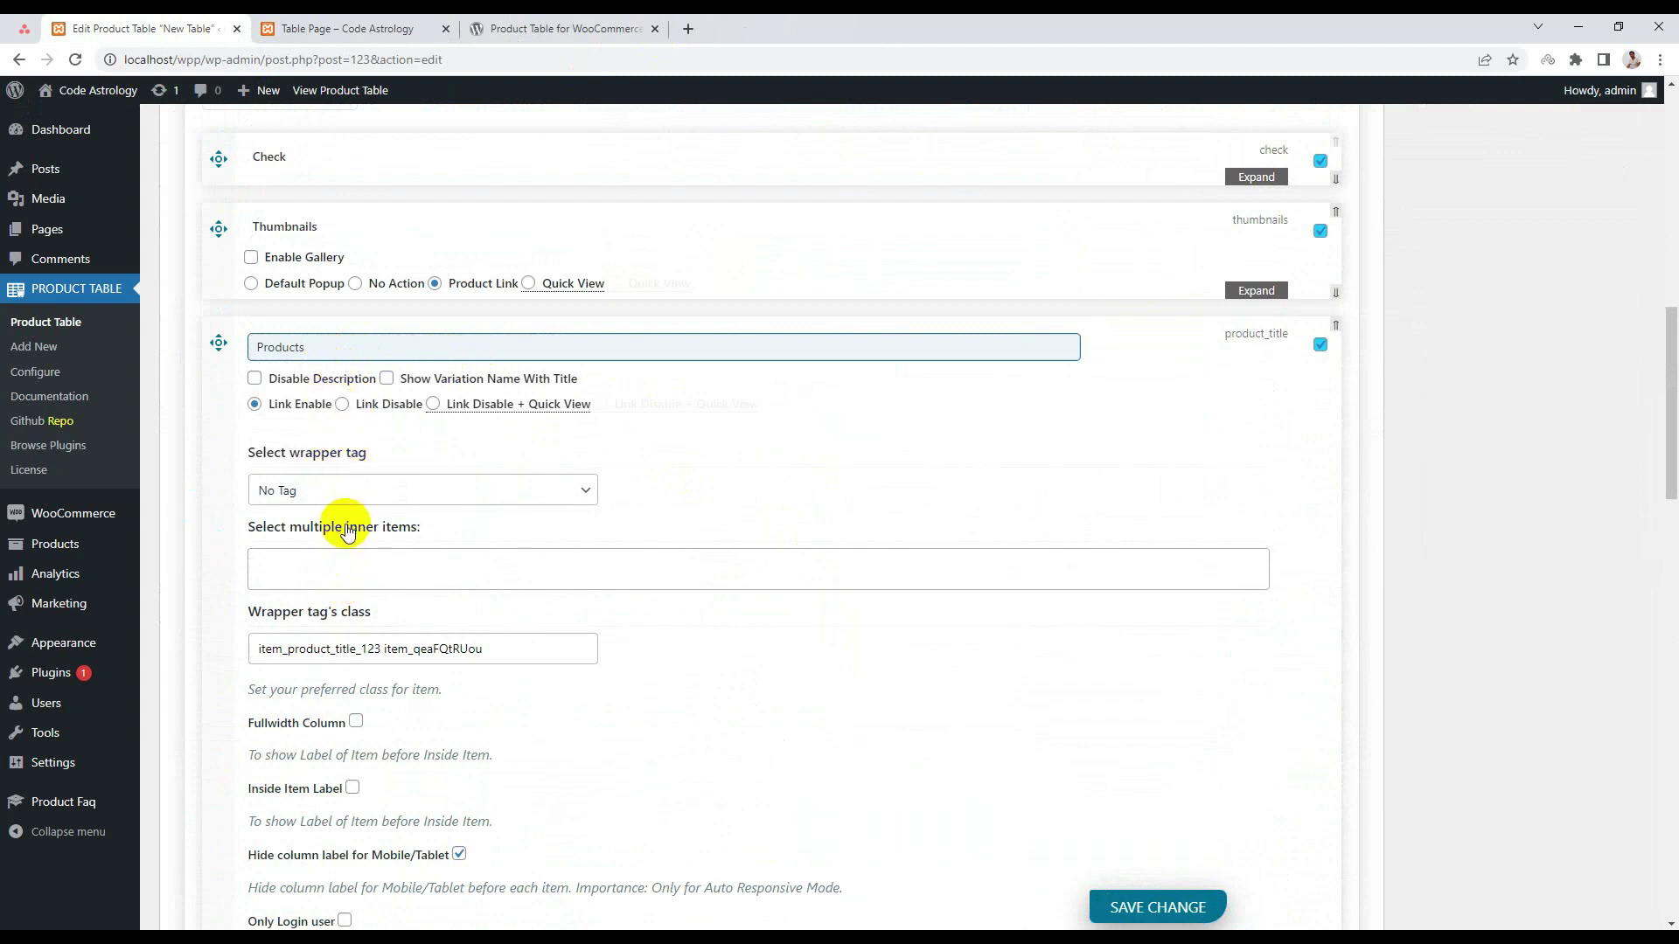
Add Price as an inner item of the Products column and save the product table.
{"action": "left_click", "coordinate": [349, 568]}
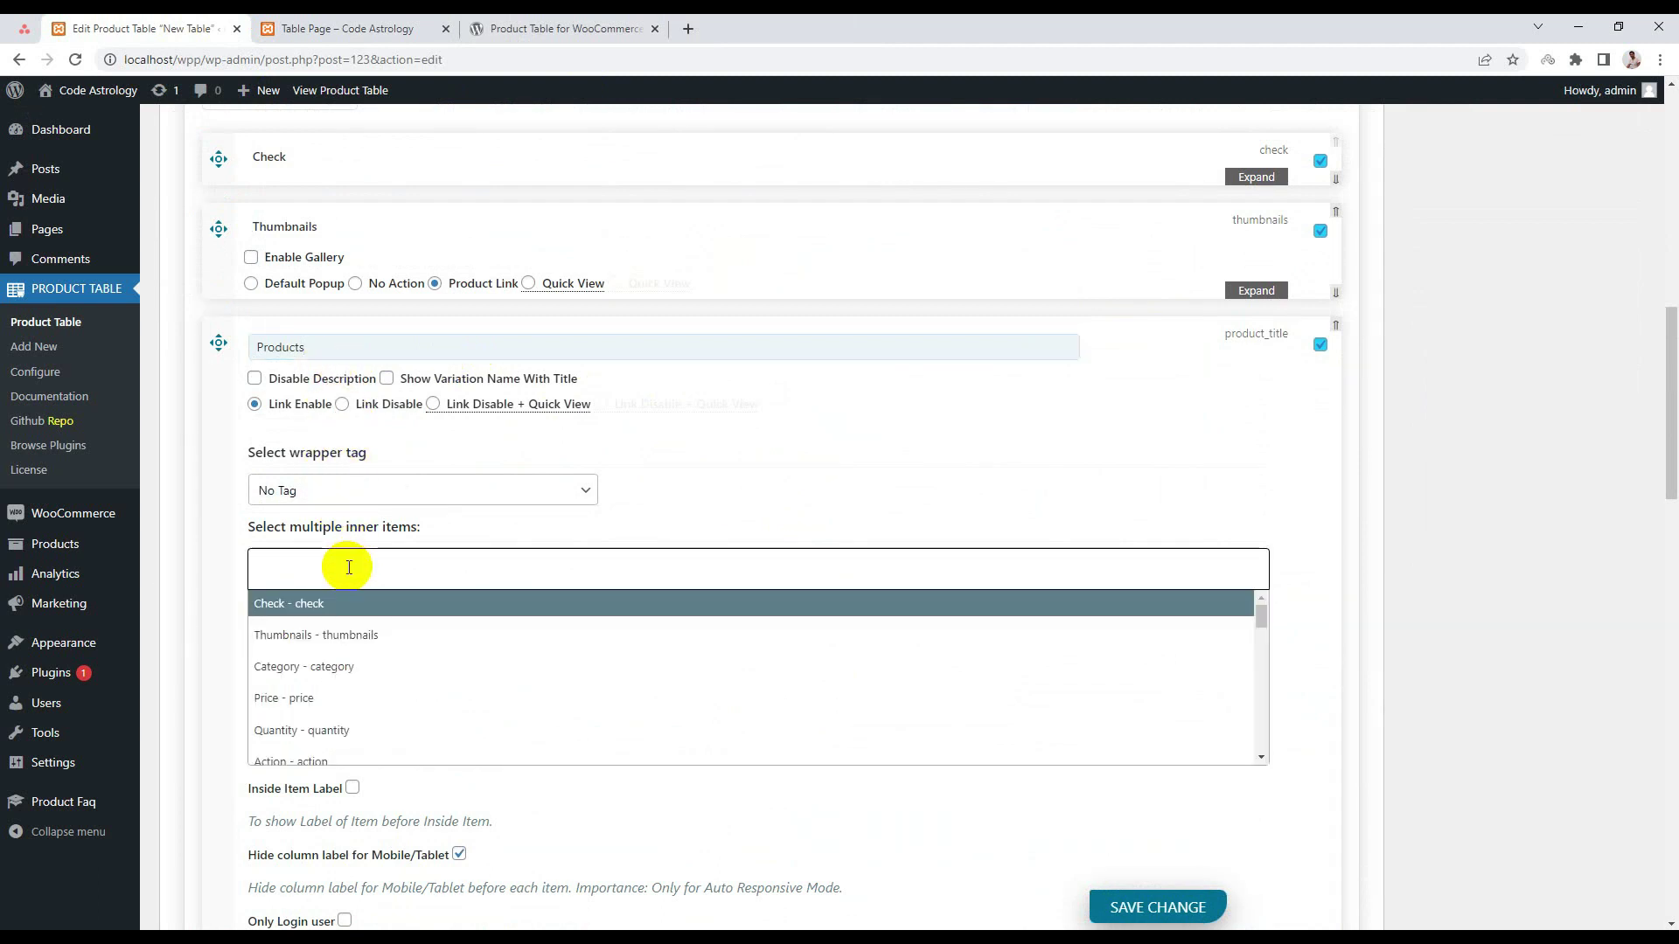
{"action": "scroll", "coordinate": [371, 643], "scroll_direction": "down", "scroll_amount": 1}
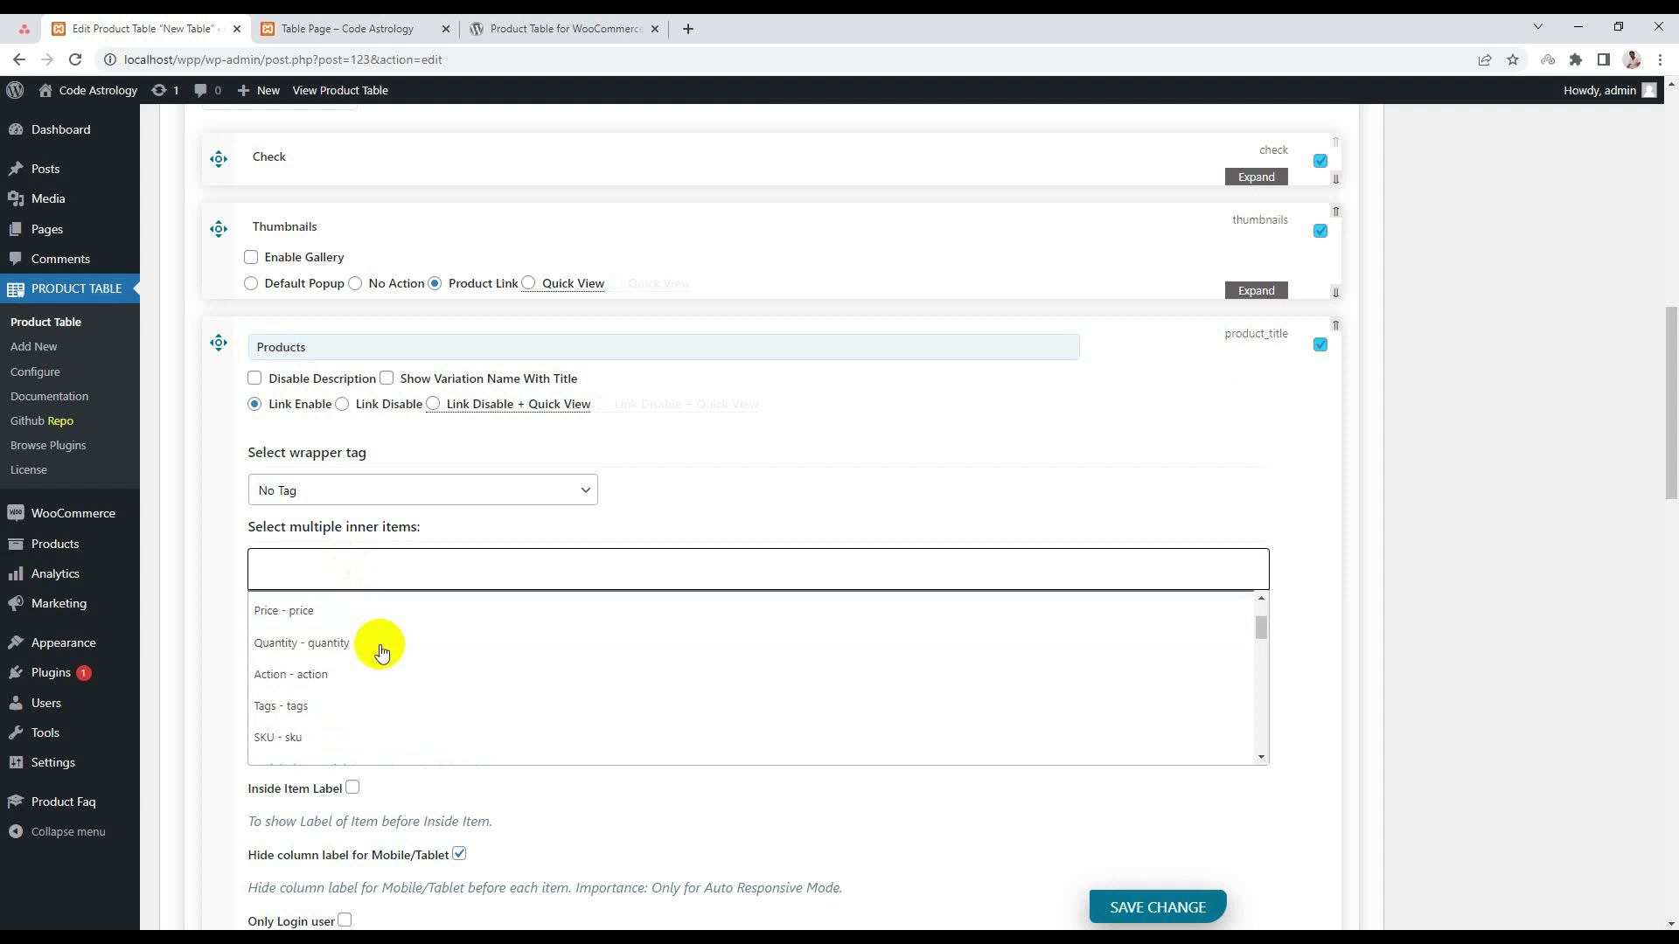
{"action": "scroll", "coordinate": [375, 644], "scroll_direction": "up", "scroll_amount": 1}
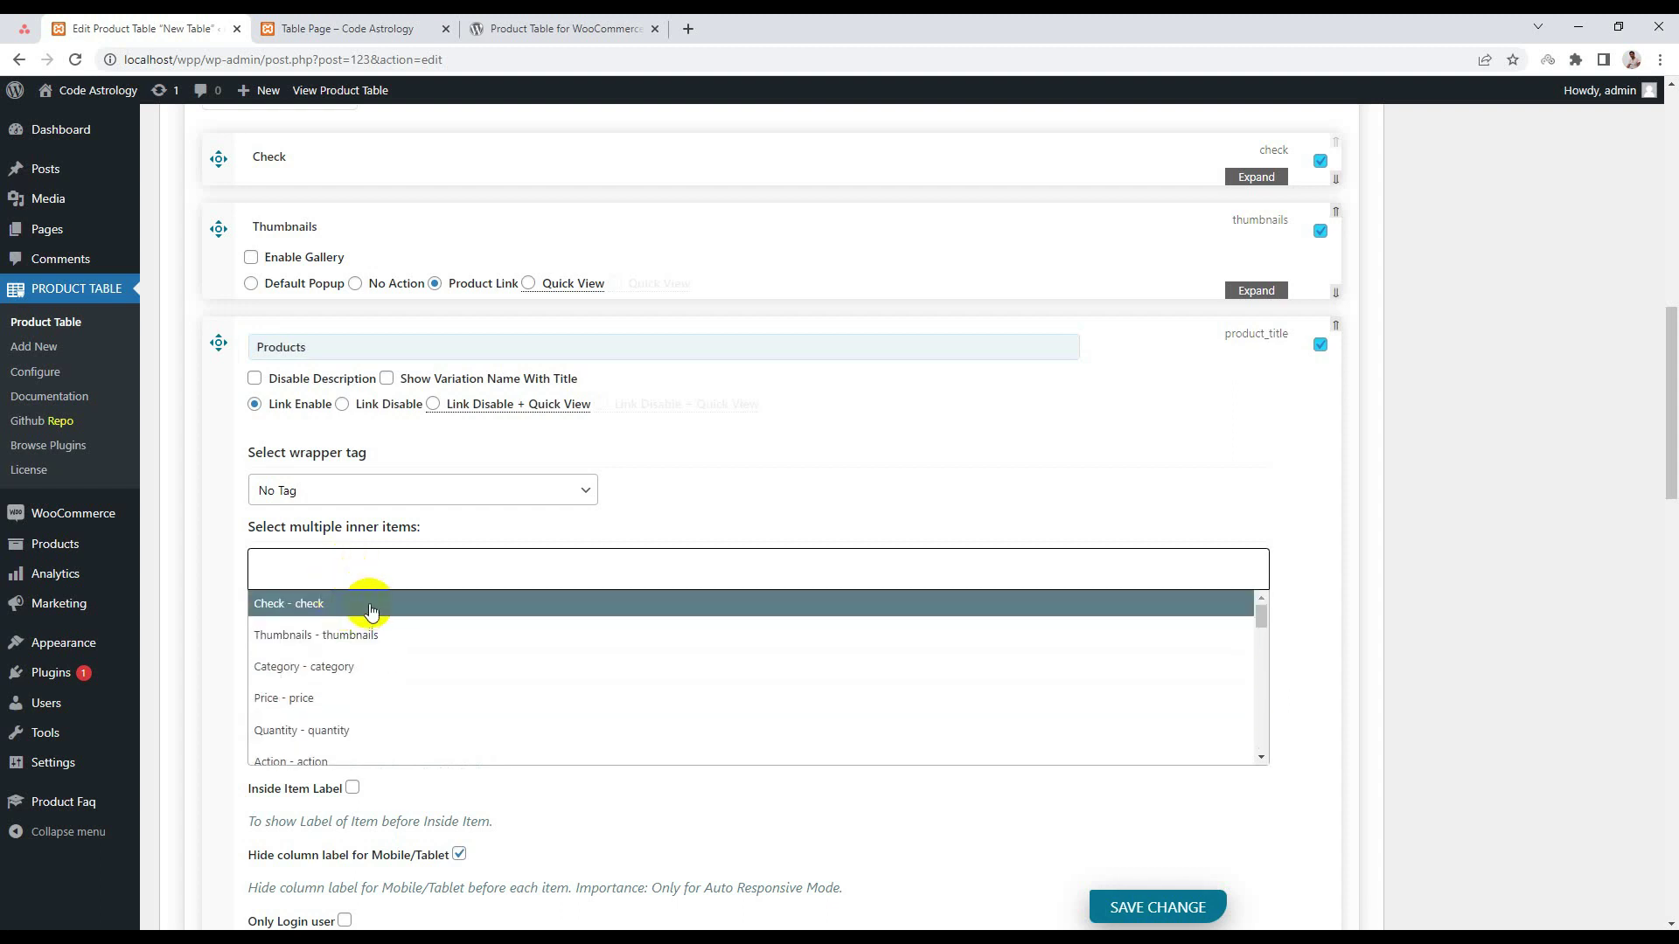
{"action": "scroll", "coordinate": [412, 686], "scroll_direction": "down", "scroll_amount": 1}
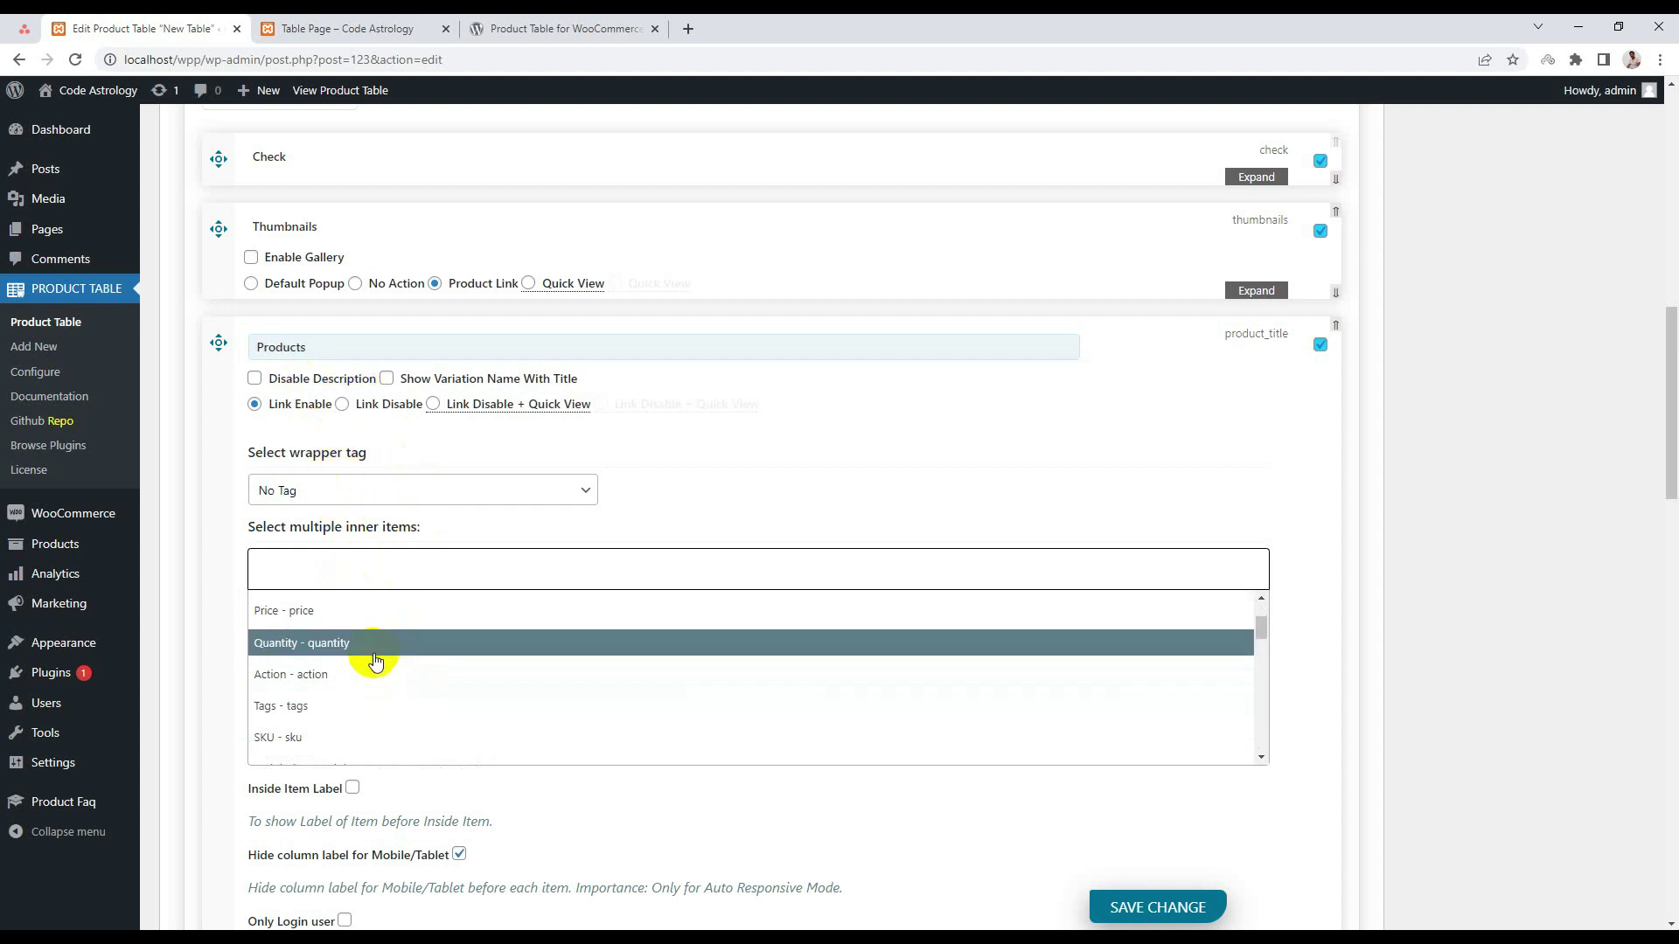
{"action": "scroll", "coordinate": [376, 662], "scroll_direction": "up", "scroll_amount": 1}
{"action": "left_click", "coordinate": [353, 698]}
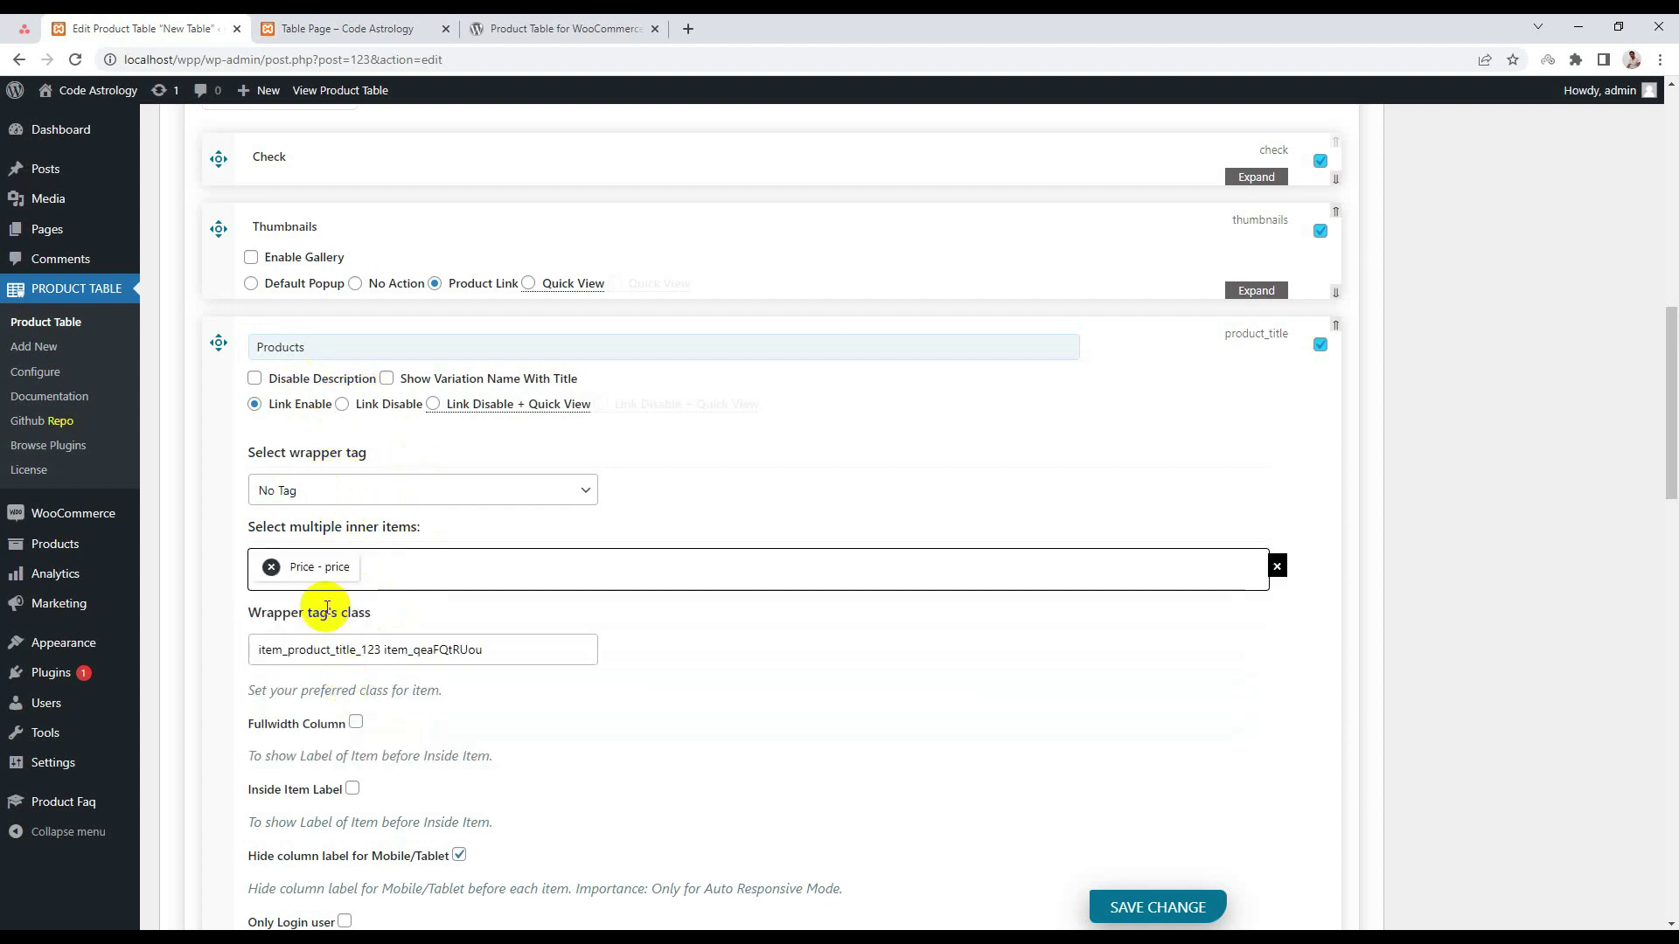
{"action": "left_click", "coordinate": [1134, 909]}
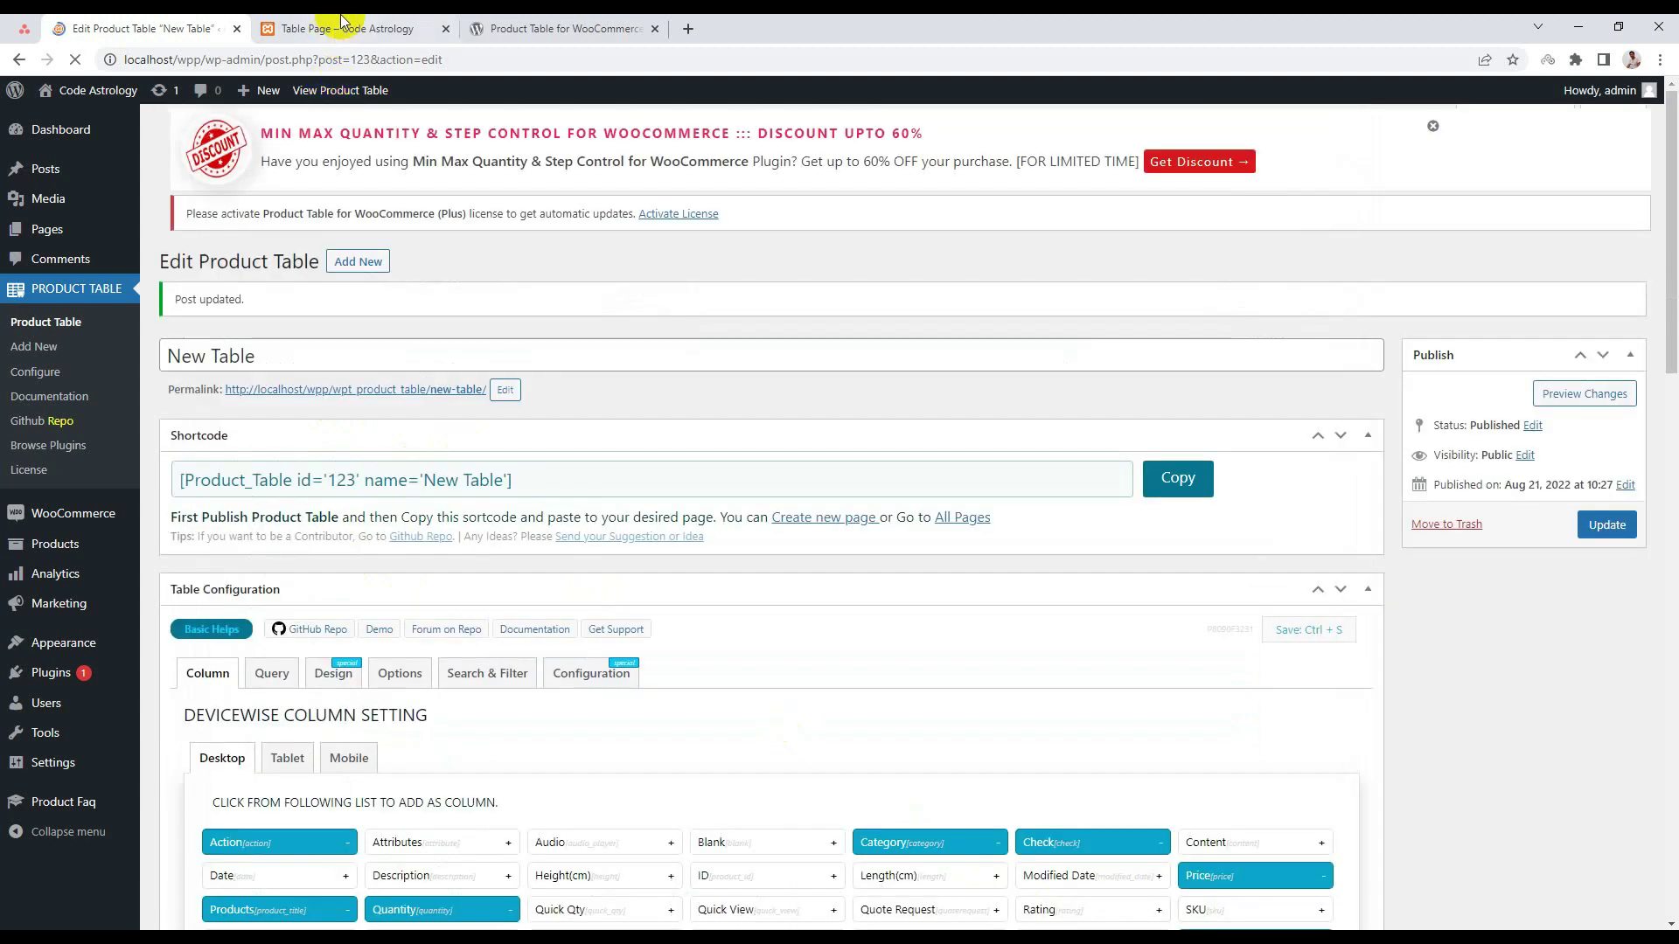
Reload the live Table Page and check the Products column for the inner Price item.
{"action": "key", "text": "ctrl+Tab"}
{"action": "right_click", "coordinate": [223, 321]}
{"action": "left_click", "coordinate": [244, 368]}
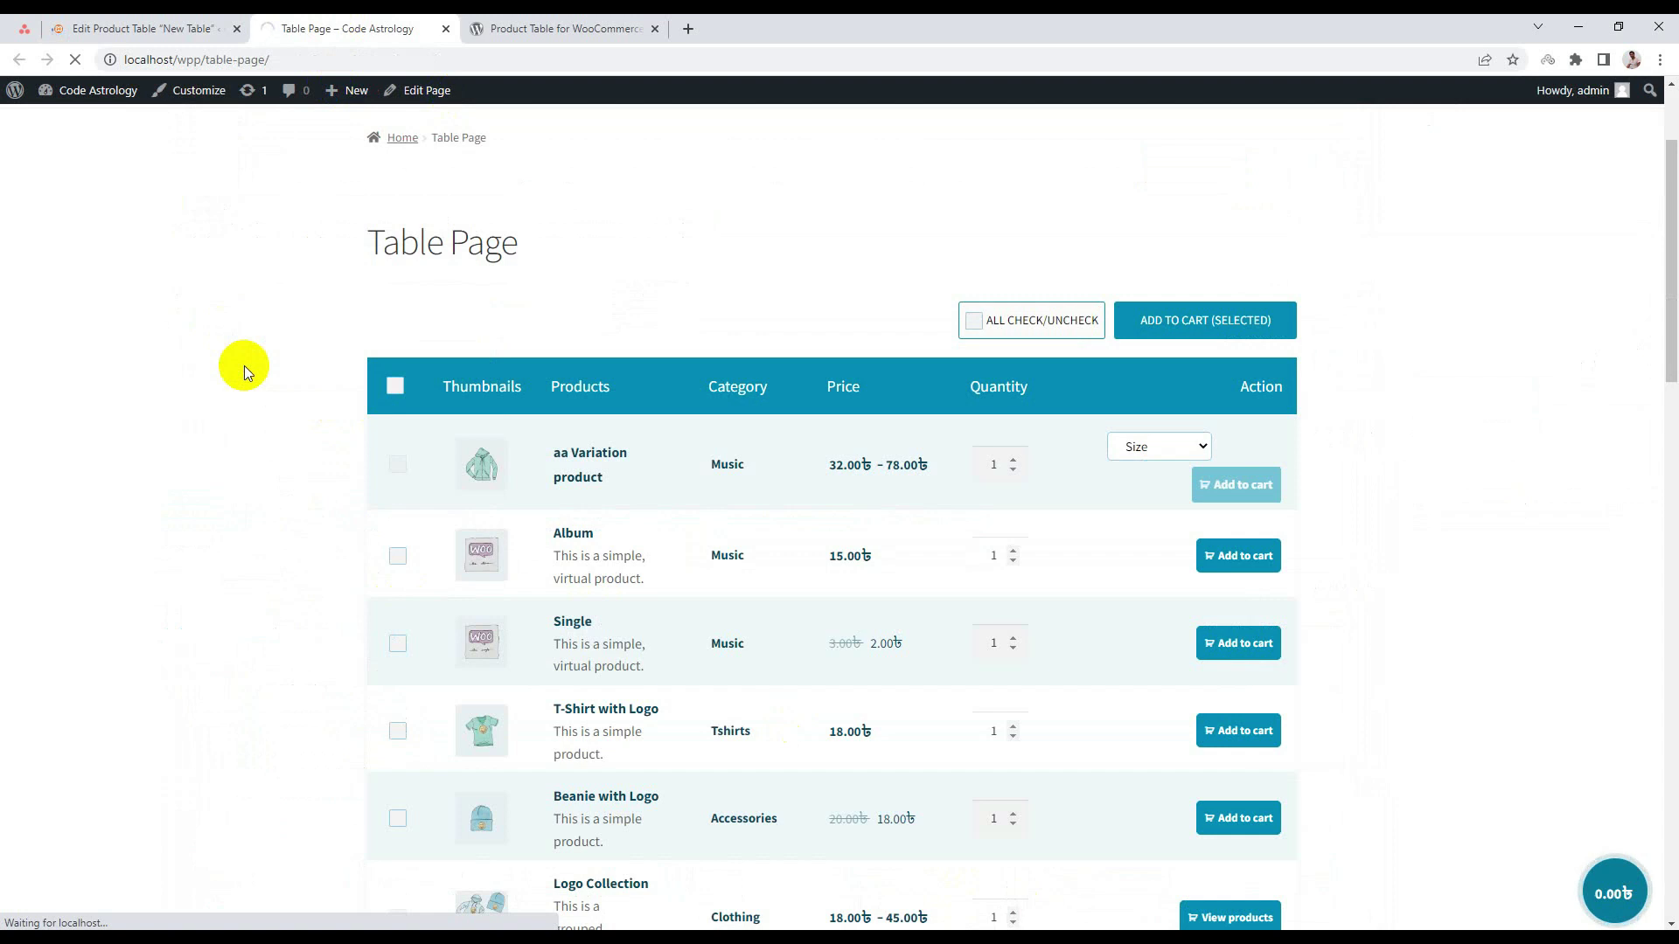
{"action": "scroll", "coordinate": [684, 450], "scroll_direction": "down", "scroll_amount": 1}
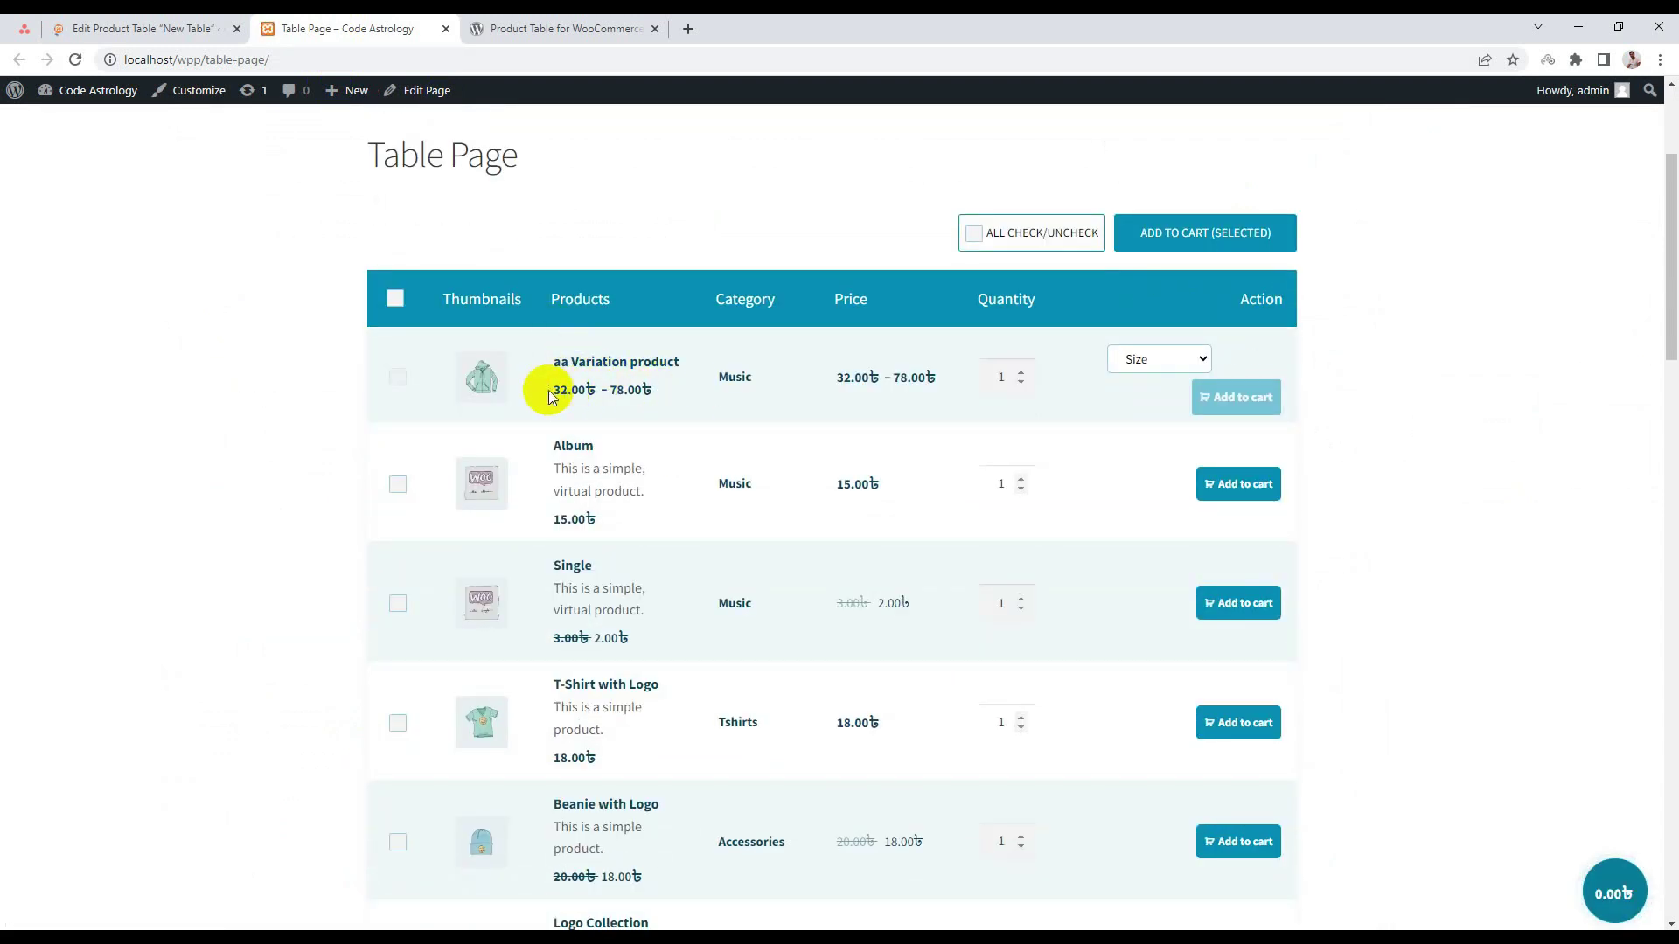
Examine the price and short description shown in the Album row's Products column.
{"action": "left_click_drag", "start_coordinate": [598, 518], "coordinate": [551, 520]}
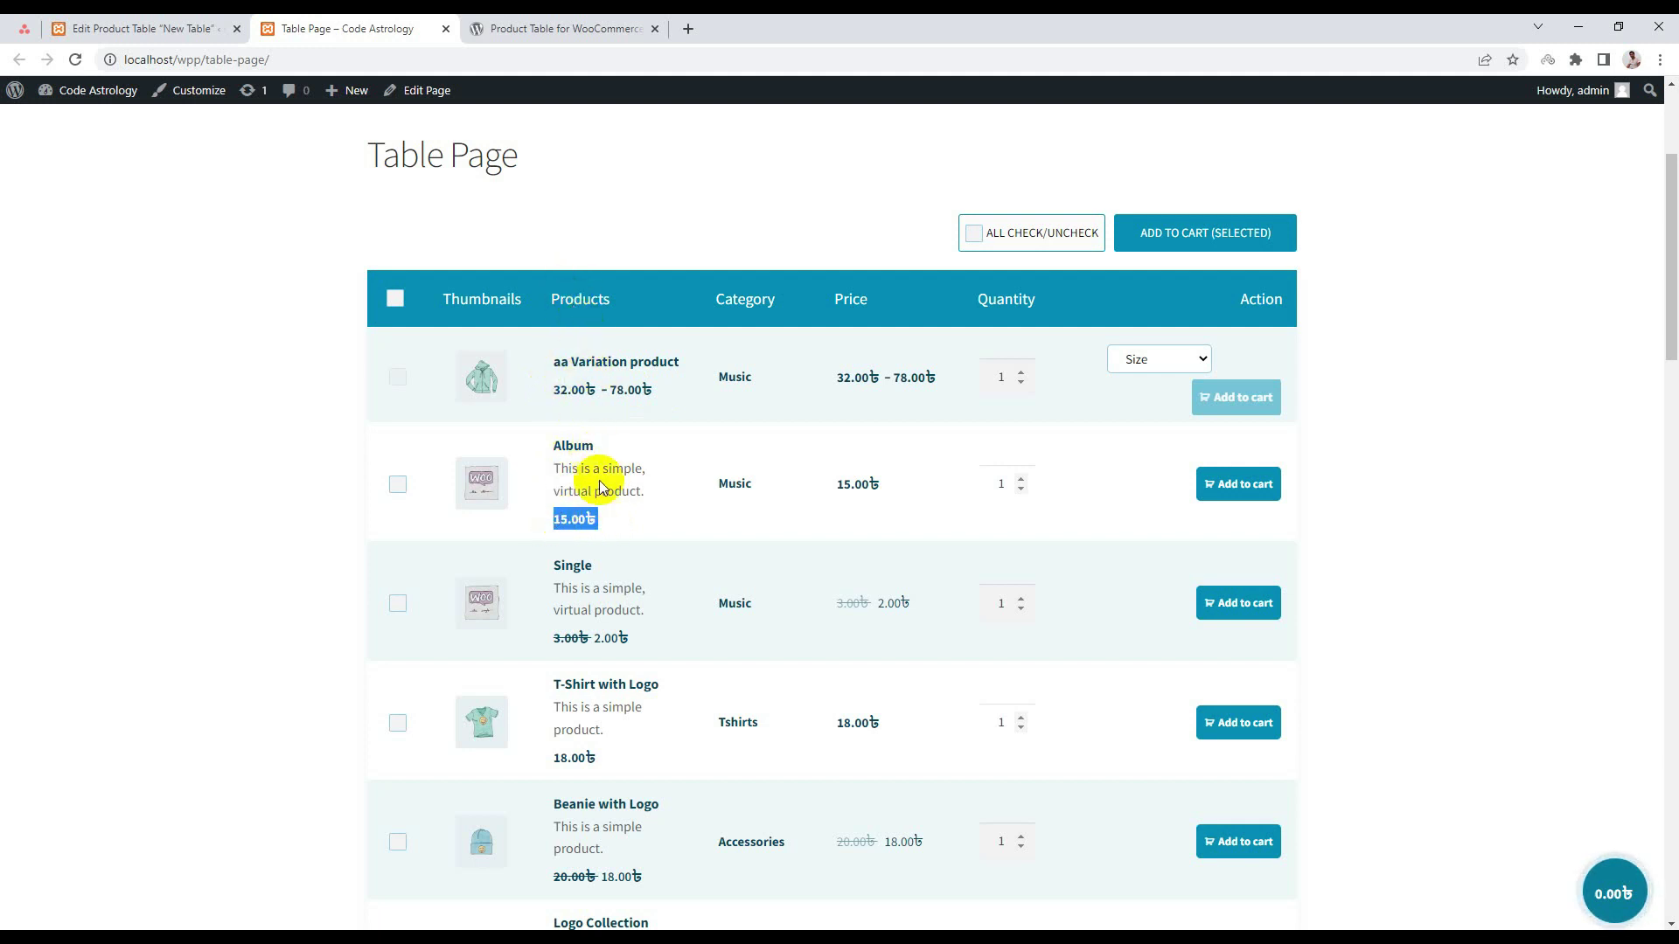
{"action": "left_click_drag", "start_coordinate": [646, 494], "coordinate": [562, 472]}
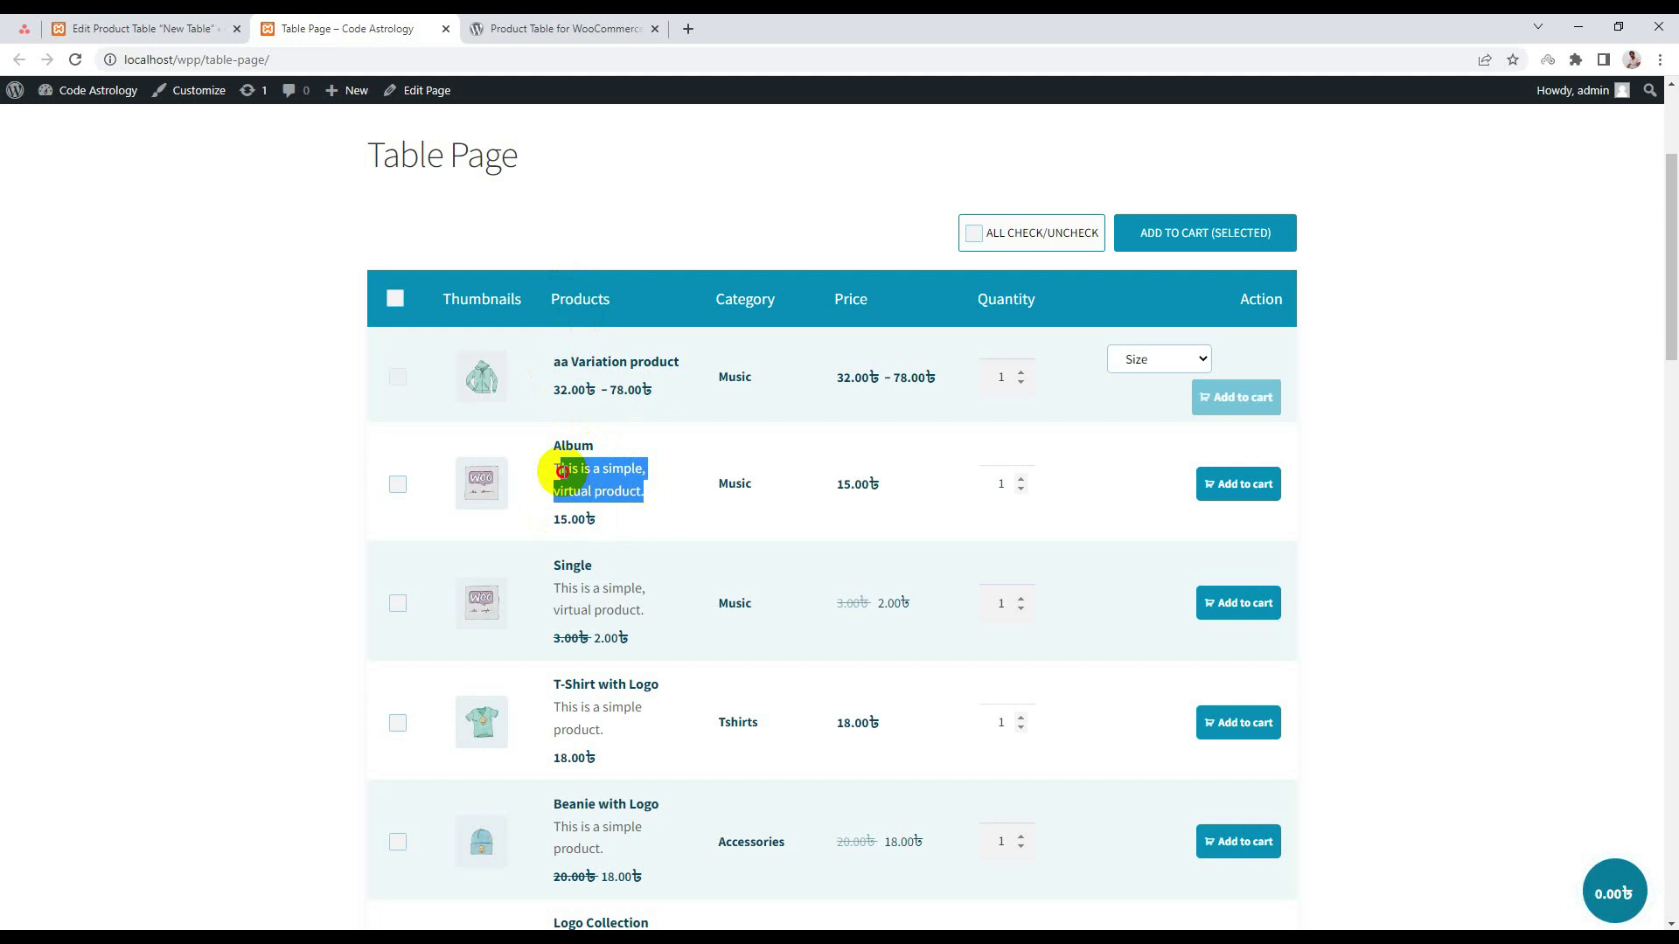
{"action": "left_click", "coordinate": [619, 488]}
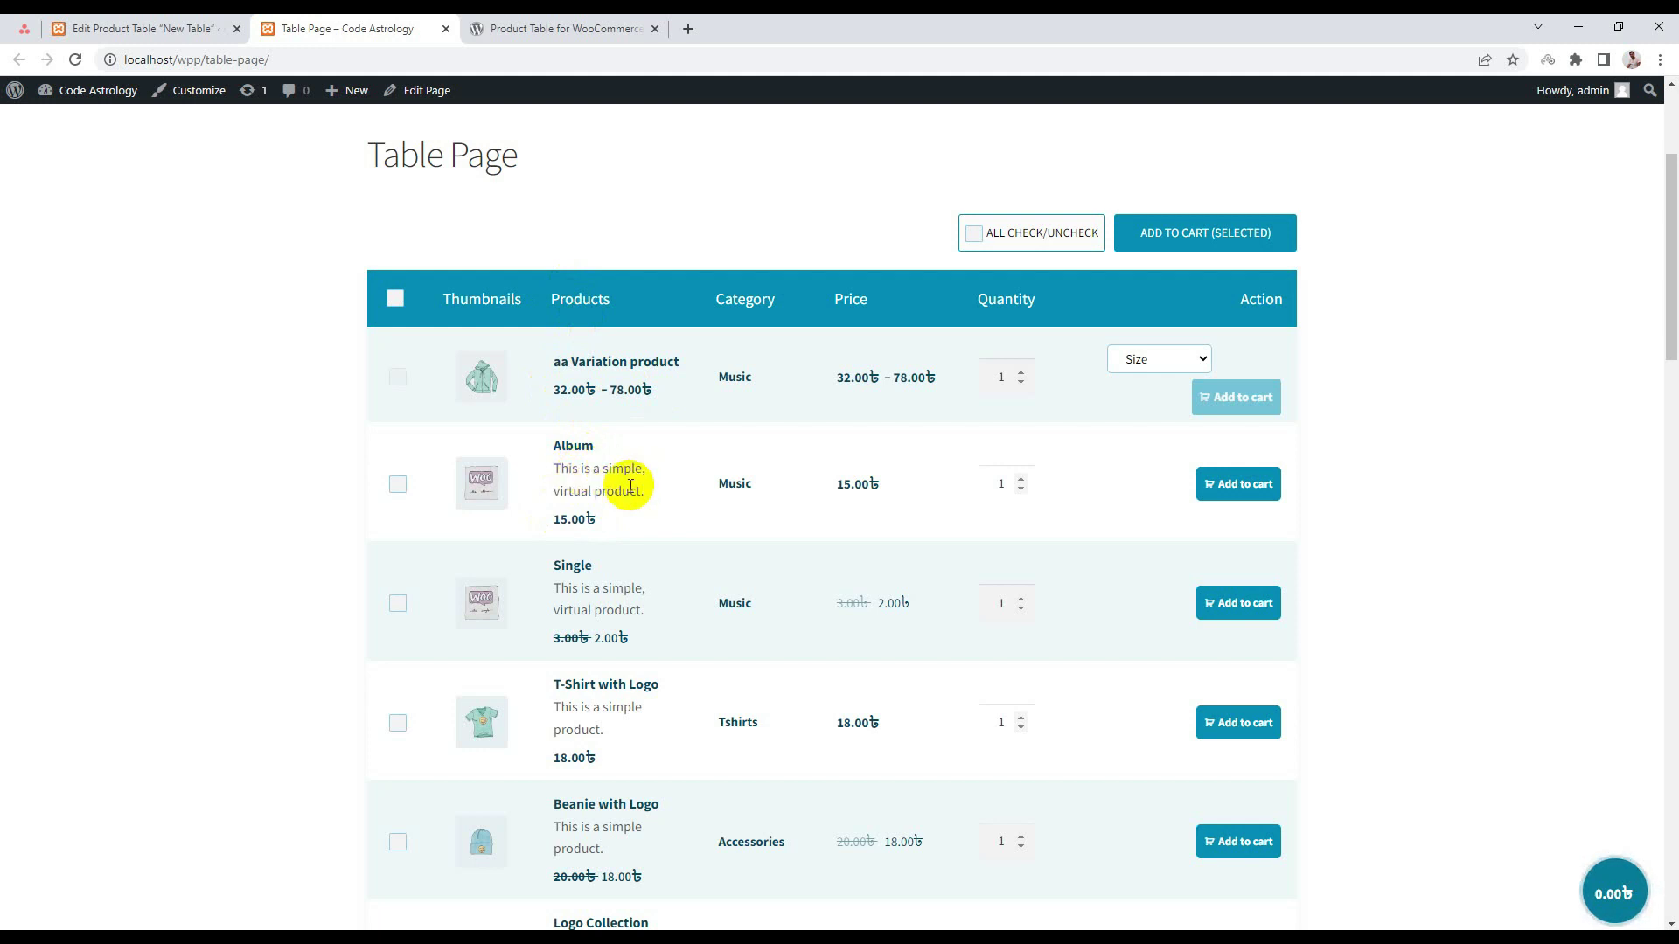
Disable the description for the Products column in the New Table editor and save the product table.
{"action": "left_click", "coordinate": [557, 26]}
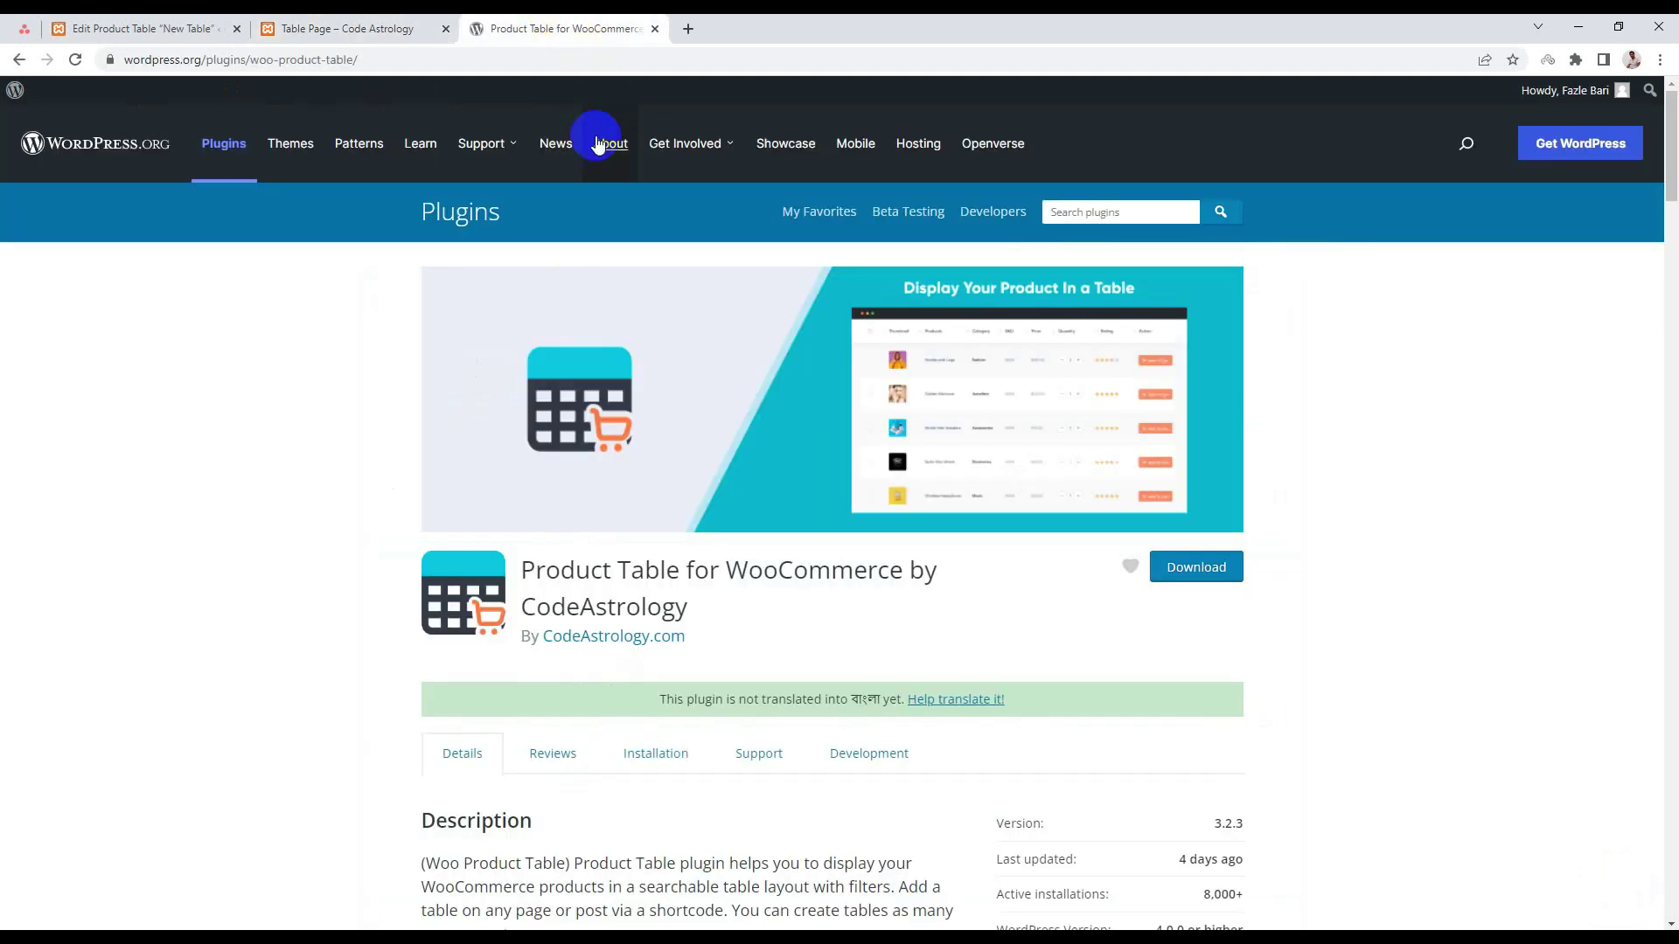
{"action": "left_click", "coordinate": [144, 28]}
{"action": "scroll", "coordinate": [612, 542], "scroll_direction": "down", "scroll_amount": 4}
{"action": "scroll", "coordinate": [554, 561], "scroll_direction": "down", "scroll_amount": 3}
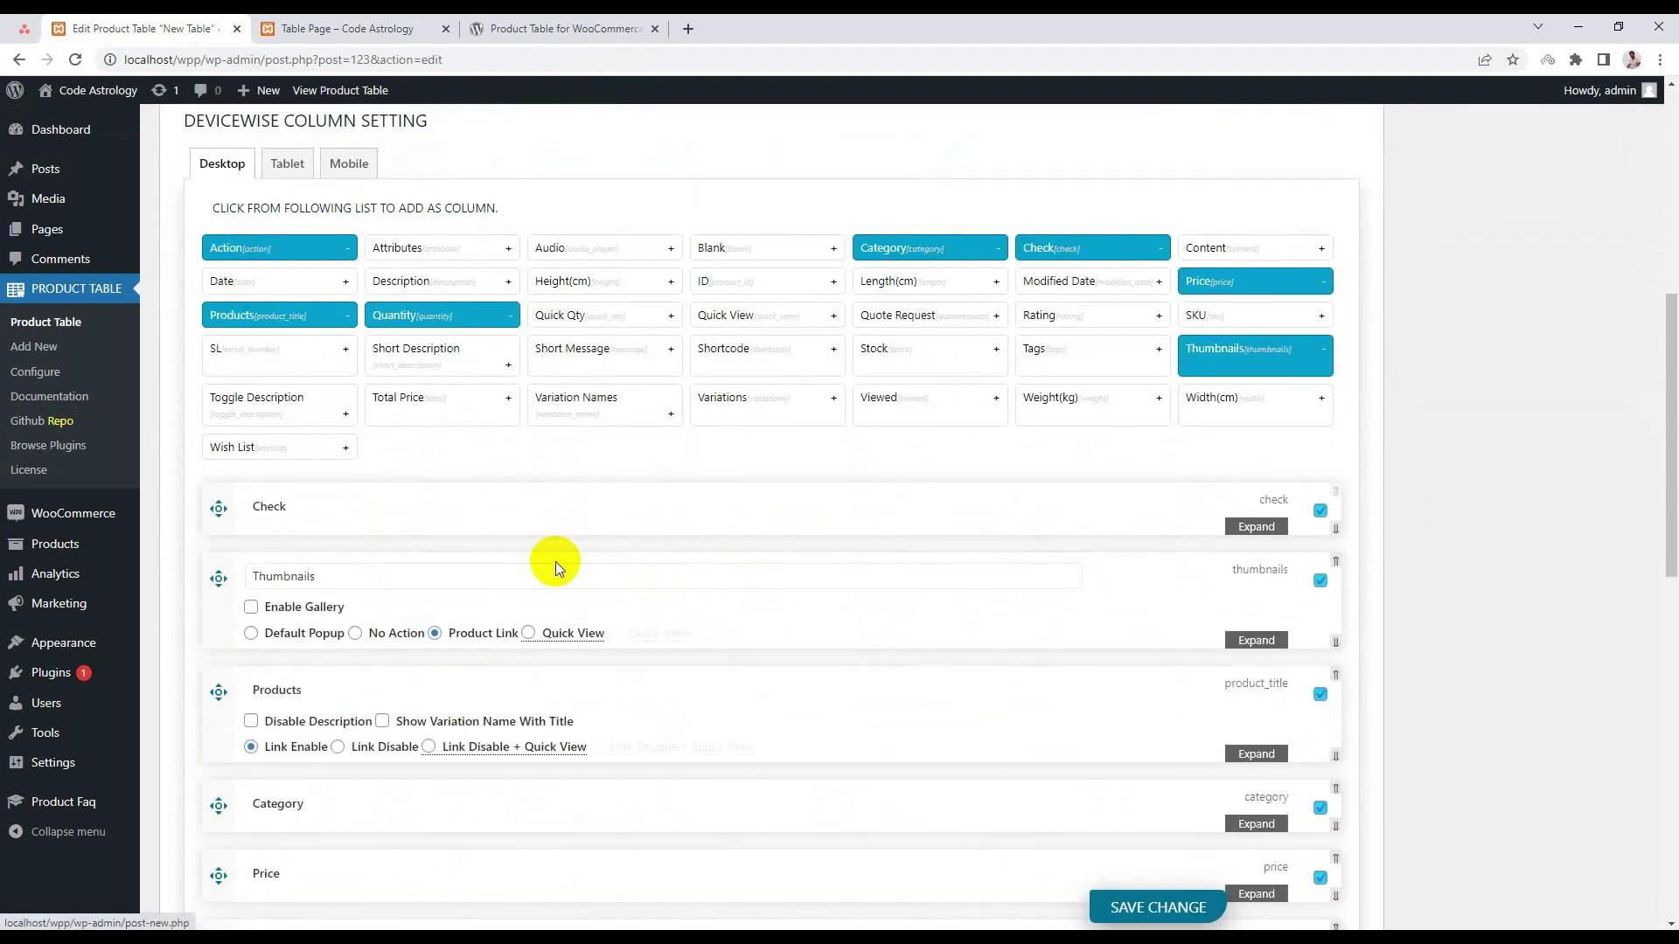
{"action": "scroll", "coordinate": [394, 644], "scroll_direction": "down", "scroll_amount": 1}
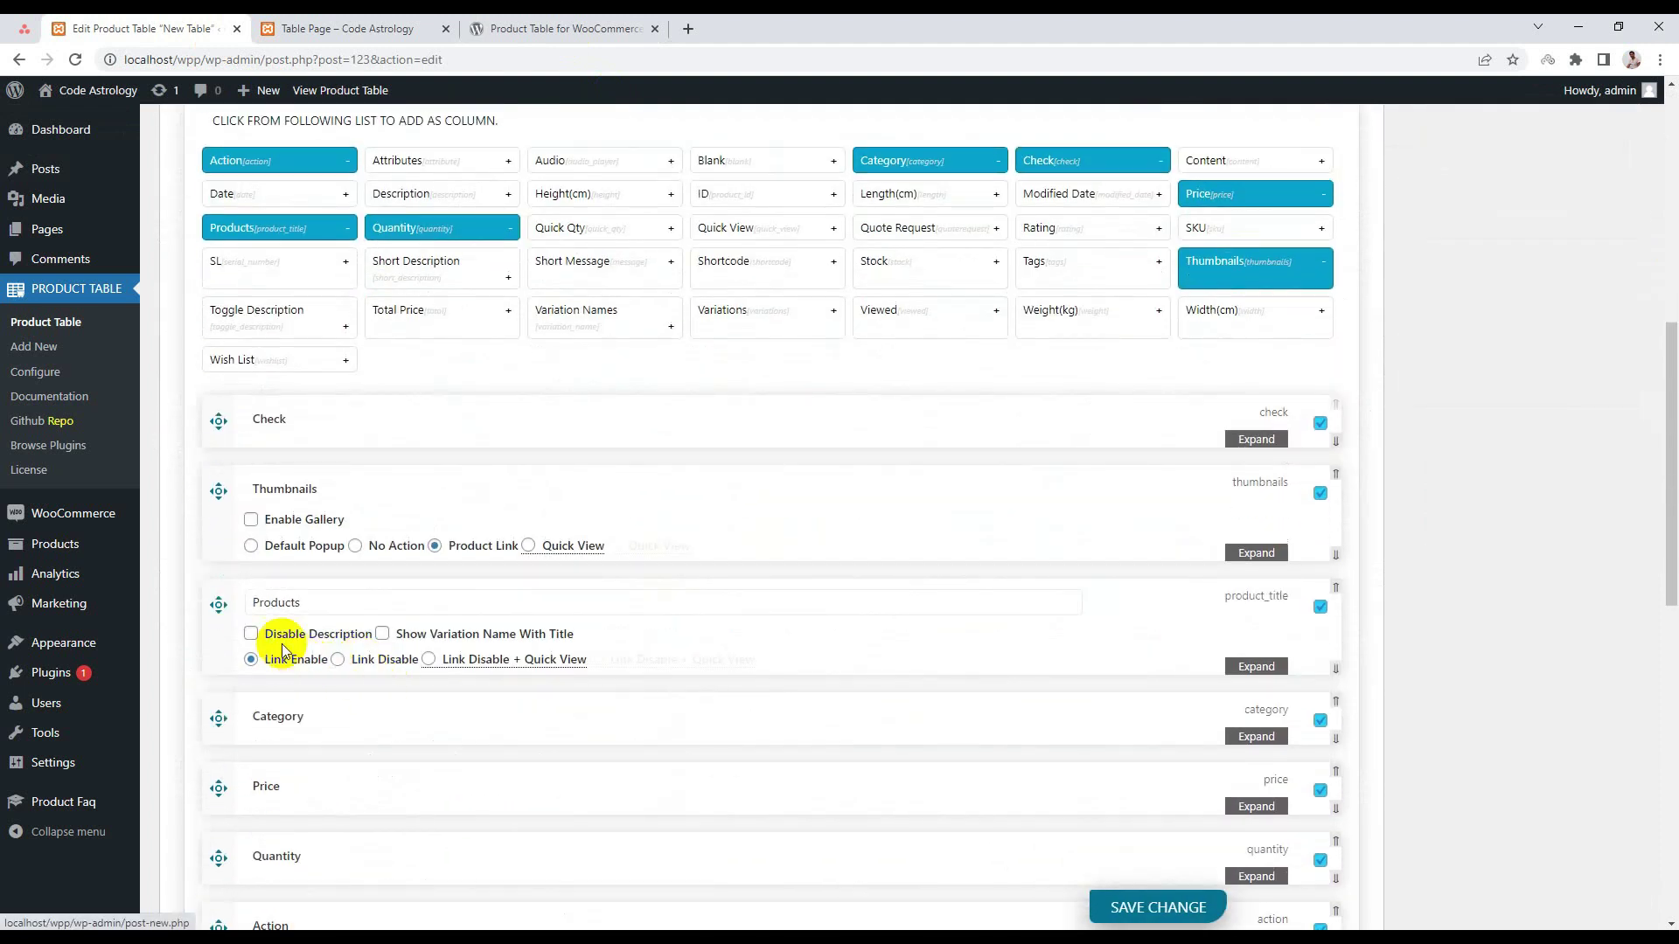
{"action": "left_click", "coordinate": [251, 634]}
{"action": "mouse_move", "coordinate": [458, 662]}
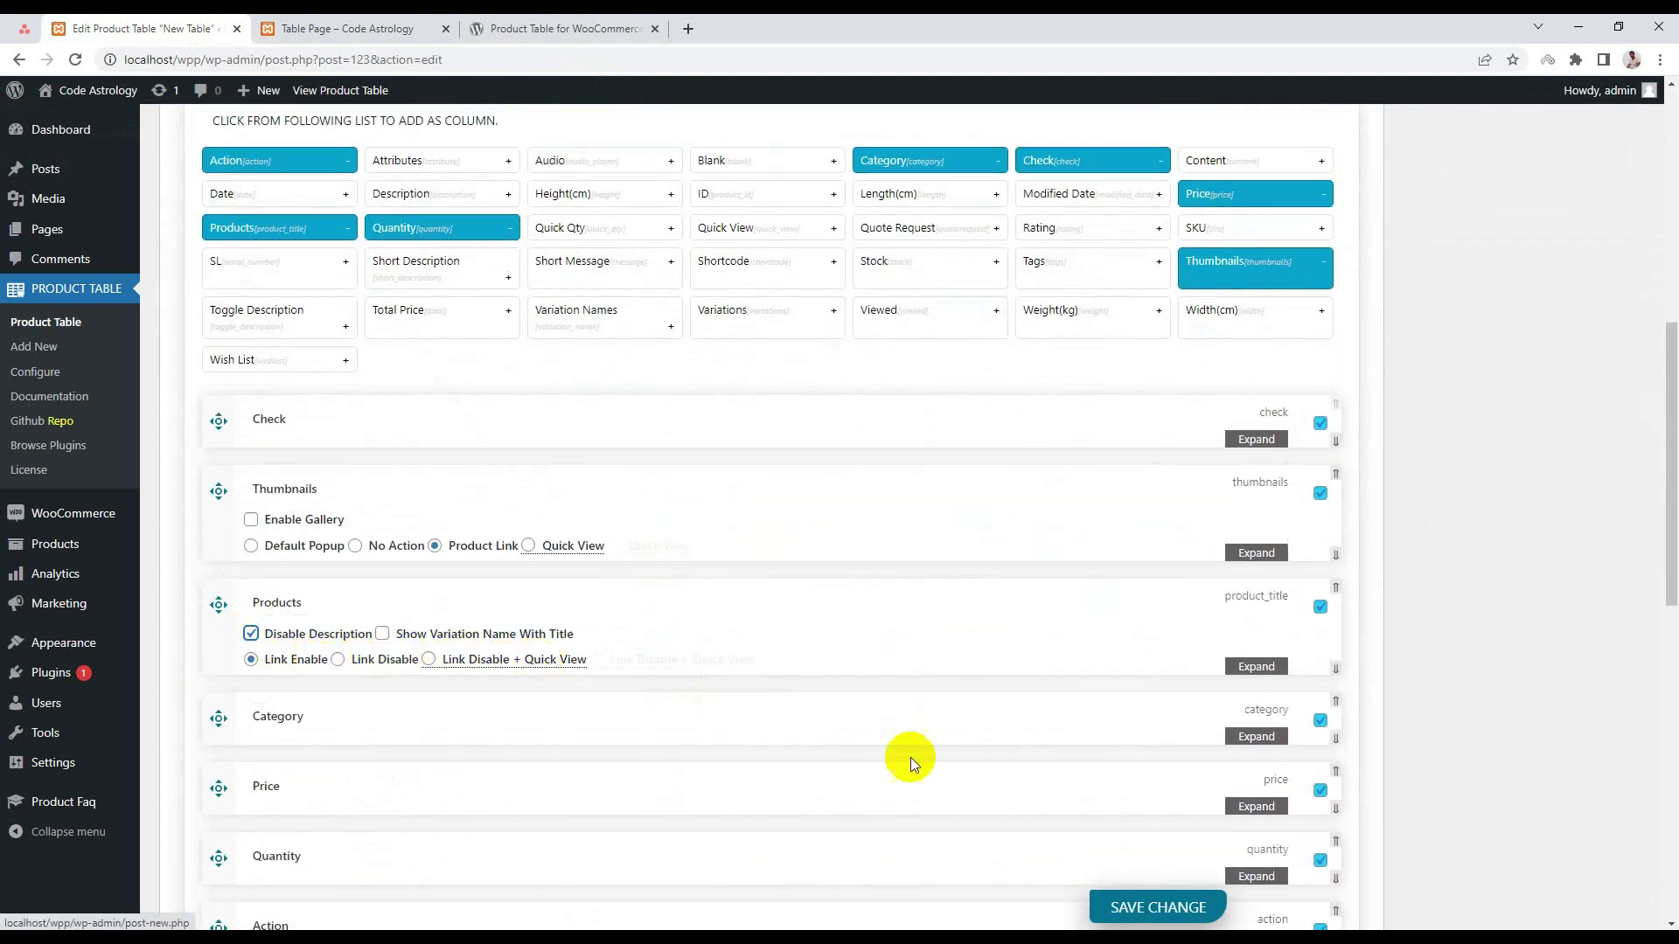
{"action": "left_click", "coordinate": [1128, 909]}
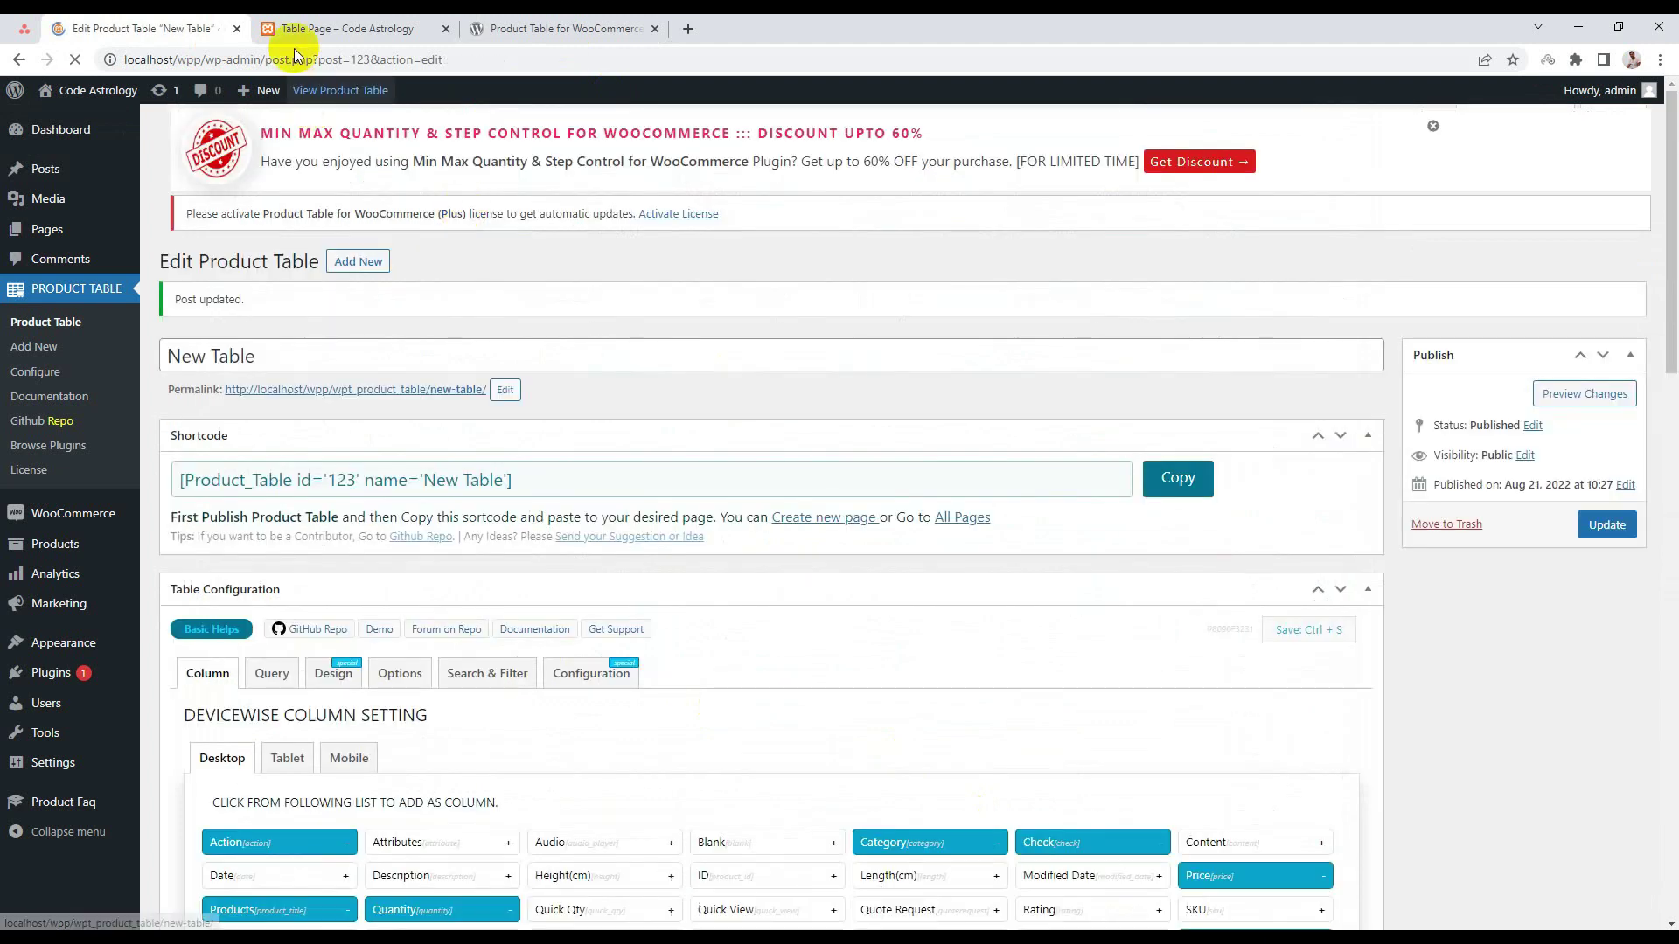
Reload the live Table Page and check the Products column for product descriptions.
{"action": "left_click", "coordinate": [332, 29]}
{"action": "right_click", "coordinate": [208, 341]}
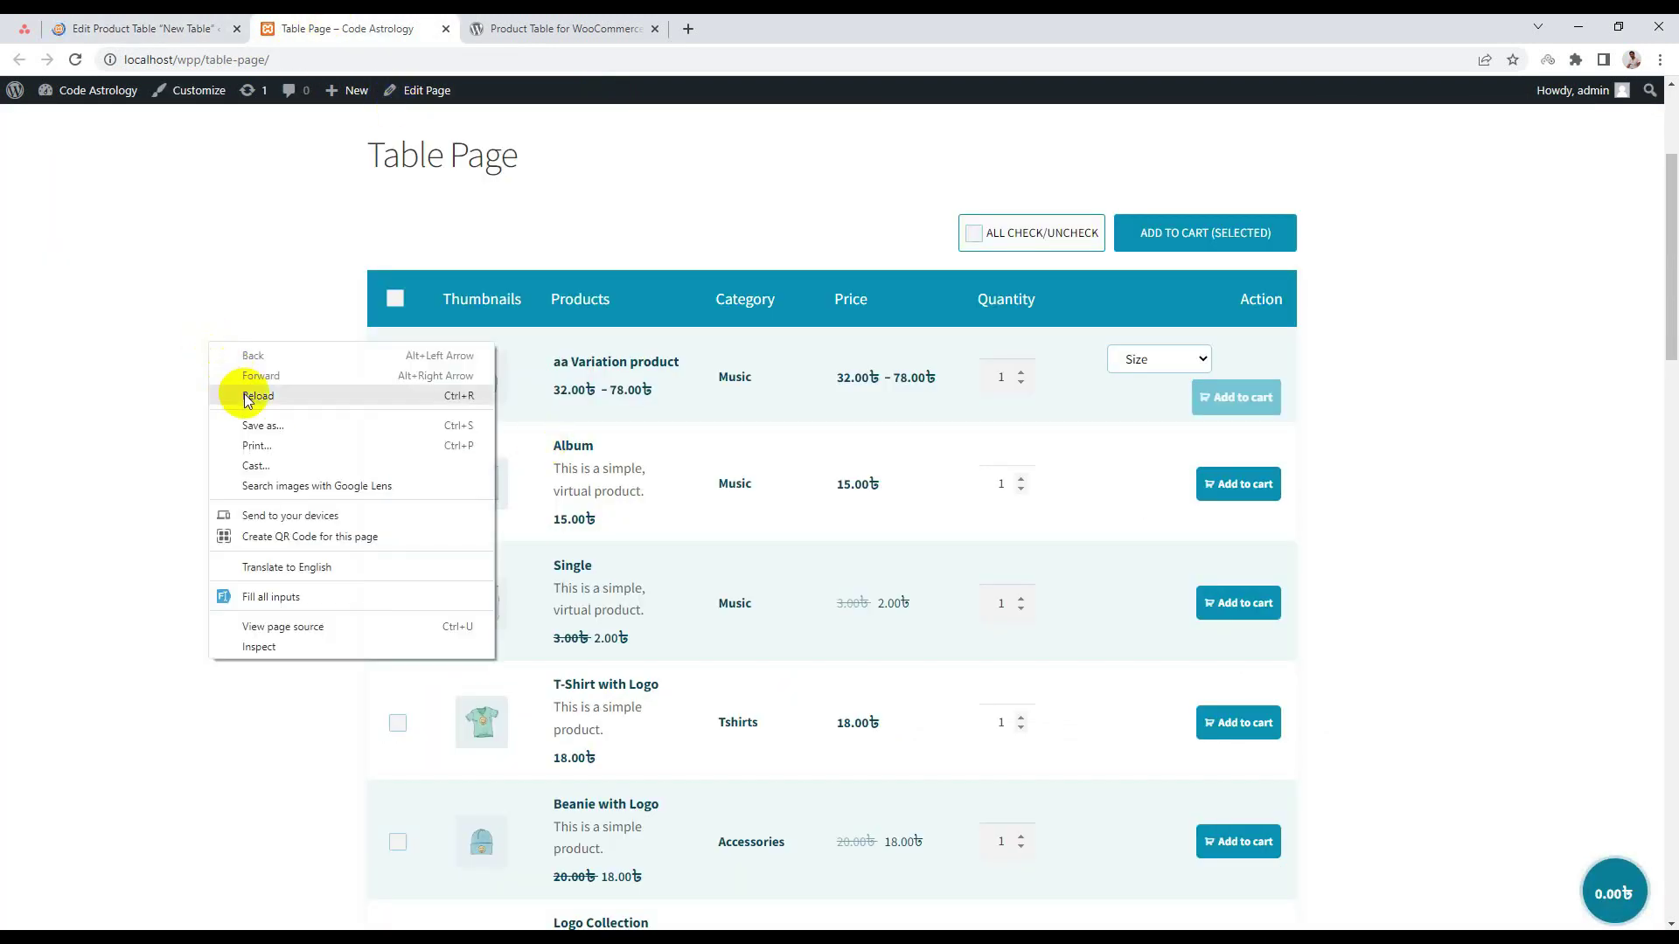
{"action": "left_click", "coordinate": [244, 391]}
{"action": "scroll", "coordinate": [350, 389], "scroll_direction": "down", "scroll_amount": 3}
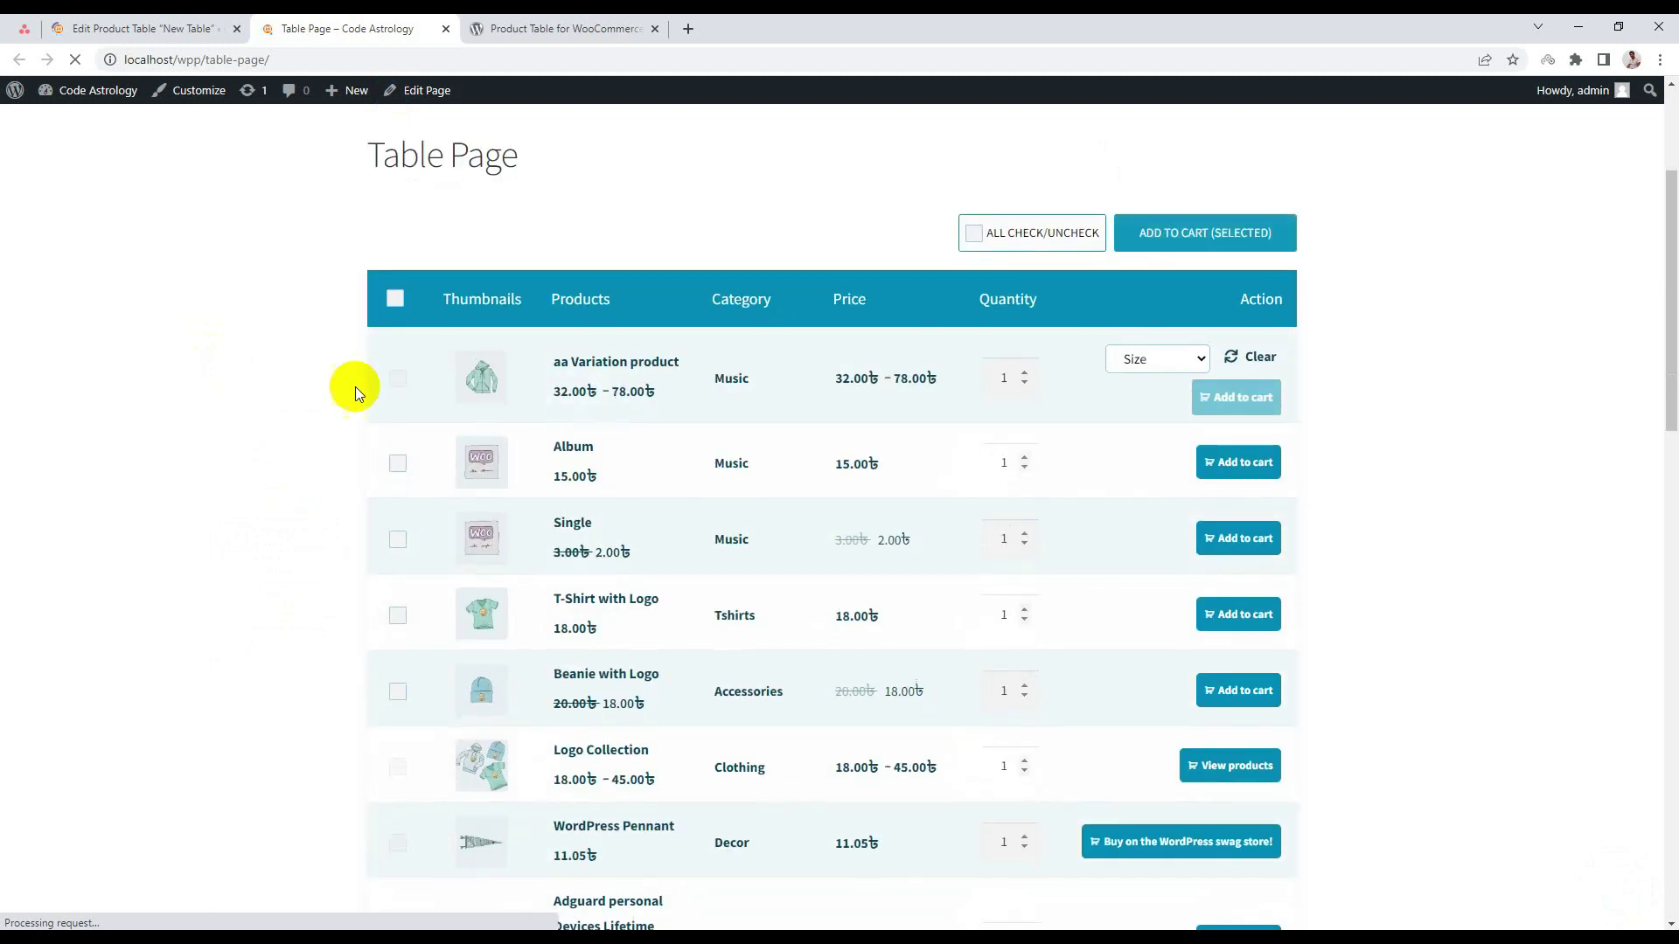
{"action": "scroll", "coordinate": [586, 454], "scroll_direction": "down", "scroll_amount": 5}
{"action": "scroll", "coordinate": [595, 525], "scroll_direction": "up", "scroll_amount": 6}
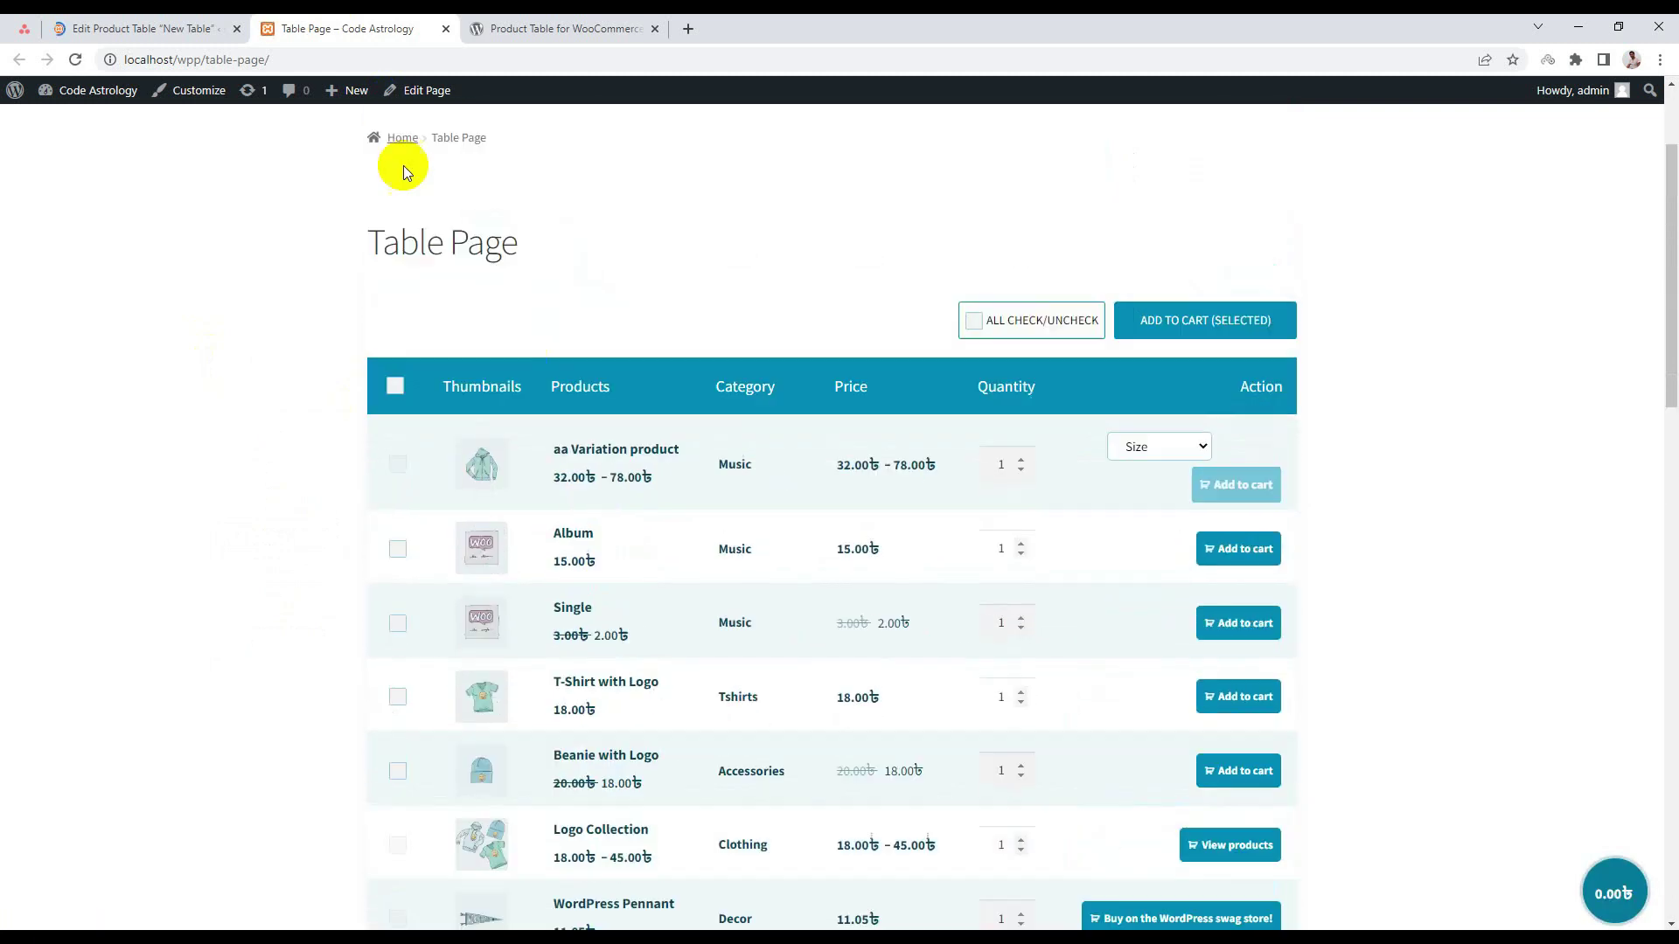
Open the New Table's Query settings and examine them from Product type Include down to Sorting/Order and Order By.
{"action": "left_click", "coordinate": [175, 29]}
{"action": "scroll", "coordinate": [516, 490], "scroll_direction": "down", "scroll_amount": 4}
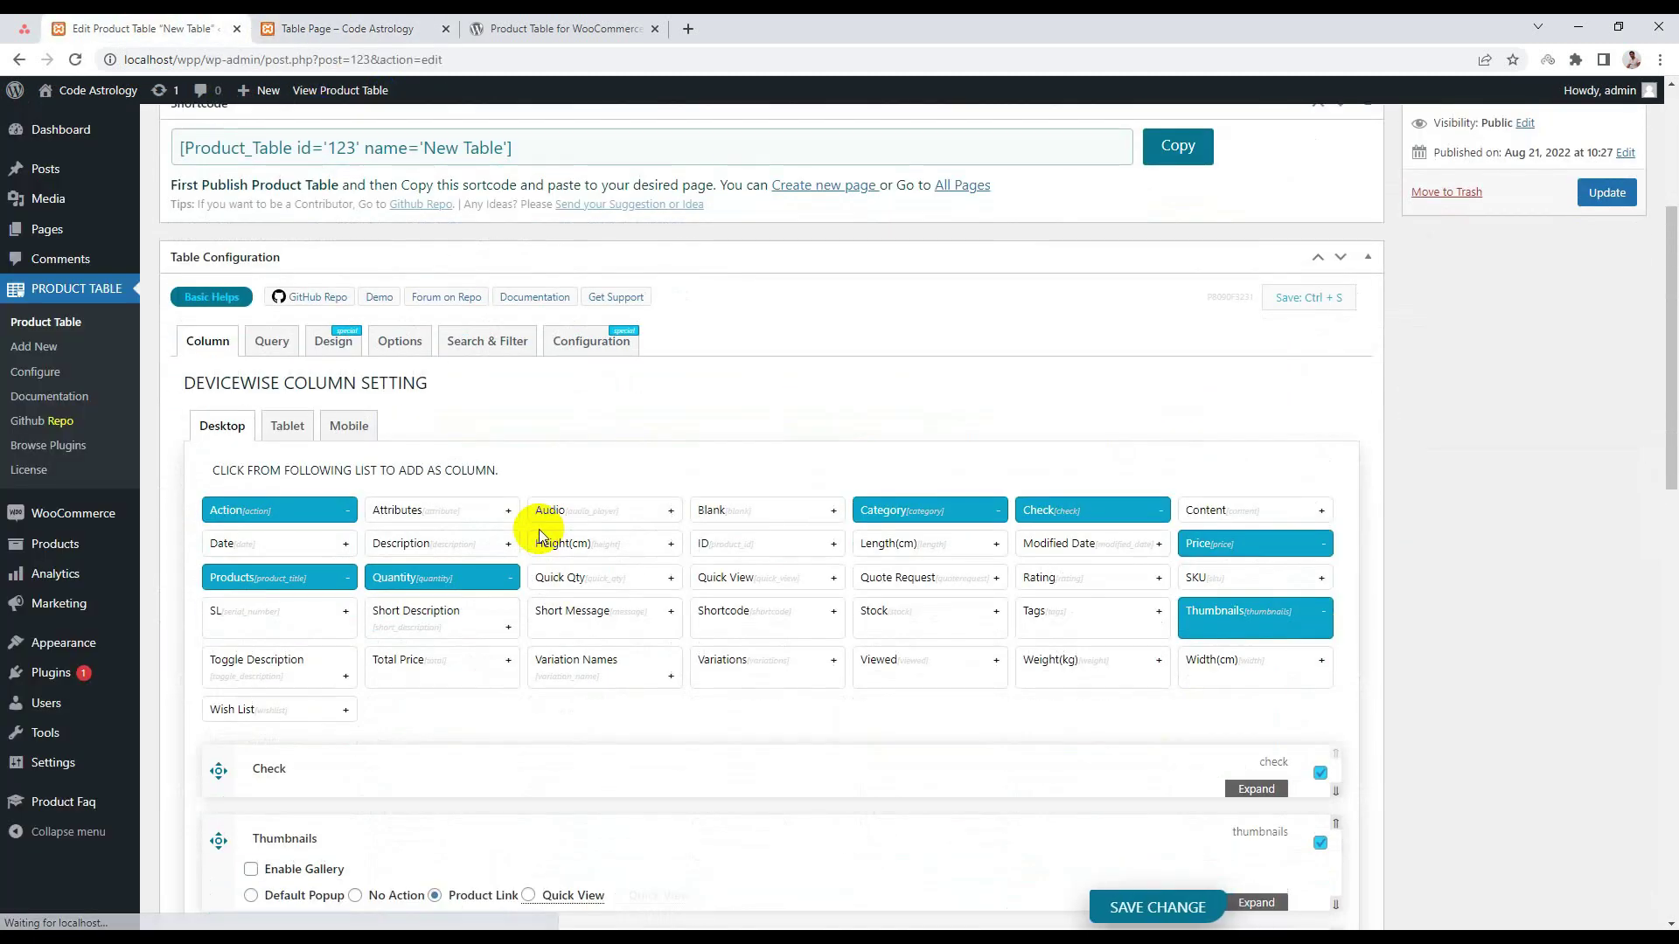
{"action": "left_click", "coordinate": [268, 346]}
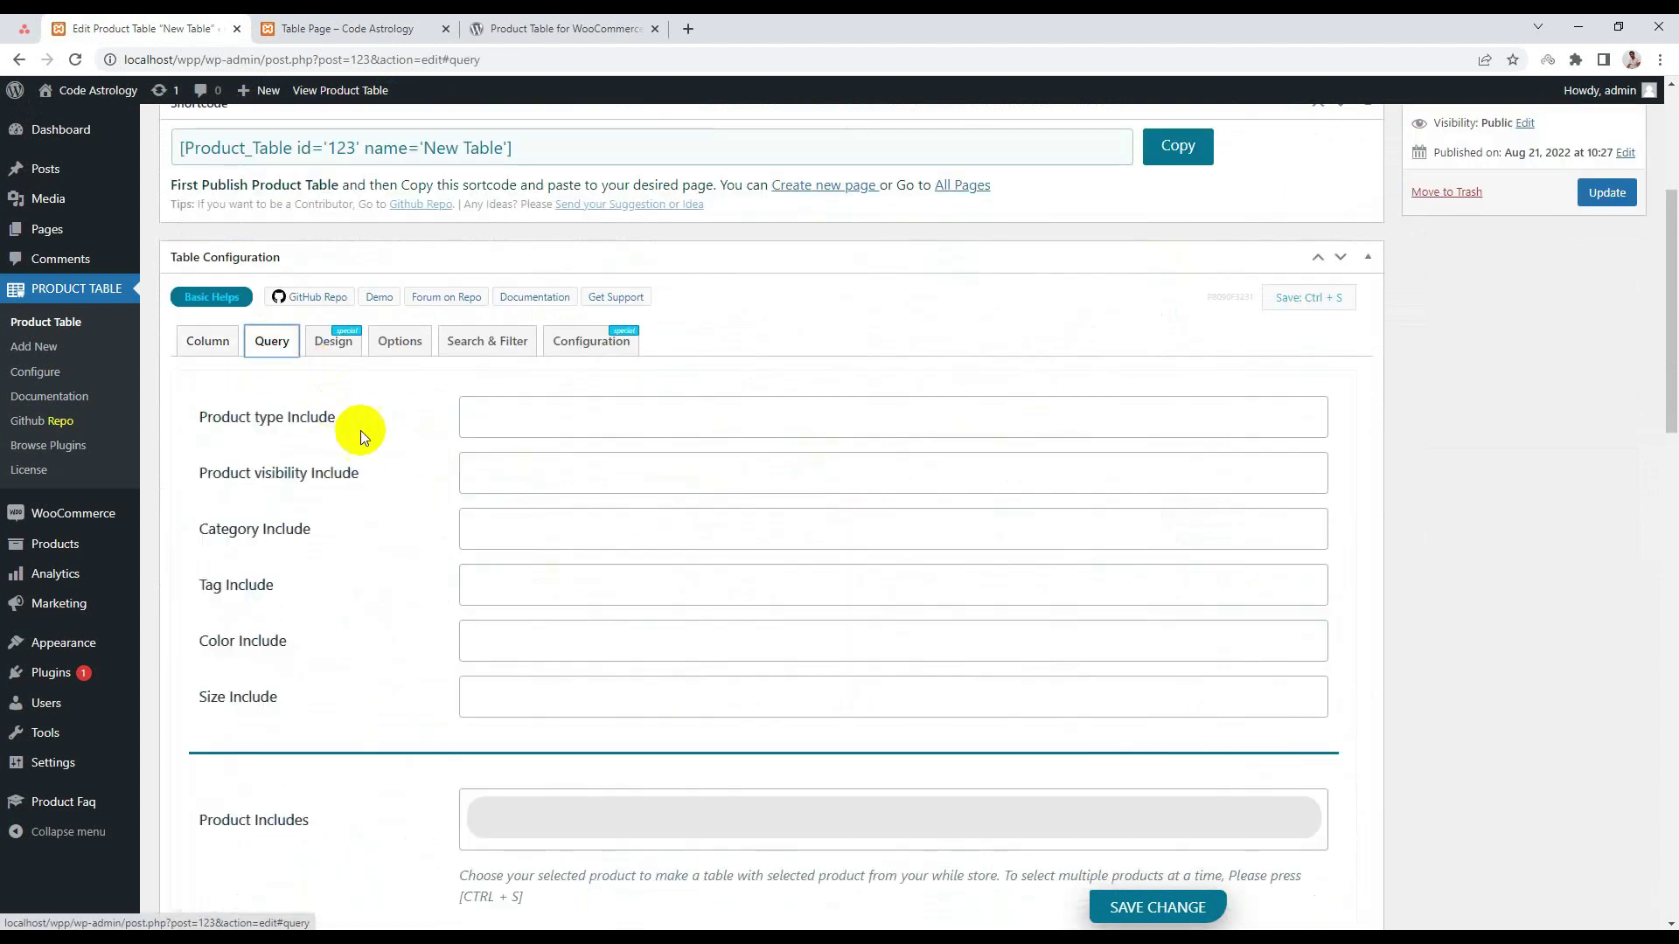
{"action": "scroll", "coordinate": [360, 432], "scroll_direction": "down", "scroll_amount": 1}
{"action": "scroll", "coordinate": [360, 432], "scroll_direction": "down", "scroll_amount": 1}
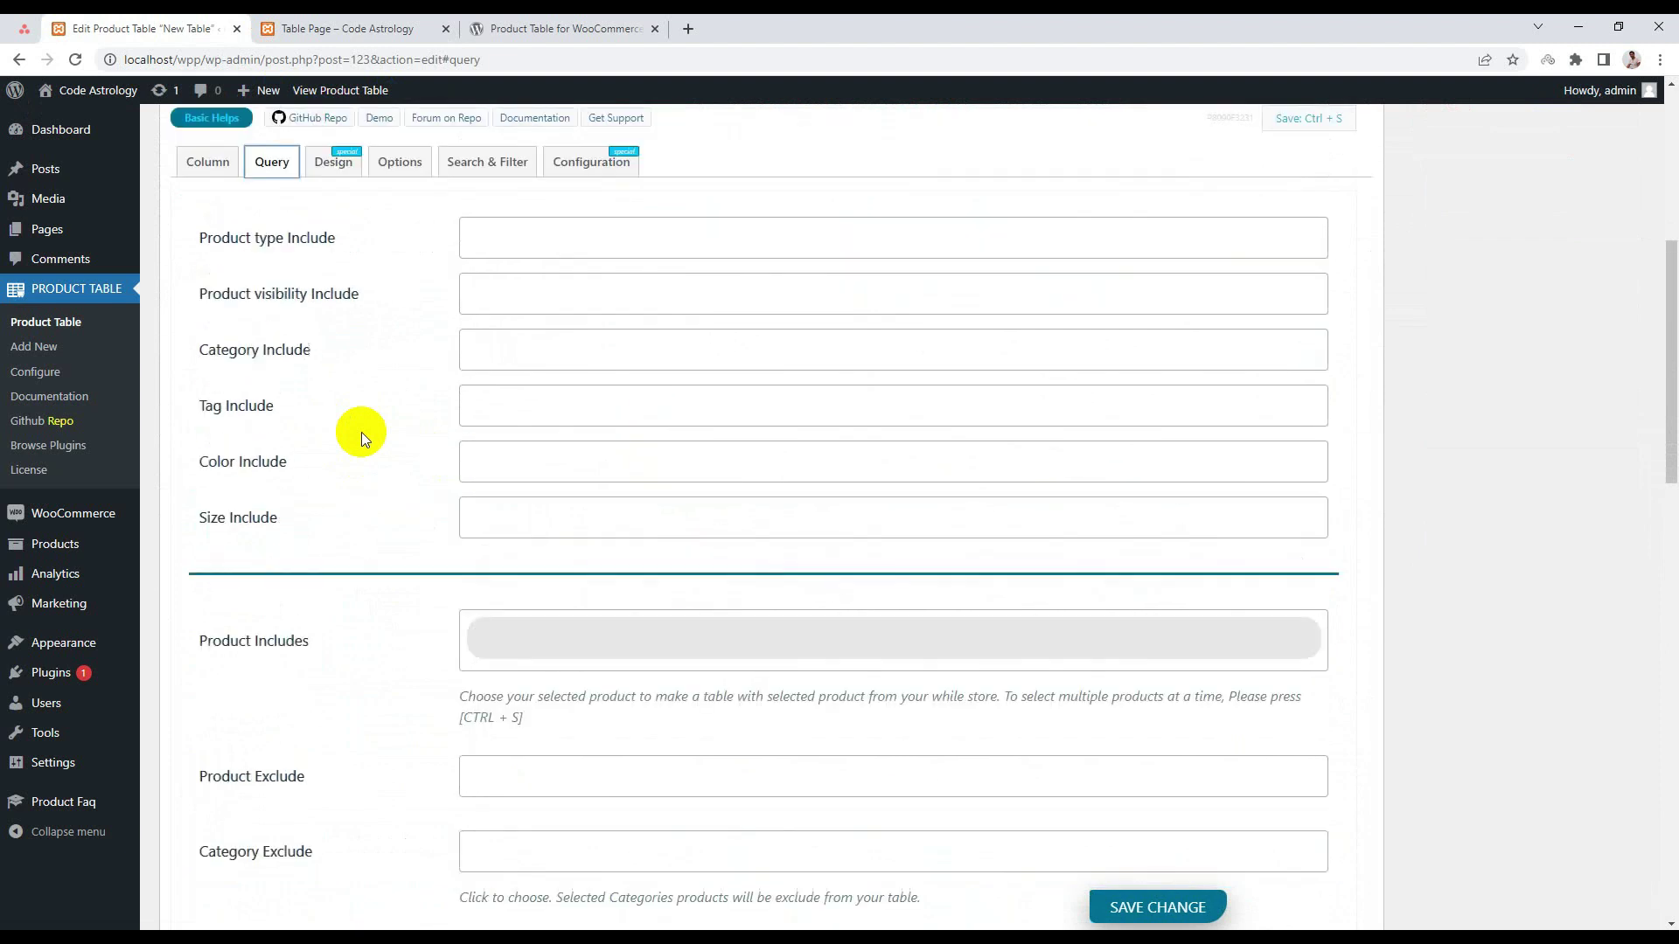
{"action": "scroll", "coordinate": [360, 432], "scroll_direction": "up", "scroll_amount": 1}
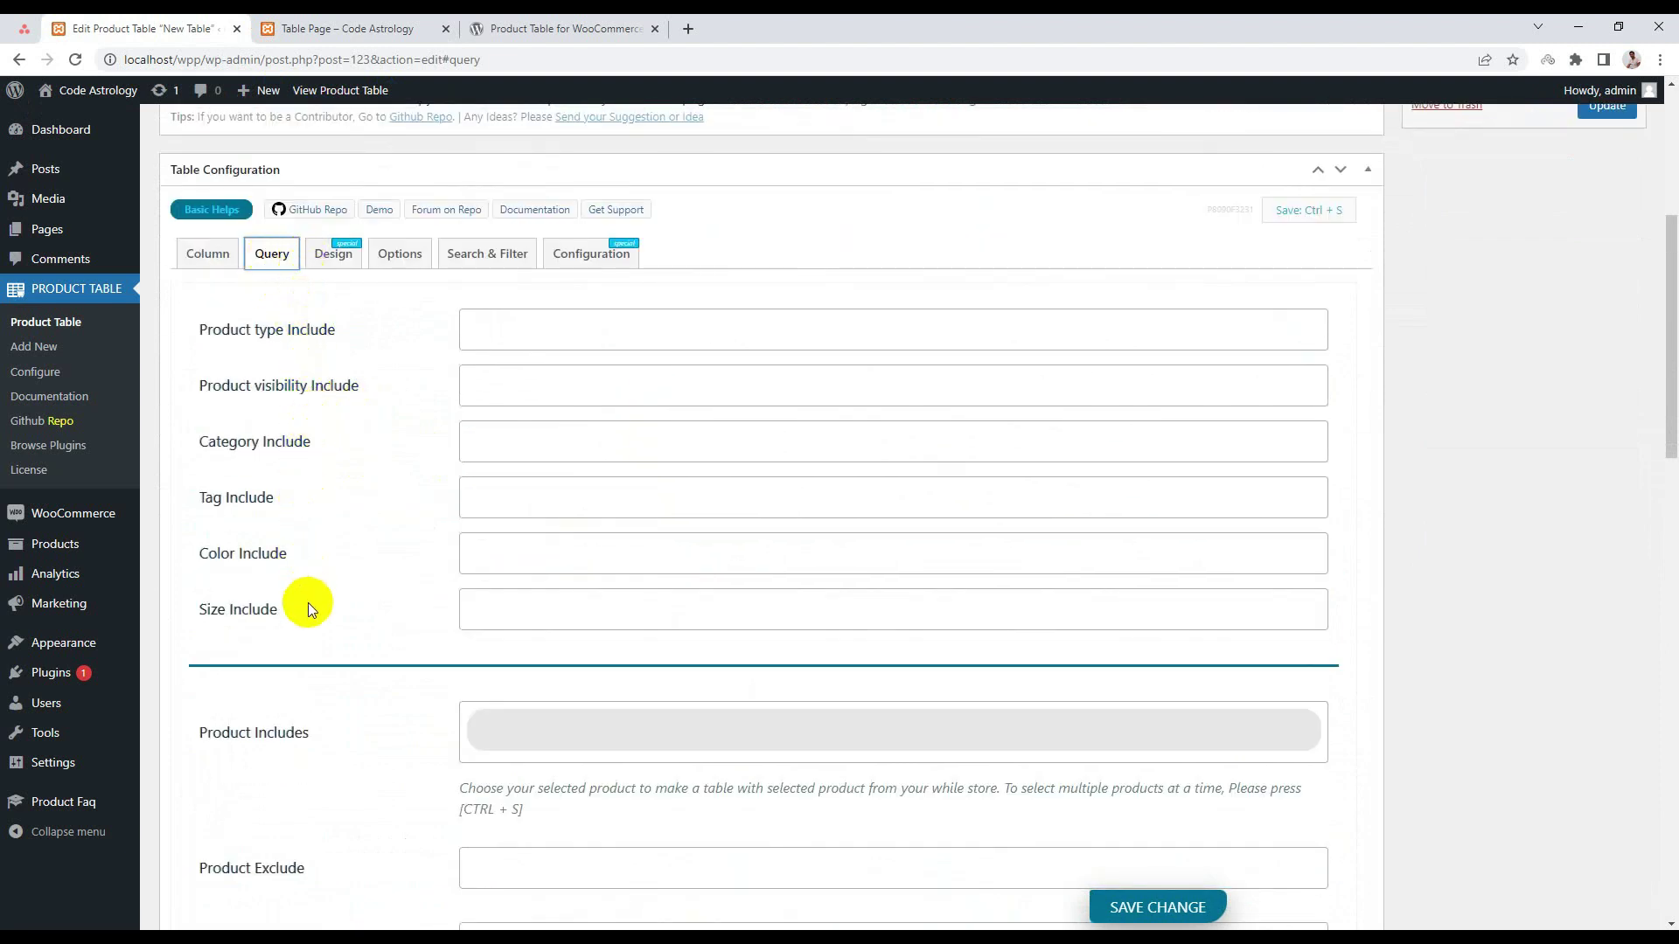
{"action": "scroll", "coordinate": [320, 649], "scroll_direction": "down", "scroll_amount": 9}
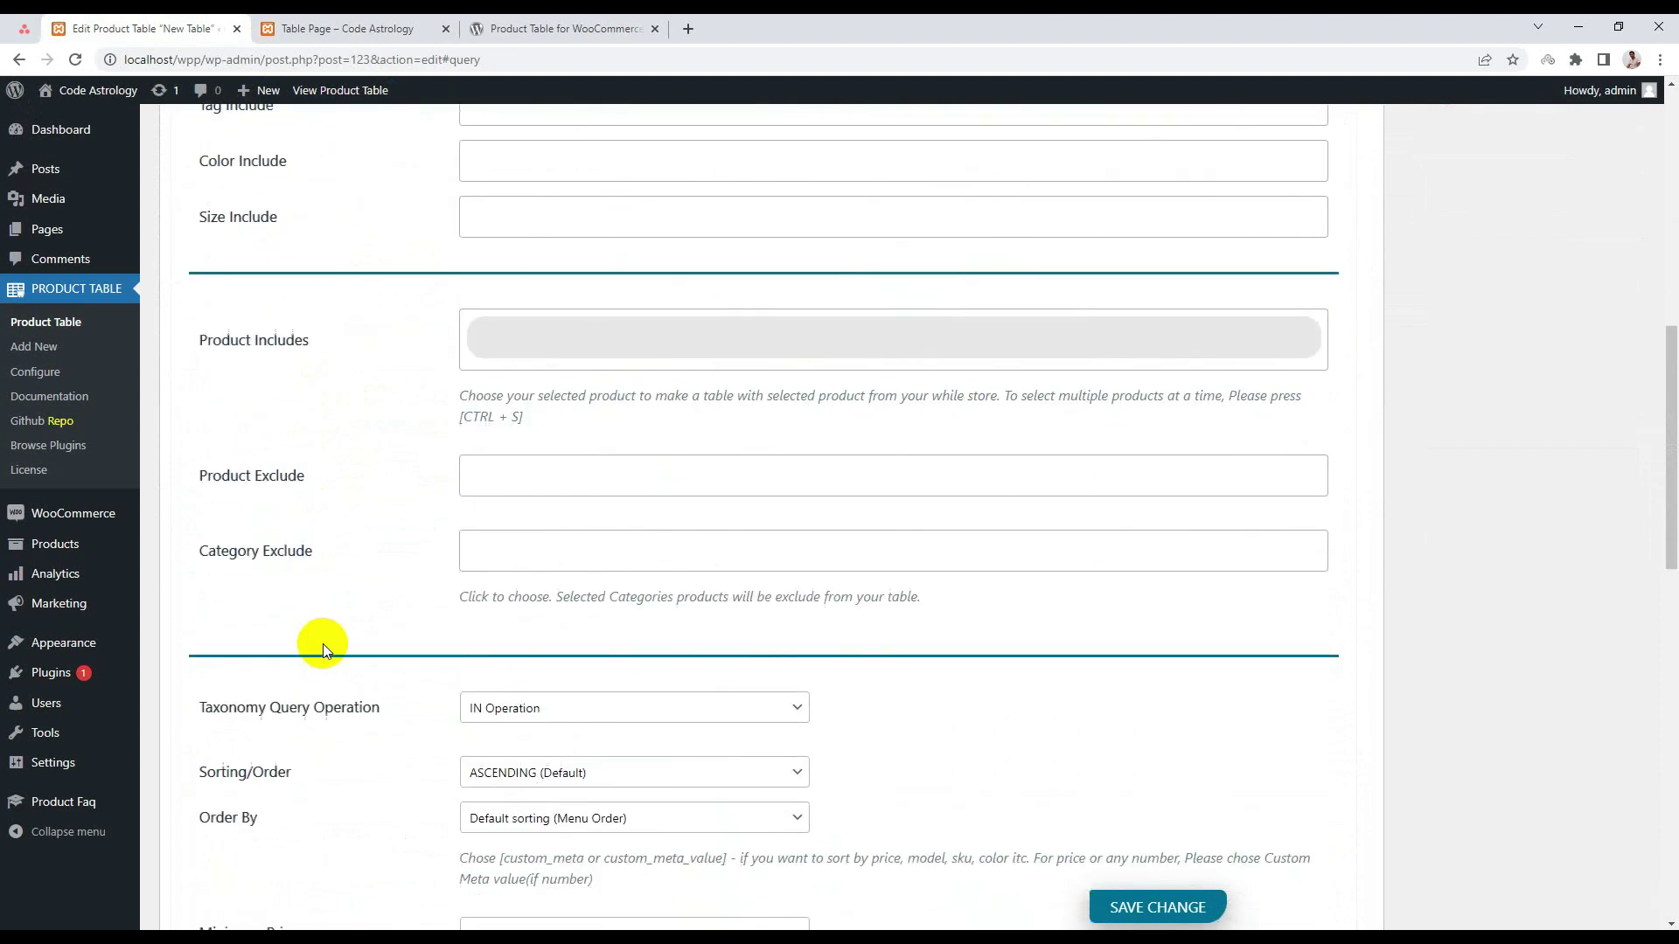
{"action": "scroll", "coordinate": [323, 644], "scroll_direction": "up", "scroll_amount": 12}
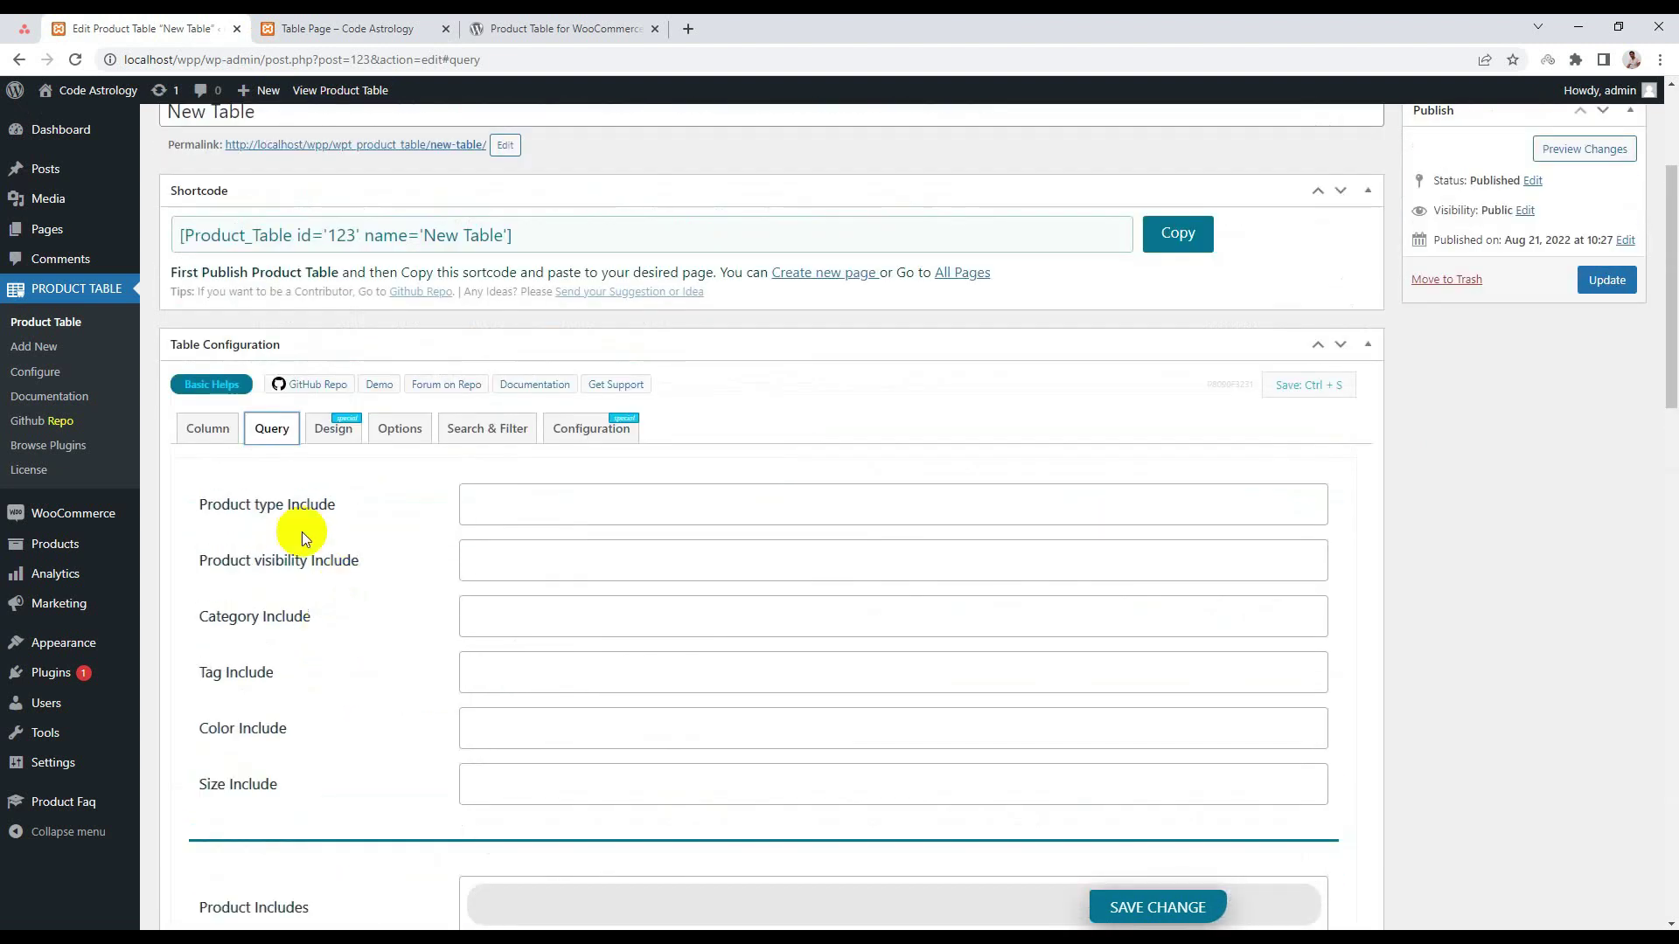
Examine the available choices for Product type Include and Product visibility Include.
{"action": "left_click", "coordinate": [512, 506]}
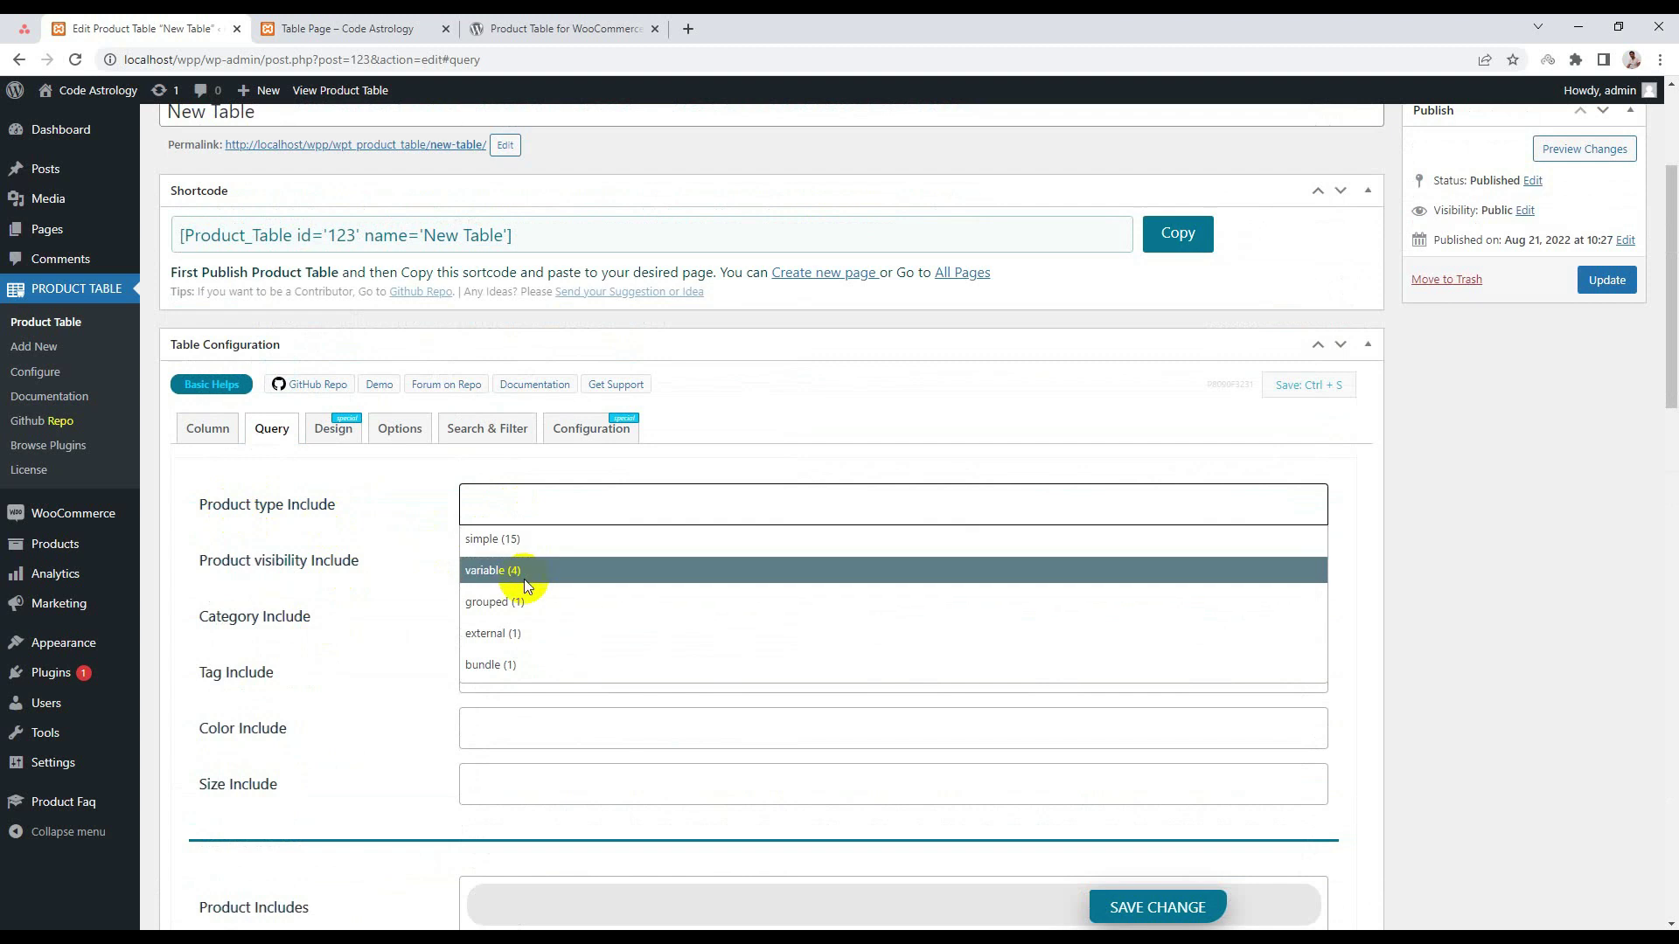
{"action": "left_click", "coordinate": [419, 463]}
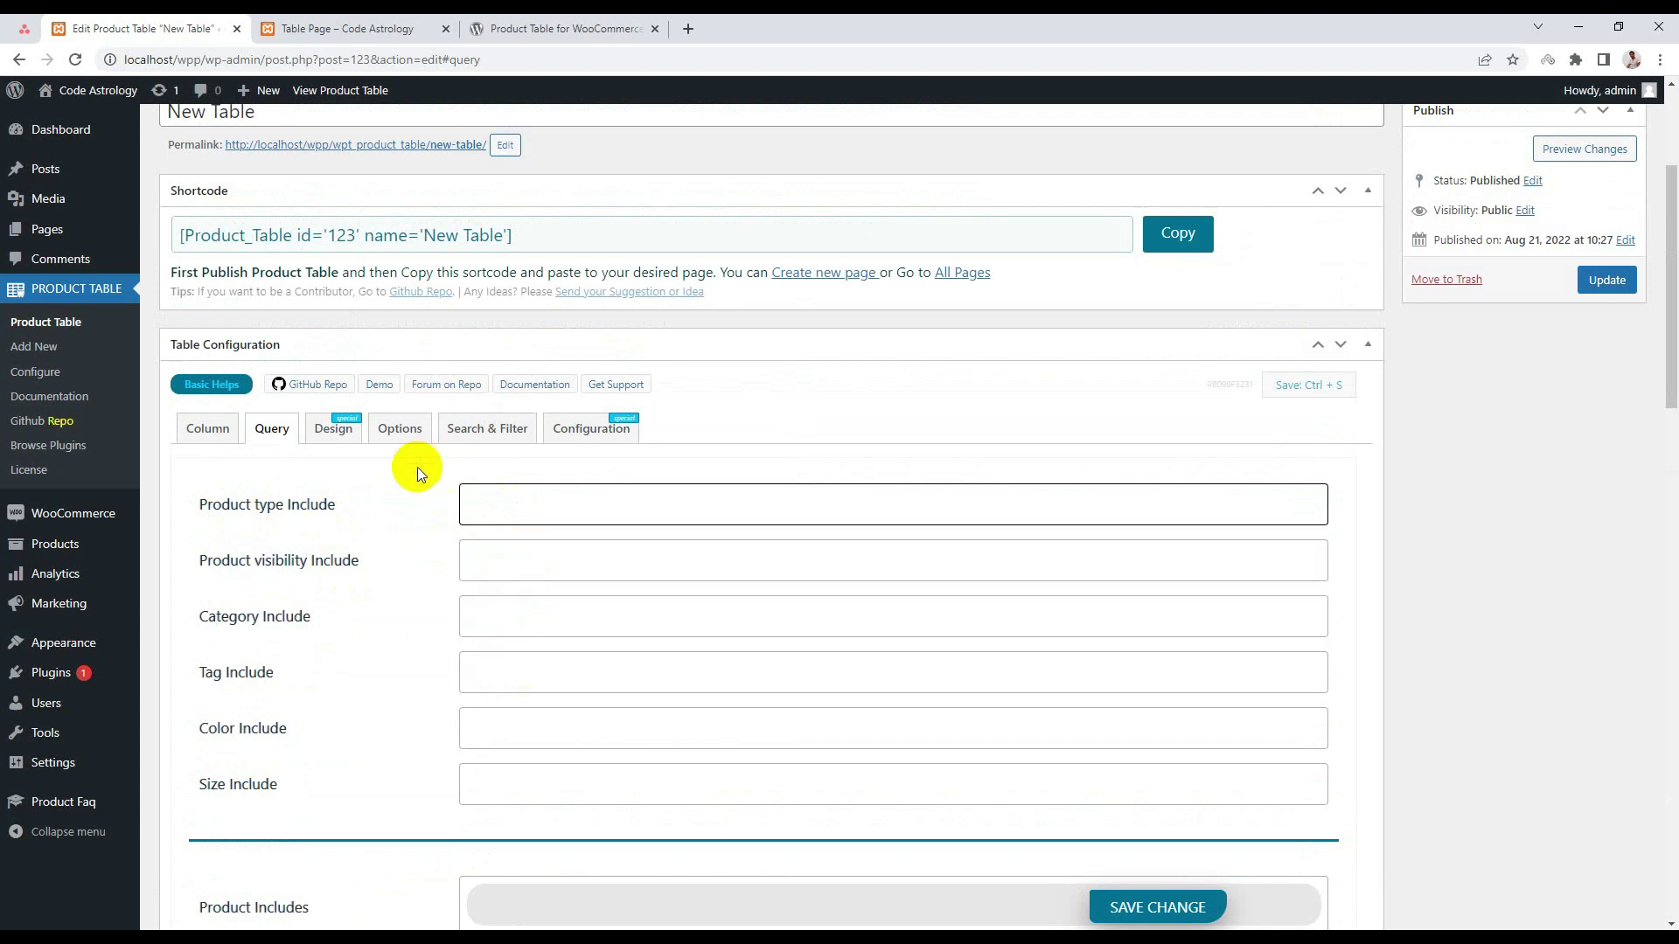
{"action": "scroll", "coordinate": [411, 507], "scroll_direction": "down", "scroll_amount": 1}
{"action": "left_click", "coordinate": [496, 472]}
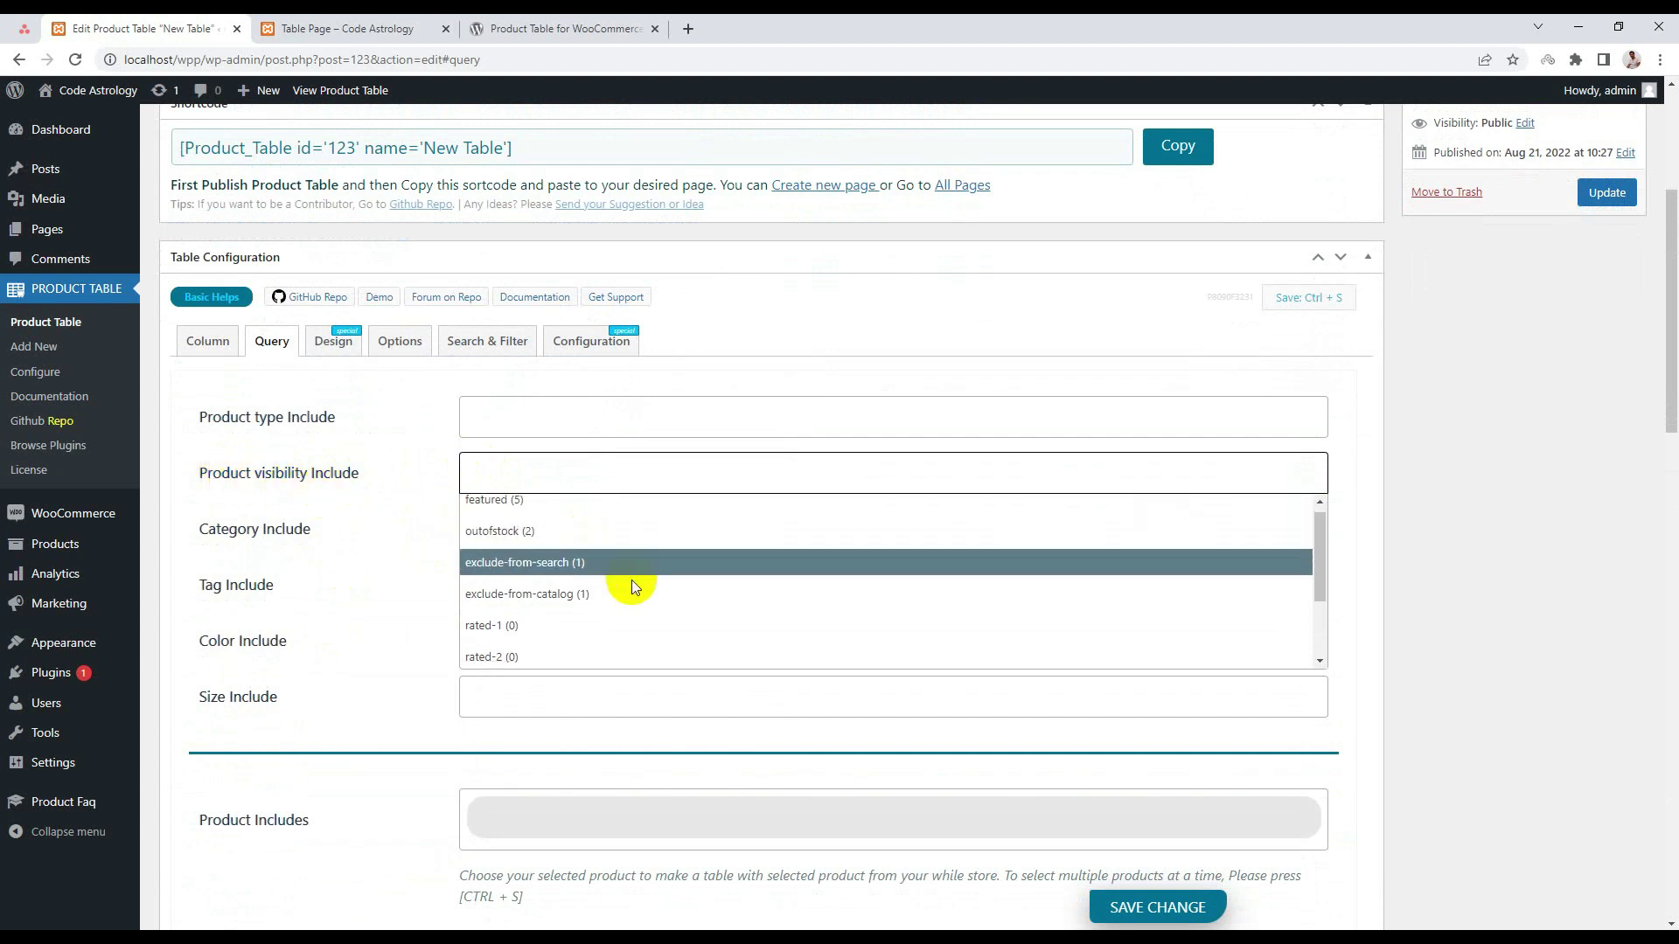
{"action": "scroll", "coordinate": [629, 573], "scroll_direction": "down", "scroll_amount": 2}
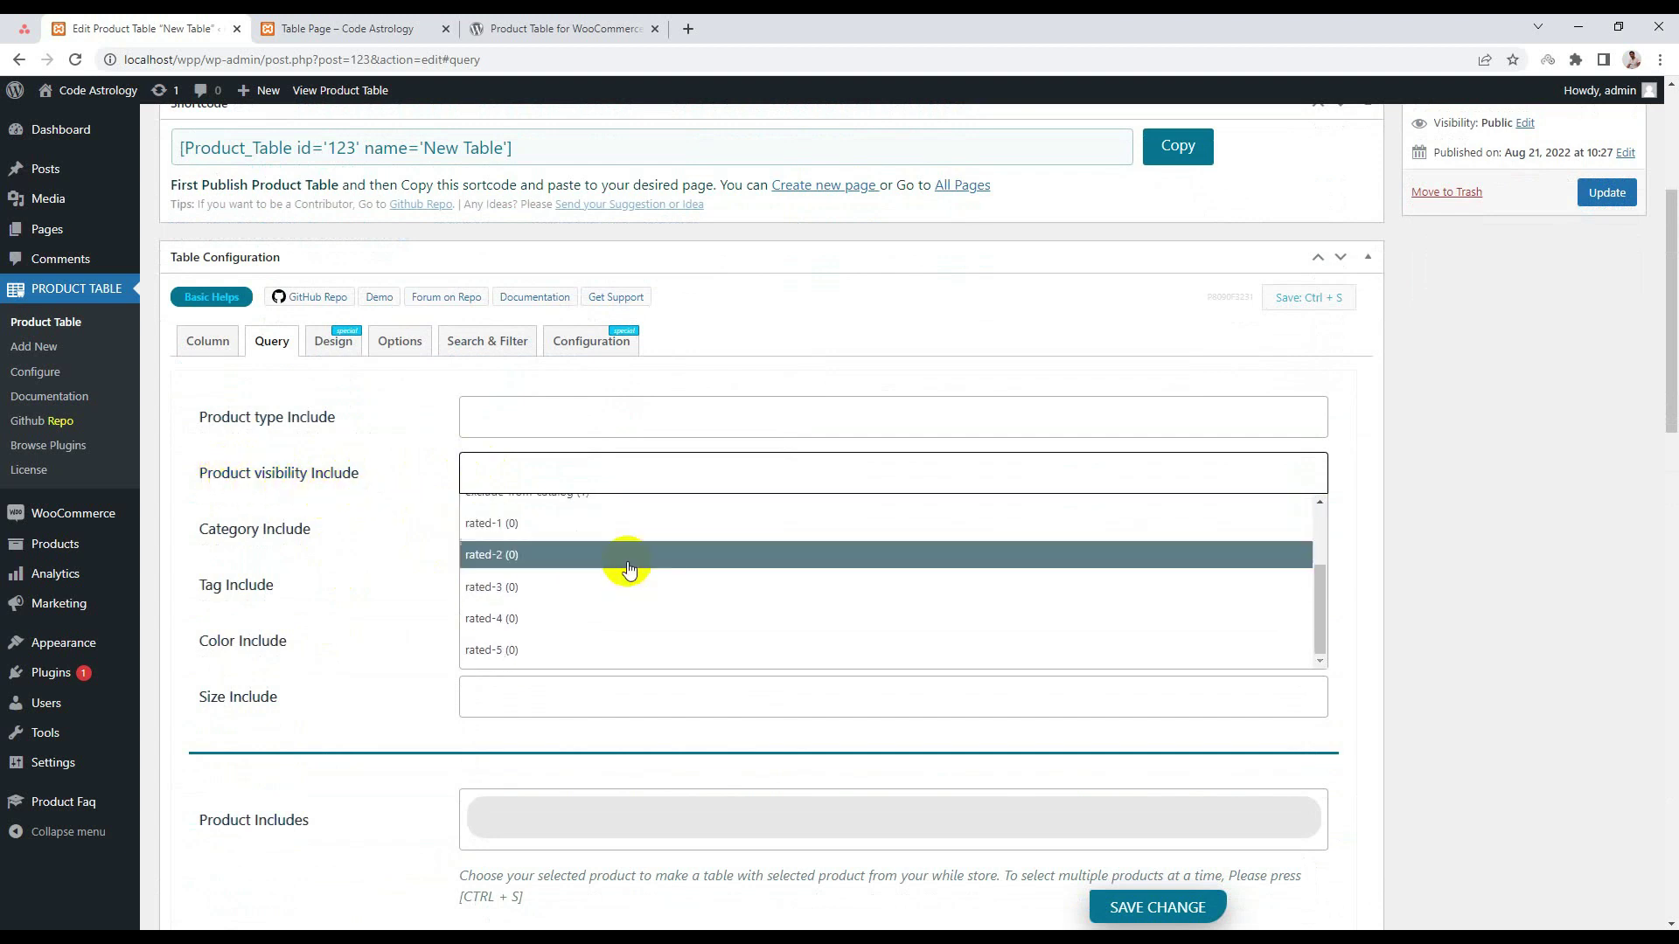
{"action": "left_click", "coordinate": [536, 469]}
Examine the available choices for Category Include, Tag Include and Color Include.
{"action": "left_click", "coordinate": [499, 536]}
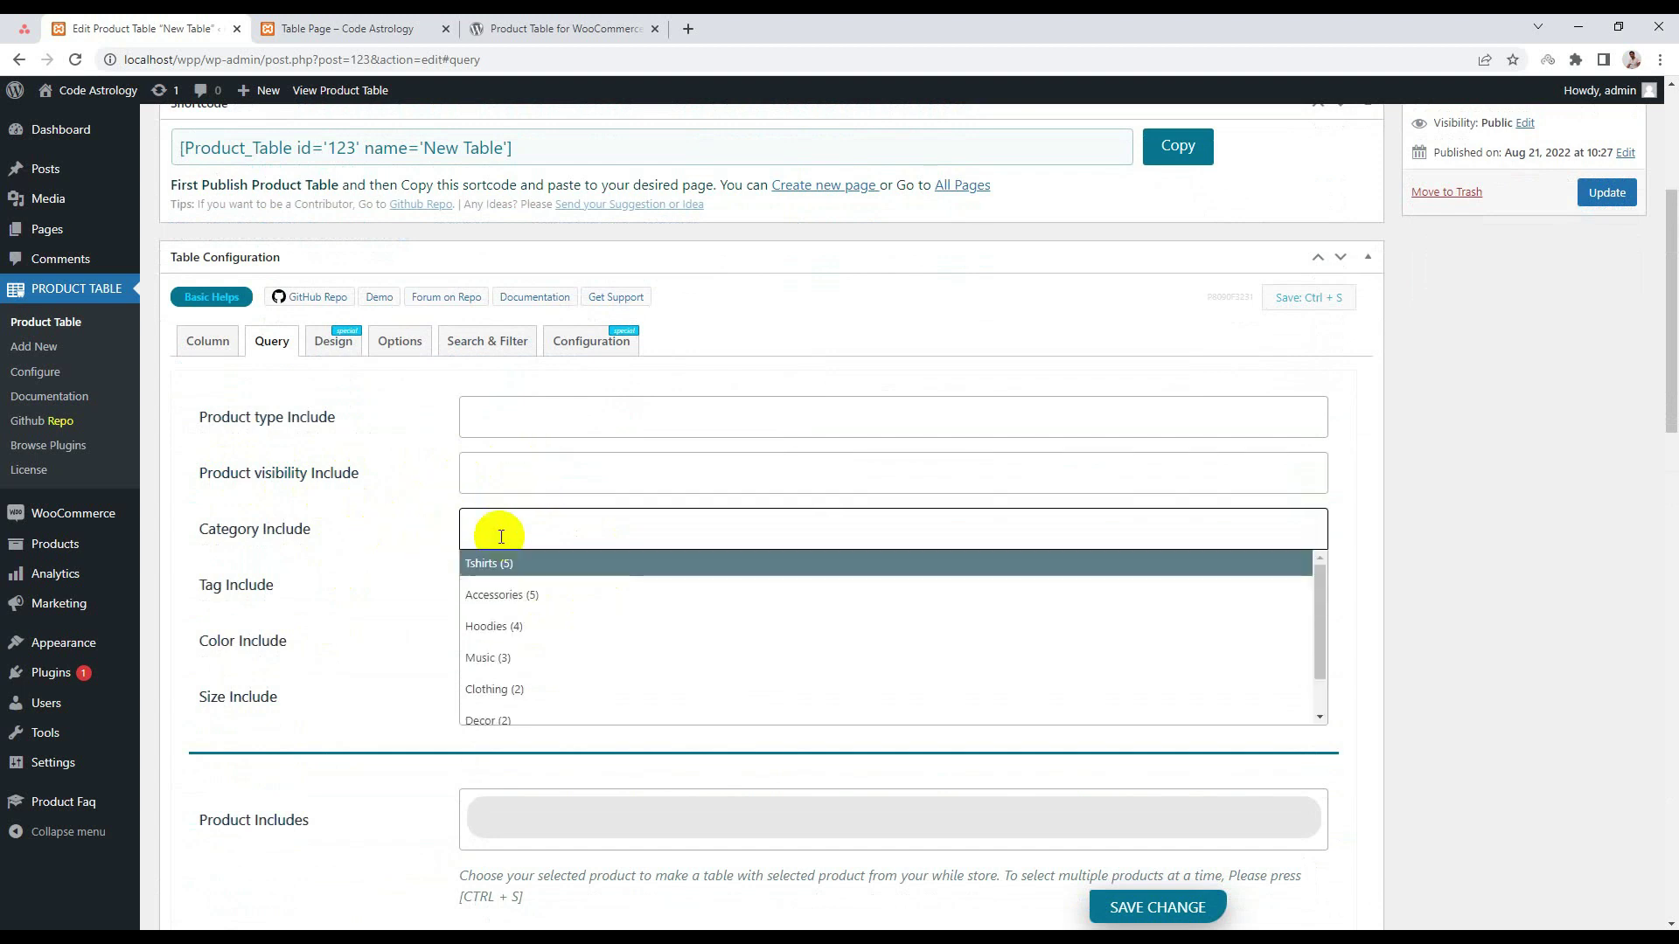
{"action": "left_click", "coordinate": [501, 536]}
{"action": "left_click", "coordinate": [489, 591]}
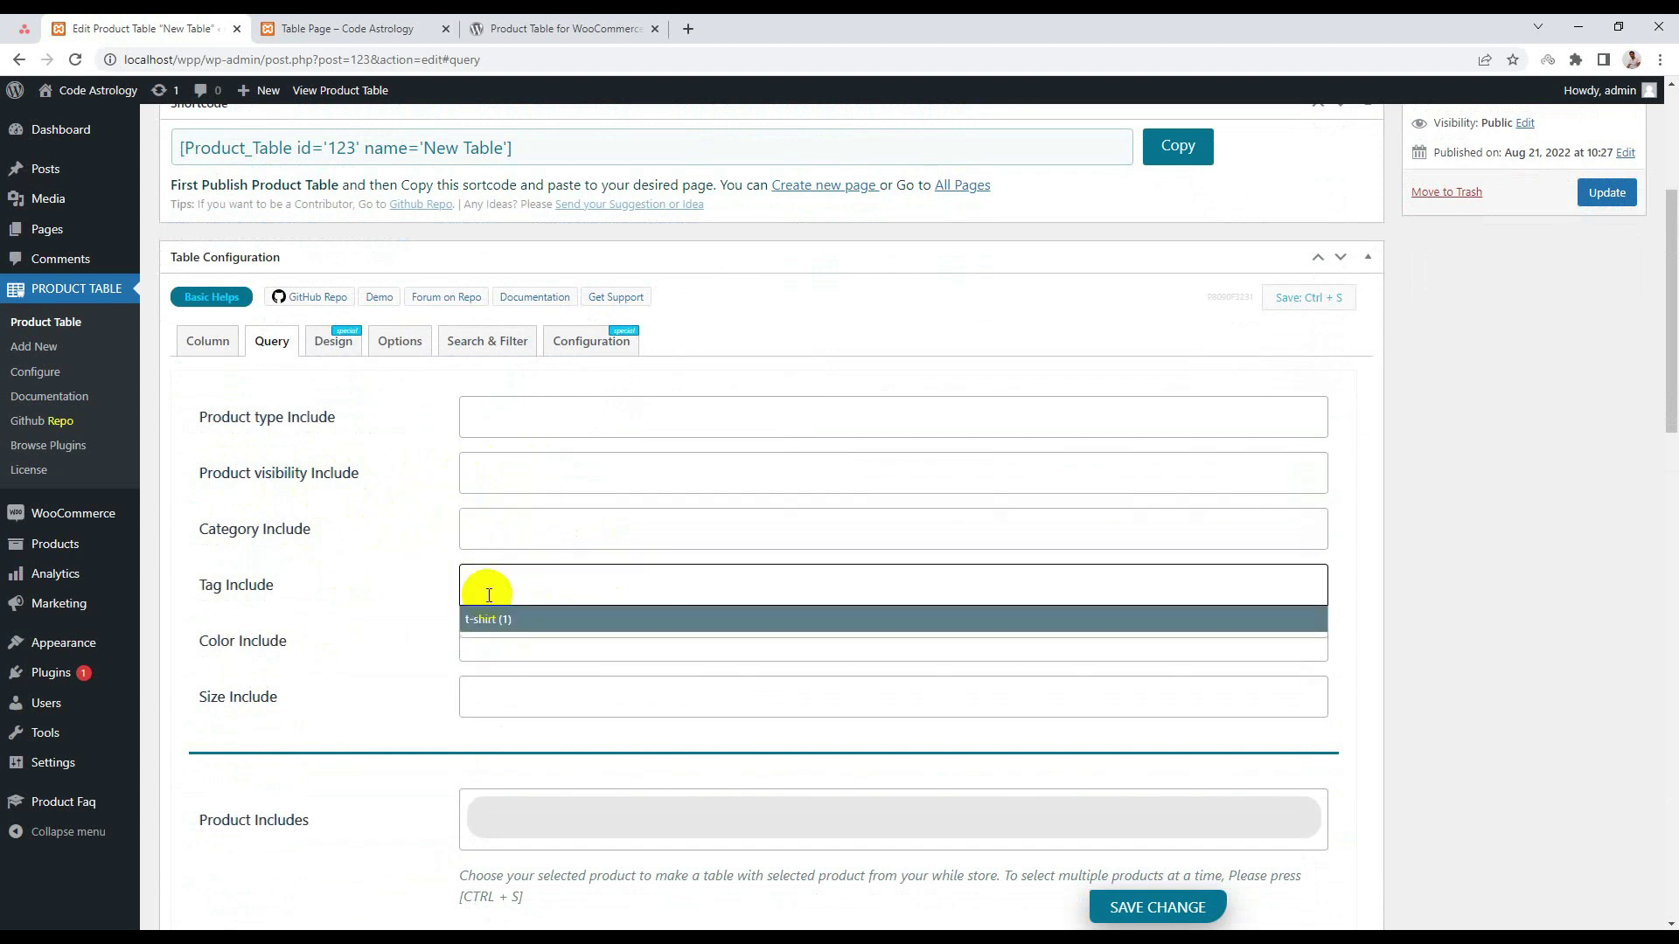
{"action": "left_click", "coordinate": [491, 652]}
{"action": "scroll", "coordinate": [529, 594], "scroll_direction": "down", "scroll_amount": 2}
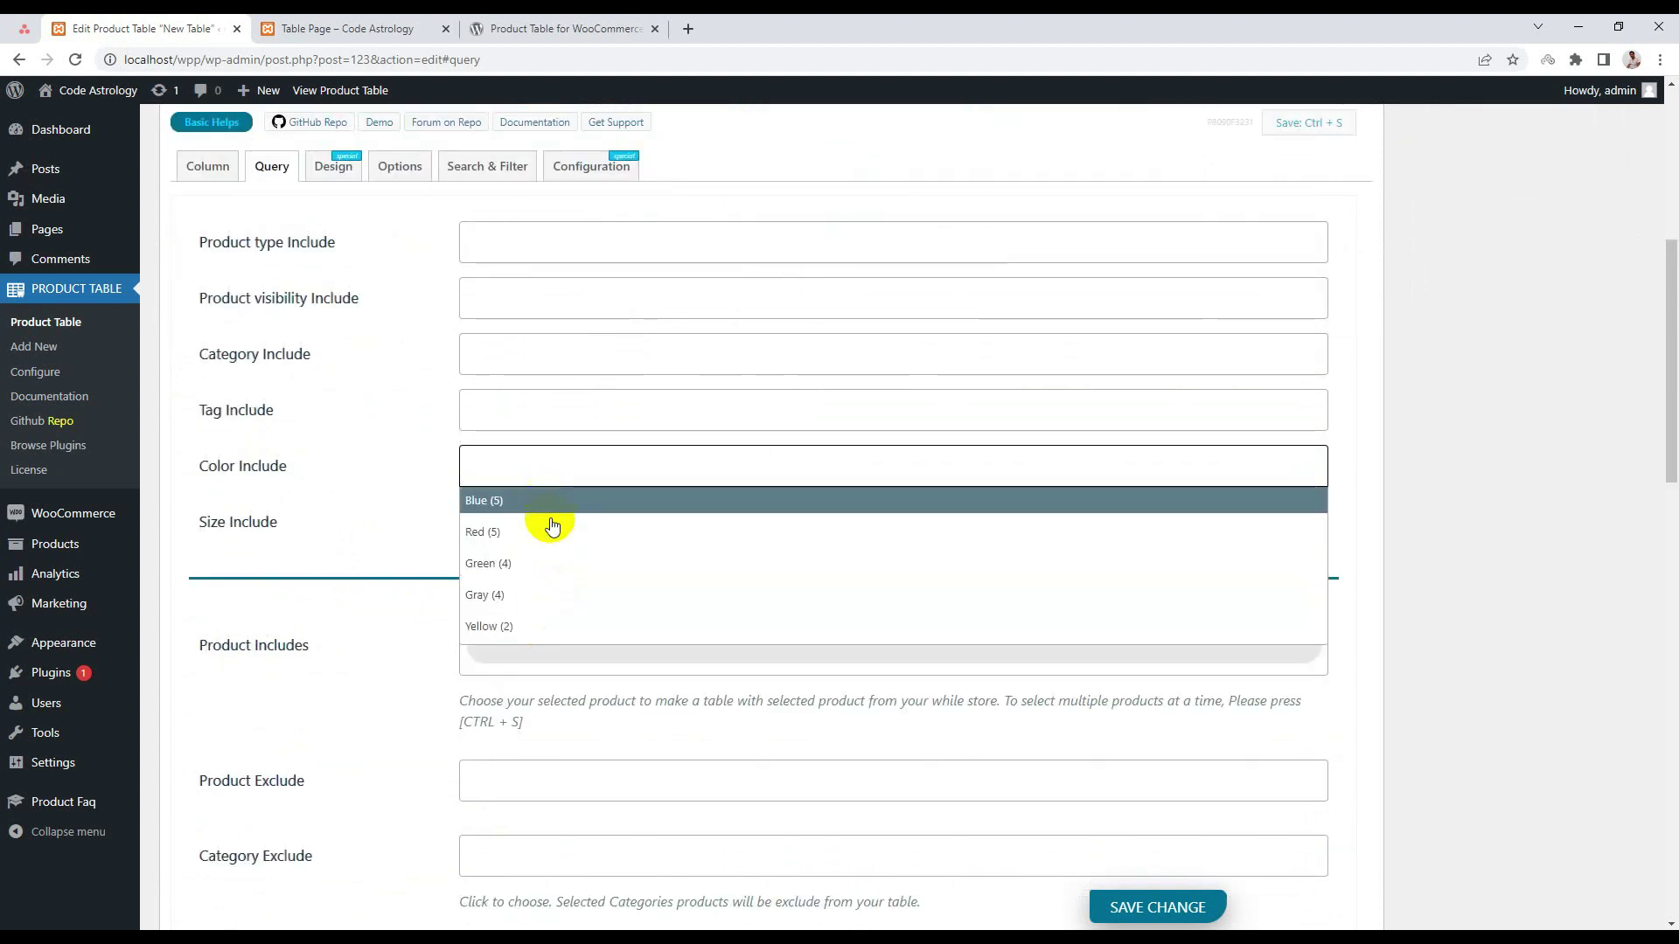
{"action": "left_click", "coordinate": [339, 497]}
{"action": "scroll", "coordinate": [423, 513], "scroll_direction": "down", "scroll_amount": 1}
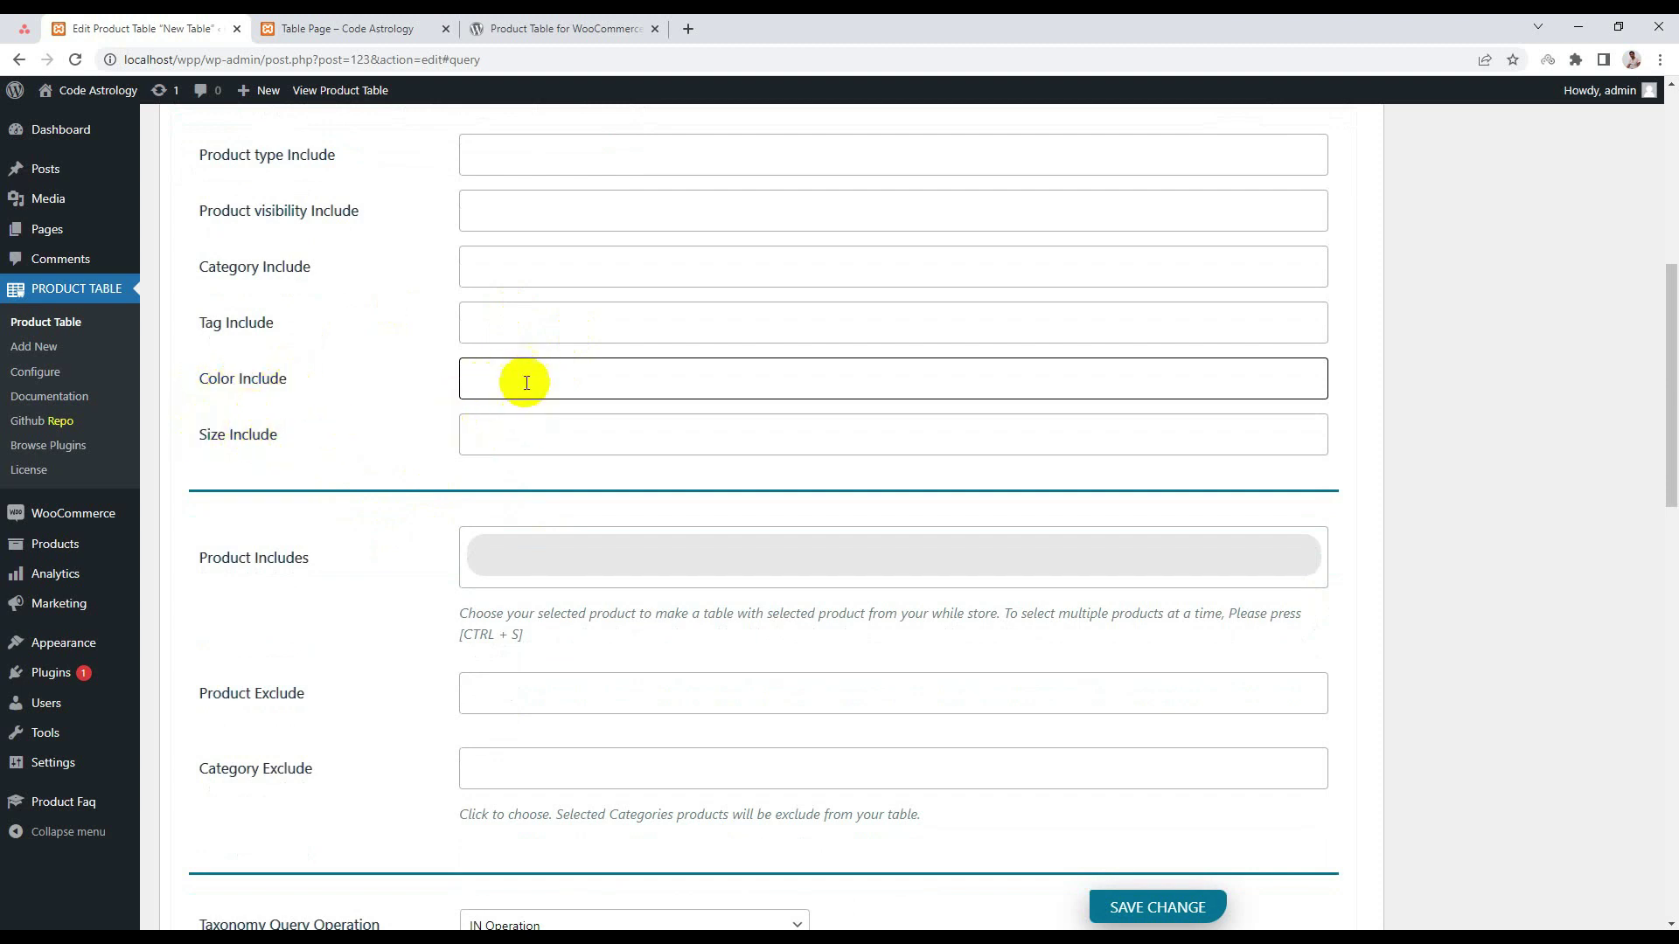
{"action": "scroll", "coordinate": [420, 428], "scroll_direction": "up", "scroll_amount": 1}
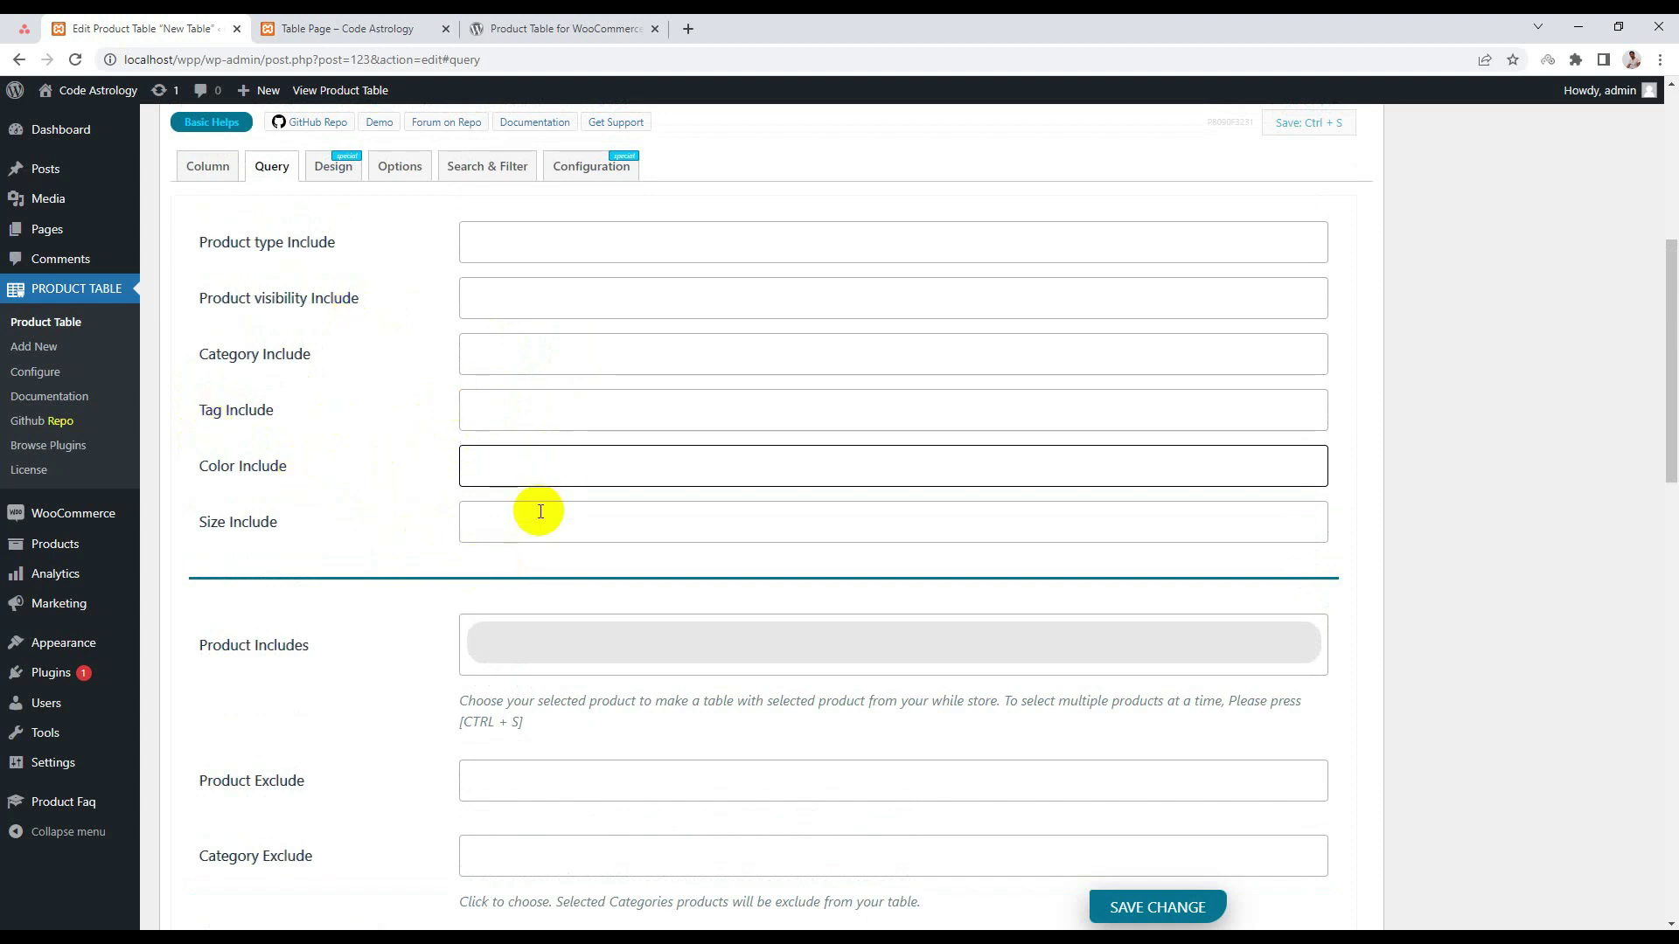
Find Hoodie with Logo by searching for "hoo", add it to Product Includes and save the product table.
{"action": "scroll", "coordinate": [538, 511], "scroll_direction": "down", "scroll_amount": 2}
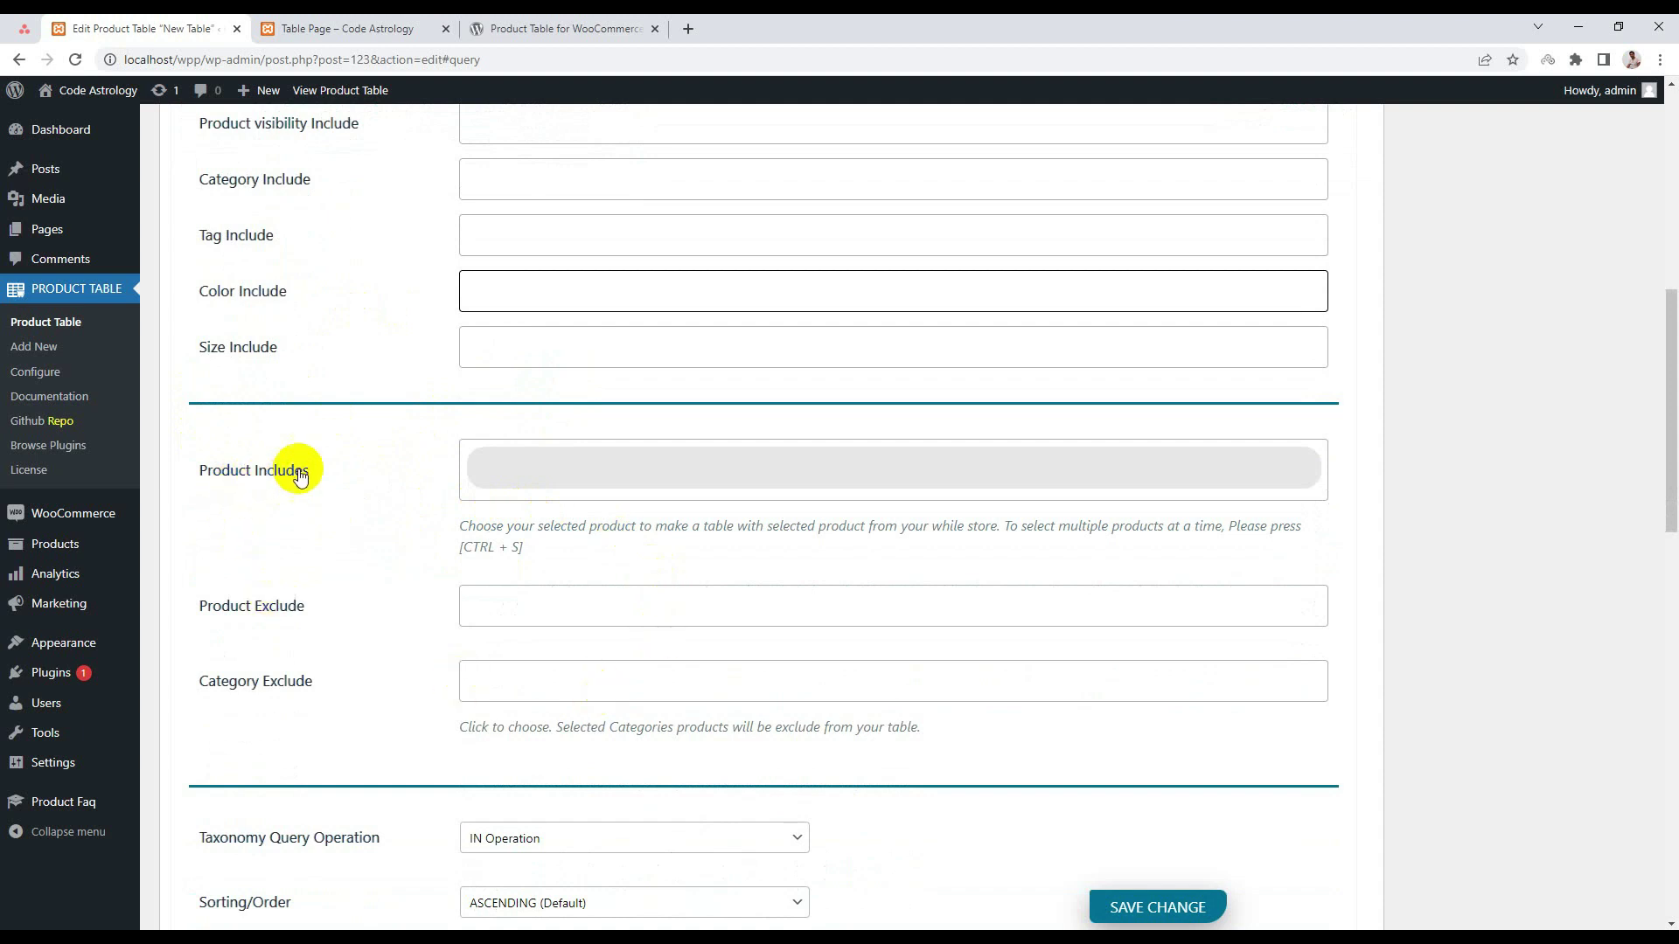
{"action": "left_click", "coordinate": [504, 465]}
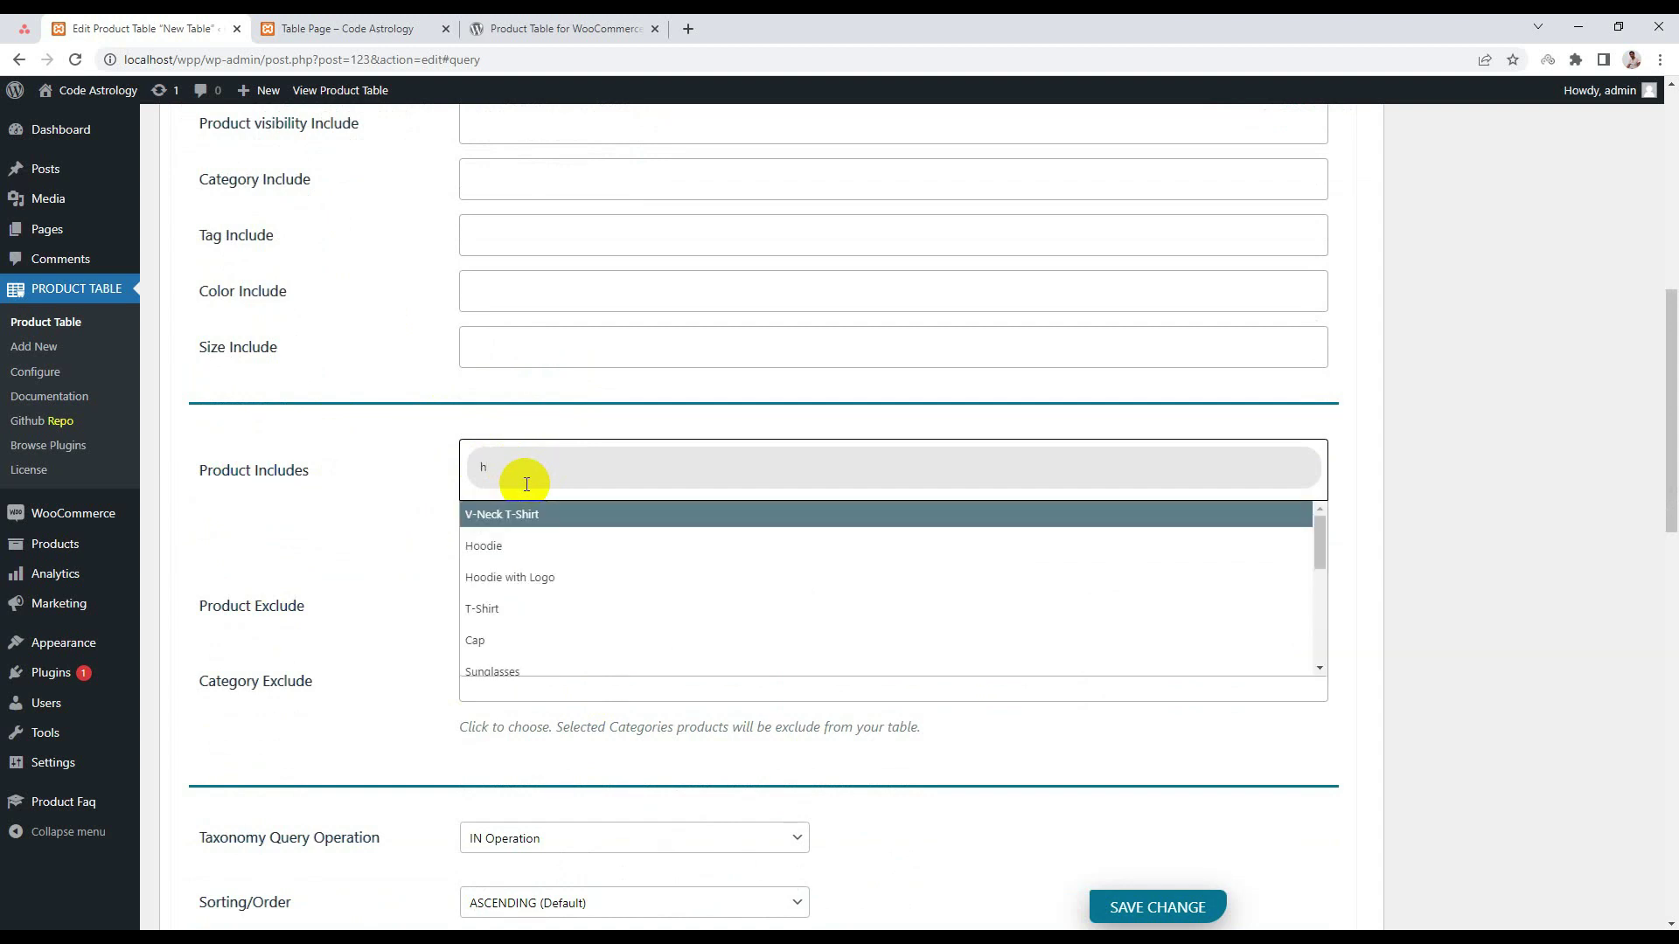
{"action": "type", "text": "hoo"}
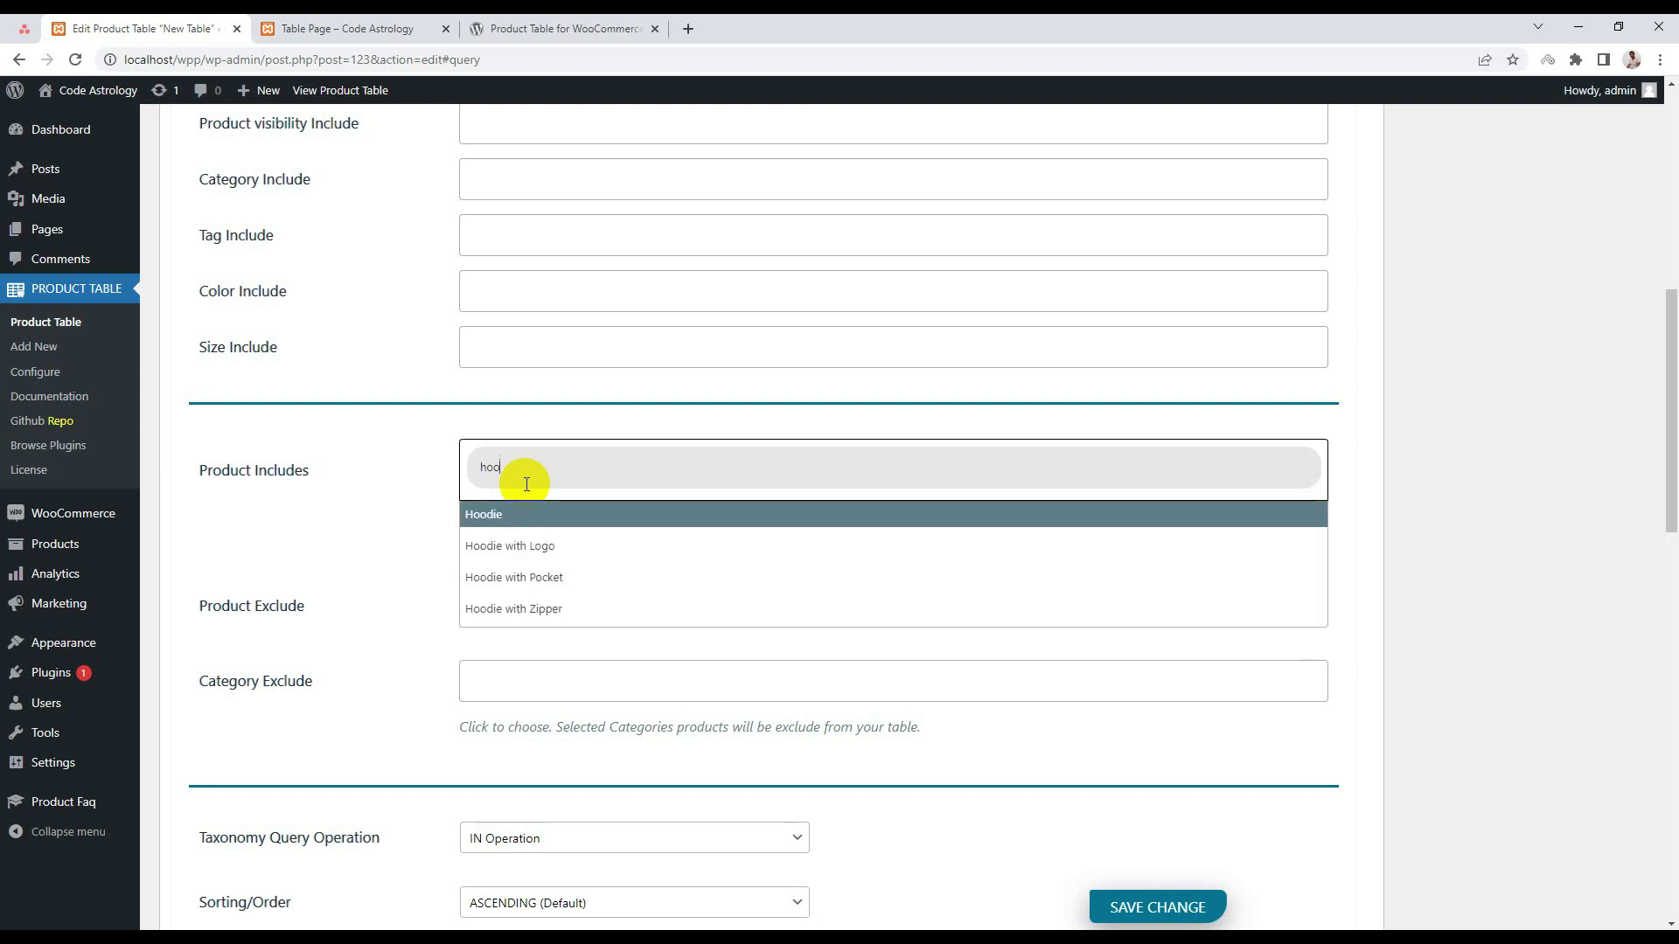
{"action": "left_click", "coordinate": [556, 544]}
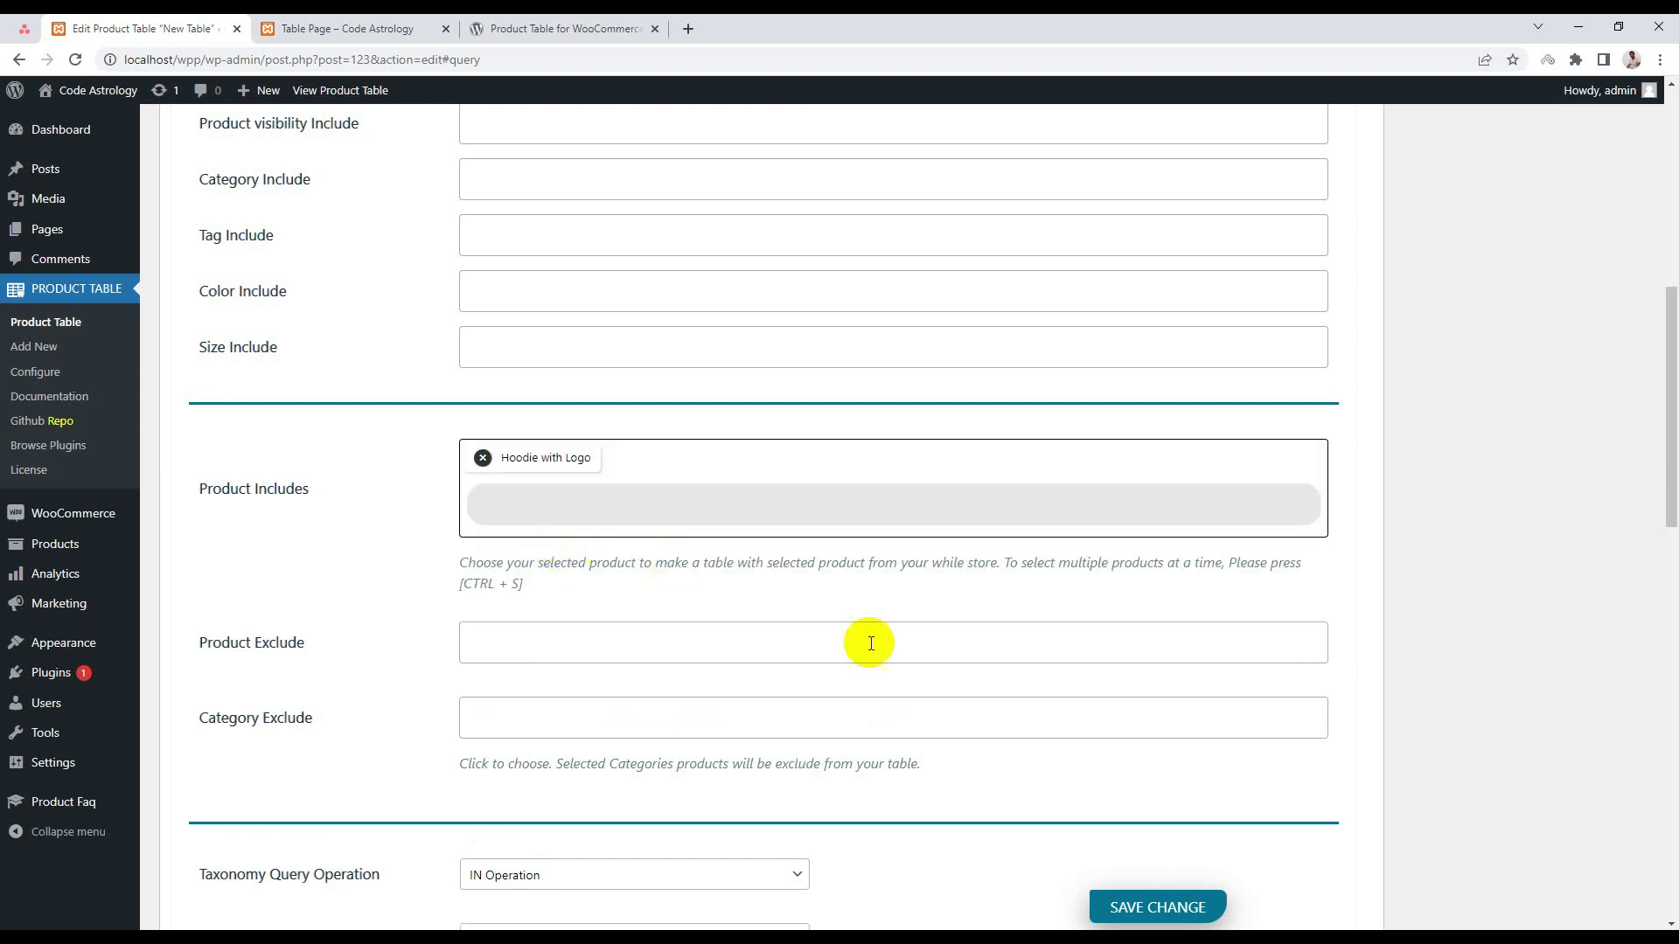
{"action": "left_click", "coordinate": [1141, 905]}
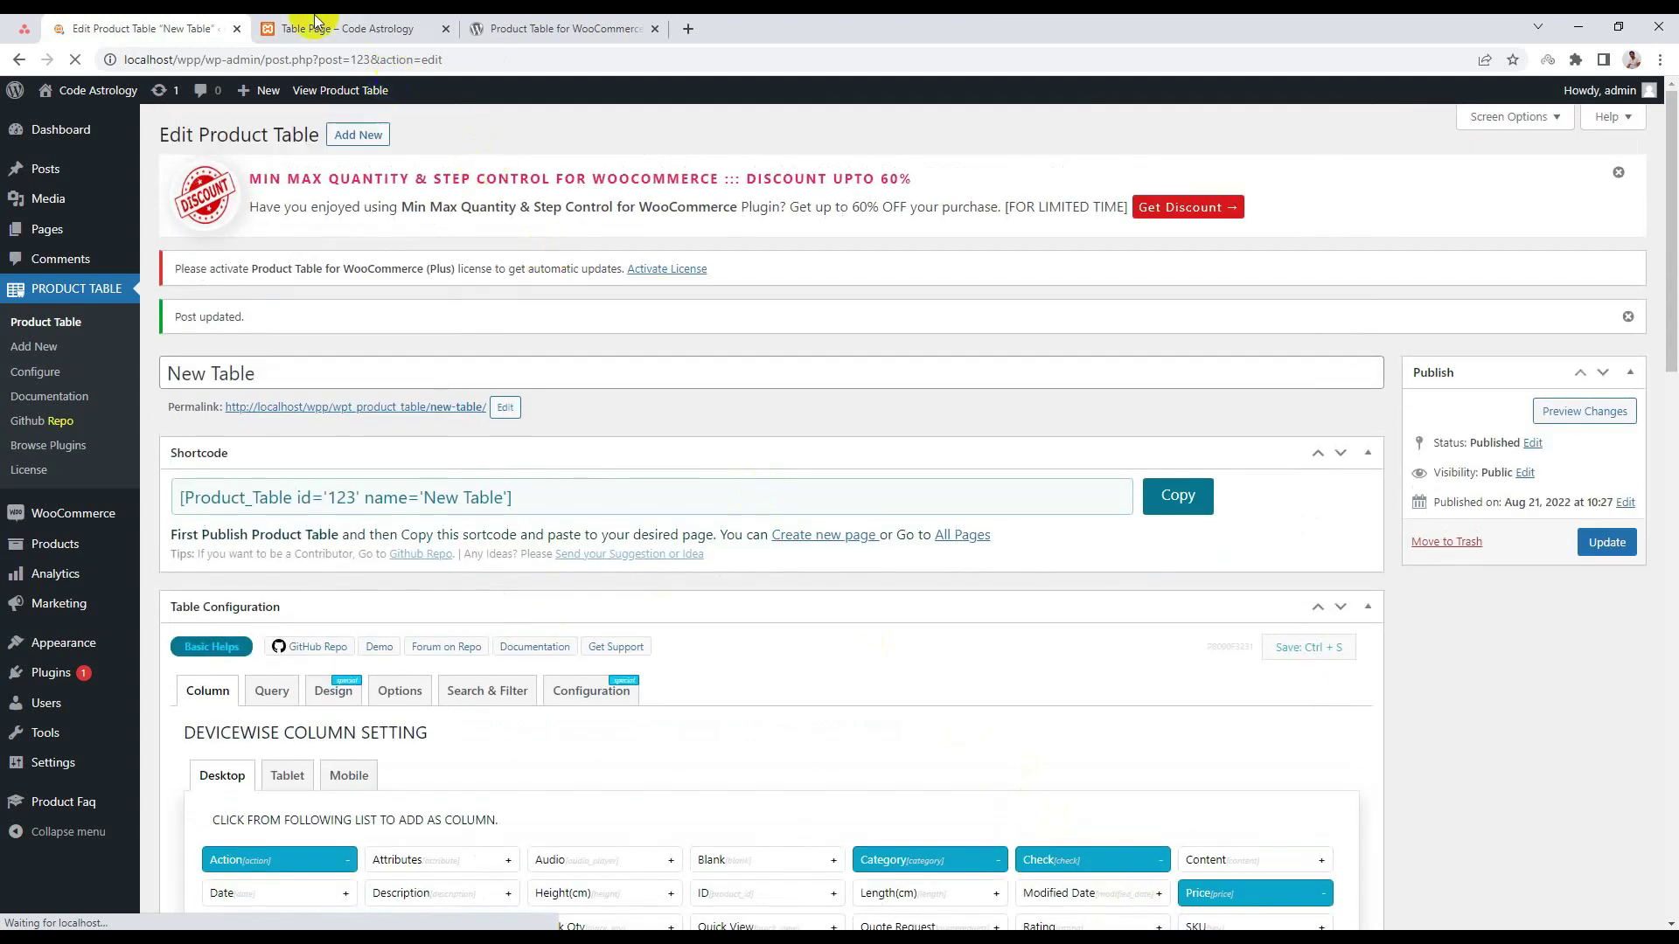
Reload the live Table Page and check which products the table lists.
{"action": "left_click", "coordinate": [336, 28]}
{"action": "right_click", "coordinate": [197, 307]}
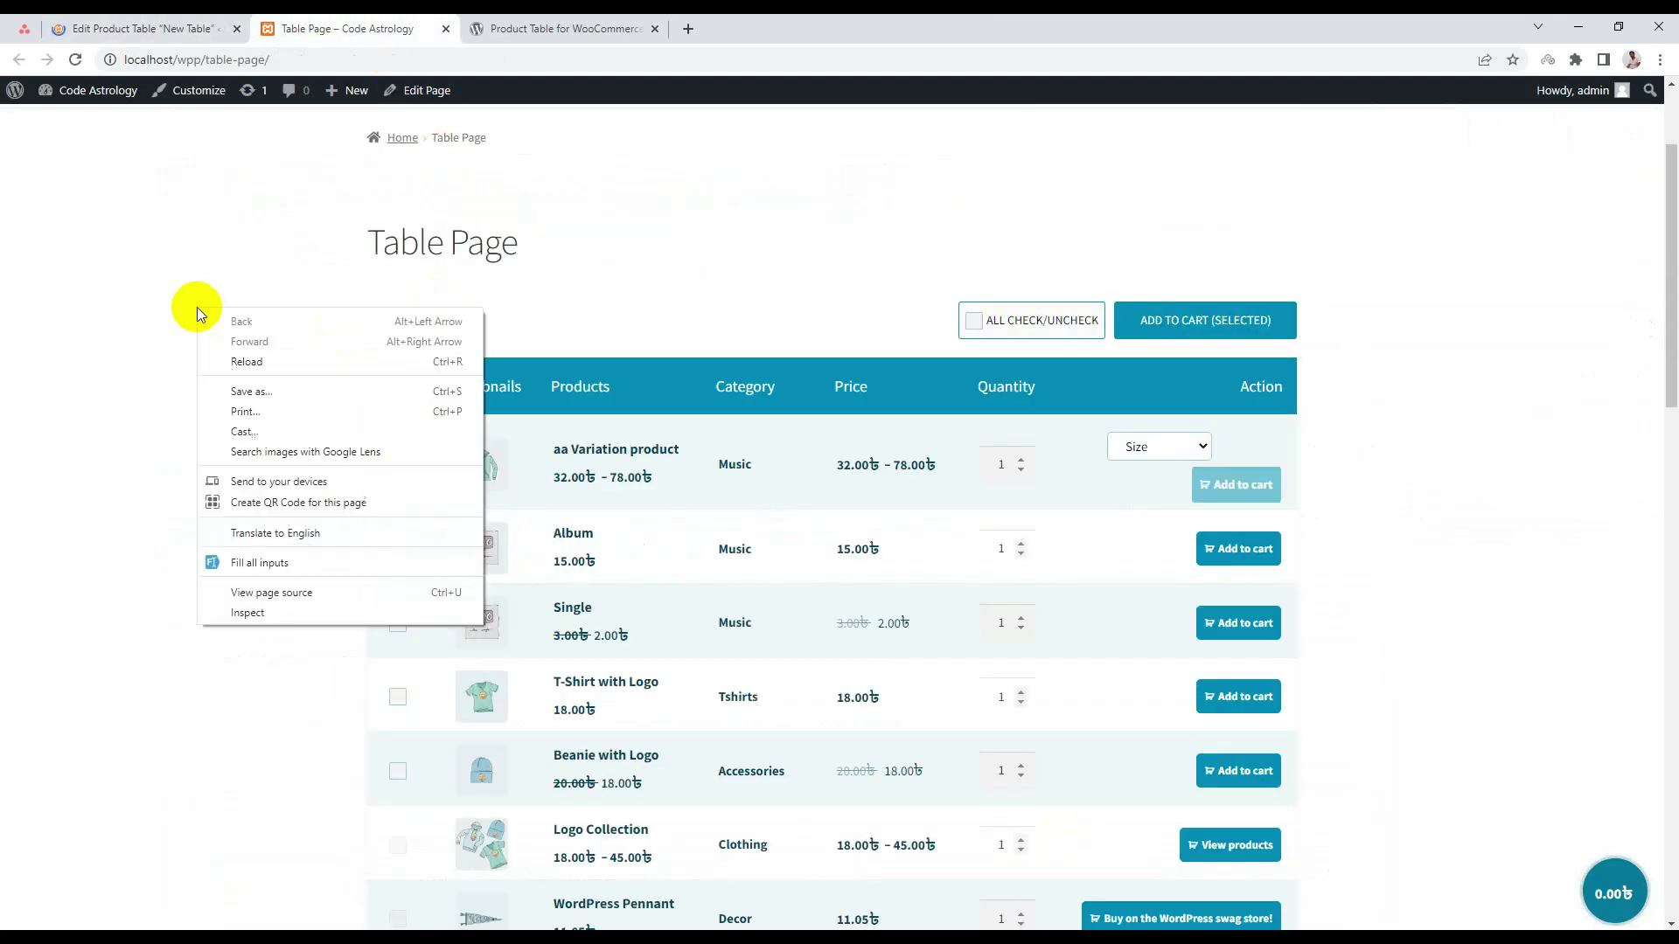
{"action": "left_click", "coordinate": [213, 361]}
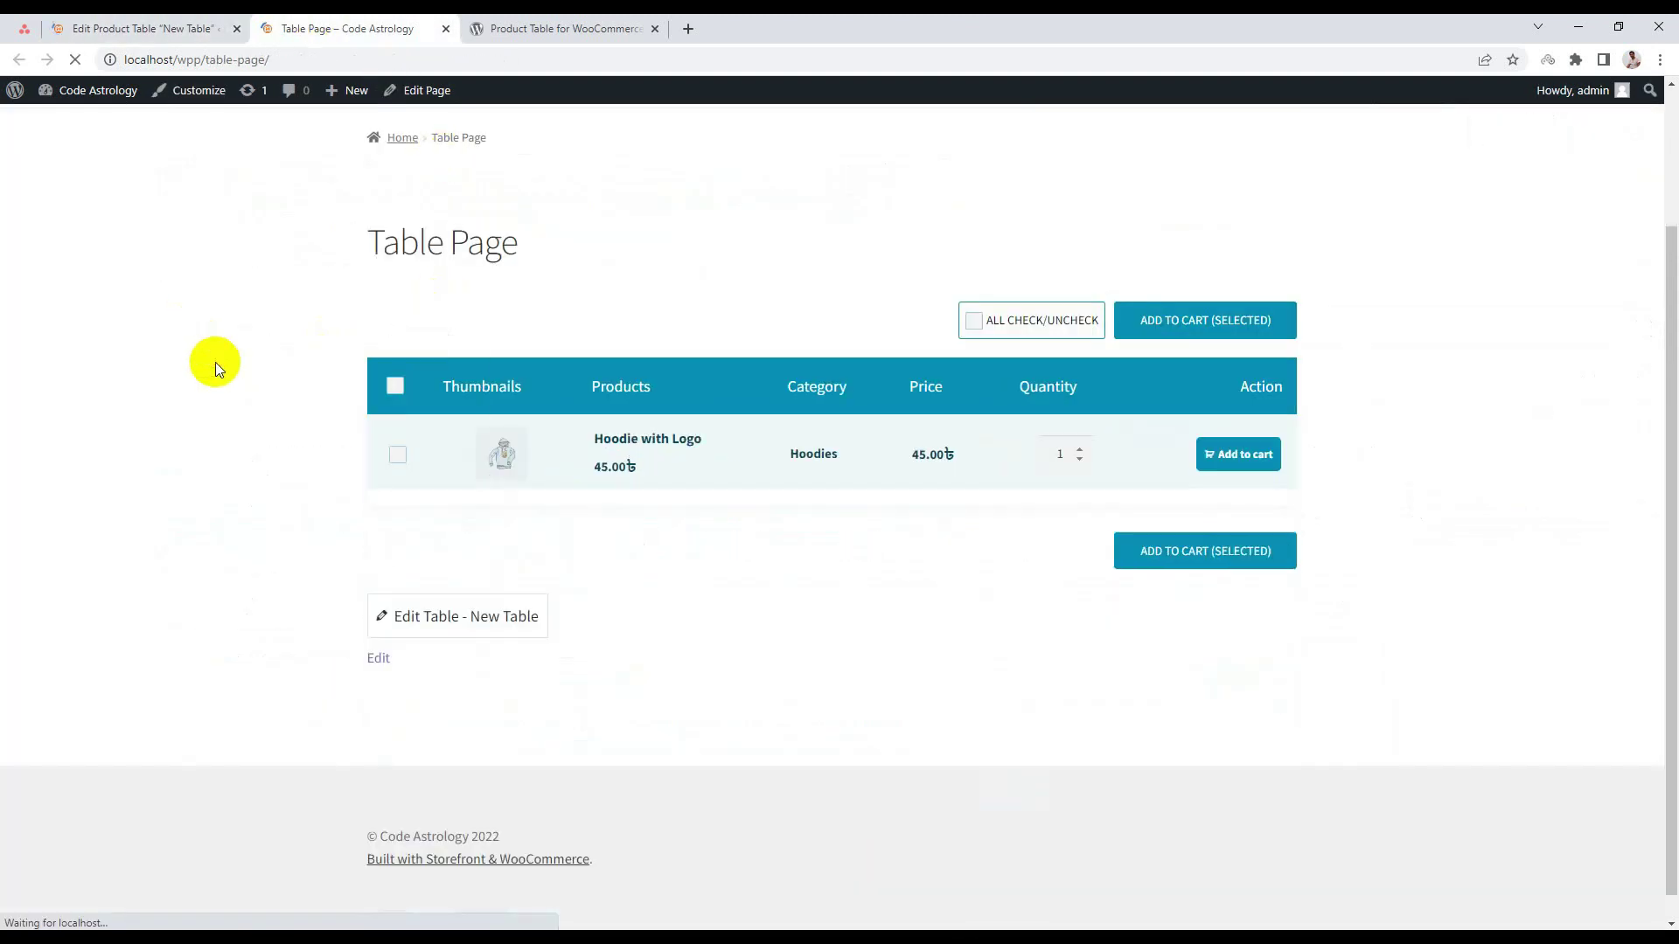
Return to the New Table editor's query settings and remove Hoodie with Logo from Product Includes.
{"action": "left_click", "coordinate": [127, 25]}
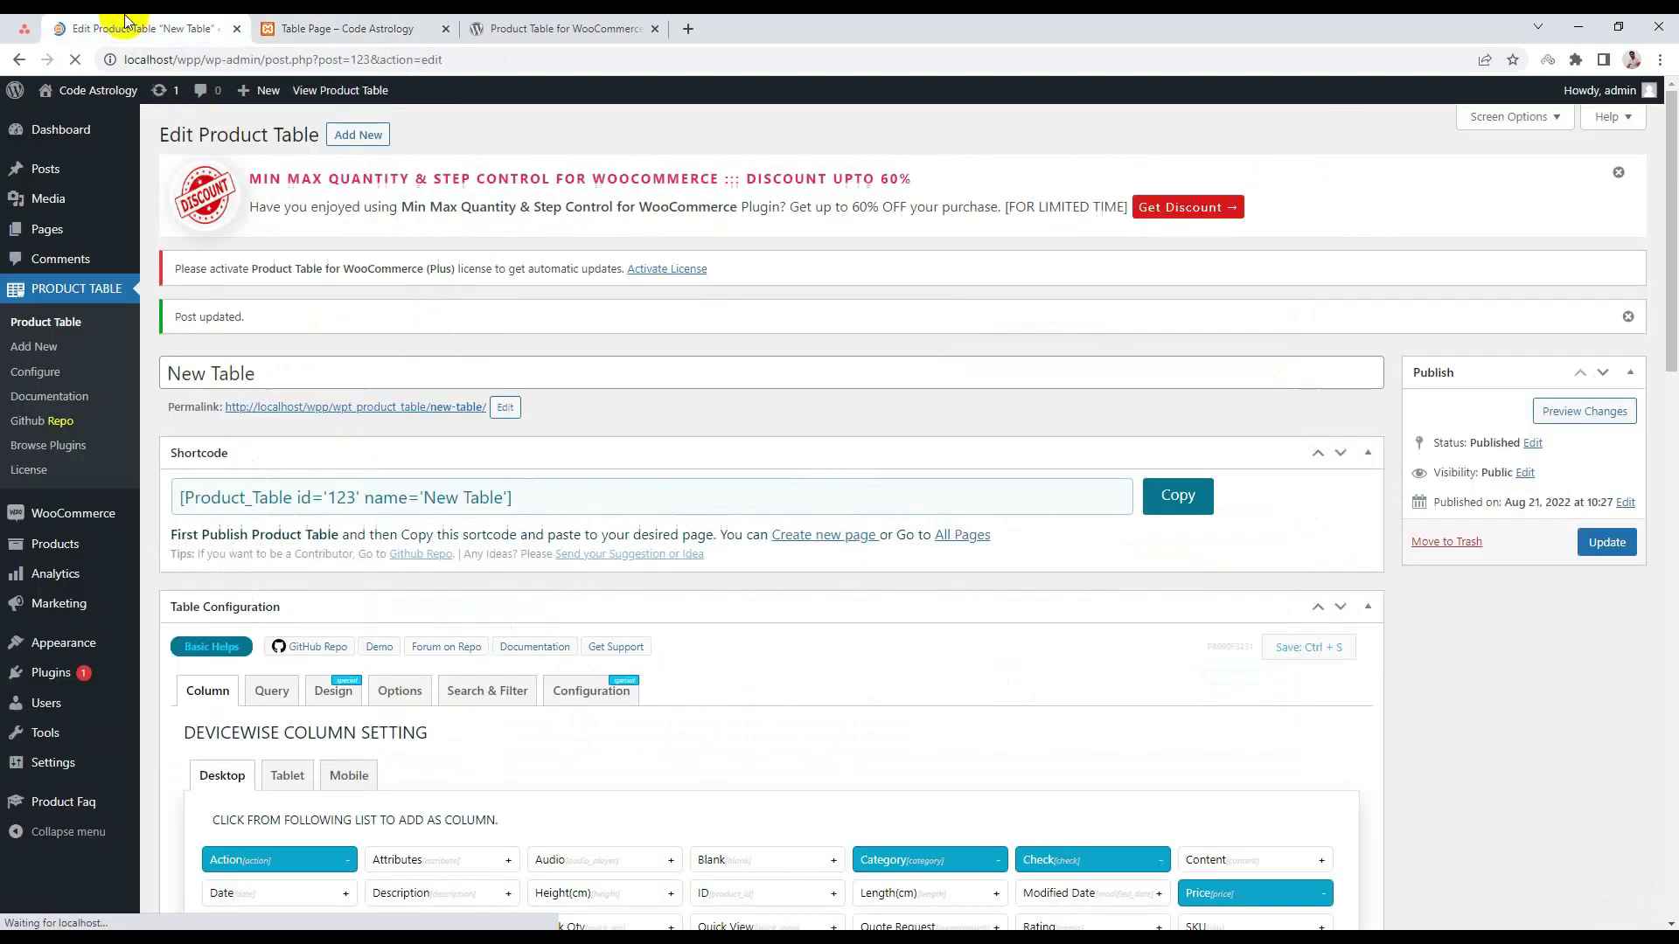
{"action": "scroll", "coordinate": [390, 515], "scroll_direction": "down", "scroll_amount": 5}
{"action": "left_click", "coordinate": [260, 252]}
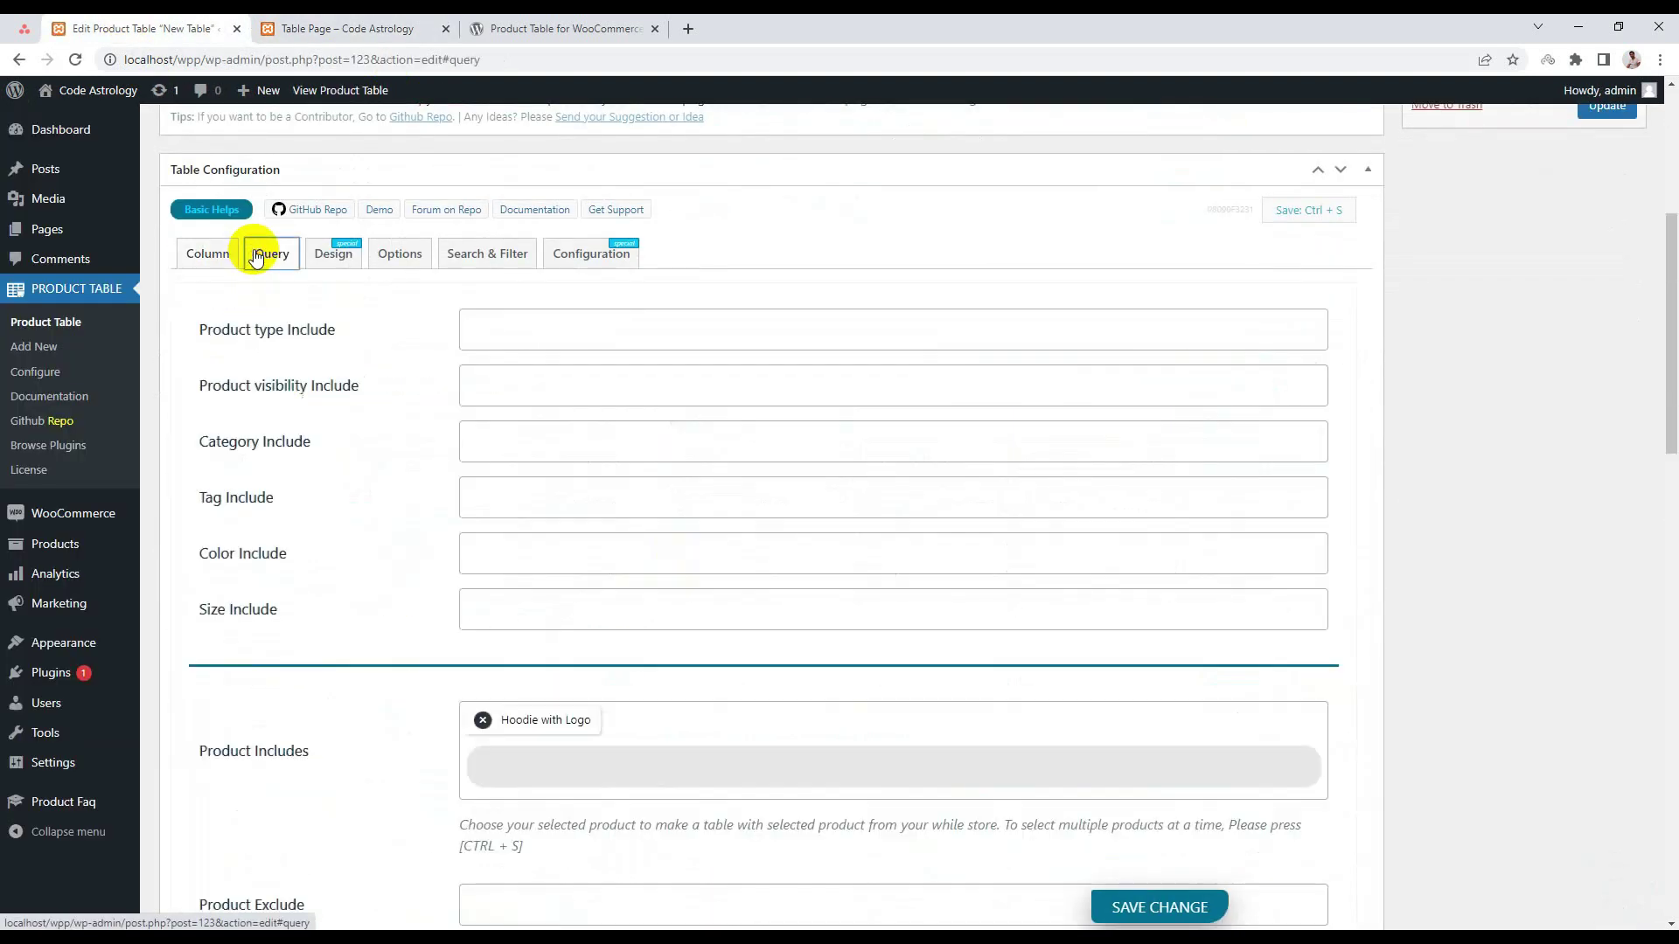
{"action": "scroll", "coordinate": [428, 475], "scroll_direction": "down", "scroll_amount": 2}
{"action": "scroll", "coordinate": [429, 475], "scroll_direction": "down", "scroll_amount": 2}
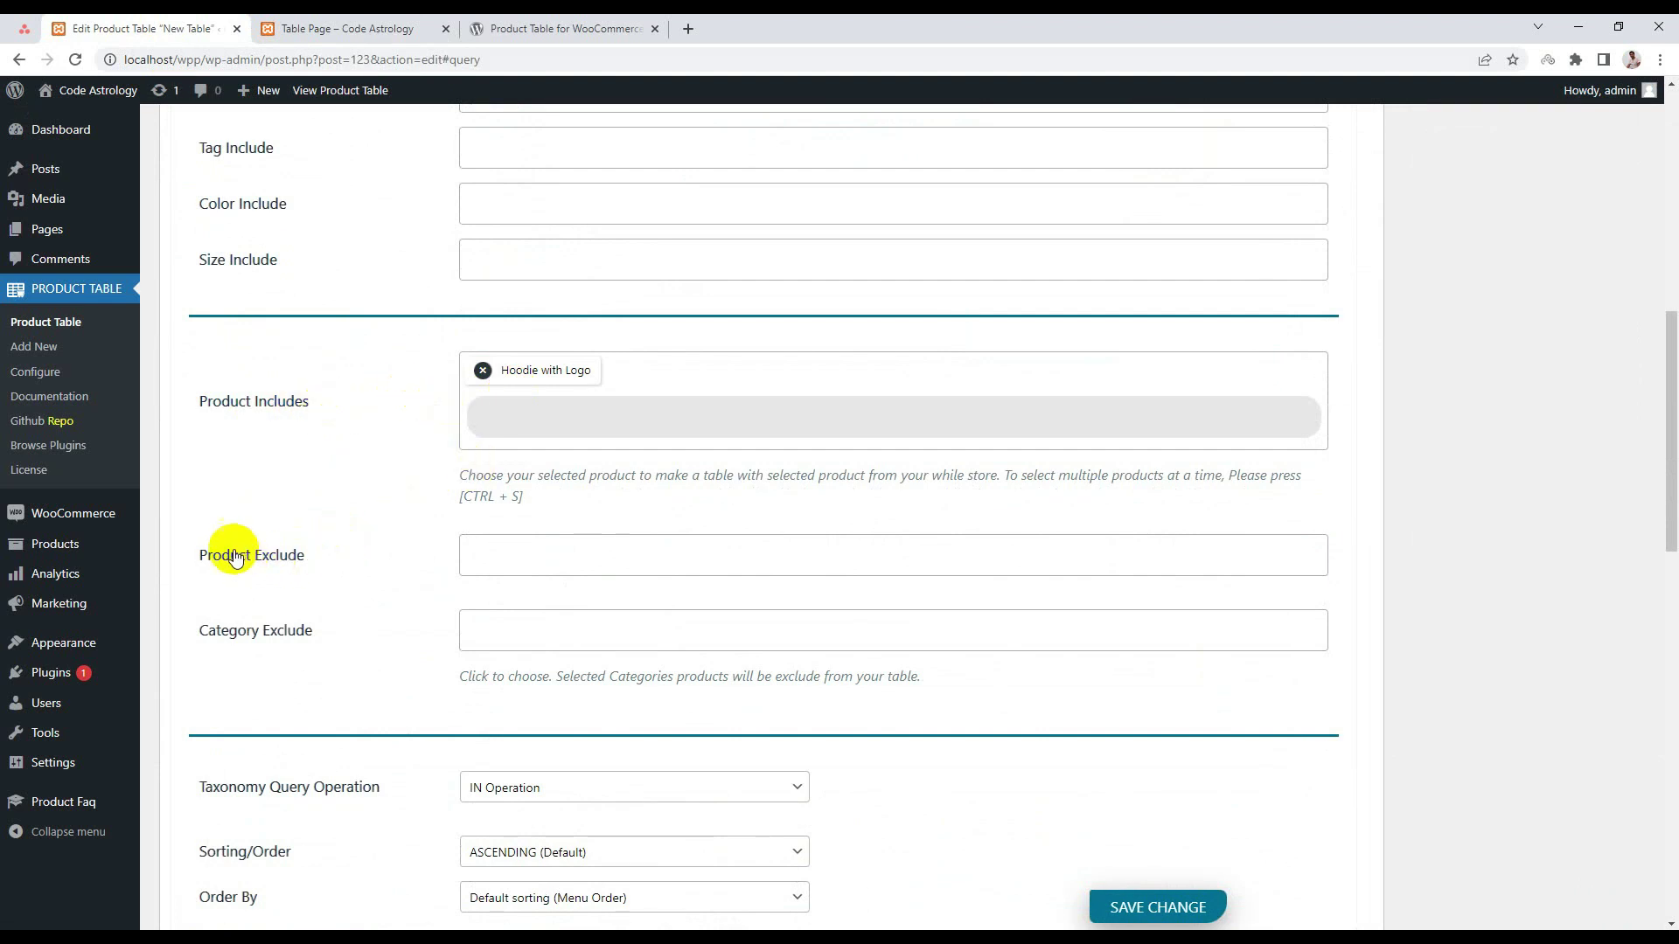
{"action": "scroll", "coordinate": [285, 564], "scroll_direction": "down", "scroll_amount": 2}
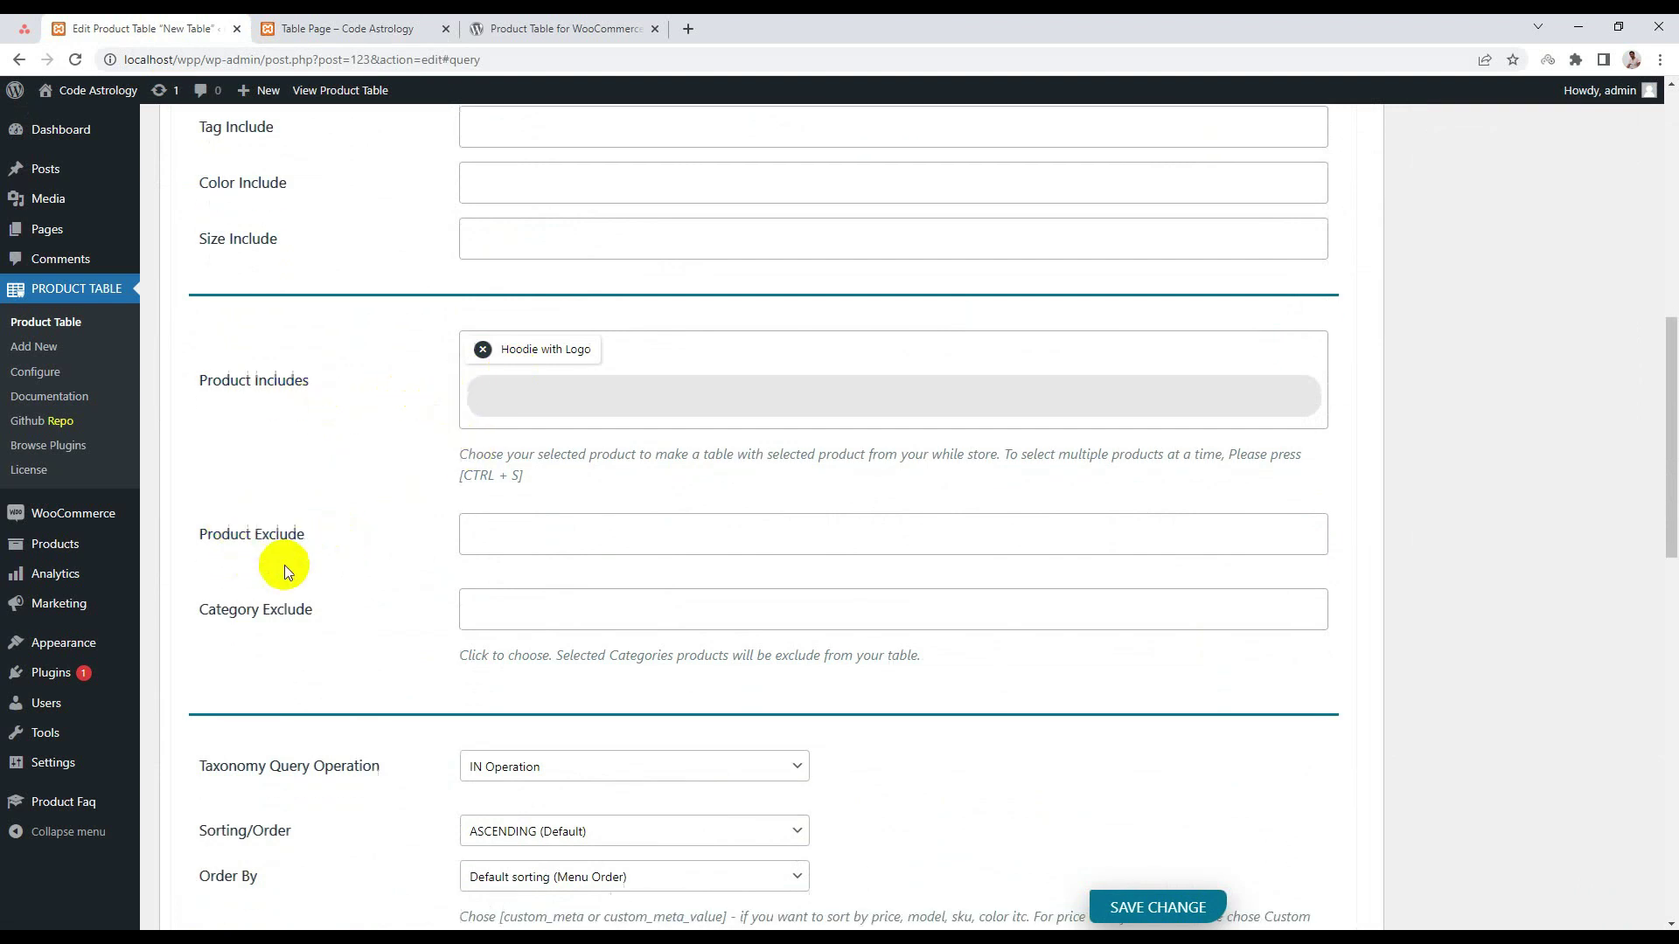
{"action": "left_click", "coordinate": [481, 195]}
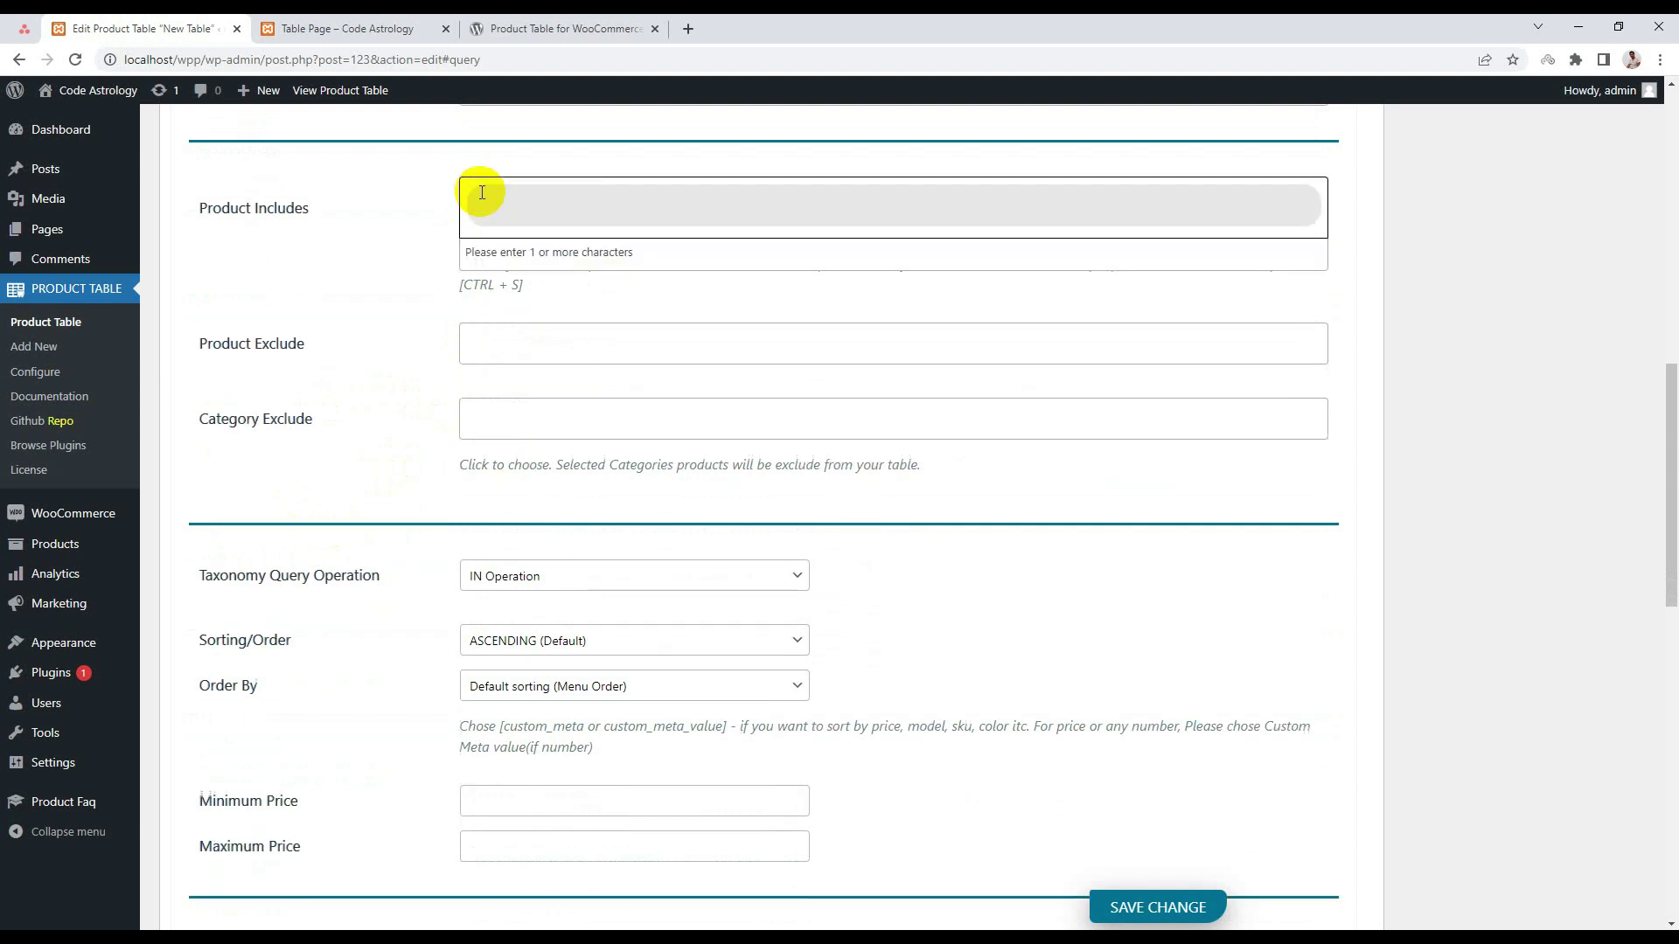
{"action": "left_click", "coordinate": [384, 207]}
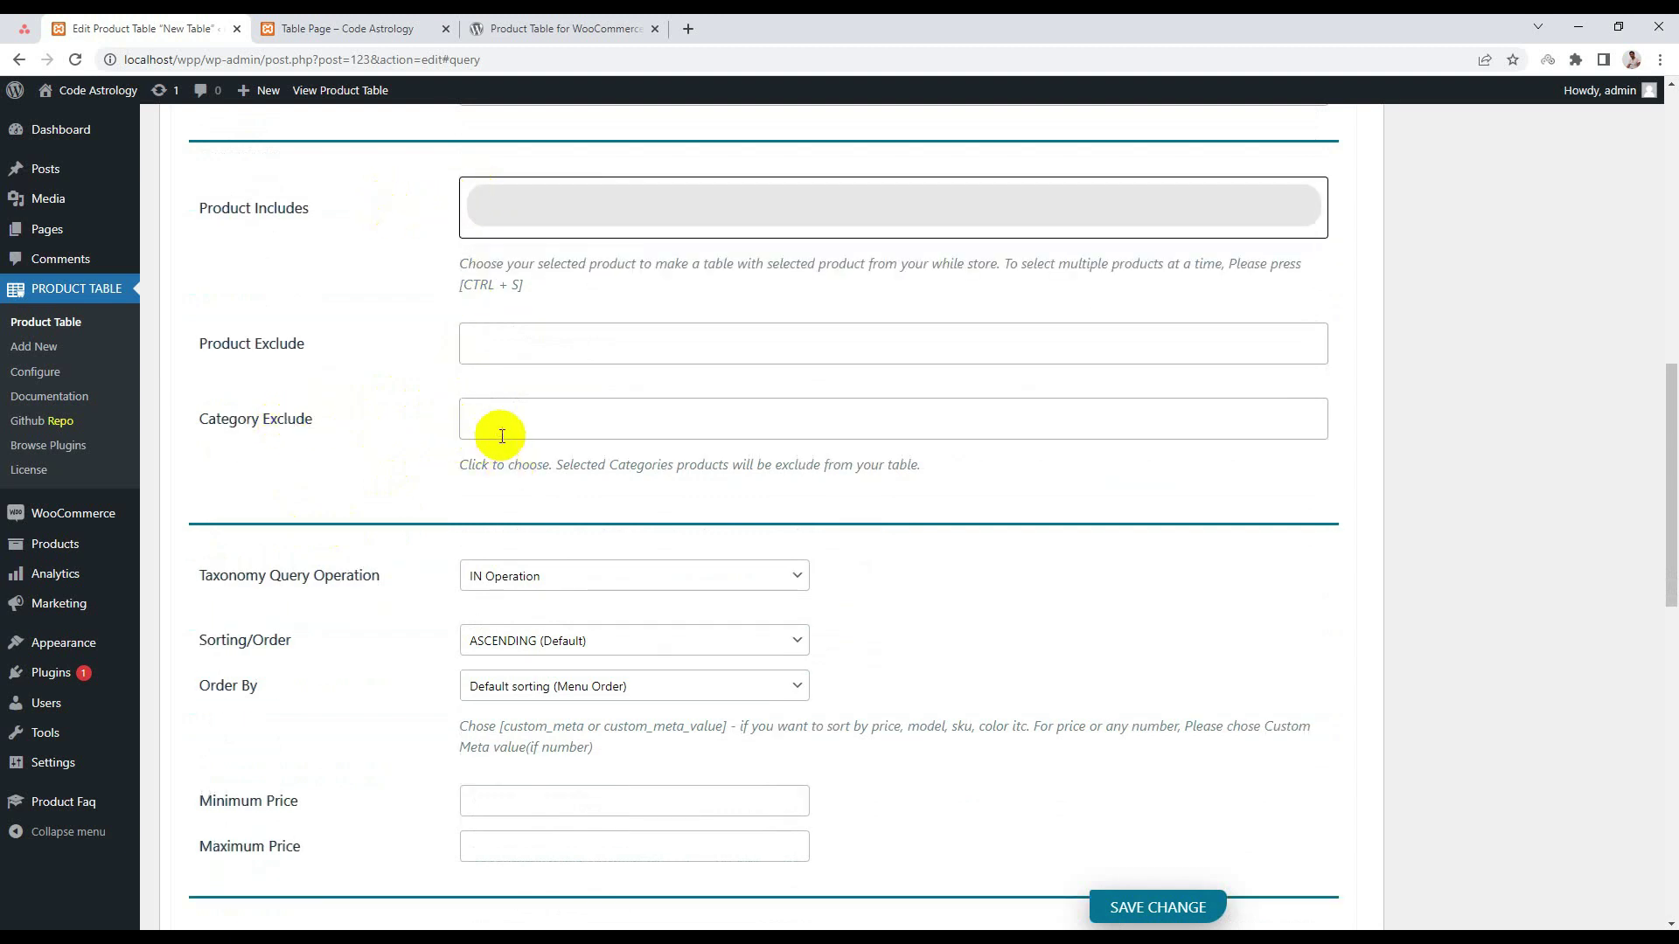
Examine the exclusion fields and the available choices for Order By in the query settings.
{"action": "scroll", "coordinate": [503, 424], "scroll_direction": "down", "scroll_amount": 2}
{"action": "scroll", "coordinate": [498, 435], "scroll_direction": "up", "scroll_amount": 2}
{"action": "scroll", "coordinate": [463, 385], "scroll_direction": "down", "scroll_amount": 1}
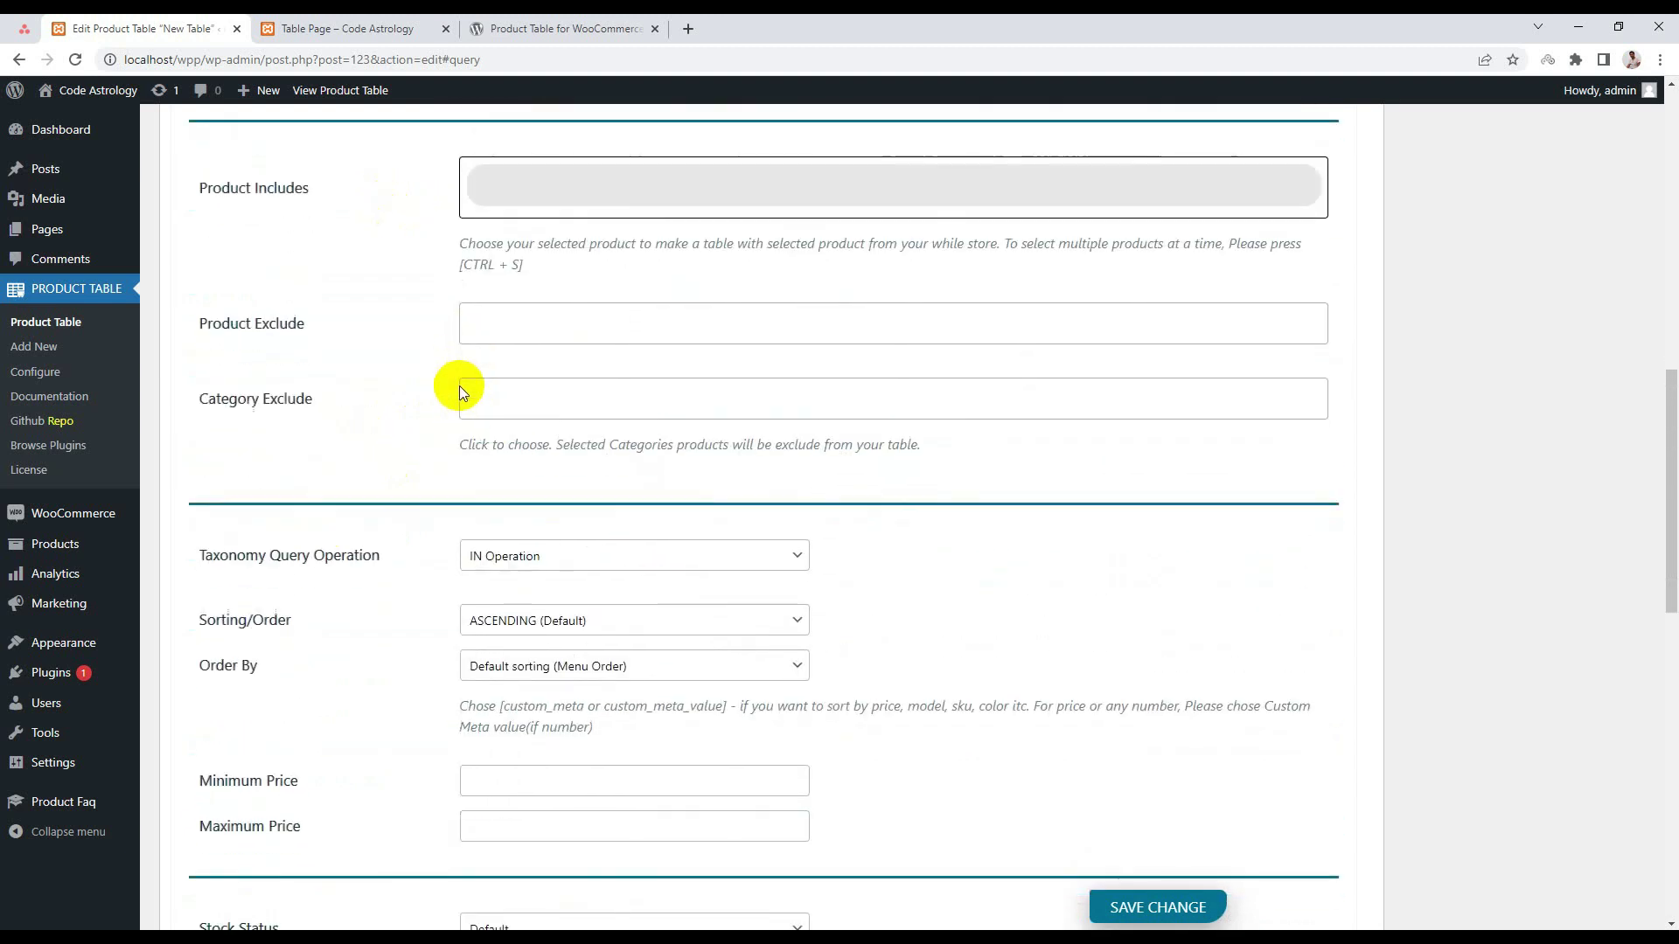
{"action": "scroll", "coordinate": [453, 402], "scroll_direction": "down", "scroll_amount": 2}
{"action": "scroll", "coordinate": [247, 416], "scroll_direction": "down", "scroll_amount": 1}
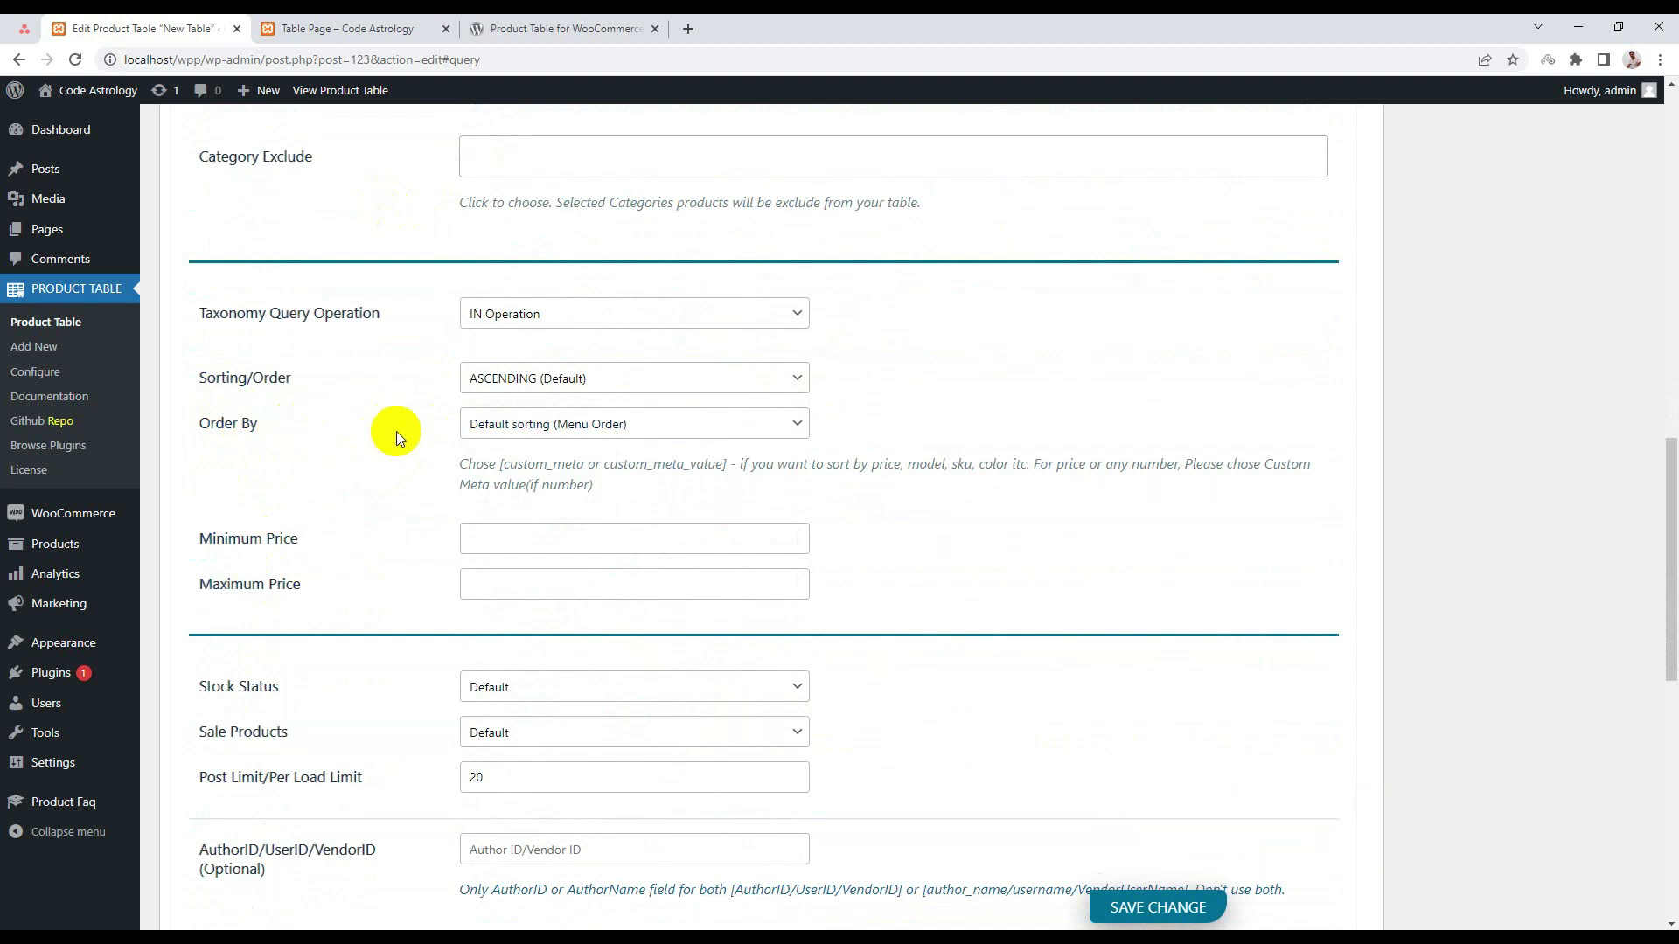
{"action": "left_click", "coordinate": [499, 434]}
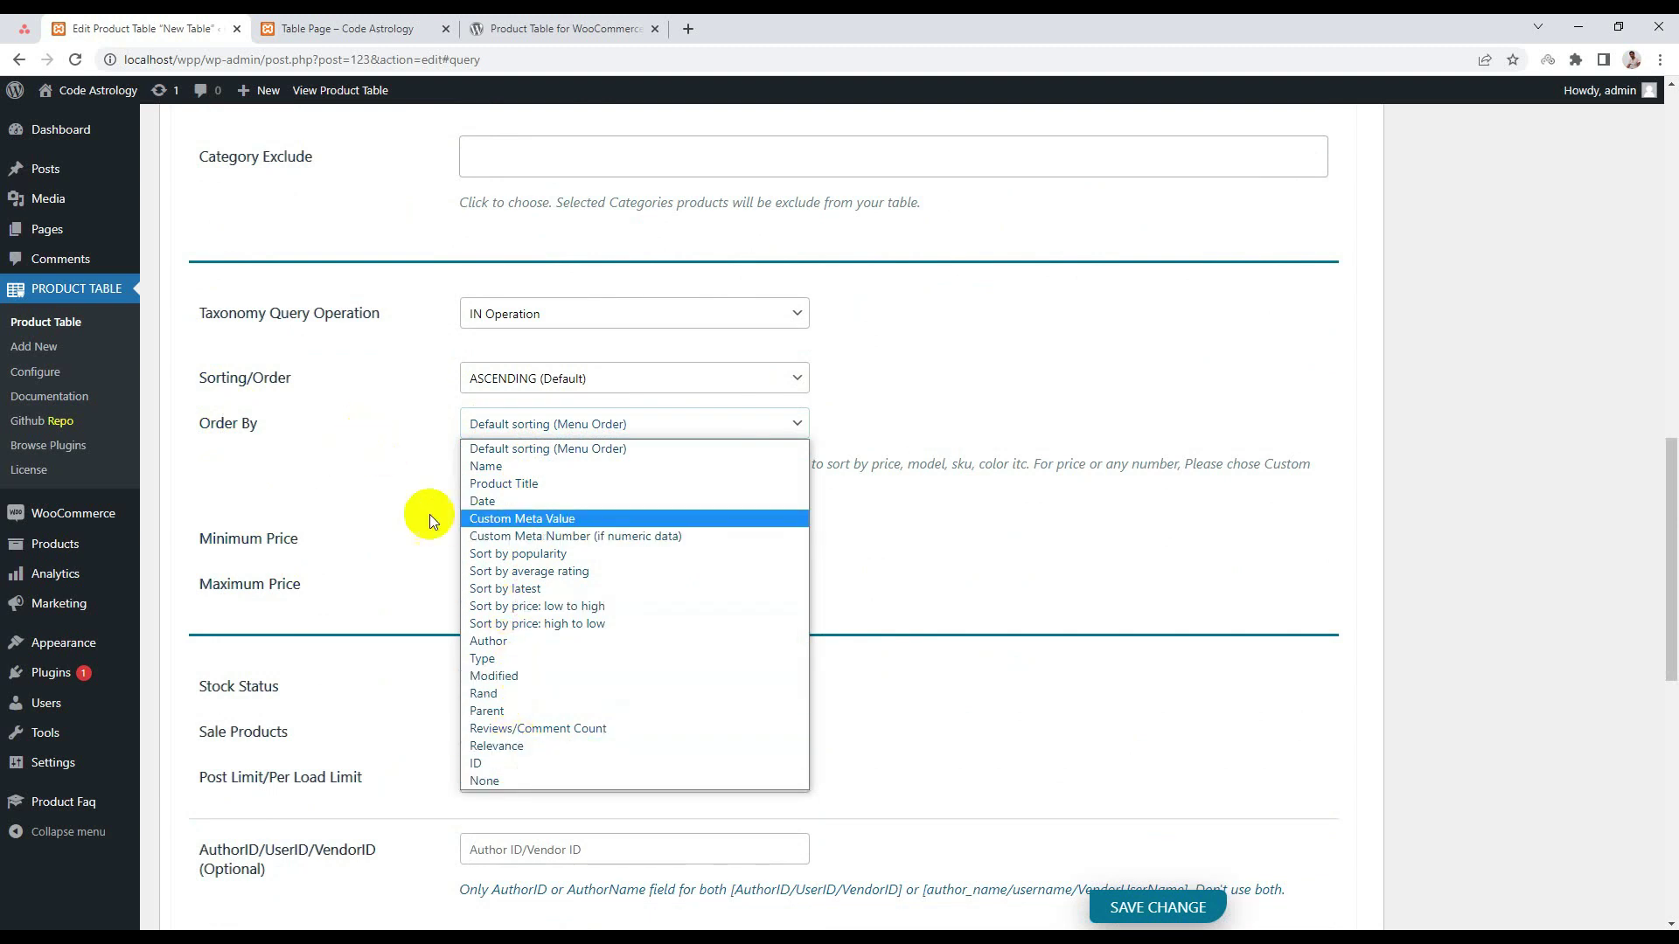
{"action": "left_click", "coordinate": [324, 455]}
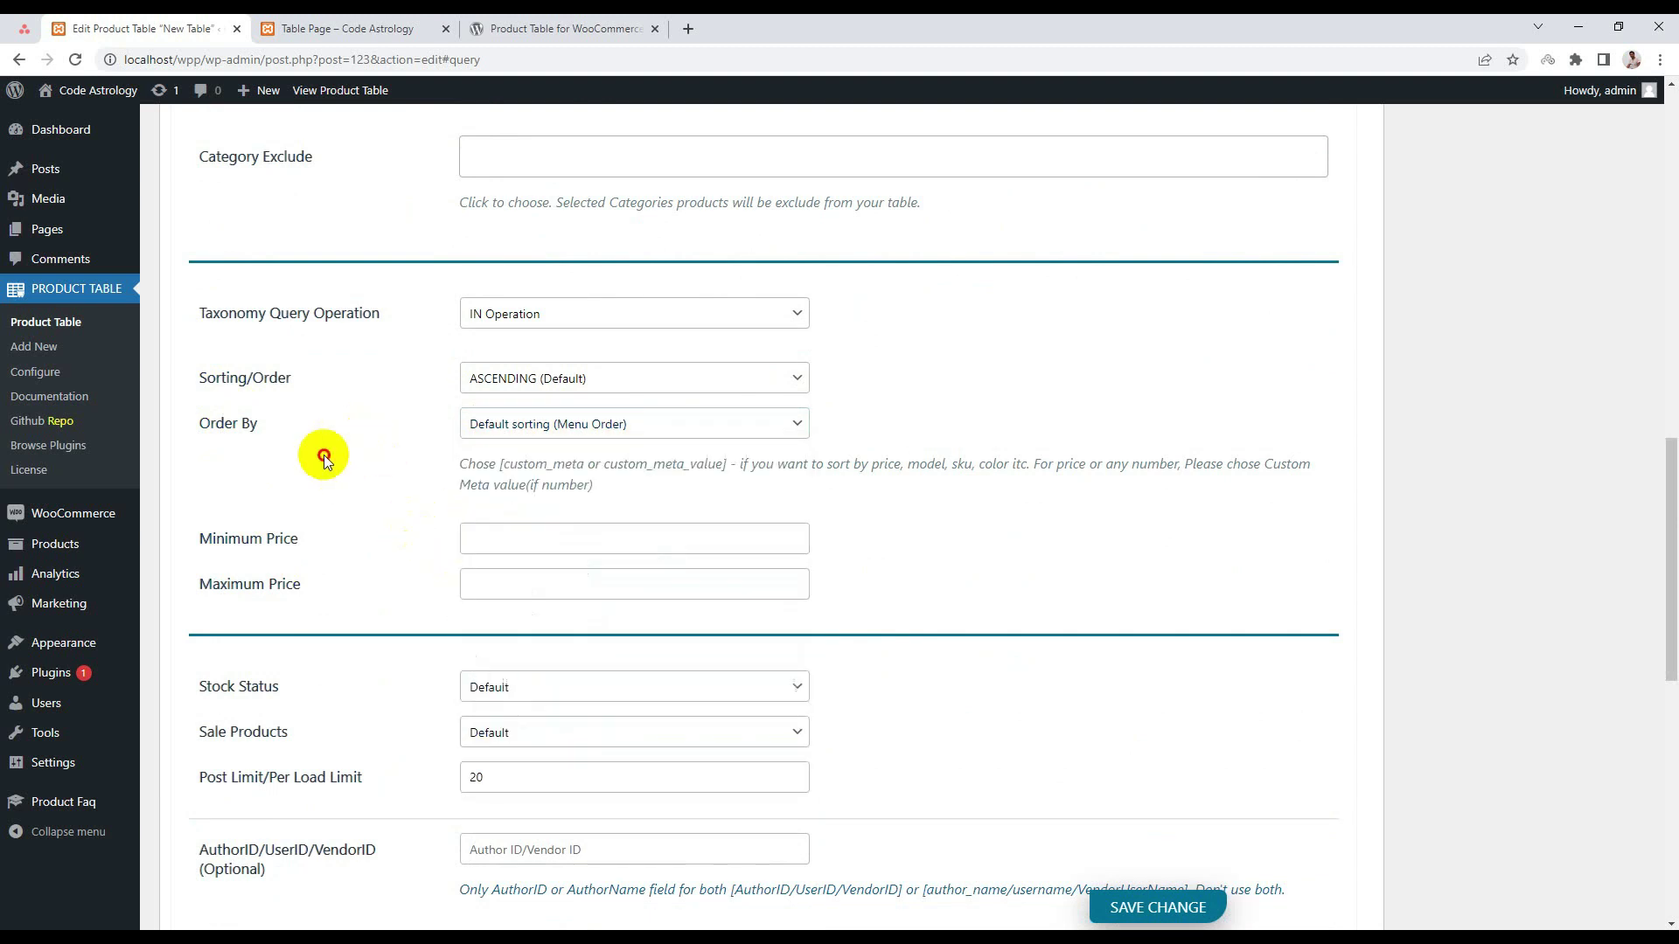
Examine the minimum and maximum price fields and the available choices for Stock Status and Sale Products.
{"action": "scroll", "coordinate": [325, 462], "scroll_direction": "down", "scroll_amount": 2}
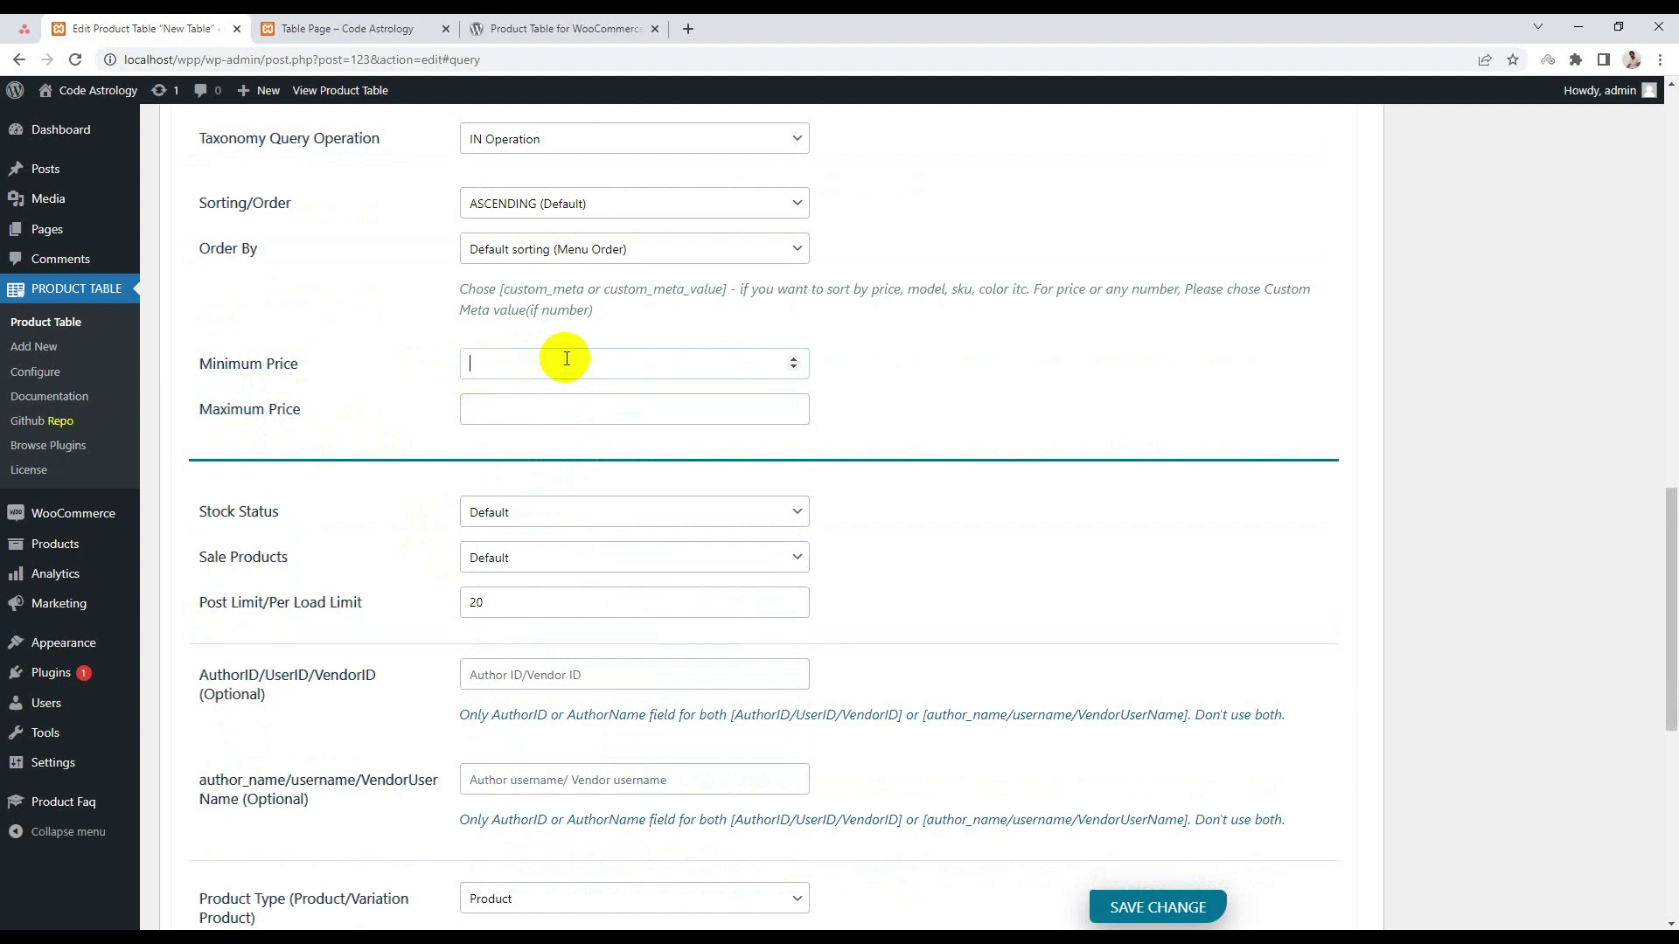
{"action": "scroll", "coordinate": [632, 403], "scroll_direction": "up", "scroll_amount": 1}
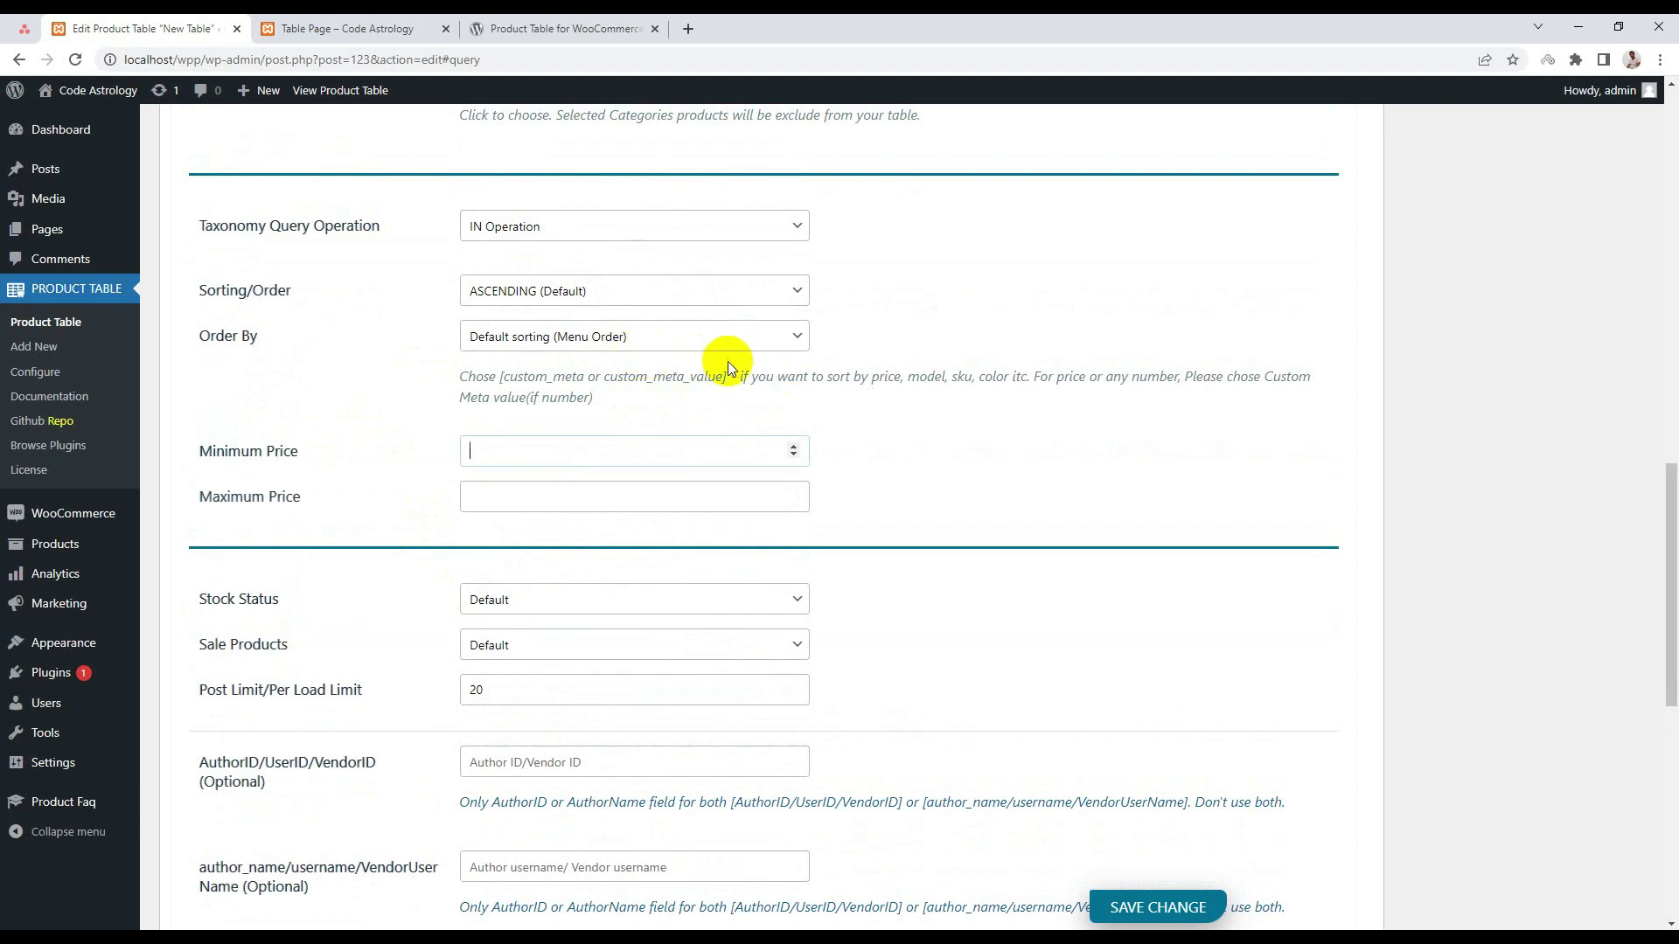
{"action": "scroll", "coordinate": [727, 362], "scroll_direction": "down", "scroll_amount": 3}
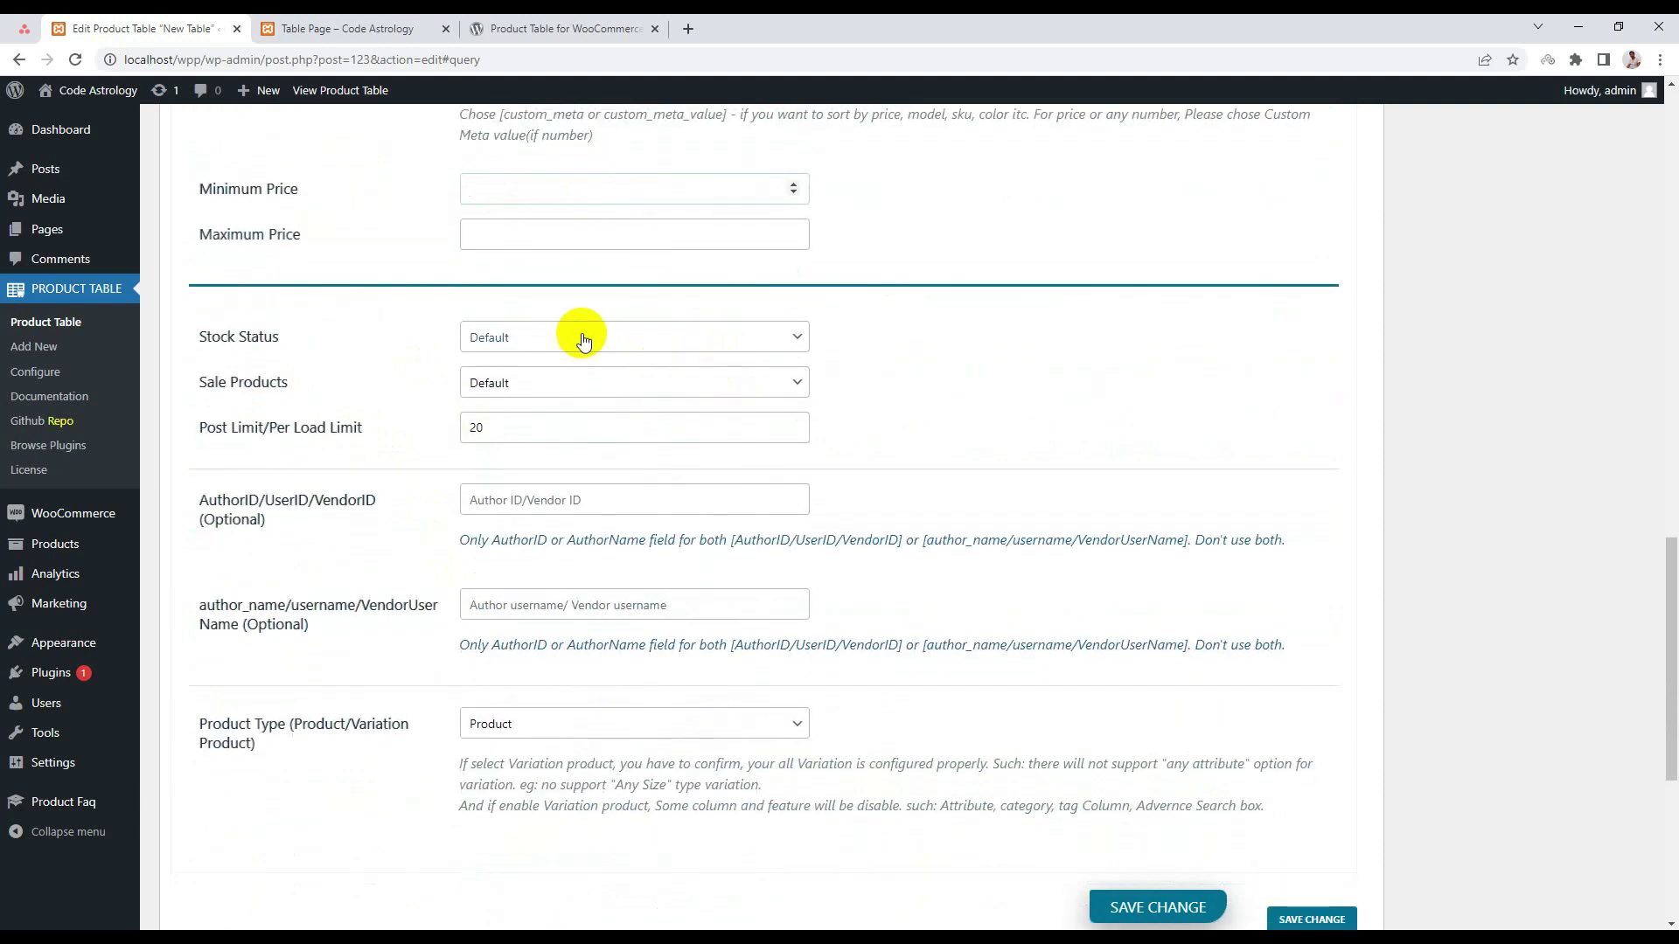
{"action": "left_click", "coordinate": [506, 344]}
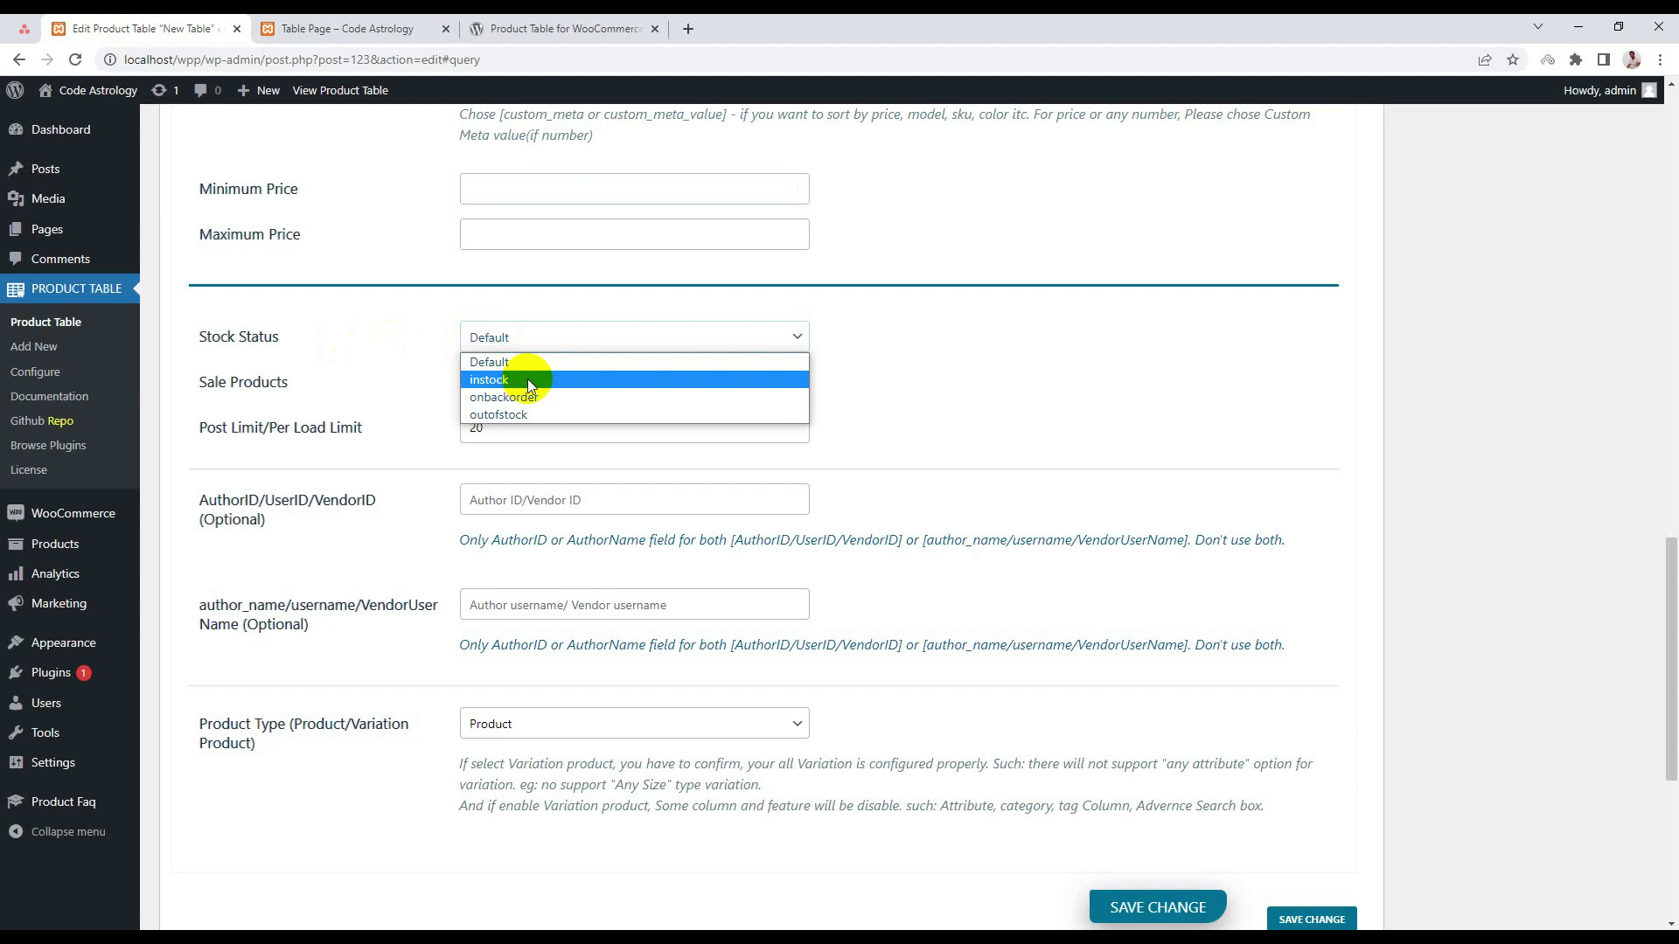
{"action": "left_click", "coordinate": [334, 355]}
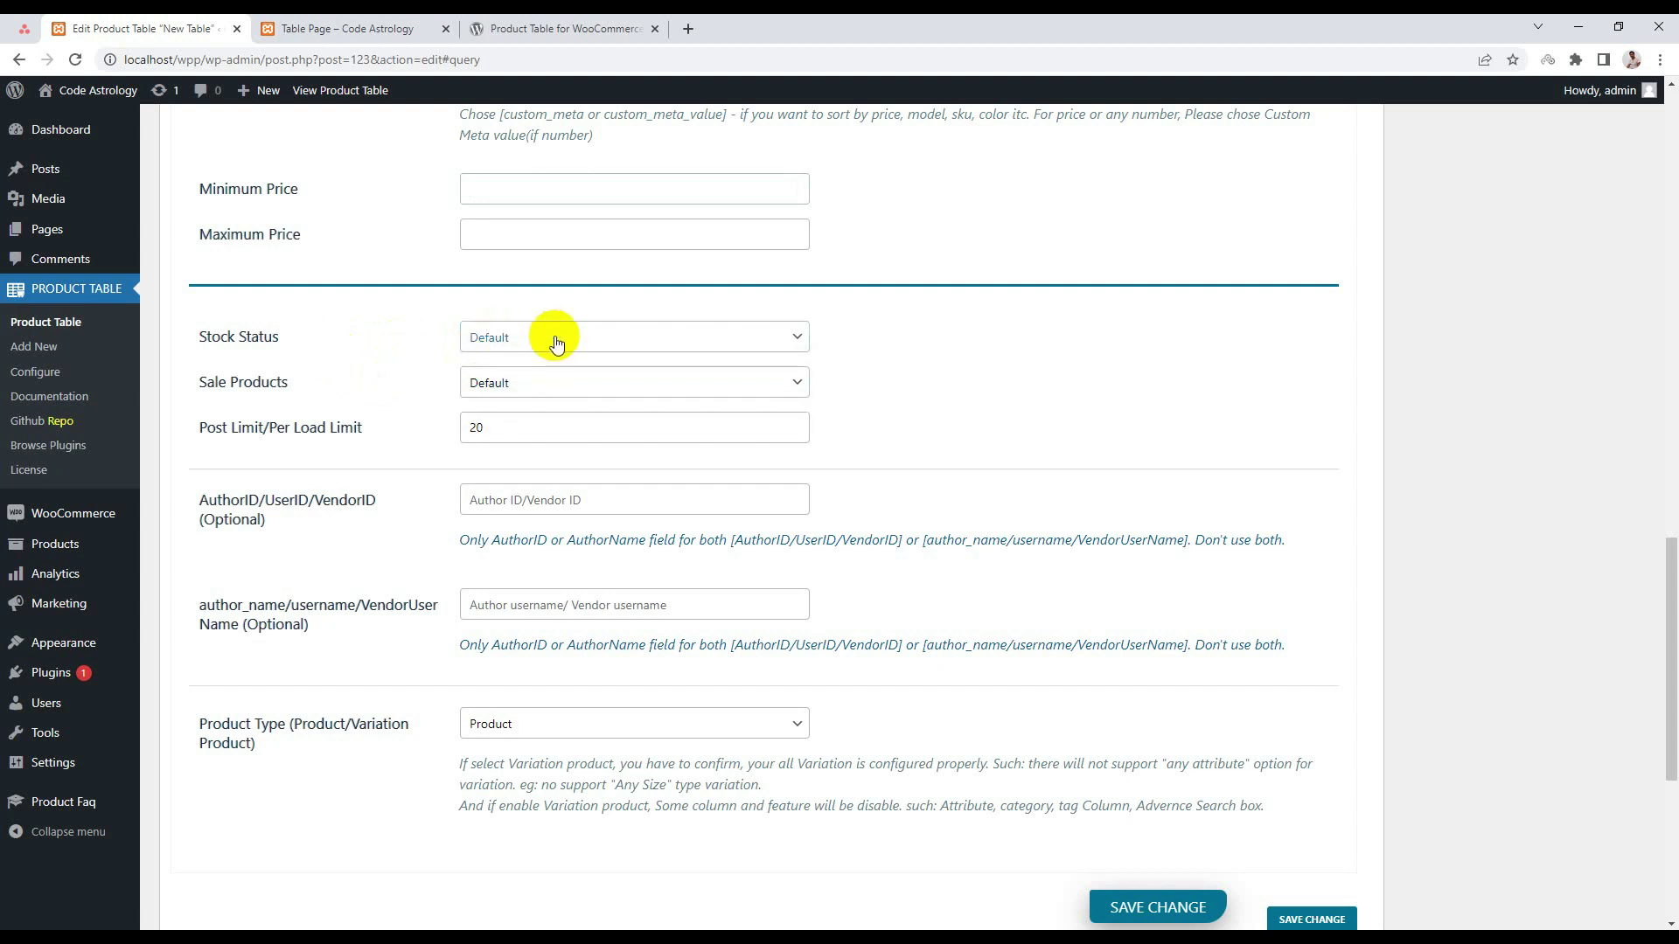
{"action": "left_click", "coordinate": [521, 381]}
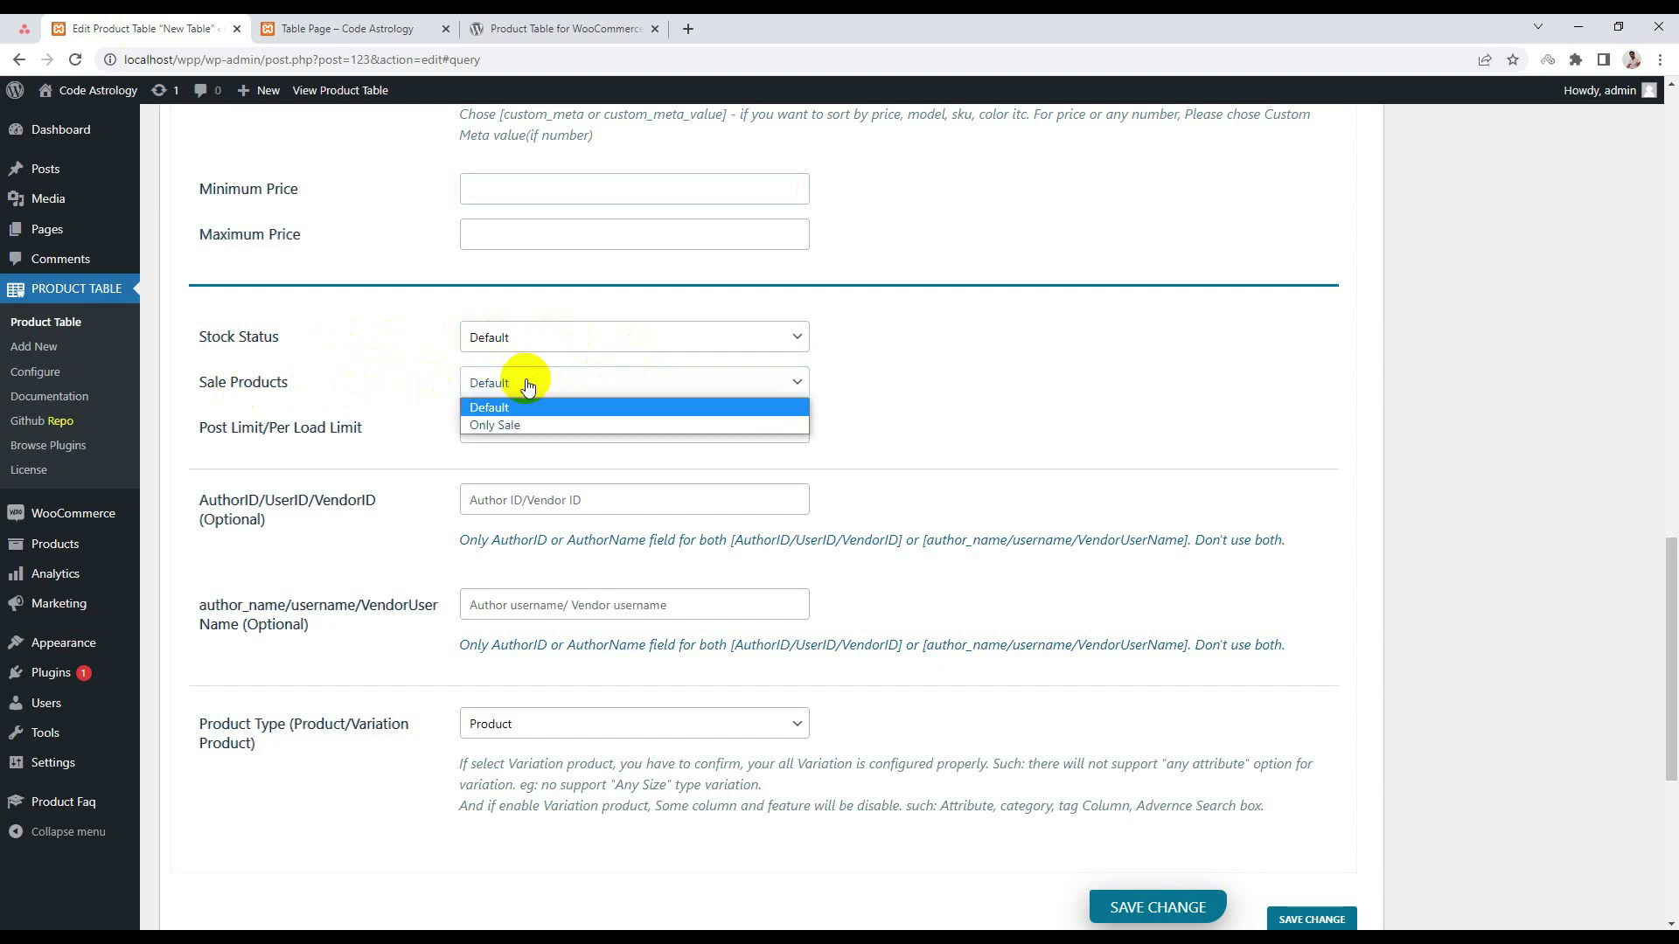
{"action": "left_click", "coordinate": [527, 384]}
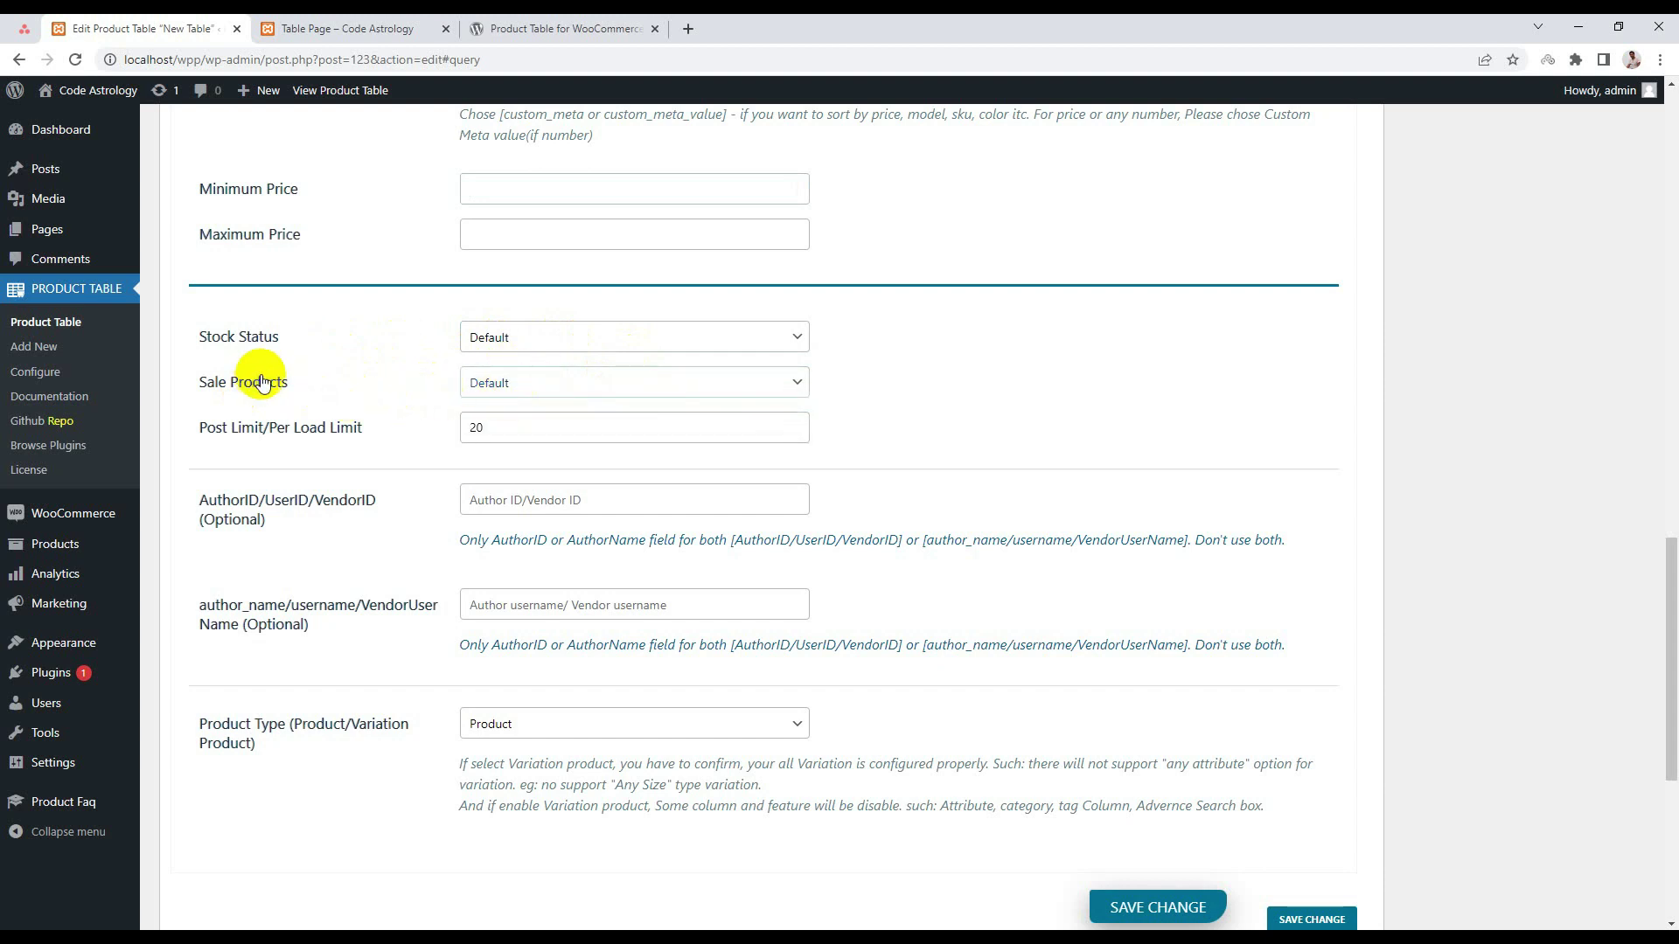
{"action": "left_click", "coordinate": [500, 384]}
{"action": "left_click", "coordinate": [501, 384]}
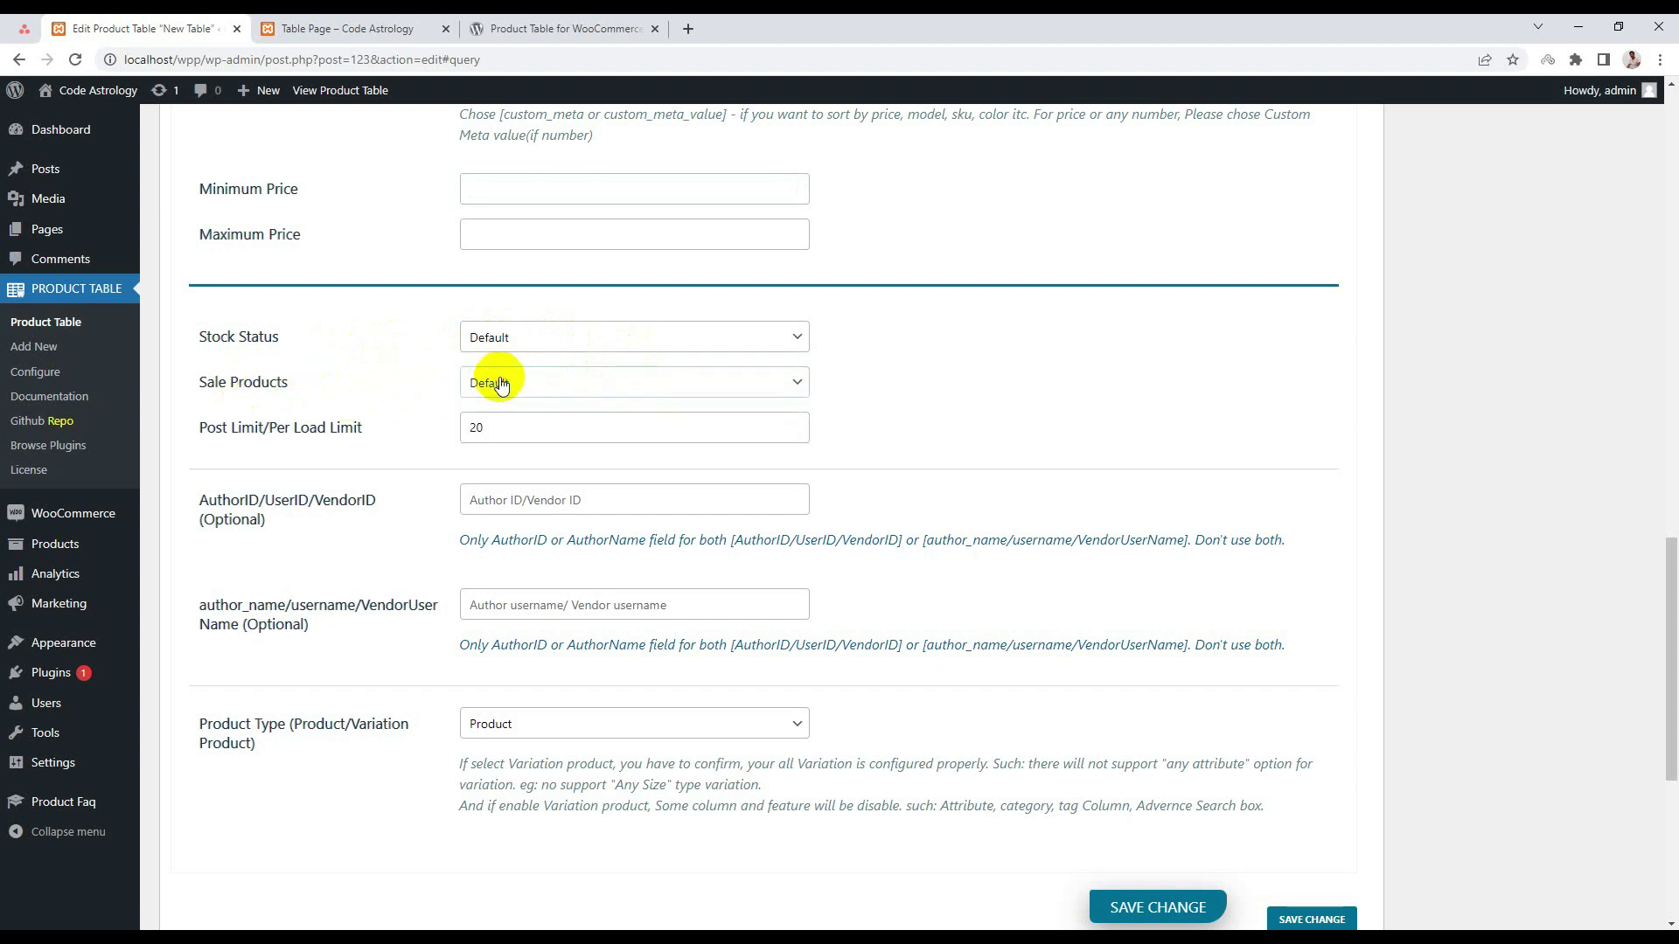
Set the Post Limit/Per Load Limit to 5 and save the product table.
{"action": "scroll", "coordinate": [367, 406], "scroll_direction": "down", "scroll_amount": 1}
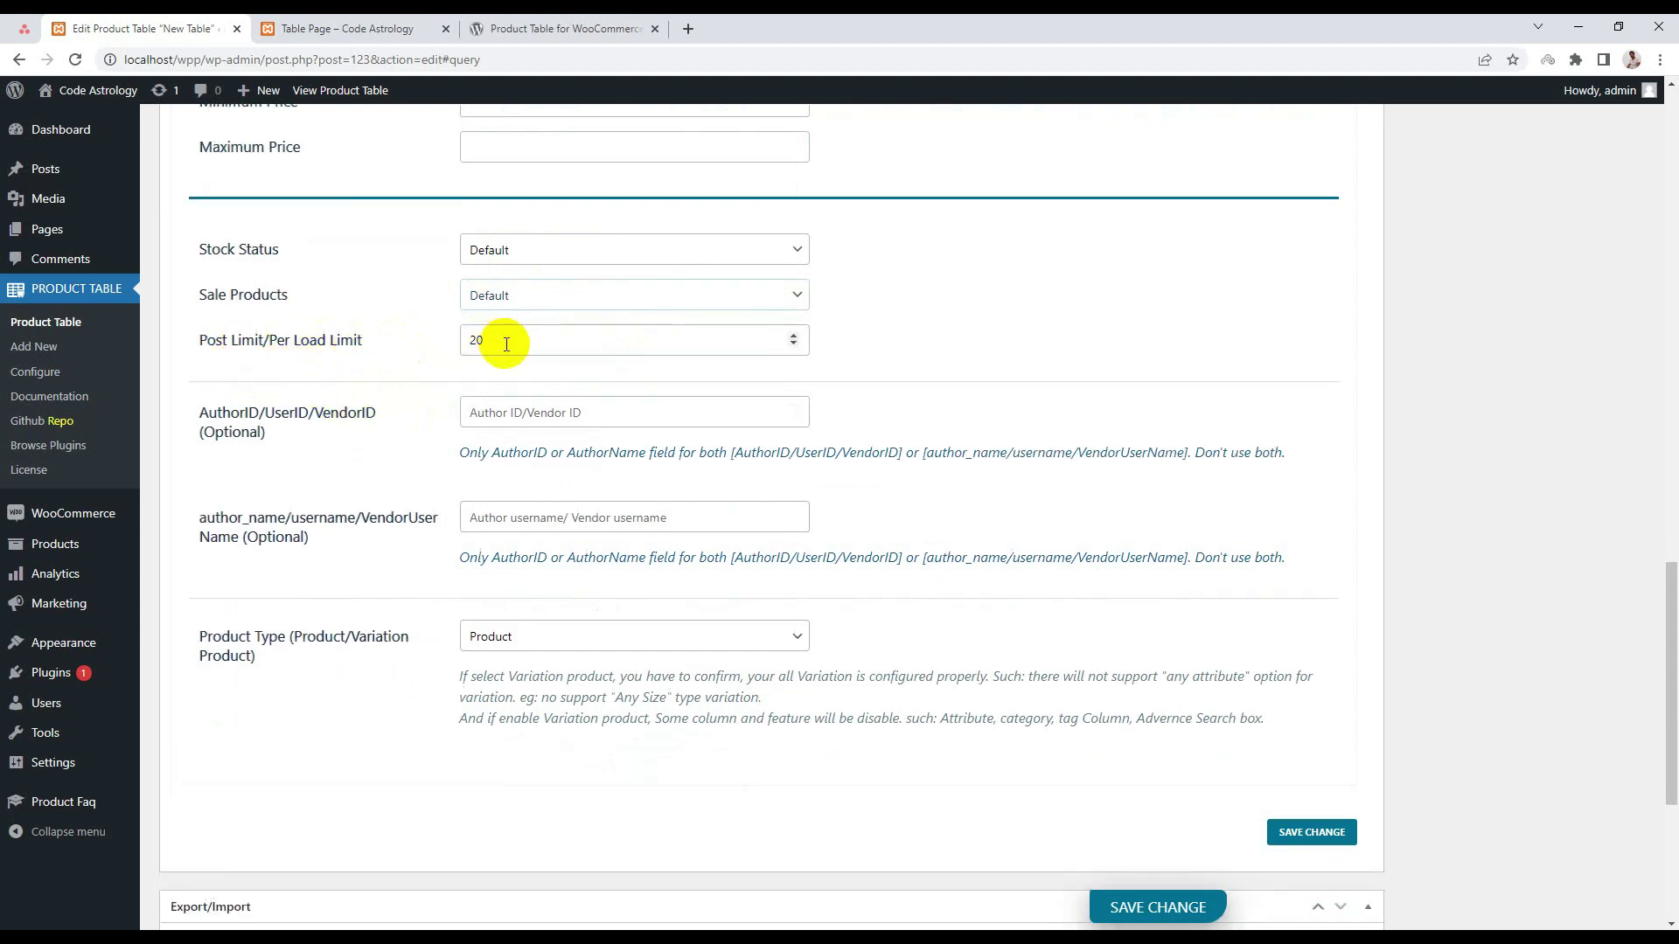
{"action": "left_click_drag", "start_coordinate": [511, 343], "coordinate": [458, 348]}
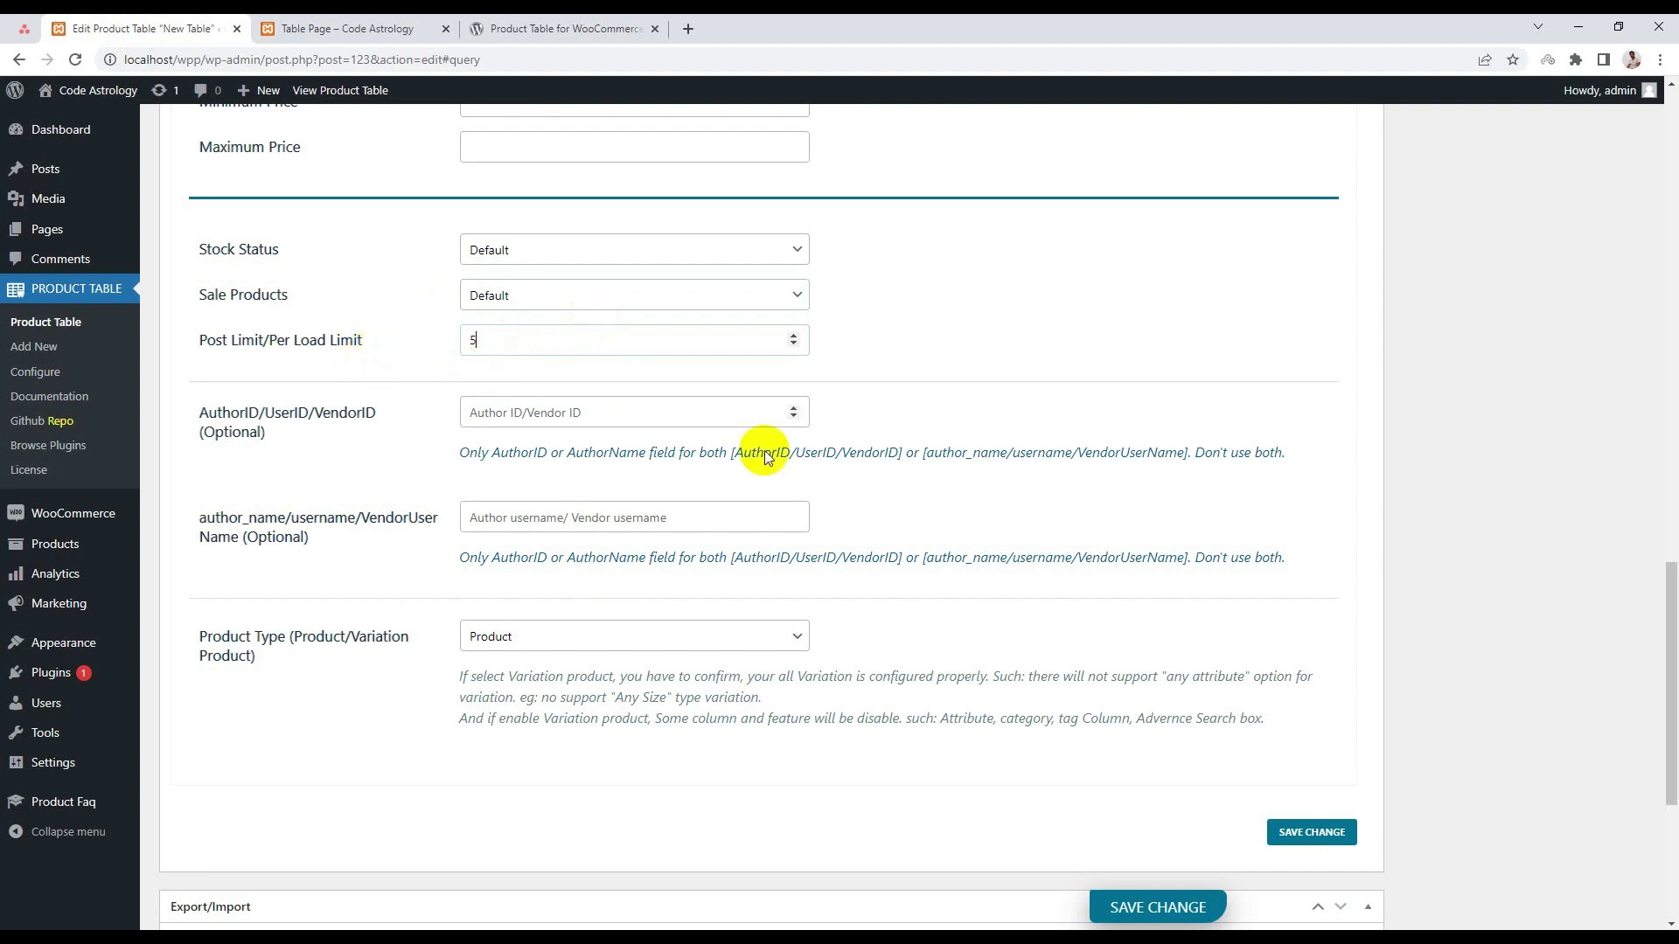
{"action": "left_click", "coordinate": [1109, 906]}
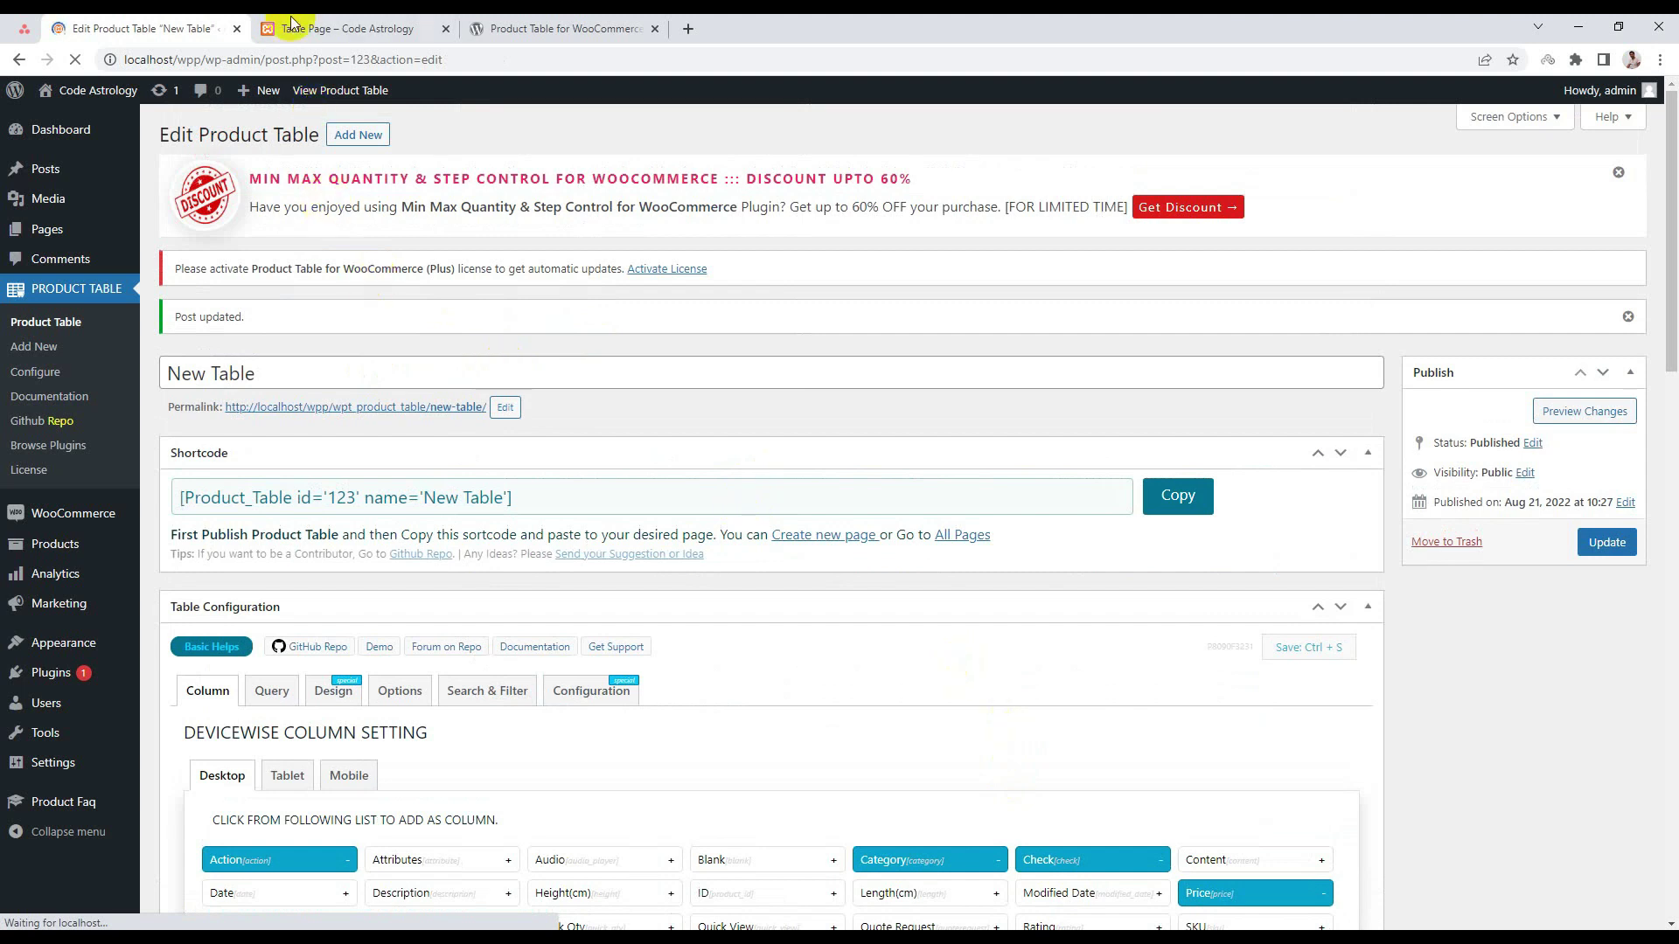
Reload the live Table Page and check how many products and pages the table shows.
{"action": "left_click", "coordinate": [296, 28]}
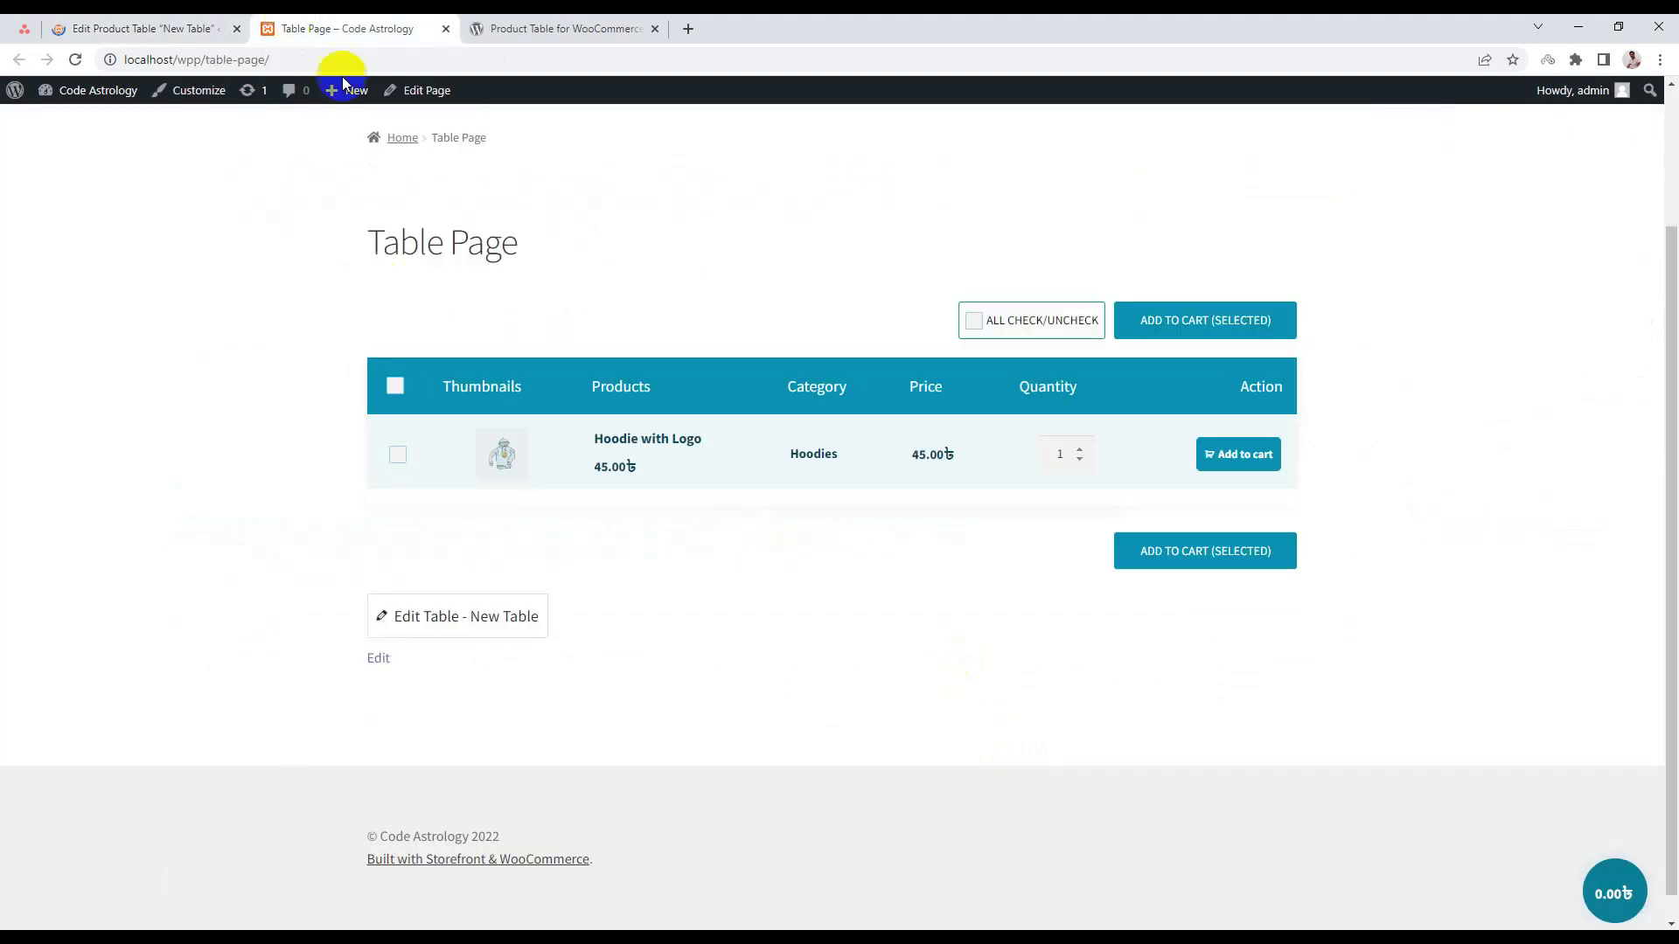
{"action": "right_click", "coordinate": [54, 251]}
{"action": "left_click", "coordinate": [91, 312]}
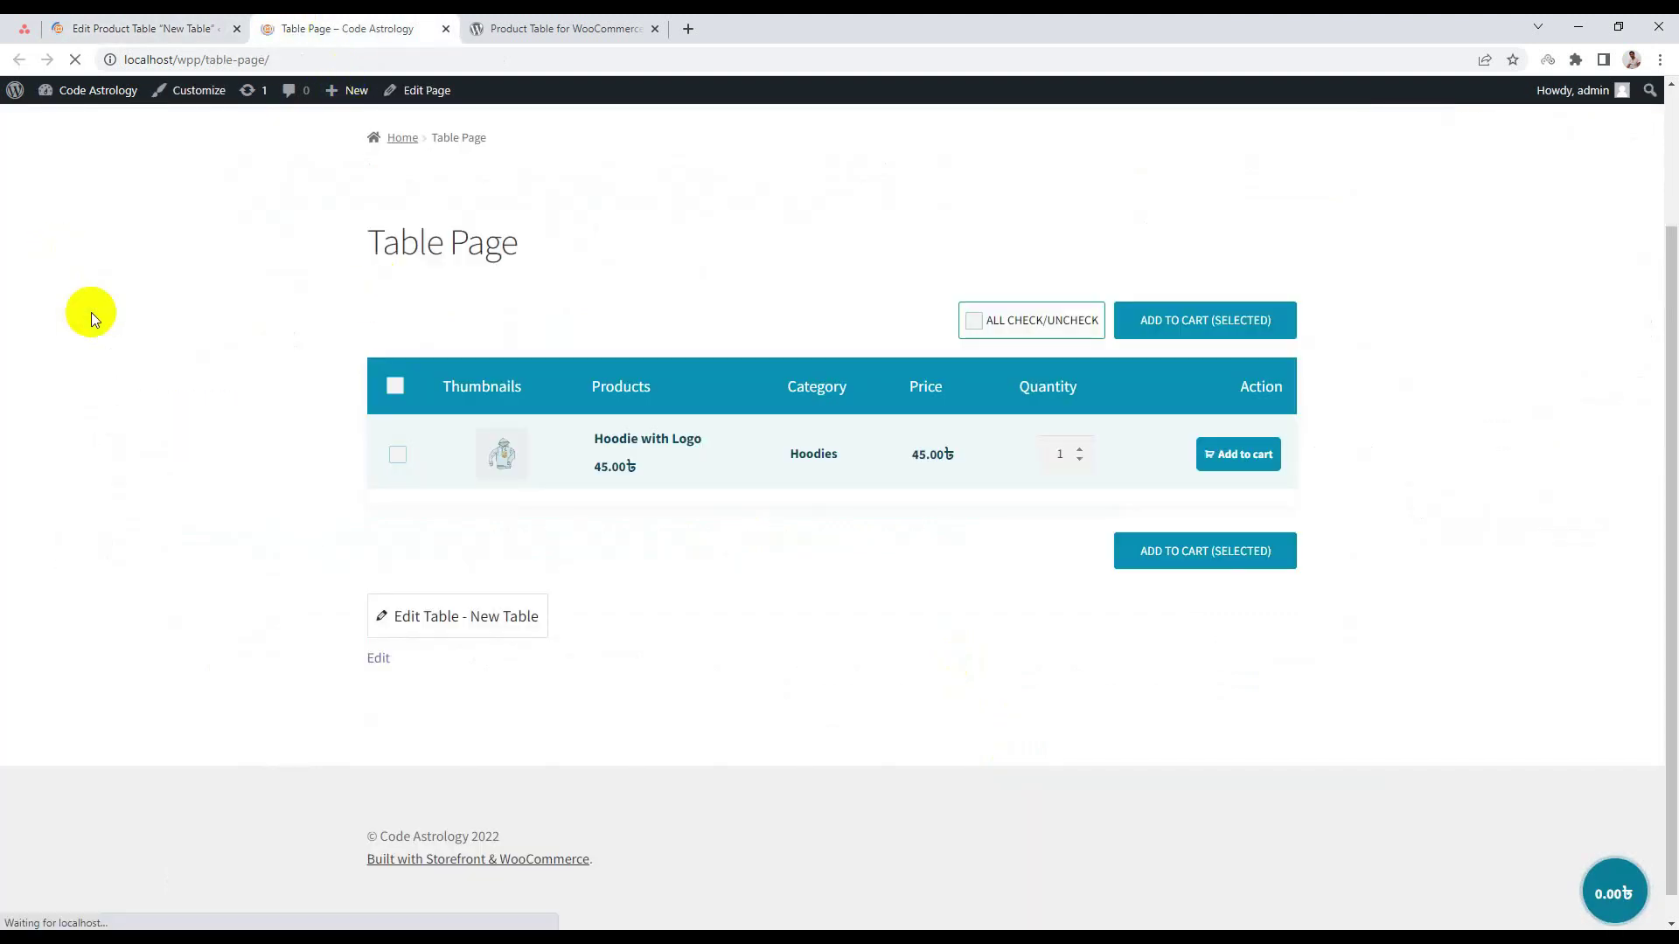
{"action": "scroll", "coordinate": [117, 322], "scroll_direction": "down", "scroll_amount": 3}
{"action": "scroll", "coordinate": [811, 457], "scroll_direction": "up", "scroll_amount": 2}
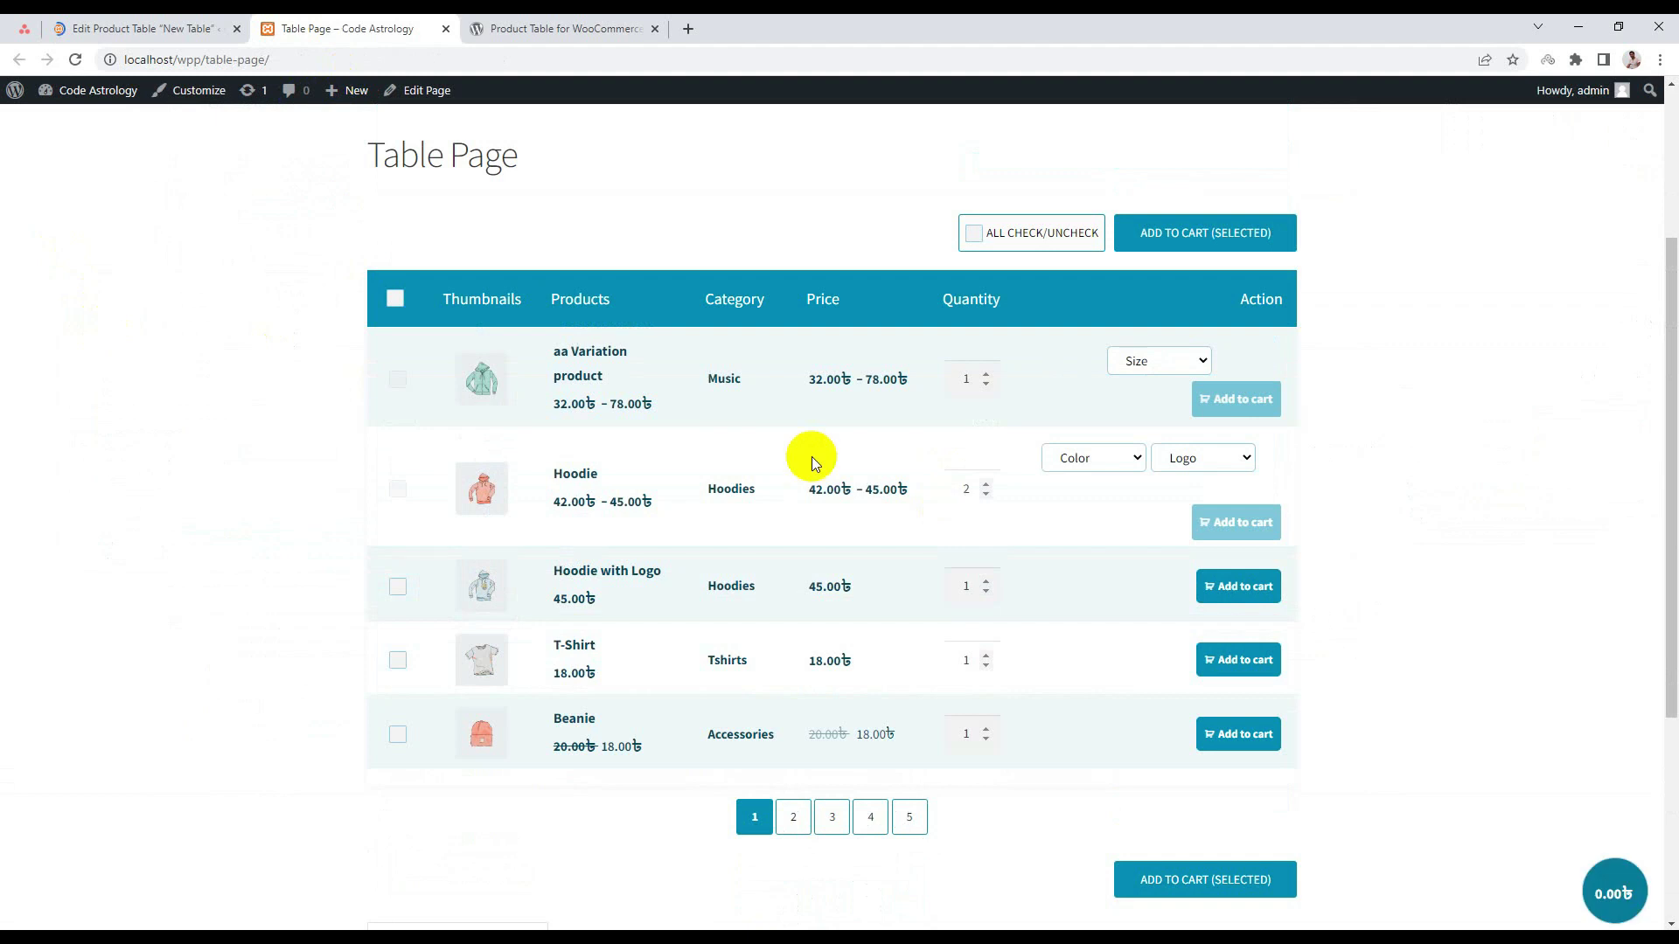
Set the Product Type in the New Table's query settings to Only Variation Product and save the product table.
{"action": "left_click", "coordinate": [184, 29]}
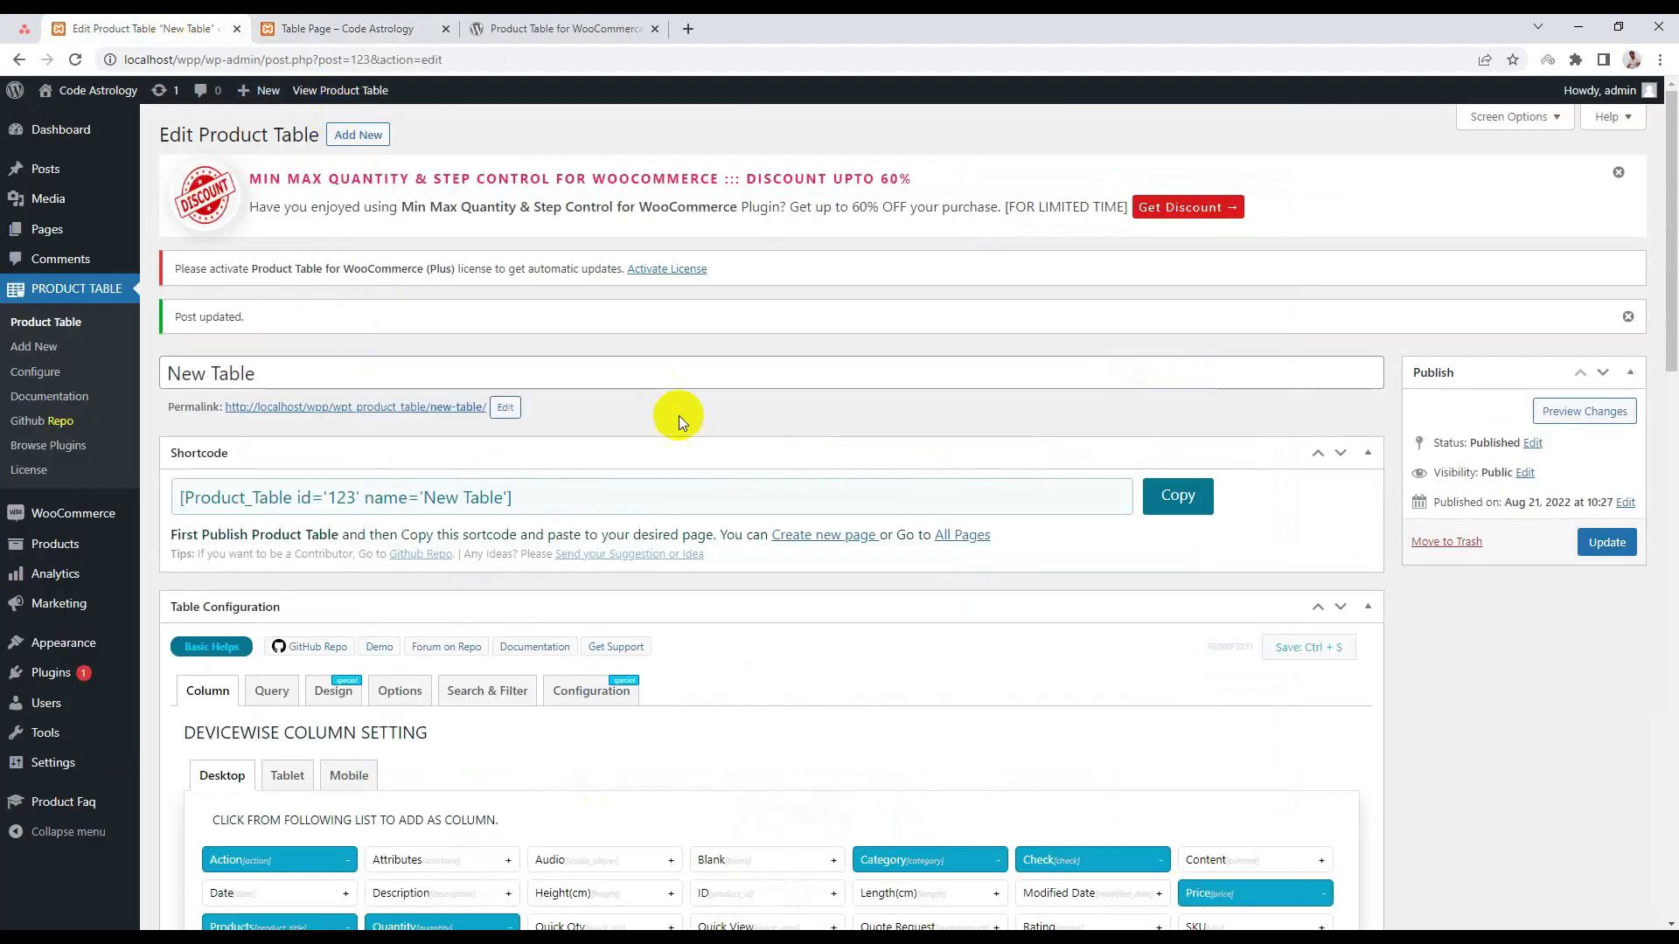
{"action": "scroll", "coordinate": [678, 416], "scroll_direction": "down", "scroll_amount": 4}
{"action": "left_click", "coordinate": [263, 344]}
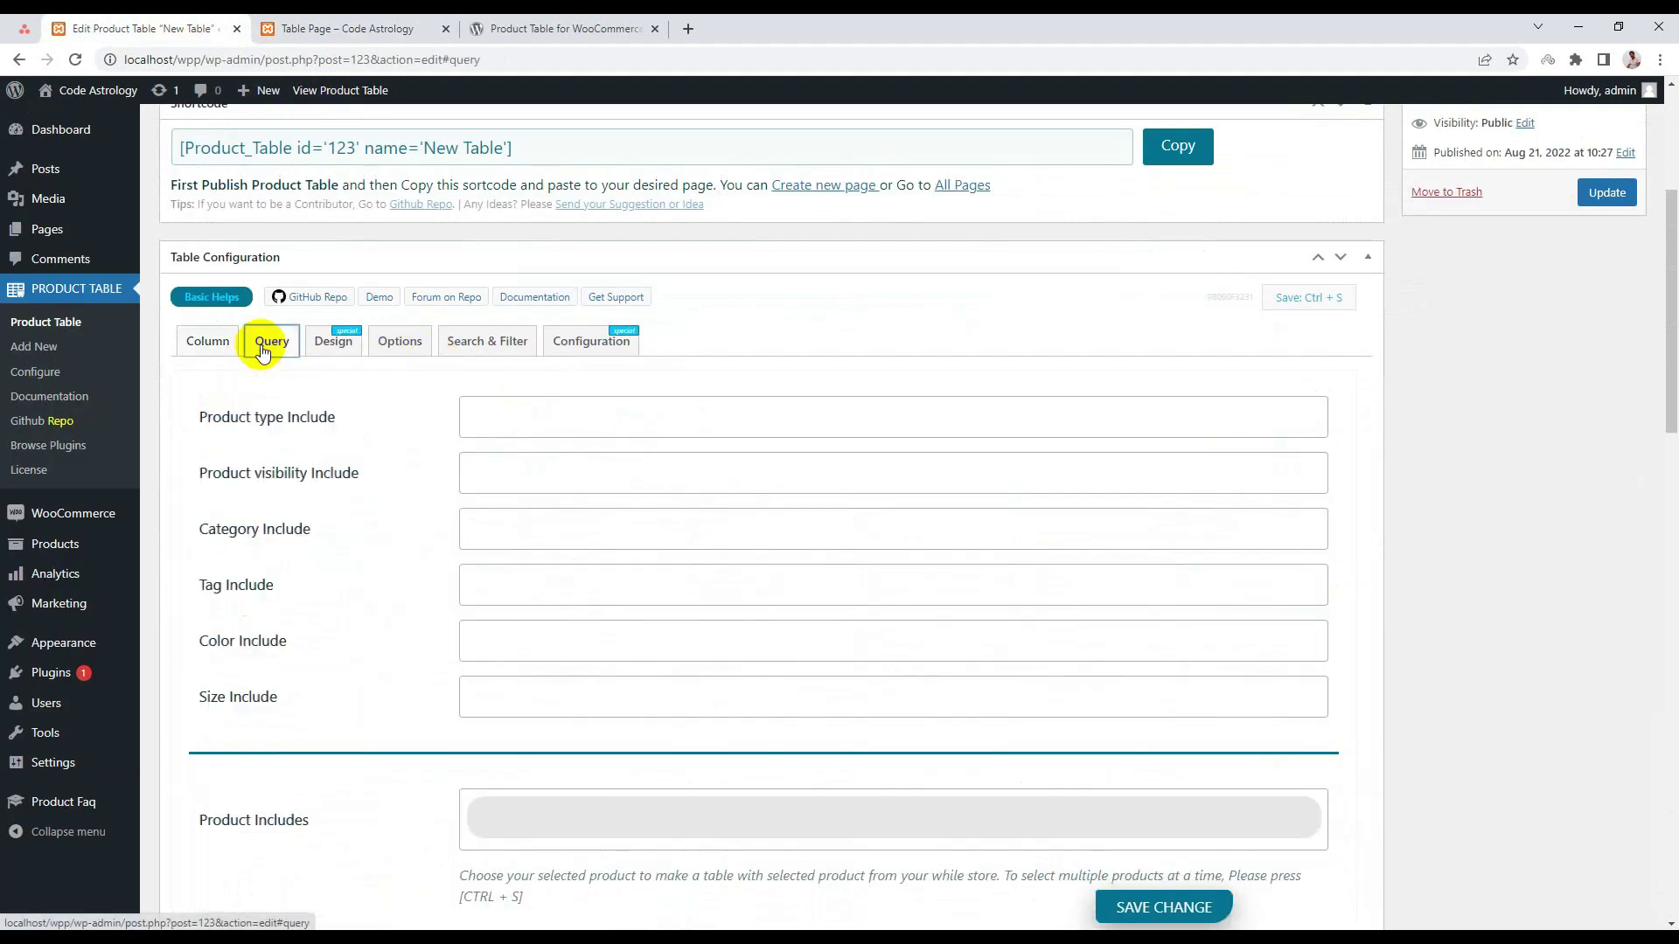
{"action": "scroll", "coordinate": [581, 476], "scroll_direction": "down", "scroll_amount": 16}
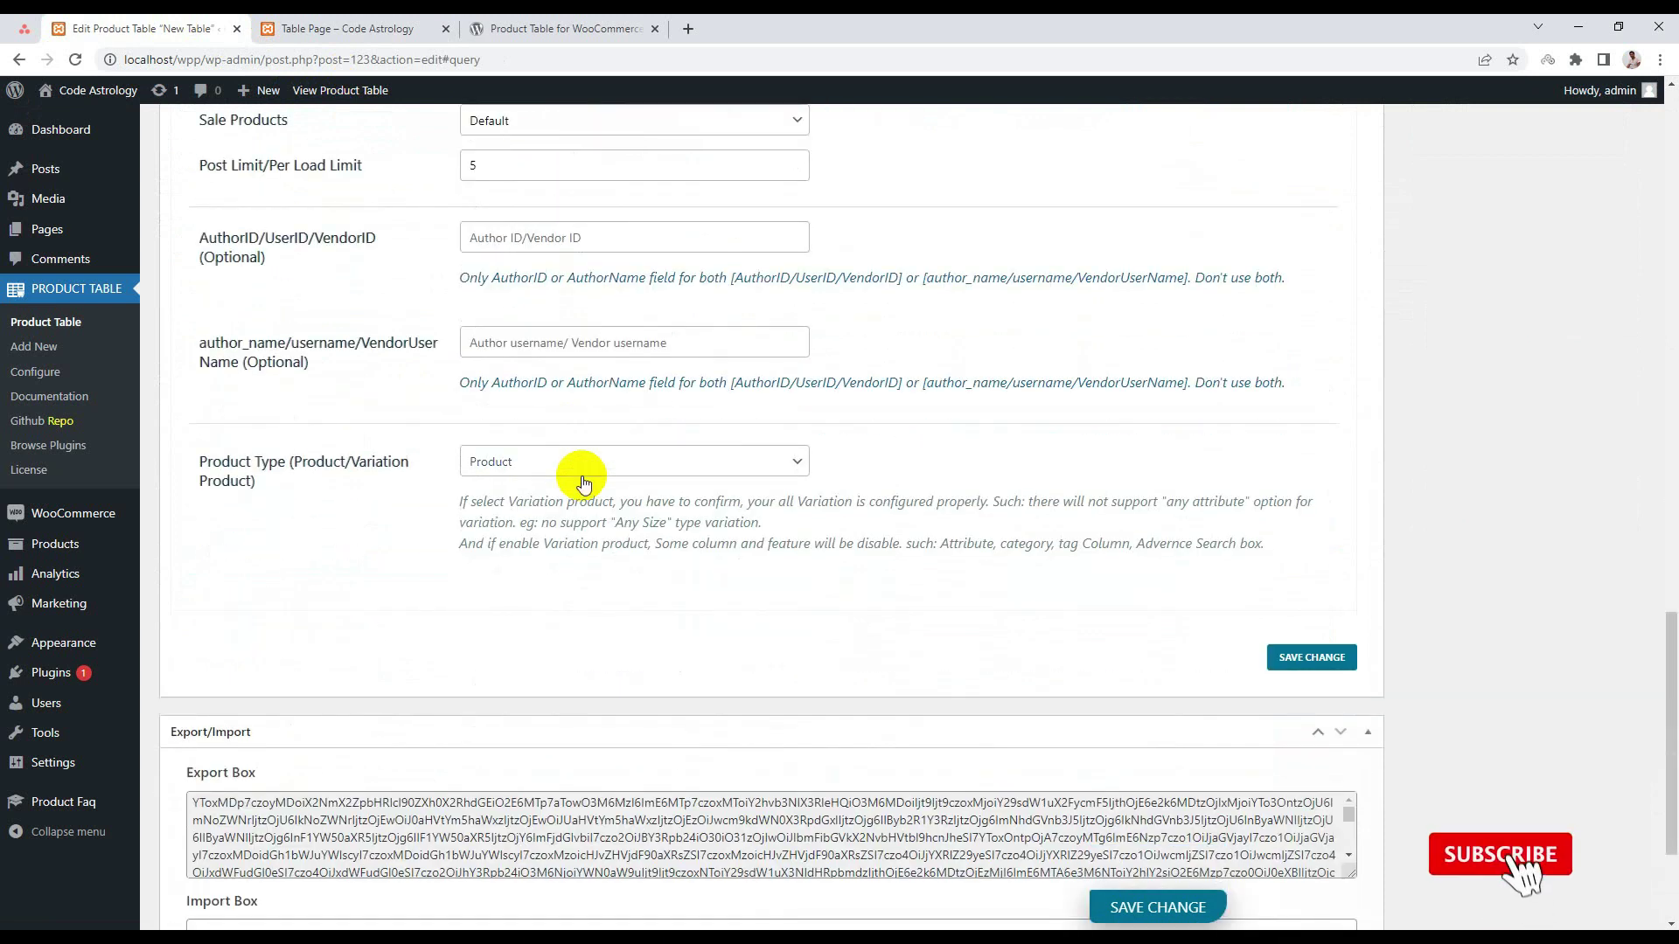
{"action": "scroll", "coordinate": [585, 483], "scroll_direction": "up", "scroll_amount": 3}
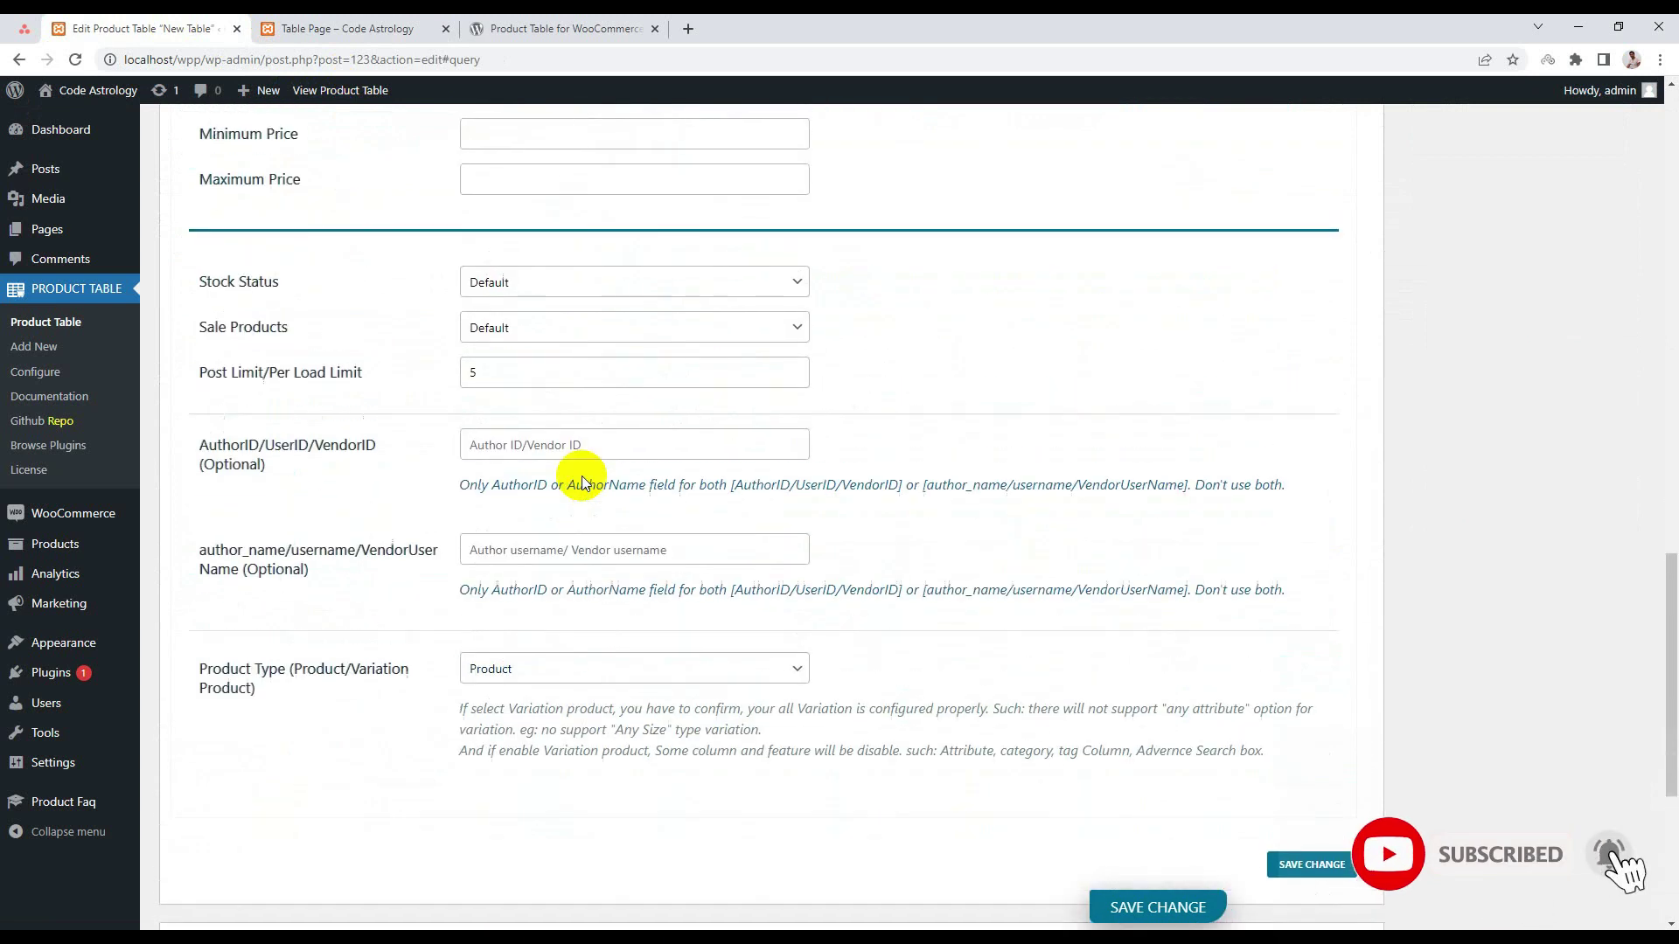
{"action": "scroll", "coordinate": [580, 479], "scroll_direction": "up", "scroll_amount": 1}
{"action": "scroll", "coordinate": [529, 517], "scroll_direction": "down", "scroll_amount": 1}
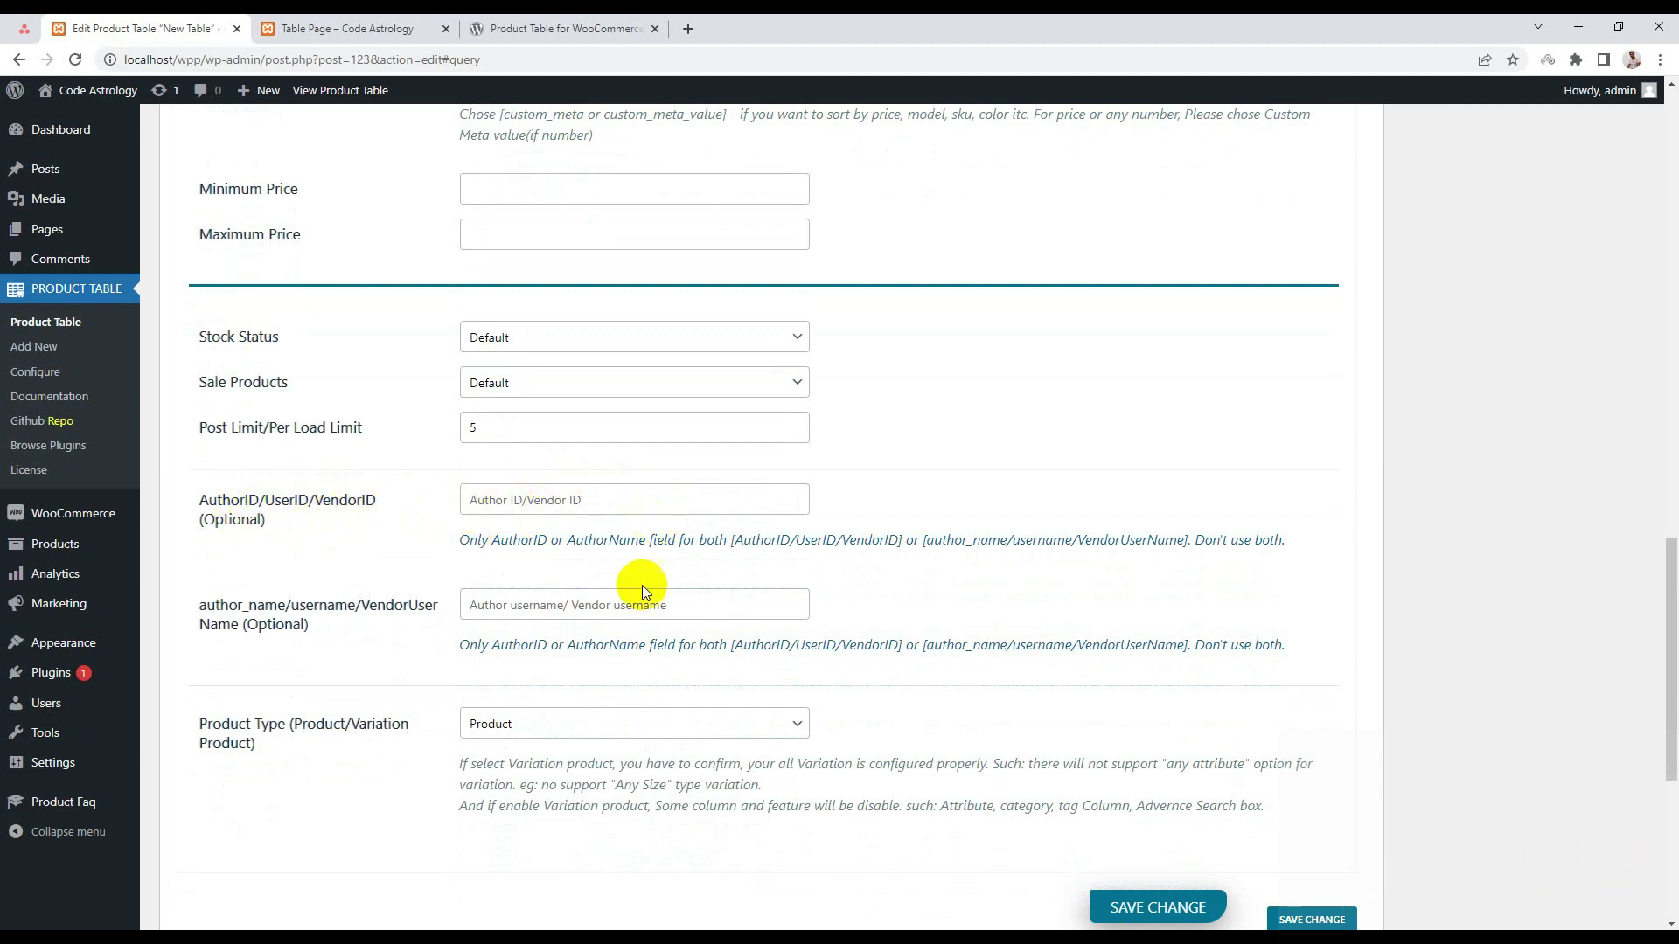
{"action": "scroll", "coordinate": [642, 586], "scroll_direction": "down", "scroll_amount": 1}
{"action": "scroll", "coordinate": [590, 495], "scroll_direction": "down", "scroll_amount": 1}
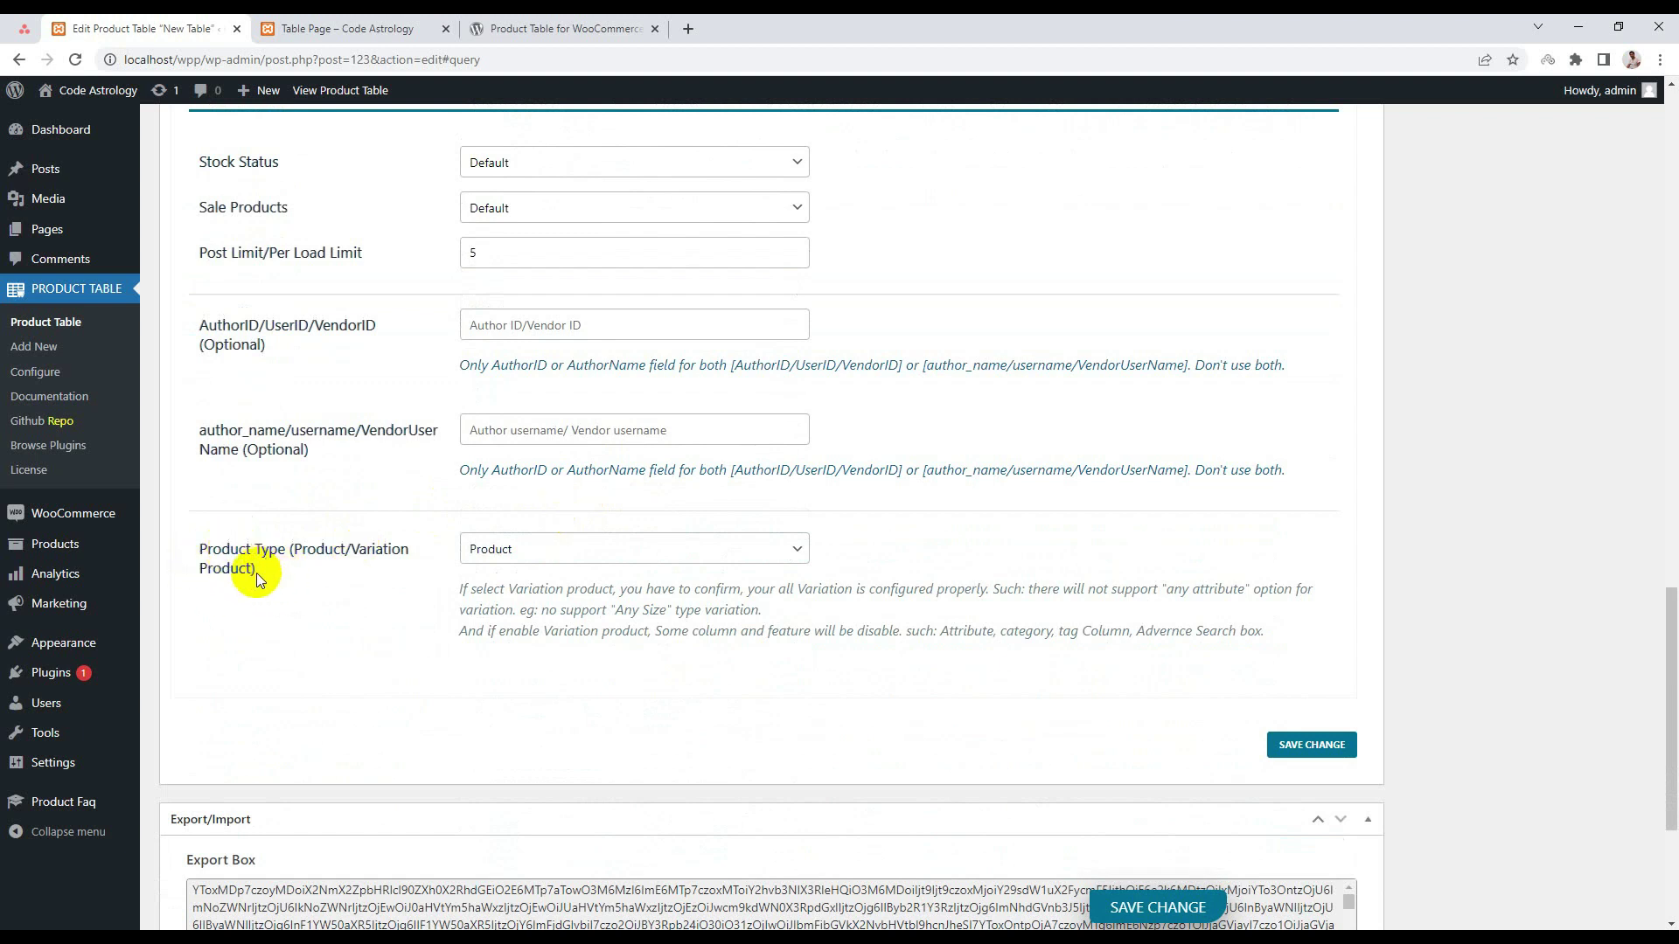
{"action": "left_click", "coordinate": [536, 550]}
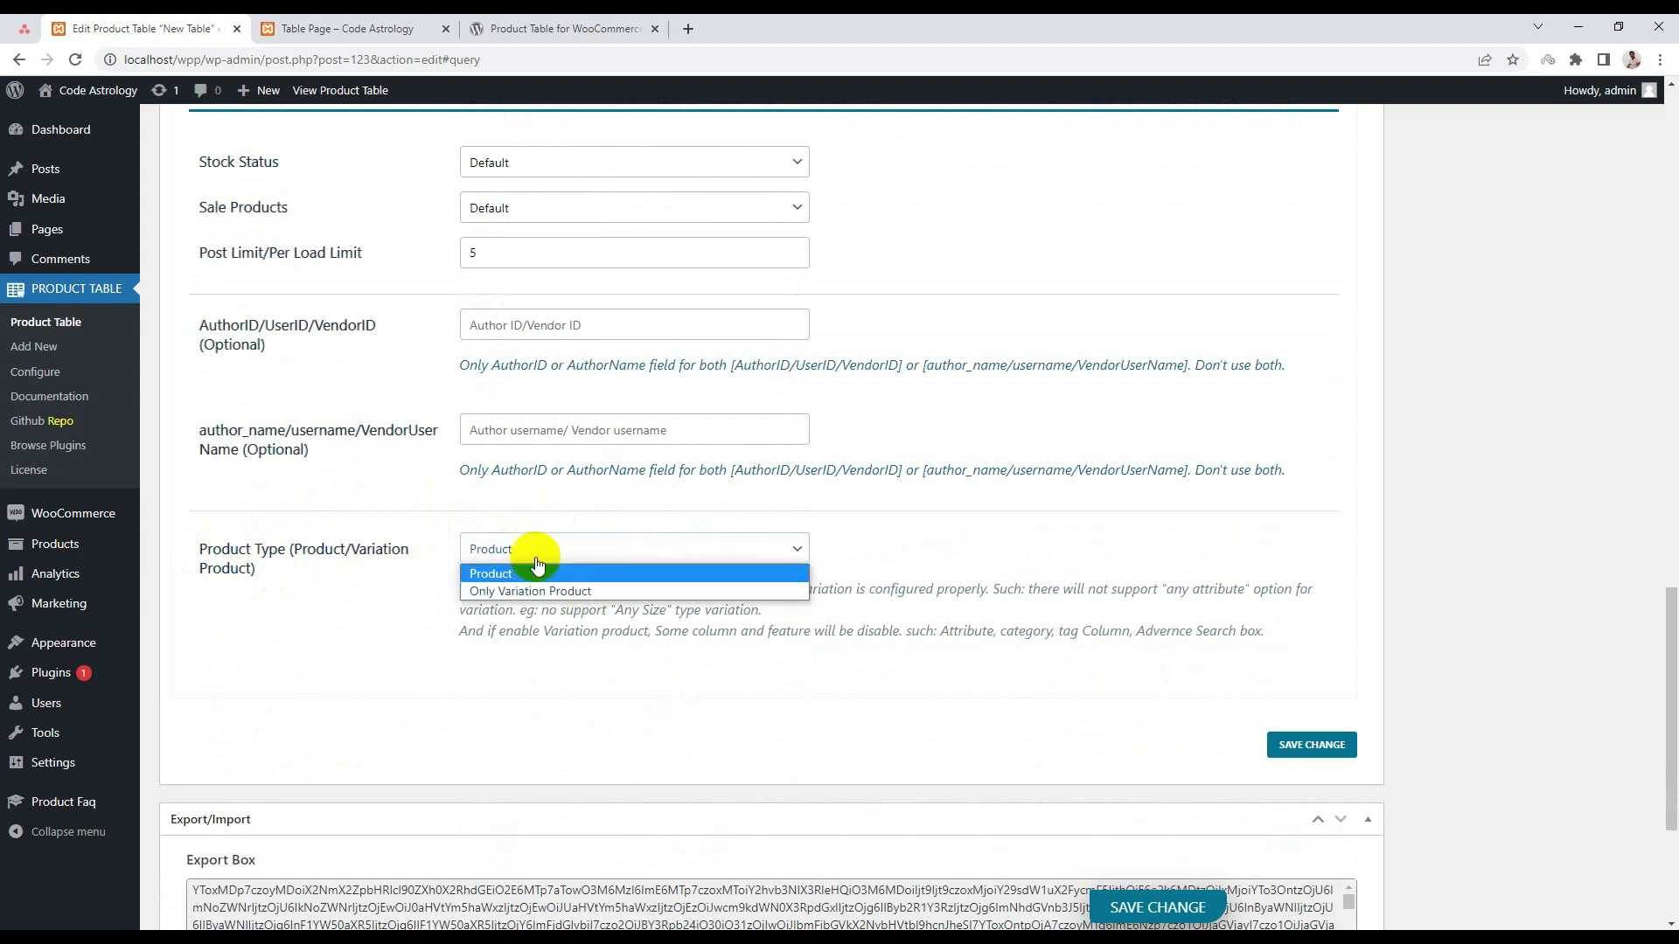
{"action": "left_click", "coordinate": [495, 593]}
{"action": "left_click", "coordinate": [1148, 918]}
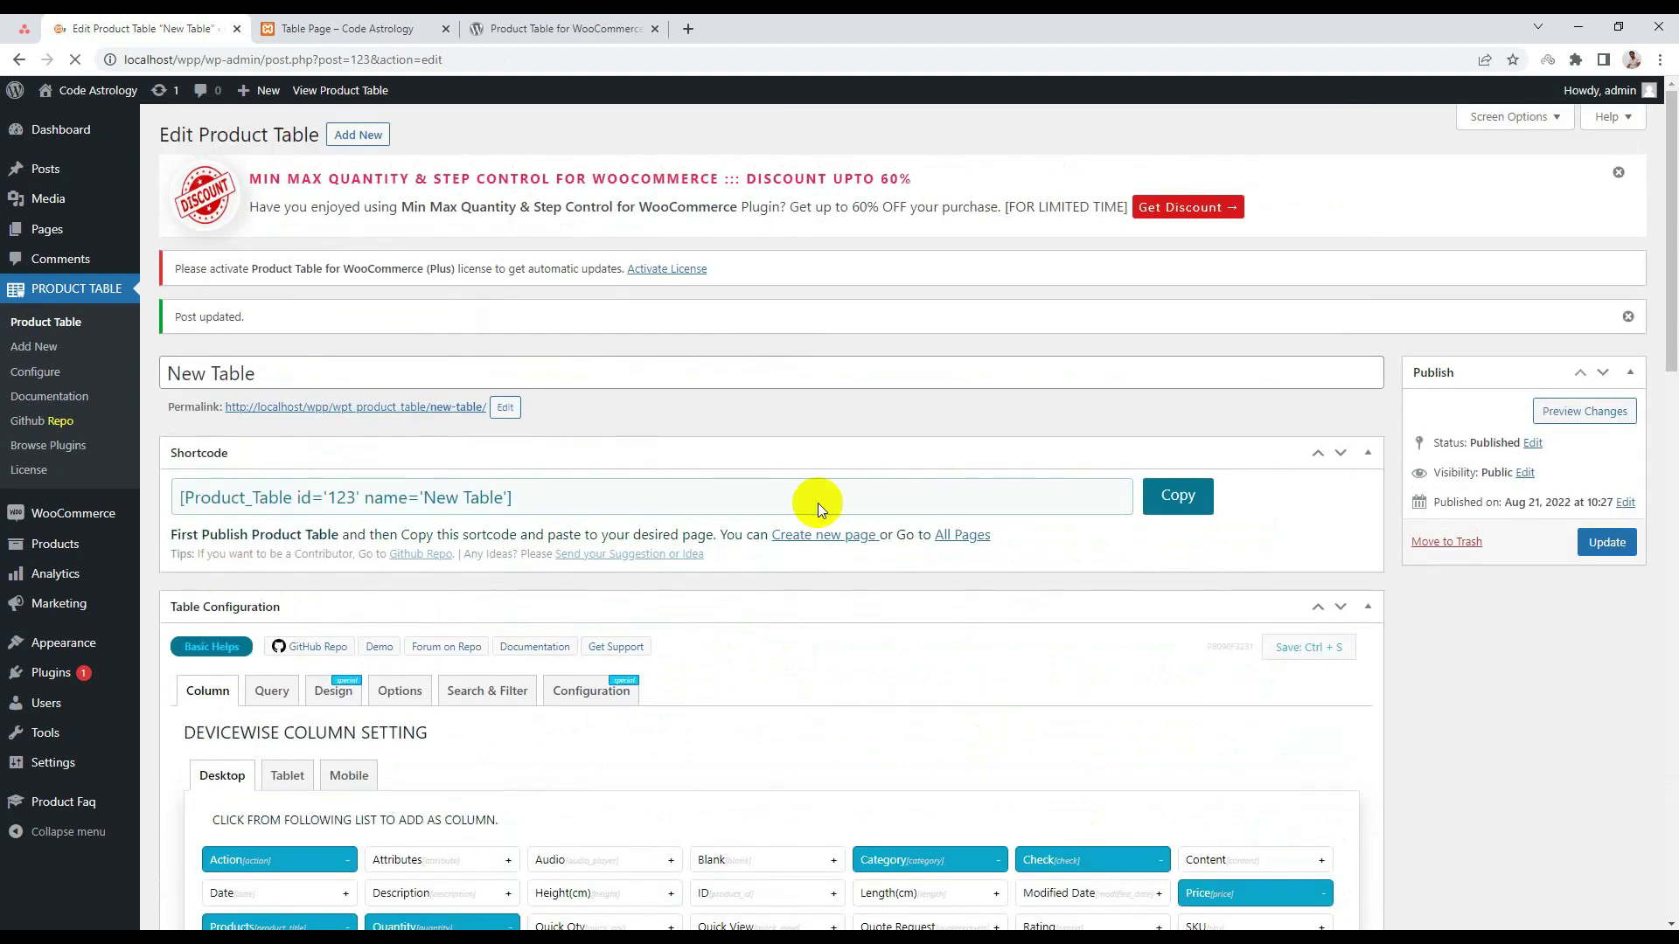
Reload the live Table Page and check the variation products listed in the table.
{"action": "left_click", "coordinate": [293, 28]}
{"action": "right_click", "coordinate": [103, 248]}
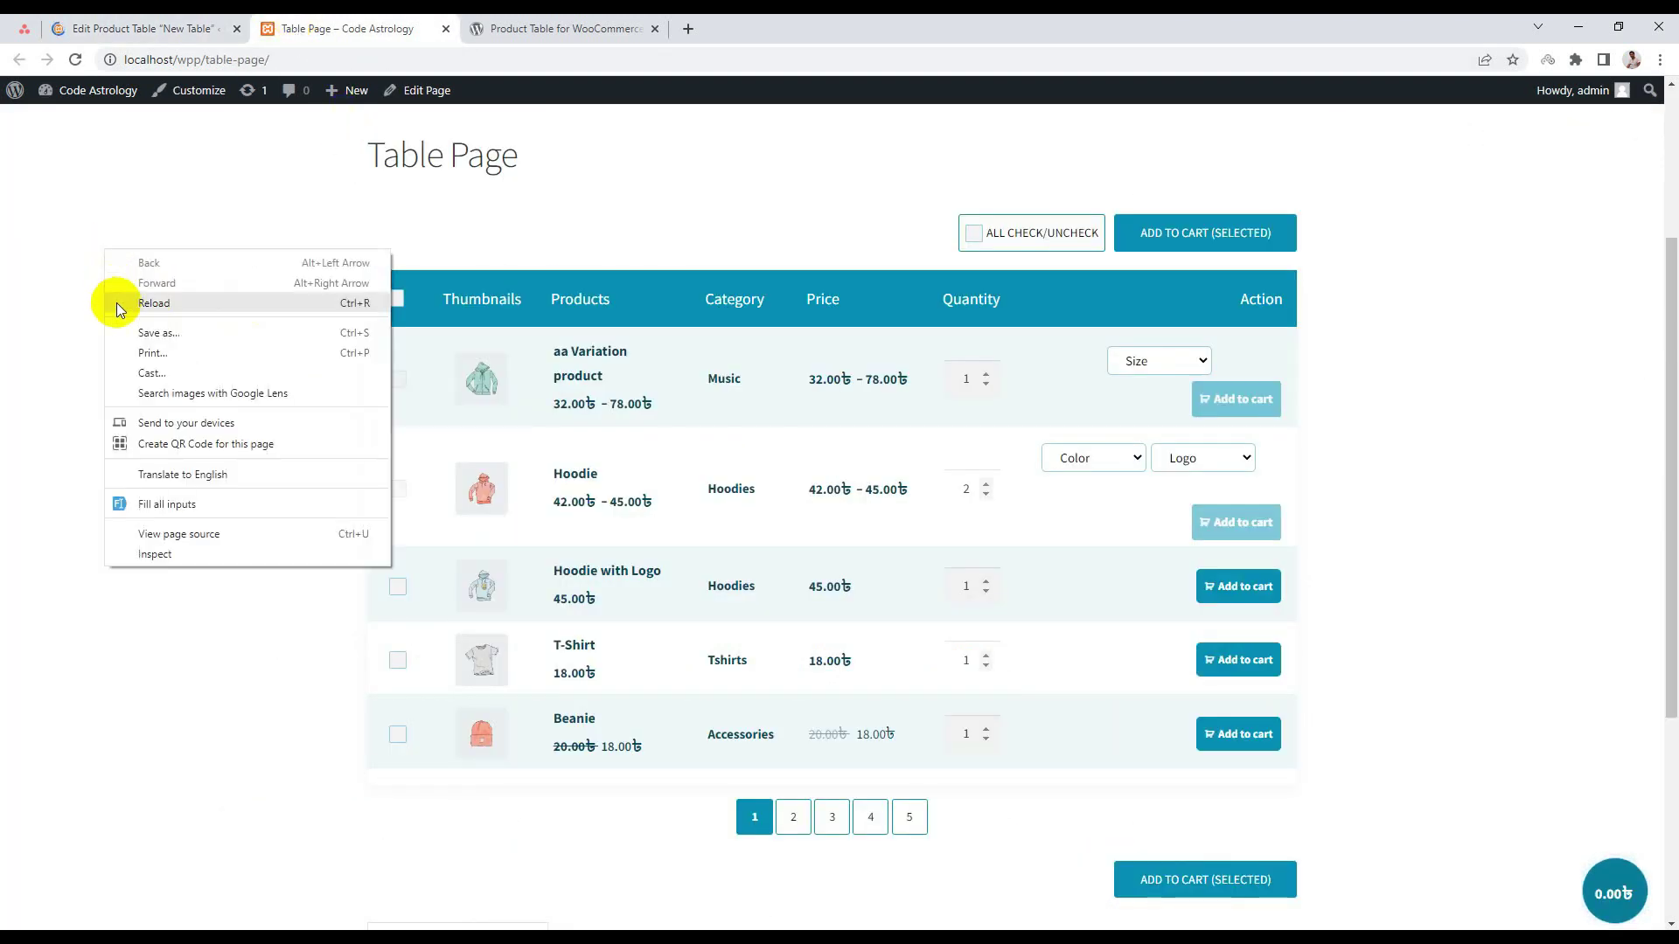
{"action": "left_click", "coordinate": [118, 302]}
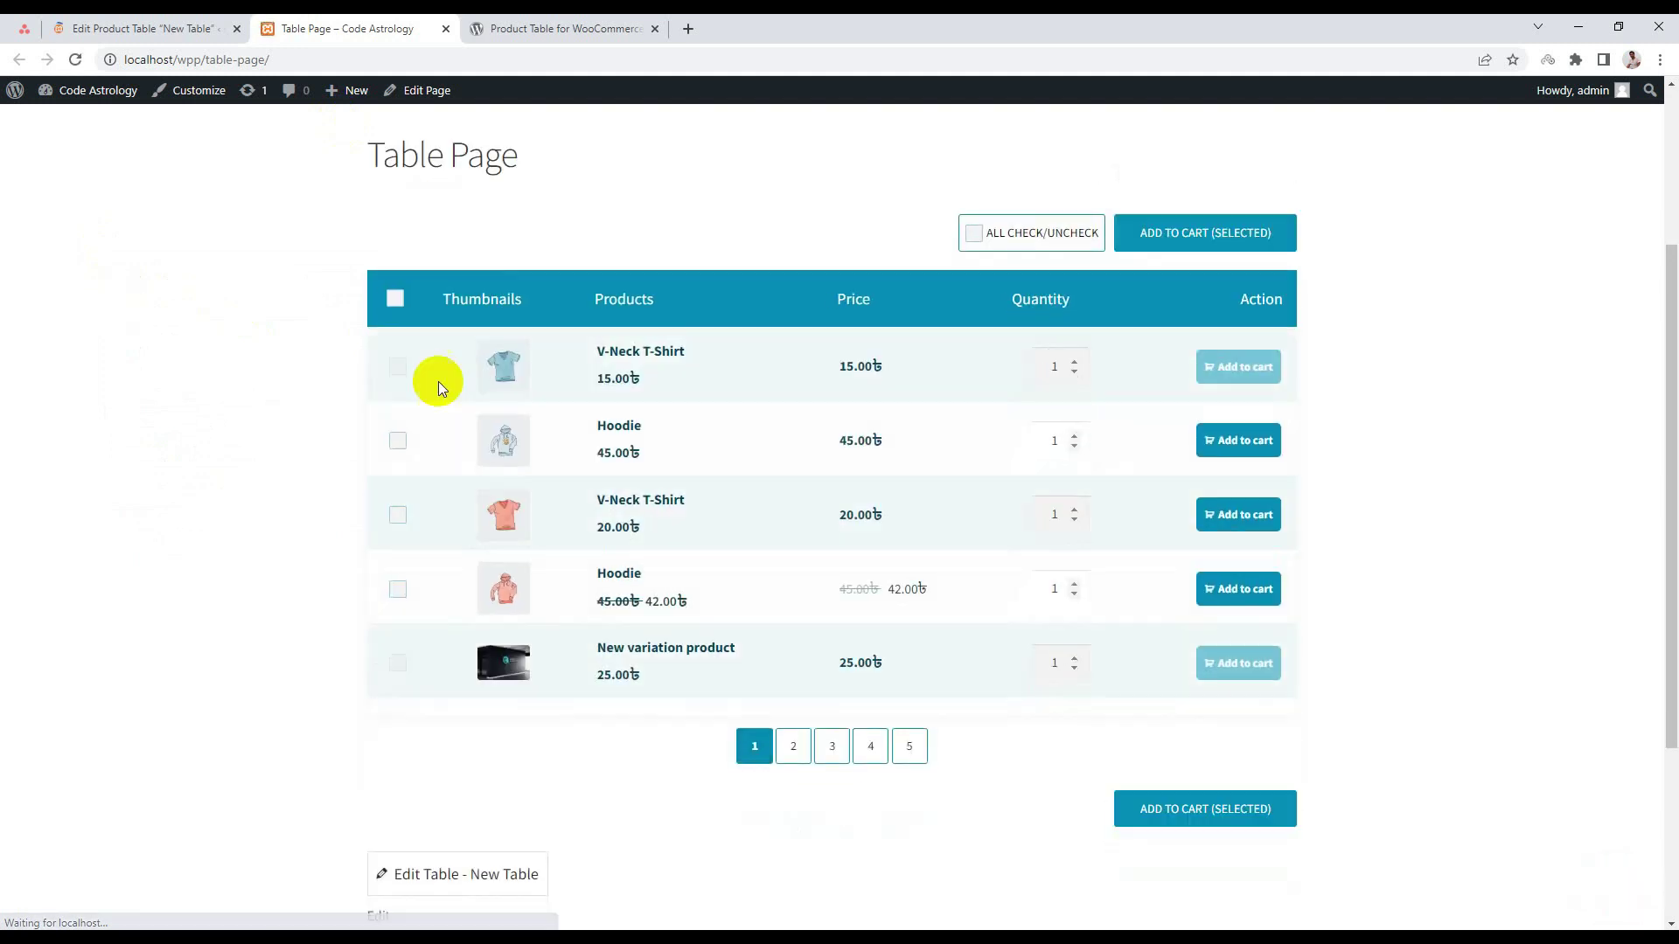
{"action": "scroll", "coordinate": [892, 420], "scroll_direction": "down", "scroll_amount": 1}
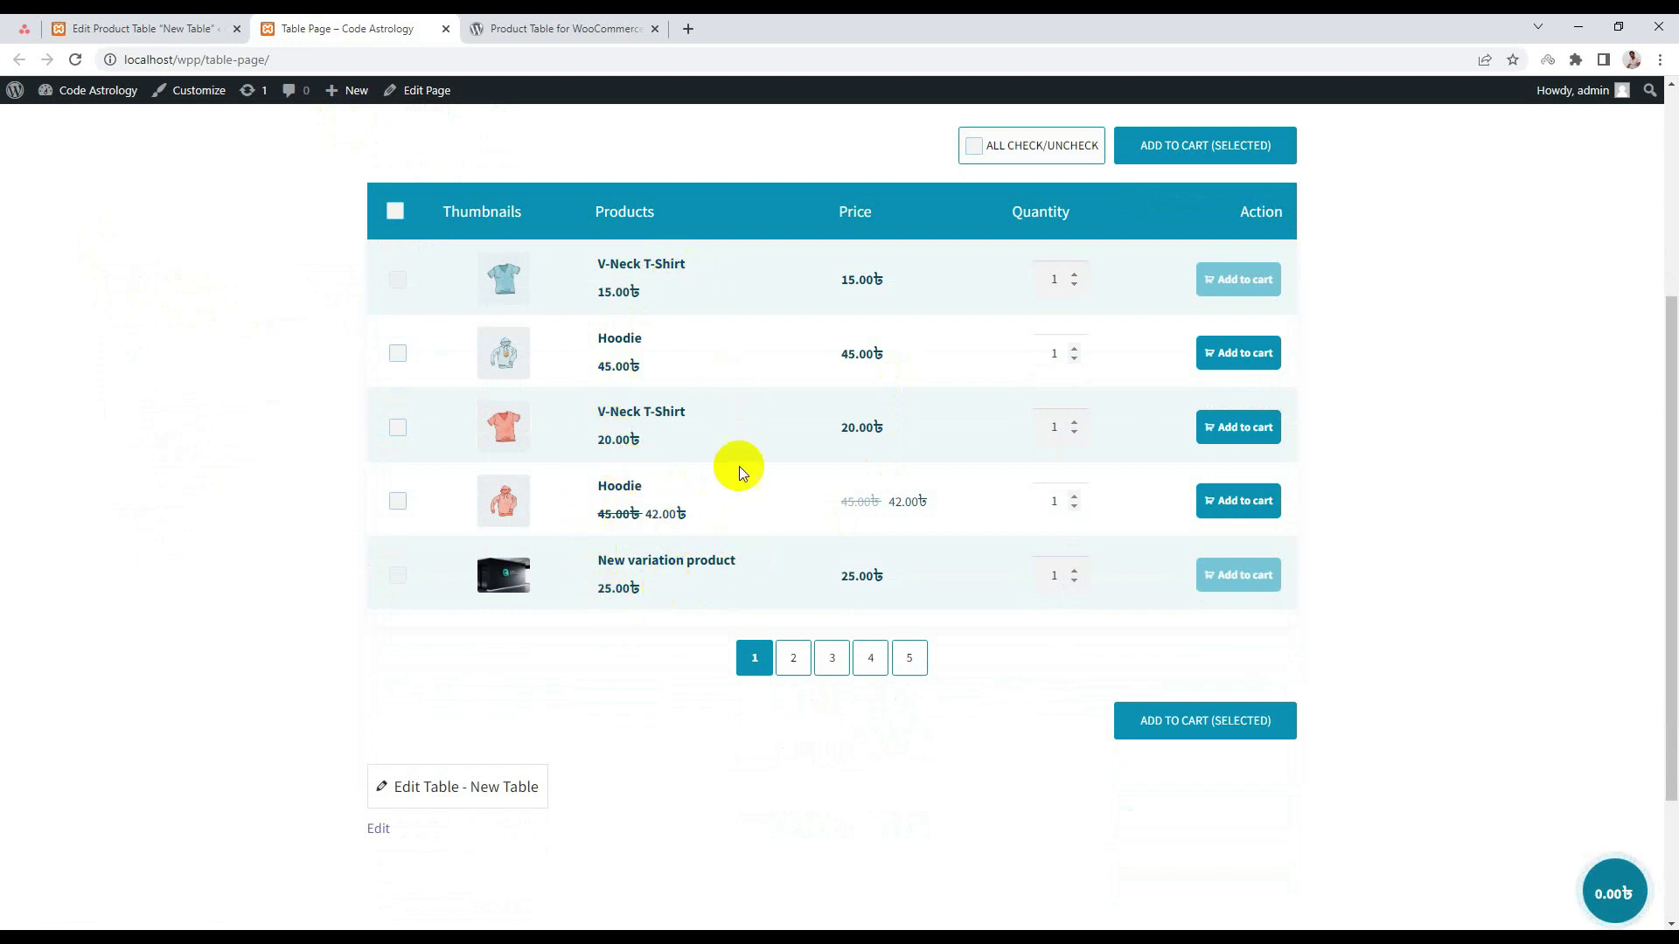
Set the Product Type in the New Table's query settings back to regular products.
{"action": "left_click", "coordinate": [127, 27]}
{"action": "scroll", "coordinate": [575, 444], "scroll_direction": "down", "scroll_amount": 6}
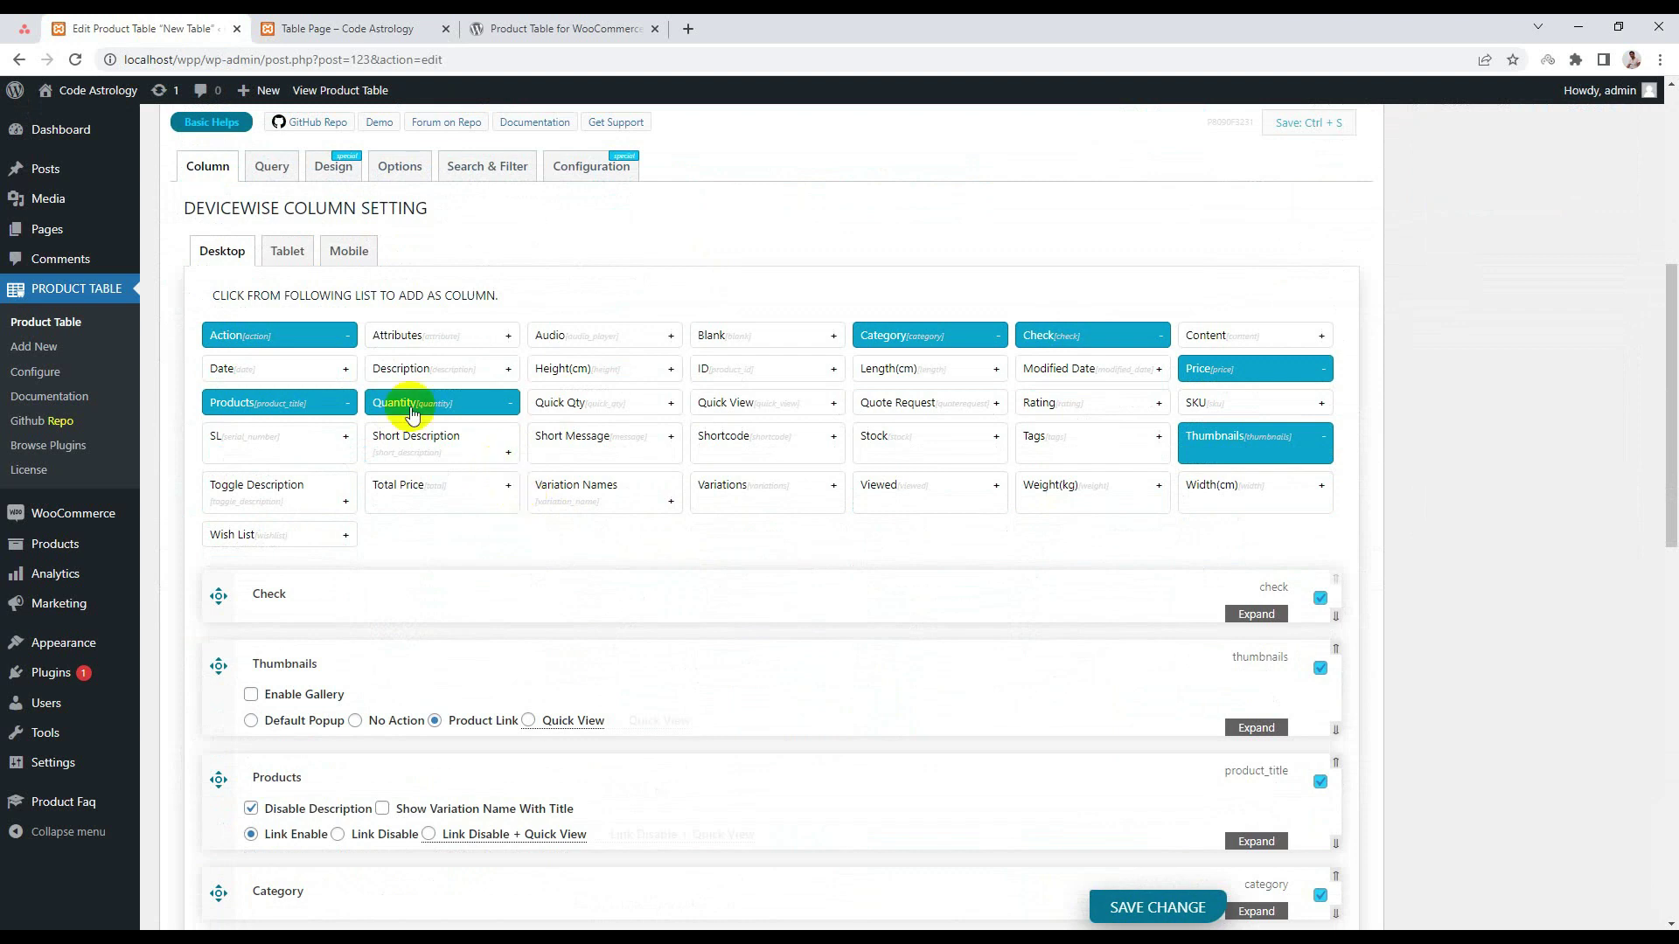
{"action": "left_click", "coordinate": [260, 166]}
{"action": "scroll", "coordinate": [468, 483], "scroll_direction": "down", "scroll_amount": 15}
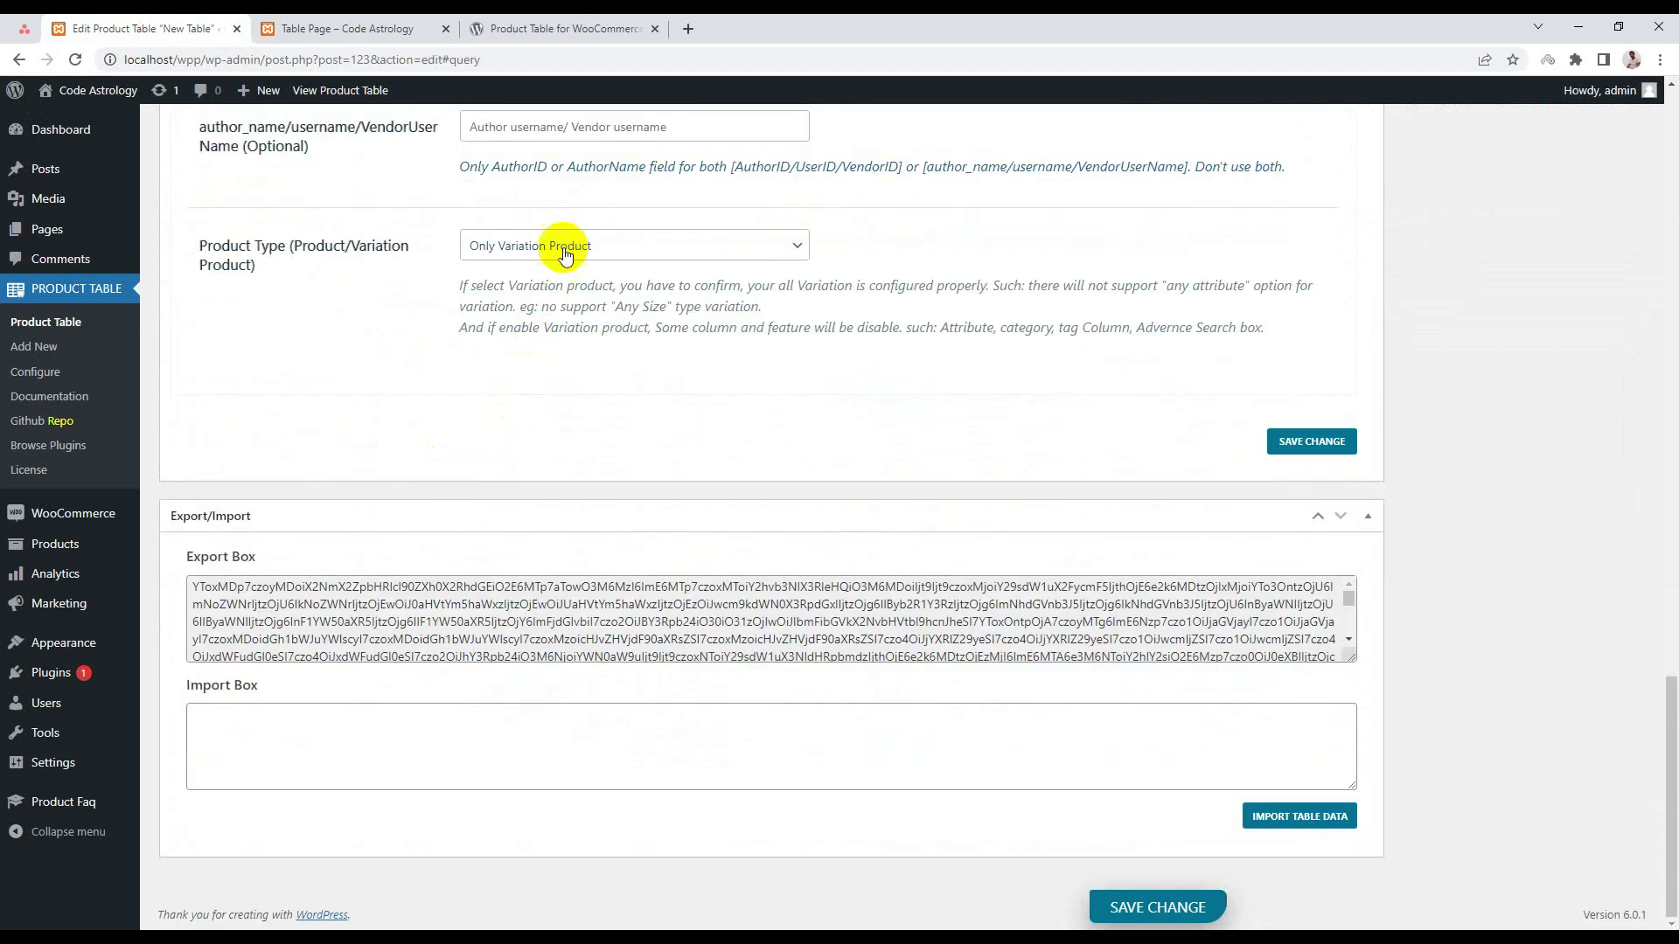
{"action": "left_click", "coordinate": [559, 248]}
{"action": "left_click", "coordinate": [556, 268]}
{"action": "scroll", "coordinate": [864, 561], "scroll_direction": "up", "scroll_amount": 2}
{"action": "scroll", "coordinate": [864, 561], "scroll_direction": "up", "scroll_amount": 15}
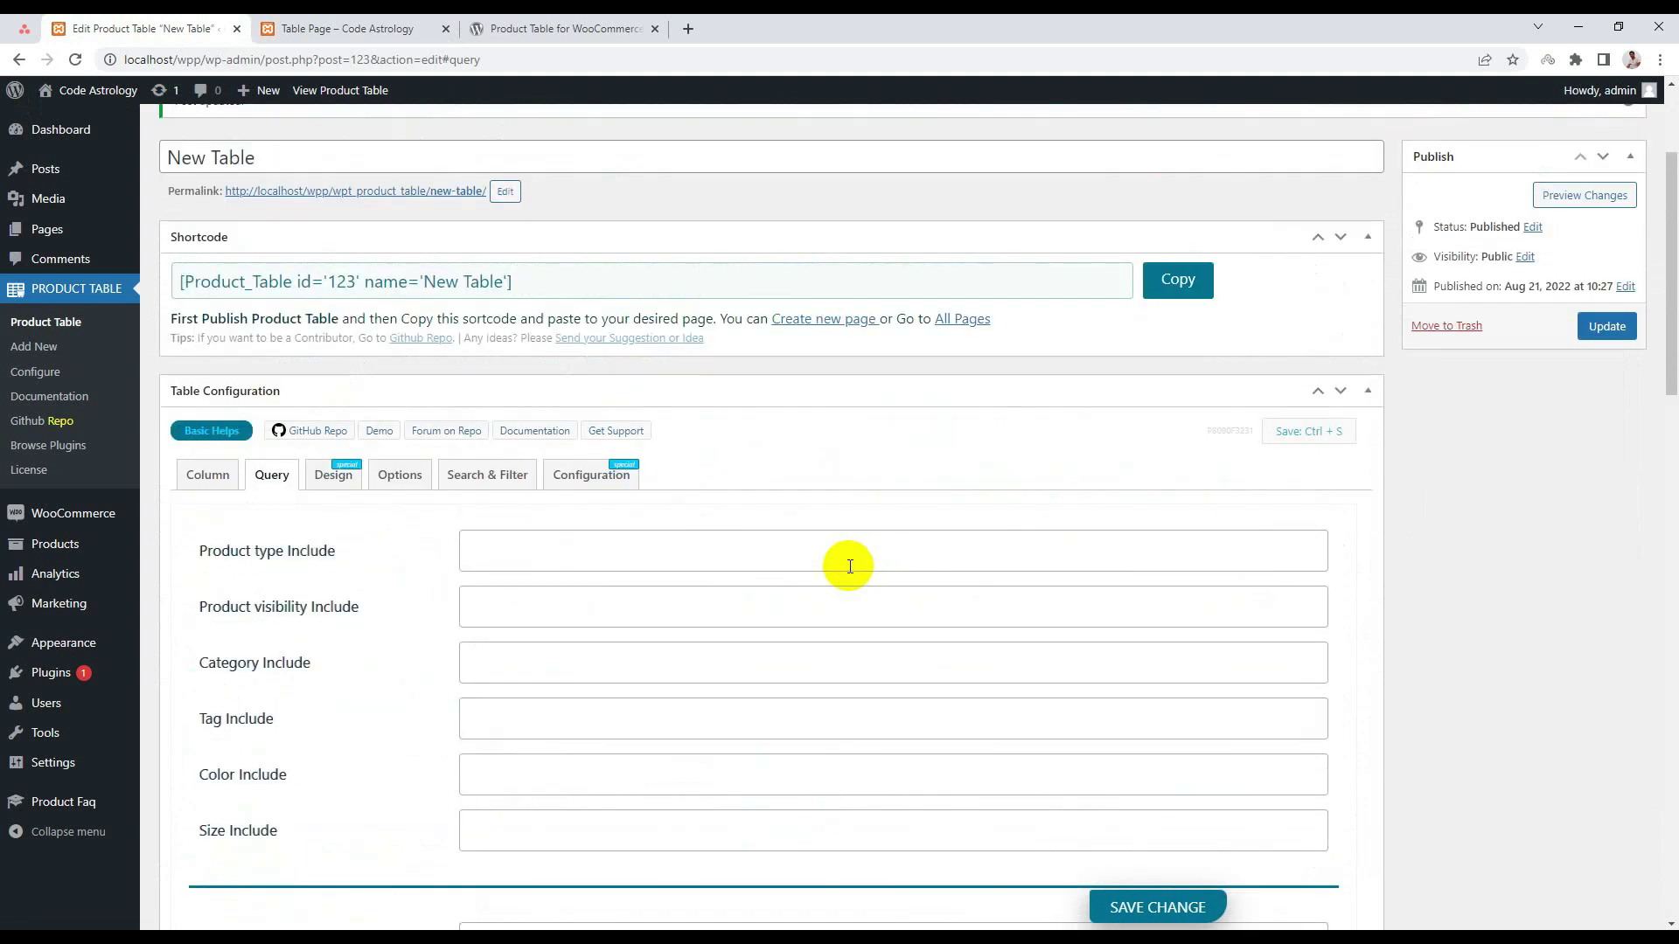
Apply the Beautiful Blacky design template to the New Table and save the product table.
{"action": "left_click", "coordinate": [347, 480]}
{"action": "scroll", "coordinate": [349, 480], "scroll_direction": "down", "scroll_amount": 2}
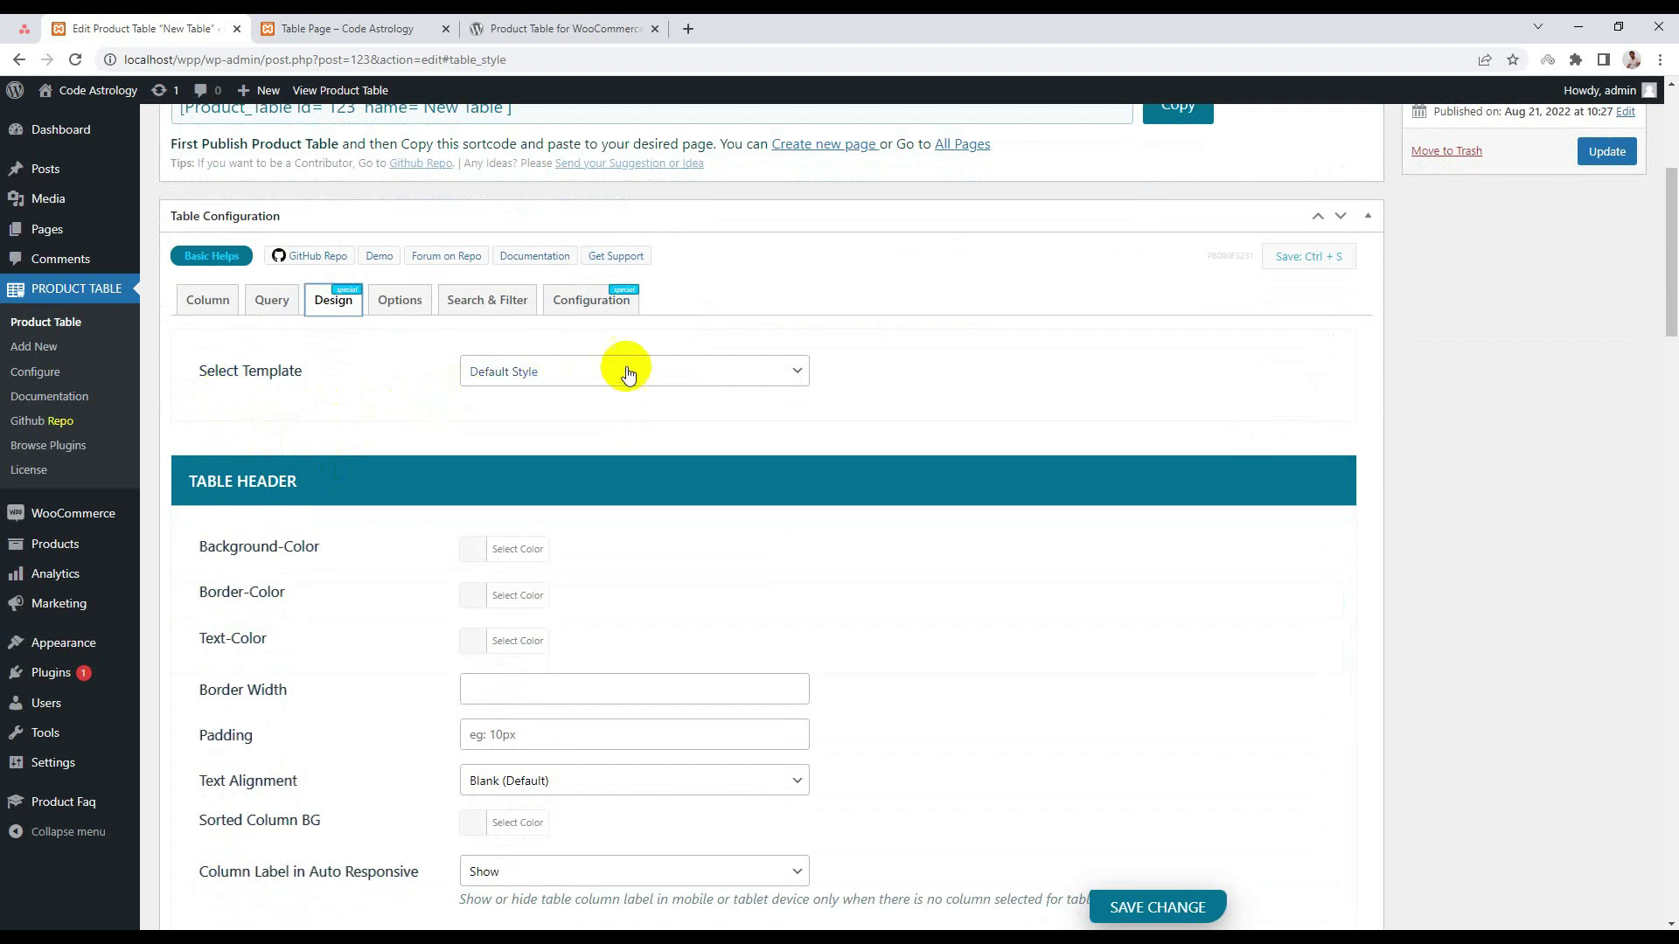
{"action": "left_click", "coordinate": [593, 378]}
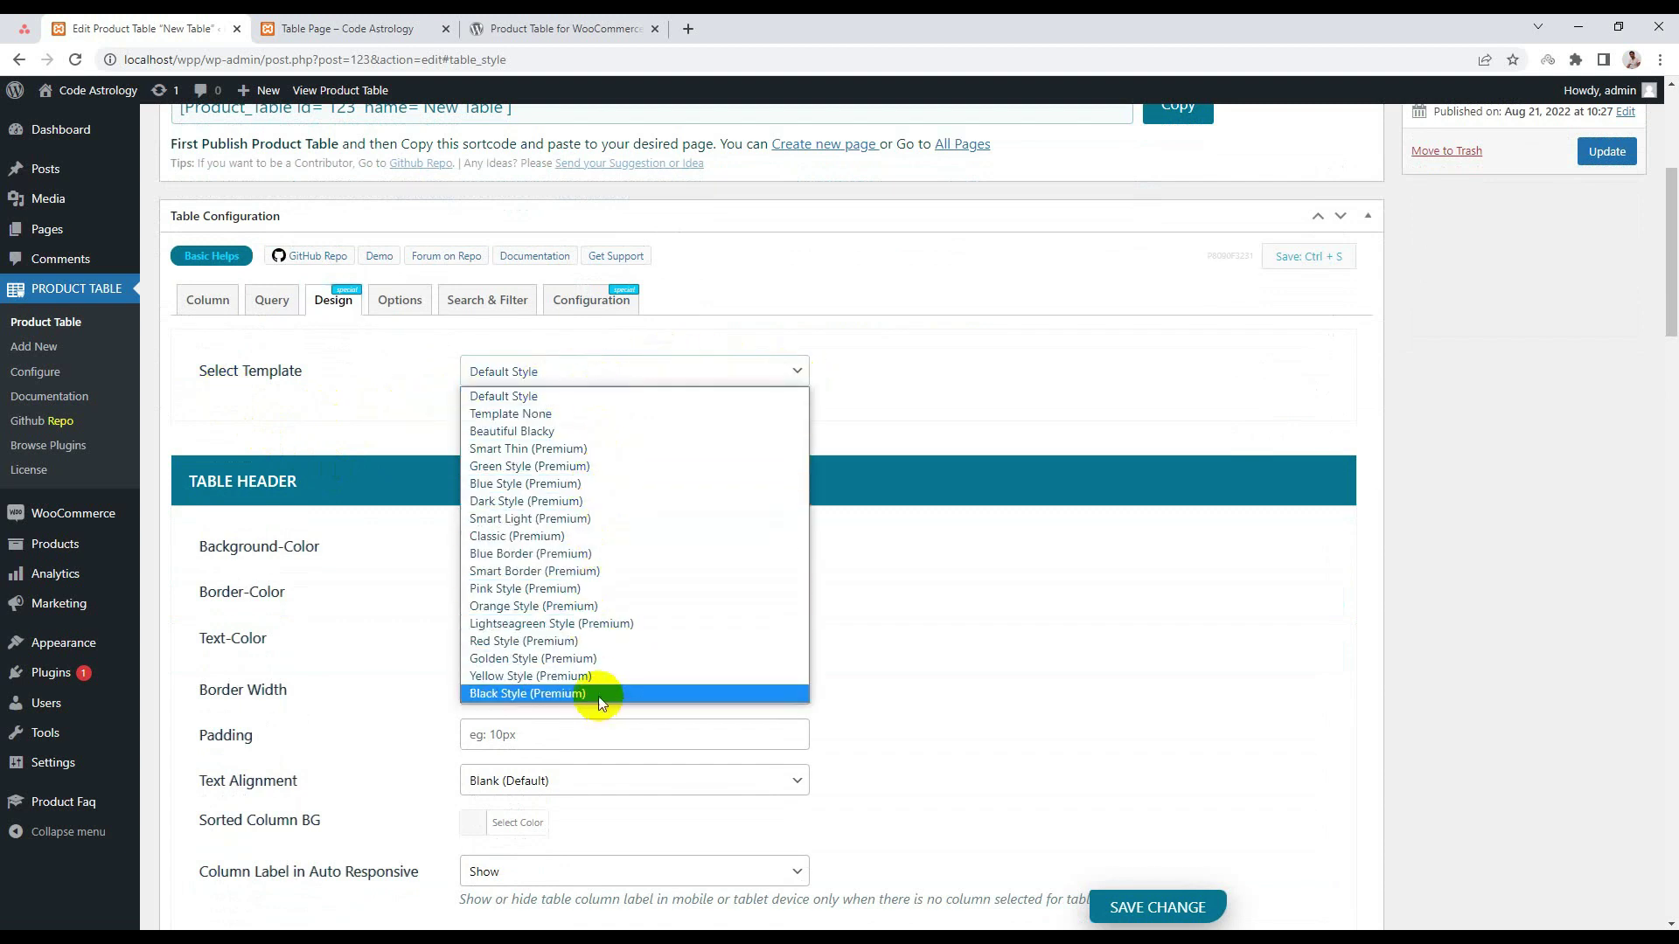
{"action": "left_click", "coordinate": [613, 378]}
{"action": "left_click", "coordinate": [612, 378]}
{"action": "left_click", "coordinate": [613, 377]}
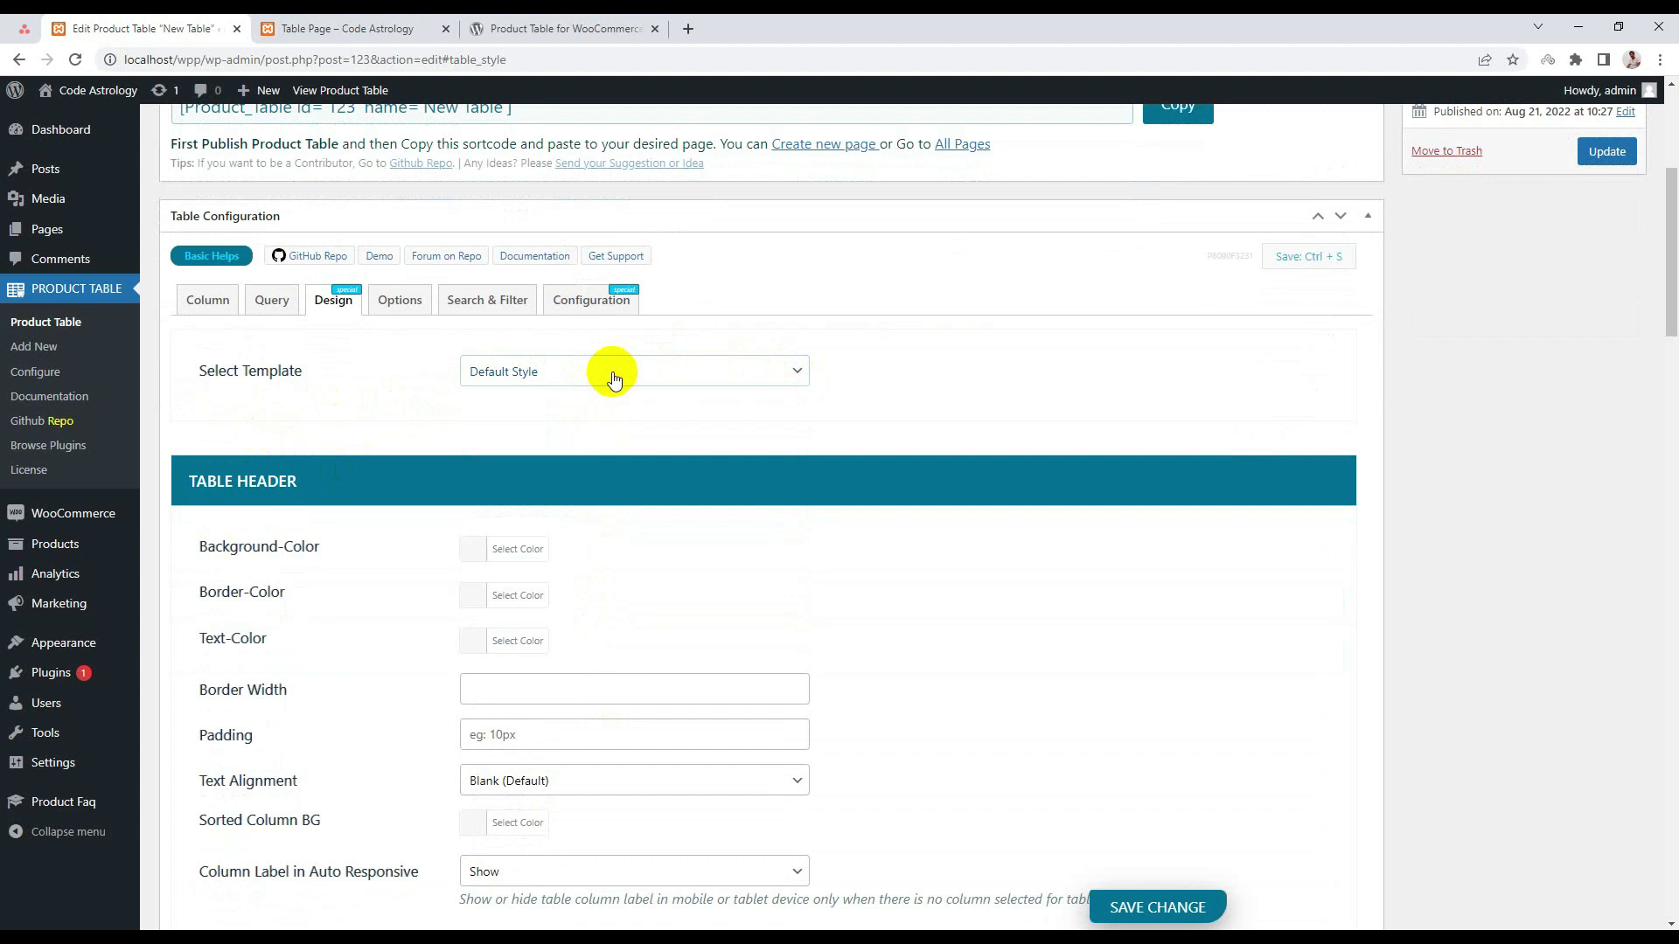
{"action": "left_click", "coordinate": [613, 378]}
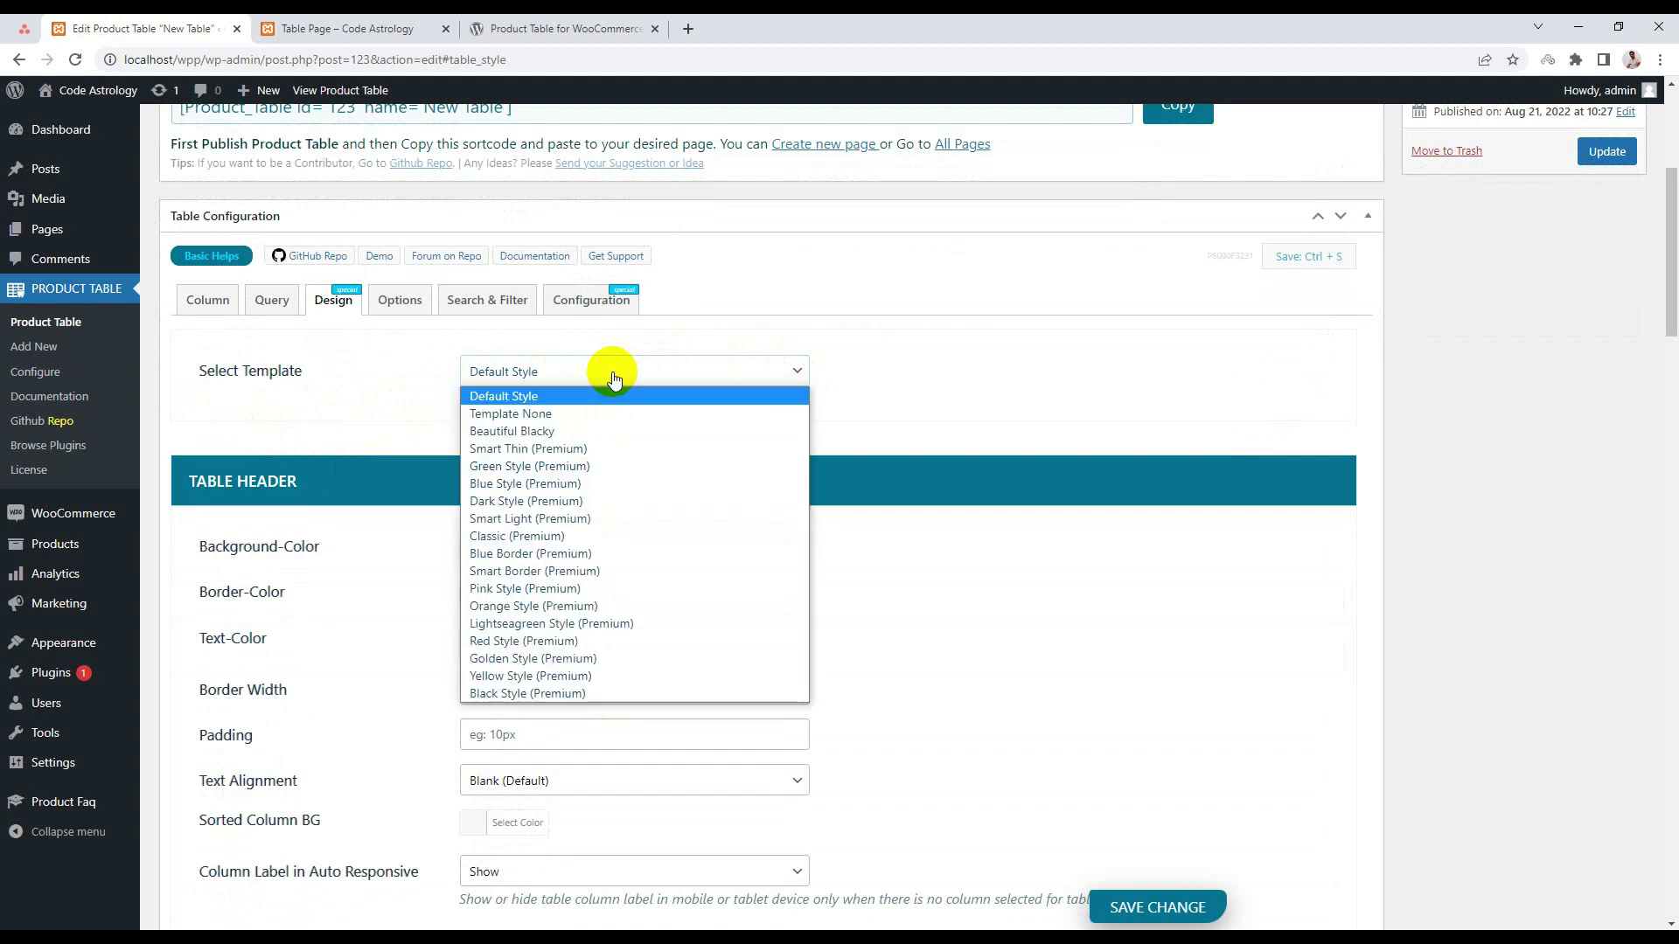
{"action": "left_click", "coordinate": [597, 433]}
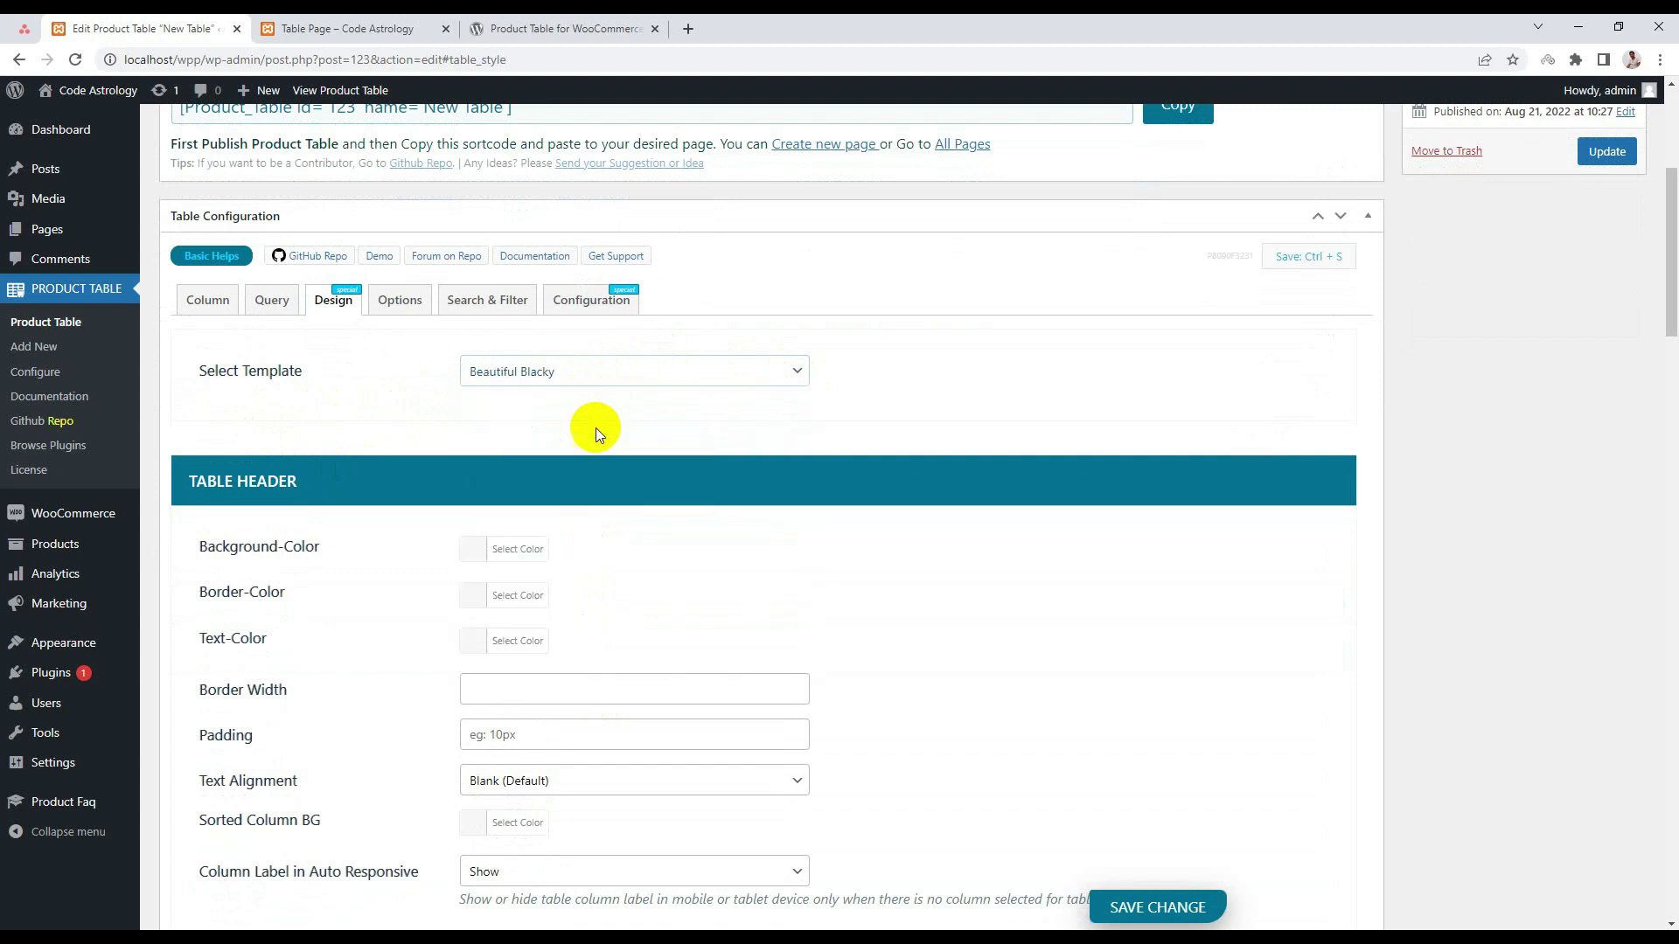
{"action": "left_click", "coordinate": [1174, 910]}
Reload the live Table Page and check the table's template styling and listed products.
{"action": "left_click", "coordinate": [343, 27]}
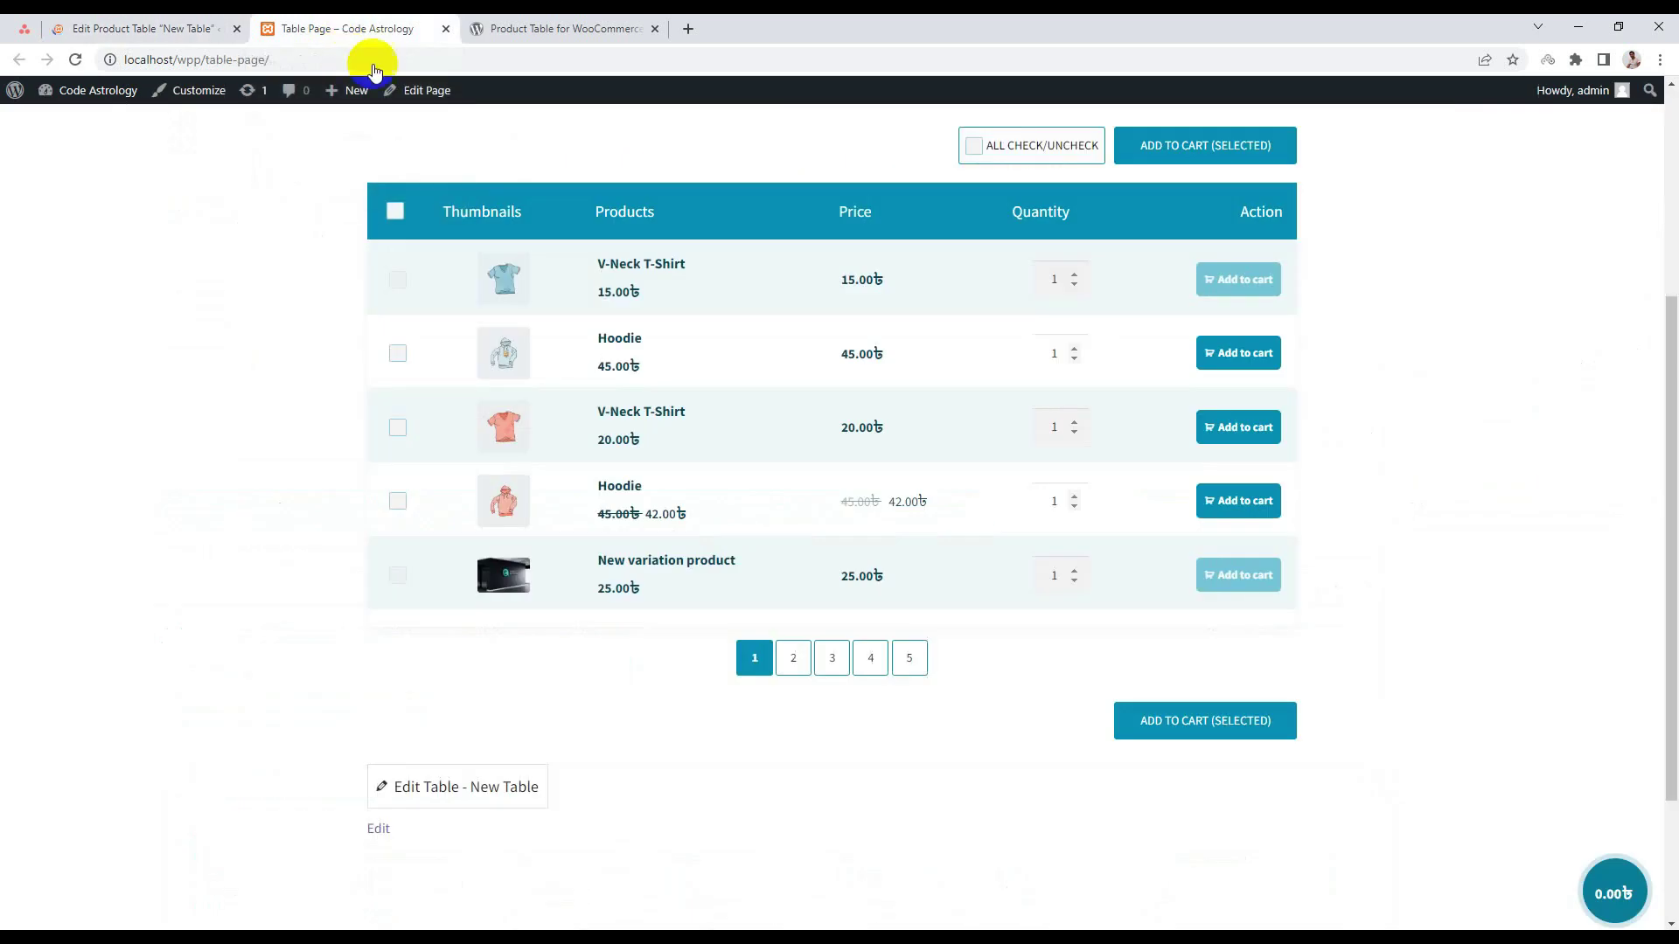
{"action": "right_click", "coordinate": [218, 376]}
{"action": "left_click", "coordinate": [259, 425]}
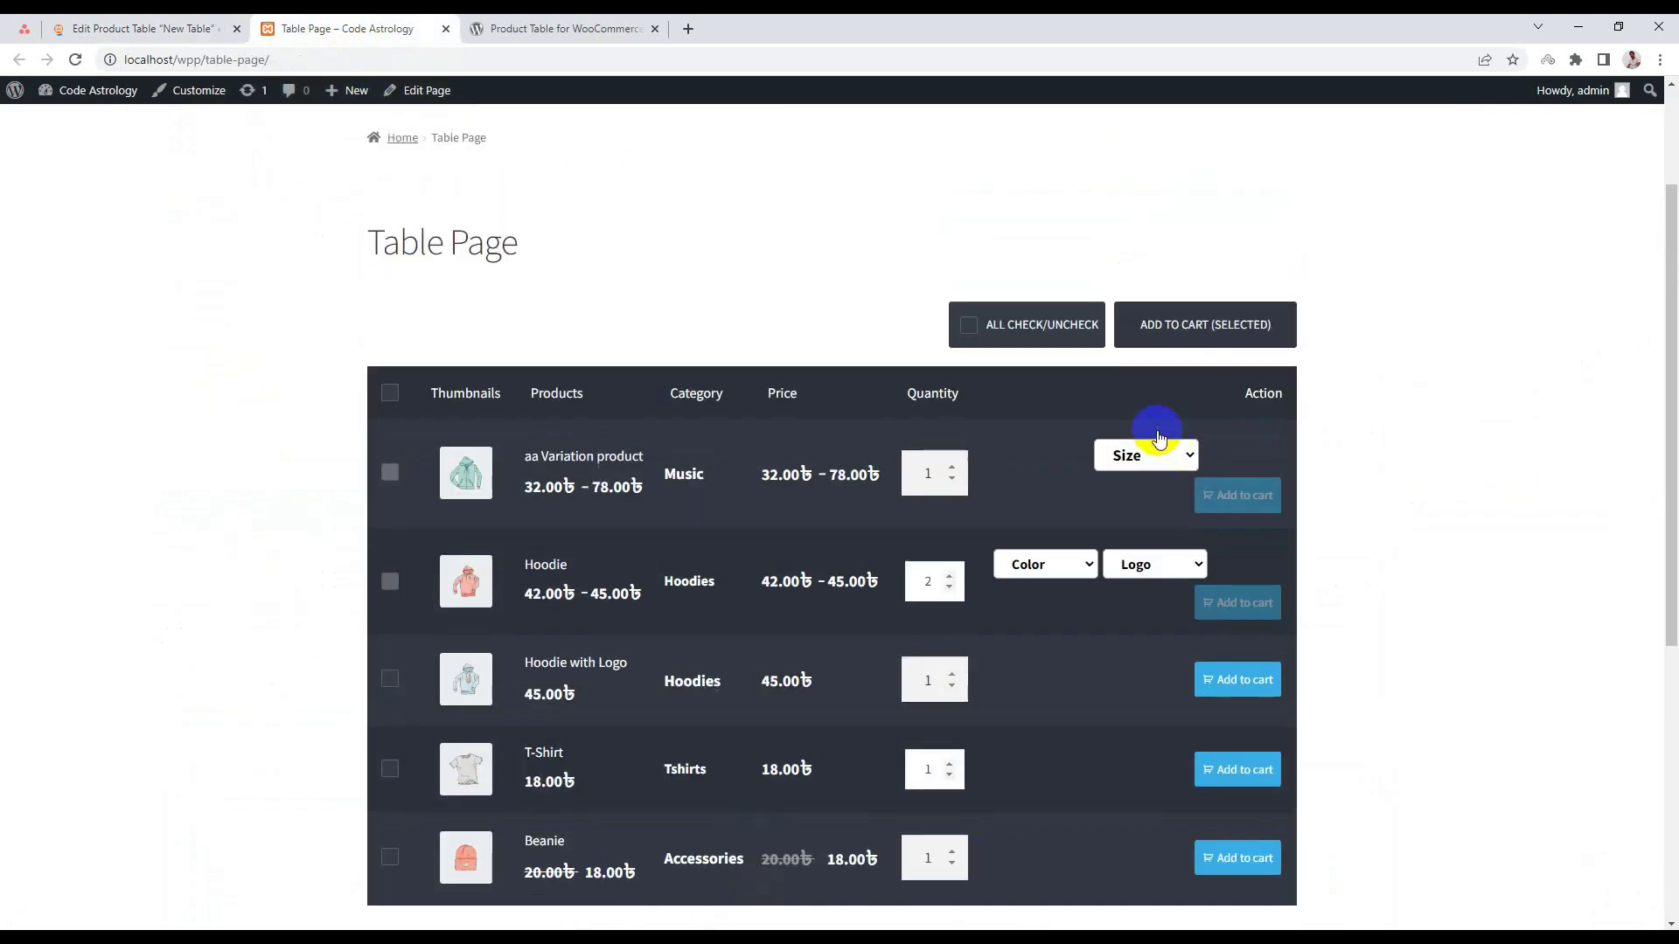
{"action": "scroll", "coordinate": [904, 714], "scroll_direction": "down", "scroll_amount": 1}
{"action": "scroll", "coordinate": [901, 712], "scroll_direction": "down", "scroll_amount": 4}
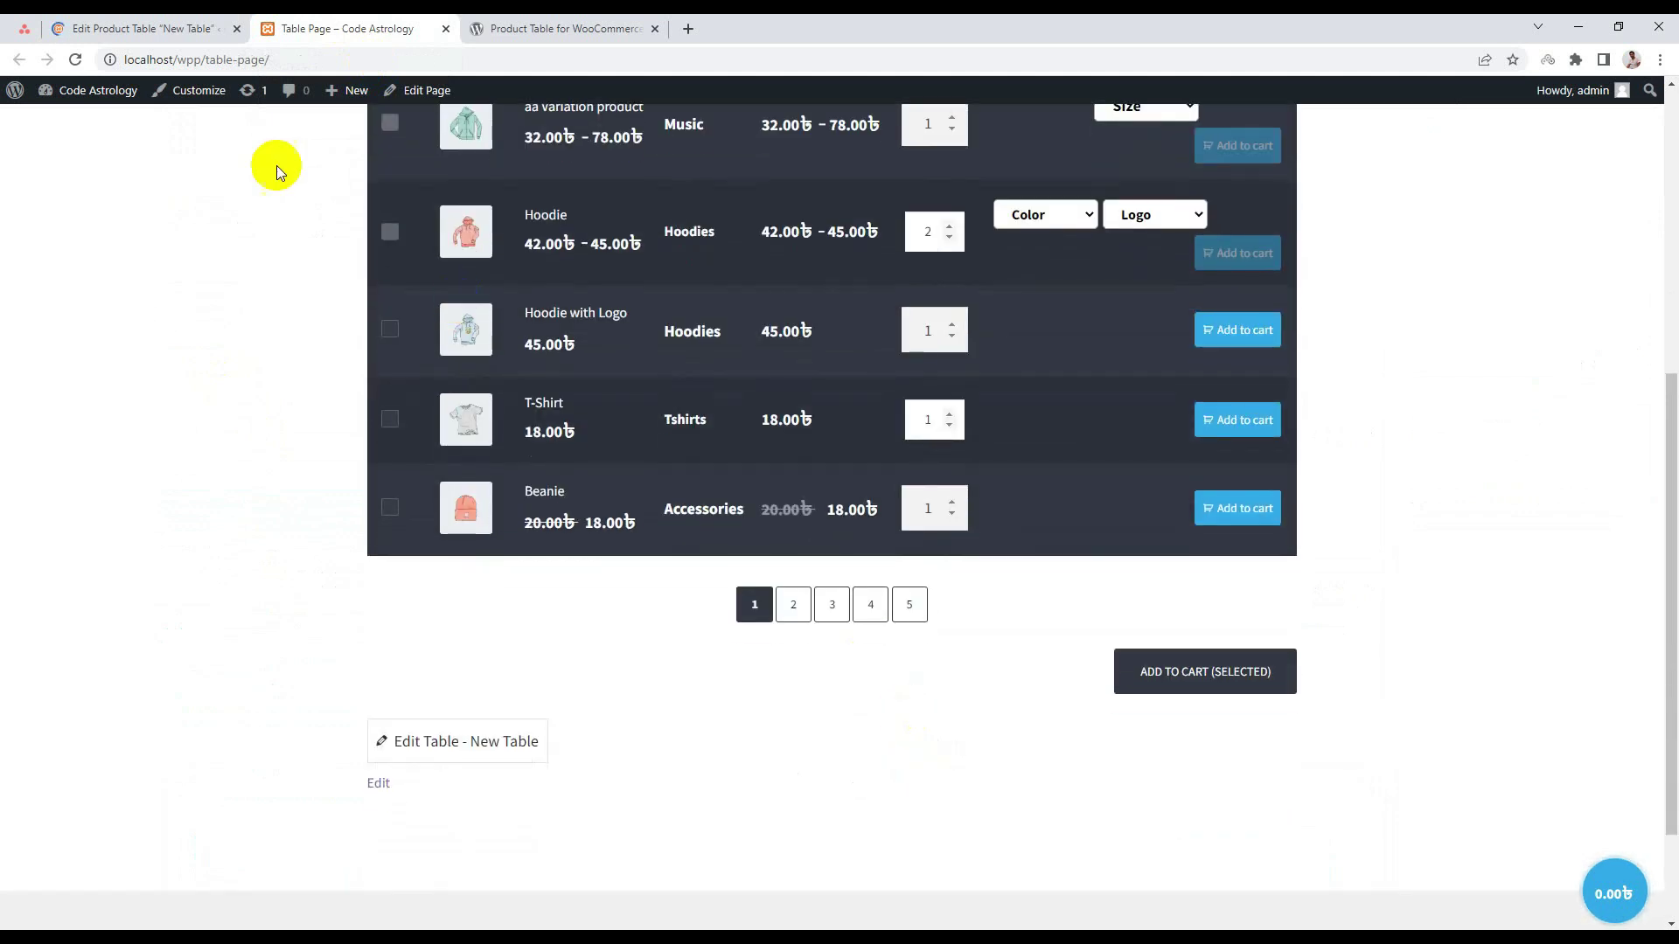
Review the New Table's available design templates and its style settings for table header, table body, checkboxes and buttons.
{"action": "left_click", "coordinate": [144, 22]}
{"action": "scroll", "coordinate": [494, 477], "scroll_direction": "down", "scroll_amount": 2}
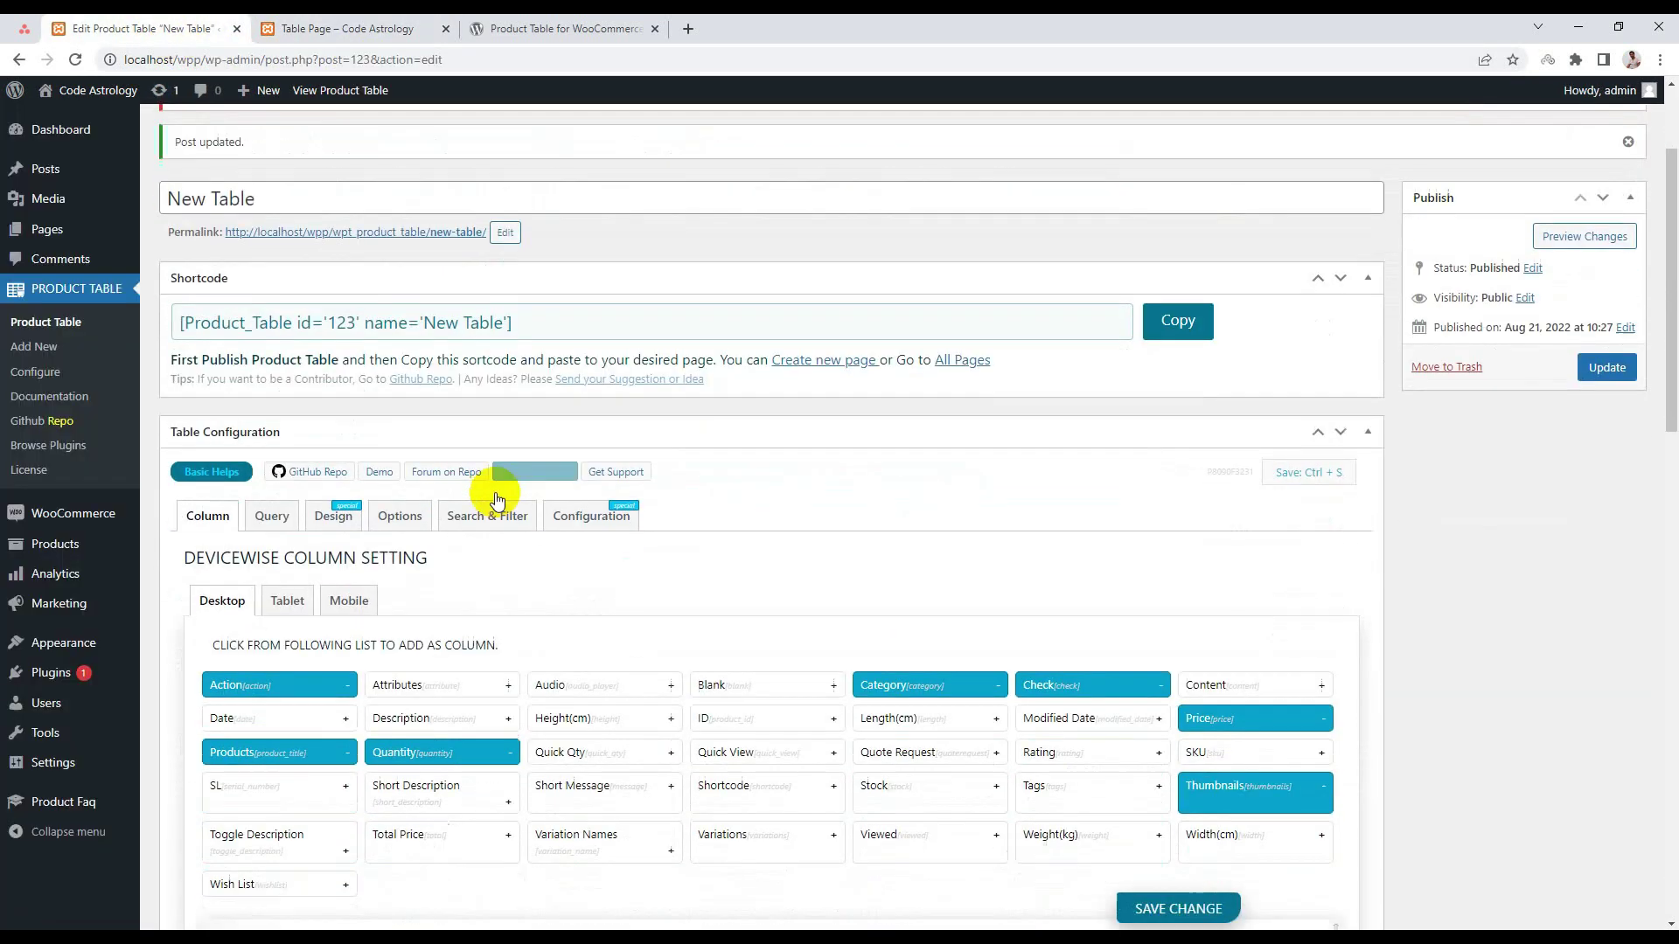
{"action": "left_click", "coordinate": [272, 516]}
{"action": "left_click", "coordinate": [333, 515]}
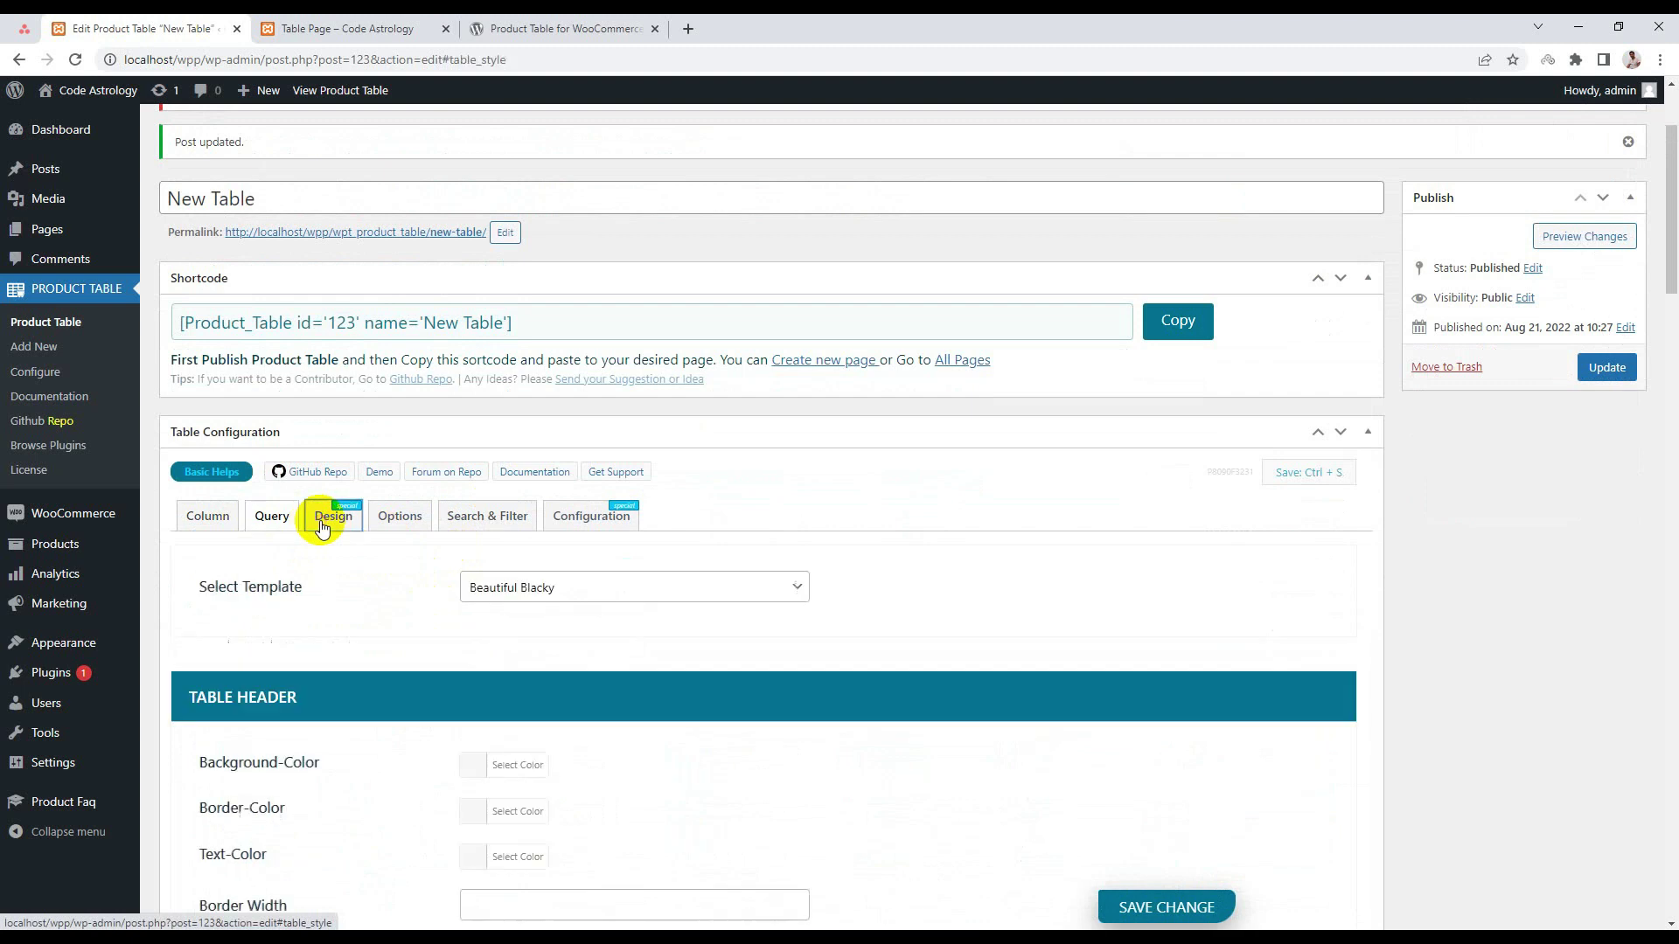
{"action": "scroll", "coordinate": [523, 578], "scroll_direction": "down", "scroll_amount": 2}
{"action": "left_click", "coordinate": [521, 416]}
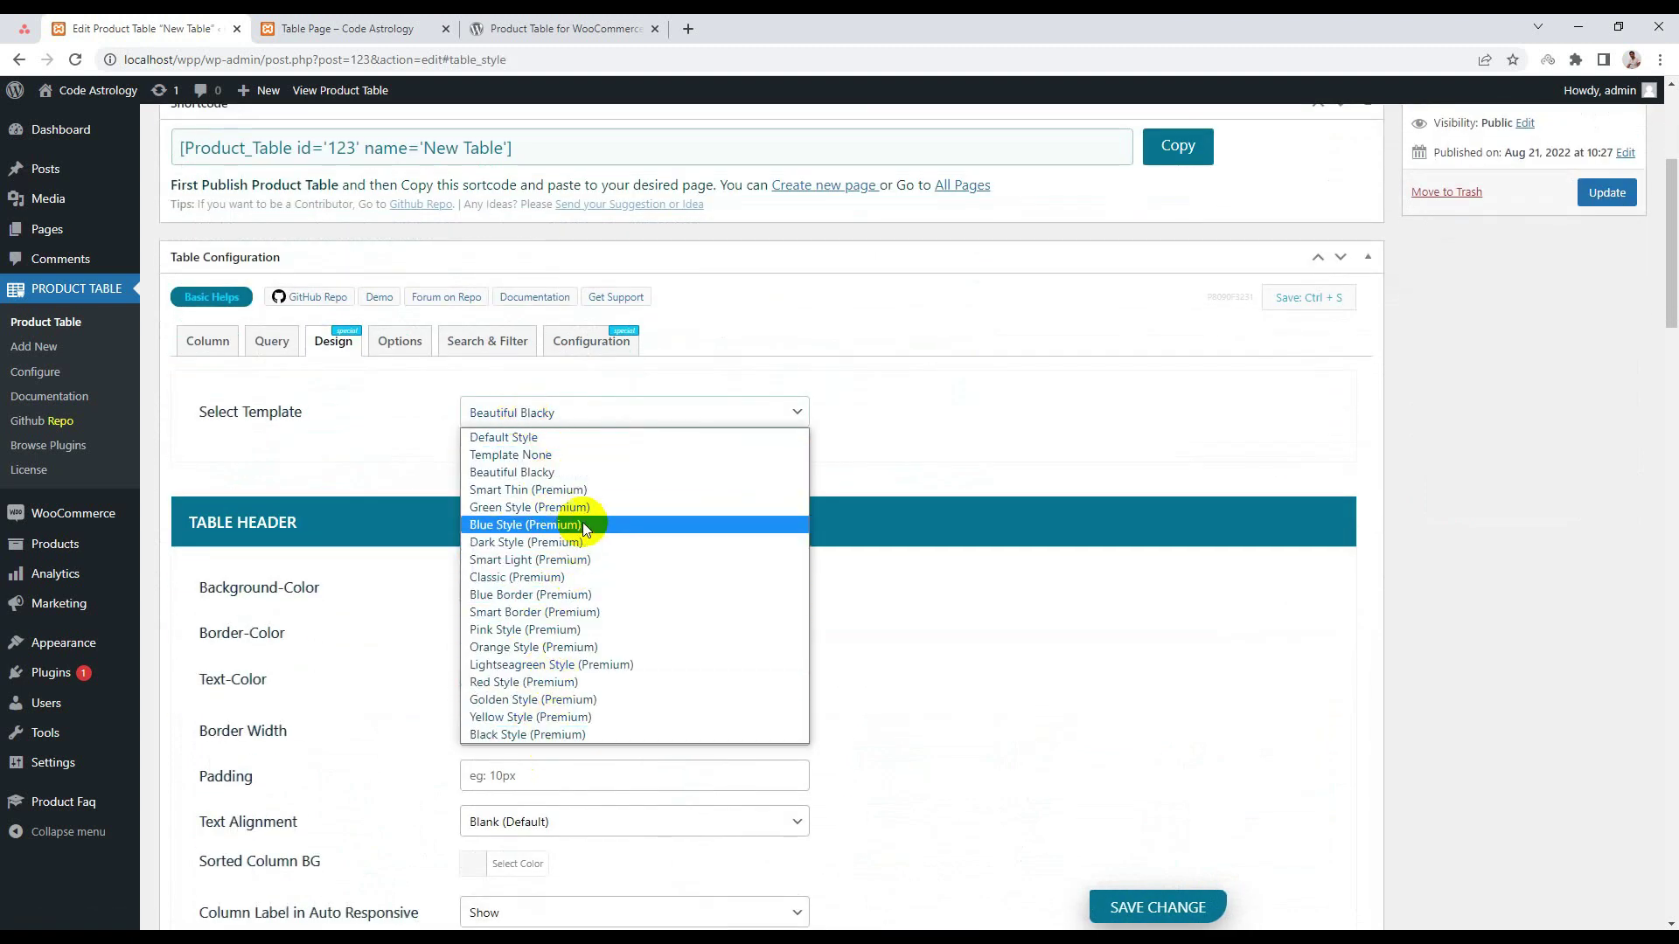
{"action": "left_click", "coordinate": [586, 378]}
{"action": "scroll", "coordinate": [577, 382], "scroll_direction": "down", "scroll_amount": 2}
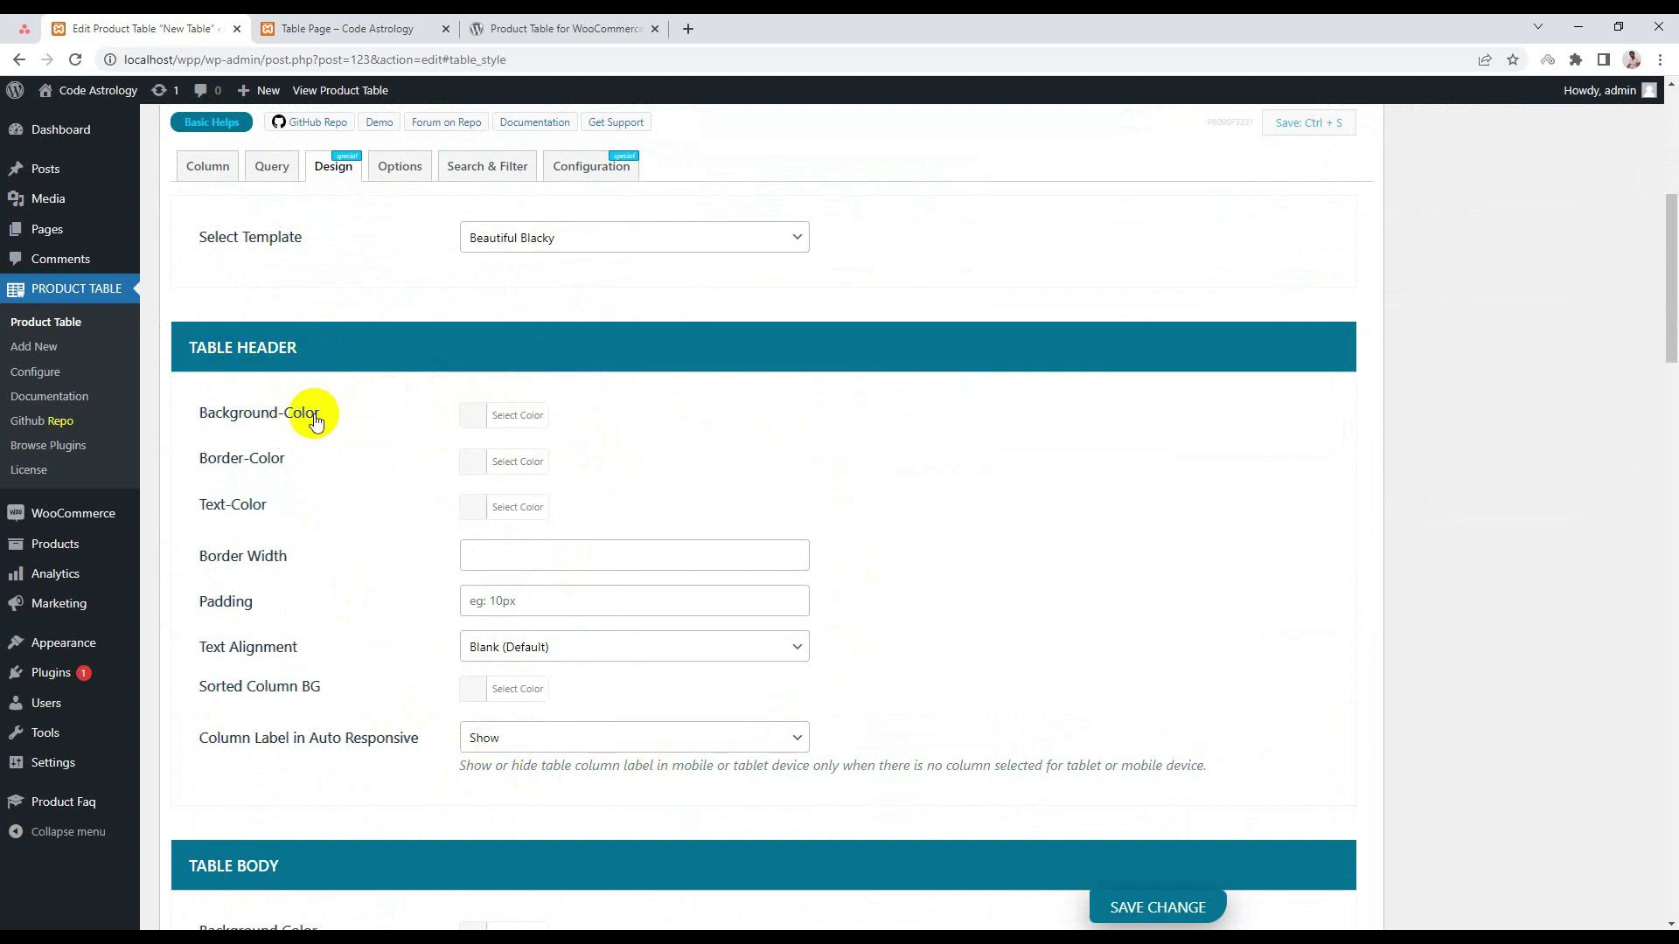
{"action": "scroll", "coordinate": [262, 573], "scroll_direction": "down", "scroll_amount": 5}
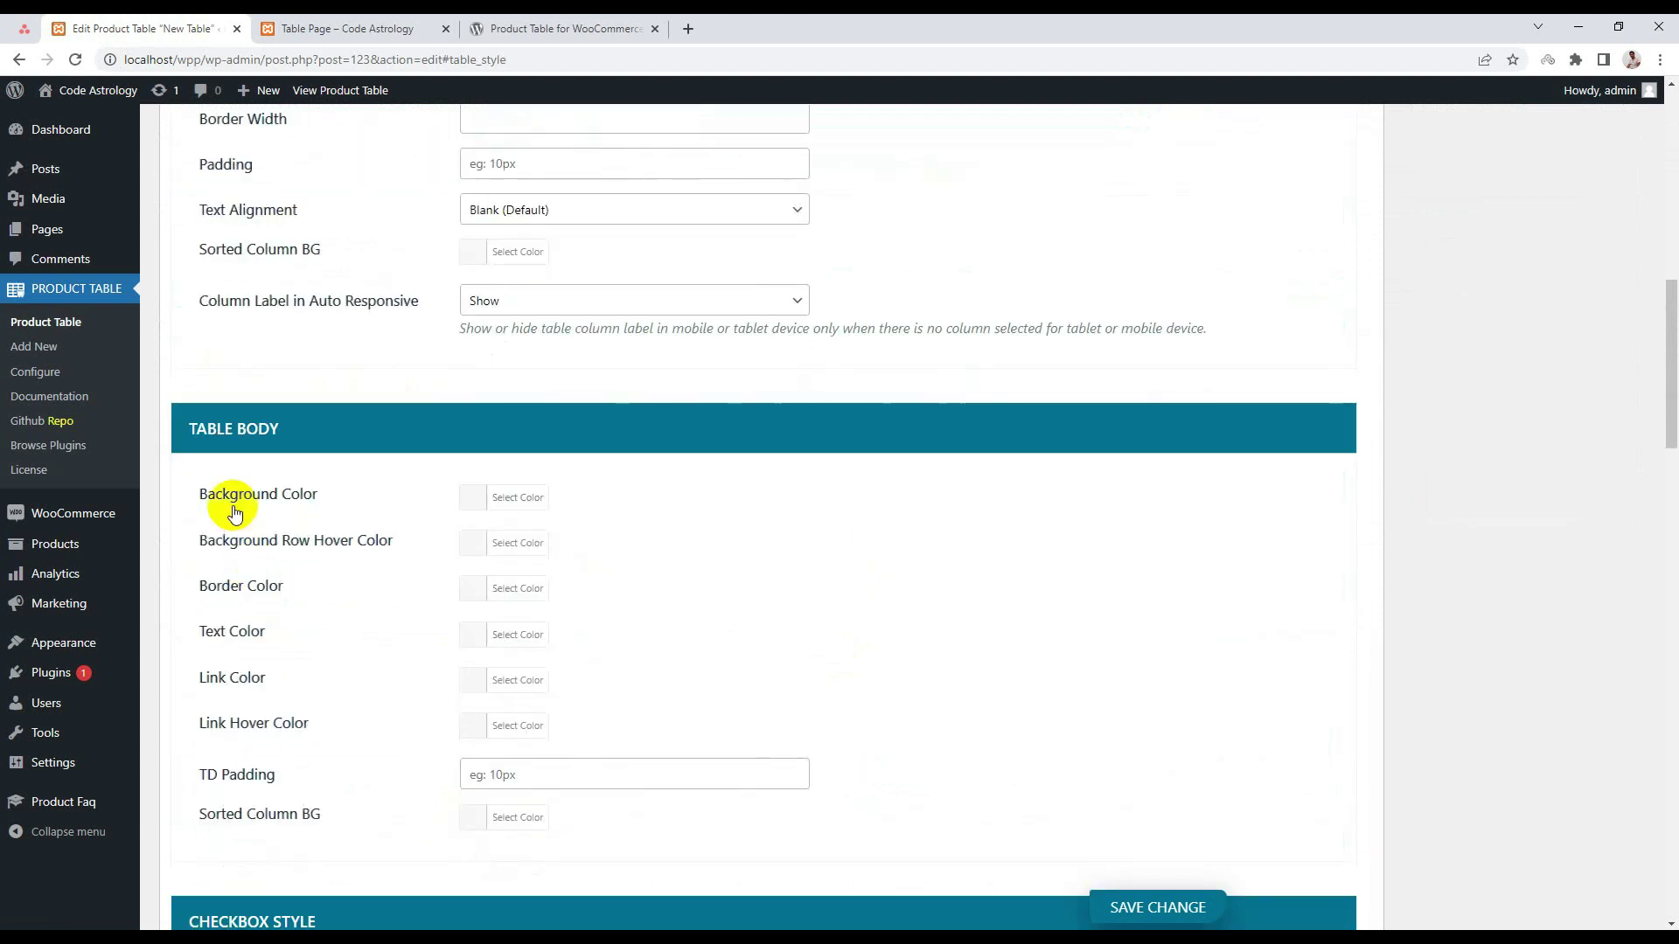
{"action": "scroll", "coordinate": [234, 514], "scroll_direction": "down", "scroll_amount": 6}
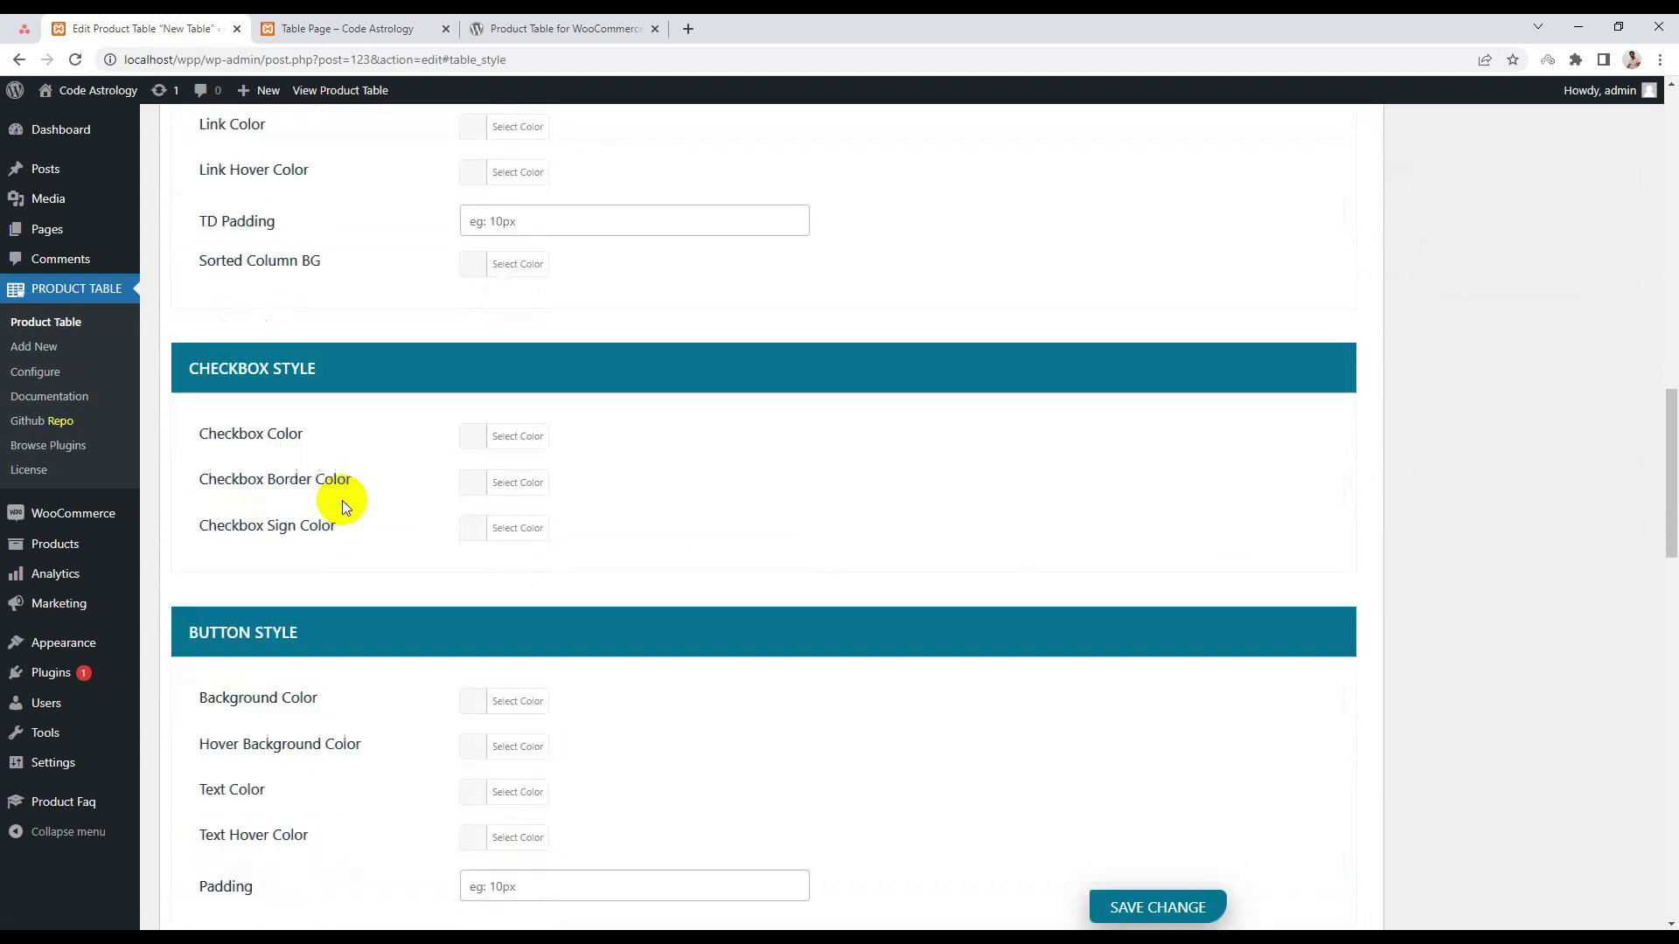
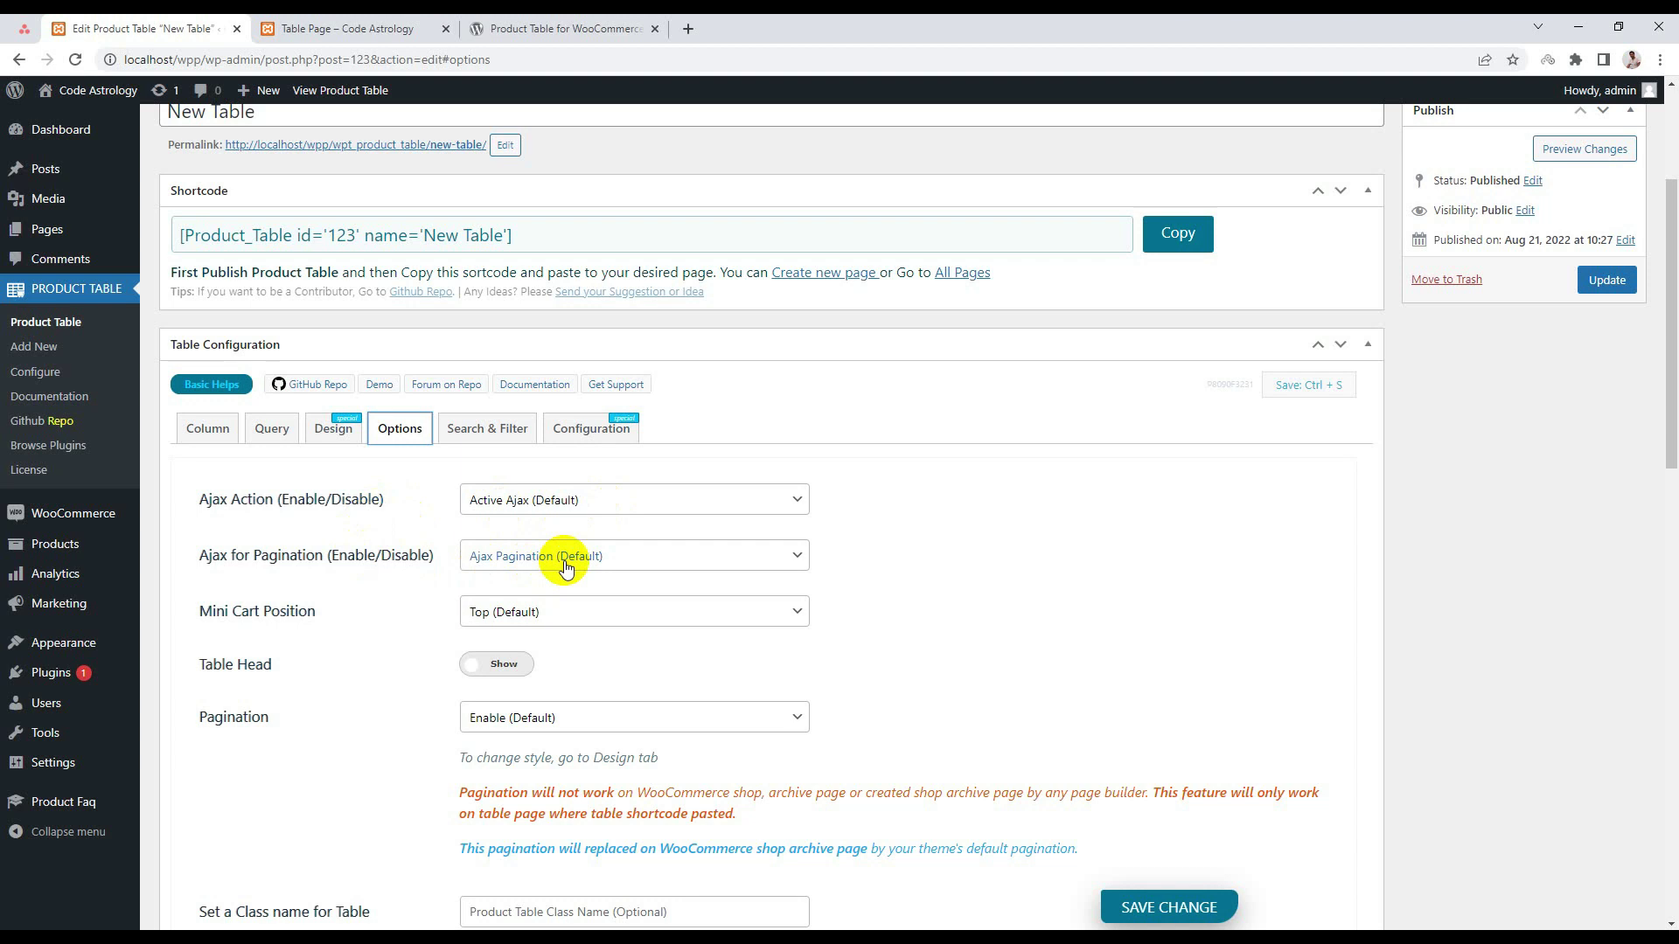
Set the Mini Cart Position in the New Table's options to Bottom and save the product table.
{"action": "scroll", "coordinate": [599, 566], "scroll_direction": "down", "scroll_amount": 1}
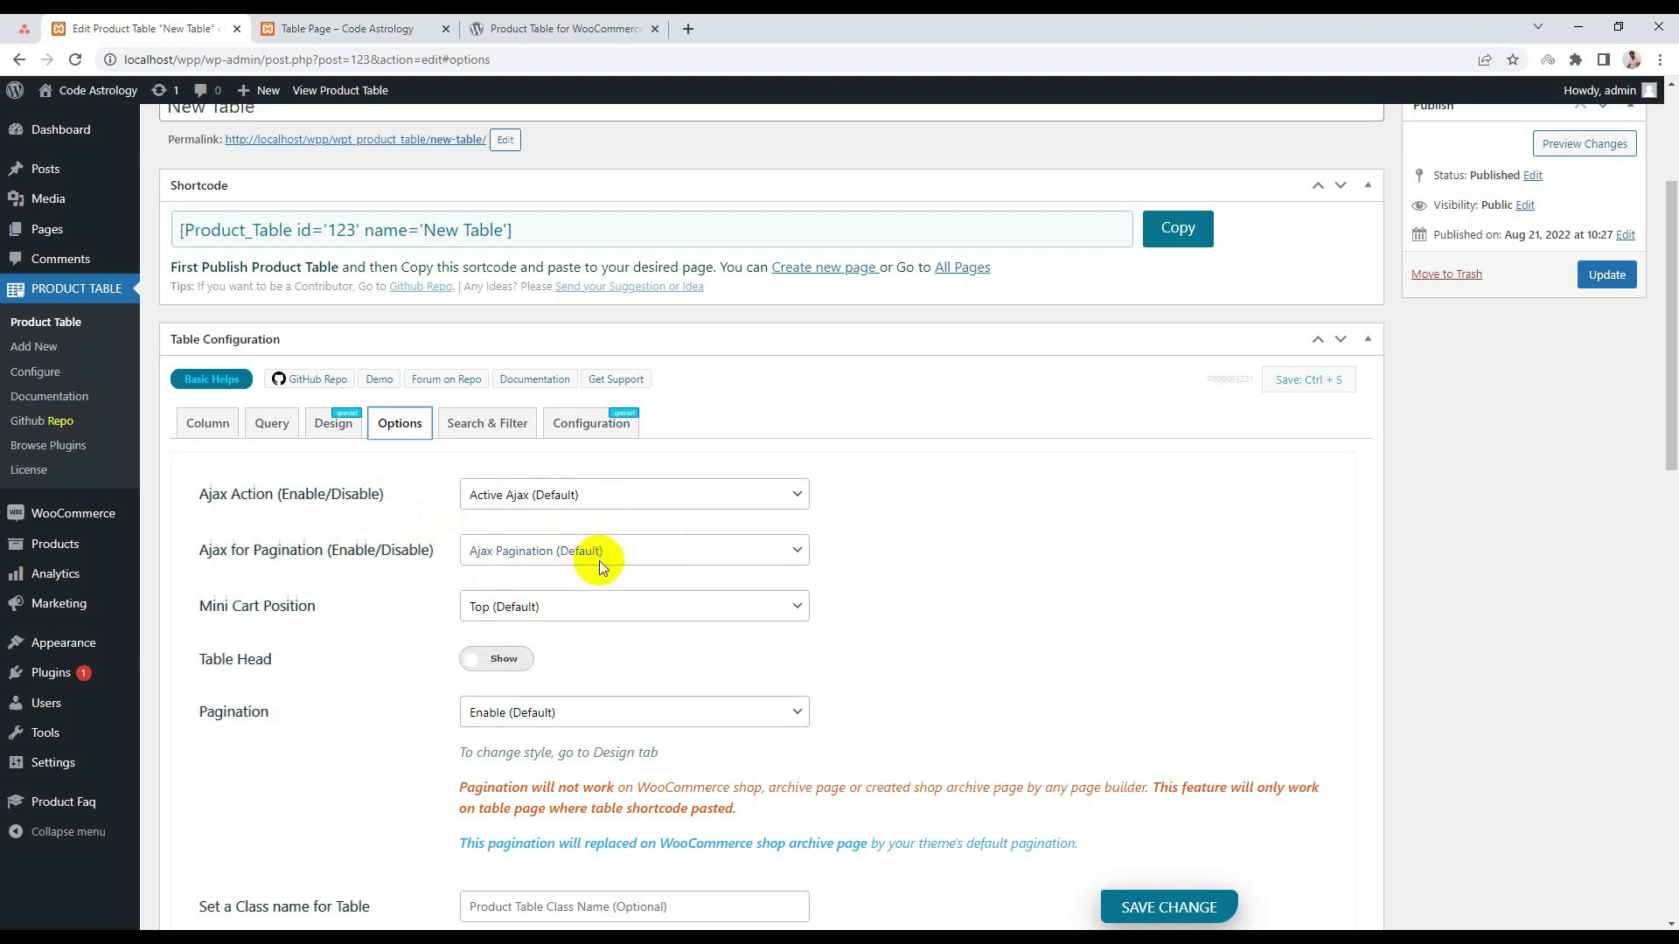
{"action": "scroll", "coordinate": [600, 566], "scroll_direction": "down", "scroll_amount": 1}
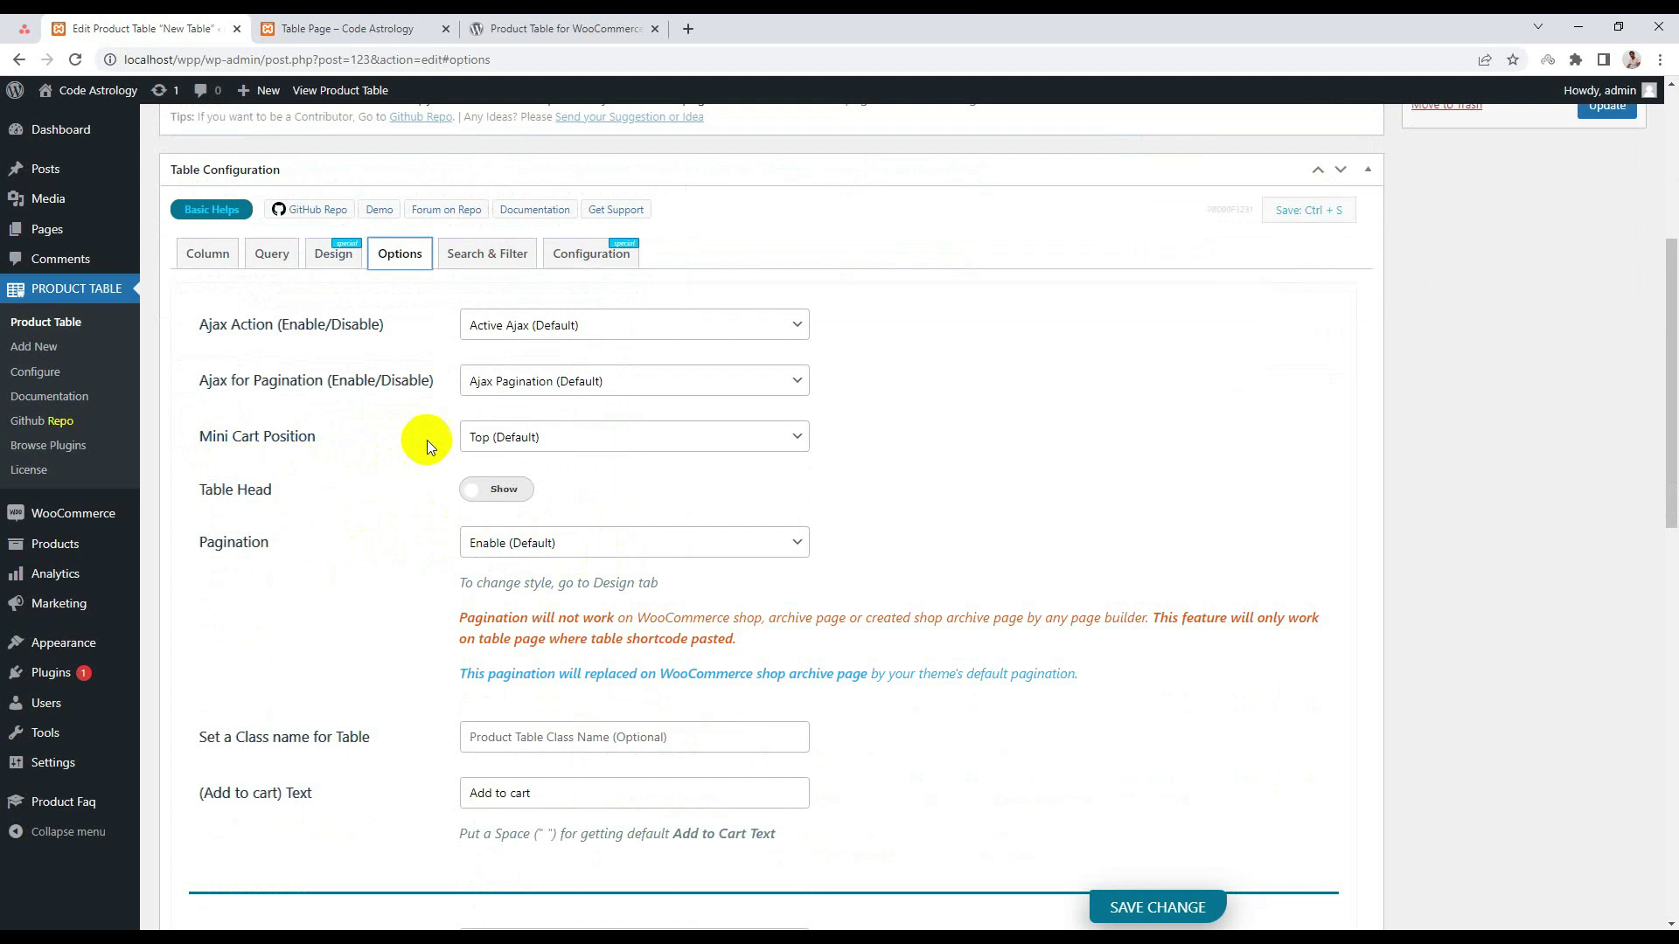
{"action": "left_click", "coordinate": [577, 441]}
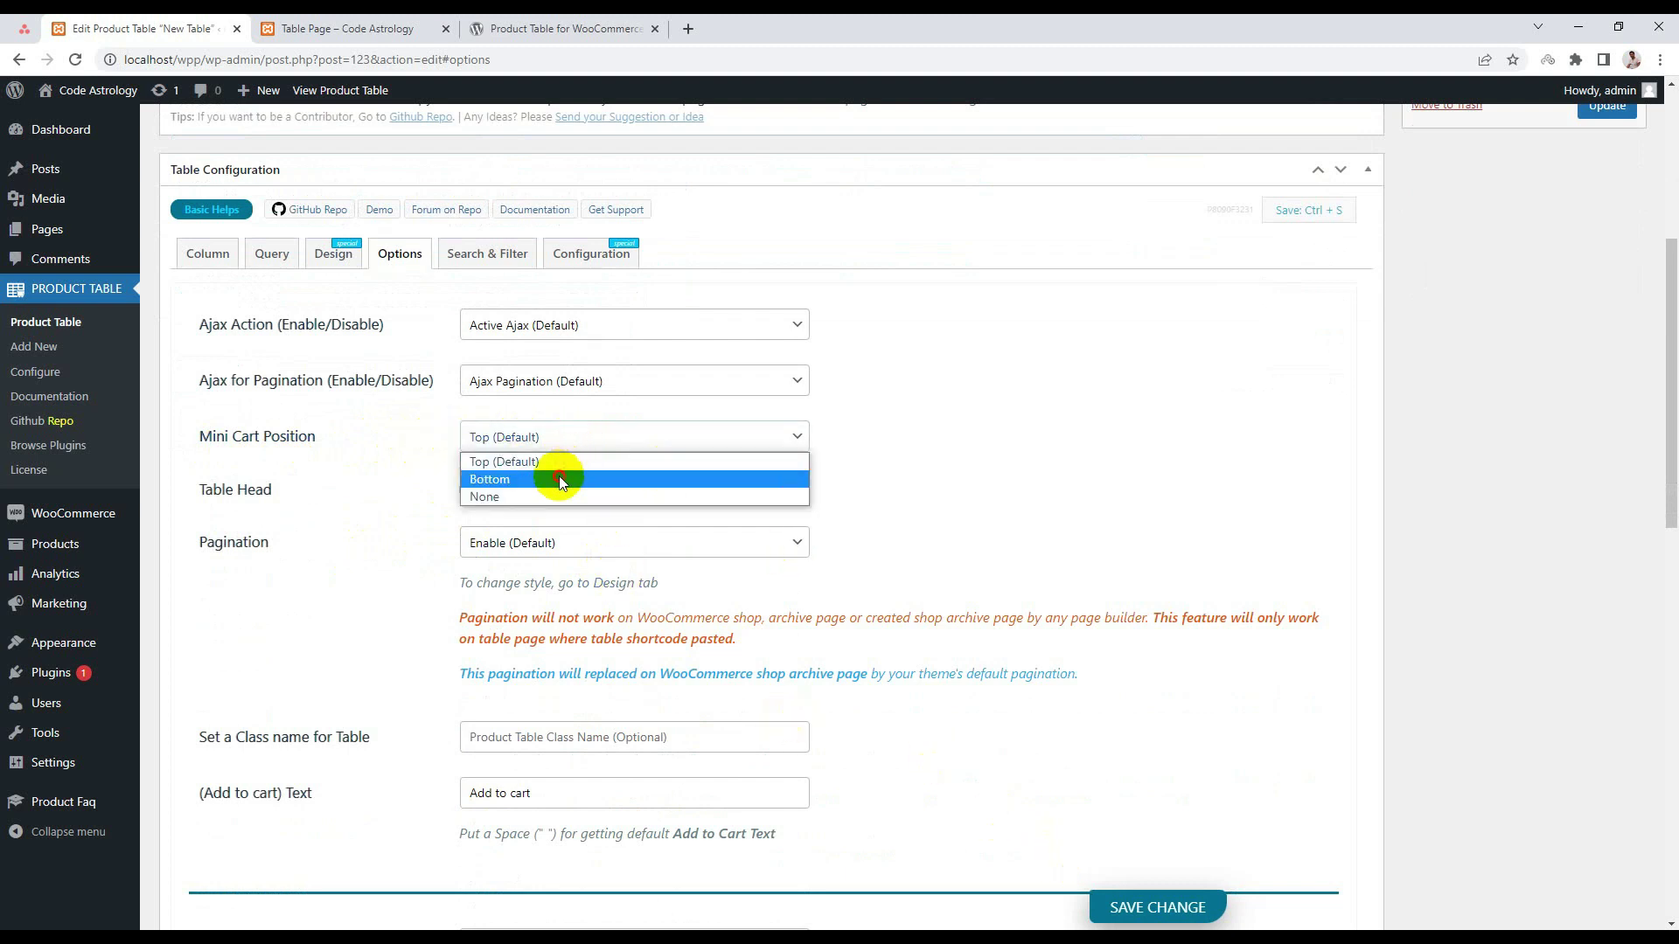
{"action": "left_click", "coordinate": [559, 479]}
{"action": "left_click", "coordinate": [580, 448]}
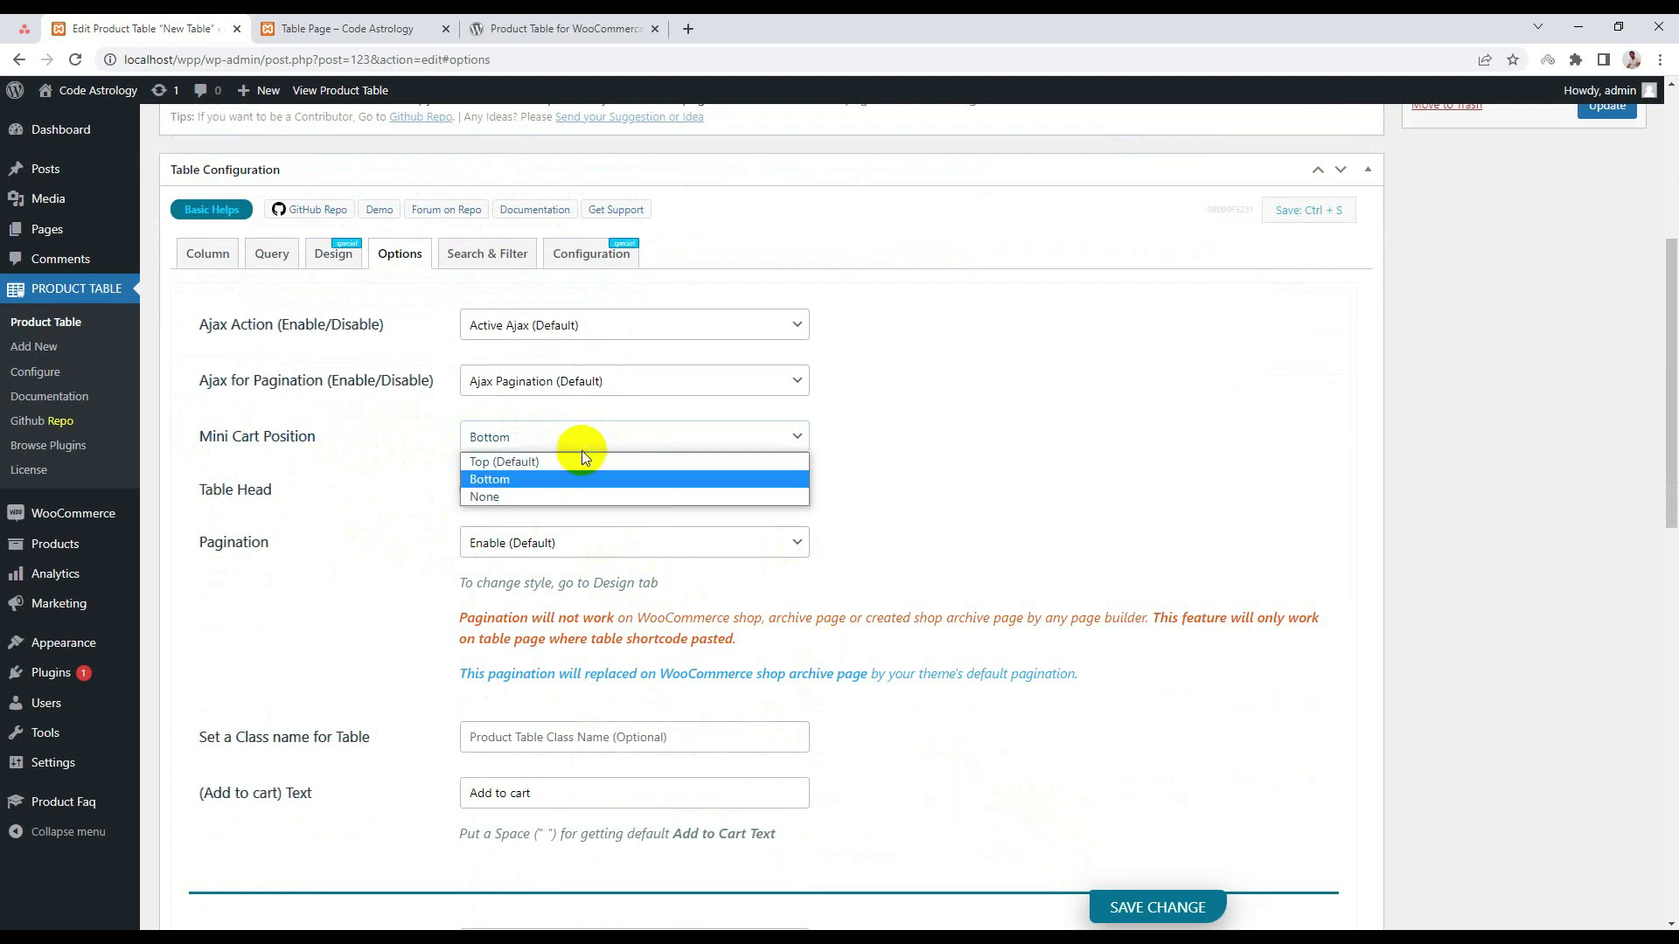
{"action": "left_click", "coordinate": [549, 475]}
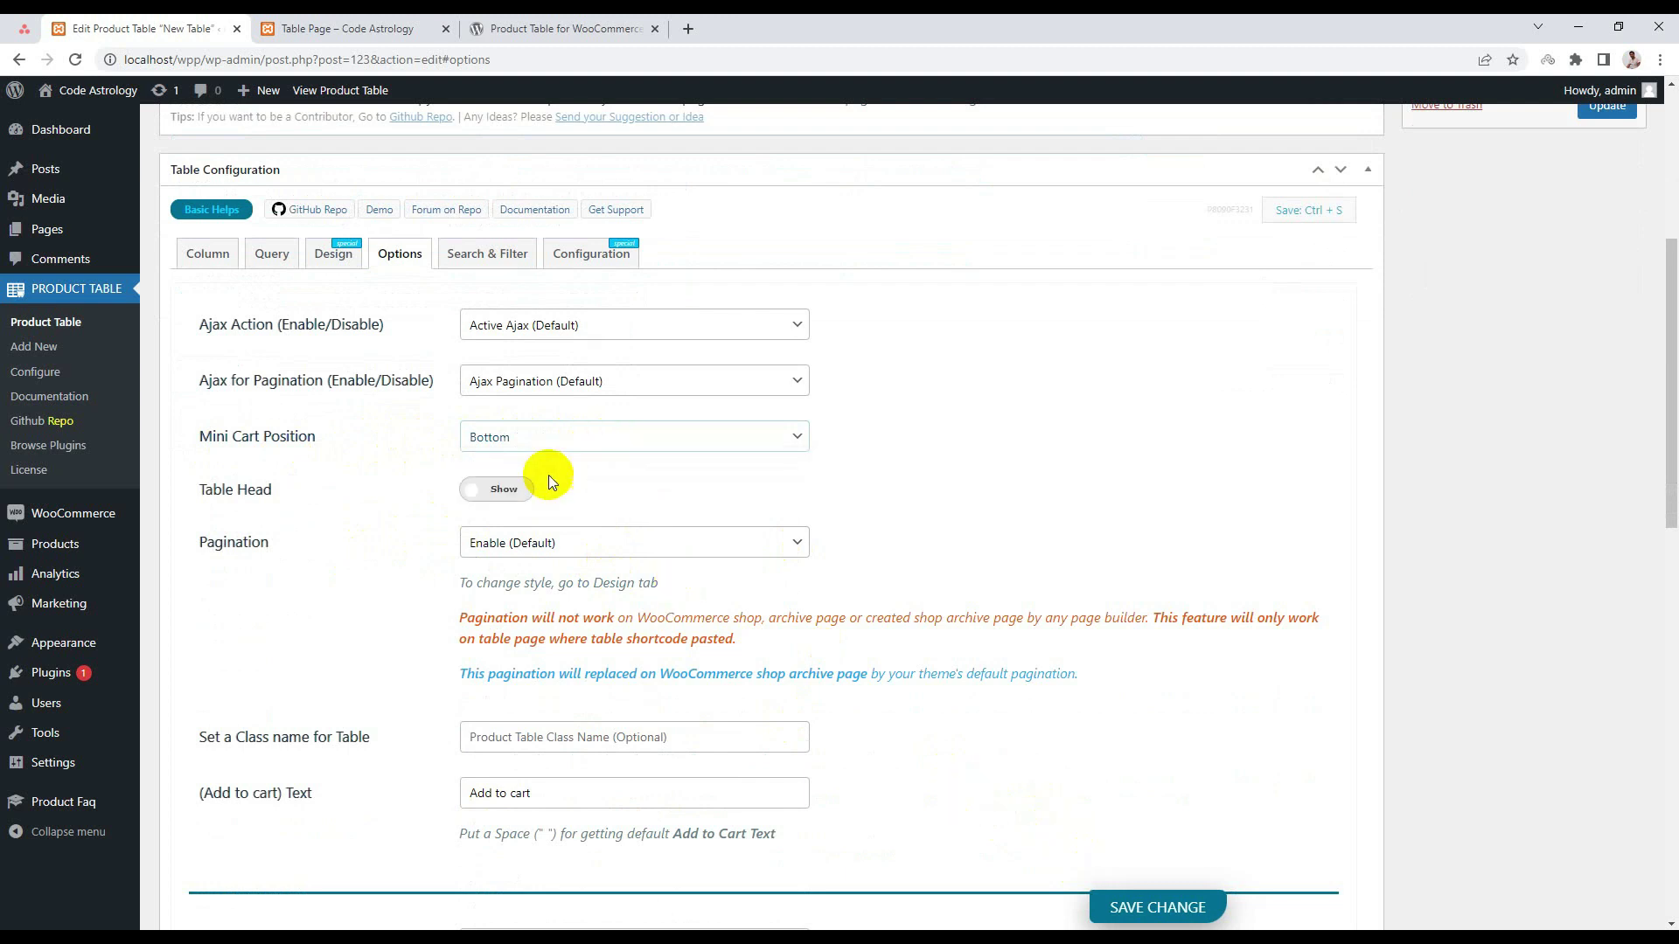
{"action": "left_click", "coordinate": [1160, 910]}
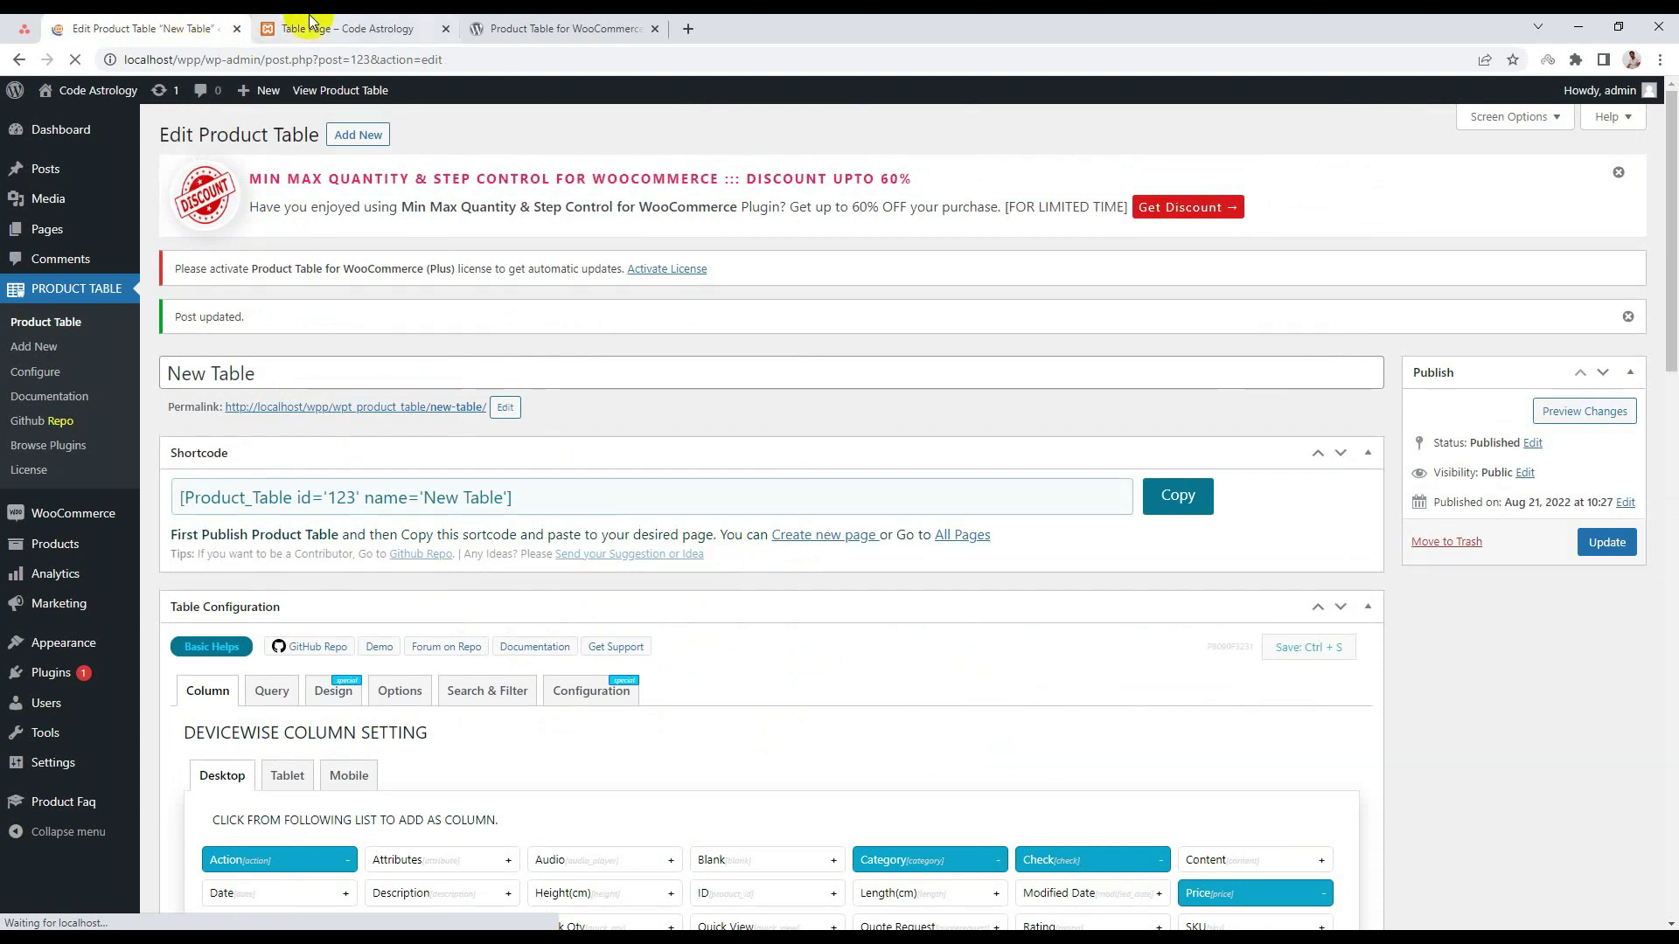
Reload the live Table Page and add the T-Shirt to the cart to check where the mini cart appears.
{"action": "left_click", "coordinate": [310, 19]}
{"action": "right_click", "coordinate": [222, 263]}
{"action": "left_click", "coordinate": [227, 279]}
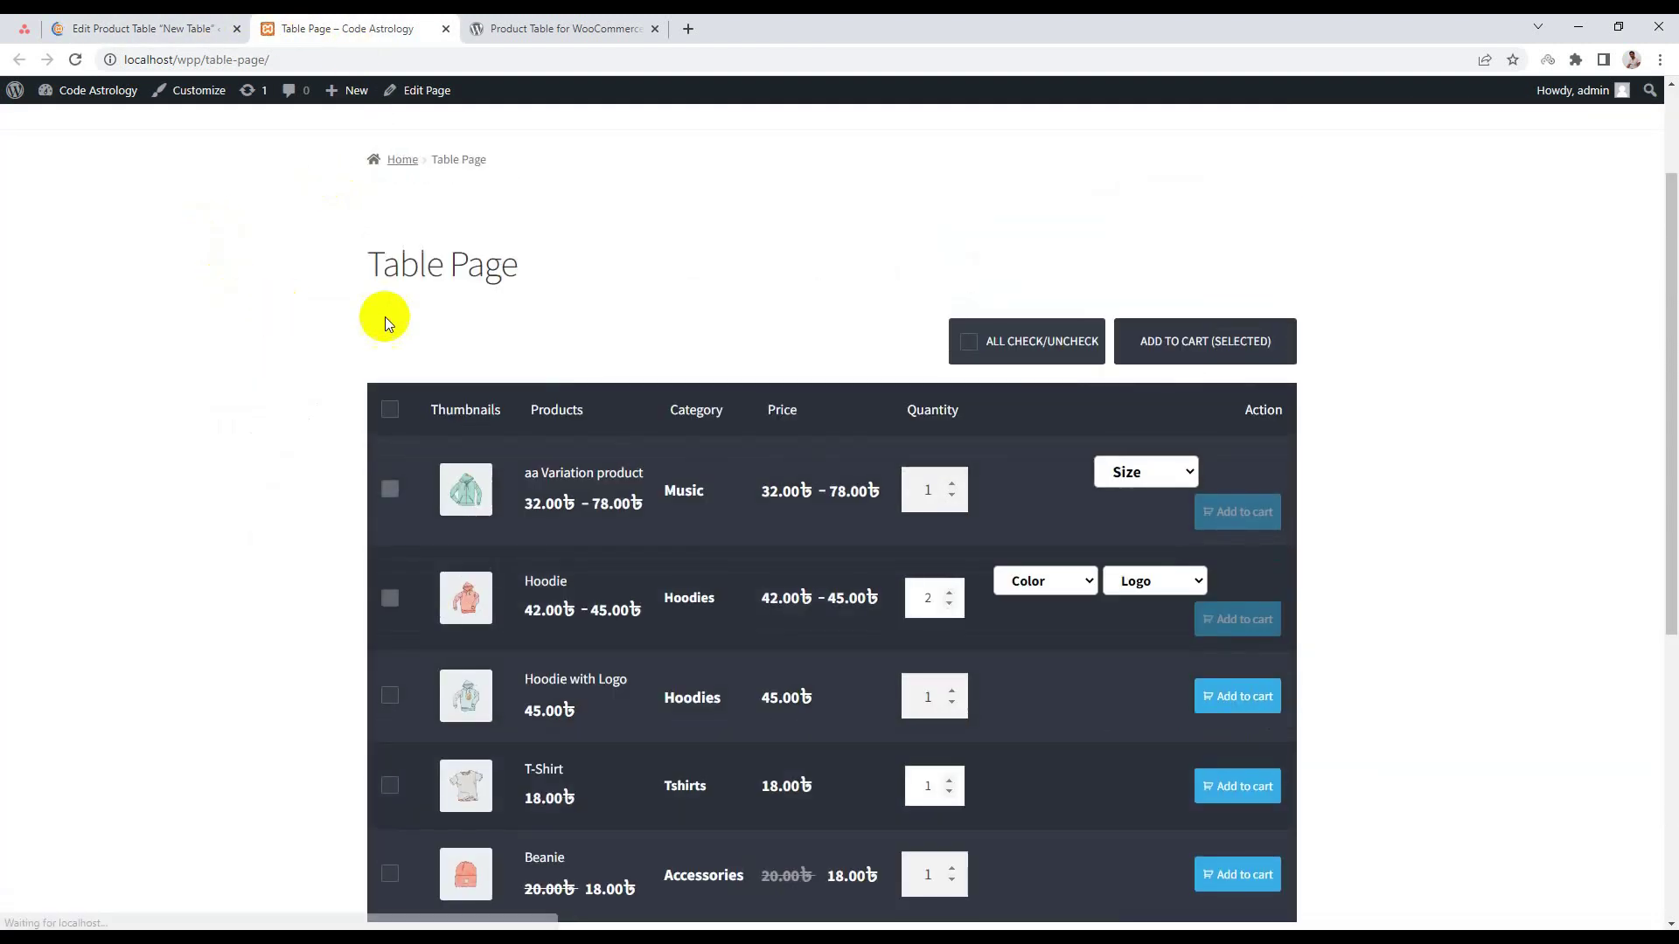
{"action": "left_click", "coordinate": [1088, 486]}
{"action": "scroll", "coordinate": [1093, 499], "scroll_direction": "down", "scroll_amount": 3}
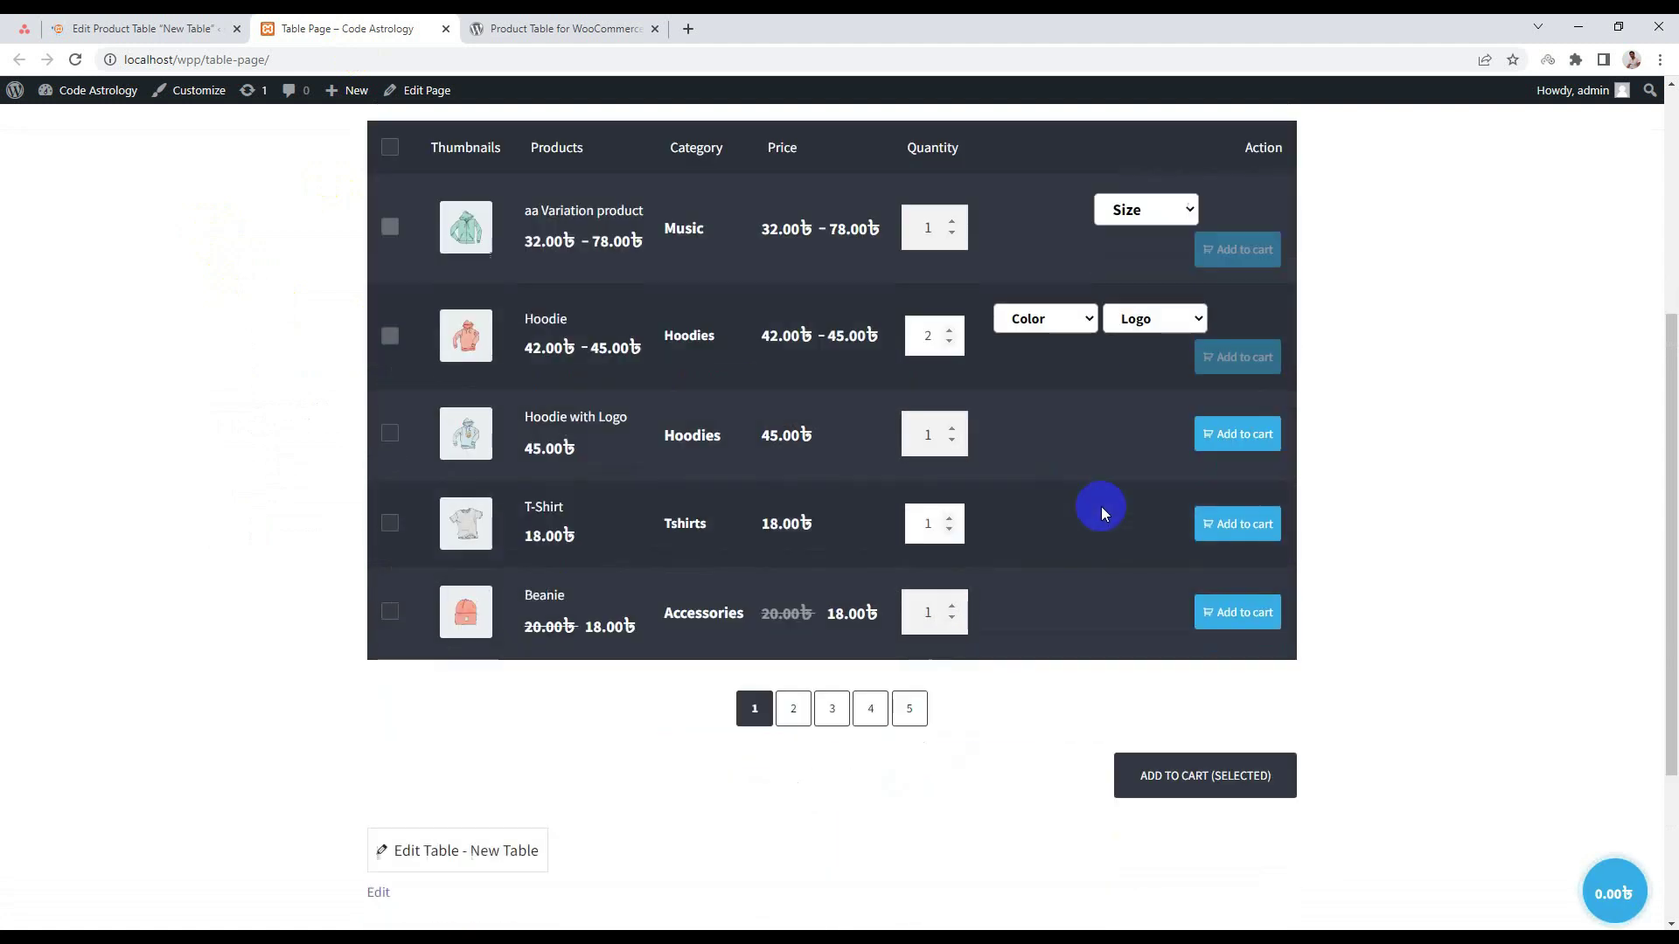
{"action": "left_click", "coordinate": [1219, 524]}
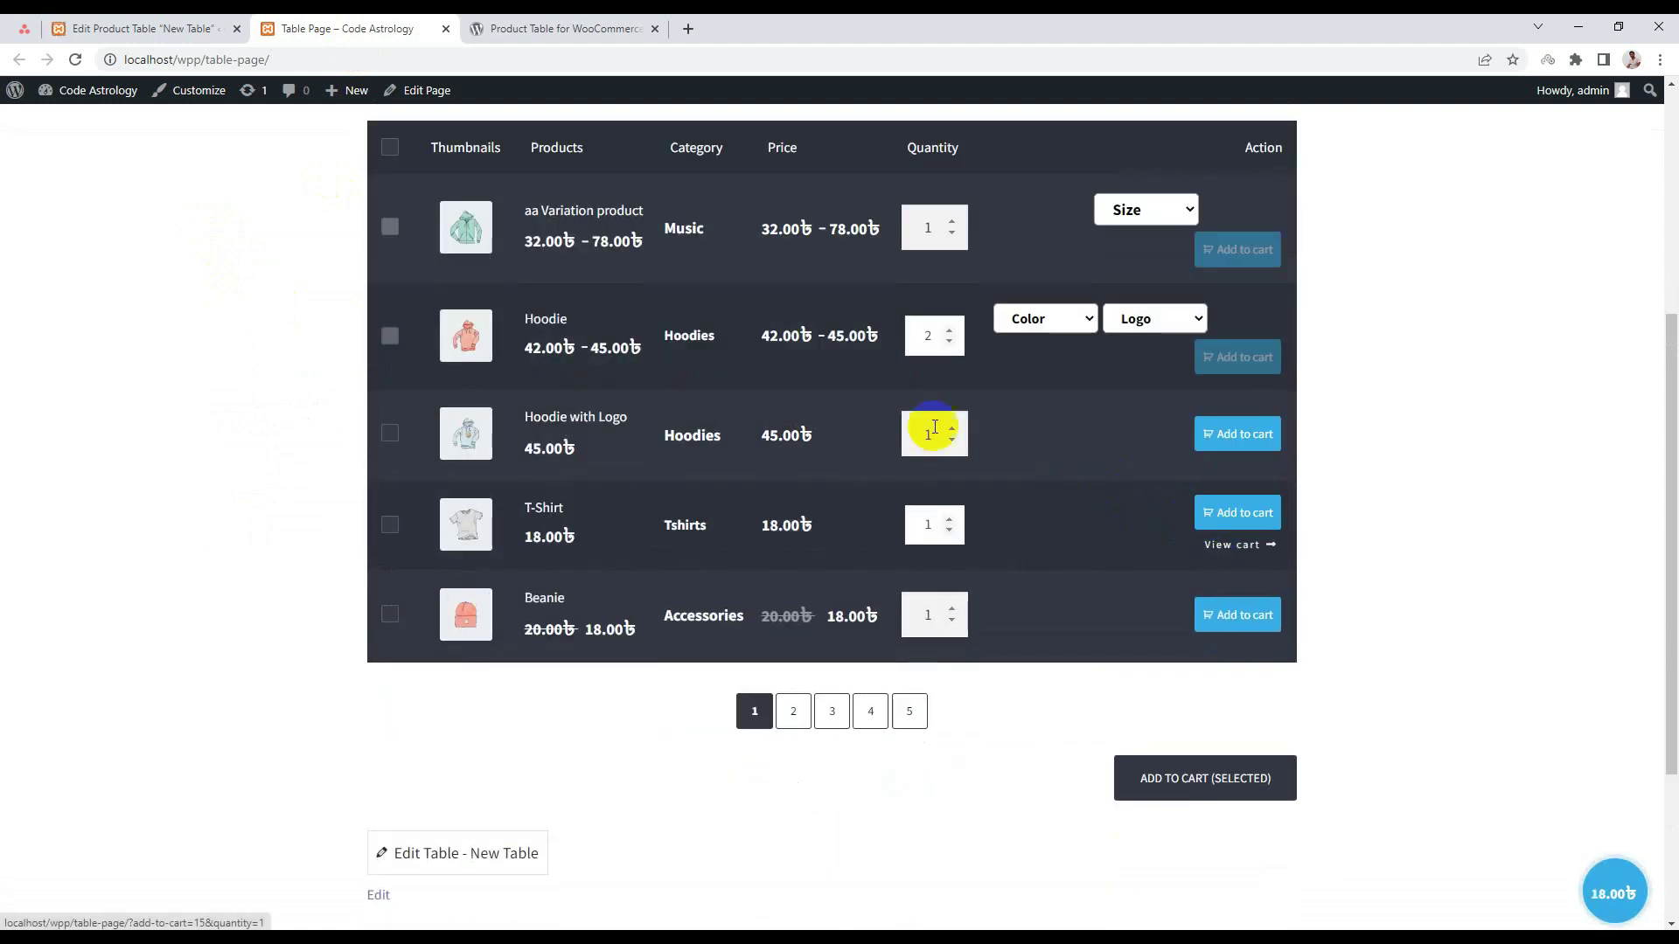
{"action": "scroll", "coordinate": [941, 449], "scroll_direction": "down", "scroll_amount": 4}
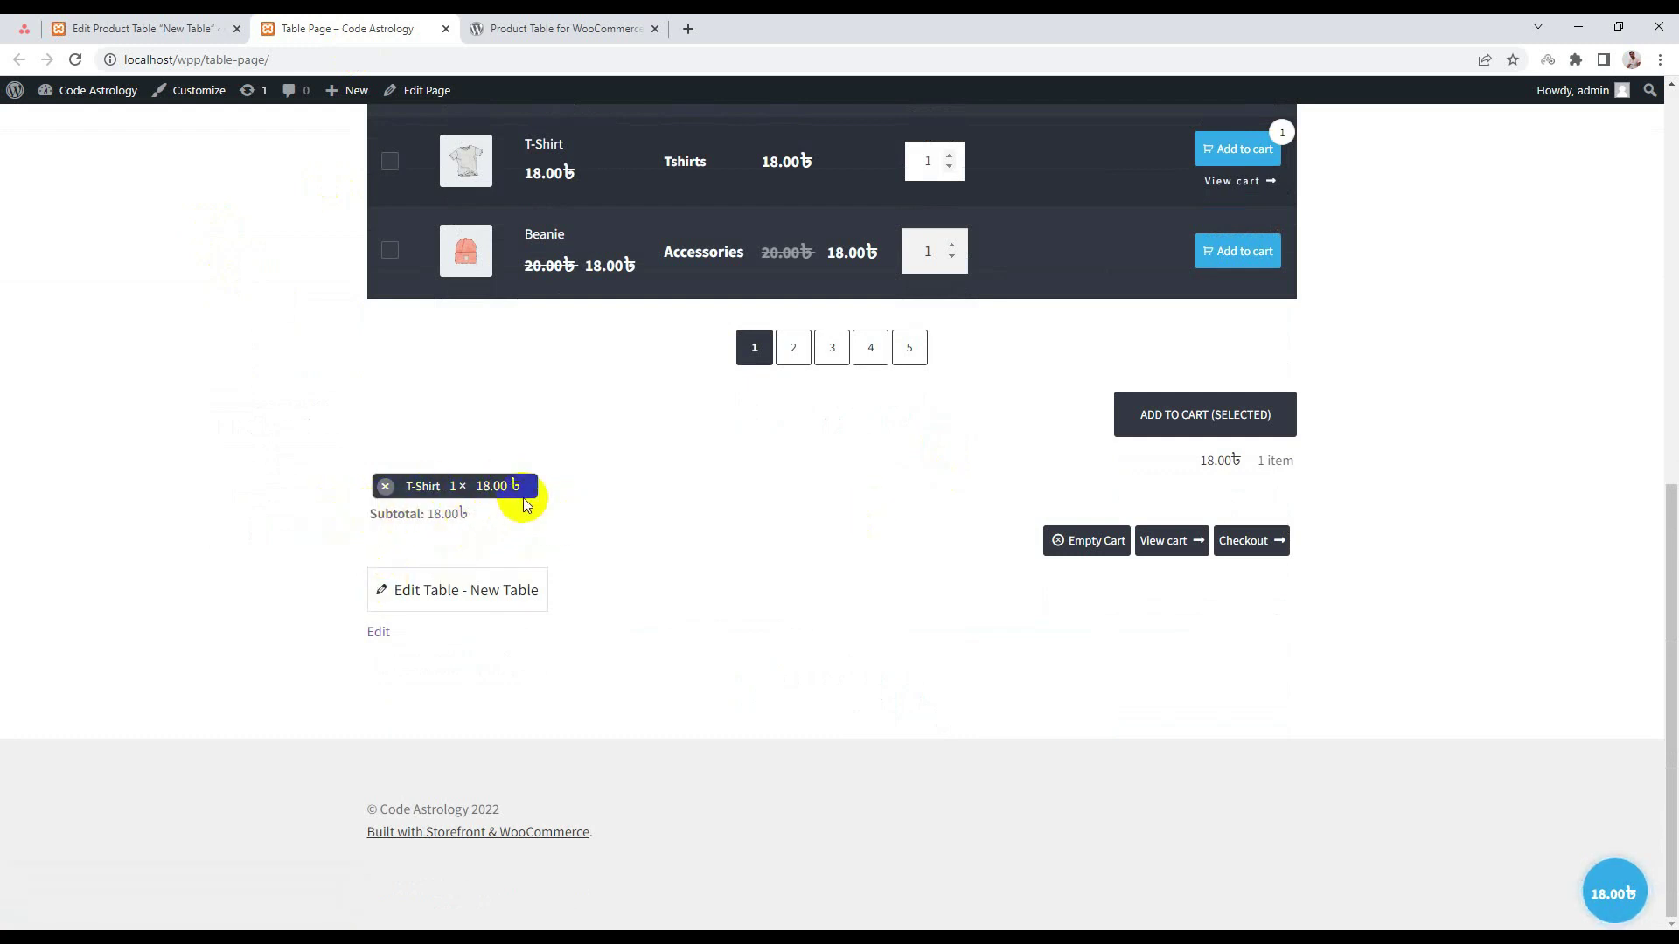
{"action": "scroll", "coordinate": [527, 505], "scroll_direction": "up", "scroll_amount": 10}
Set the Mini Cart Position in the New Table's options back to Top (Default) and save the product table.
{"action": "left_click", "coordinate": [144, 28]}
{"action": "scroll", "coordinate": [454, 542], "scroll_direction": "down", "scroll_amount": 4}
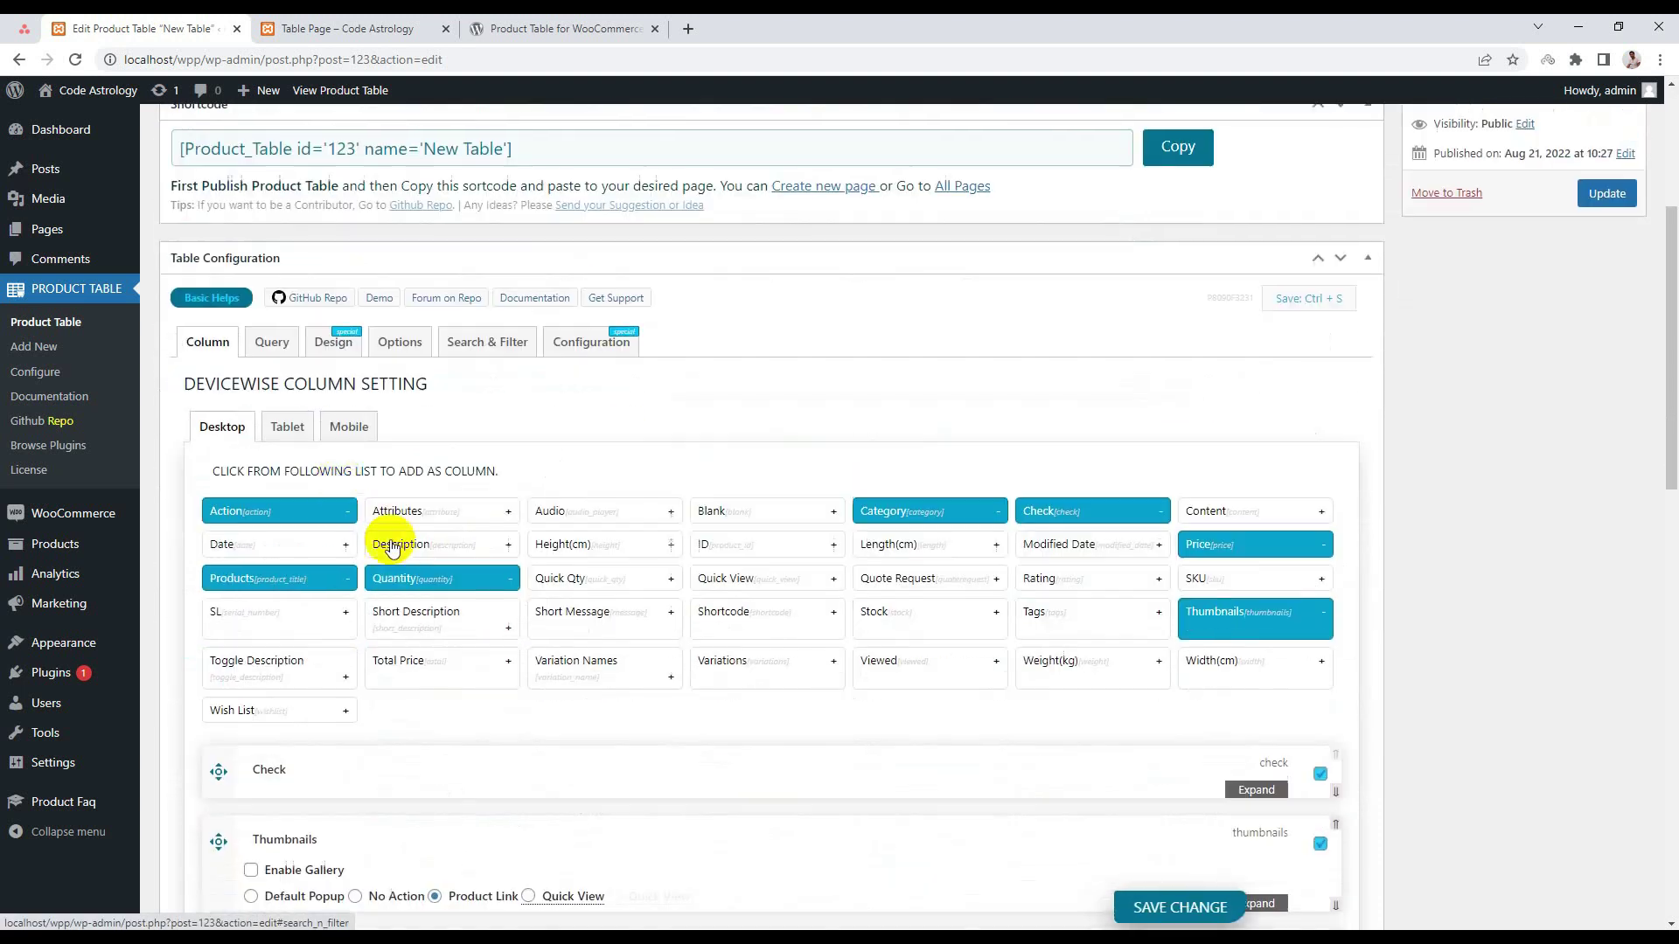
{"action": "left_click", "coordinate": [386, 333]}
{"action": "scroll", "coordinate": [524, 393], "scroll_direction": "down", "scroll_amount": 1}
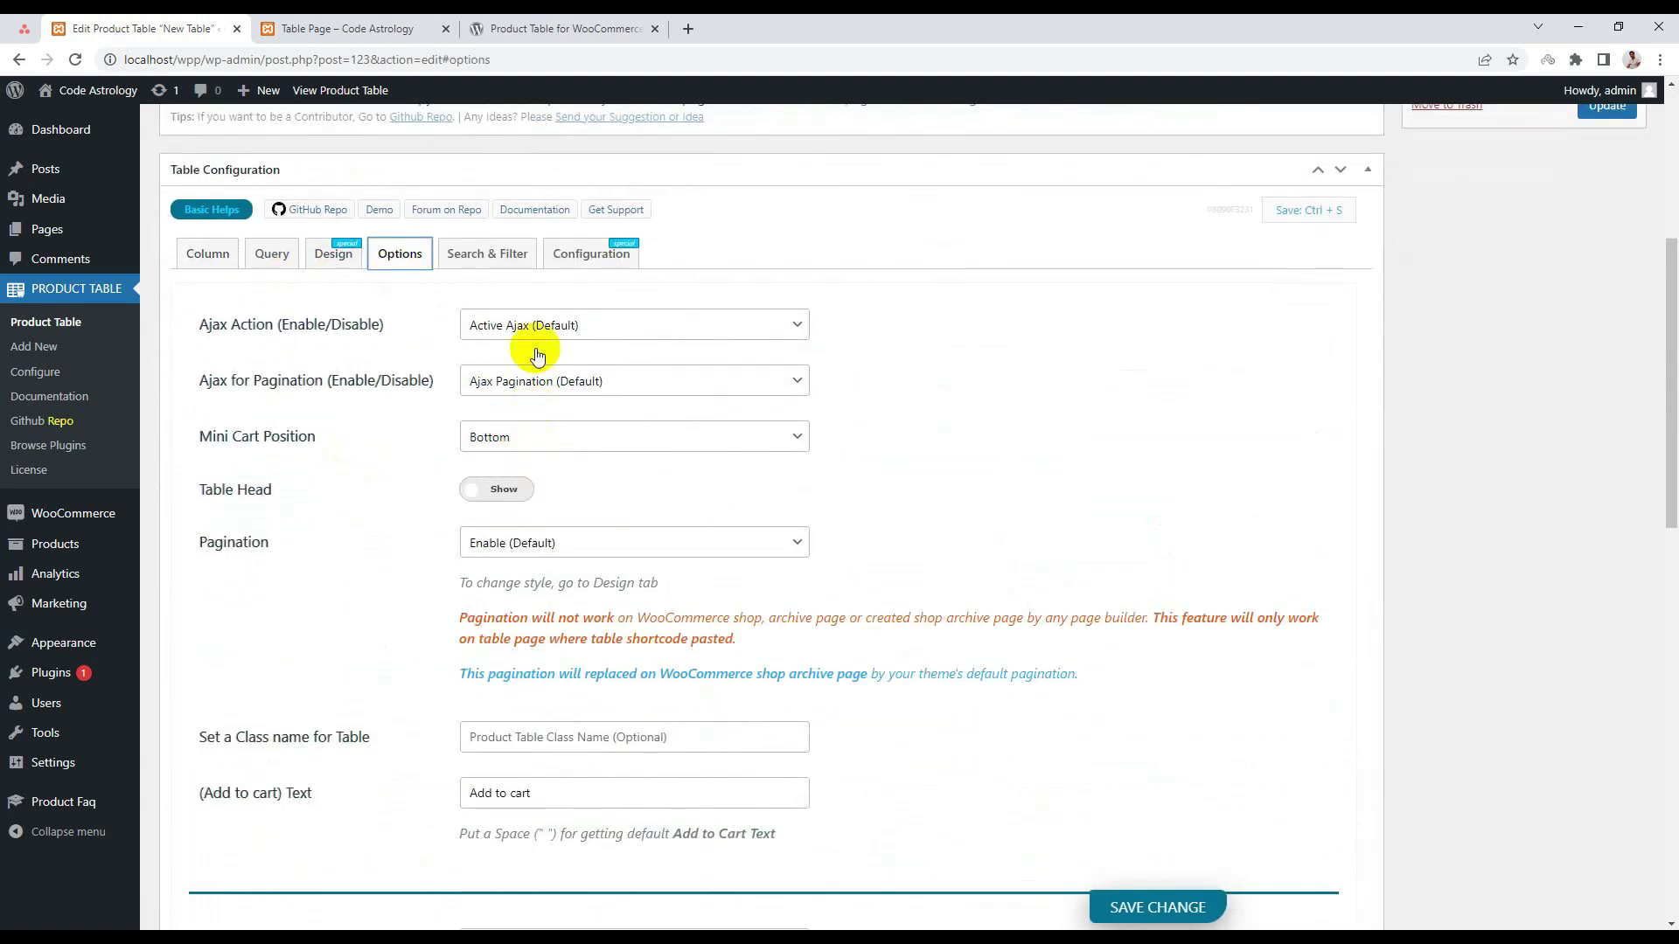
{"action": "left_click", "coordinate": [521, 436]}
{"action": "left_click", "coordinate": [509, 458]}
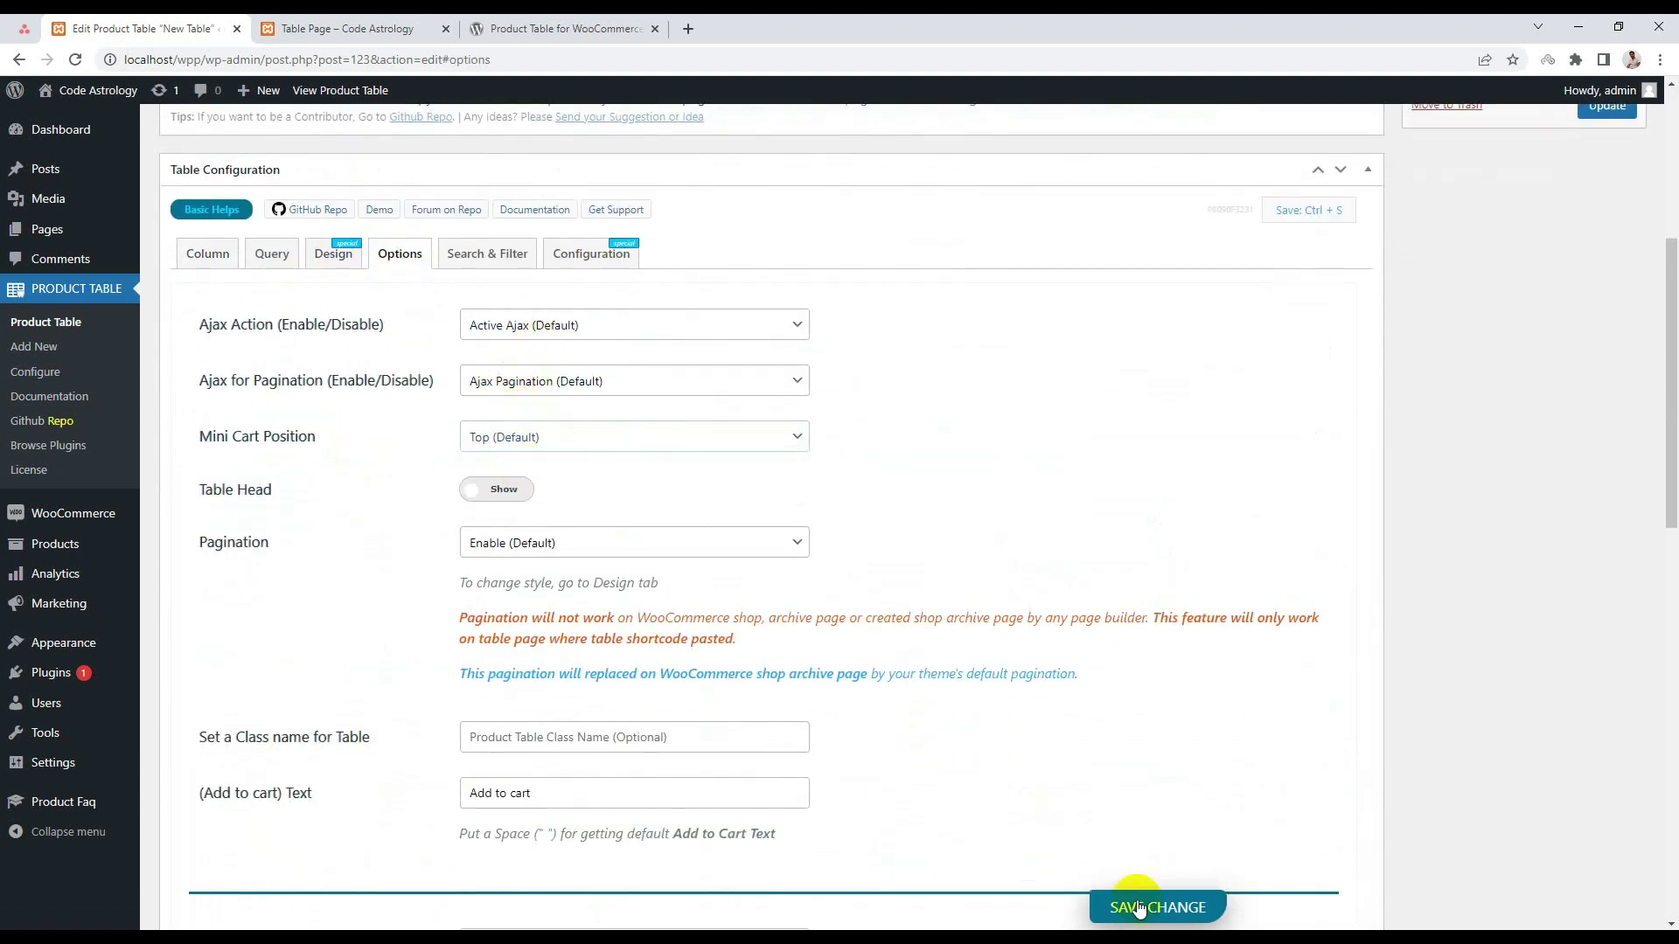
{"action": "left_click", "coordinate": [1160, 918]}
Reload the live Table Page and check the mini cart's position relative to the table.
{"action": "left_click", "coordinate": [387, 26]}
{"action": "right_click", "coordinate": [219, 257]}
{"action": "left_click", "coordinate": [235, 310]}
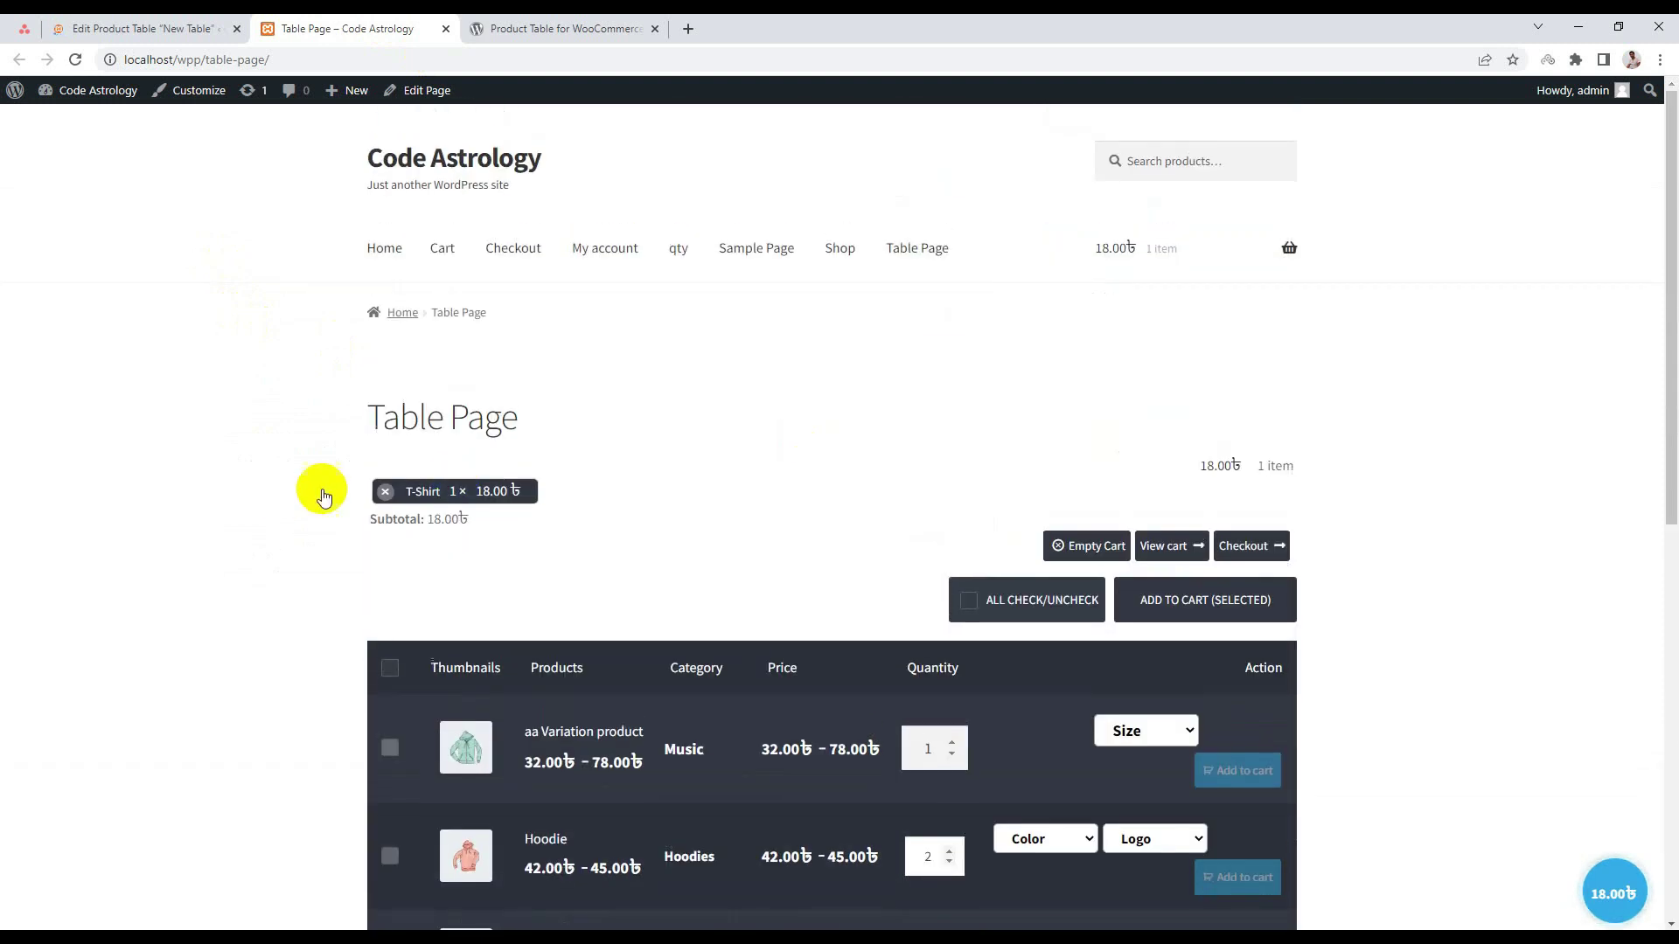
Return to editing the New Table and review its table head, pagination, class name and add-to-cart text options.
{"action": "left_click", "coordinate": [110, 19]}
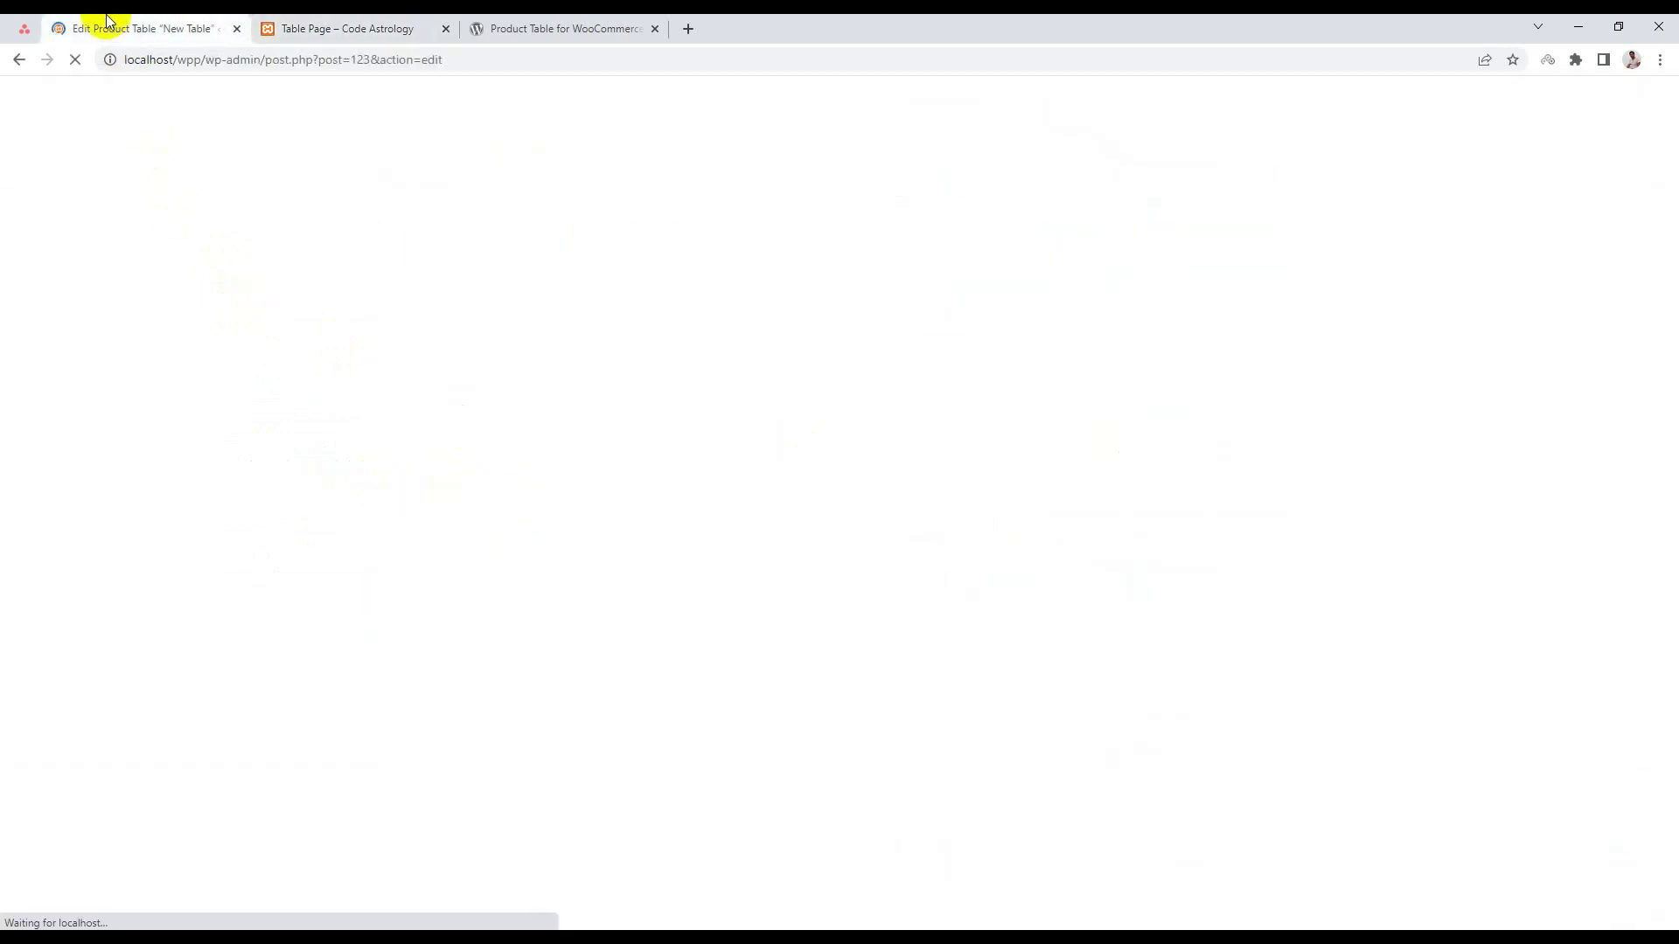
{"action": "scroll", "coordinate": [449, 412], "scroll_direction": "down", "scroll_amount": 5}
{"action": "left_click", "coordinate": [393, 166]}
{"action": "scroll", "coordinate": [495, 379], "scroll_direction": "down", "scroll_amount": 2}
{"action": "scroll", "coordinate": [581, 498], "scroll_direction": "down", "scroll_amount": 1}
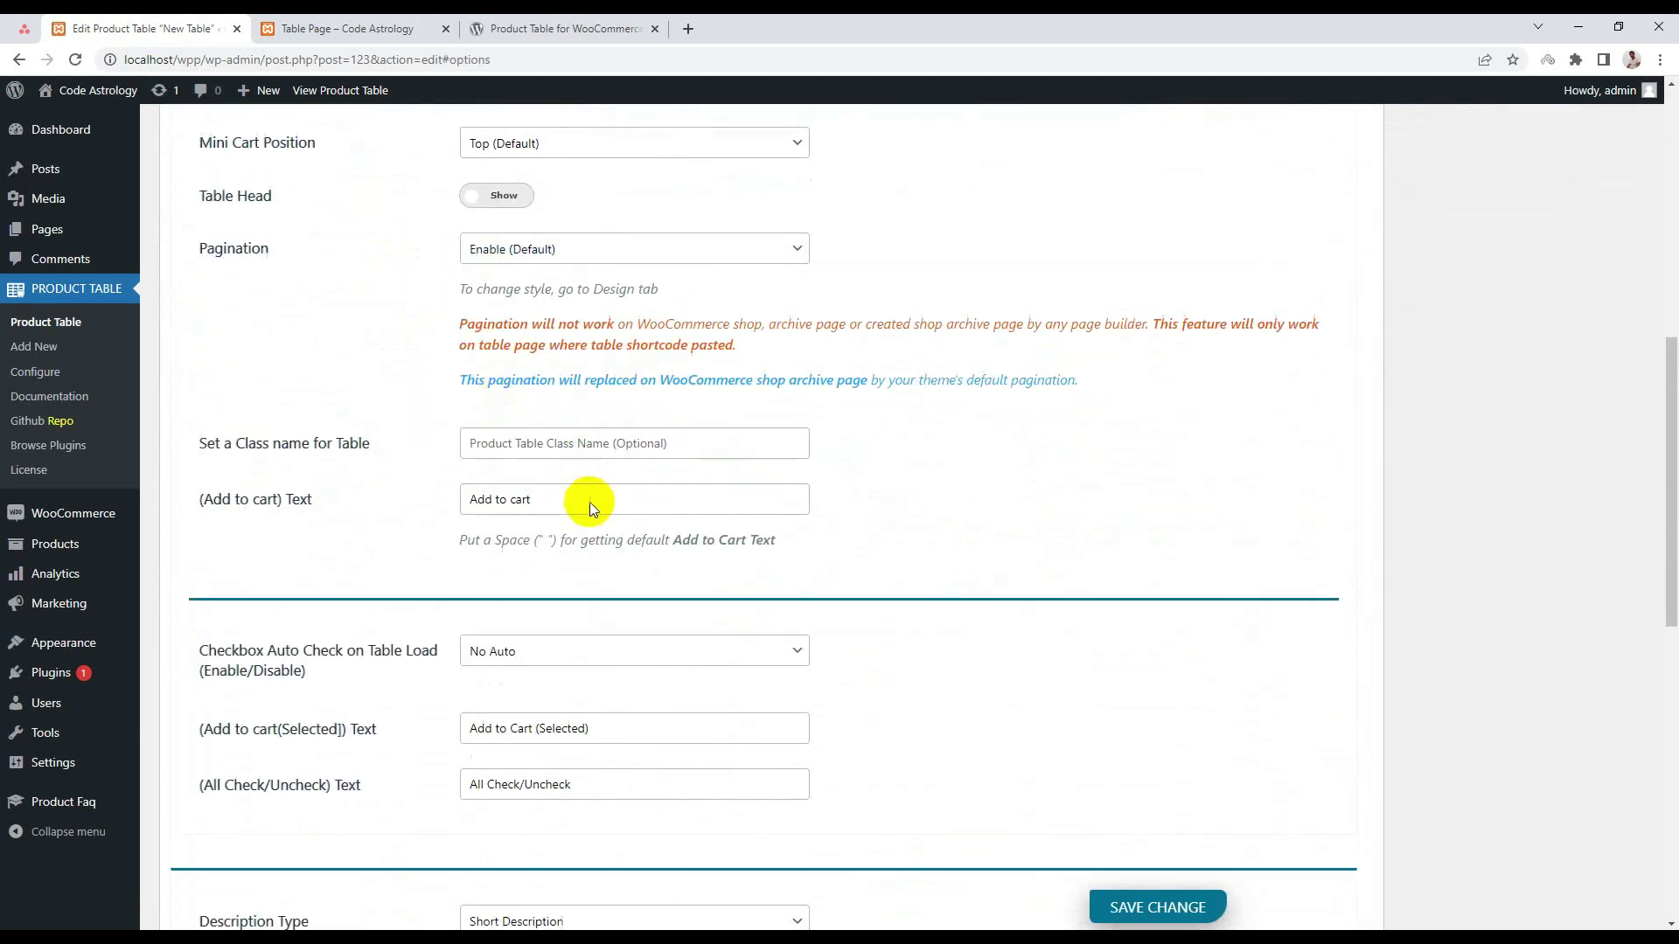
{"action": "scroll", "coordinate": [585, 400], "scroll_direction": "up", "scroll_amount": 3}
{"action": "scroll", "coordinate": [585, 400], "scroll_direction": "up", "scroll_amount": 1}
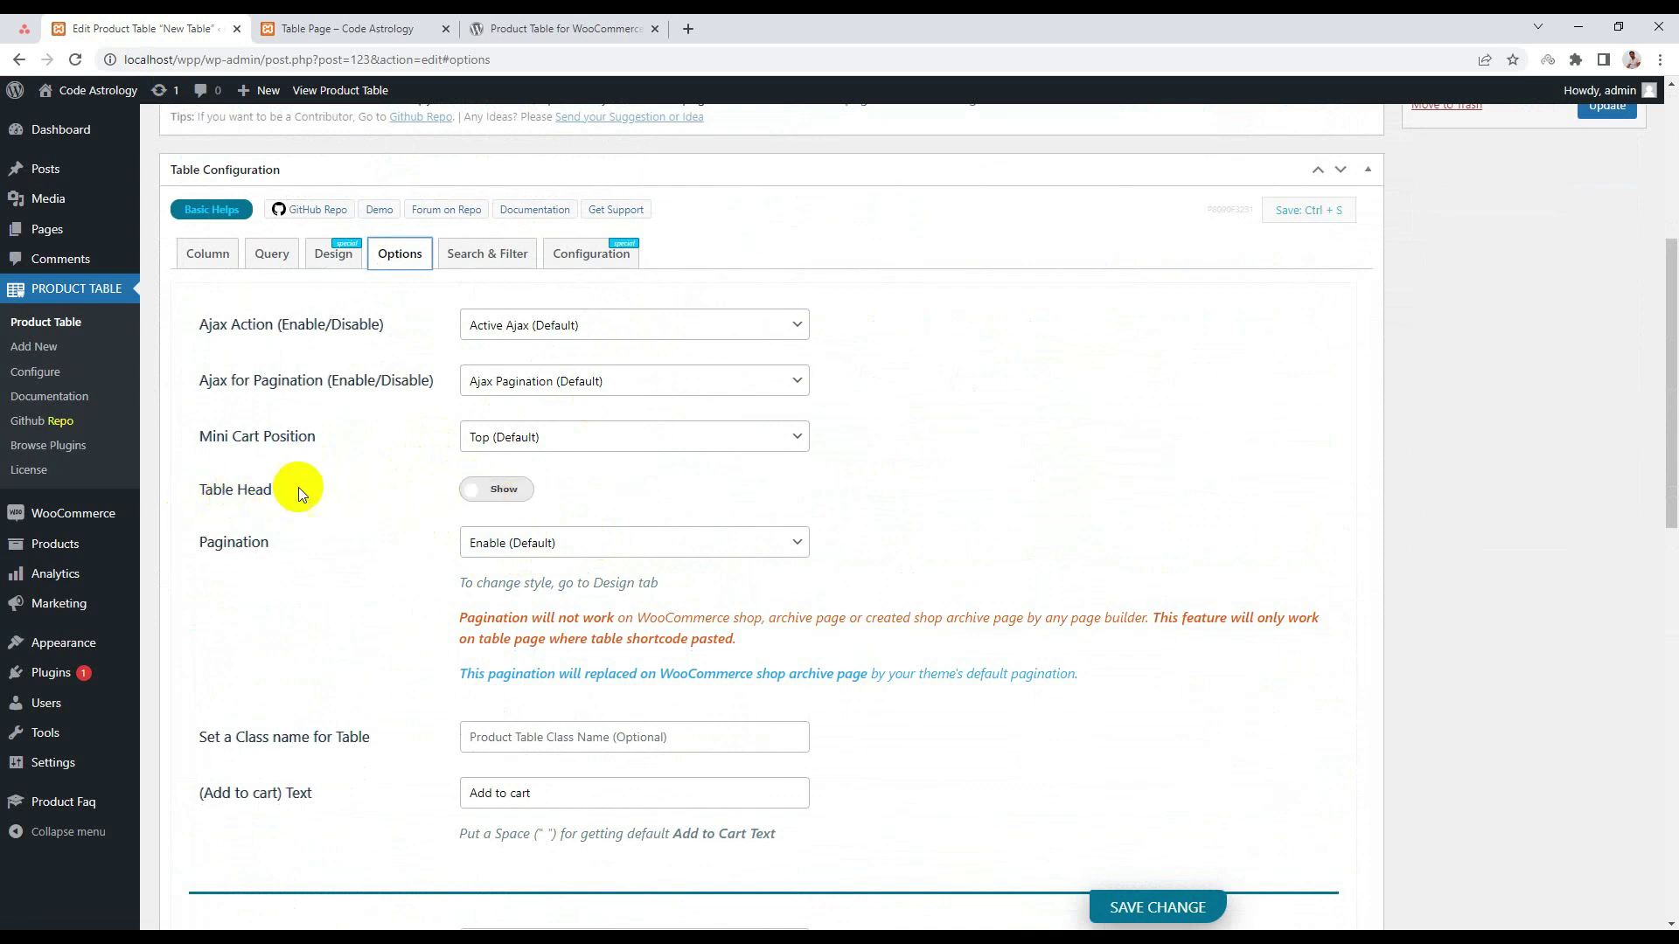
Compare the add-to-cart text option of the New Table with the buttons shown on the live Table Page.
{"action": "scroll", "coordinate": [299, 486], "scroll_direction": "down", "scroll_amount": 5}
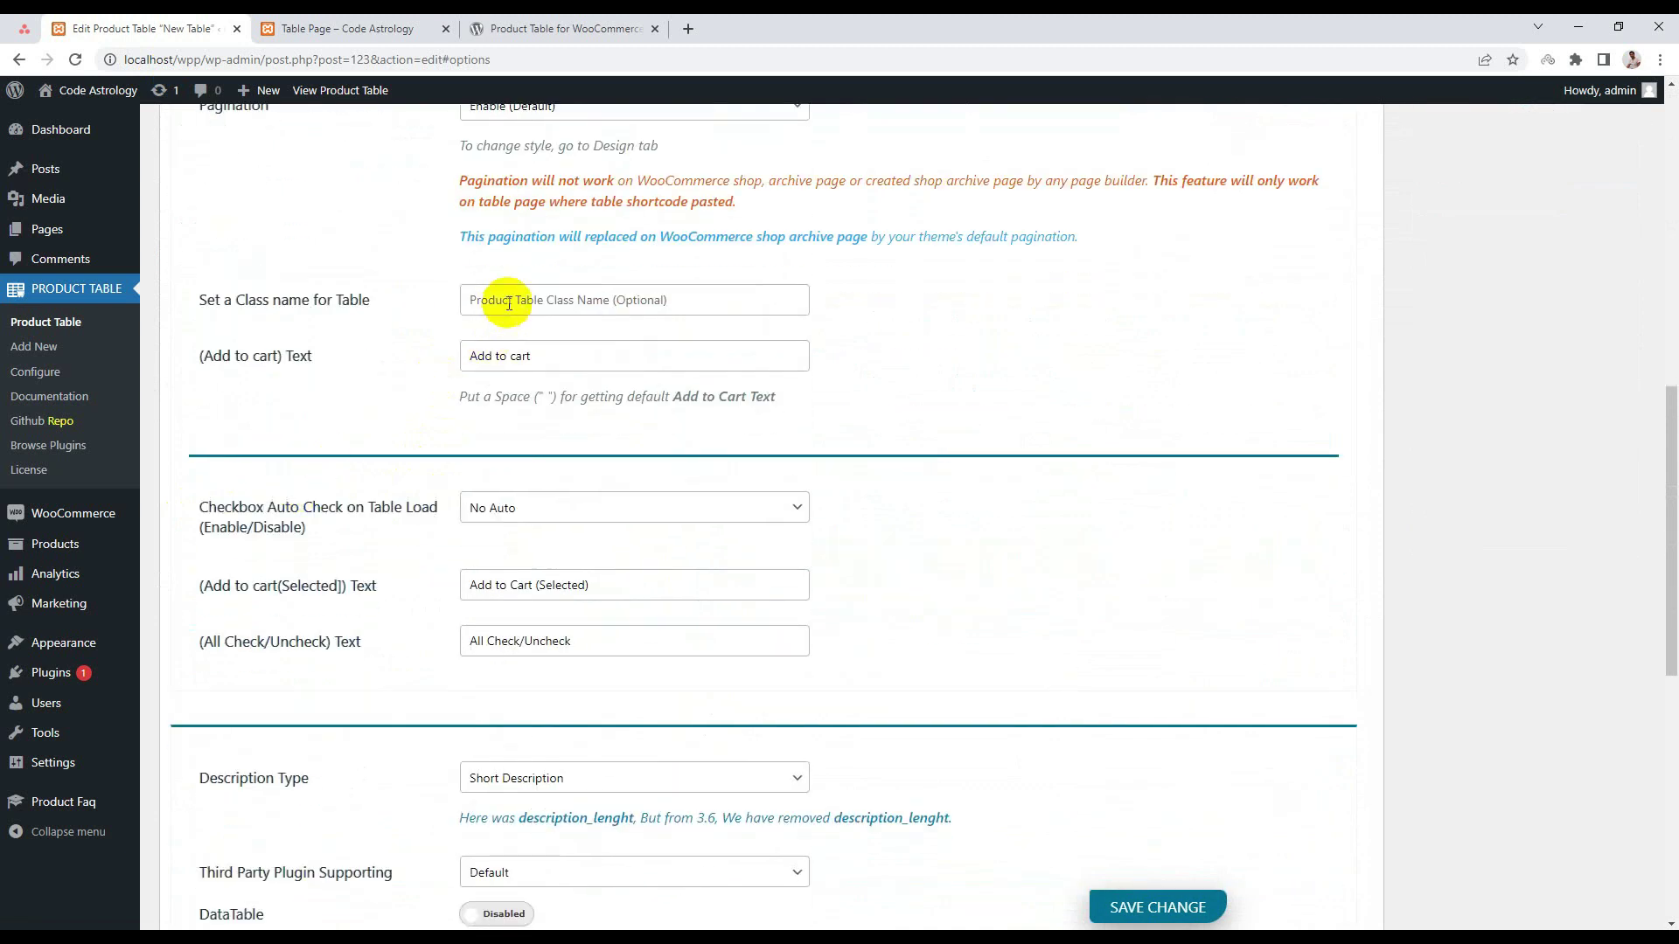
{"action": "scroll", "coordinate": [535, 360], "scroll_direction": "down", "scroll_amount": 1}
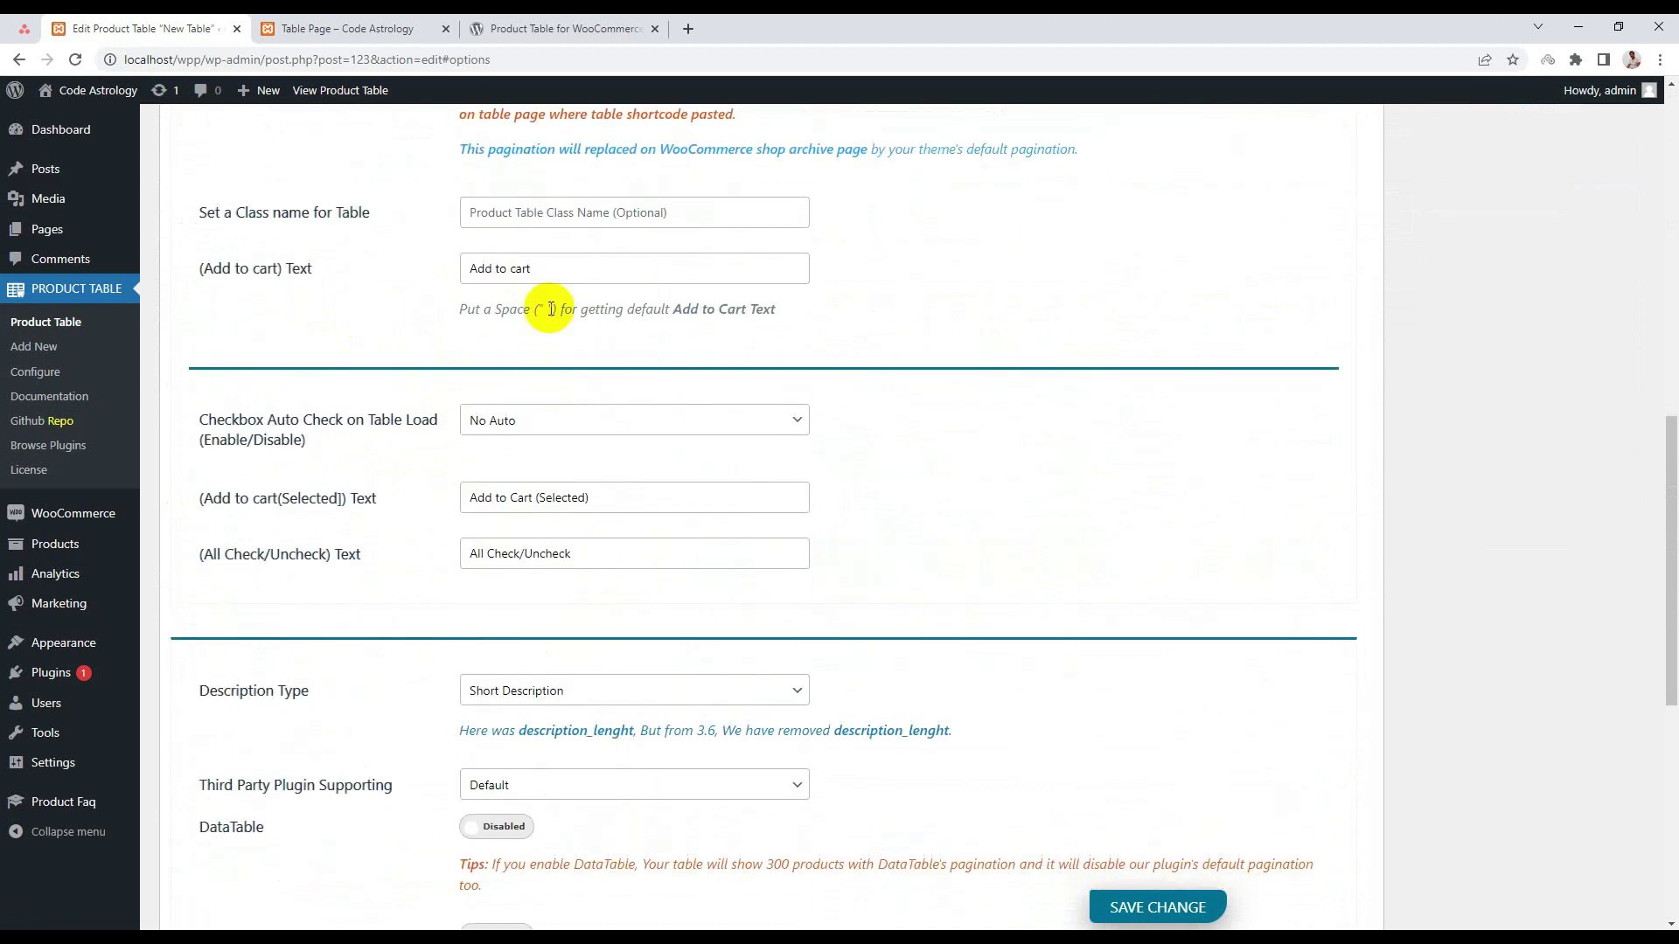
{"action": "left_click_drag", "start_coordinate": [551, 271], "coordinate": [428, 289]}
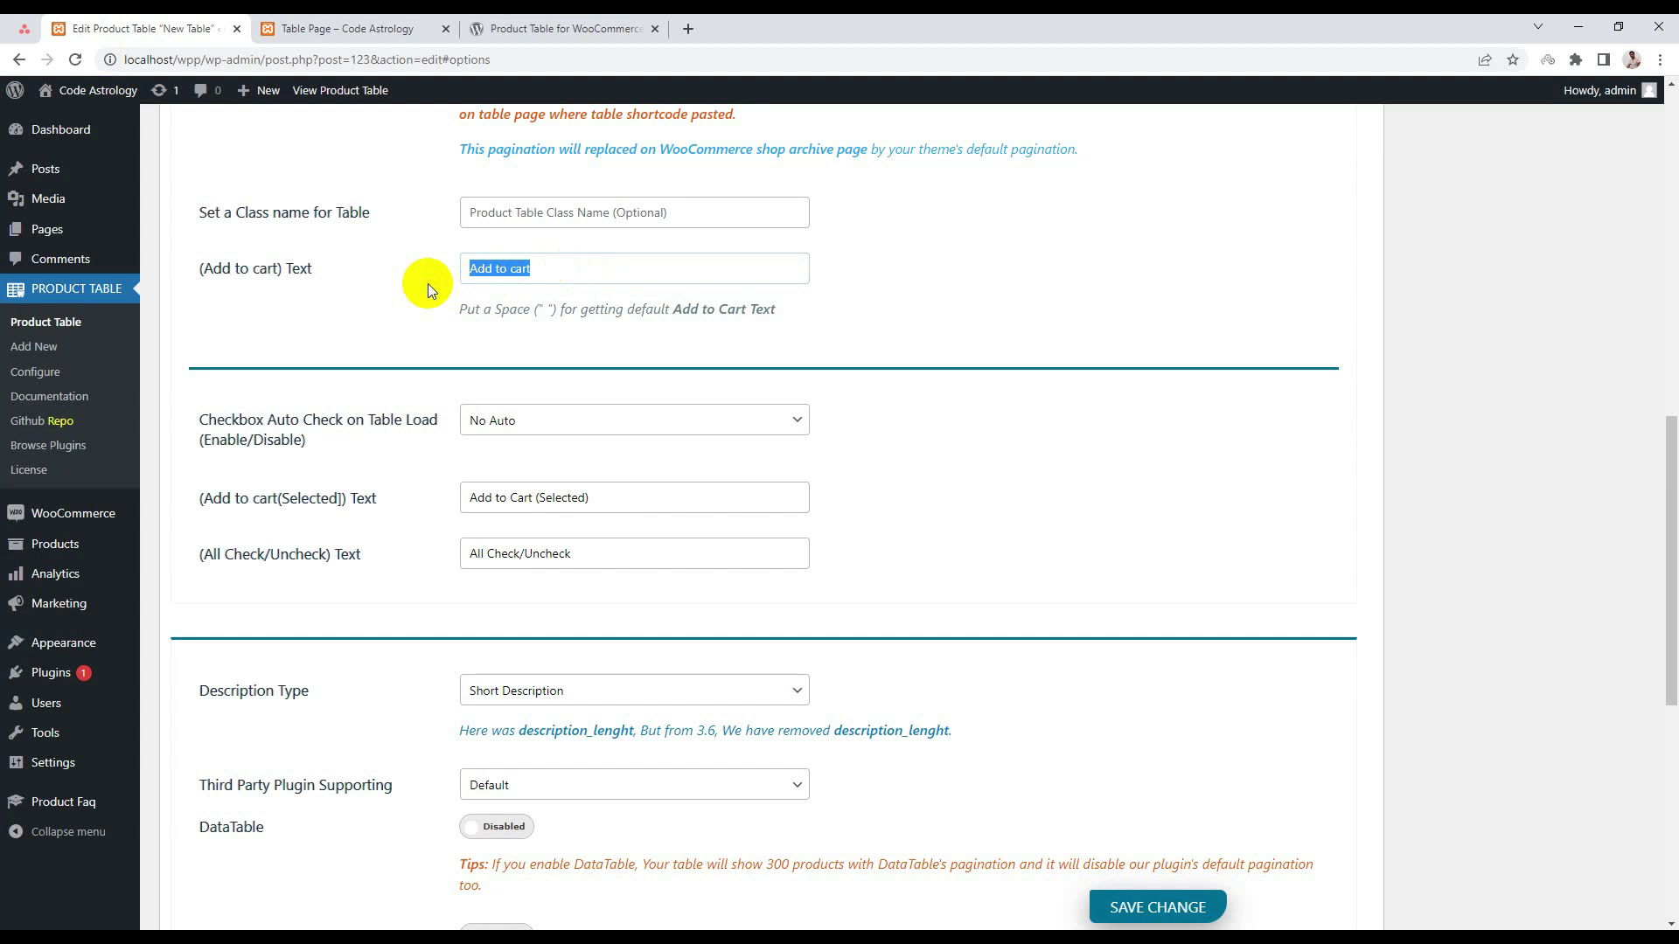
{"action": "left_click", "coordinate": [385, 28]}
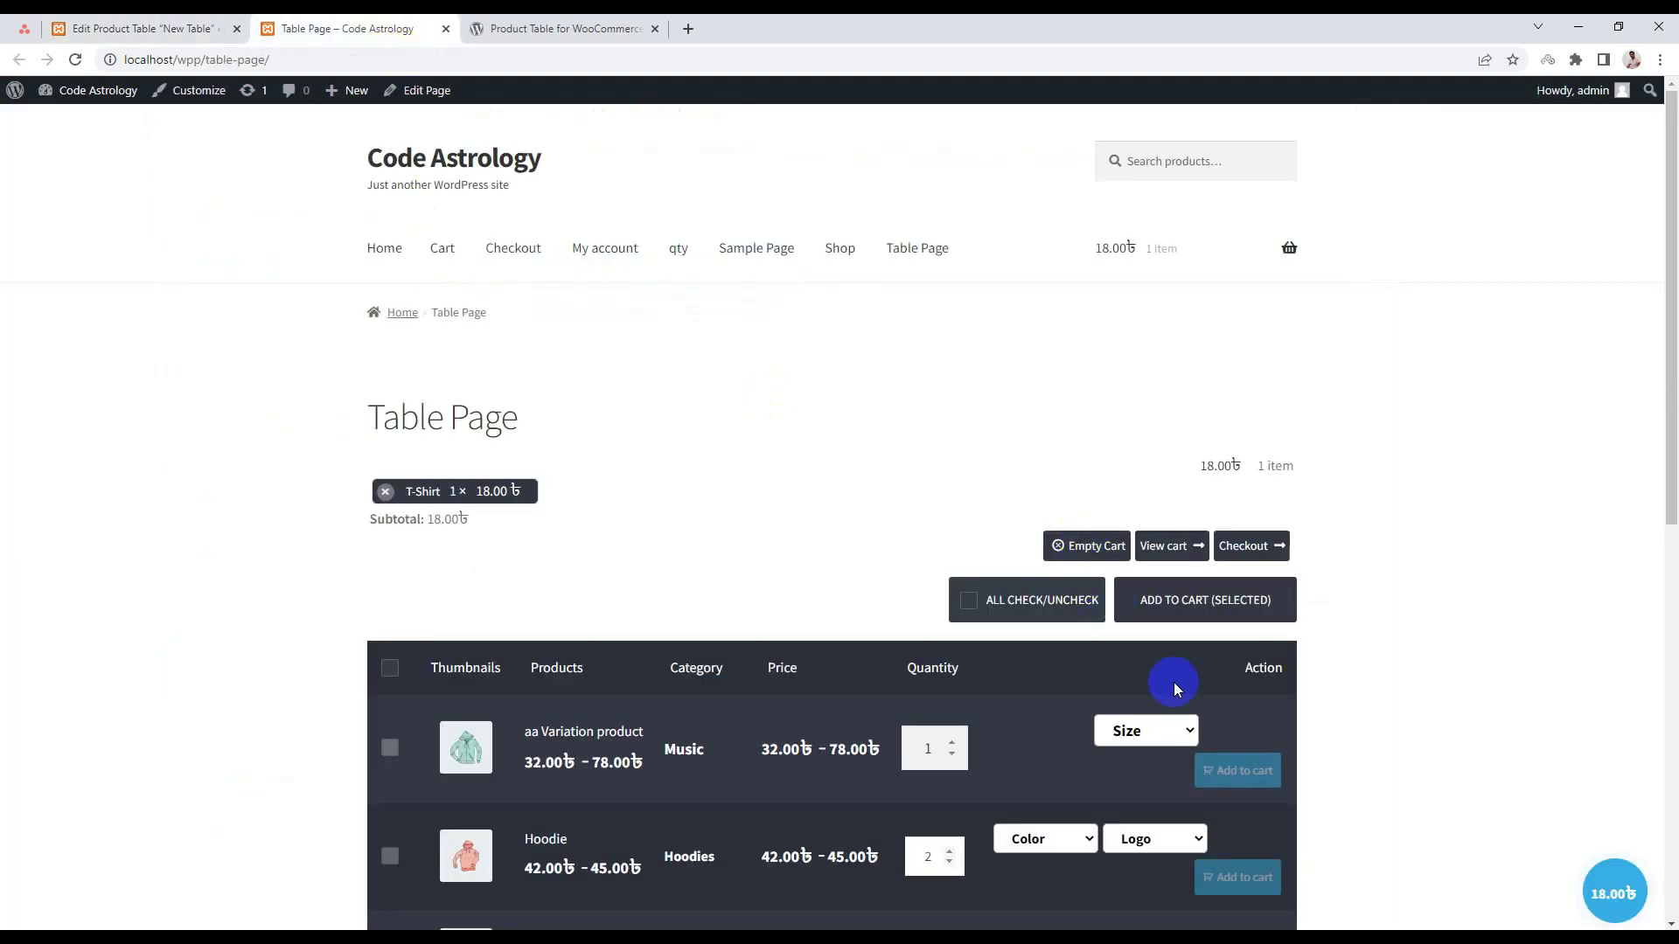
{"action": "scroll", "coordinate": [1210, 772], "scroll_direction": "down", "scroll_amount": 4}
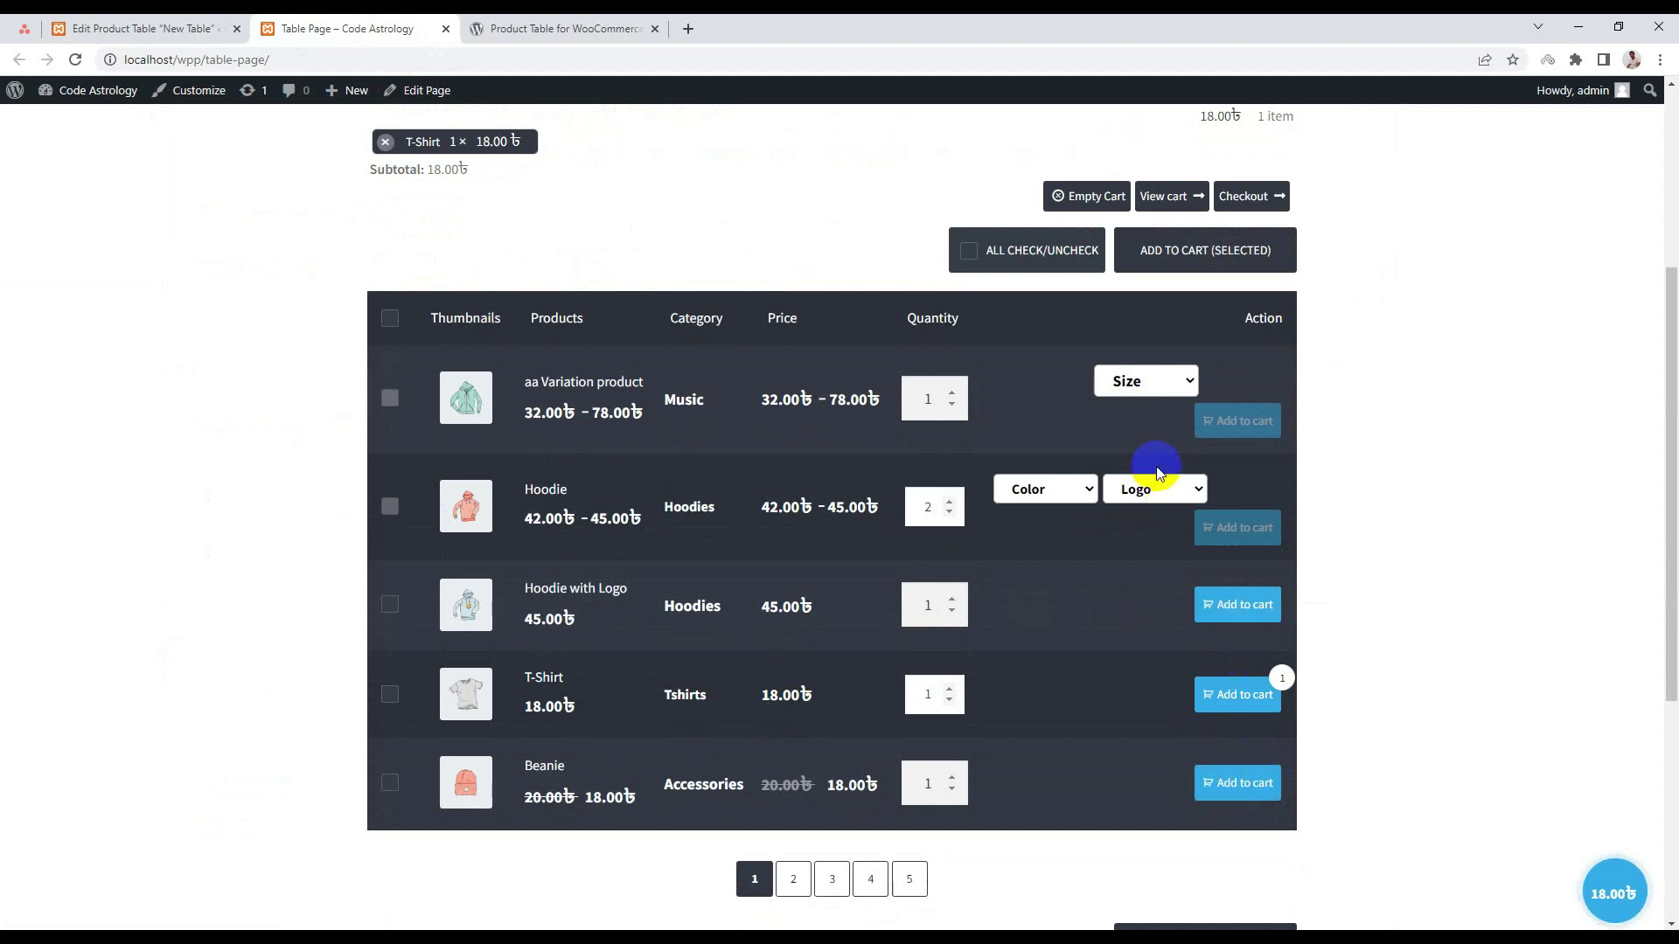
Return to editing the New Table and review the checkbox, selected-cart text, description type, third-party plugin, DataTable and WP Force options.
{"action": "left_click", "coordinate": [175, 28]}
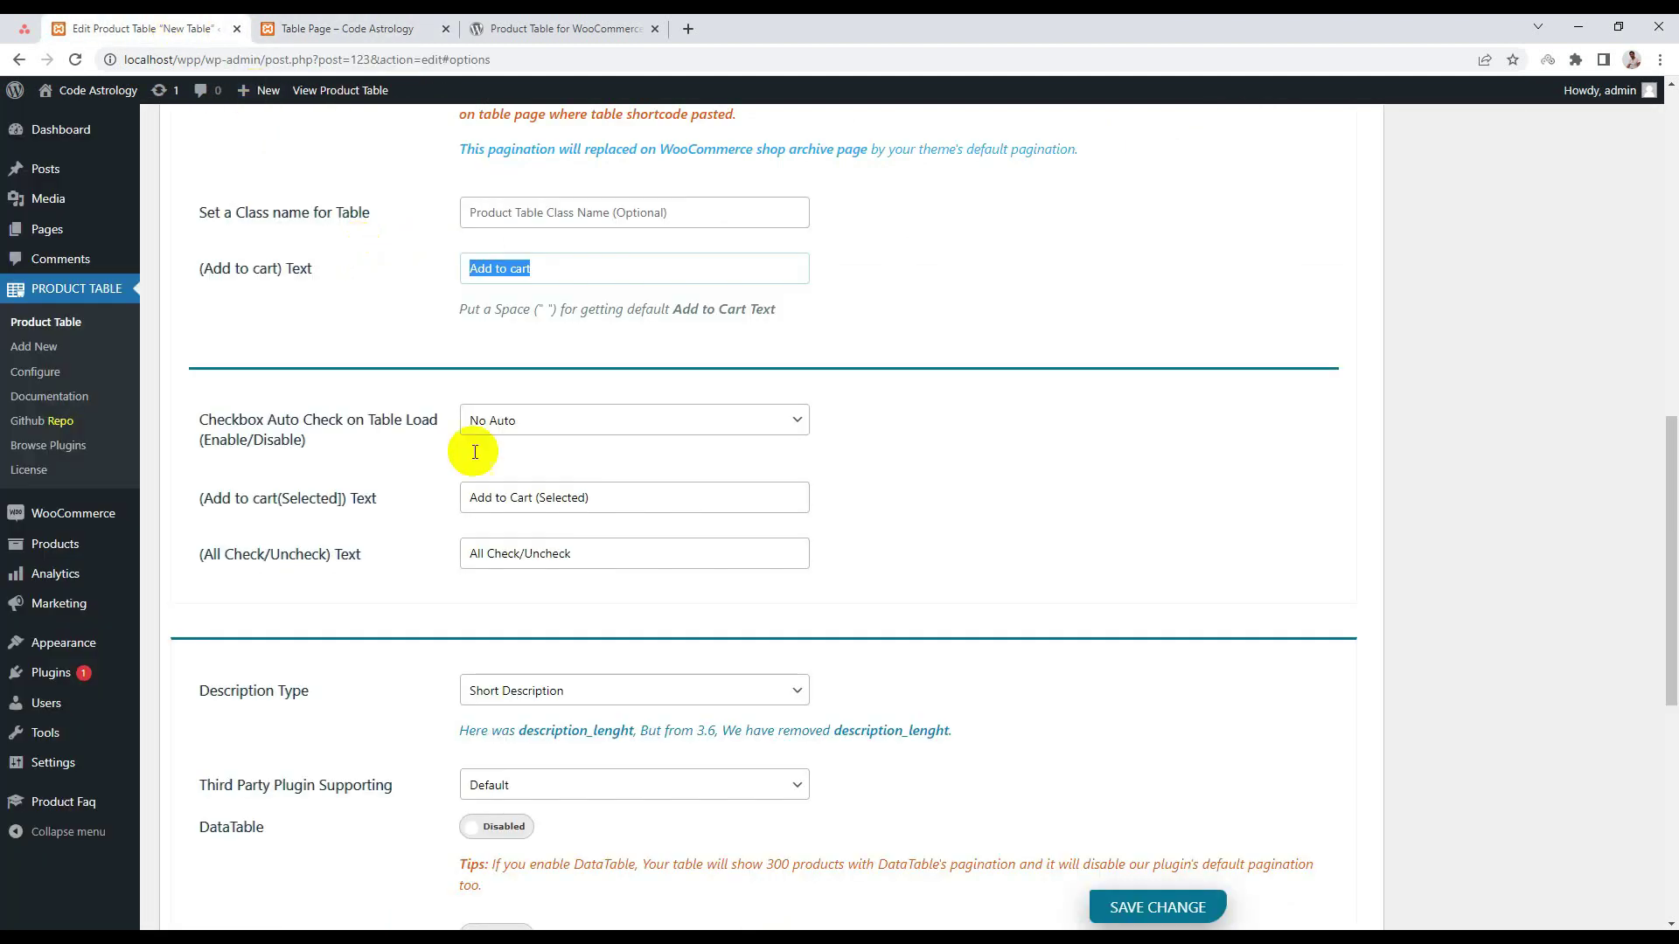
{"action": "scroll", "coordinate": [542, 514], "scroll_direction": "down", "scroll_amount": 1}
{"action": "scroll", "coordinate": [361, 437], "scroll_direction": "down", "scroll_amount": 2}
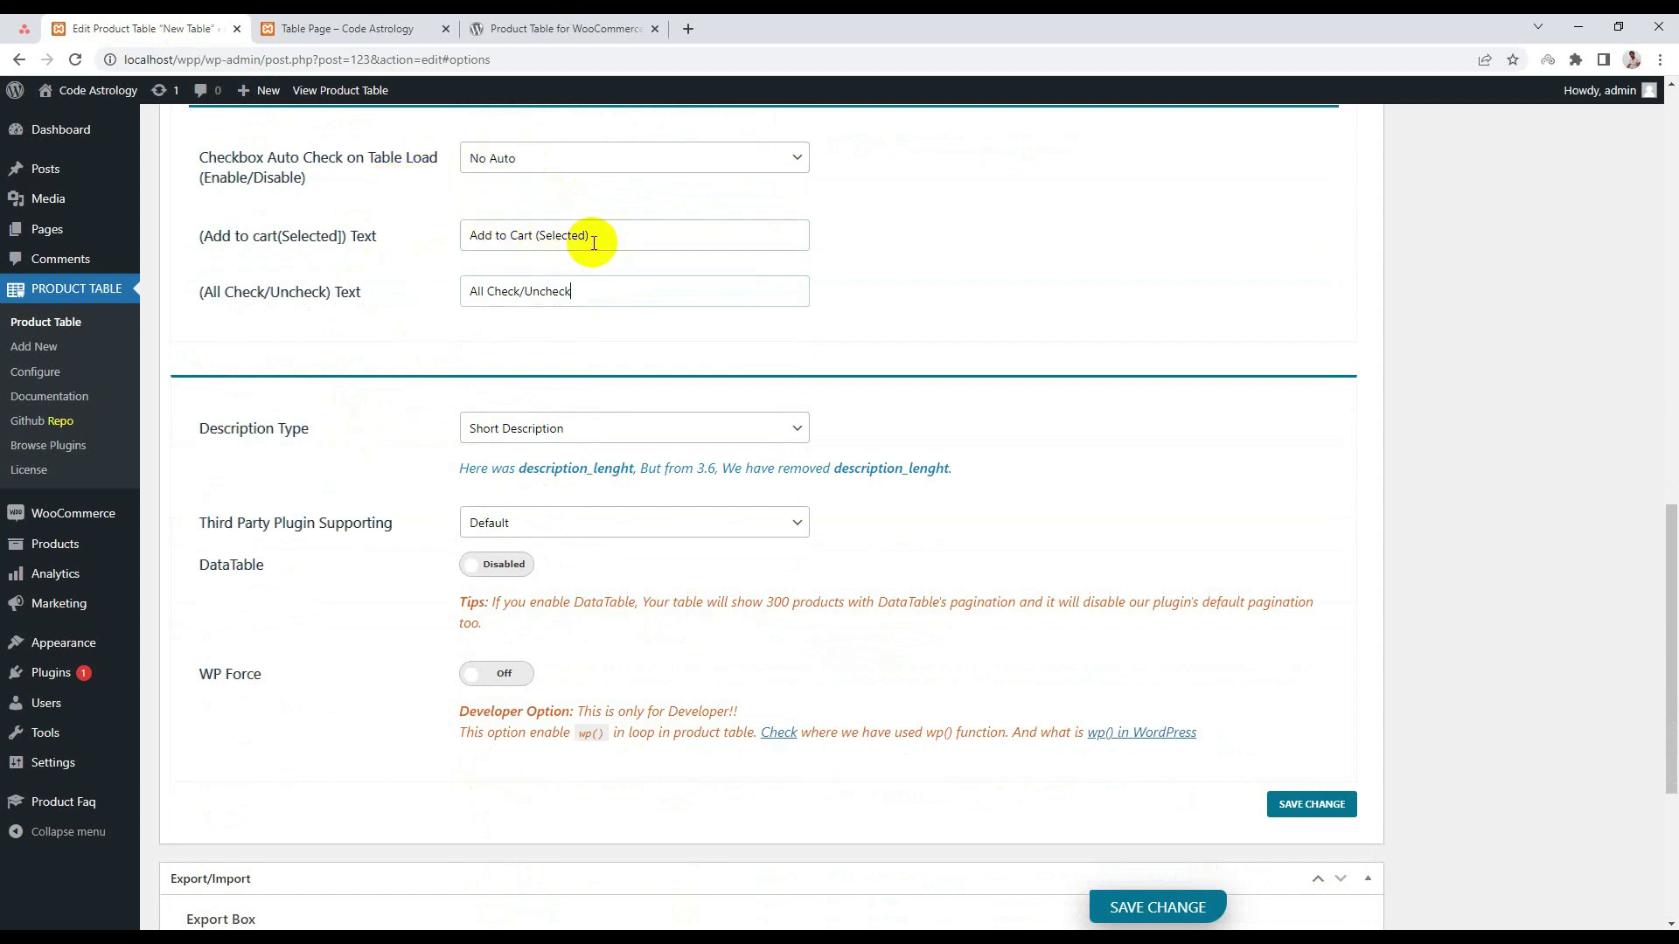
{"action": "scroll", "coordinate": [594, 243], "scroll_direction": "down", "scroll_amount": 1}
{"action": "scroll", "coordinate": [344, 364], "scroll_direction": "down", "scroll_amount": 2}
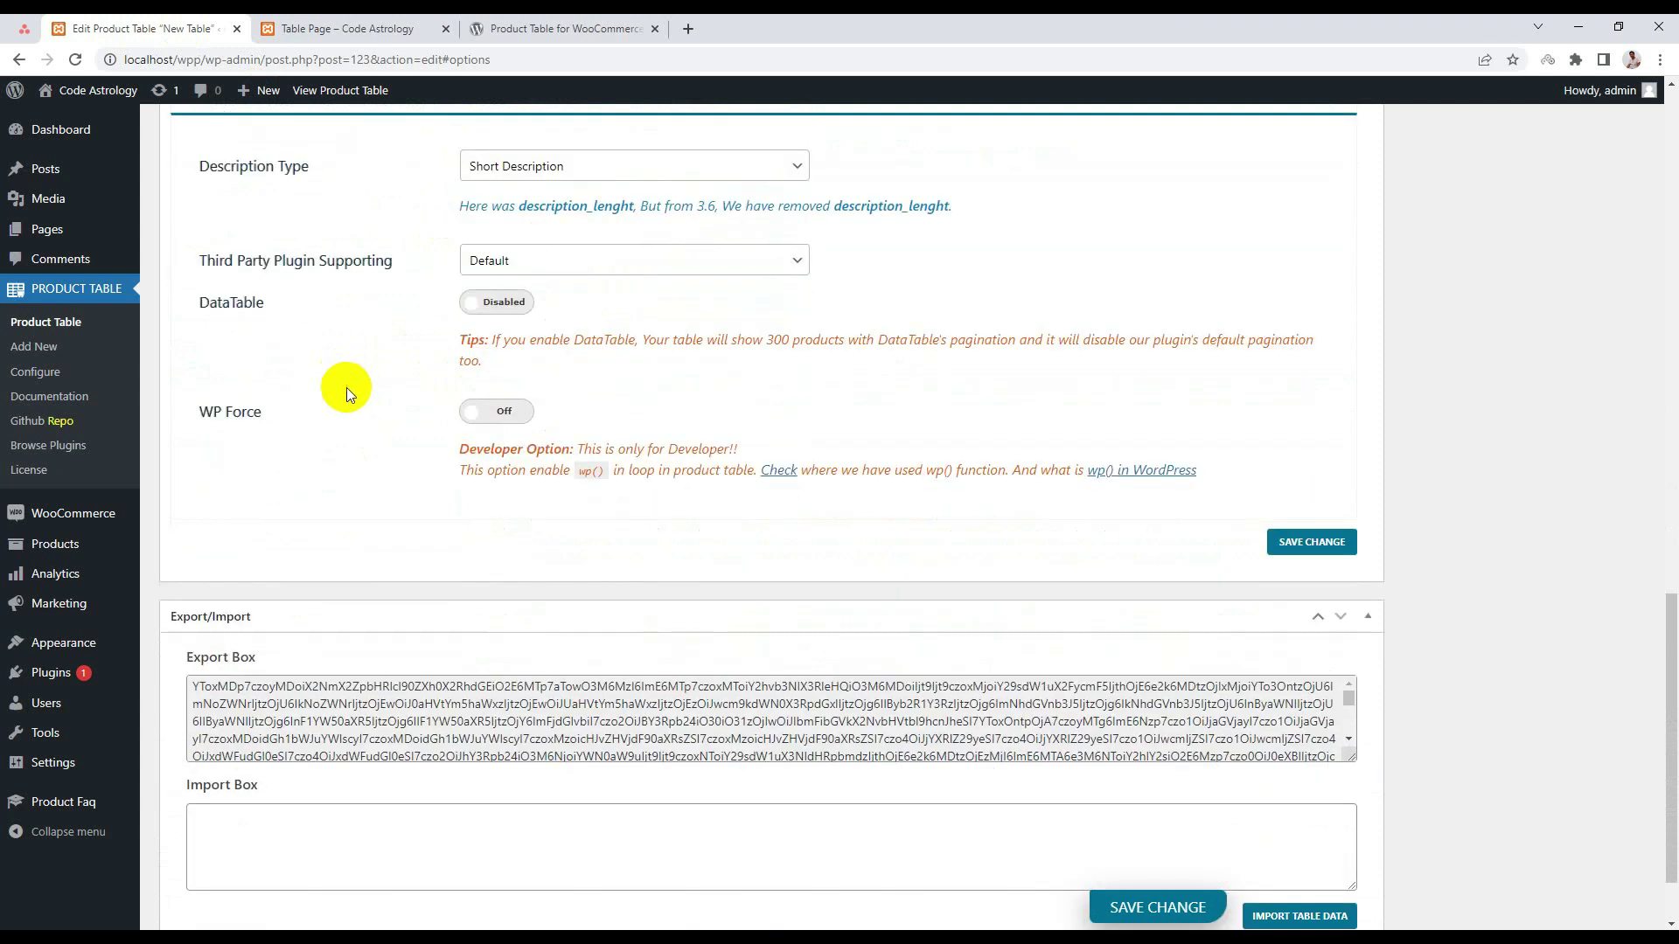
{"action": "scroll", "coordinate": [346, 387], "scroll_direction": "up", "scroll_amount": 2}
{"action": "scroll", "coordinate": [346, 387], "scroll_direction": "up", "scroll_amount": 14}
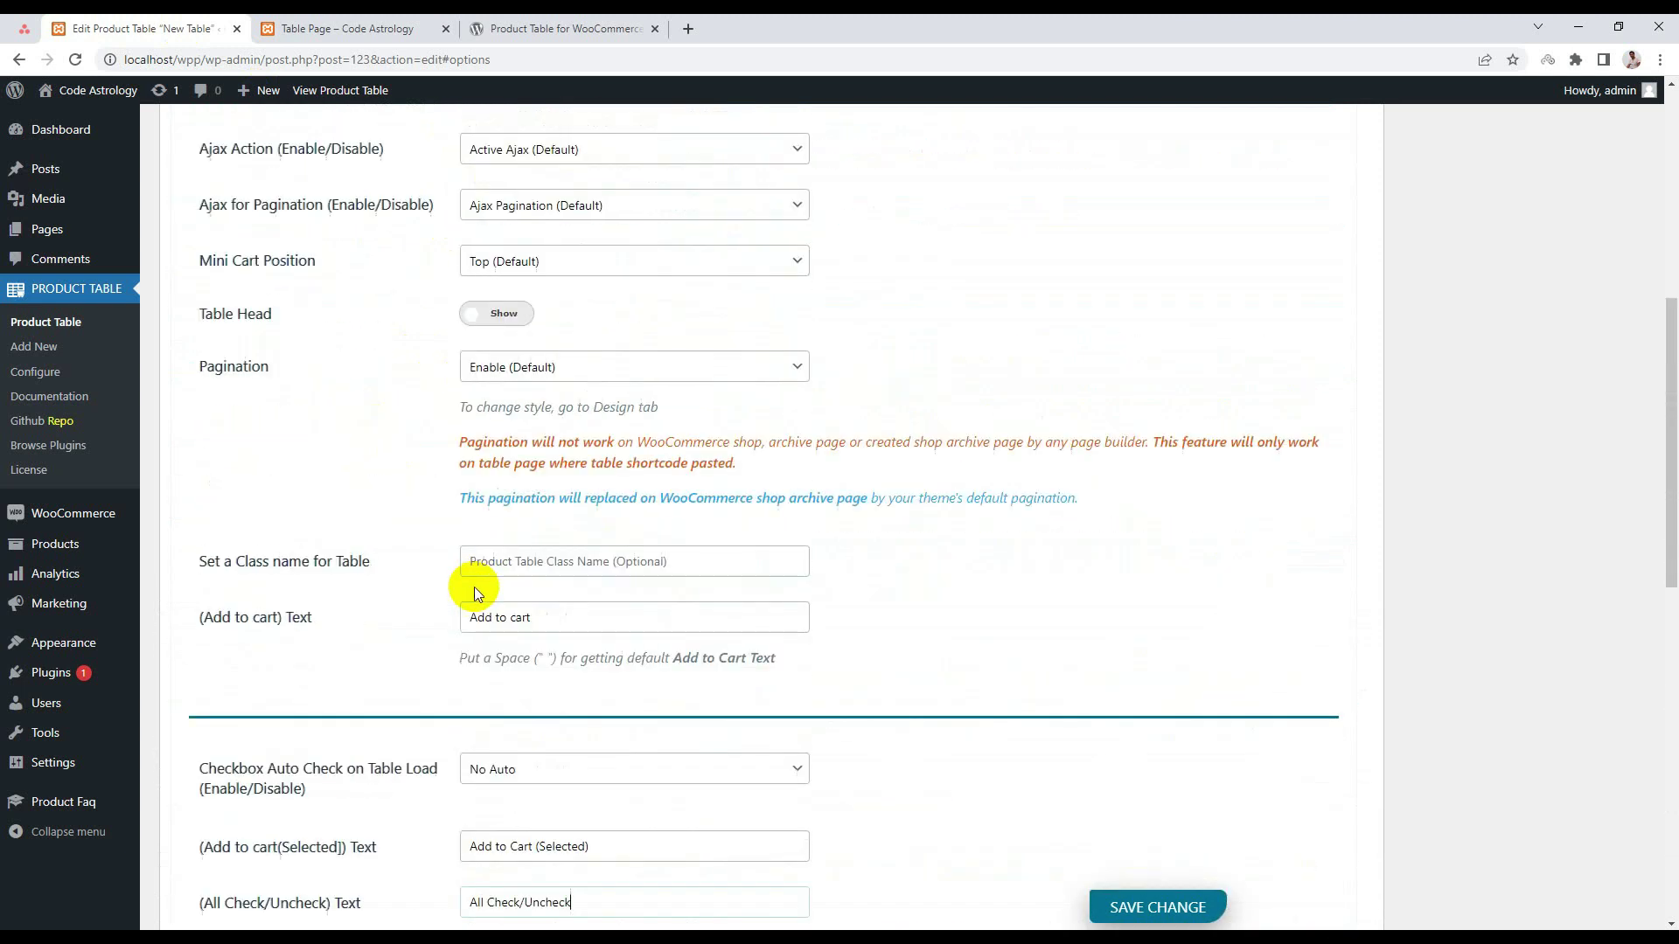
Set the Advance Search Box in the Search & Filter settings to Show Search Box and save the product table.
{"action": "scroll", "coordinate": [475, 586], "scroll_direction": "down", "scroll_amount": 3}
{"action": "left_click", "coordinate": [487, 428]}
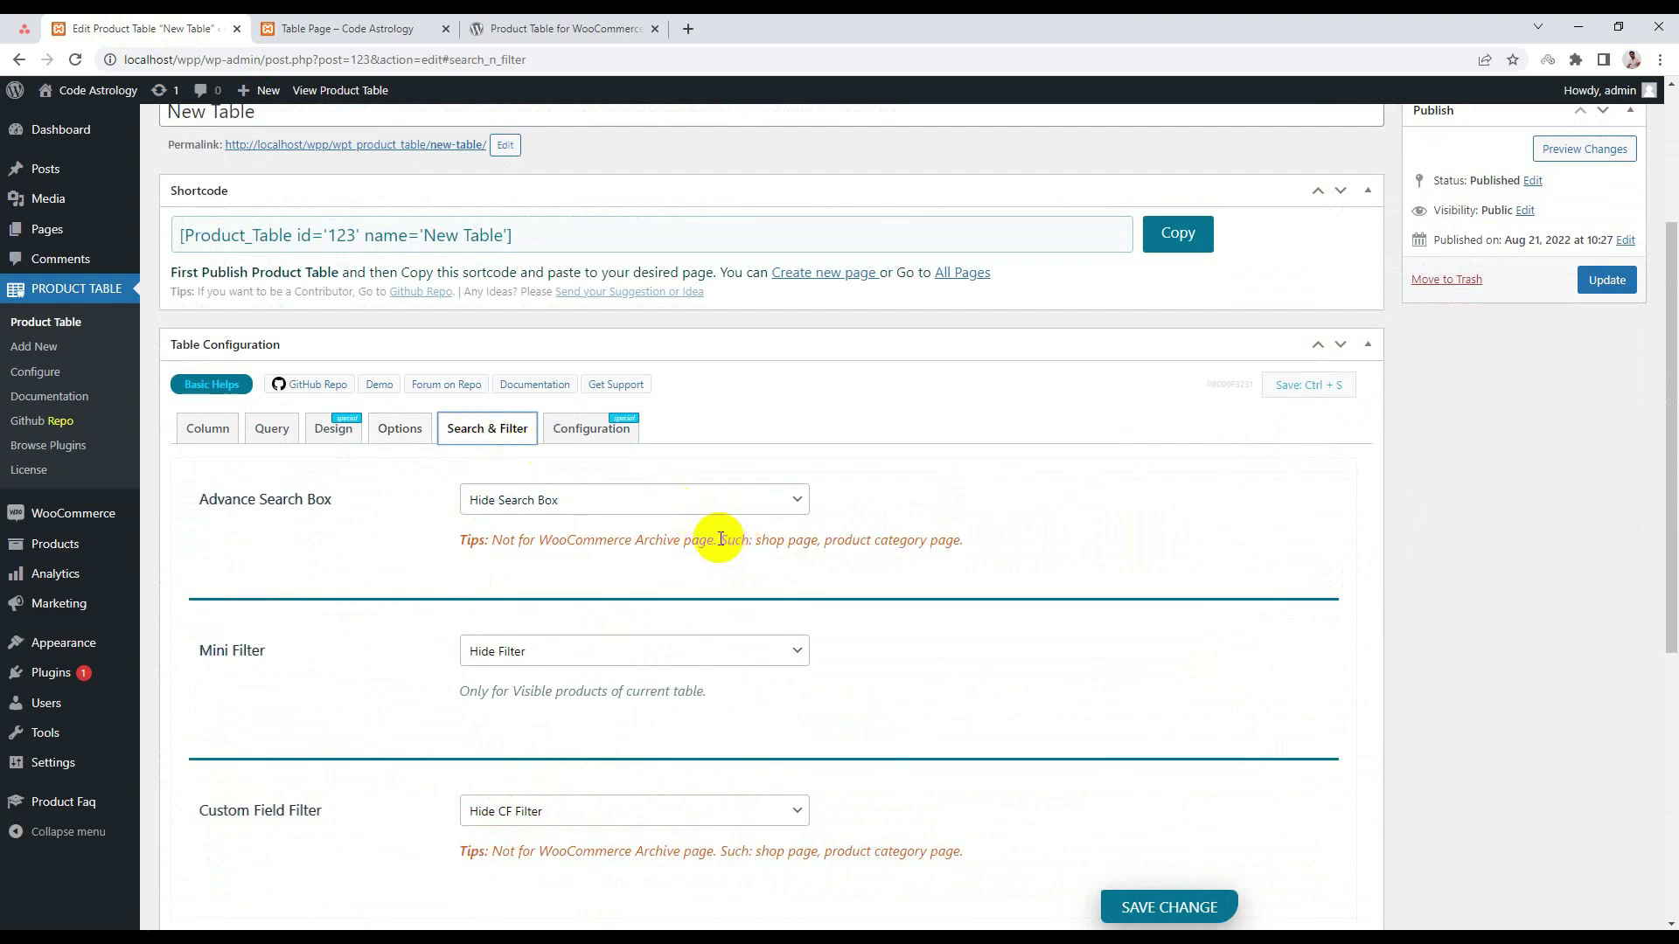
{"action": "left_click", "coordinate": [536, 500]}
{"action": "left_click", "coordinate": [523, 542]}
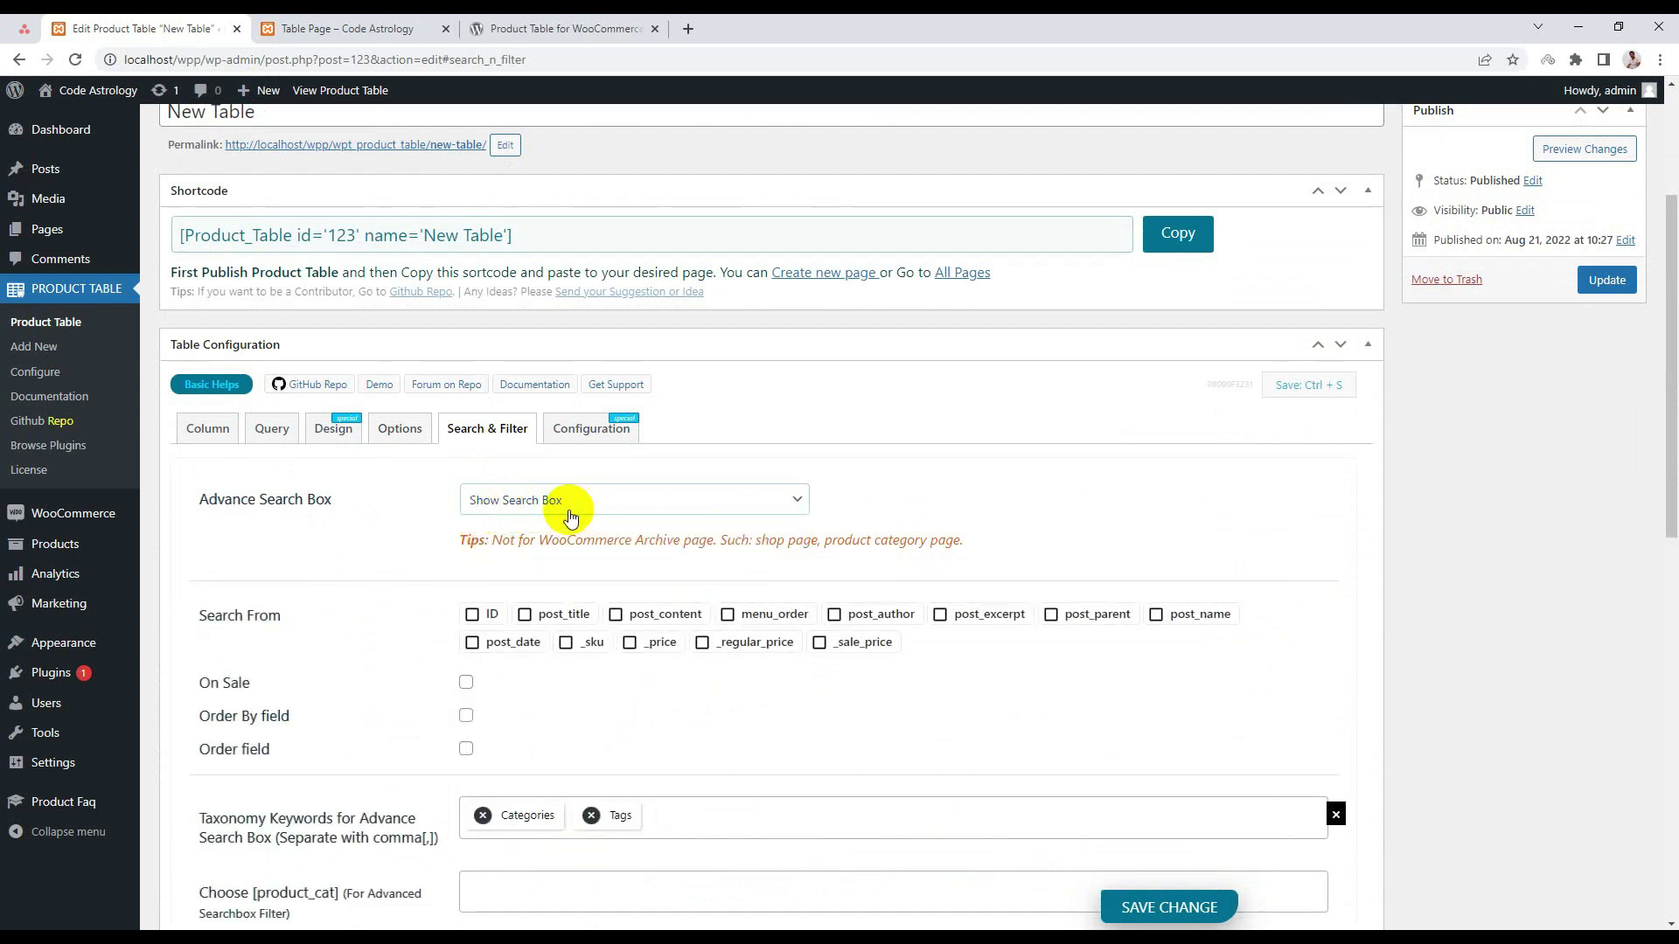
{"action": "scroll", "coordinate": [568, 494], "scroll_direction": "down", "scroll_amount": 1}
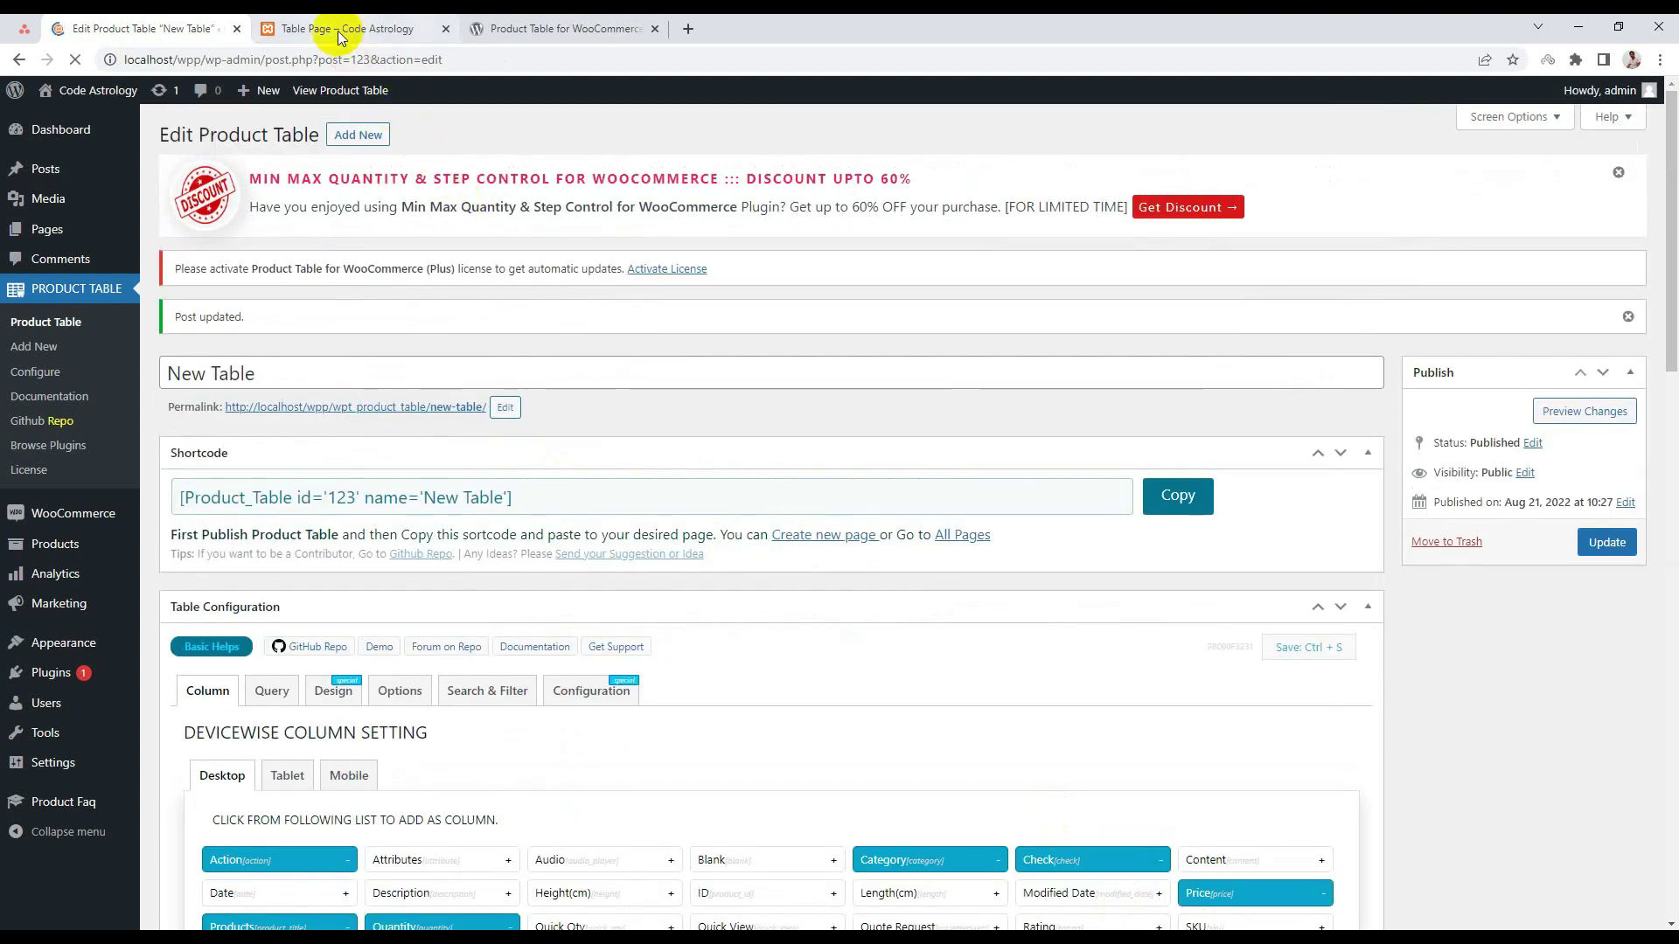
Reload the live Table Page and check the search box above the product table.
{"action": "left_click", "coordinate": [338, 32]}
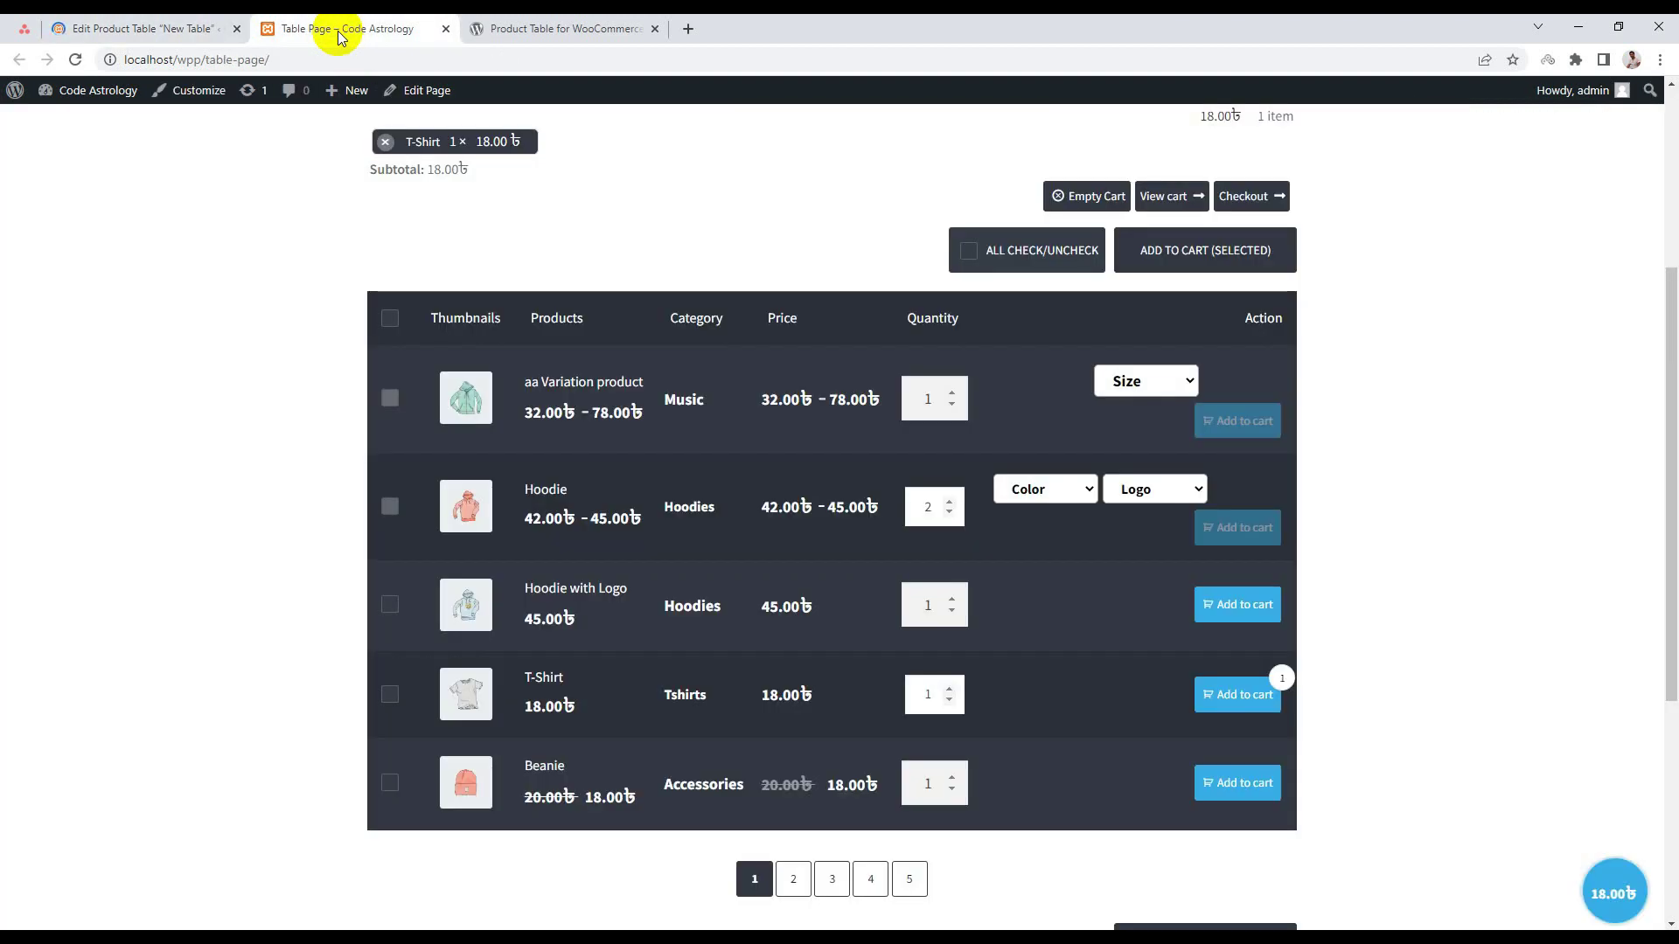
{"action": "right_click", "coordinate": [166, 337]}
{"action": "left_click", "coordinate": [189, 386]}
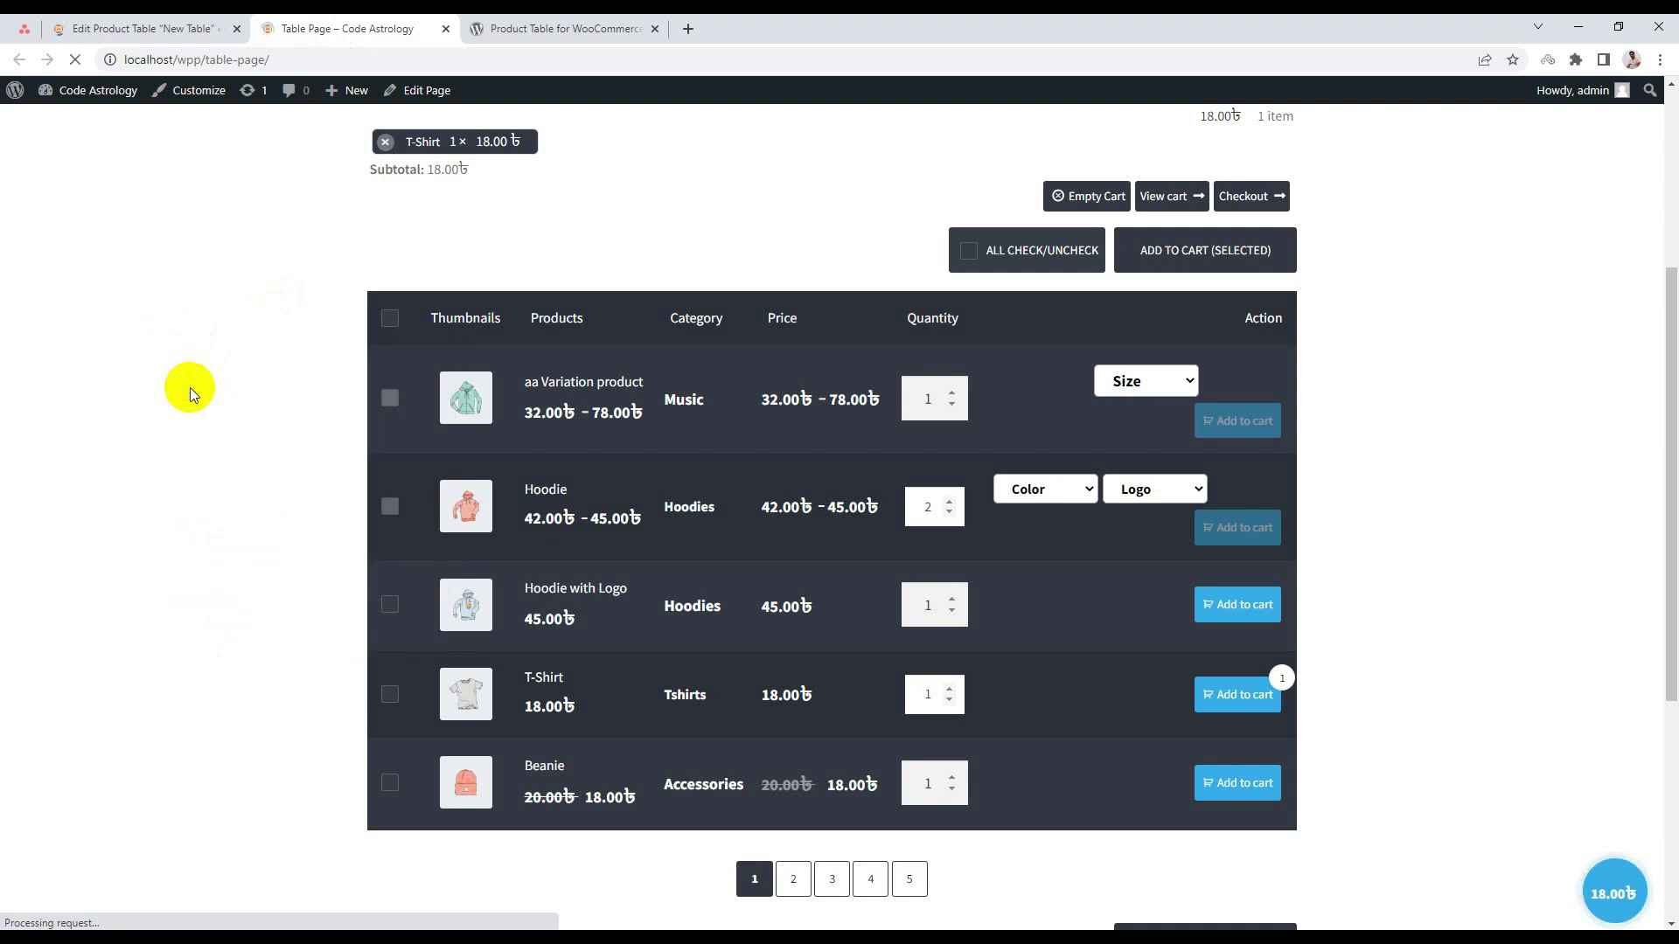
{"action": "scroll", "coordinate": [420, 429], "scroll_direction": "up", "scroll_amount": 3}
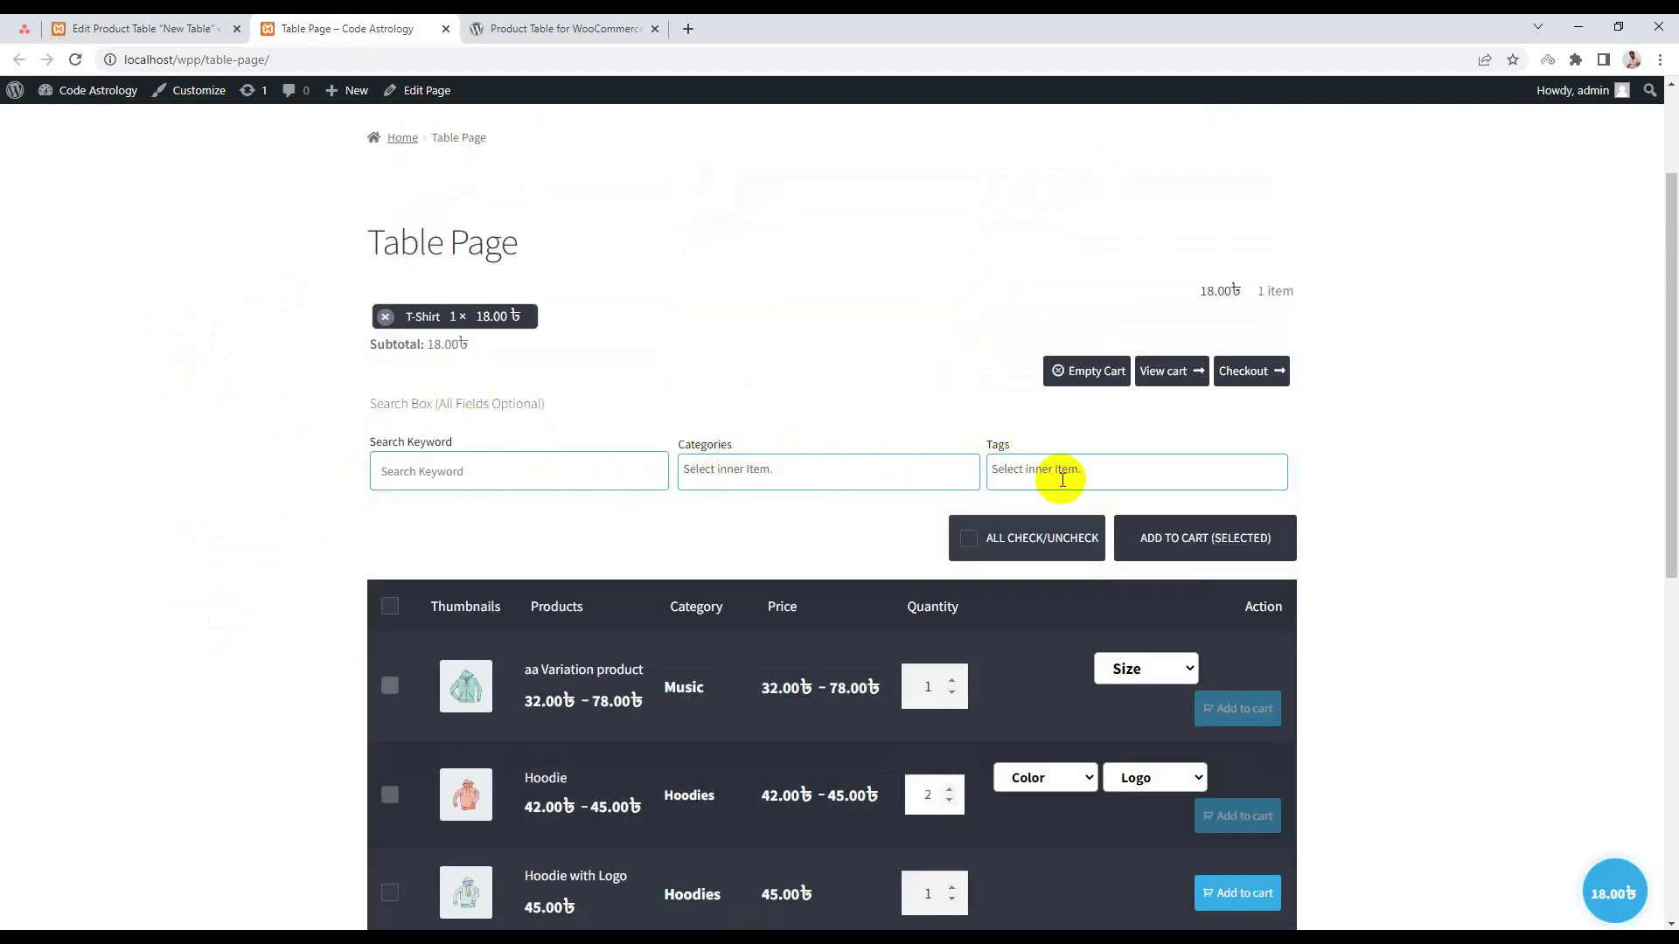
Return to the New Table's Search & Filter settings and review the available taxonomy keywords for the advanced search box.
{"action": "left_click", "coordinate": [219, 28]}
{"action": "scroll", "coordinate": [528, 504], "scroll_direction": "down", "scroll_amount": 3}
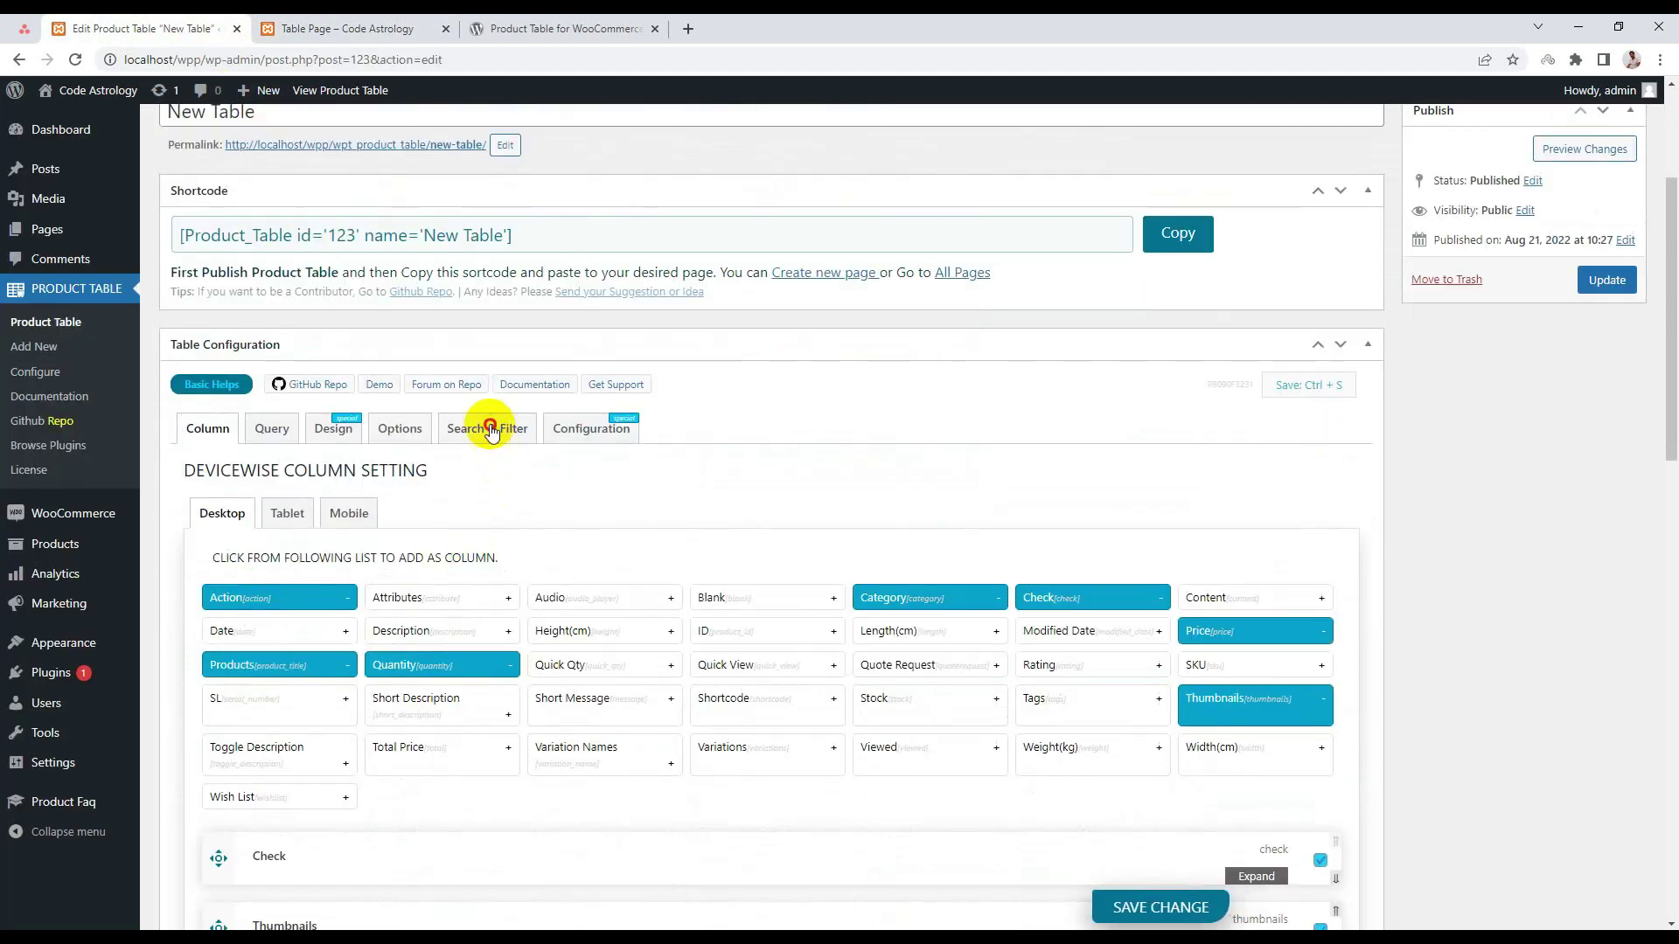
{"action": "left_click", "coordinate": [487, 431]}
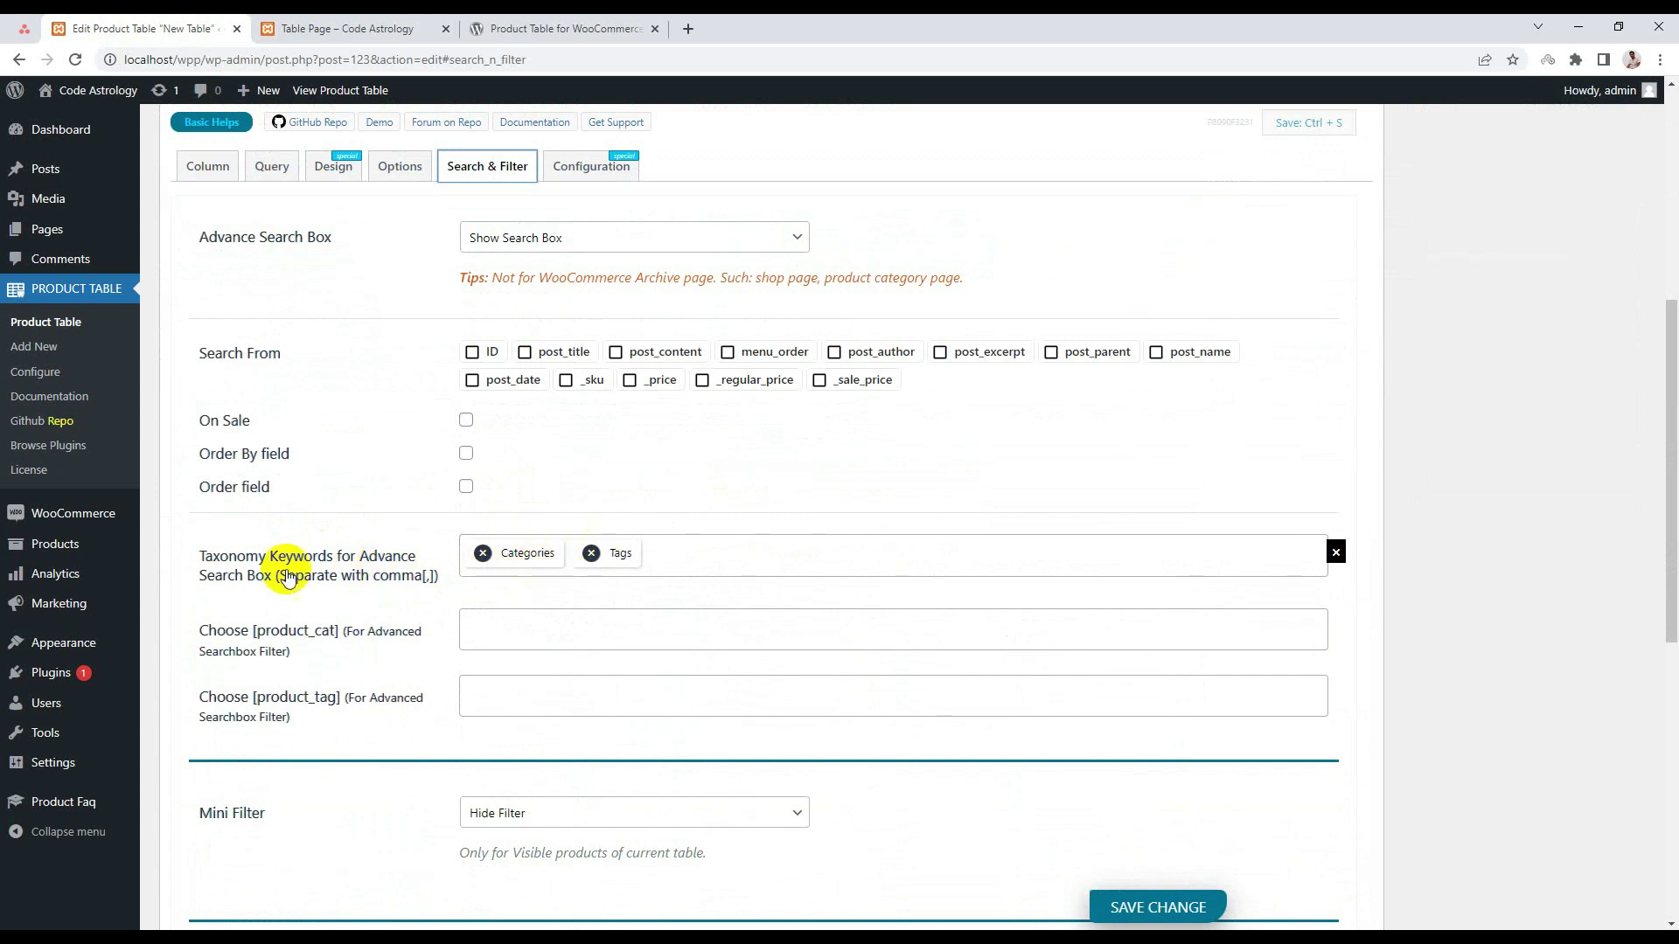
{"action": "left_click", "coordinate": [690, 558]}
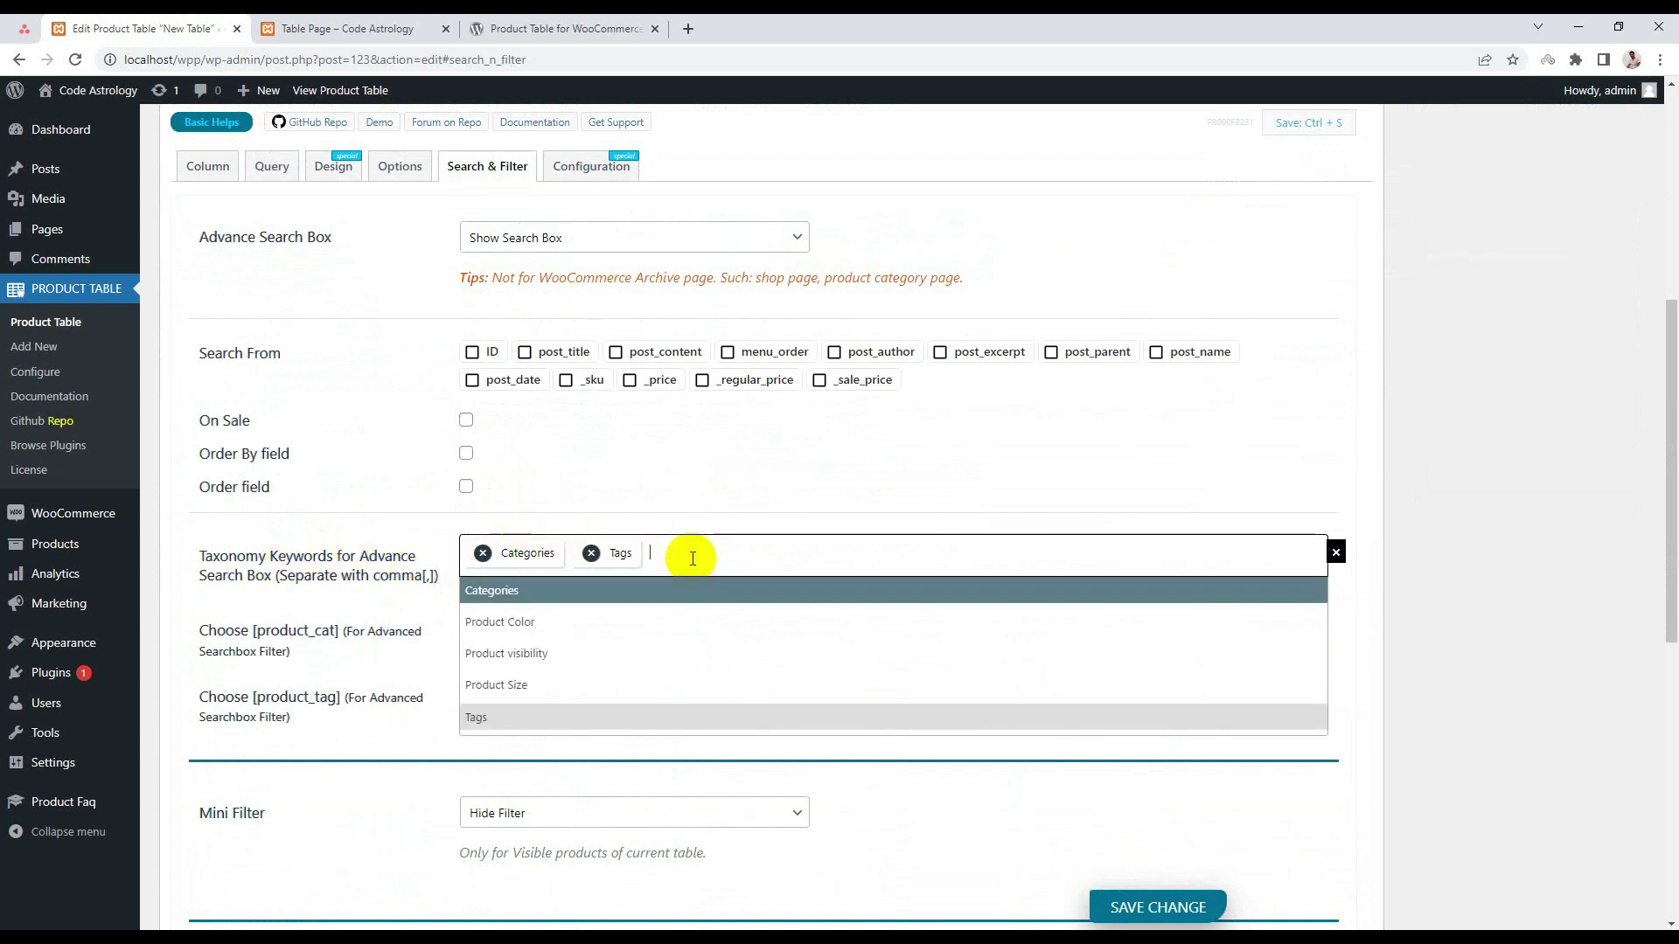
{"action": "left_click", "coordinate": [685, 486]}
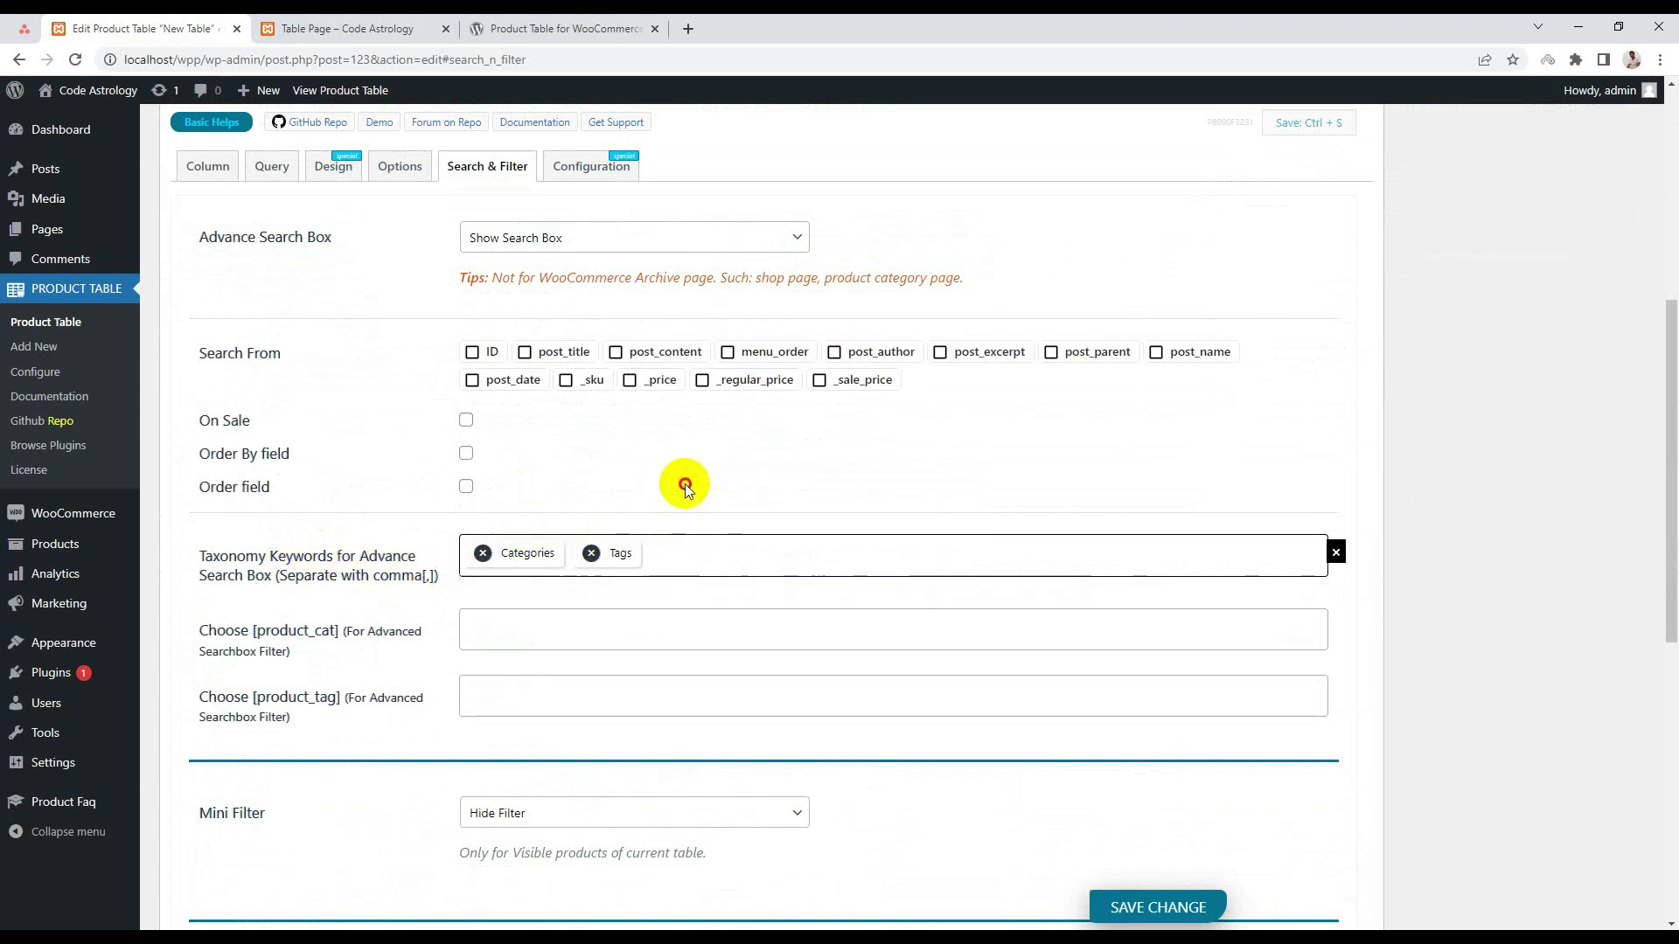
Set the Mini Filter to Show Filter, keep Categories and Tags as its taxonomy keywords, and save the product table.
{"action": "scroll", "coordinate": [635, 475], "scroll_direction": "down", "scroll_amount": 1}
{"action": "scroll", "coordinate": [635, 475], "scroll_direction": "down", "scroll_amount": 4}
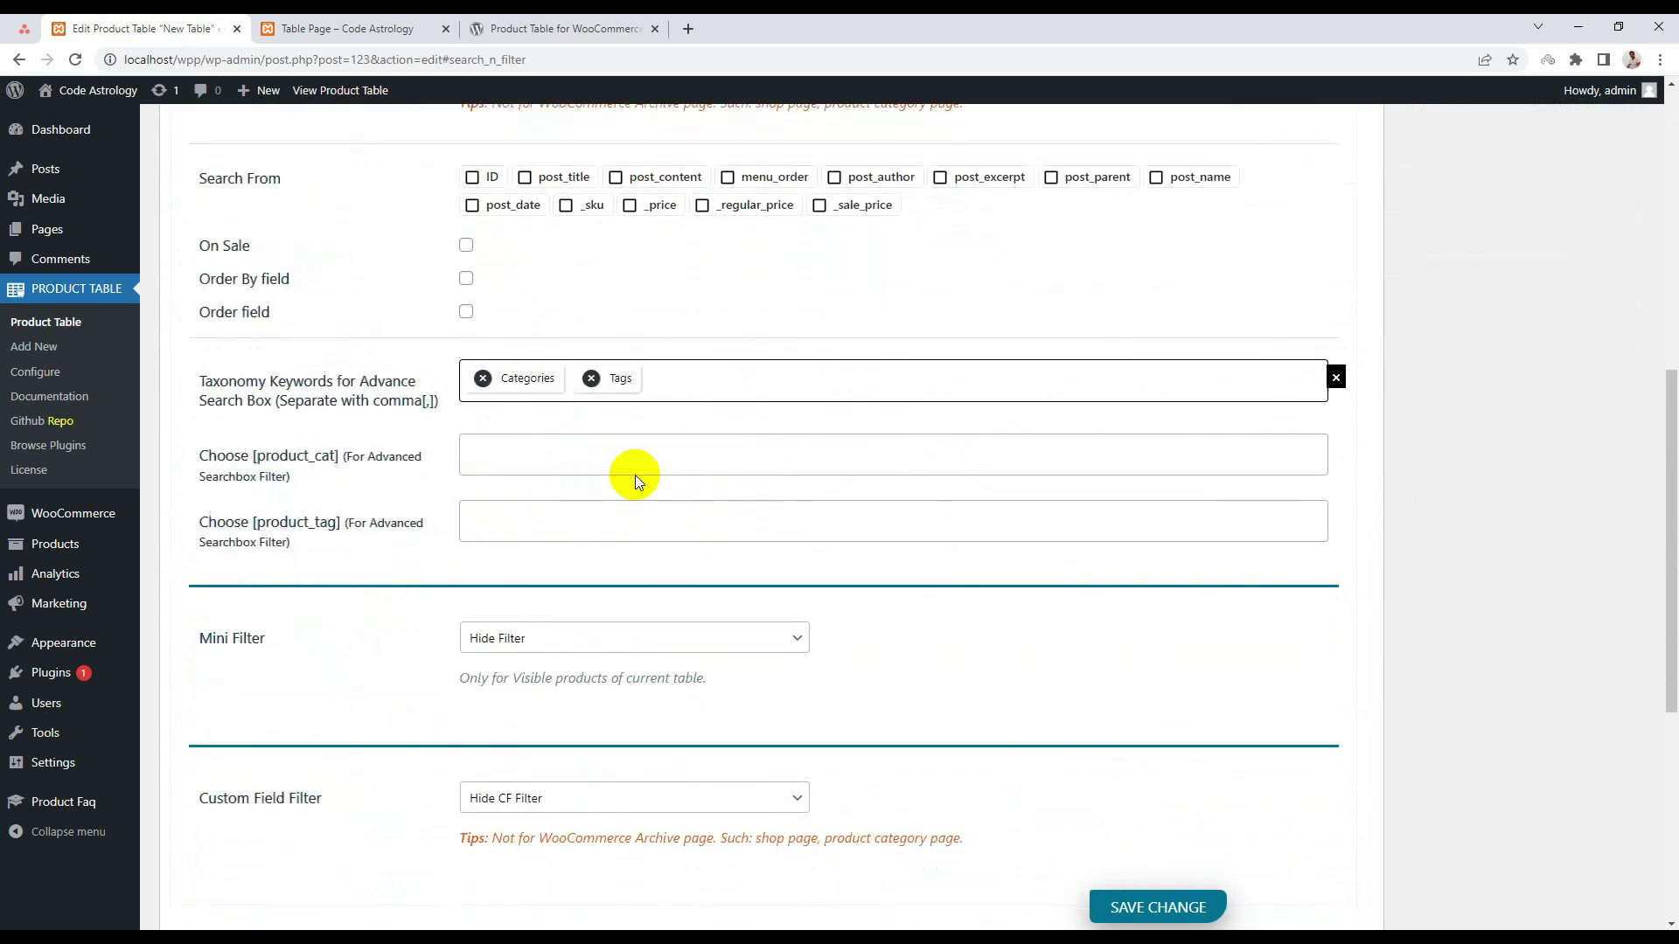
{"action": "left_click", "coordinate": [518, 464]}
{"action": "left_click", "coordinate": [496, 504]}
{"action": "scroll", "coordinate": [498, 525], "scroll_direction": "down", "scroll_amount": 2}
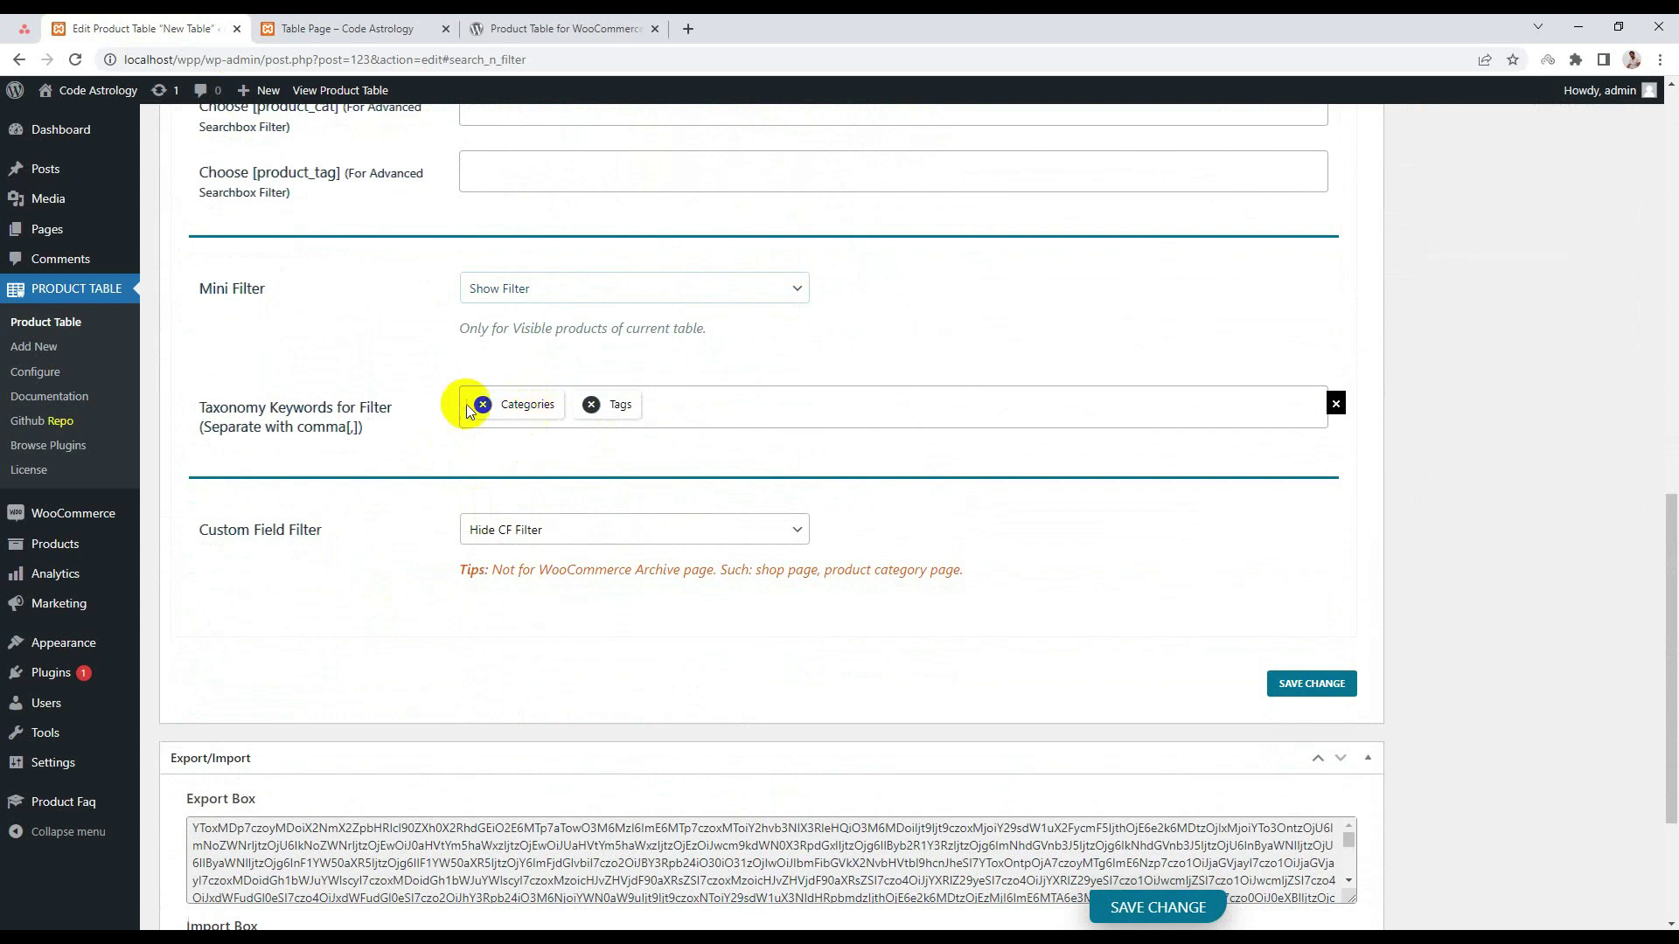
{"action": "left_click", "coordinate": [661, 409]}
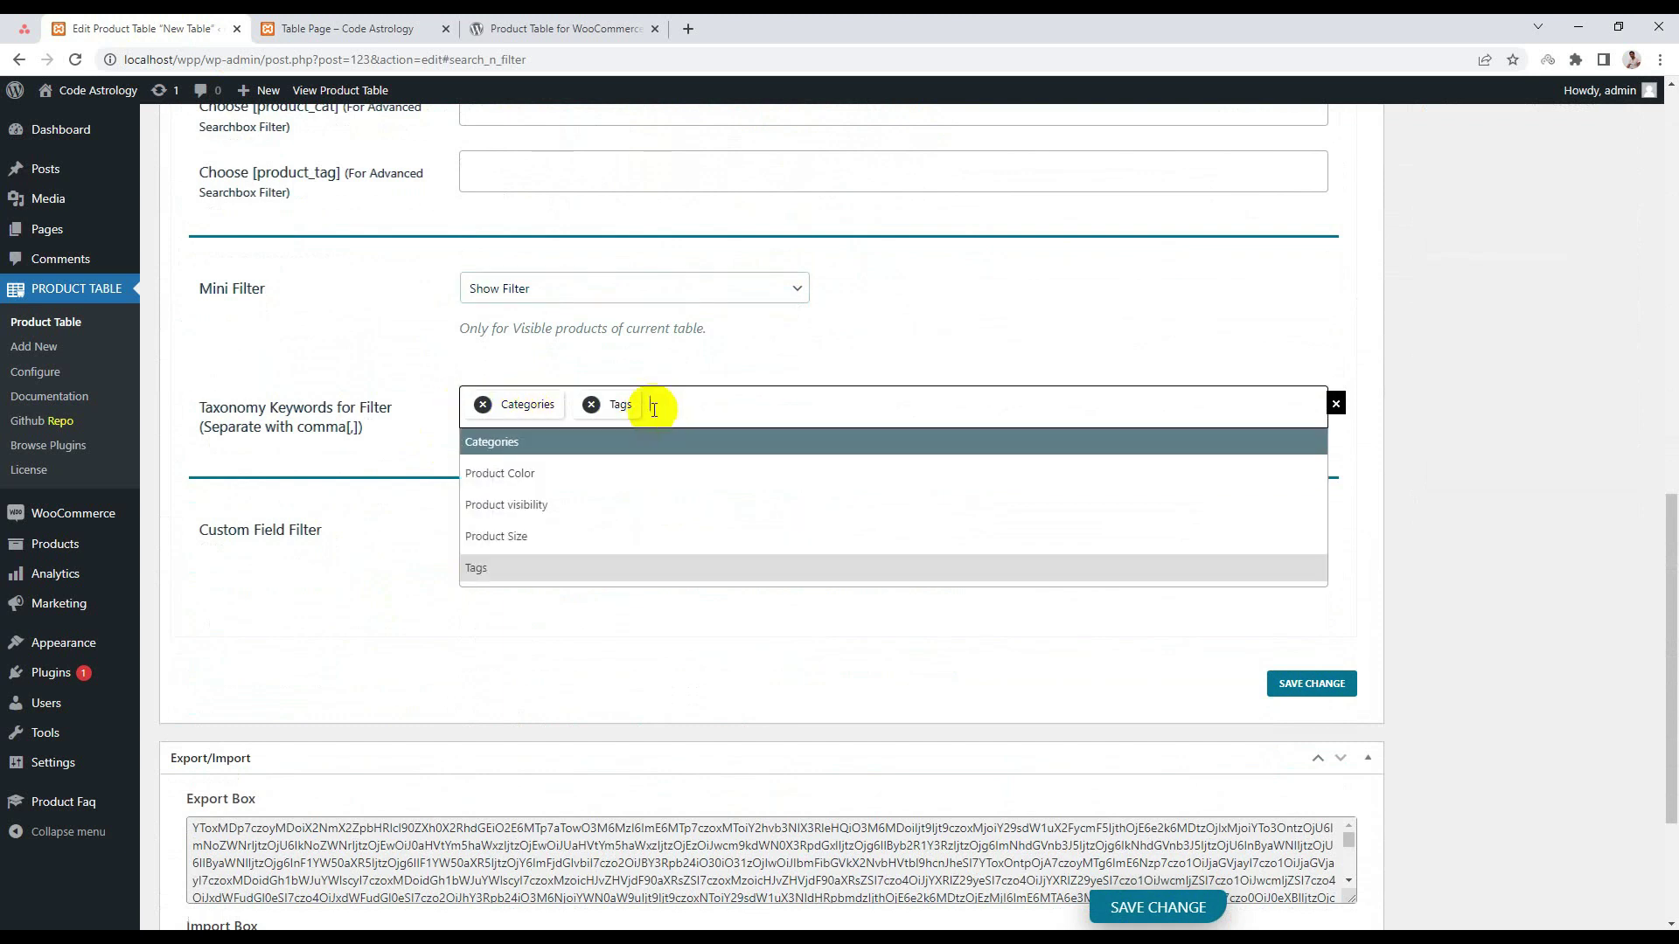
{"action": "left_click", "coordinate": [677, 356]}
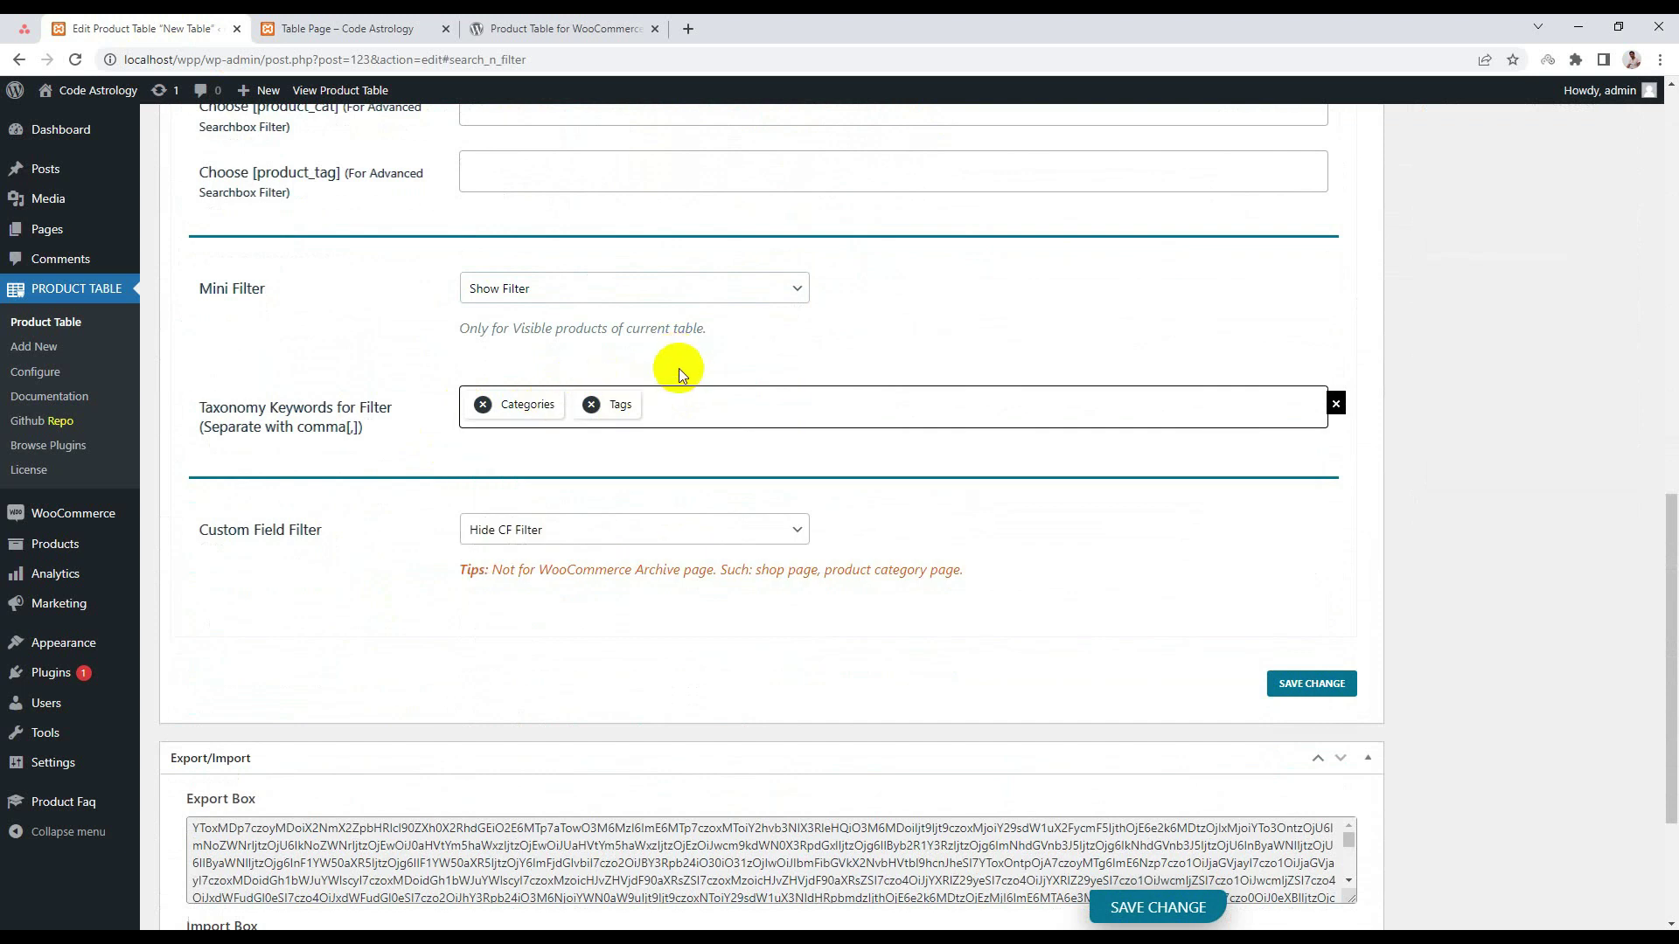
{"action": "left_click", "coordinate": [1140, 914]}
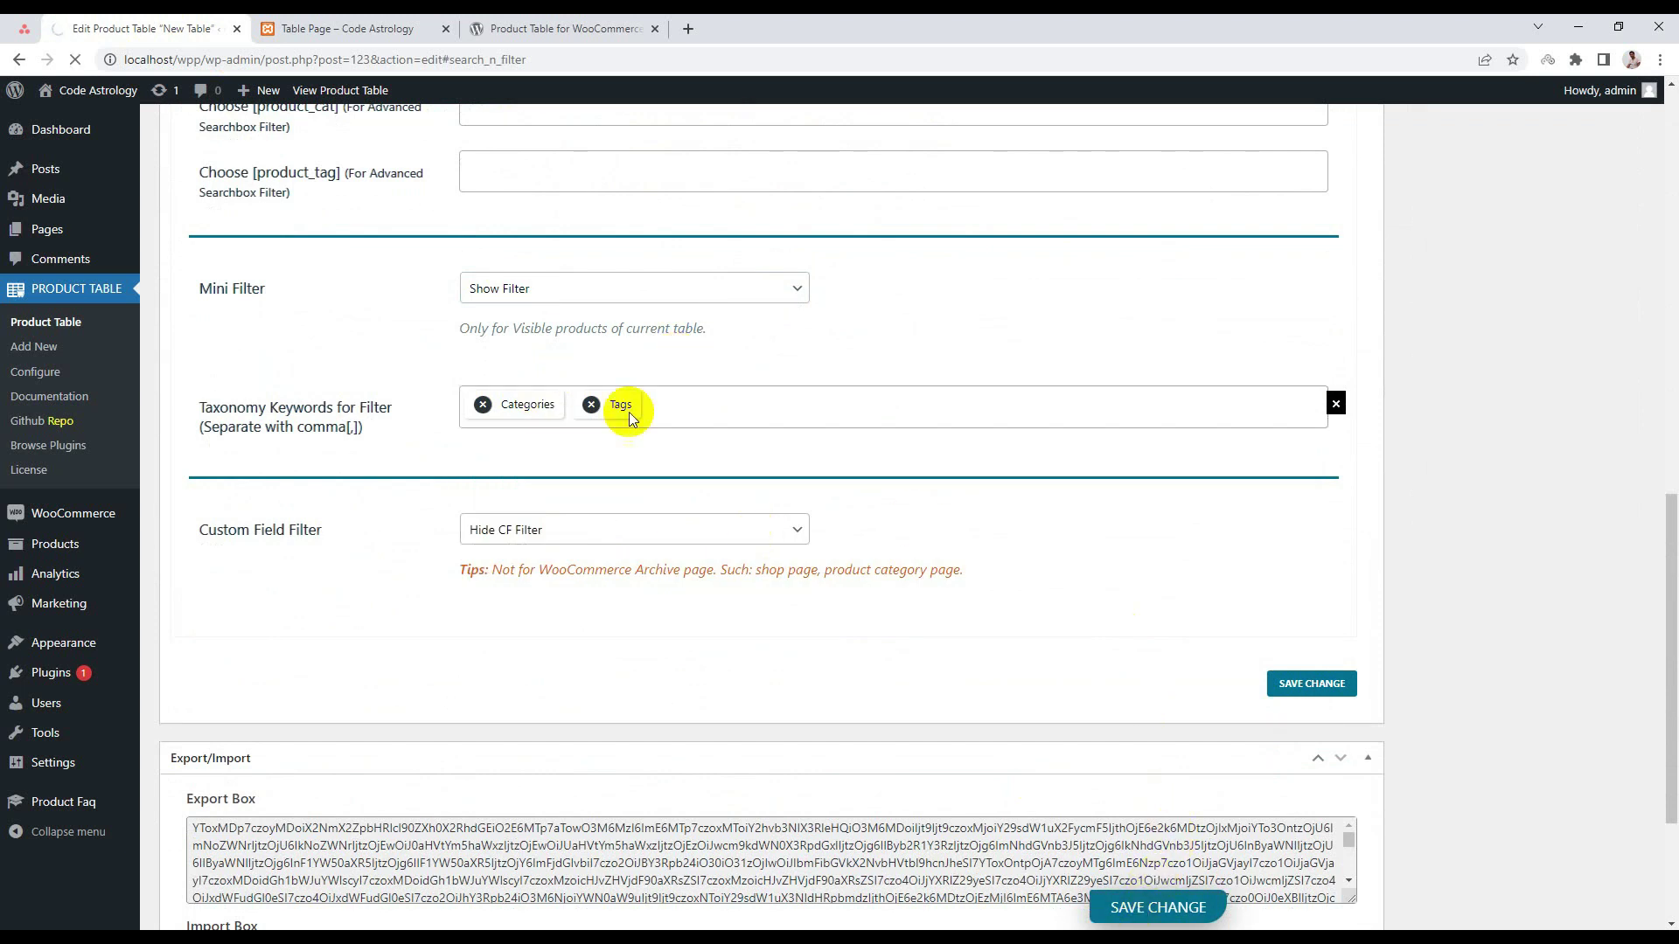
Reload the live Table Page and look through the mini filter's Category choices, dismissing the mail notification.
{"action": "left_click", "coordinate": [306, 19]}
{"action": "right_click", "coordinate": [144, 255]}
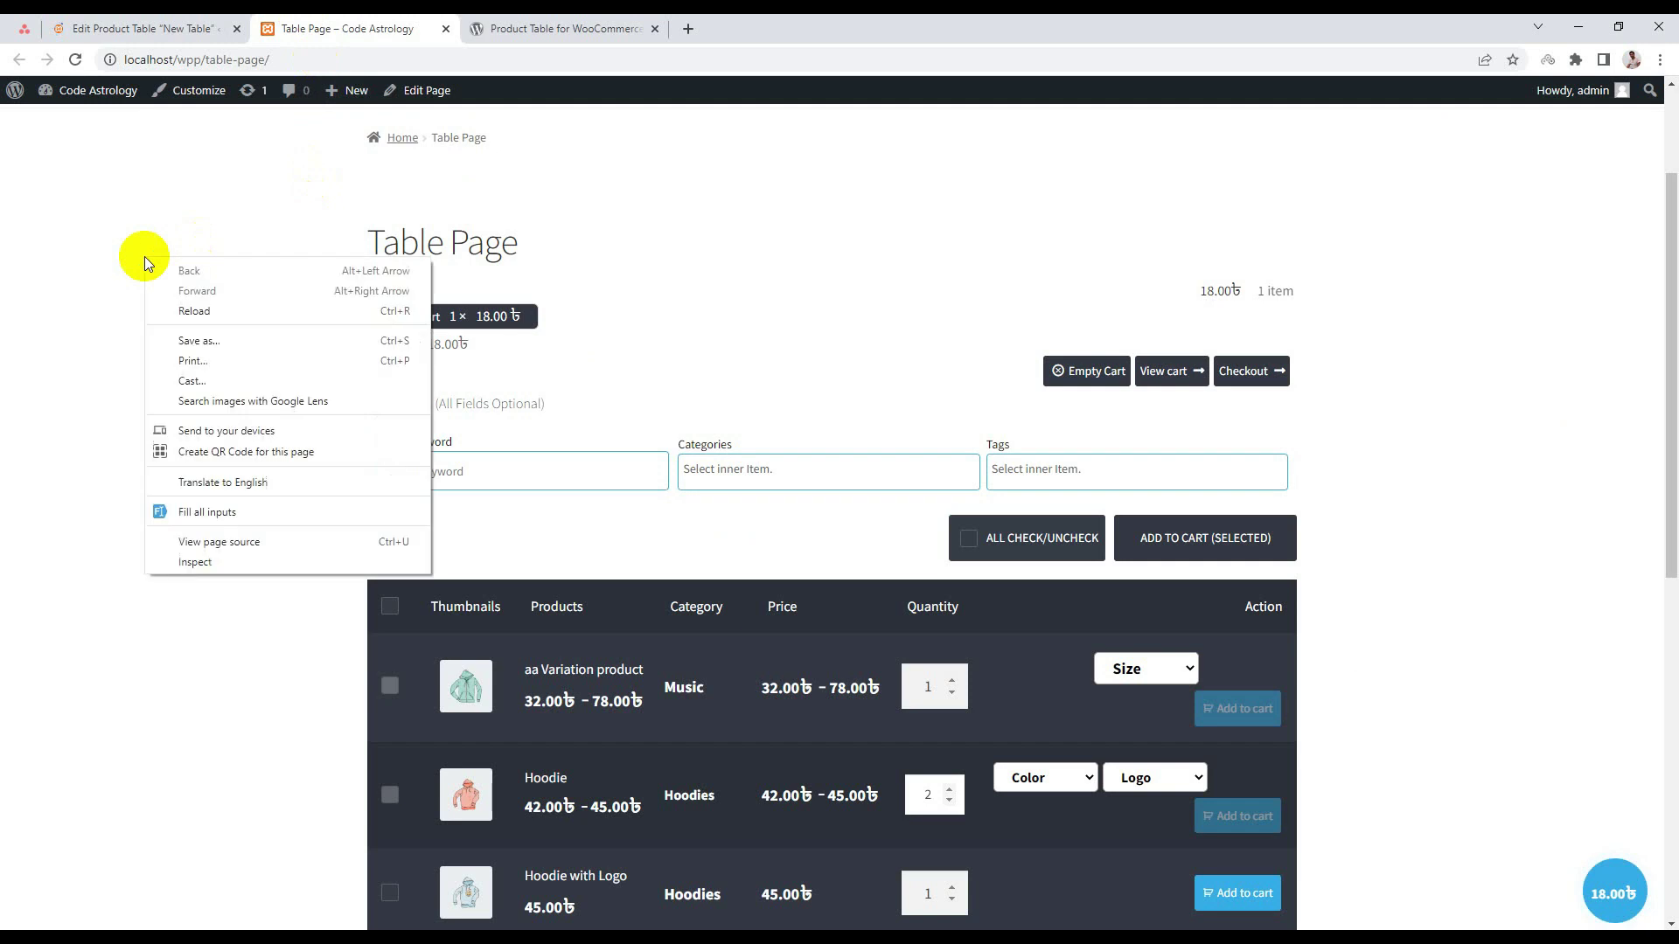
{"action": "left_click", "coordinate": [155, 312]}
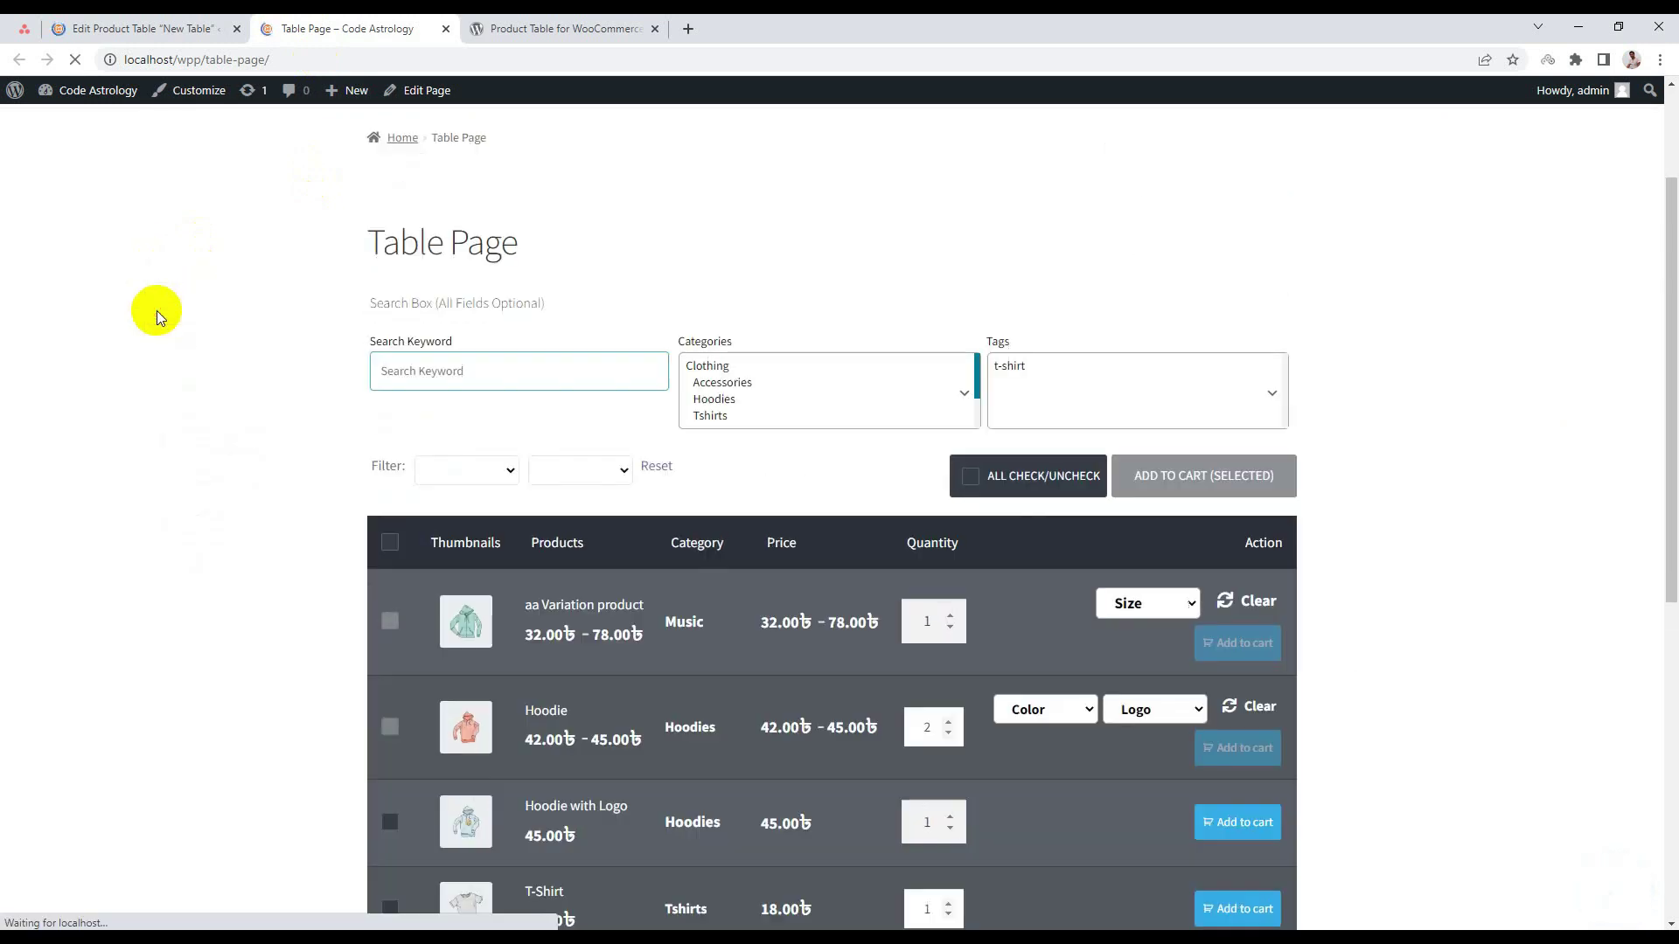
{"action": "scroll", "coordinate": [363, 506], "scroll_direction": "down", "scroll_amount": 2}
{"action": "left_click", "coordinate": [461, 354]}
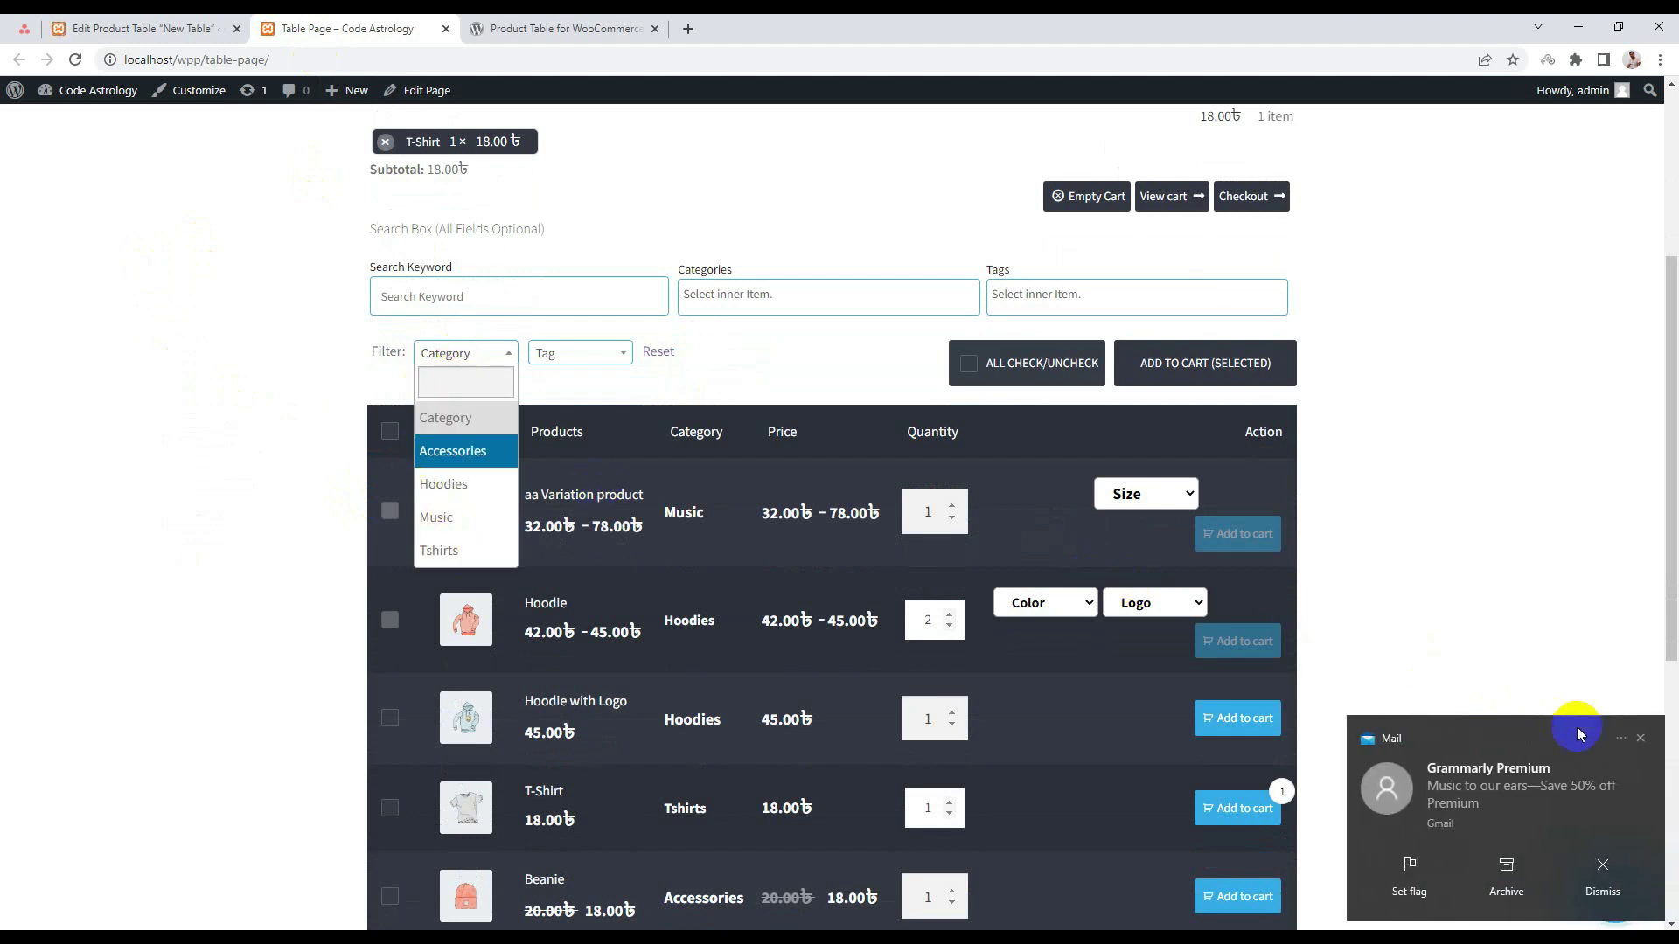
{"action": "left_click", "coordinate": [1640, 738]}
{"action": "left_click", "coordinate": [221, 360]}
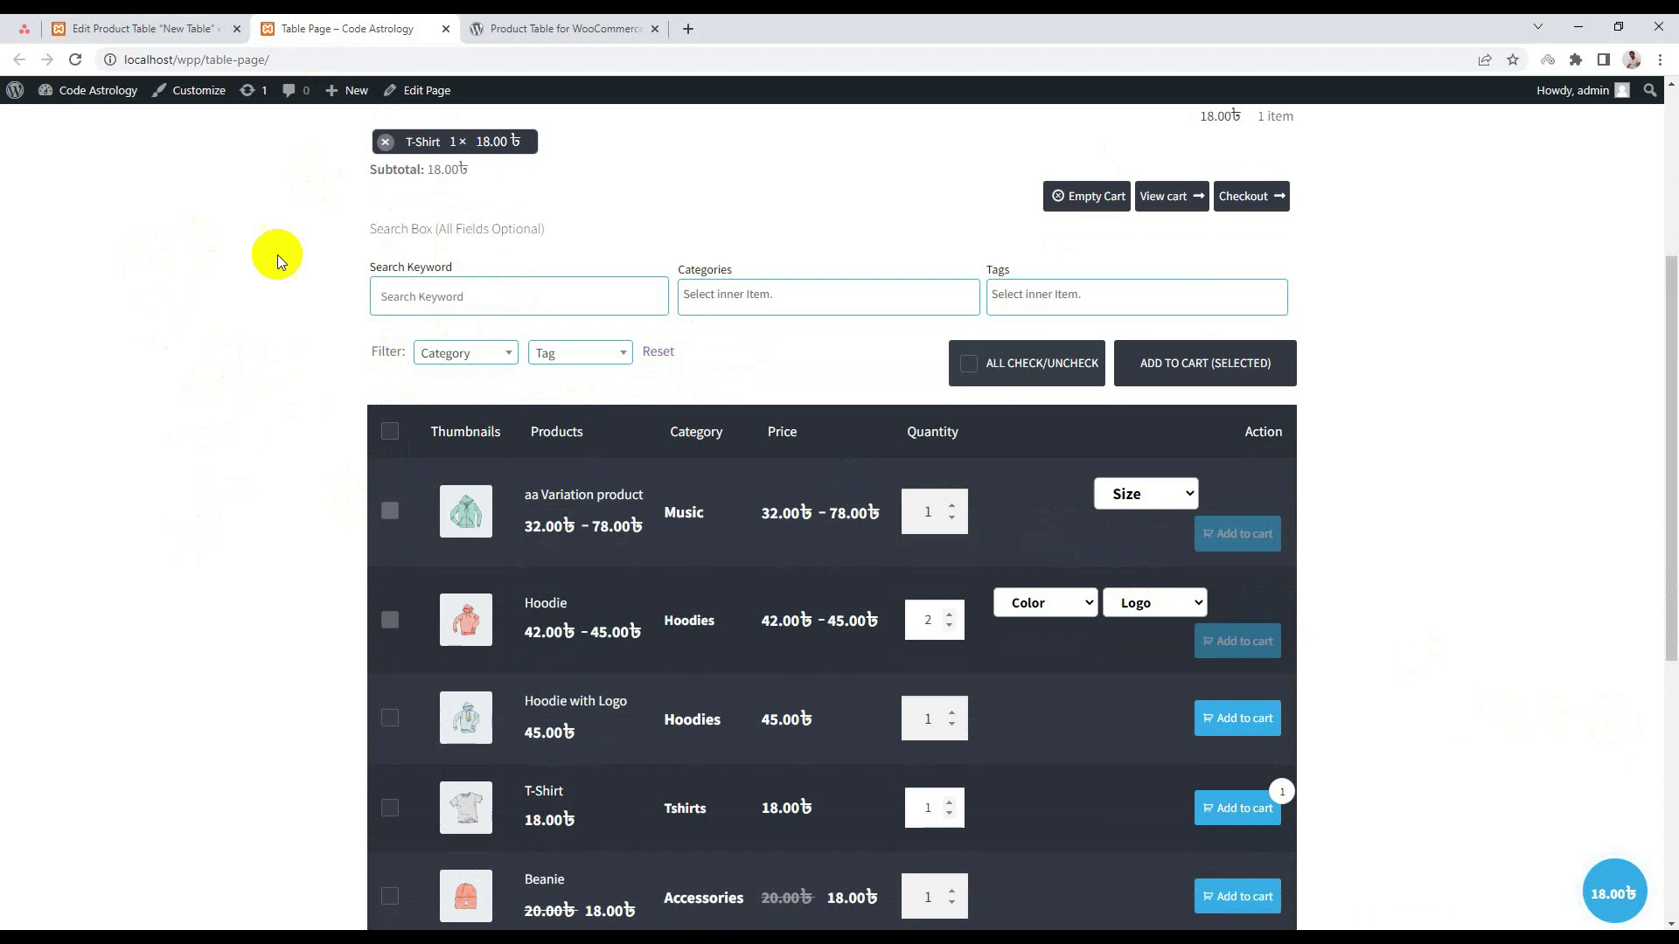
Examine the mini filter and the search box's Categories field against the products listed in the live table.
{"action": "scroll", "coordinate": [767, 400], "scroll_direction": "down", "scroll_amount": 5}
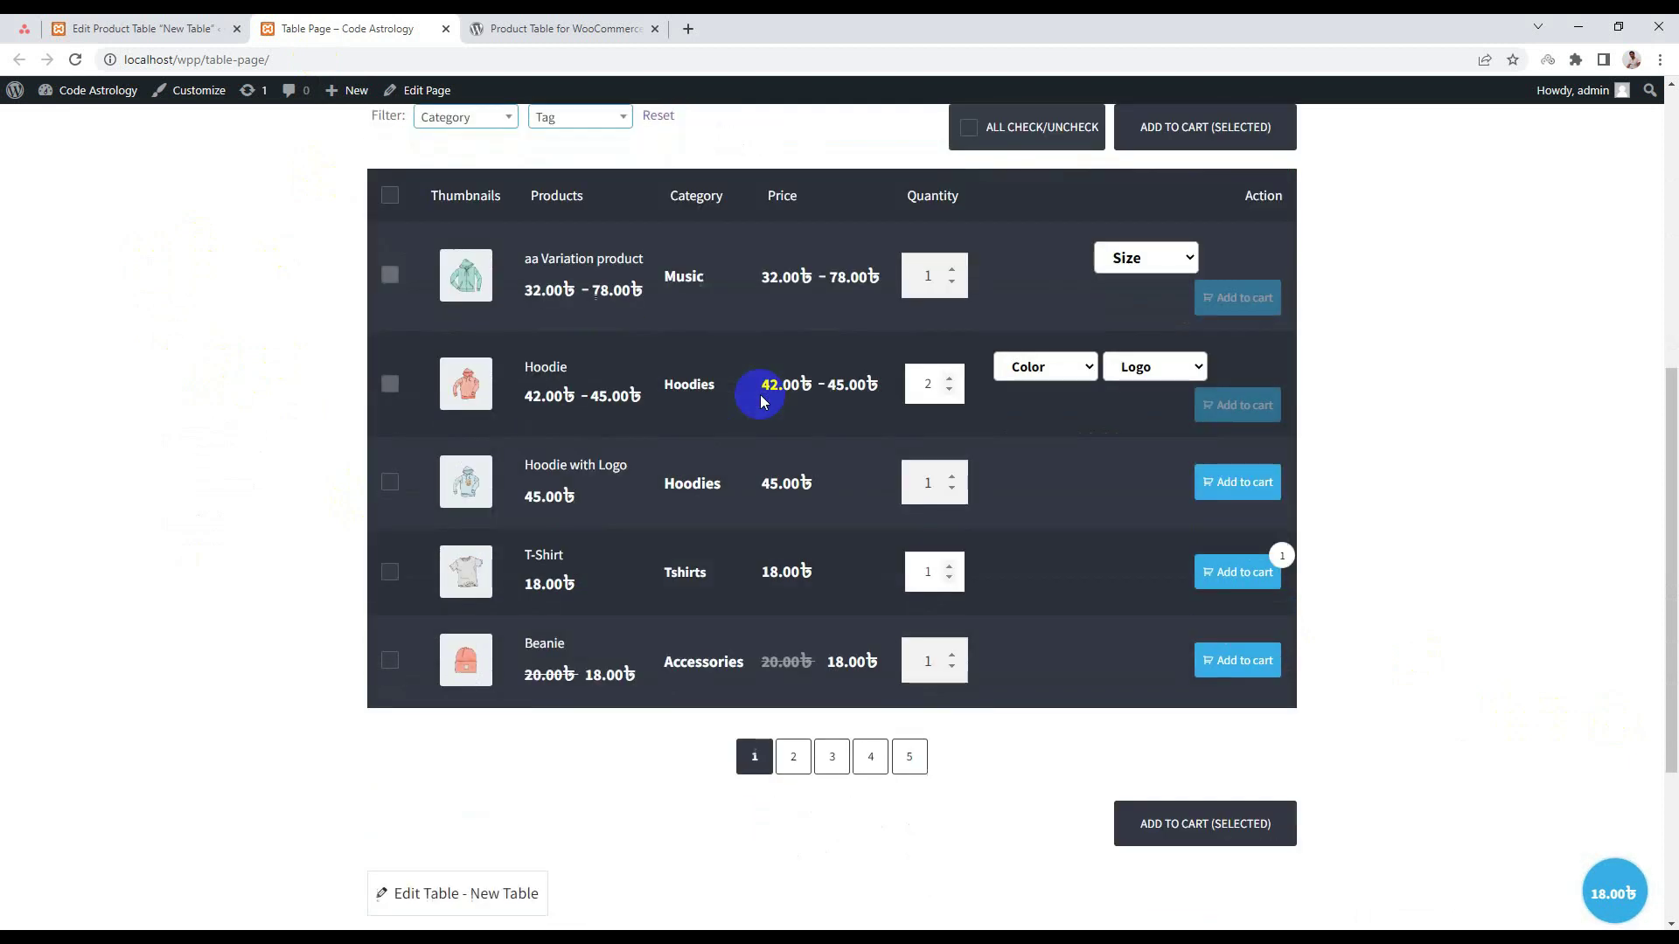
{"action": "scroll", "coordinate": [945, 477], "scroll_direction": "up", "scroll_amount": 3}
{"action": "left_click", "coordinate": [454, 625]}
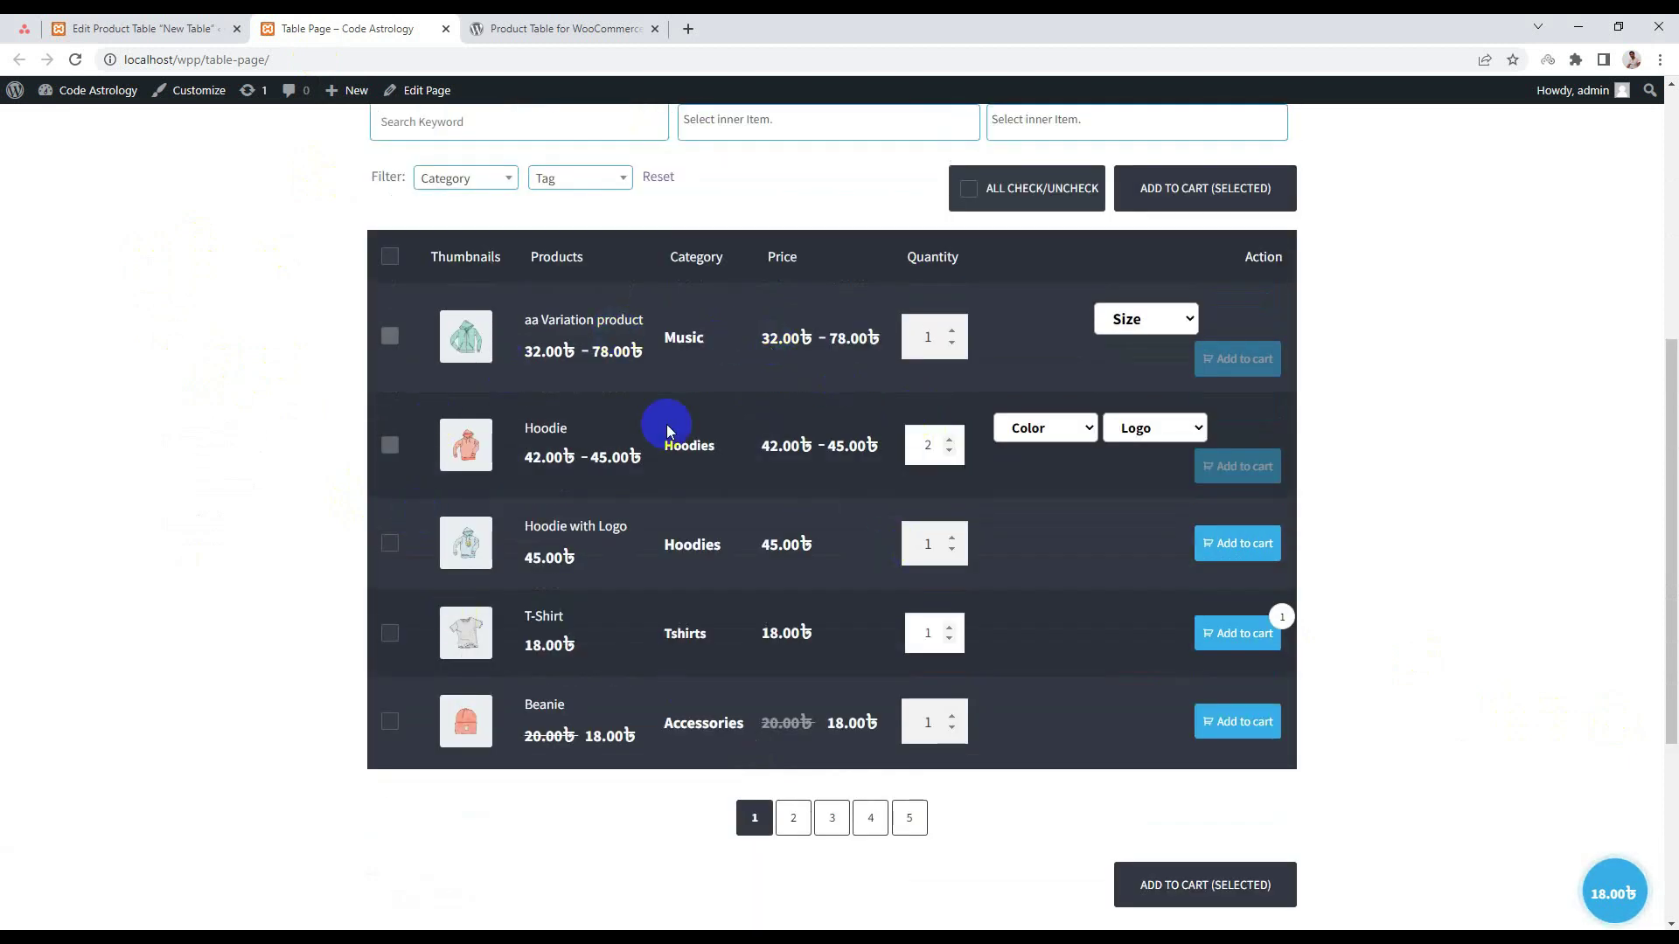
{"action": "scroll", "coordinate": [665, 437], "scroll_direction": "up", "scroll_amount": 3}
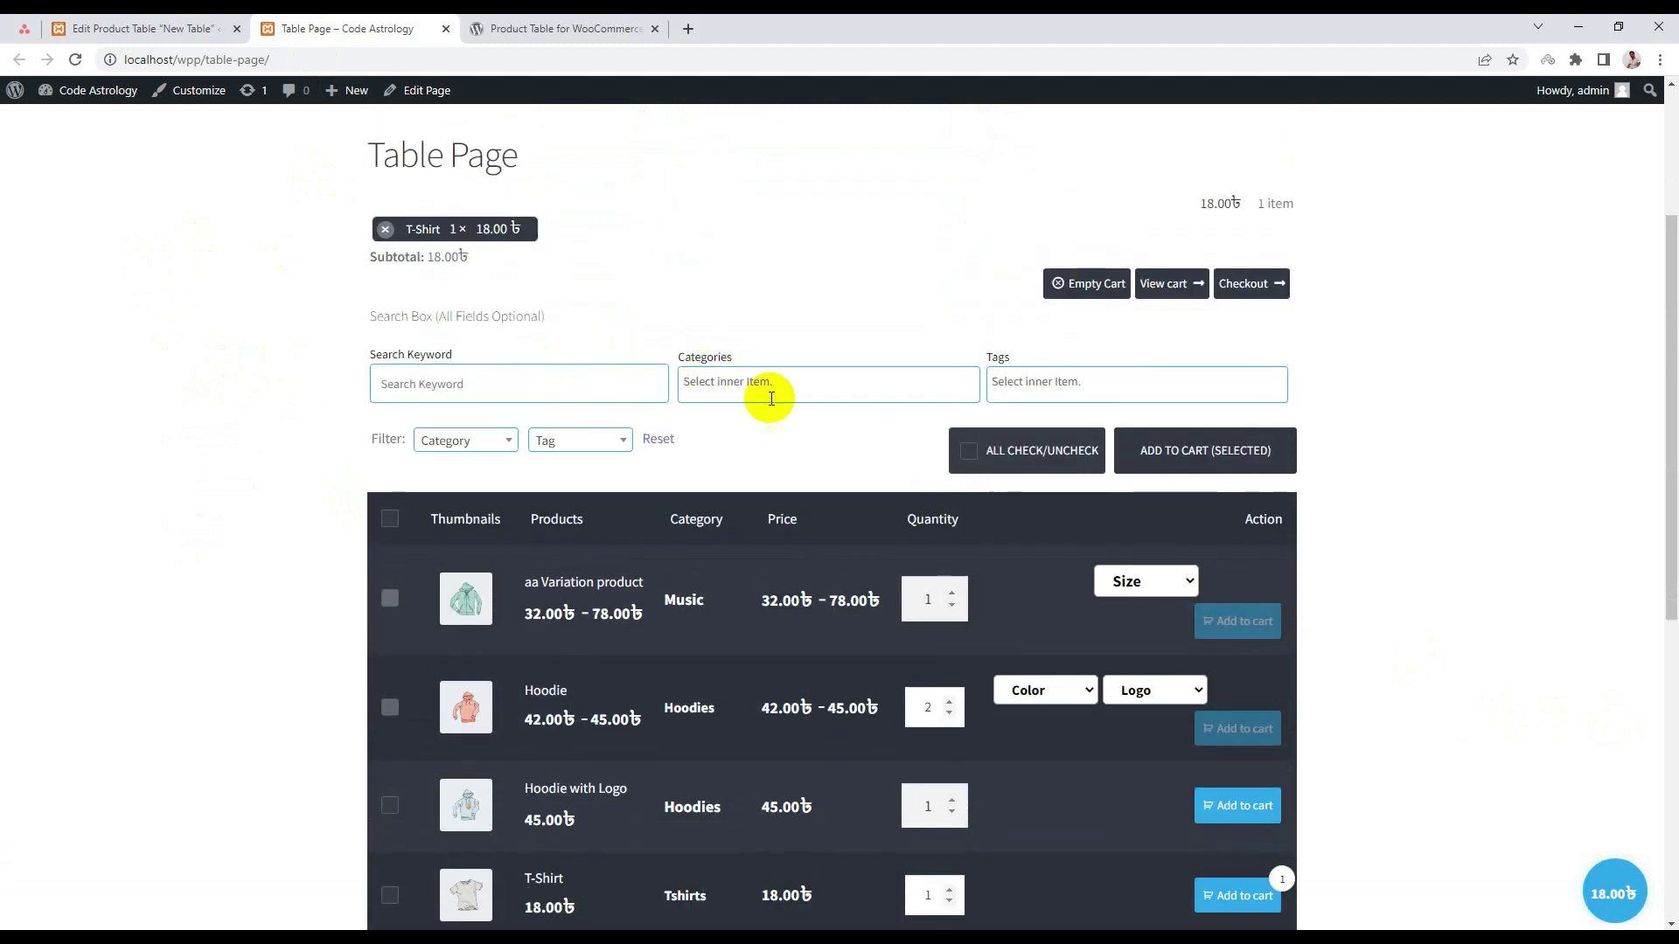
{"action": "left_click", "coordinate": [773, 388]}
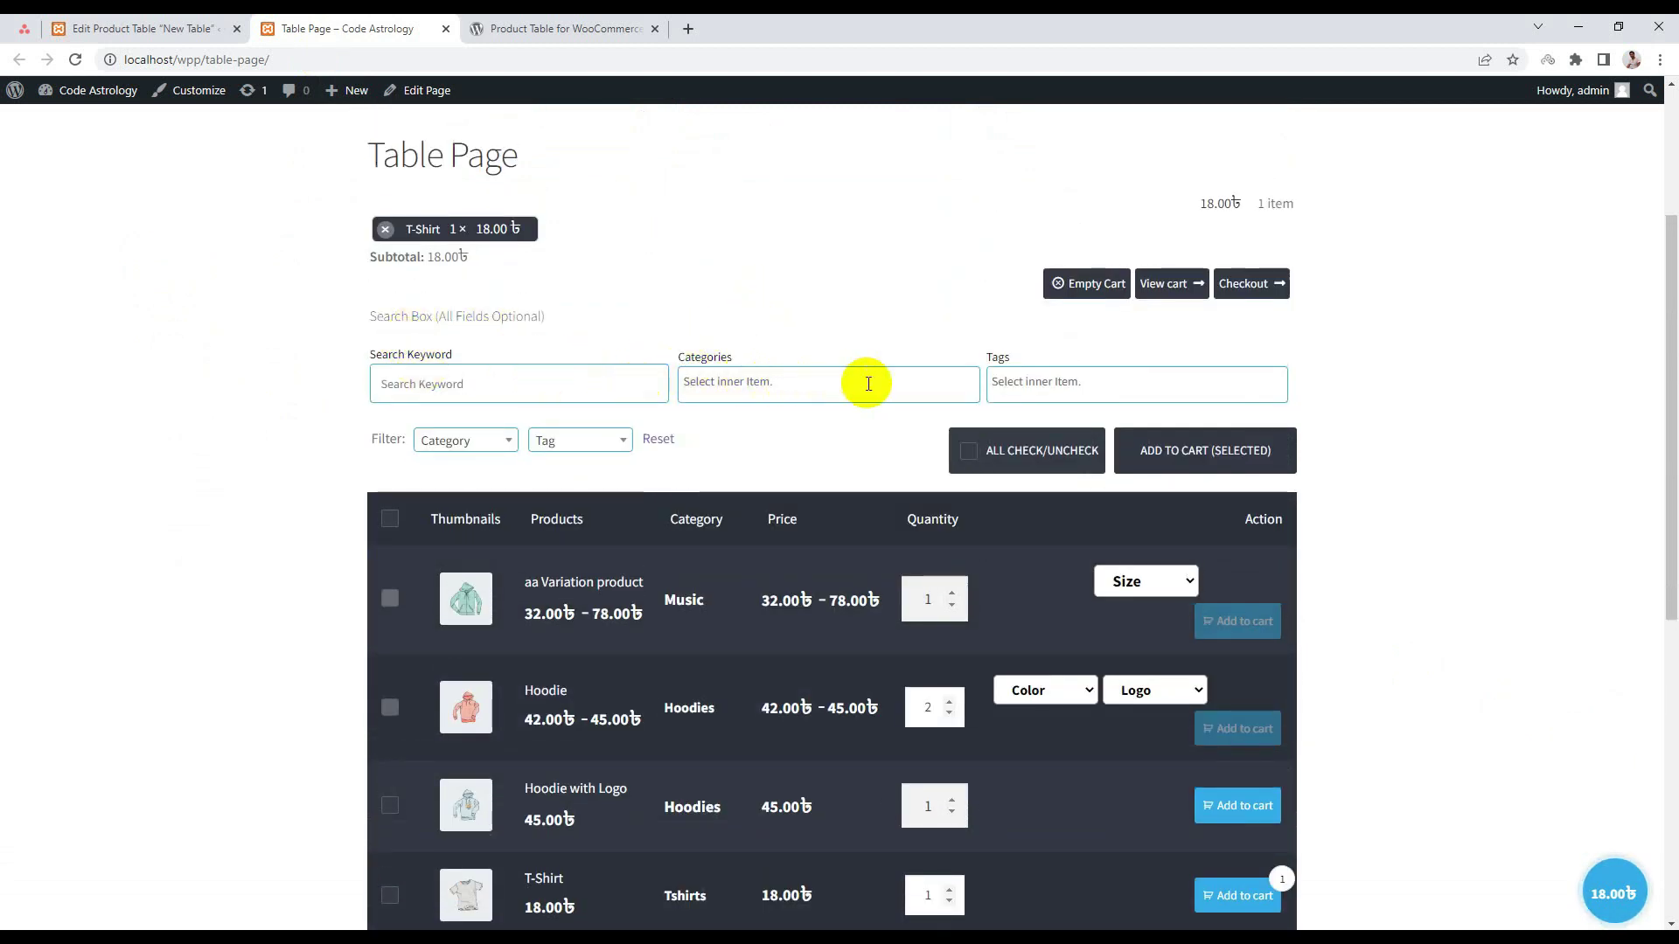
{"action": "scroll", "coordinate": [849, 390], "scroll_direction": "down", "scroll_amount": 1}
{"action": "scroll", "coordinate": [1023, 337], "scroll_direction": "down", "scroll_amount": 2}
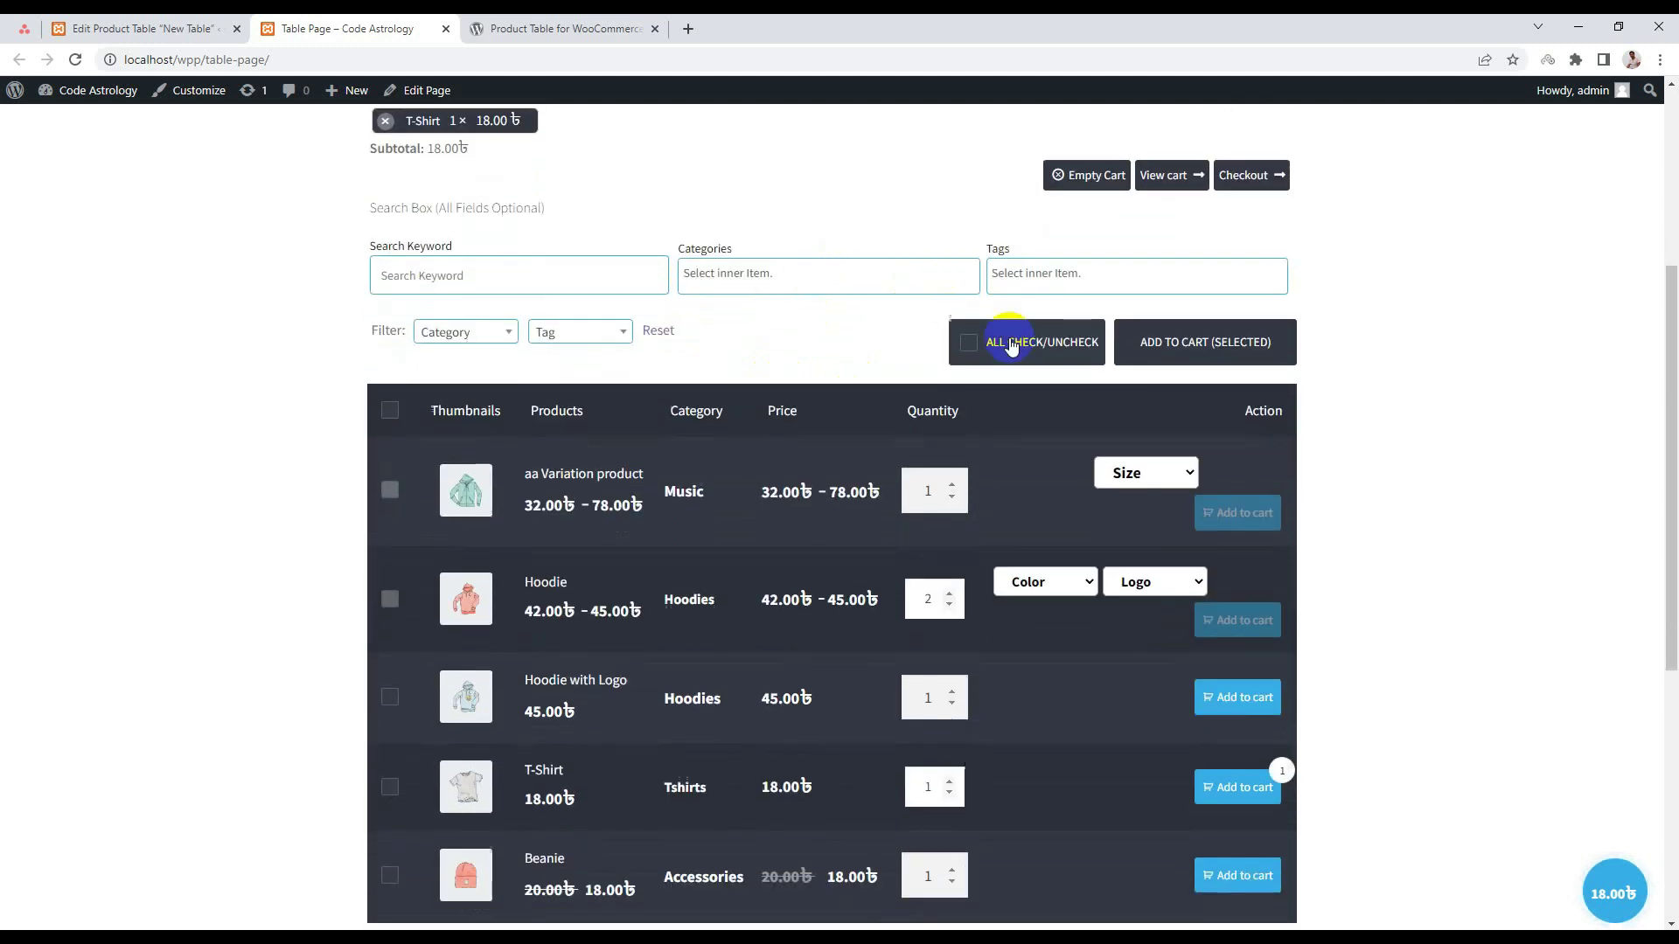
{"action": "scroll", "coordinate": [804, 386], "scroll_direction": "up", "scroll_amount": 2}
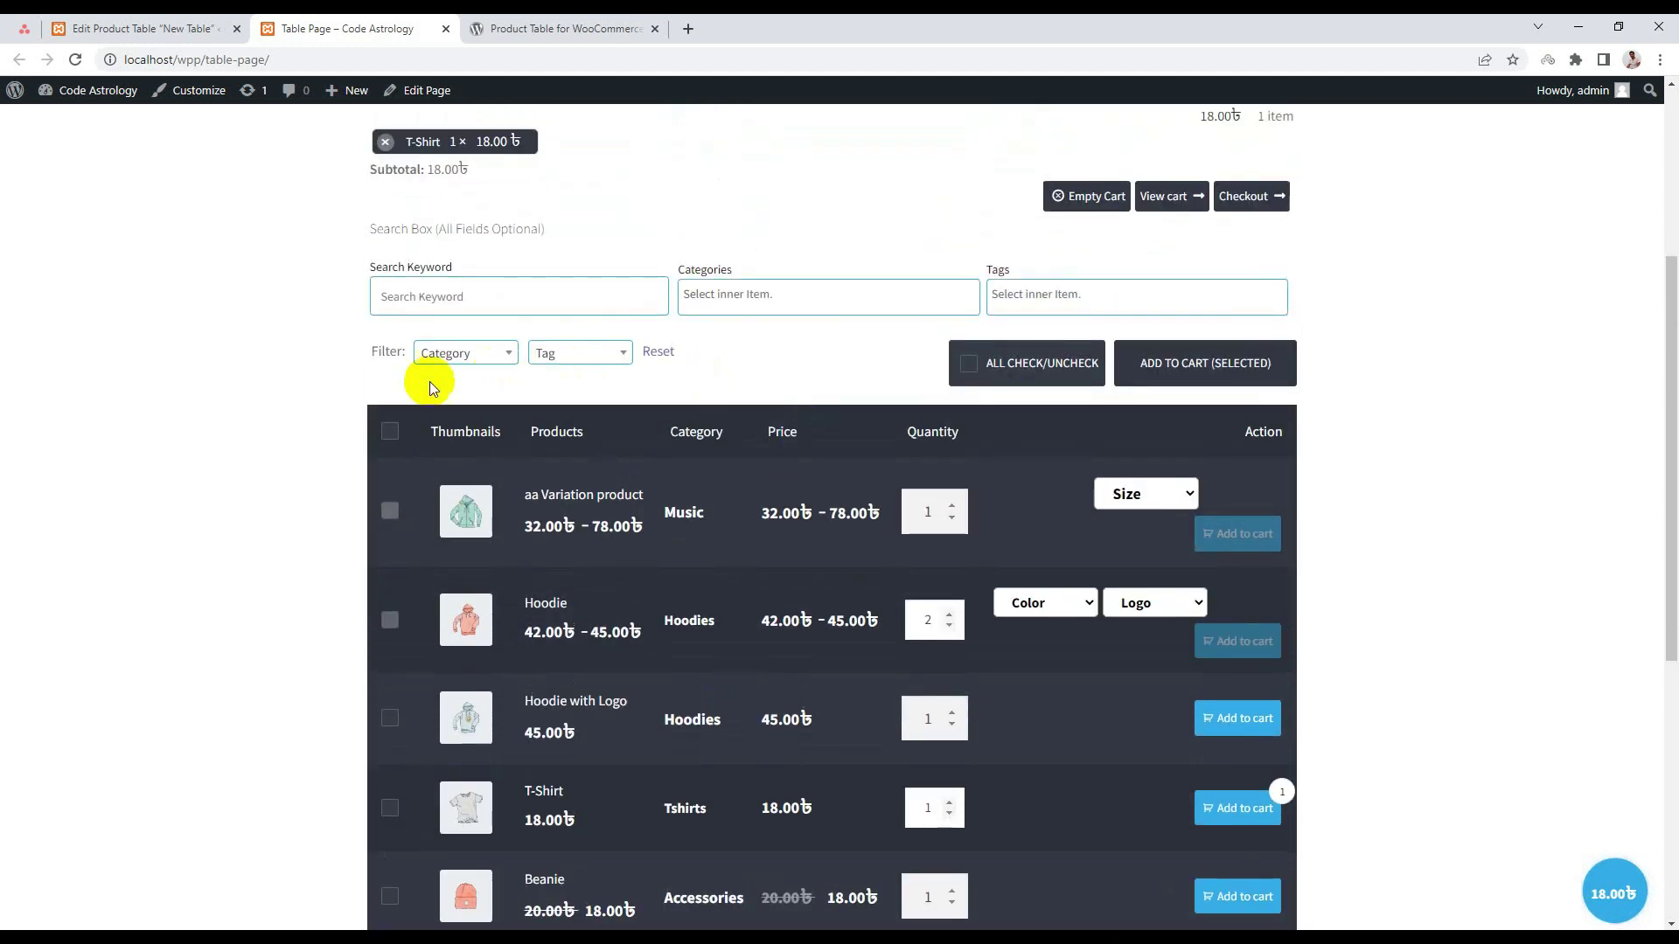
{"action": "scroll", "coordinate": [605, 437], "scroll_direction": "down", "scroll_amount": 2}
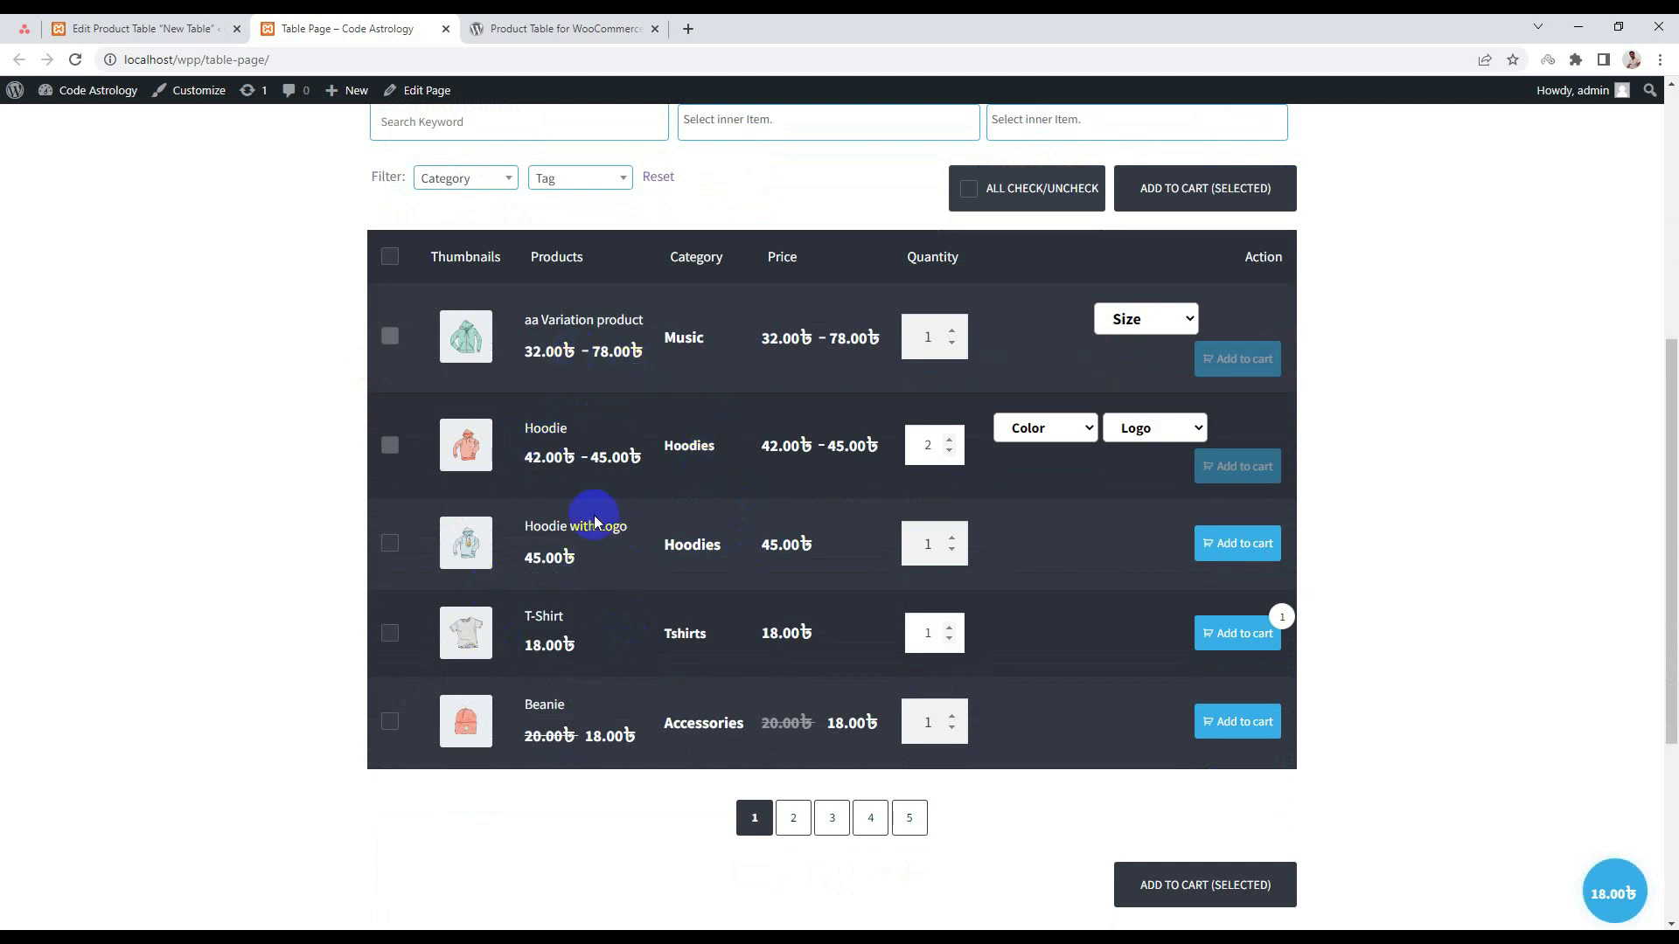
Return to the New Table's Search & Filter settings and review the Custom Field Filter choices and the other search options.
{"action": "left_click", "coordinate": [147, 28]}
{"action": "scroll", "coordinate": [656, 441], "scroll_direction": "down", "scroll_amount": 4}
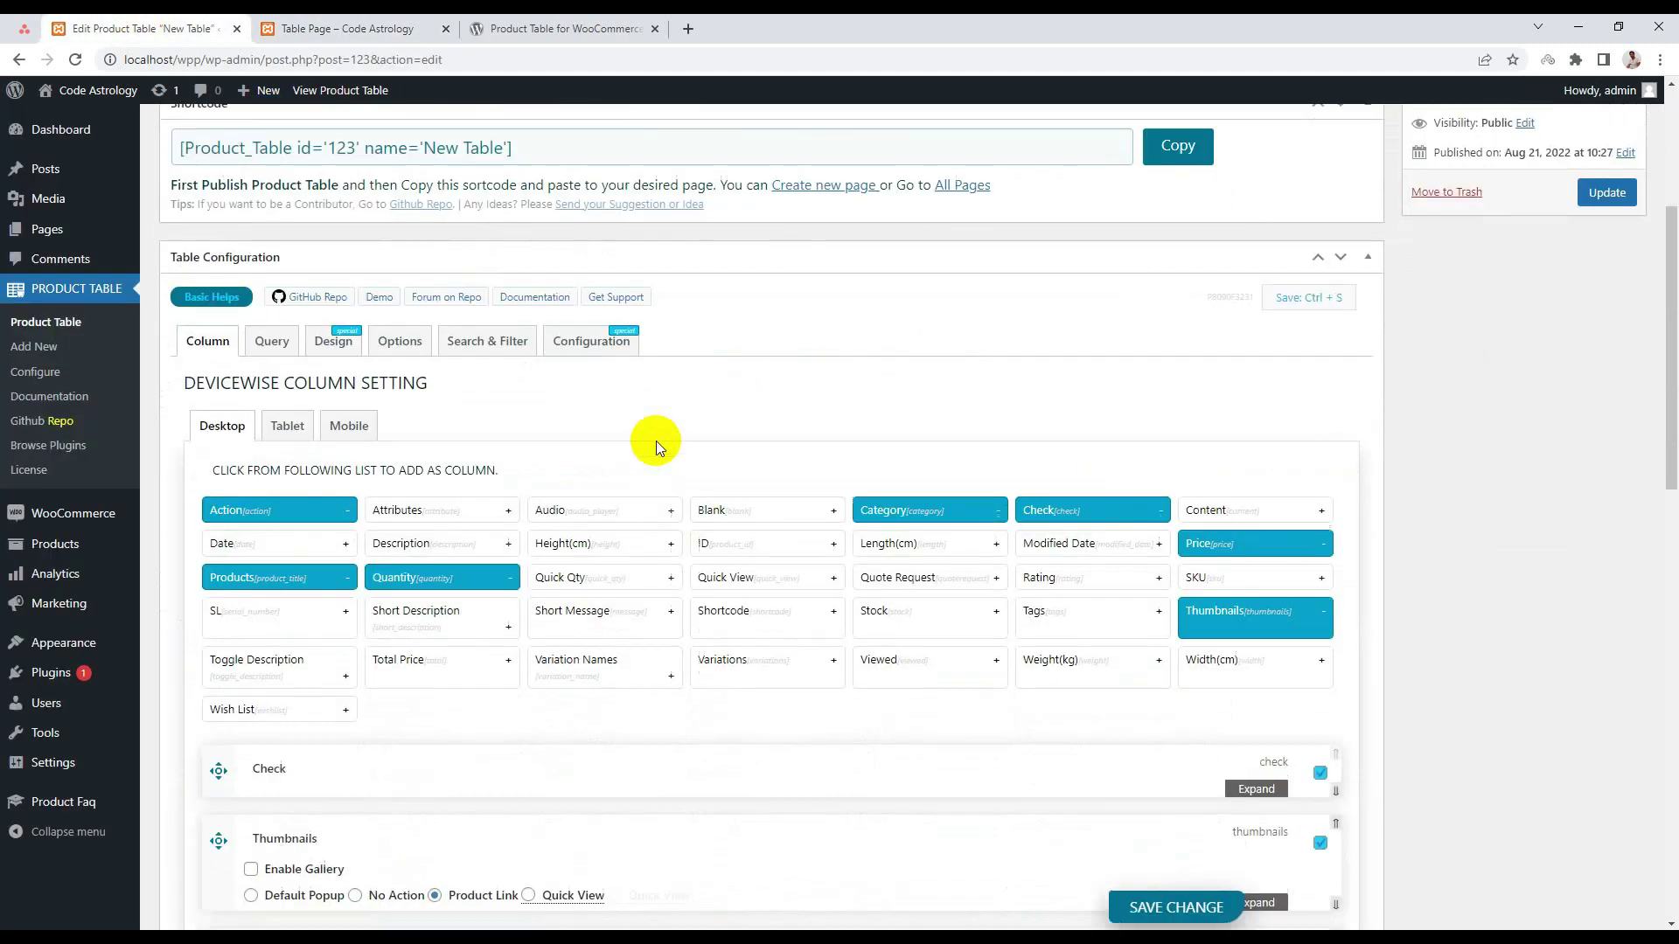
{"action": "left_click", "coordinate": [476, 339]}
{"action": "scroll", "coordinate": [525, 405], "scroll_direction": "down", "scroll_amount": 5}
{"action": "scroll", "coordinate": [530, 409], "scroll_direction": "up", "scroll_amount": 2}
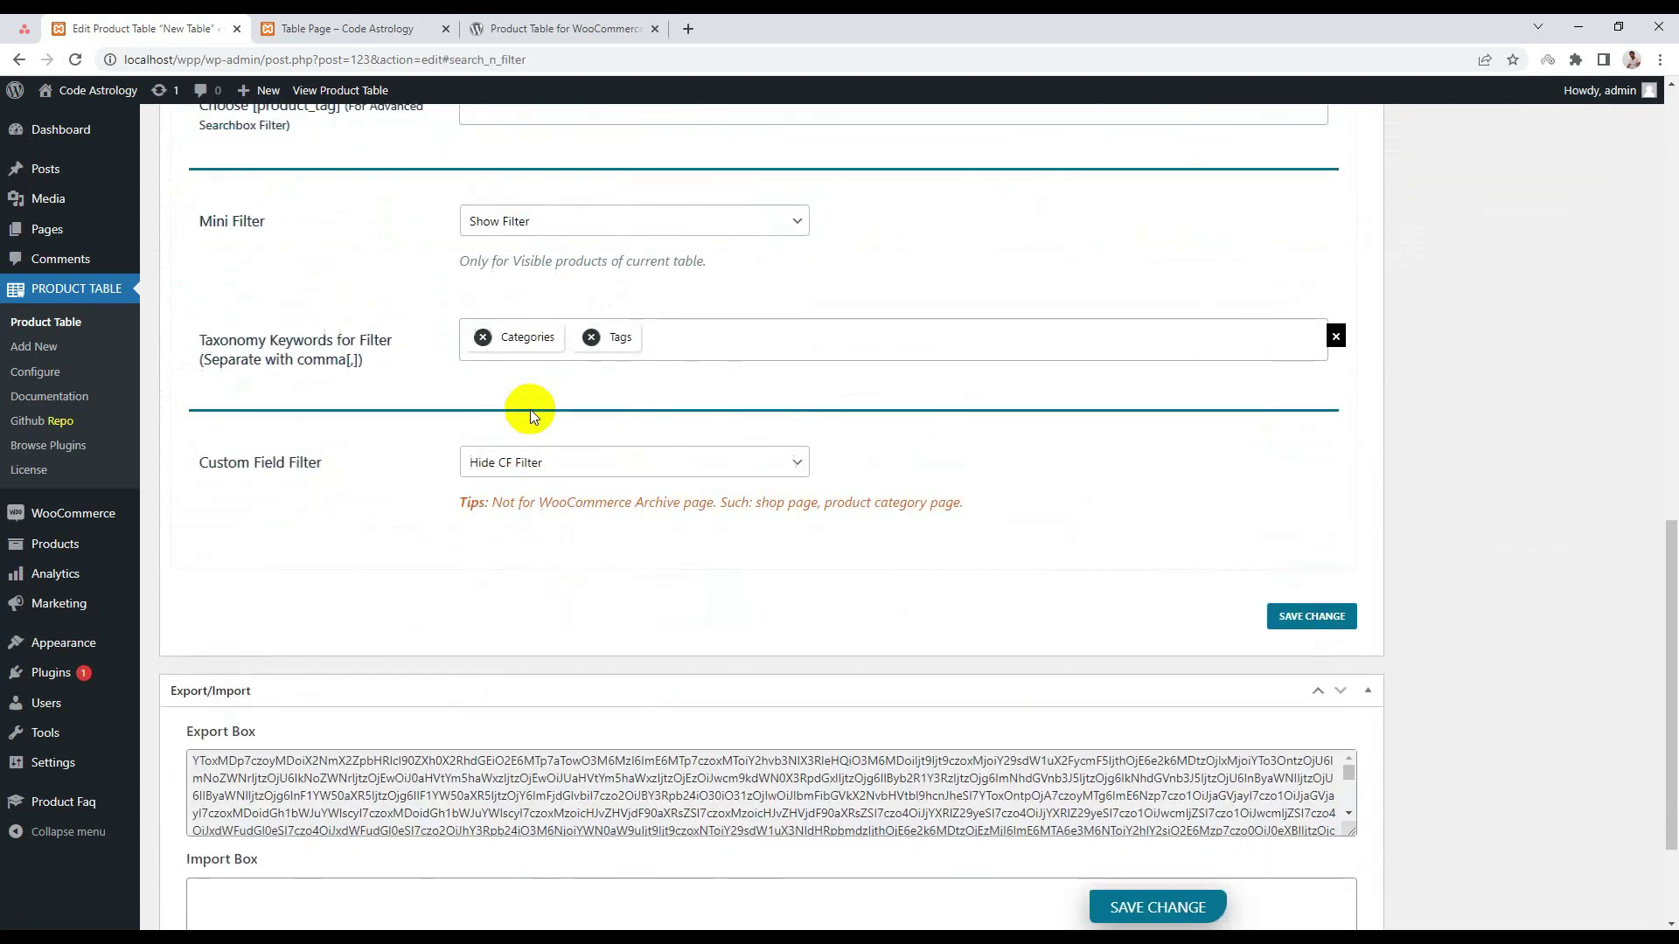
{"action": "left_click", "coordinate": [546, 455]}
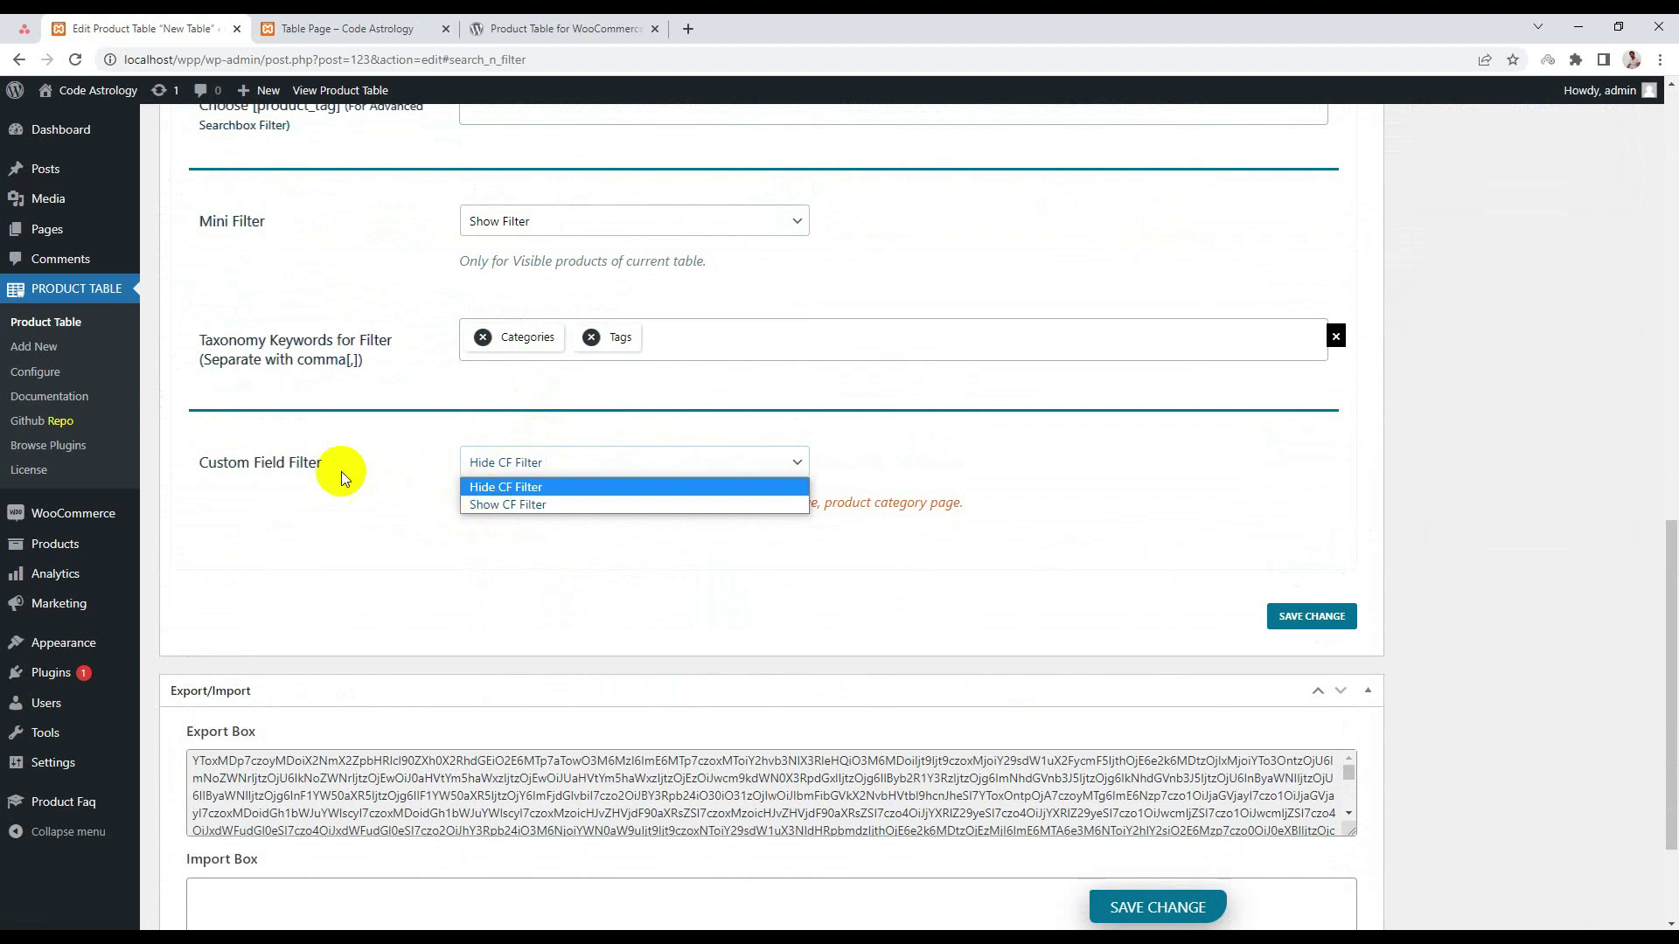
{"action": "scroll", "coordinate": [306, 463], "scroll_direction": "up", "scroll_amount": 1}
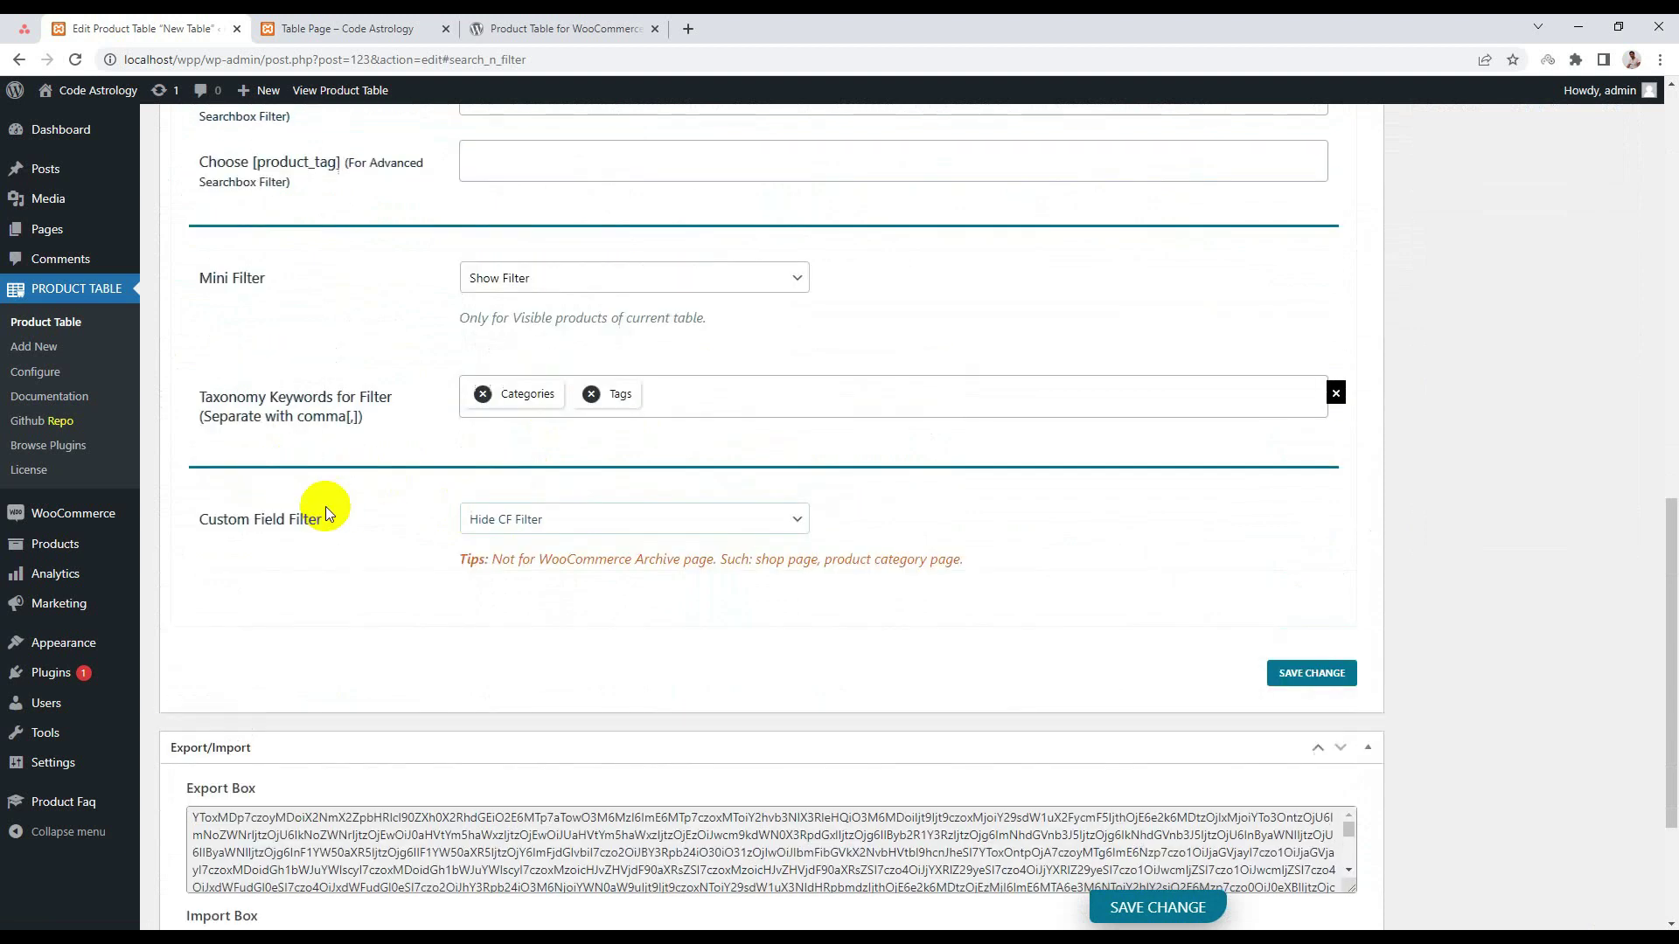
{"action": "scroll", "coordinate": [572, 573], "scroll_direction": "up", "scroll_amount": 15}
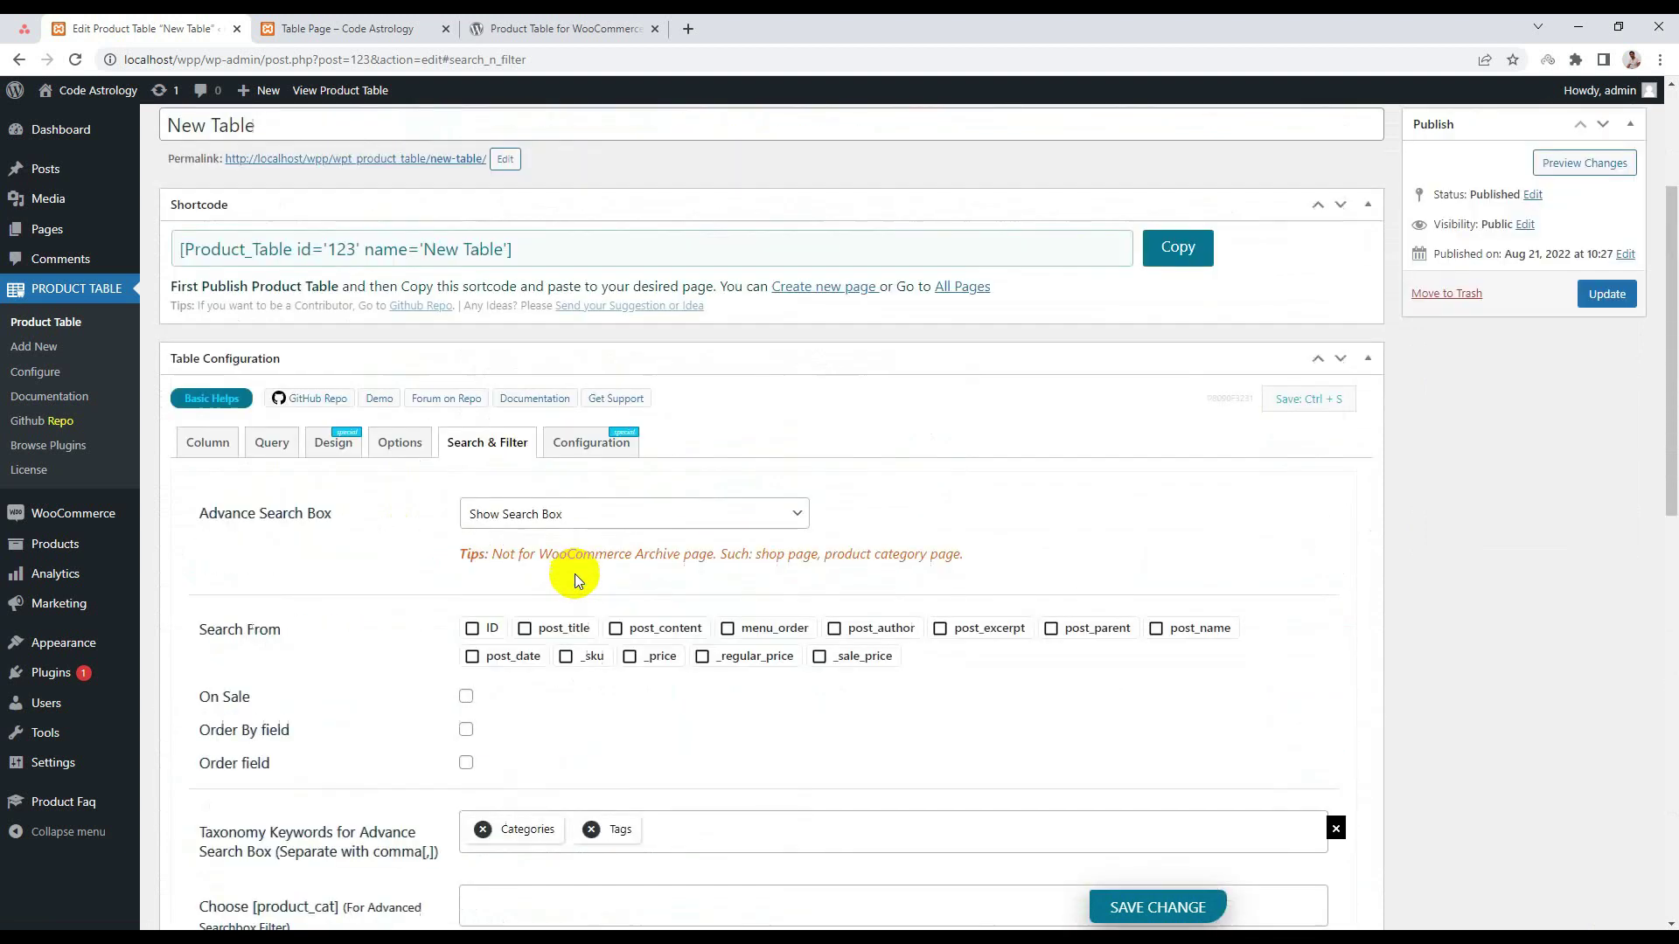
{"action": "scroll", "coordinate": [575, 573], "scroll_direction": "down", "scroll_amount": 3}
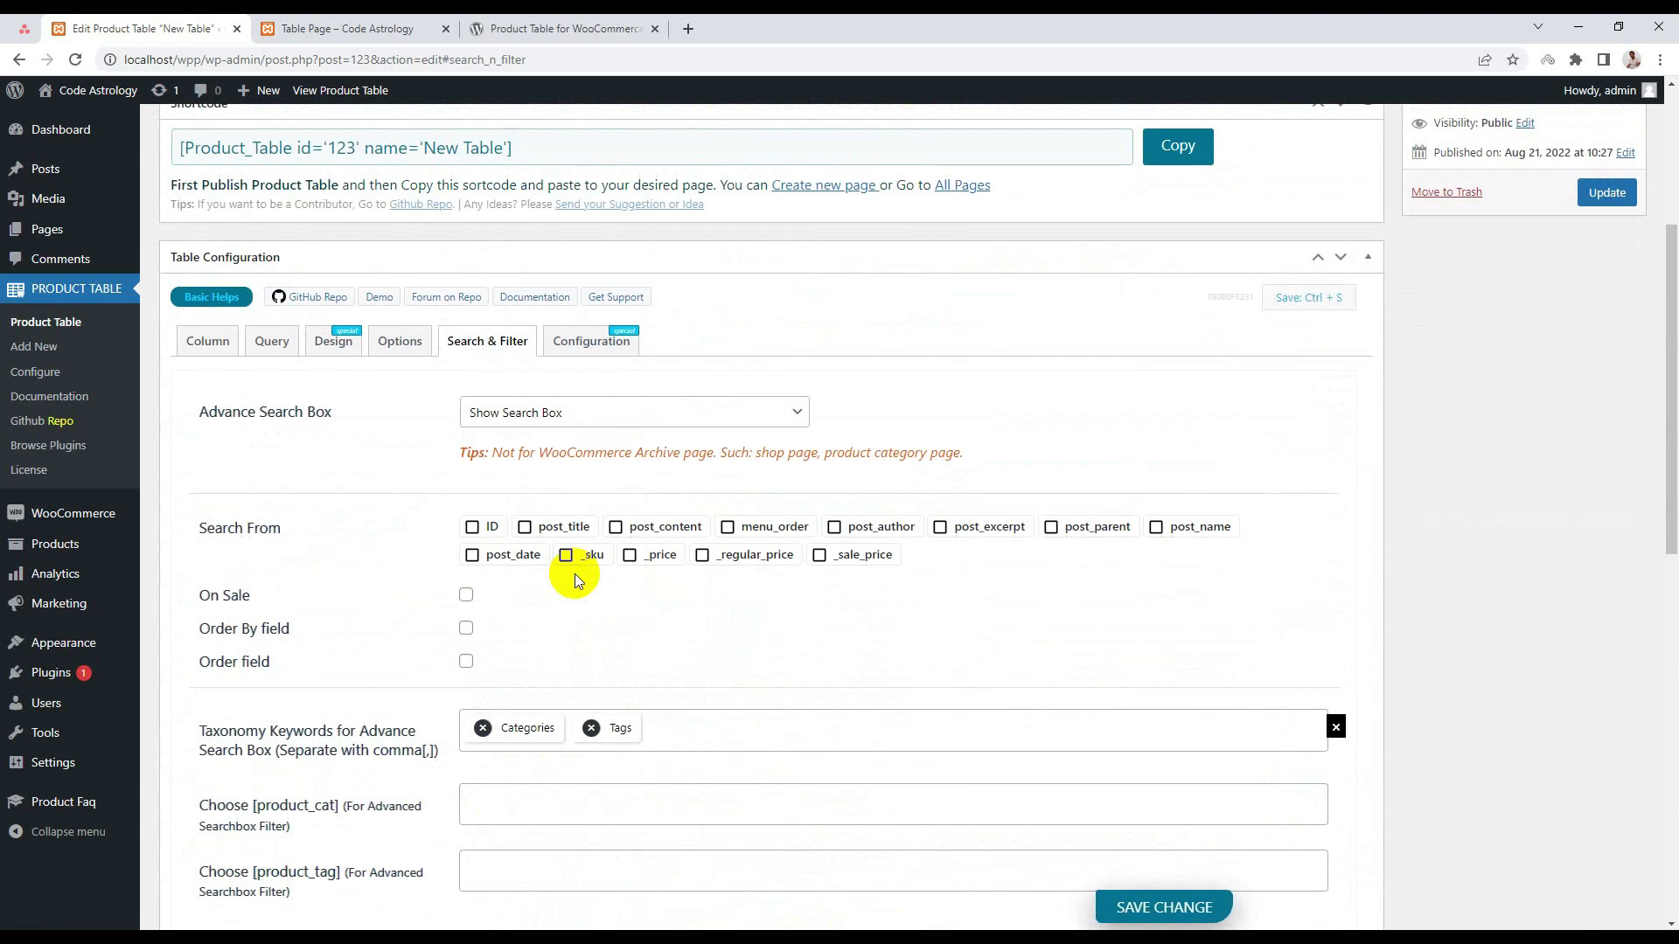
Open the New Table's Configuration settings and review the available Add to Cart Icon choices.
{"action": "left_click", "coordinate": [588, 341]}
{"action": "scroll", "coordinate": [584, 345], "scroll_direction": "down", "scroll_amount": 2}
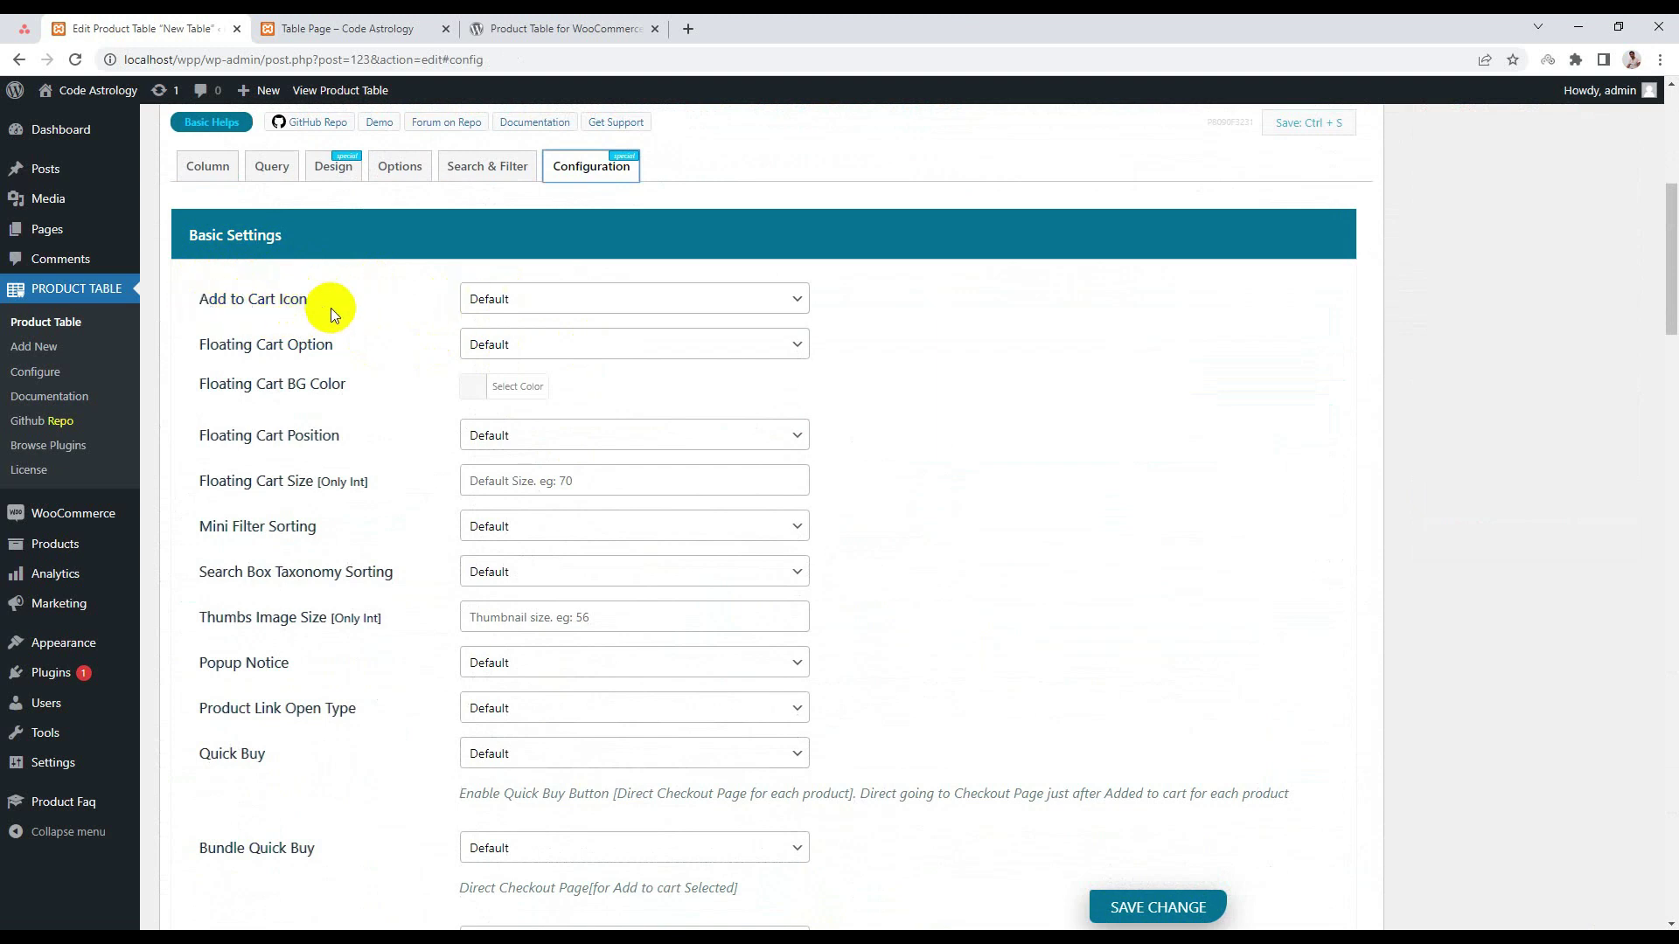
{"action": "left_click", "coordinate": [501, 301]}
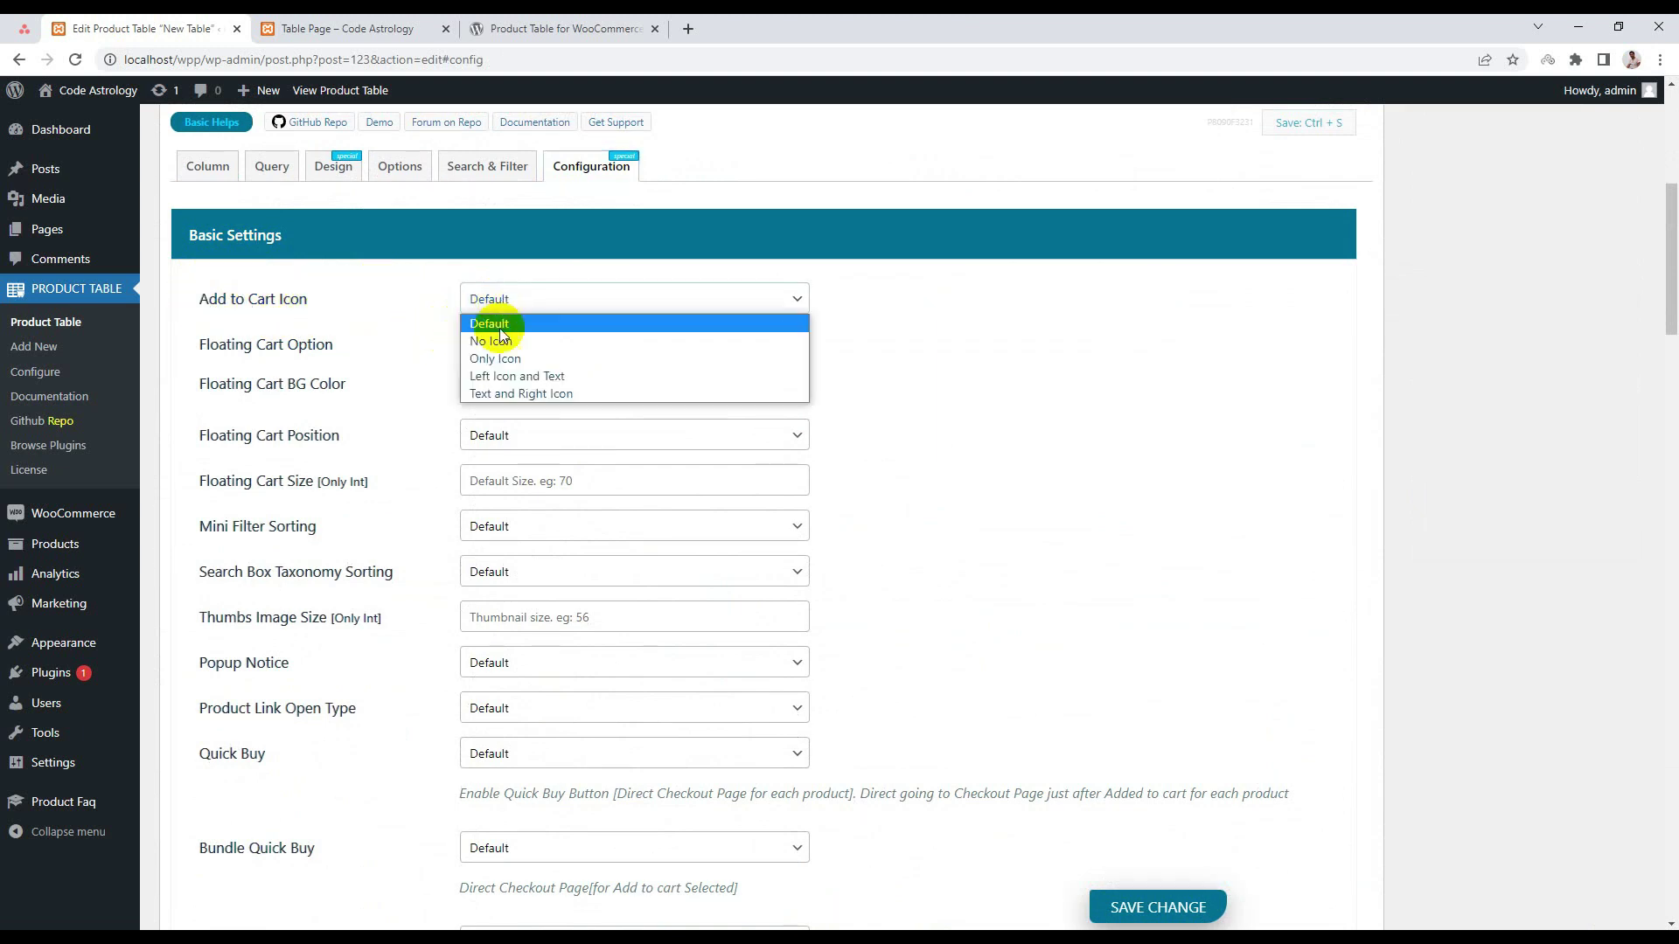
{"action": "left_click", "coordinate": [479, 300]}
{"action": "left_click", "coordinate": [481, 304]}
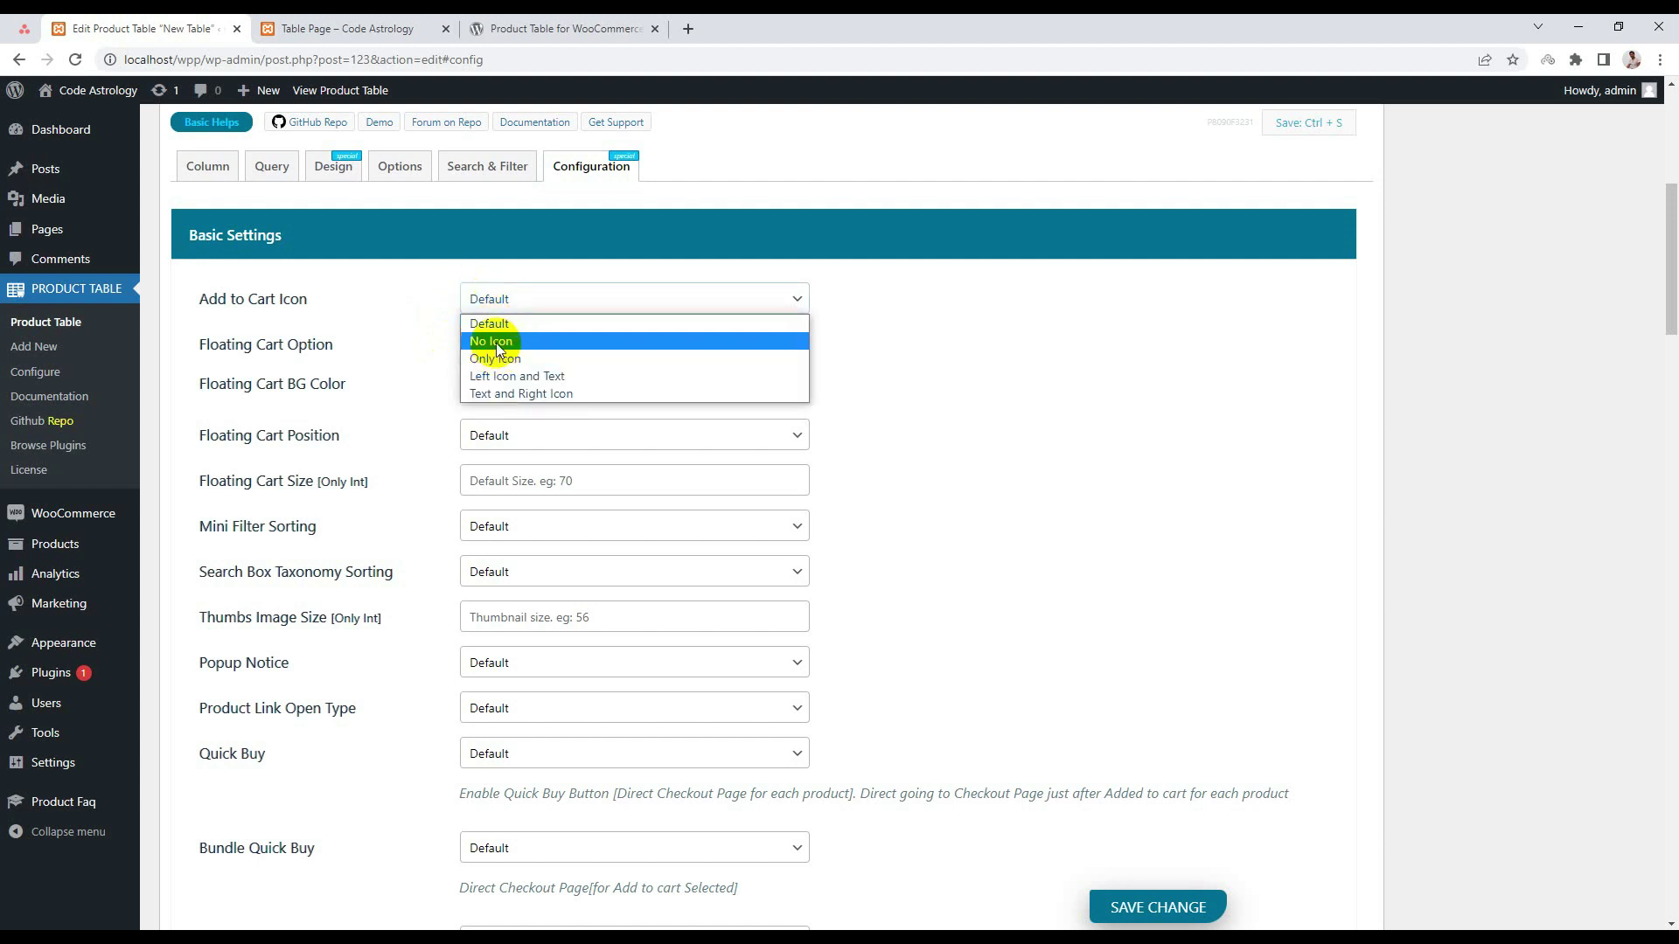
{"action": "left_click", "coordinate": [448, 278]}
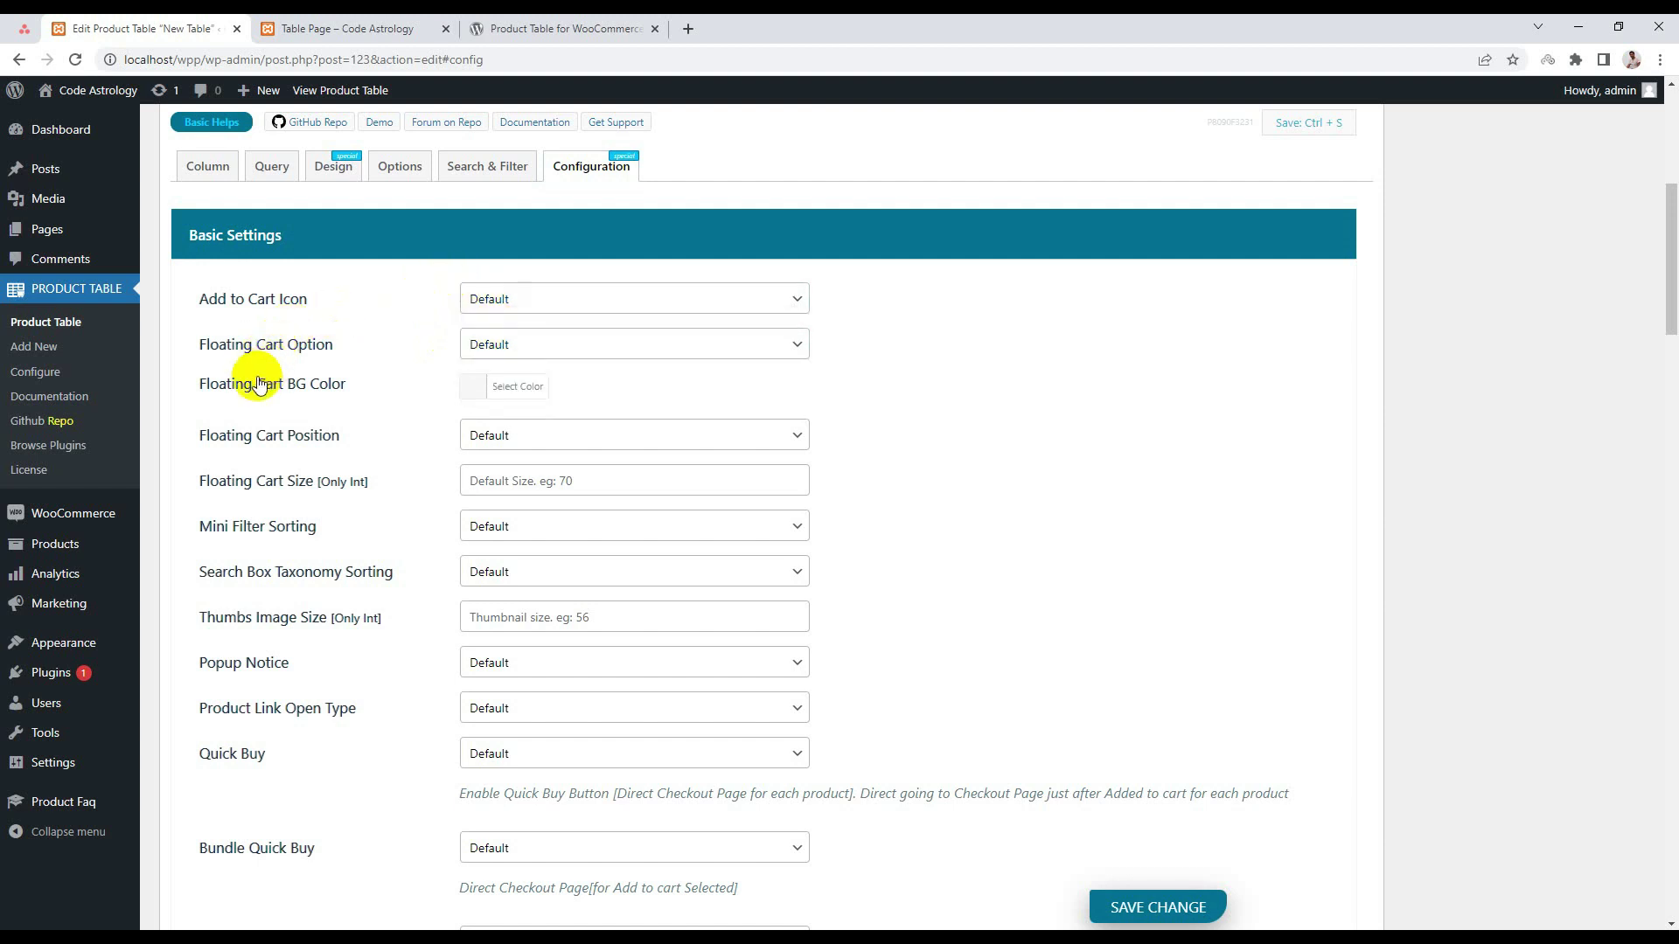
{"action": "scroll", "coordinate": [218, 345], "scroll_direction": "down", "scroll_amount": 1}
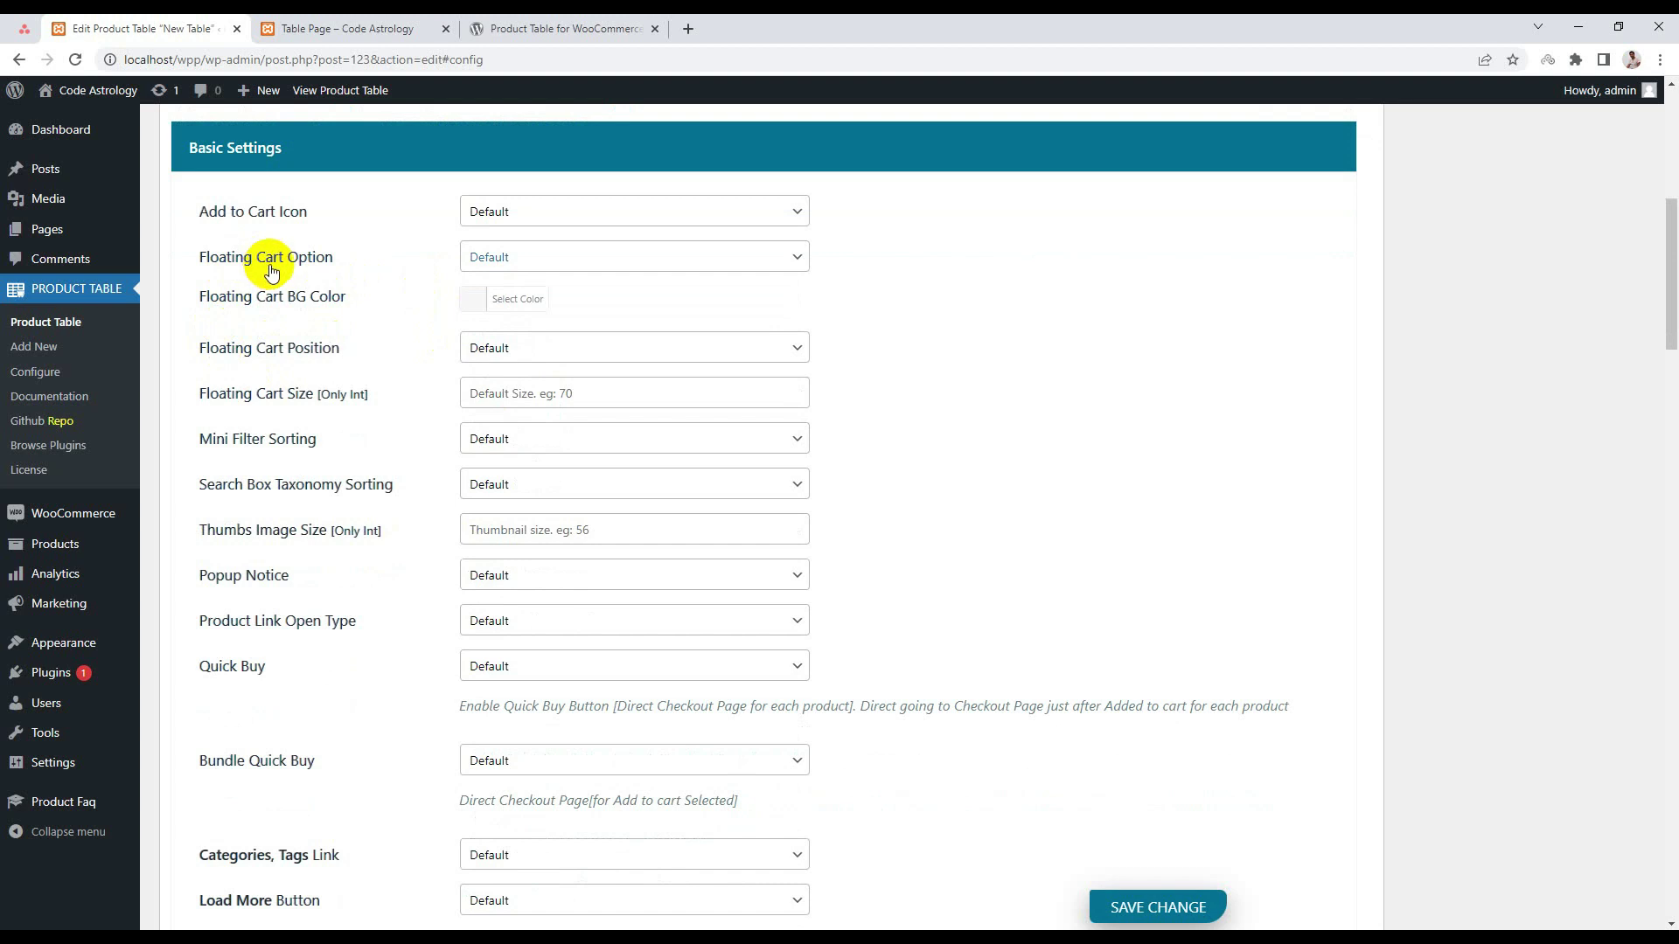
Examine the floating cart on the live Table Page and review the Floating Cart Option choices and neighbouring basic settings in the table configuration.
{"action": "left_click", "coordinate": [346, 29]}
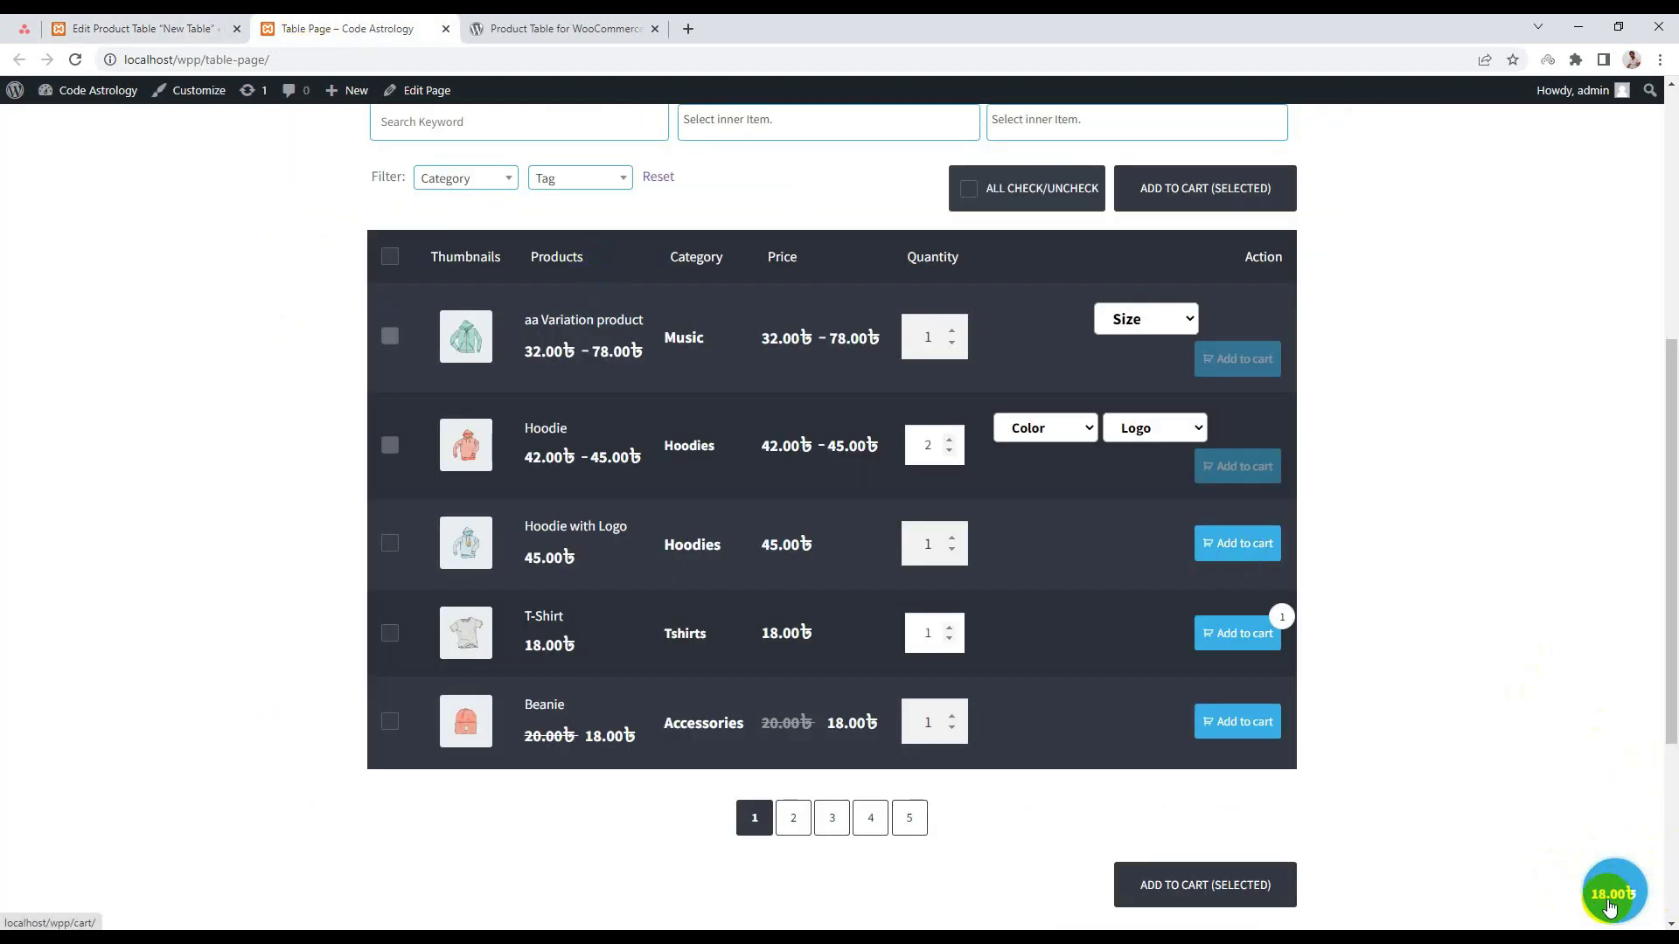
{"action": "left_click", "coordinate": [70, 26]}
{"action": "left_click", "coordinate": [548, 263]}
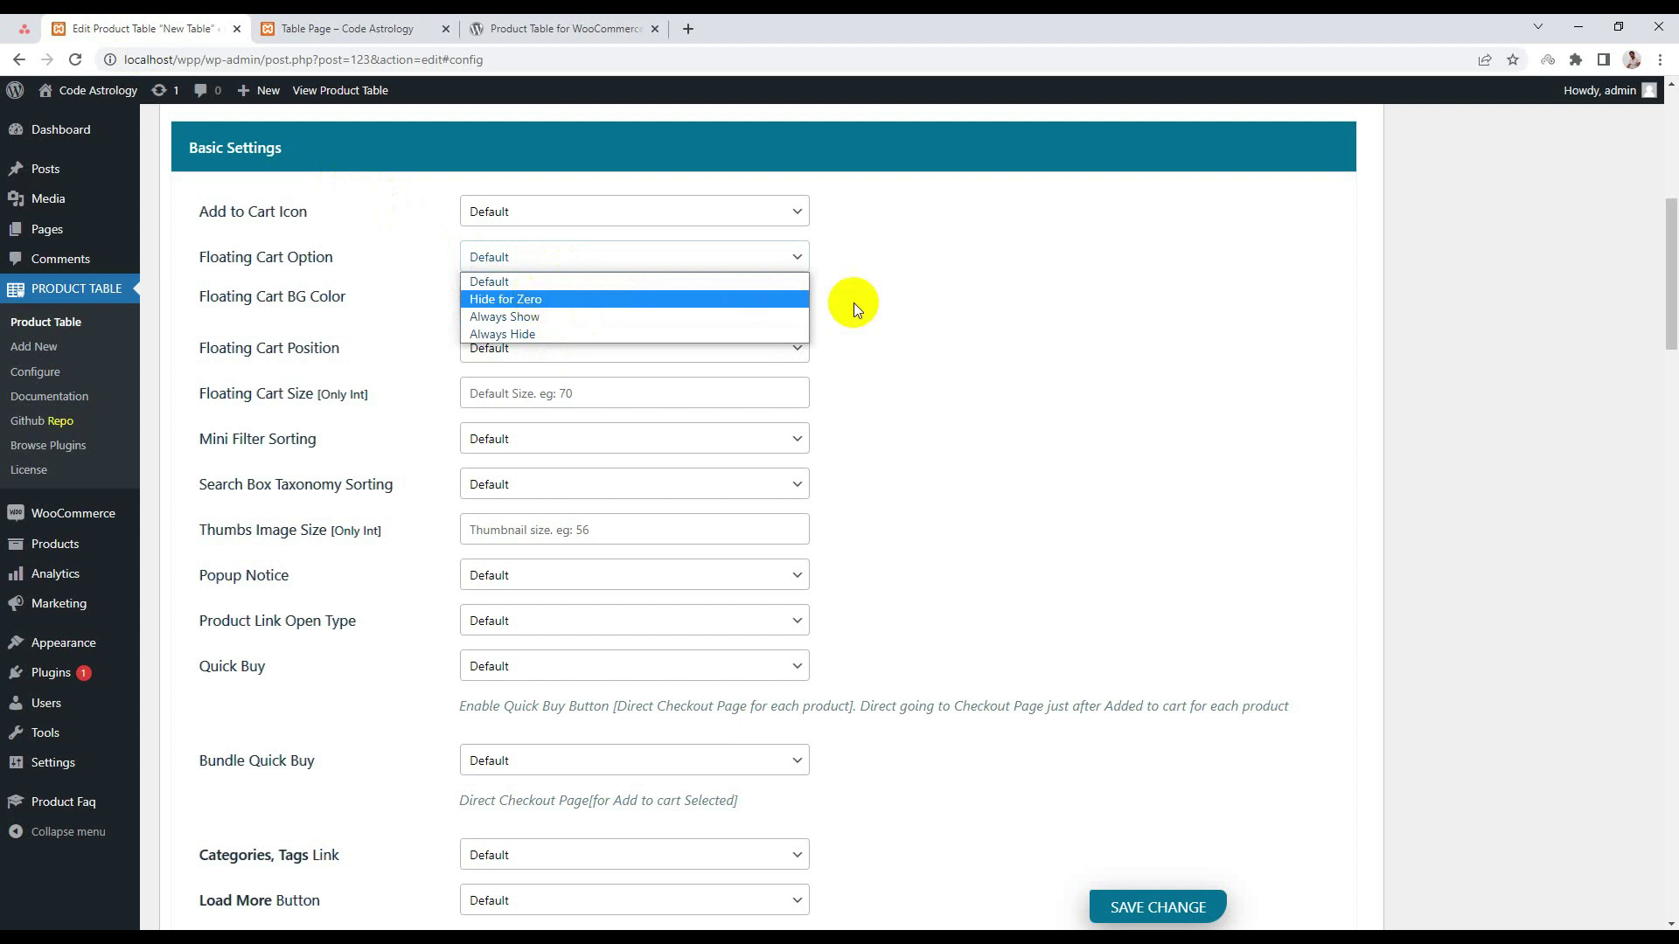
{"action": "left_click", "coordinate": [890, 307]}
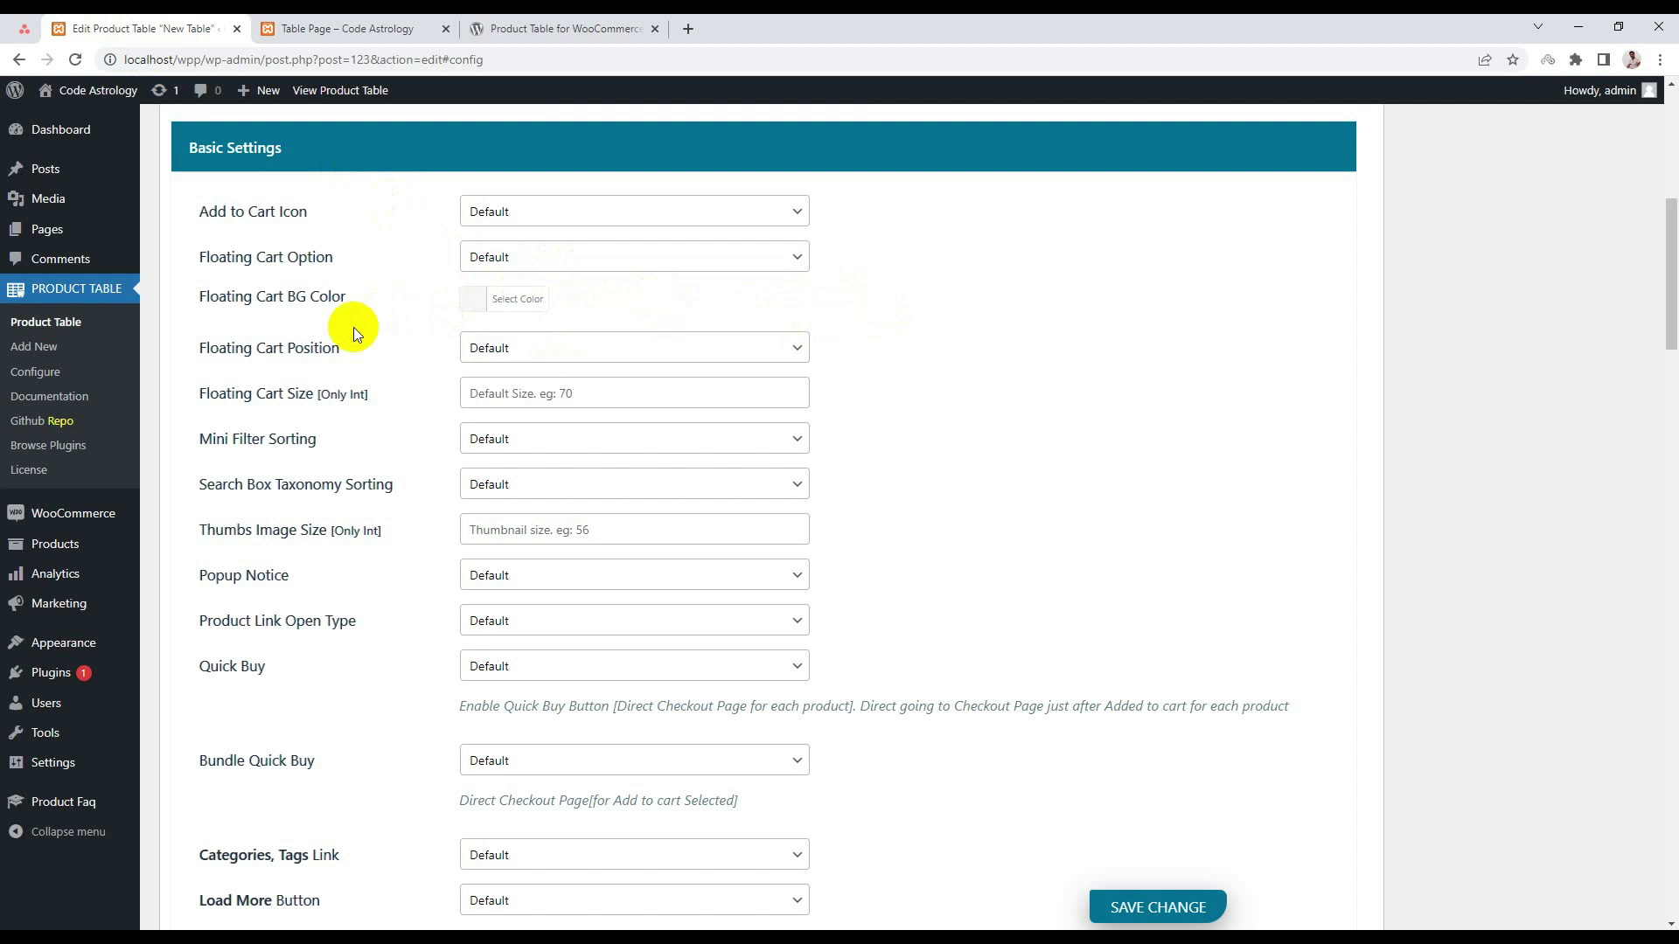
{"action": "scroll", "coordinate": [341, 339], "scroll_direction": "down", "scroll_amount": 1}
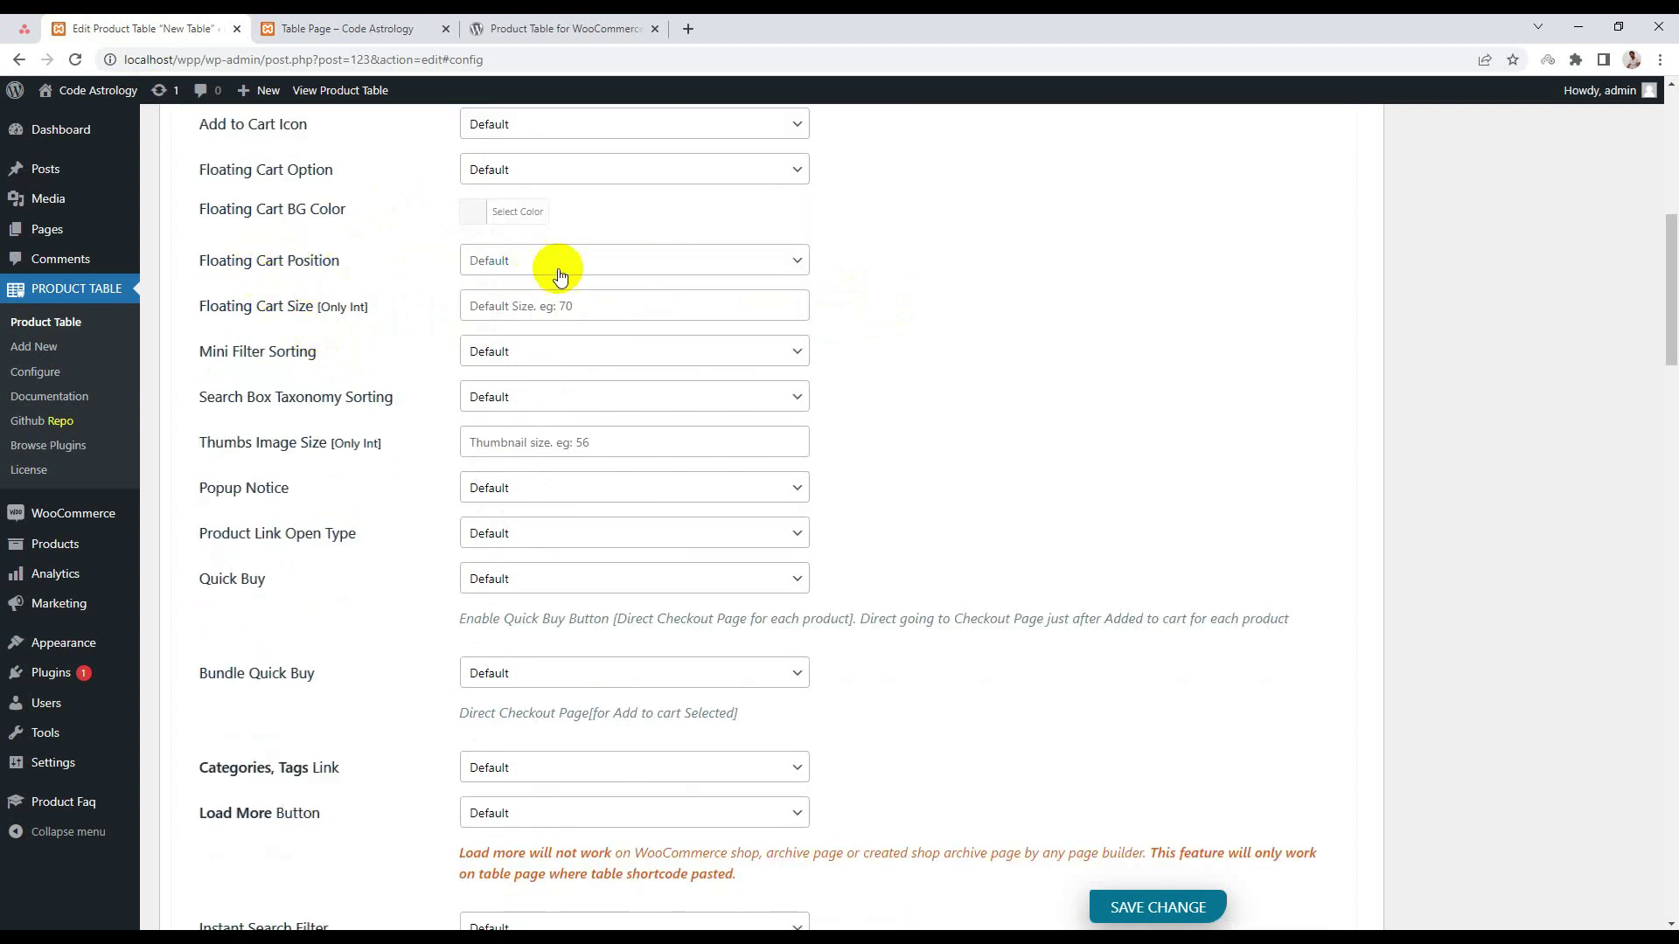
{"action": "scroll", "coordinate": [553, 296], "scroll_direction": "down", "scroll_amount": 1}
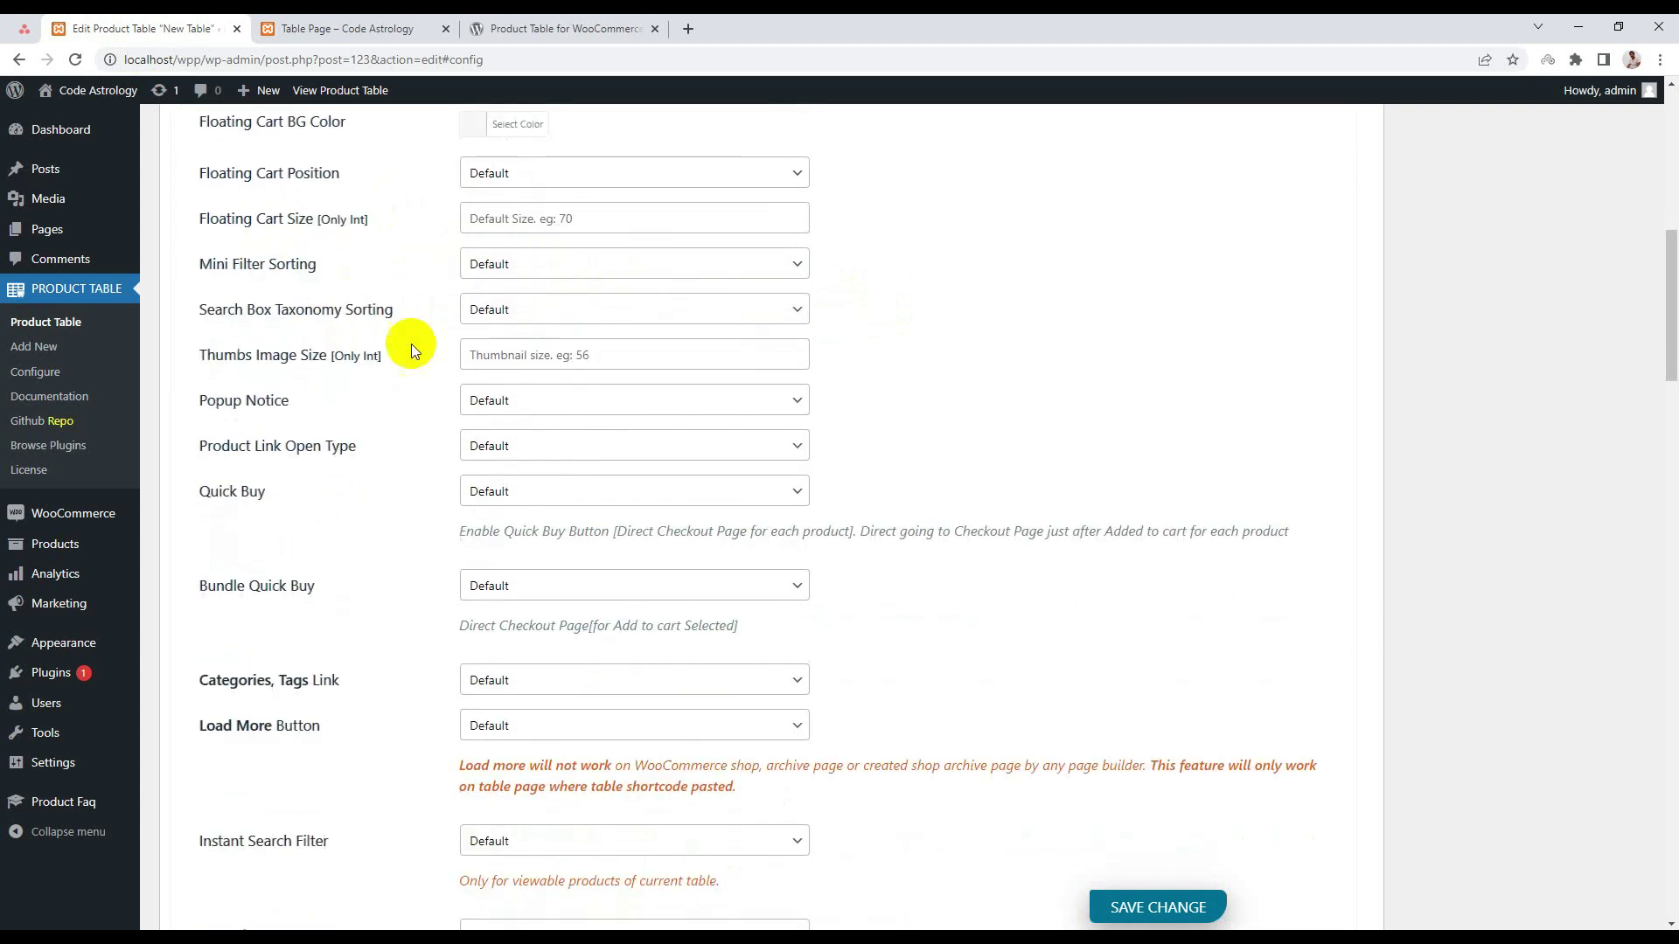
{"action": "scroll", "coordinate": [560, 385], "scroll_direction": "down", "scroll_amount": 1}
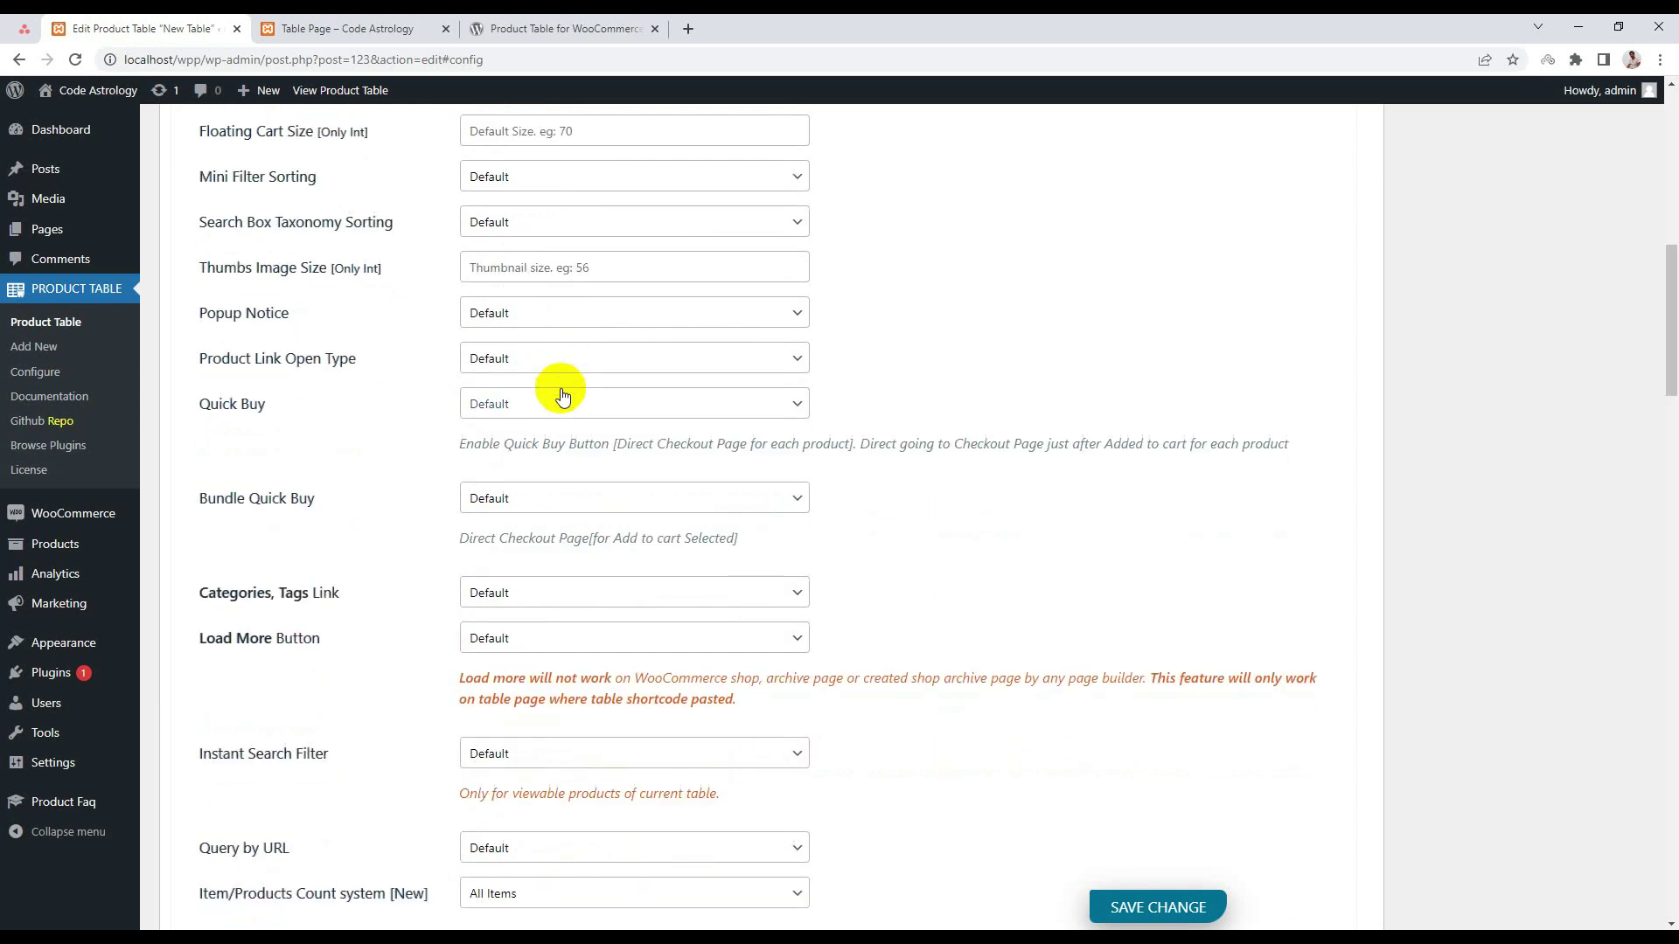
Add the Beanie to the cart on the live Table Page, then check the Popup Notice setting in the table configuration.
{"action": "left_click", "coordinate": [341, 90]}
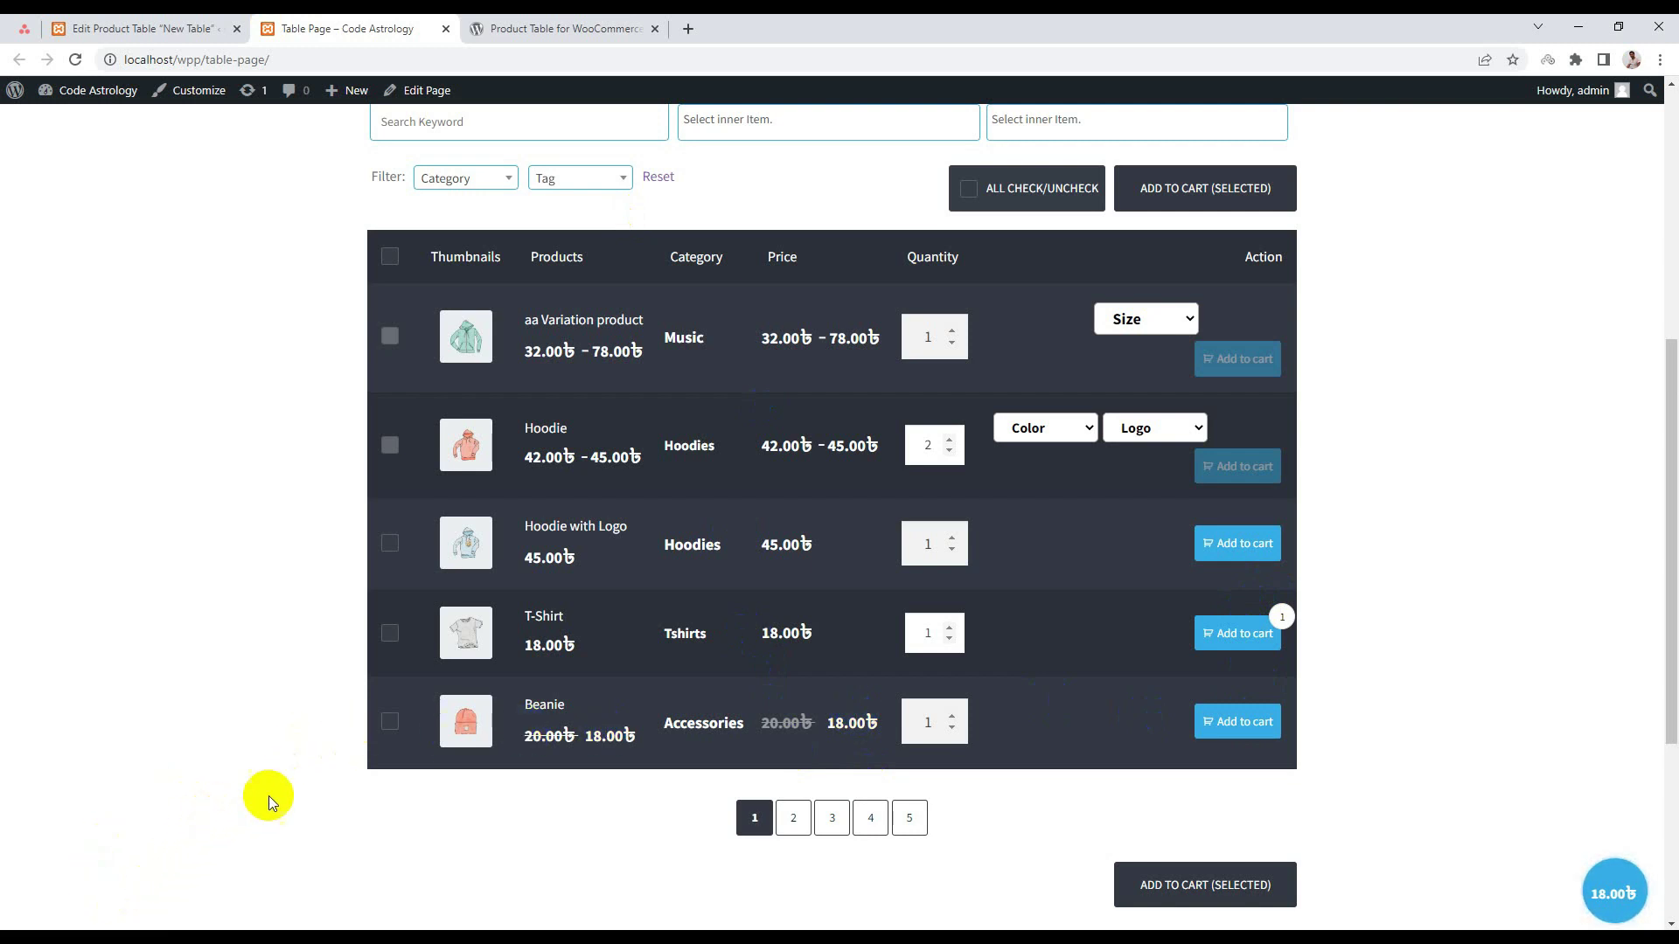
{"action": "left_click", "coordinate": [1227, 718]}
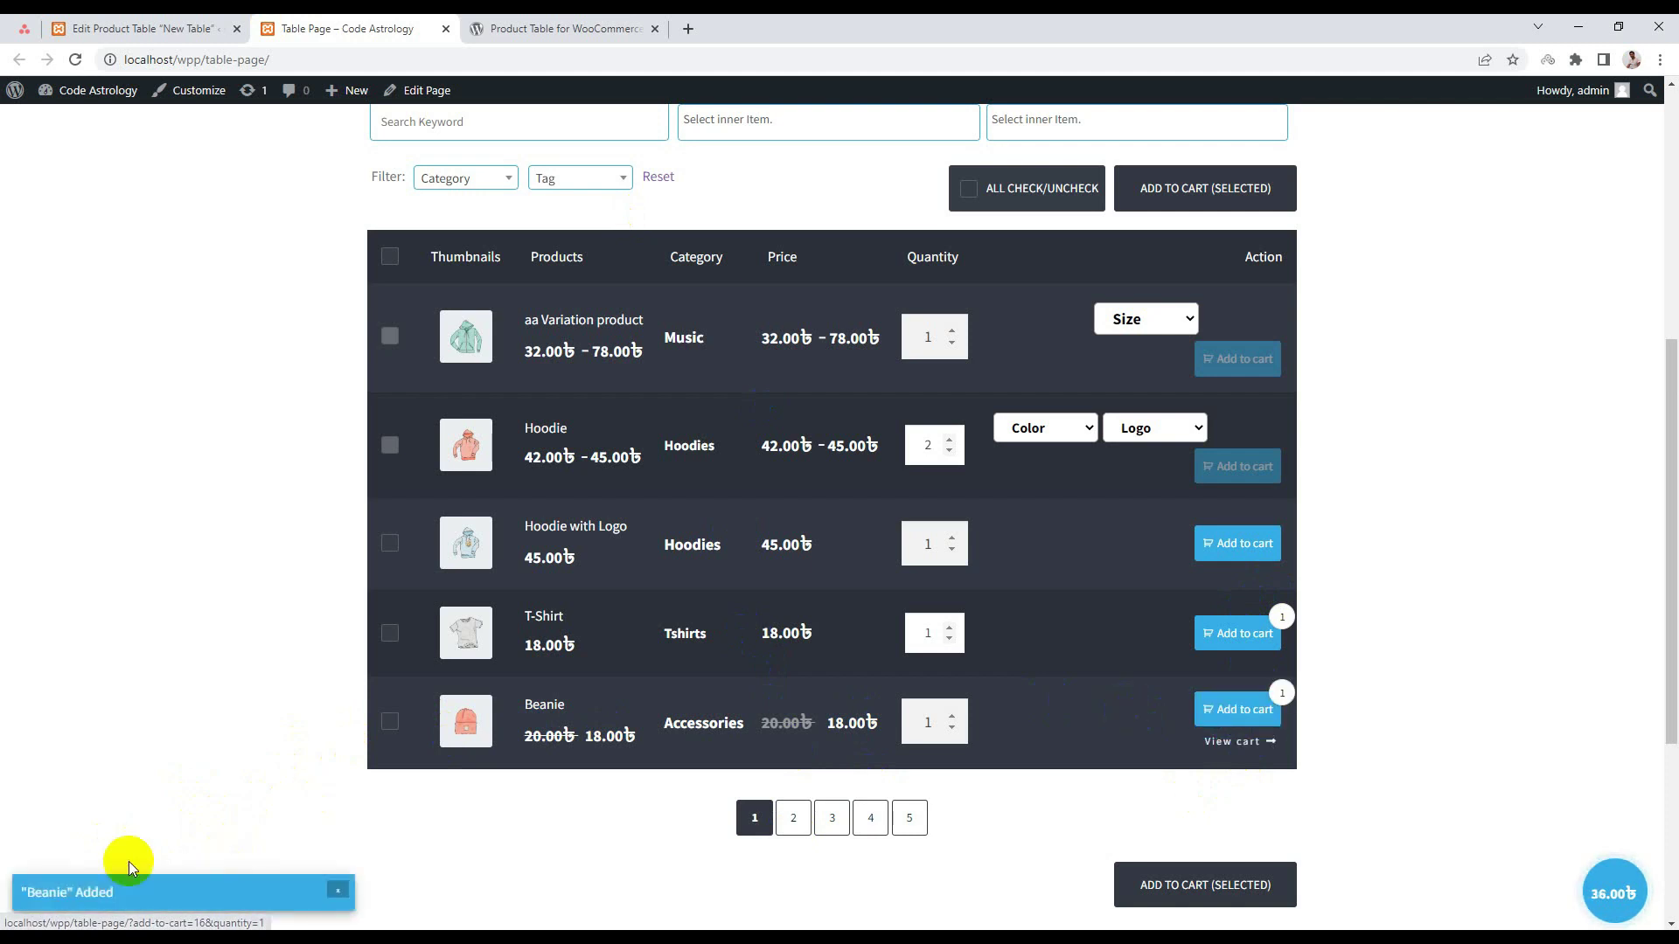
{"action": "left_click", "coordinate": [125, 25]}
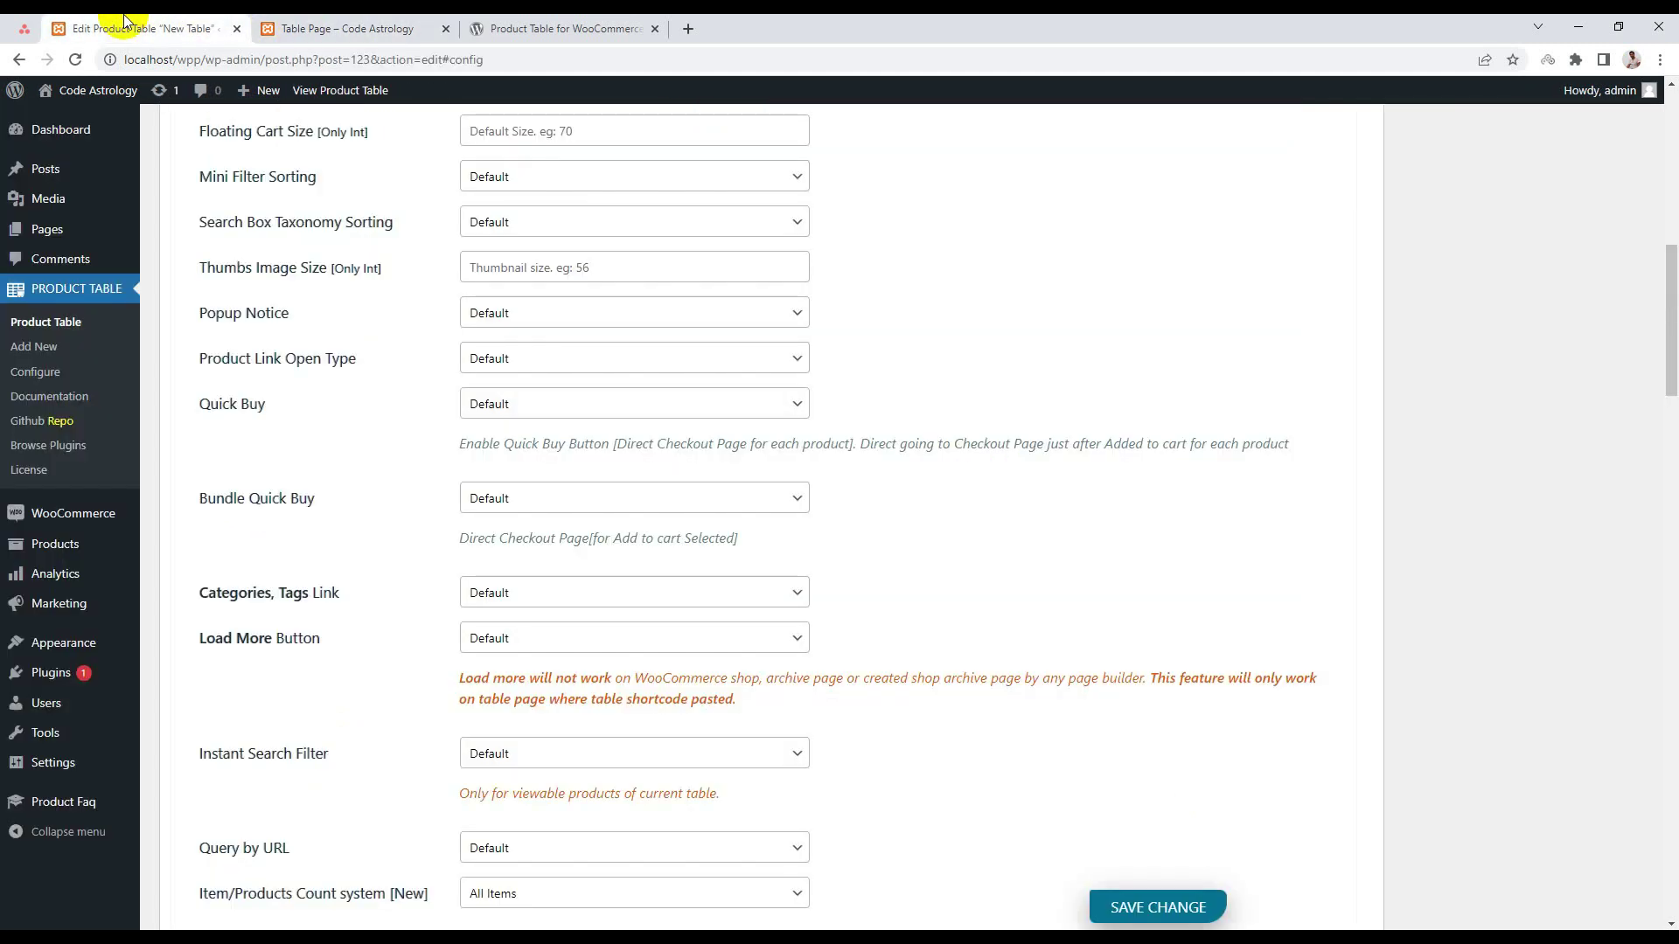
{"action": "left_click", "coordinate": [549, 313]}
{"action": "left_click", "coordinate": [551, 317]}
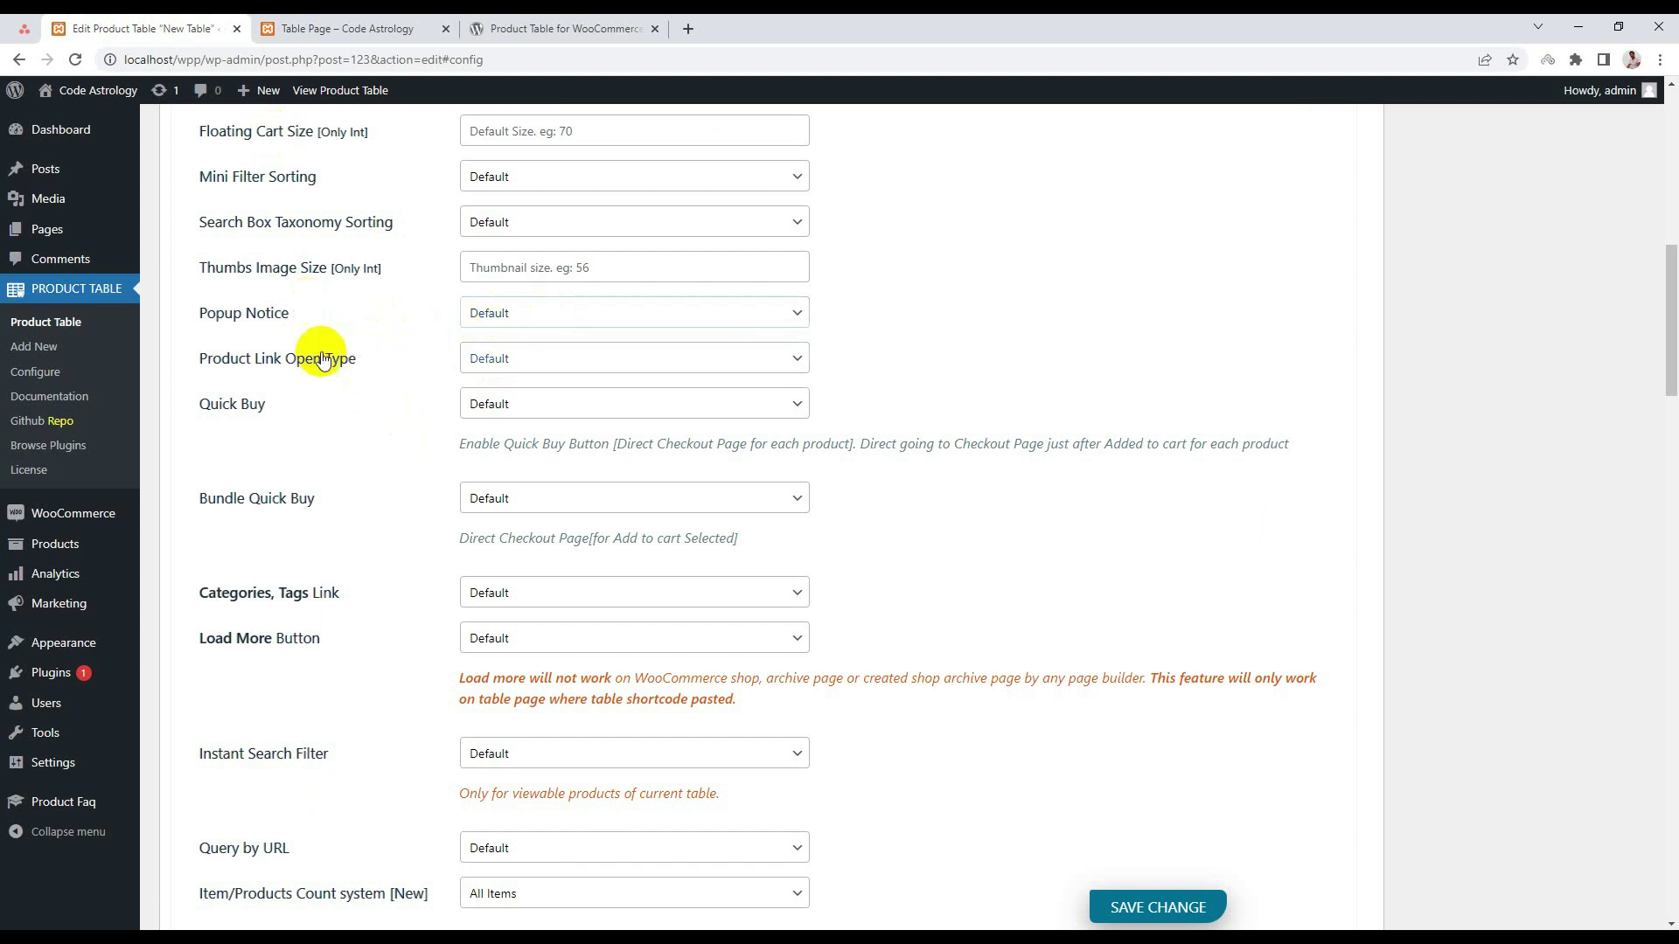
Review the remaining table configuration, from the quick buy settings through Special Features, Label Text and All Messages.
{"action": "scroll", "coordinate": [255, 382], "scroll_direction": "down", "scroll_amount": 2}
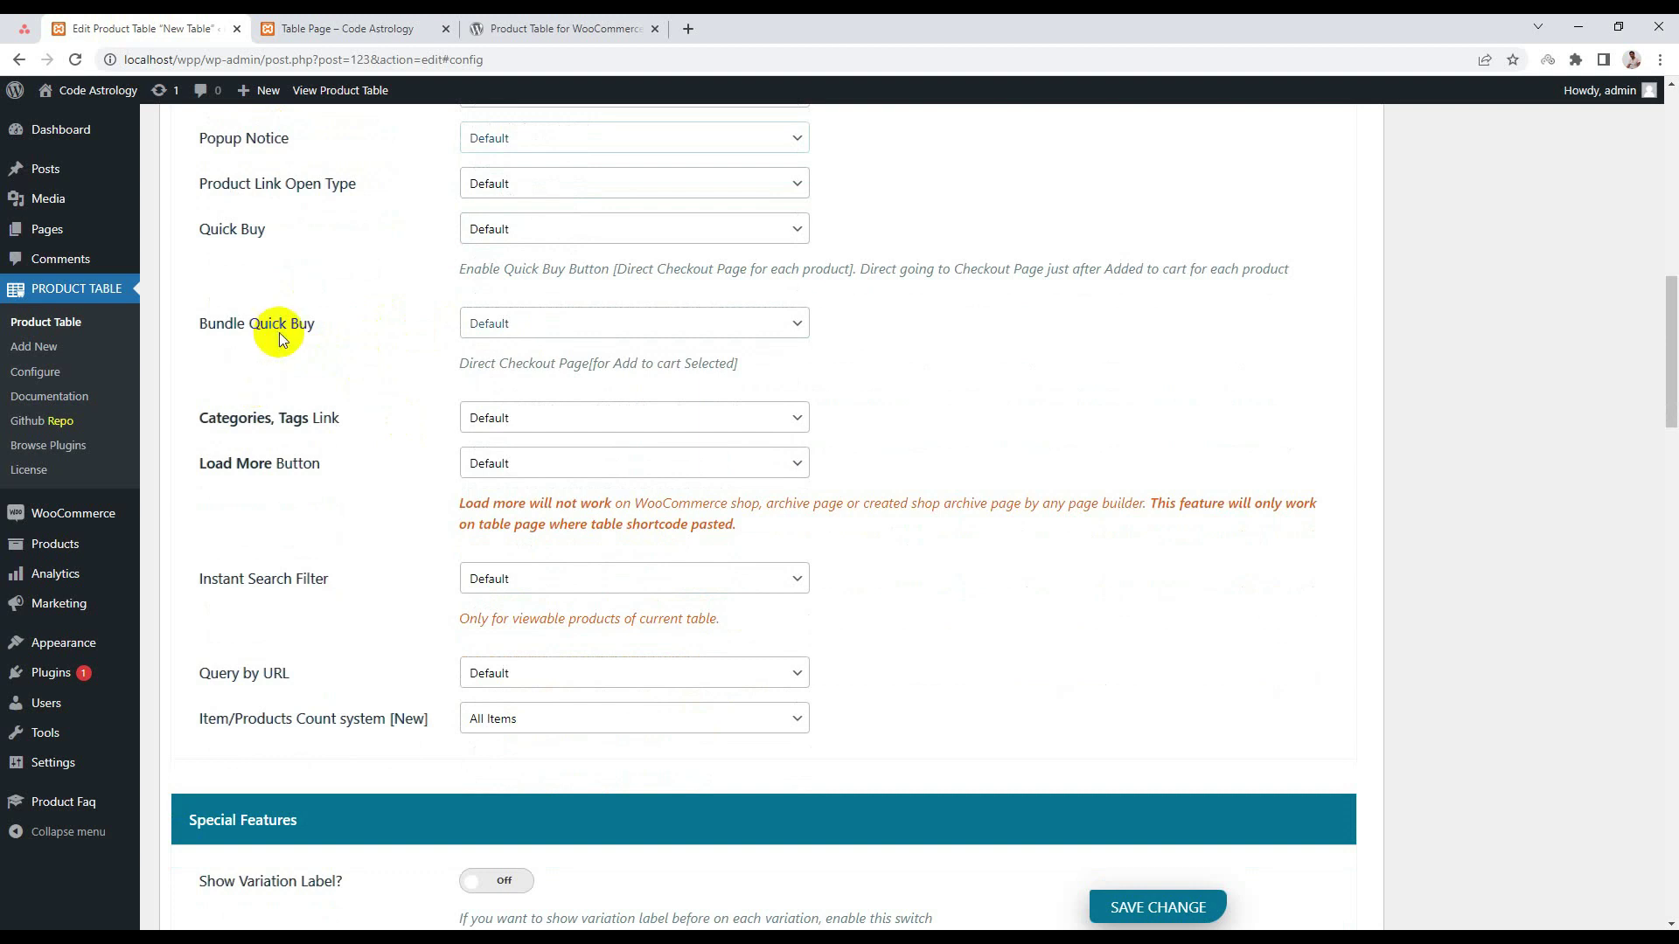
{"action": "scroll", "coordinate": [306, 339], "scroll_direction": "down", "scroll_amount": 3}
{"action": "scroll", "coordinate": [329, 359], "scroll_direction": "down", "scroll_amount": 15}
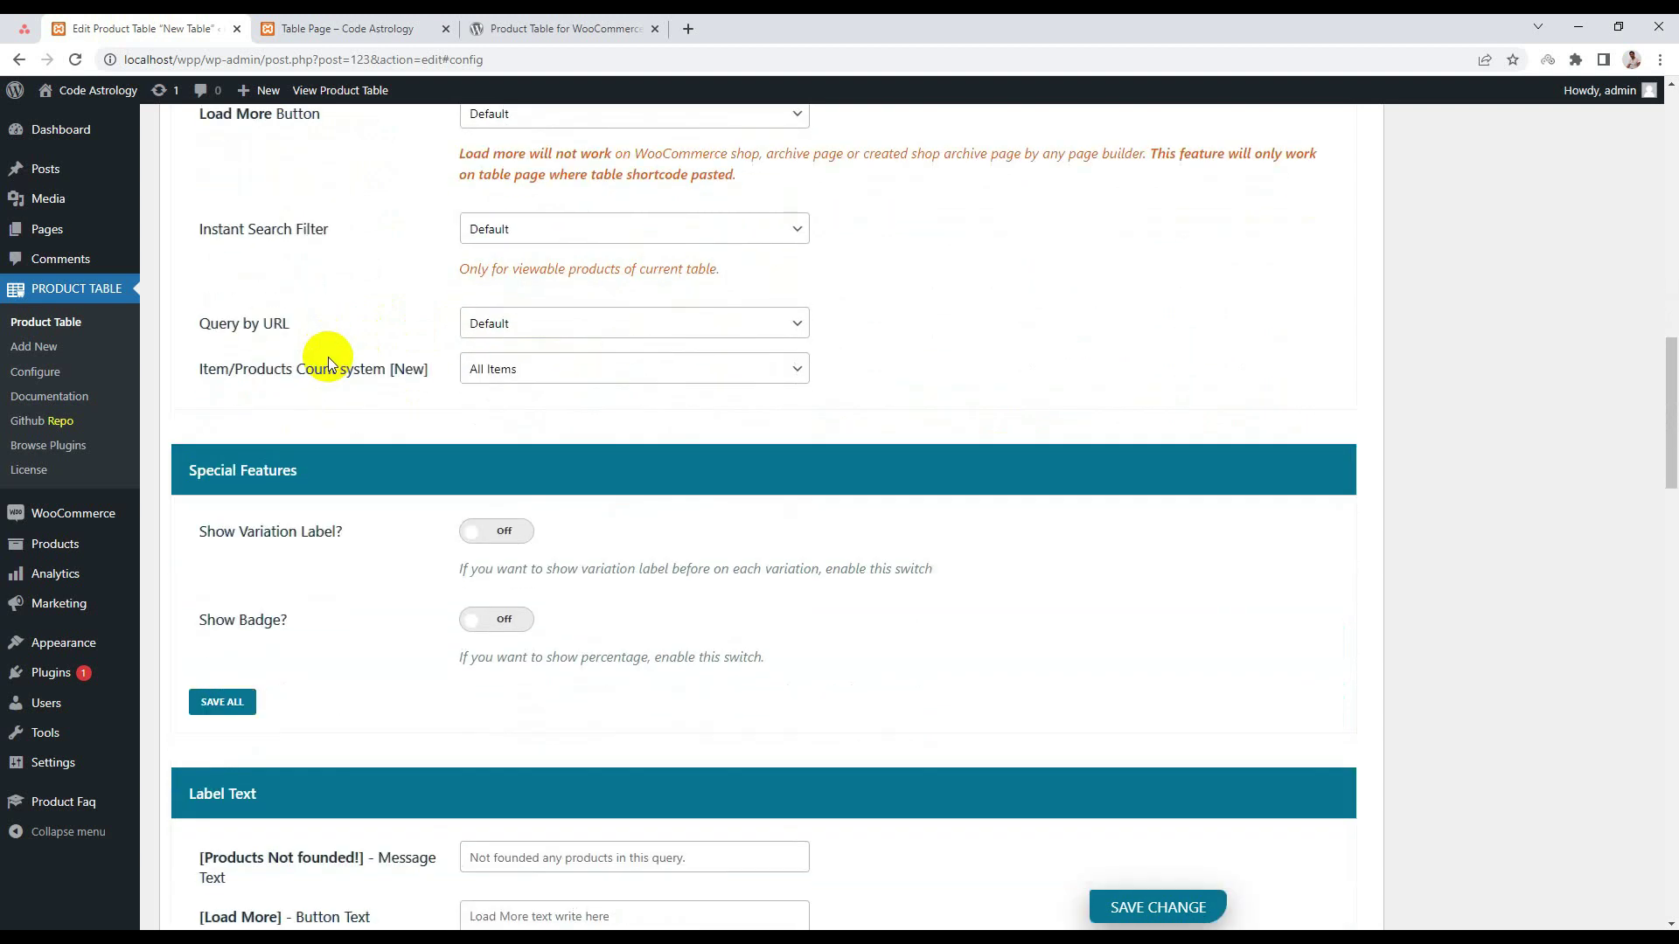
{"action": "scroll", "coordinate": [333, 374], "scroll_direction": "down", "scroll_amount": 14}
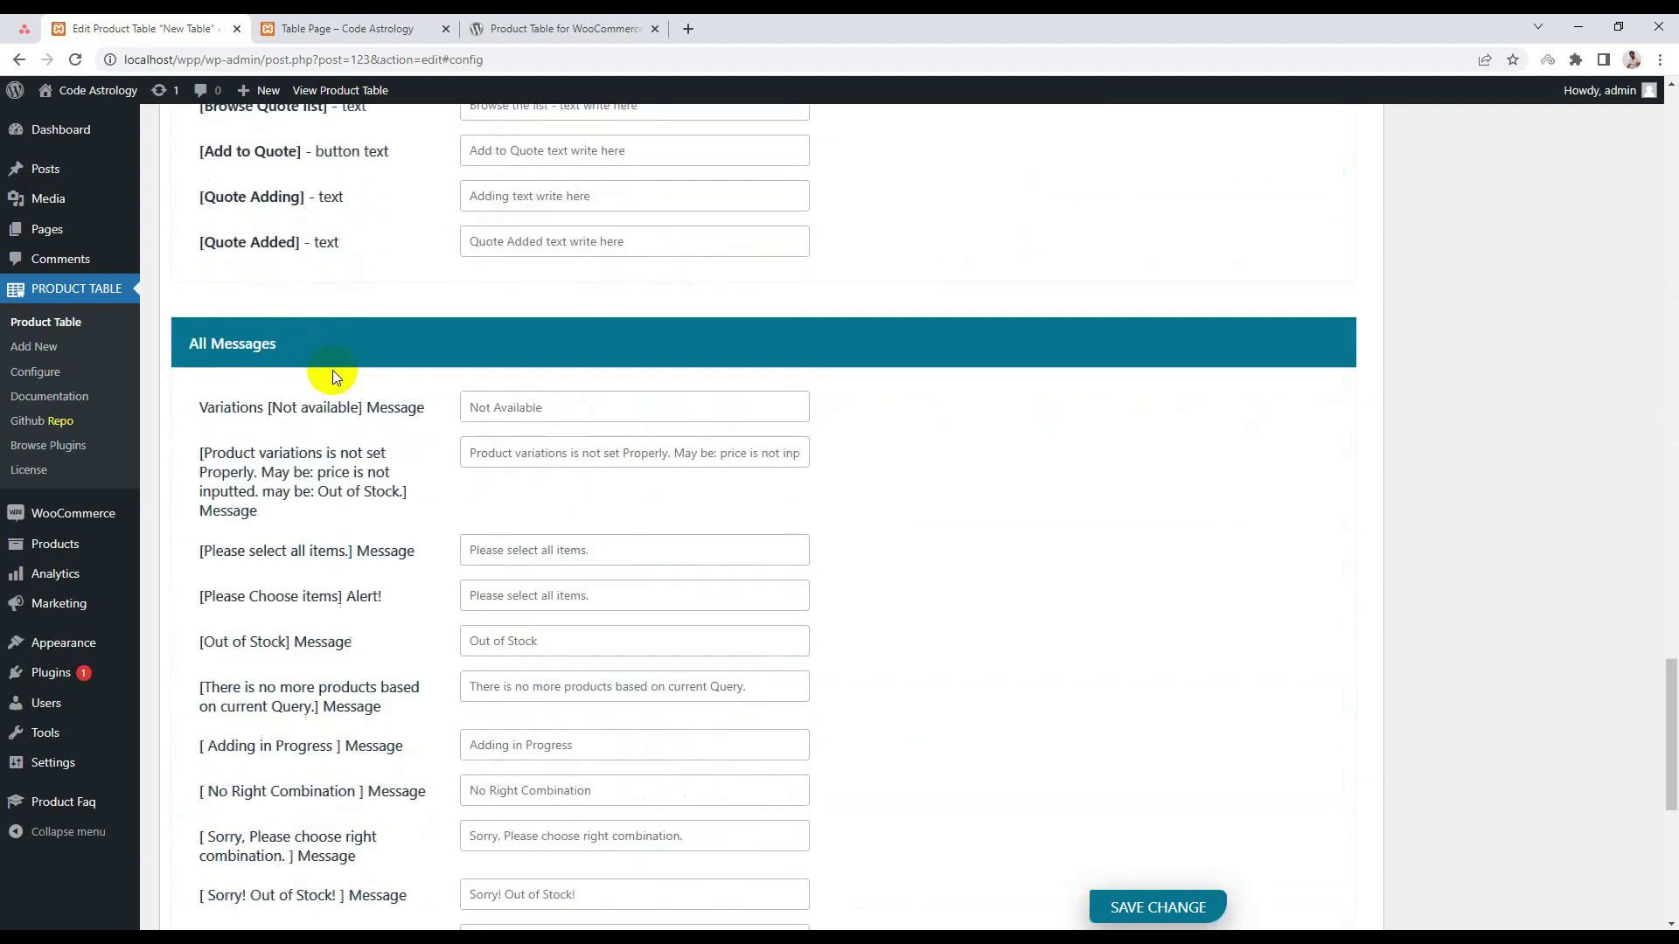
{"action": "scroll", "coordinate": [333, 376], "scroll_direction": "up", "scroll_amount": 15}
{"action": "scroll", "coordinate": [333, 379], "scroll_direction": "up", "scroll_amount": 10}
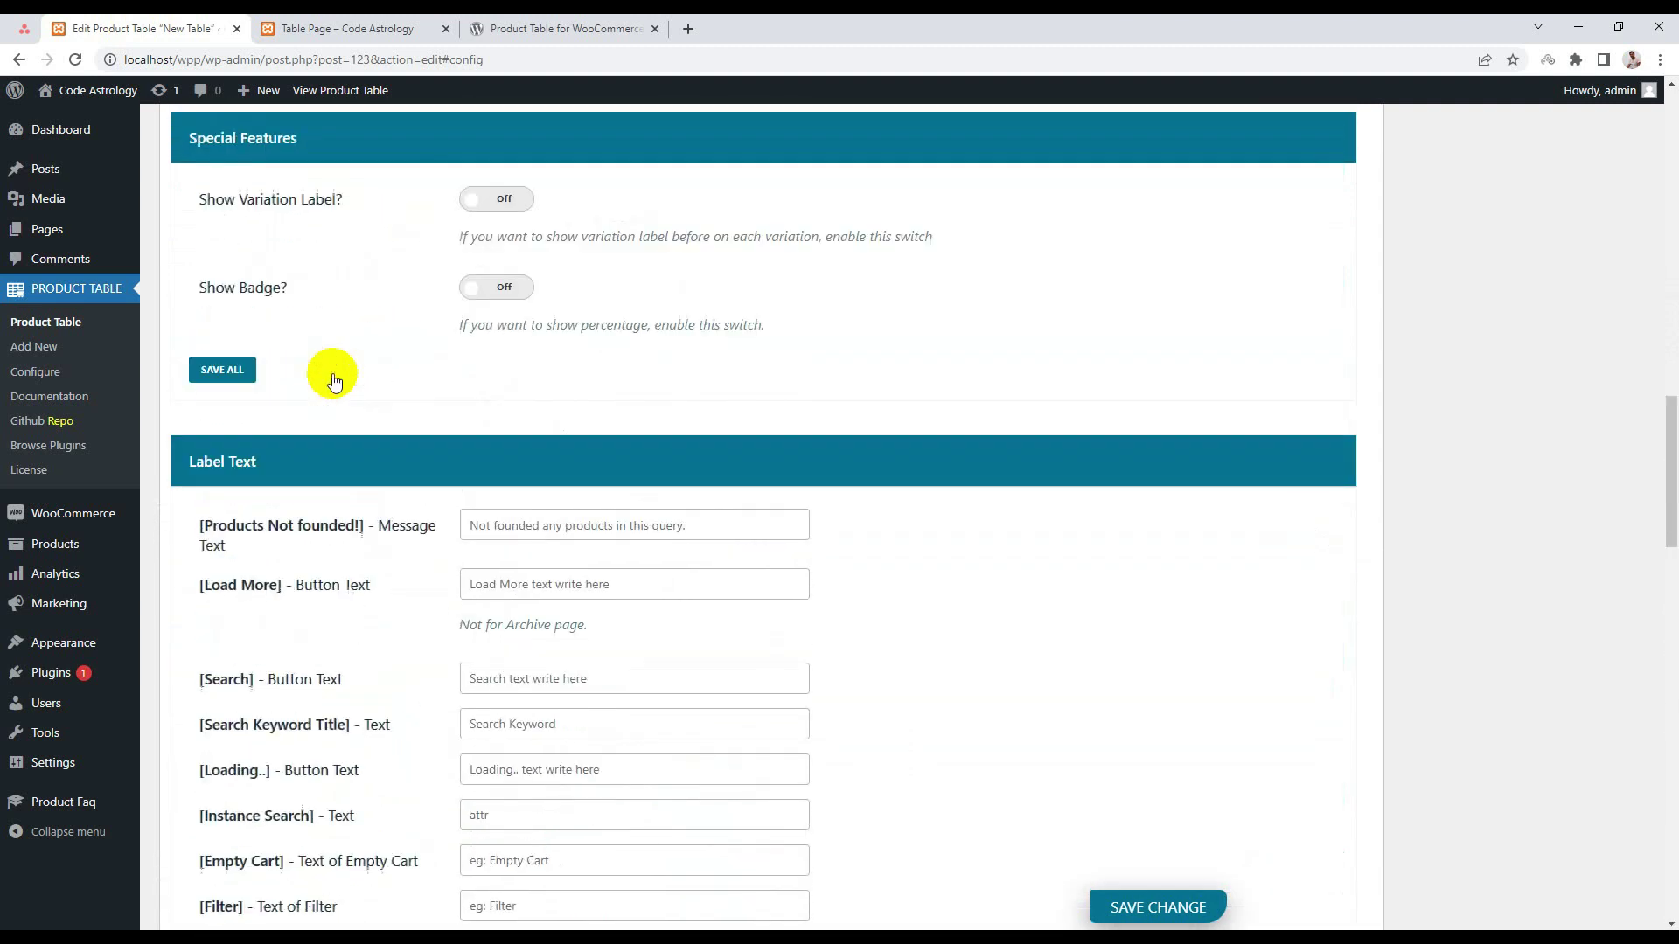
{"action": "scroll", "coordinate": [330, 375], "scroll_direction": "down", "scroll_amount": 3}
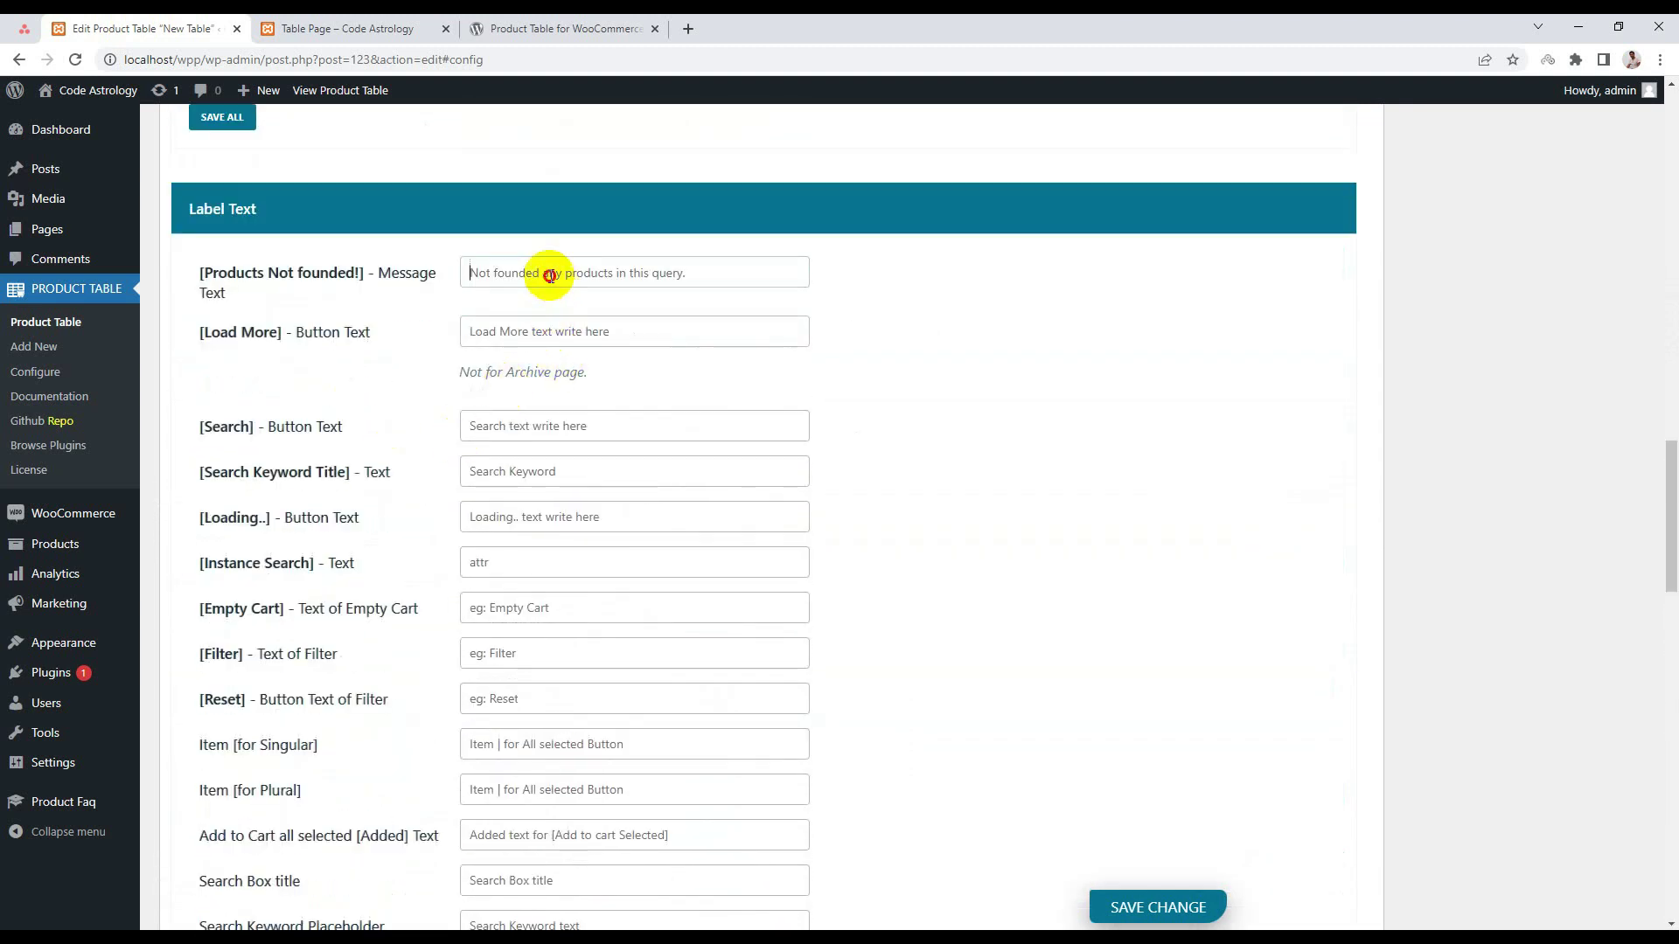
{"action": "scroll", "coordinate": [600, 443], "scroll_direction": "down", "scroll_amount": 14}
{"action": "scroll", "coordinate": [608, 453], "scroll_direction": "down", "scroll_amount": 7}
{"action": "scroll", "coordinate": [611, 453], "scroll_direction": "up", "scroll_amount": 20}
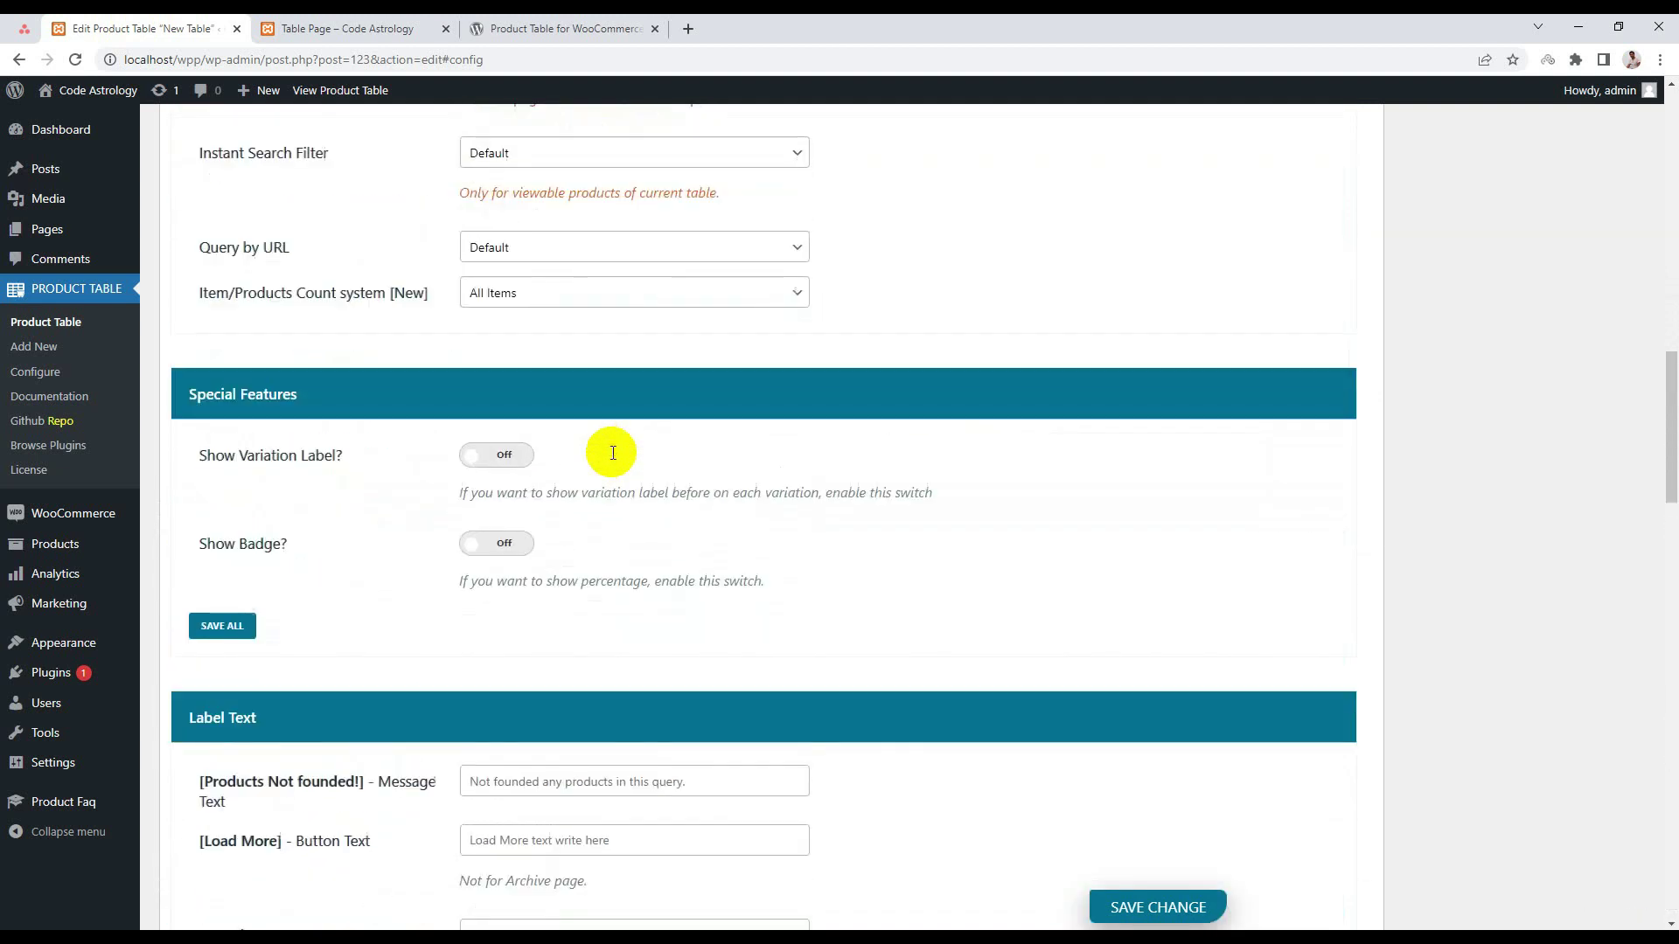
{"action": "scroll", "coordinate": [612, 451], "scroll_direction": "up", "scroll_amount": 20}
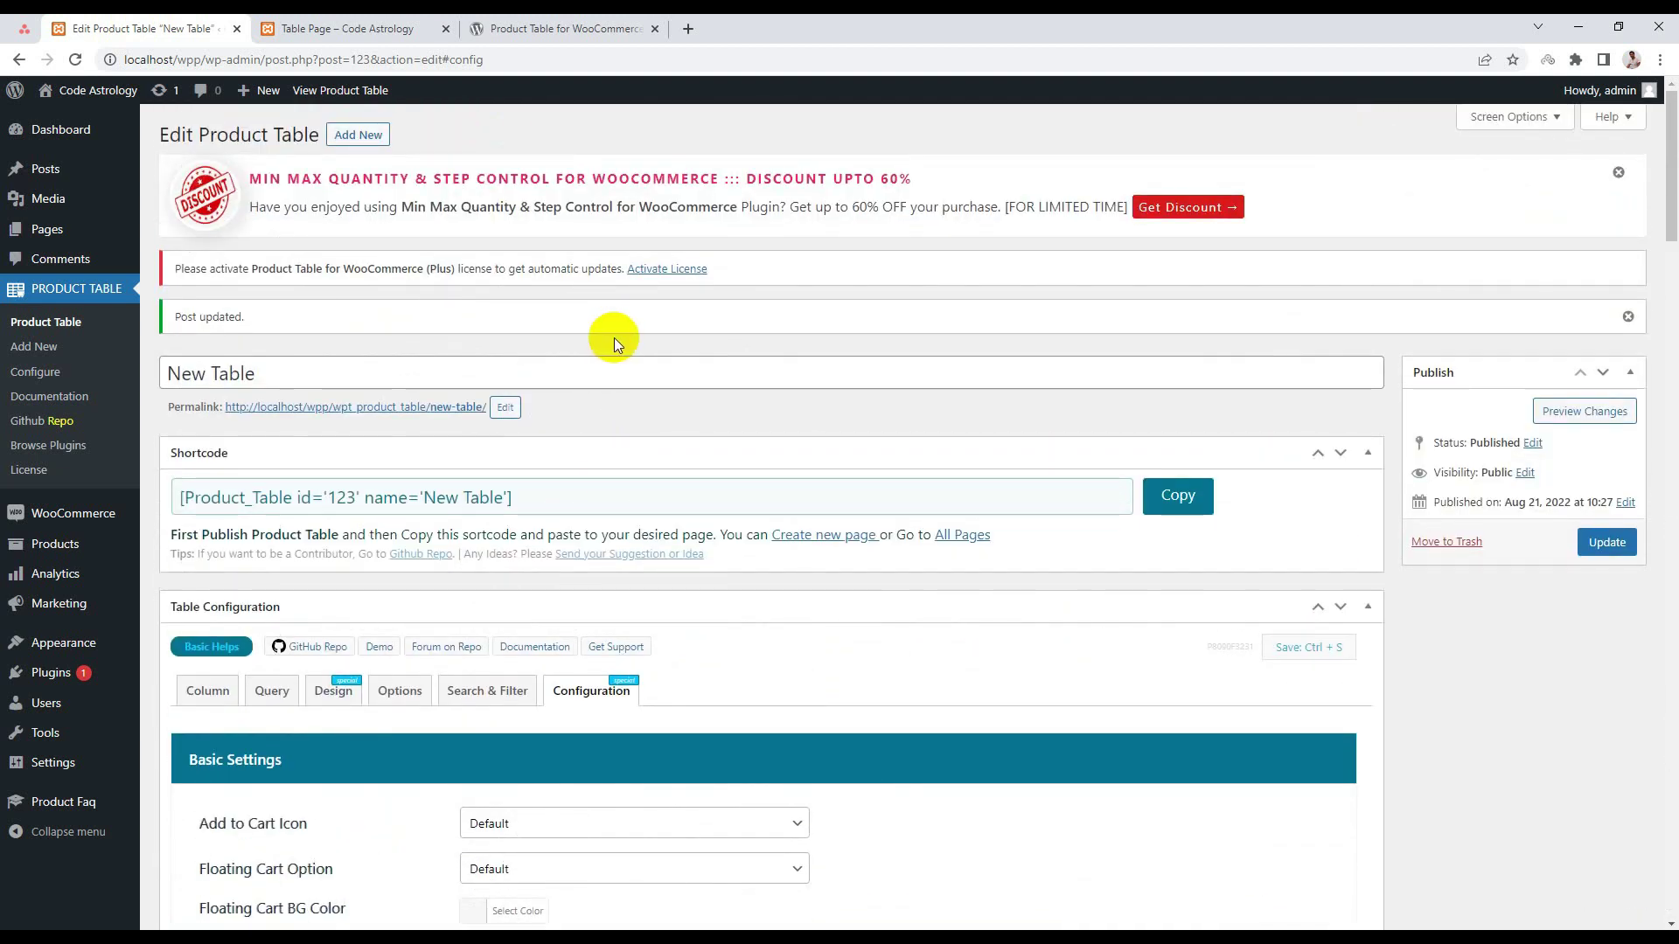
{"action": "left_click", "coordinate": [136, 328]}
{"action": "left_click", "coordinate": [44, 378]}
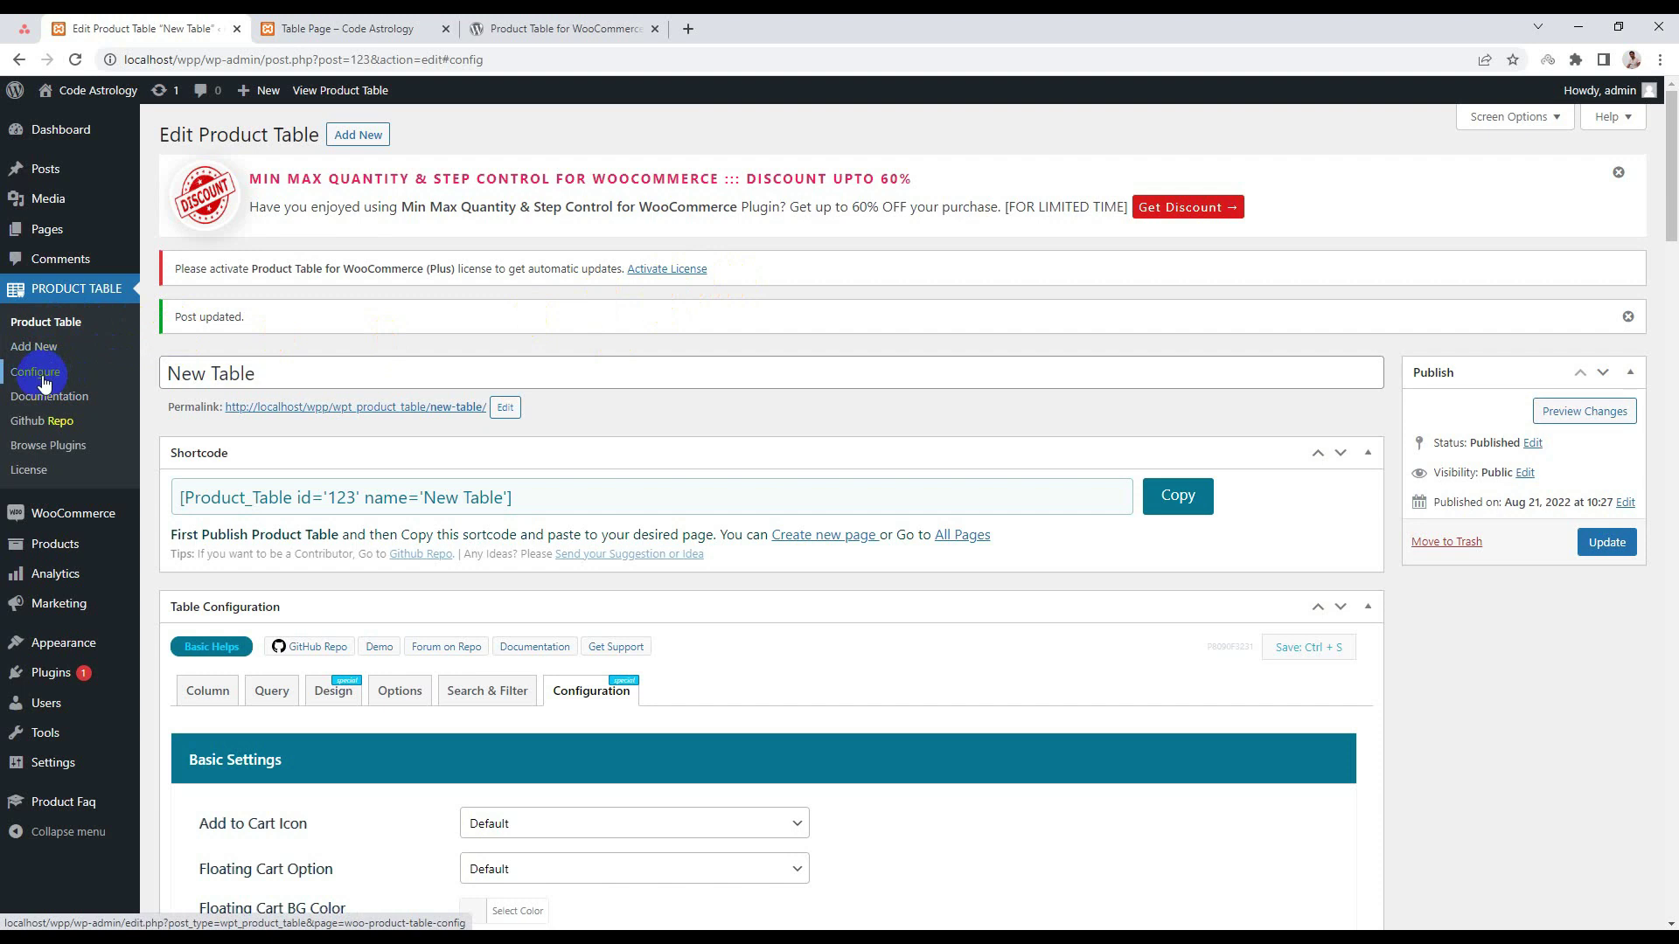
{"action": "right_click", "coordinate": [51, 387]}
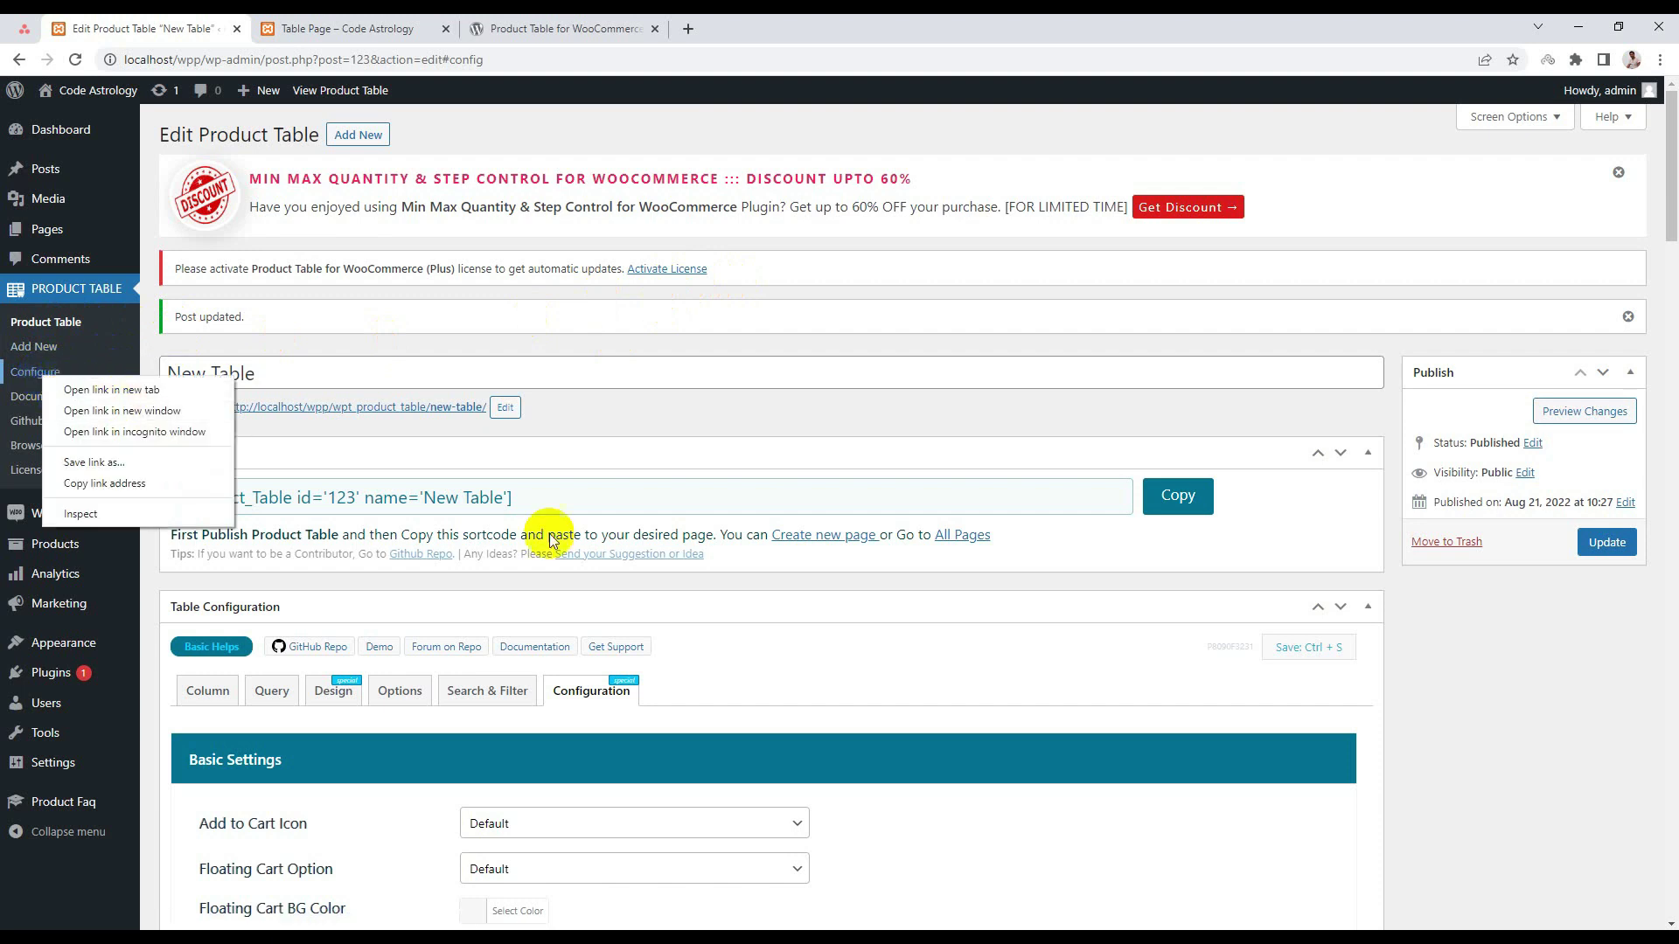
{"action": "left_click", "coordinate": [669, 689]}
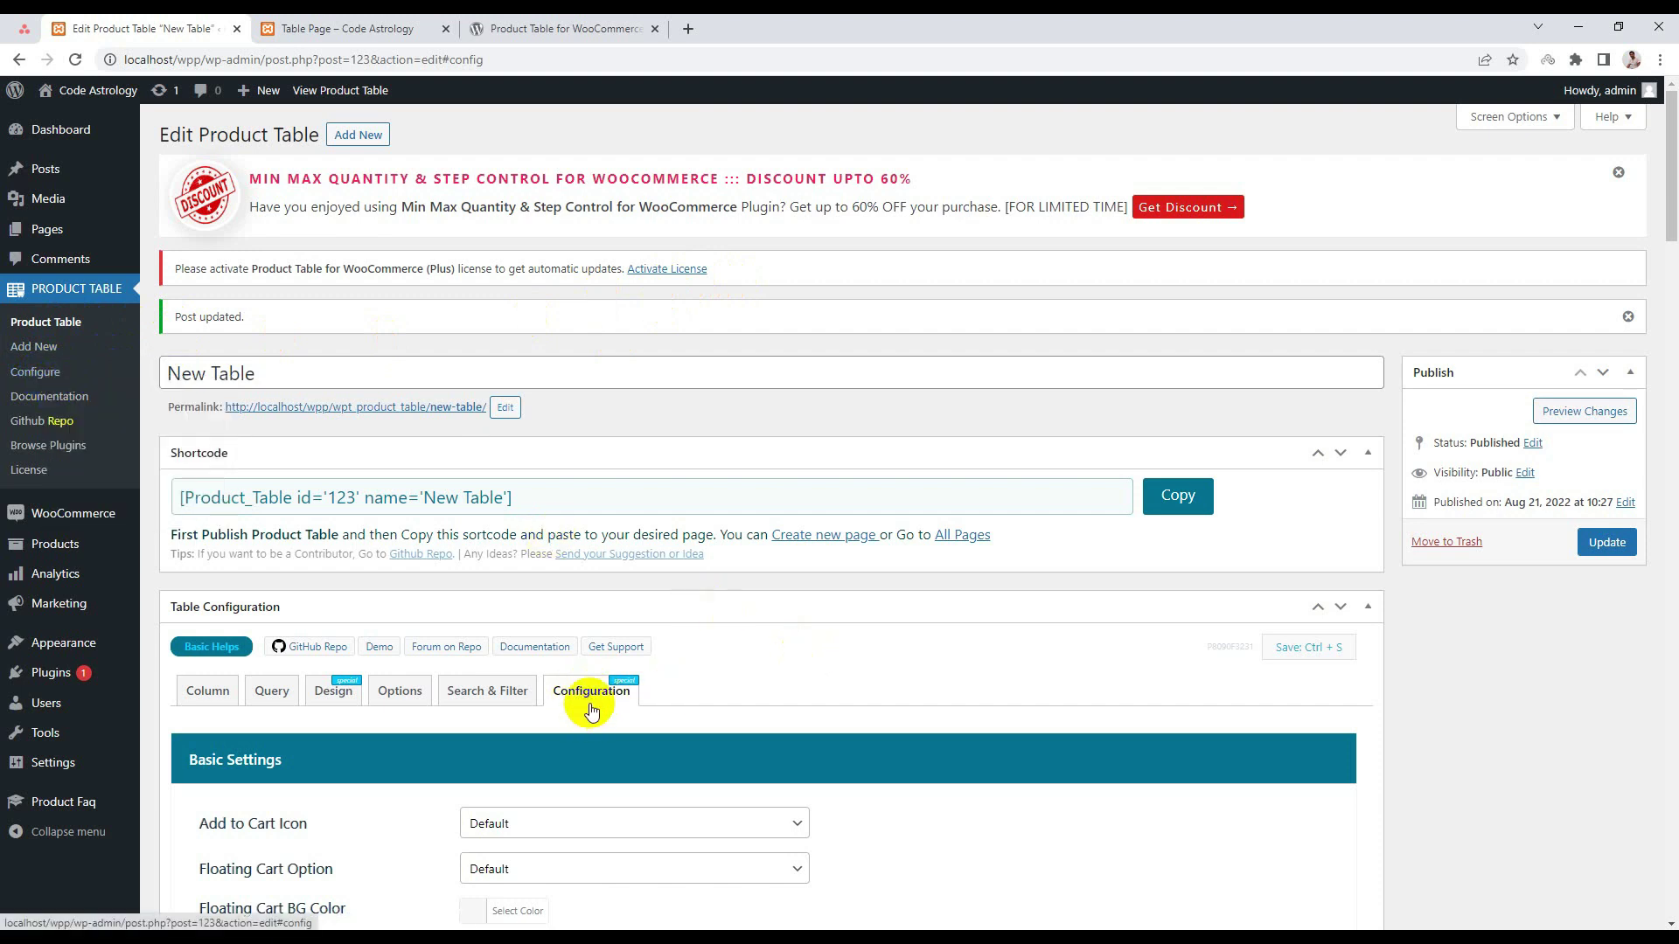
Open the Product Table plugin's general Configure page in a new browser tab and look through its settings.
{"action": "scroll", "coordinate": [591, 700], "scroll_direction": "down", "scroll_amount": 5}
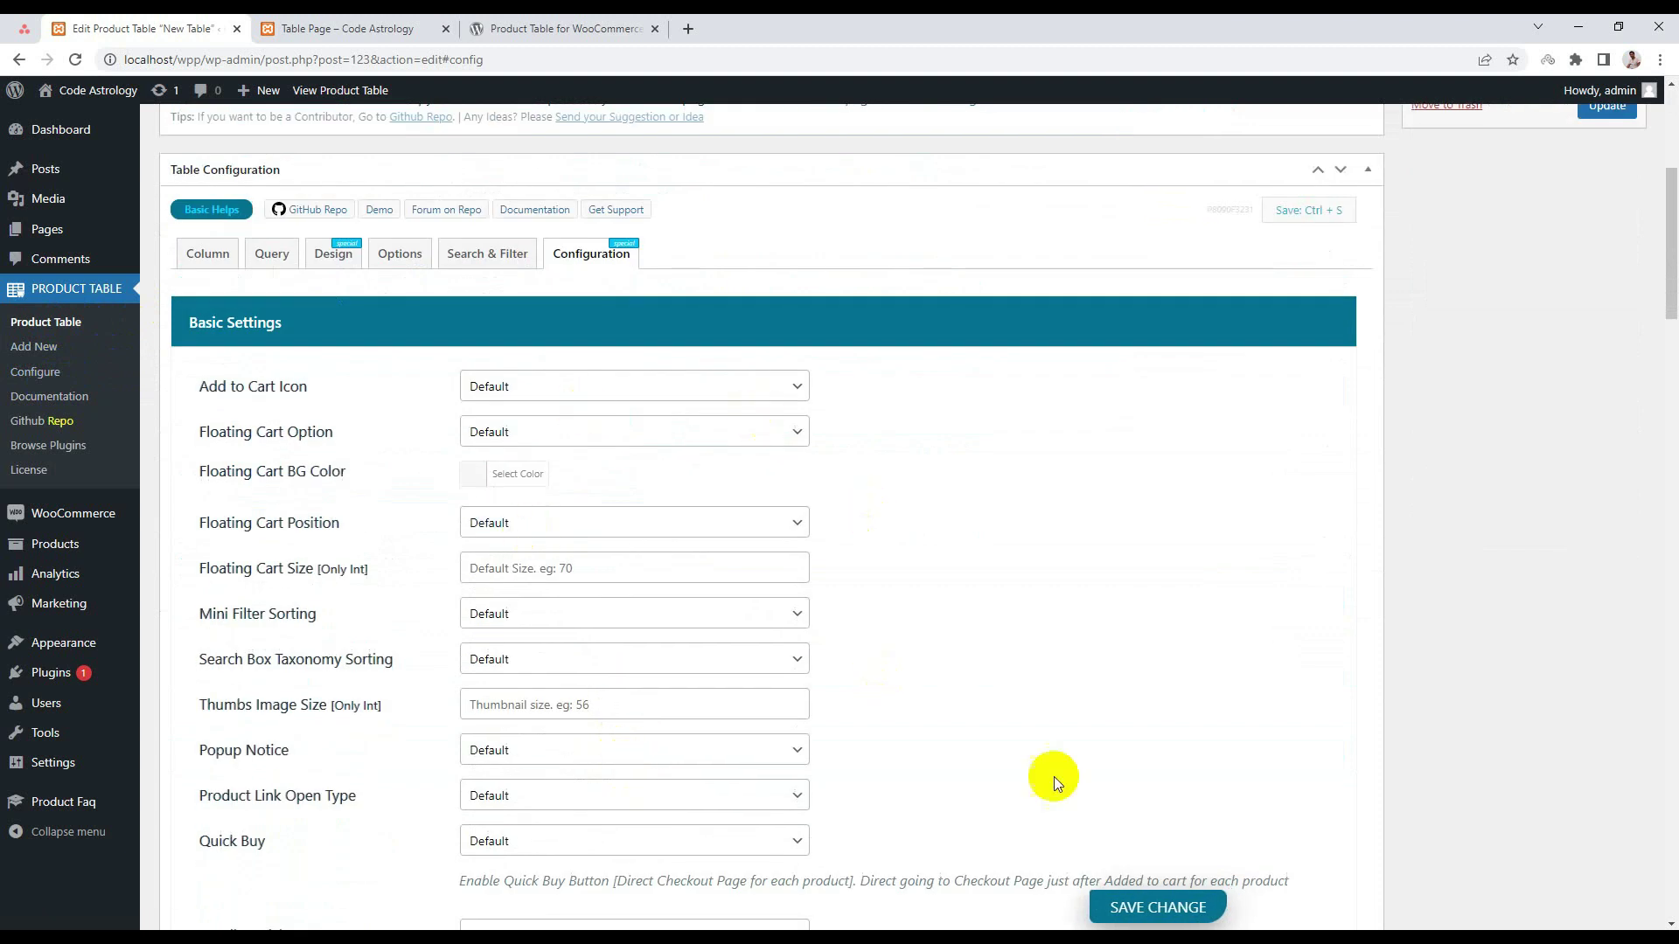
{"action": "left_click", "coordinate": [35, 374]}
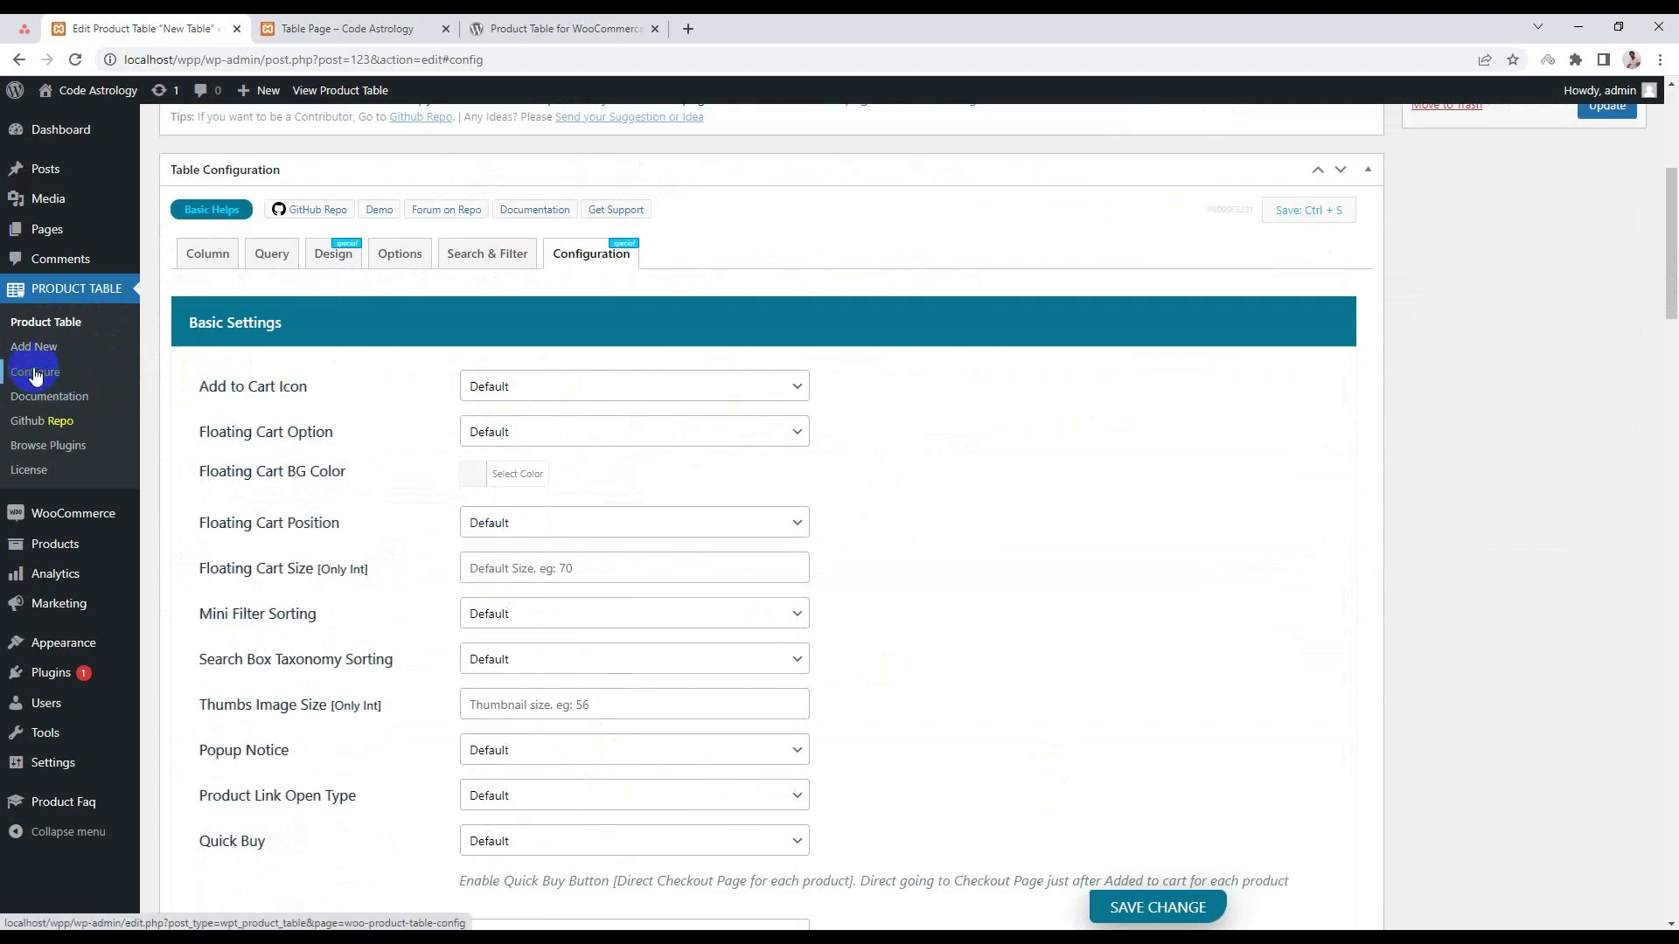
{"action": "right_click", "coordinate": [35, 373]}
{"action": "left_click", "coordinate": [52, 378]}
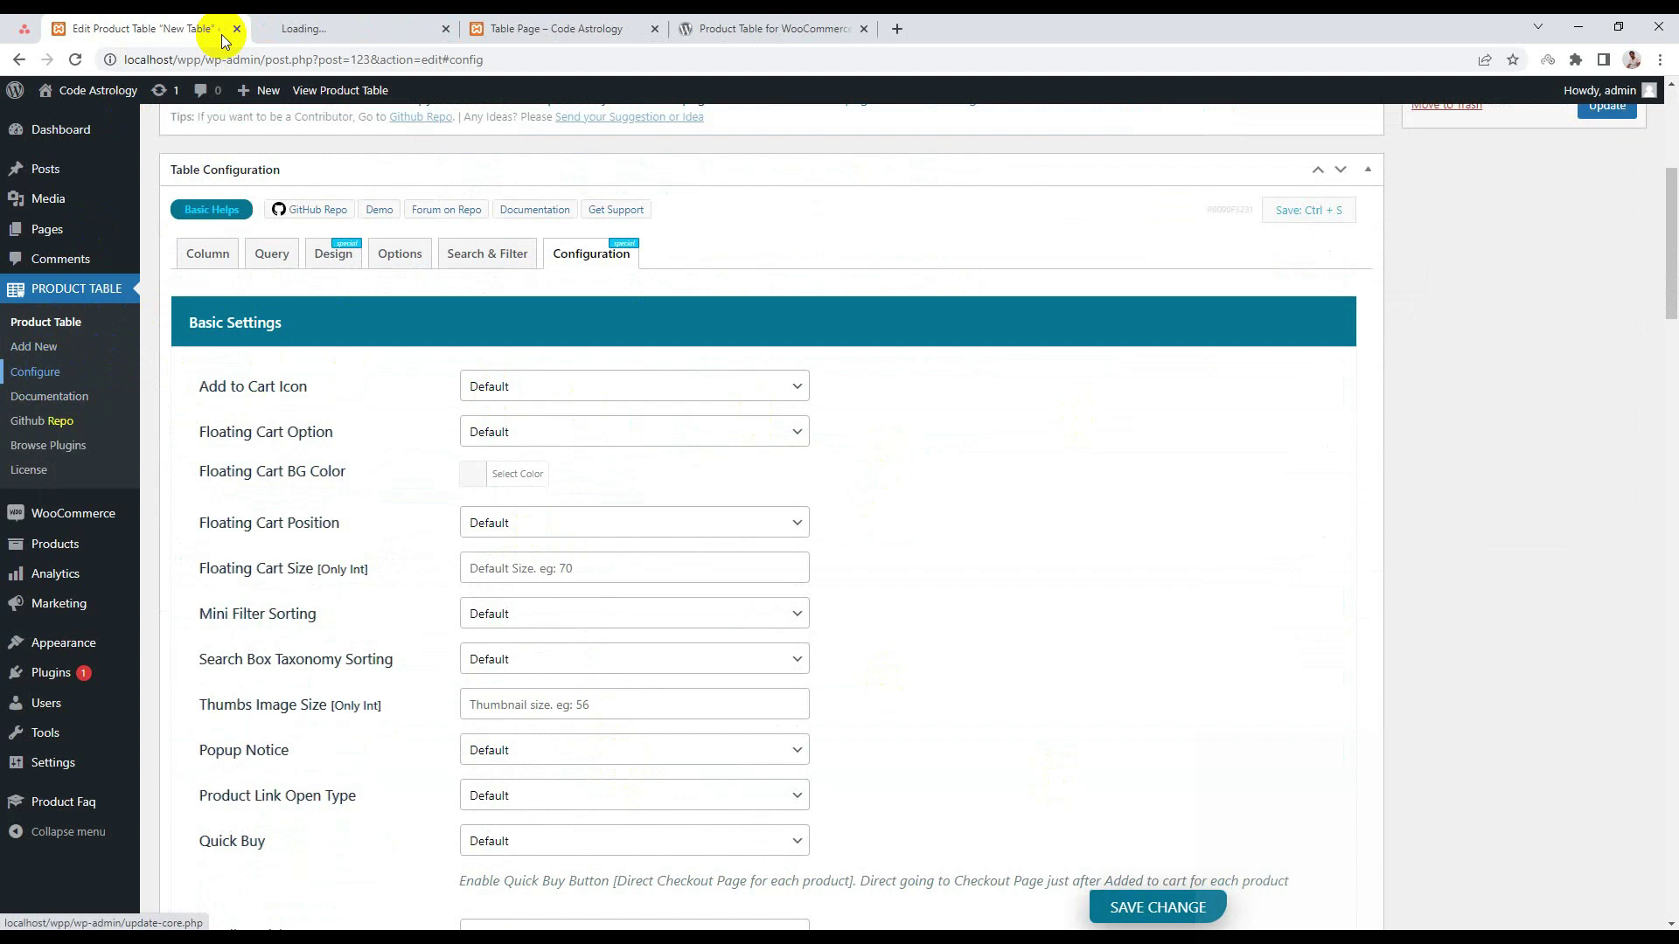
{"action": "left_click", "coordinate": [273, 21]}
{"action": "scroll", "coordinate": [694, 444], "scroll_direction": "down", "scroll_amount": 10}
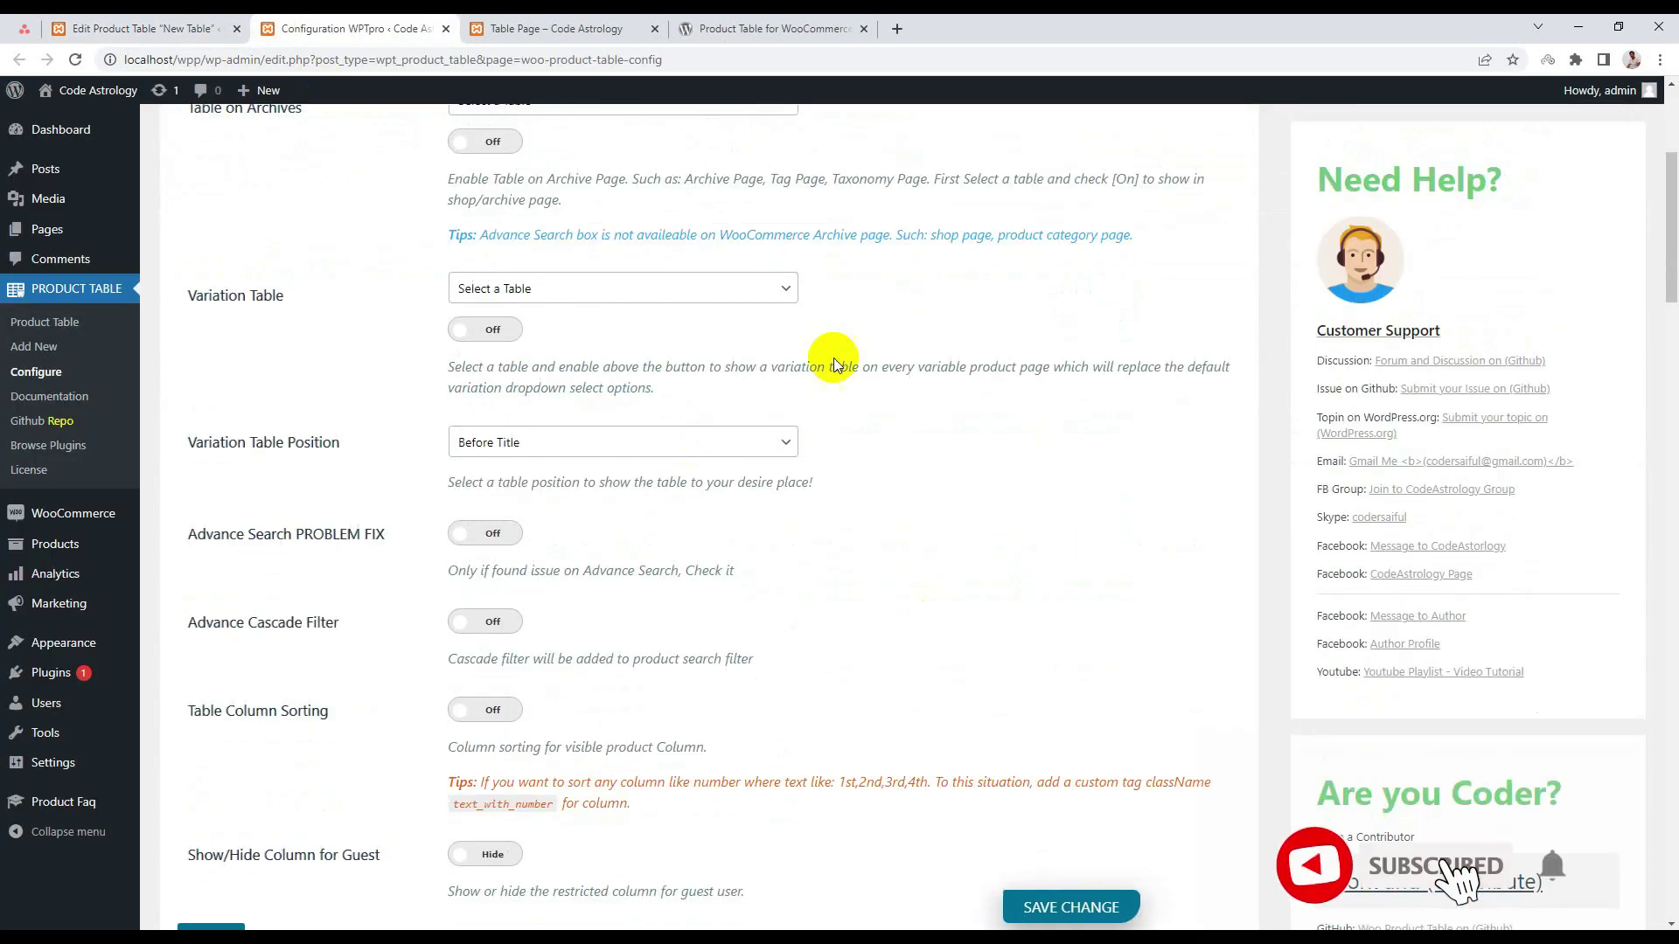
Compare the Basic Settings on the general Configure page with those in the New Table's own configuration, and review the general table options.
{"action": "scroll", "coordinate": [714, 615], "scroll_direction": "down", "scroll_amount": 8}
{"action": "scroll", "coordinate": [713, 615], "scroll_direction": "up", "scroll_amount": 6}
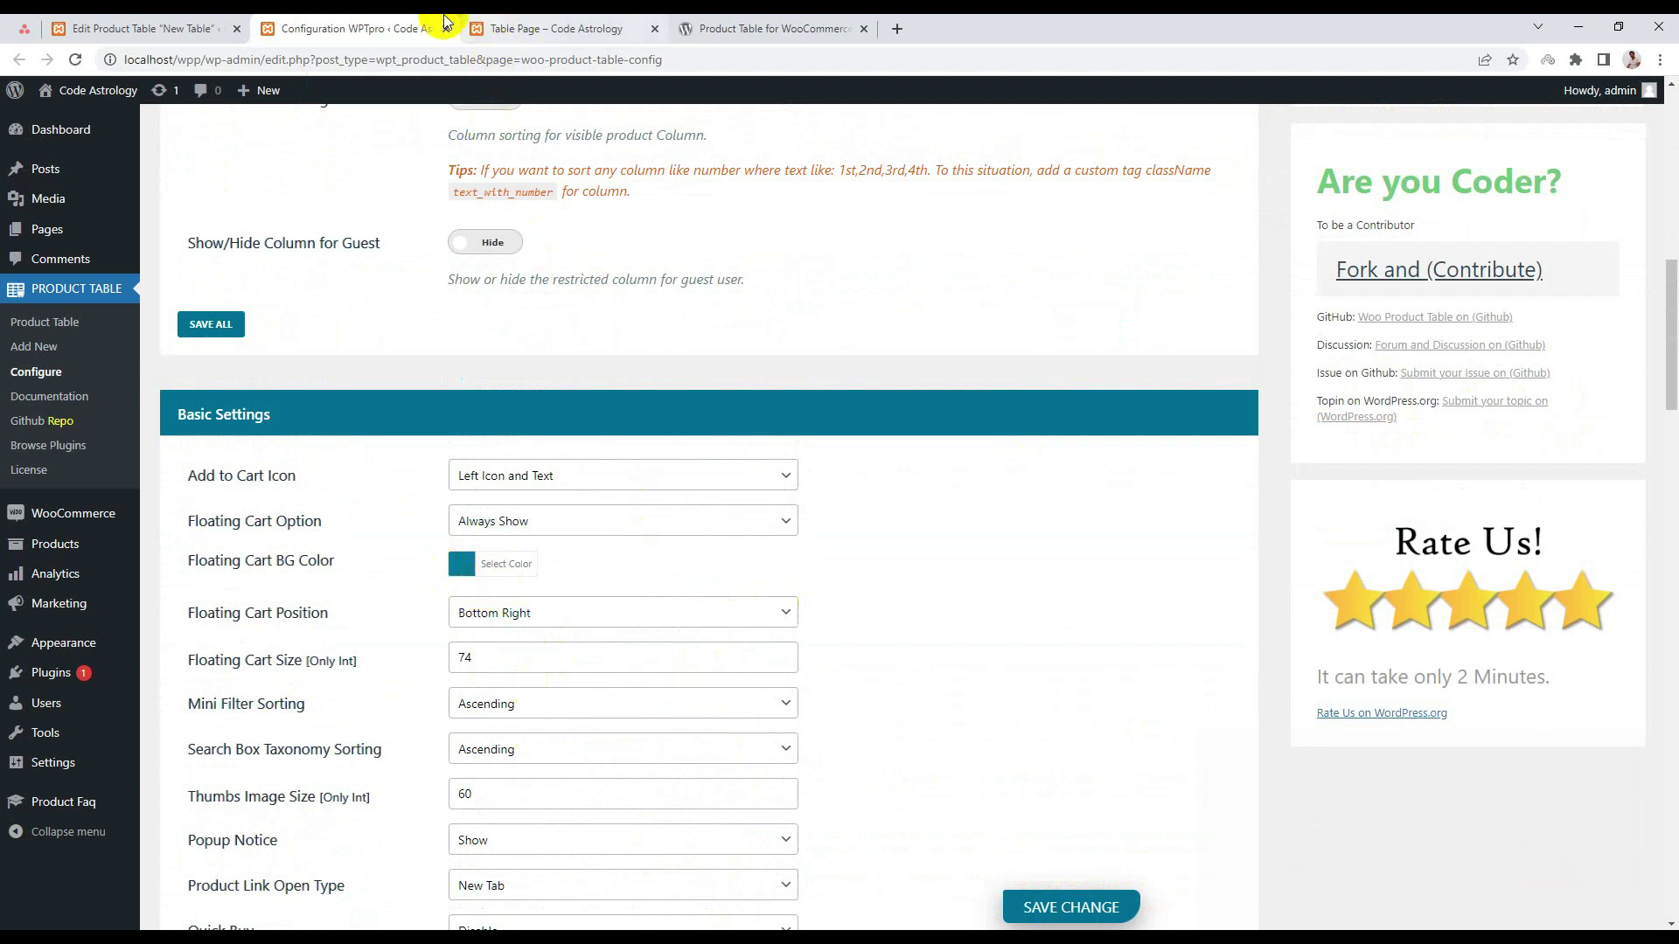
{"action": "left_click", "coordinate": [178, 21]}
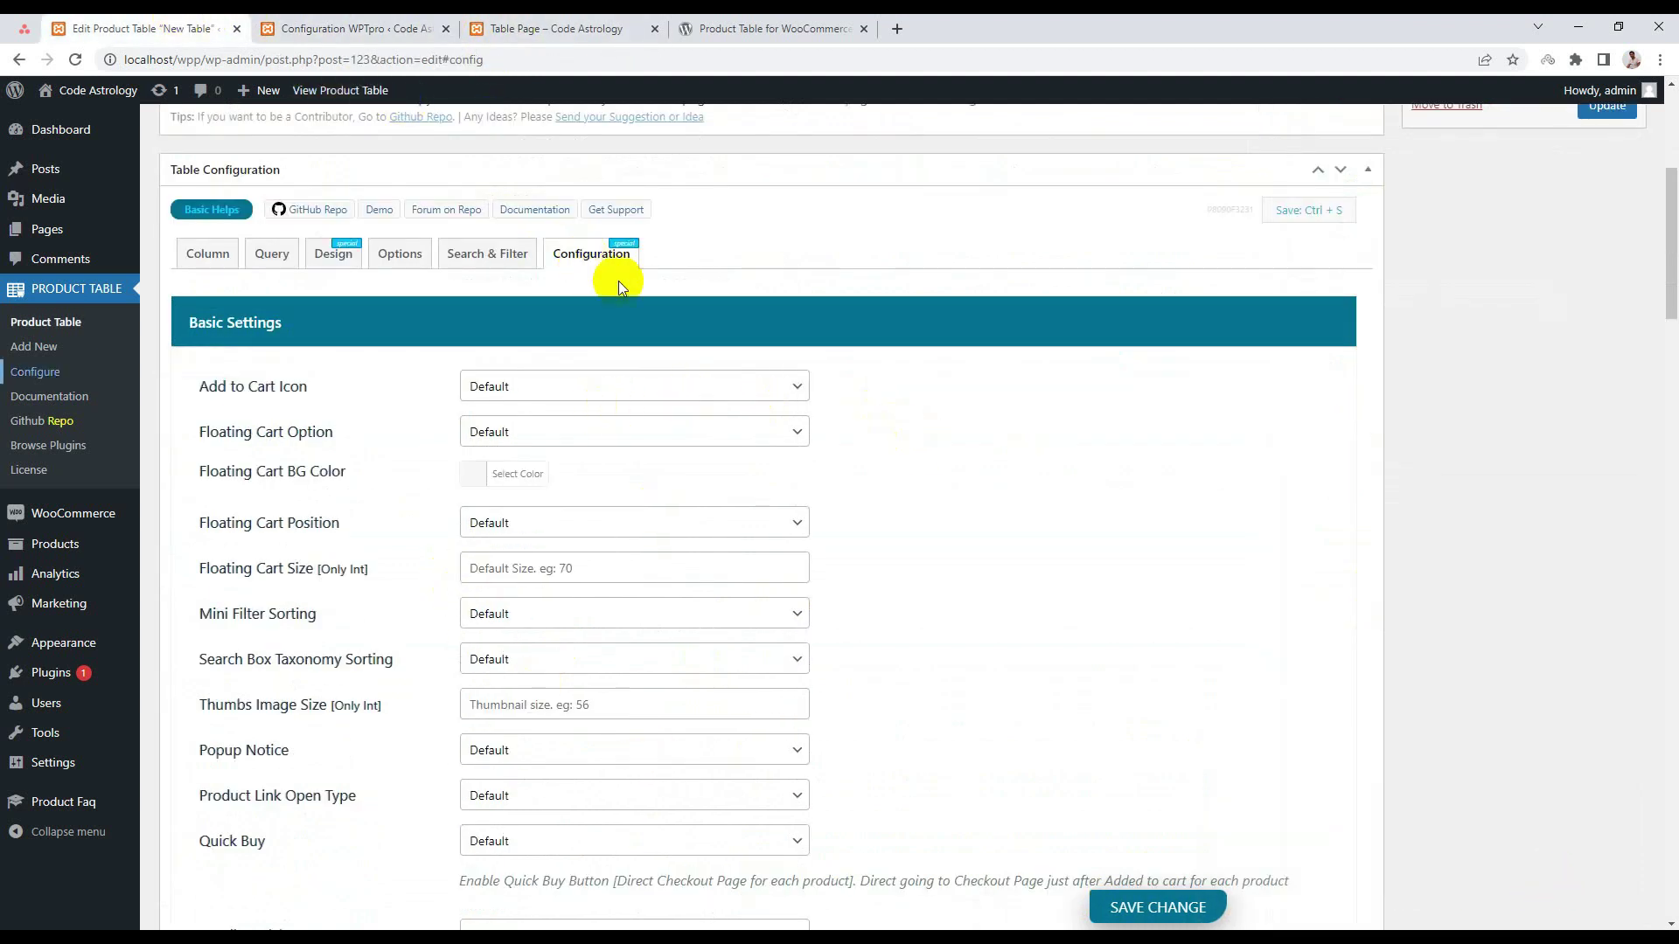
{"action": "scroll", "coordinate": [693, 433], "scroll_direction": "down", "scroll_amount": 3}
{"action": "scroll", "coordinate": [694, 434], "scroll_direction": "up", "scroll_amount": 1}
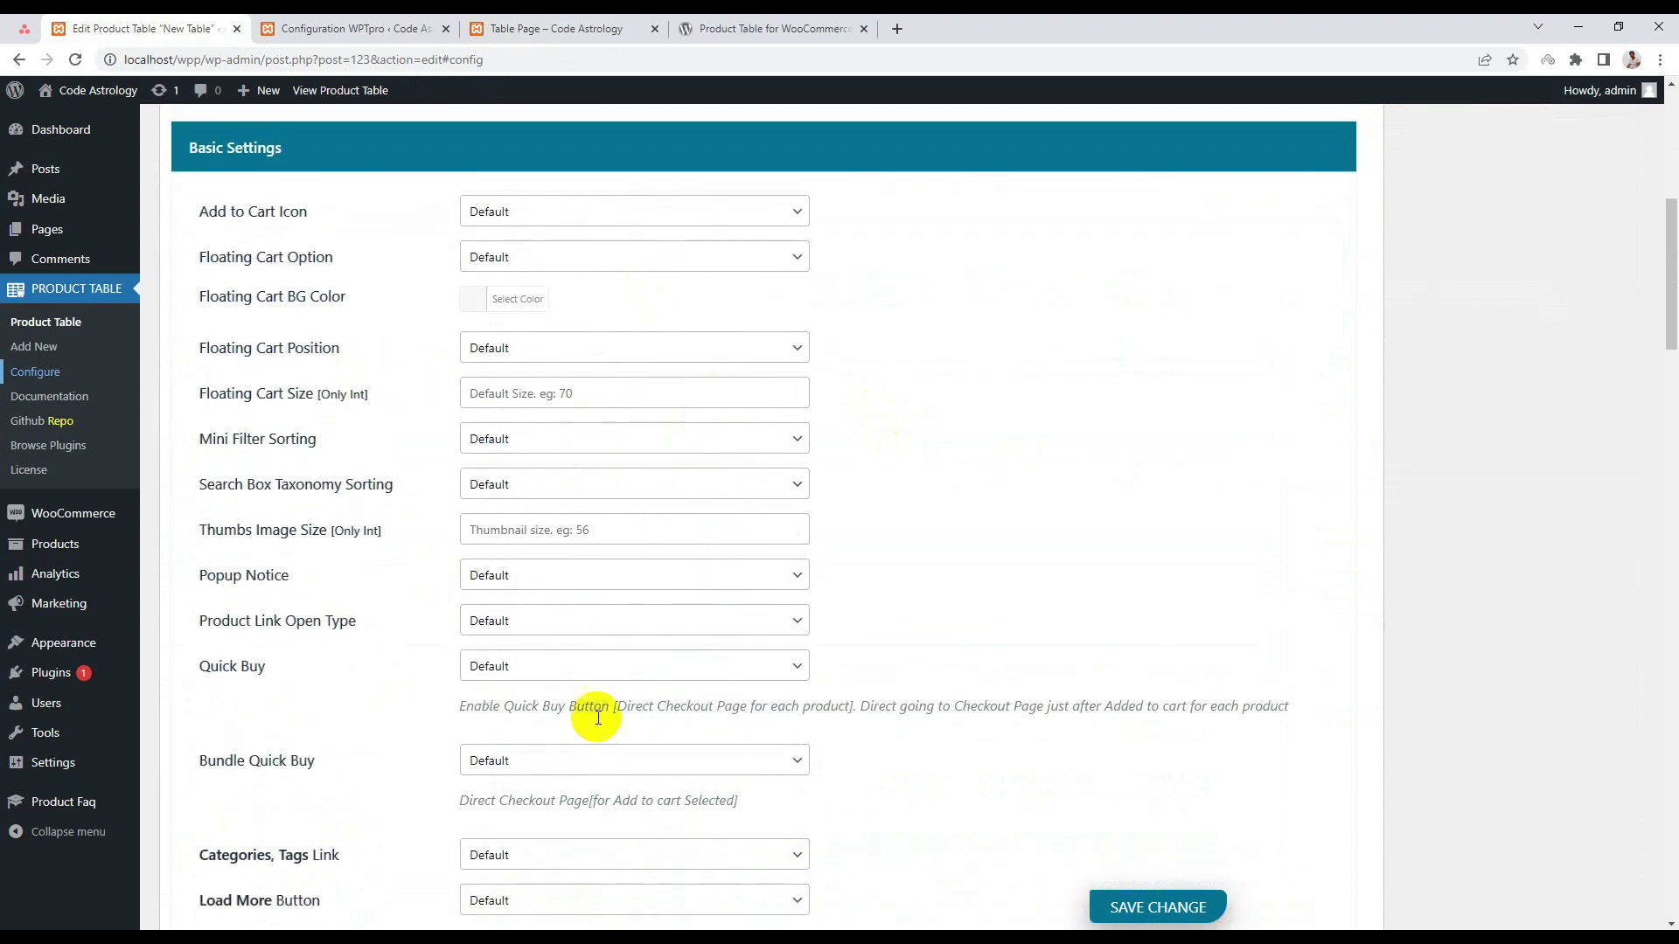
{"action": "left_click", "coordinate": [362, 28]}
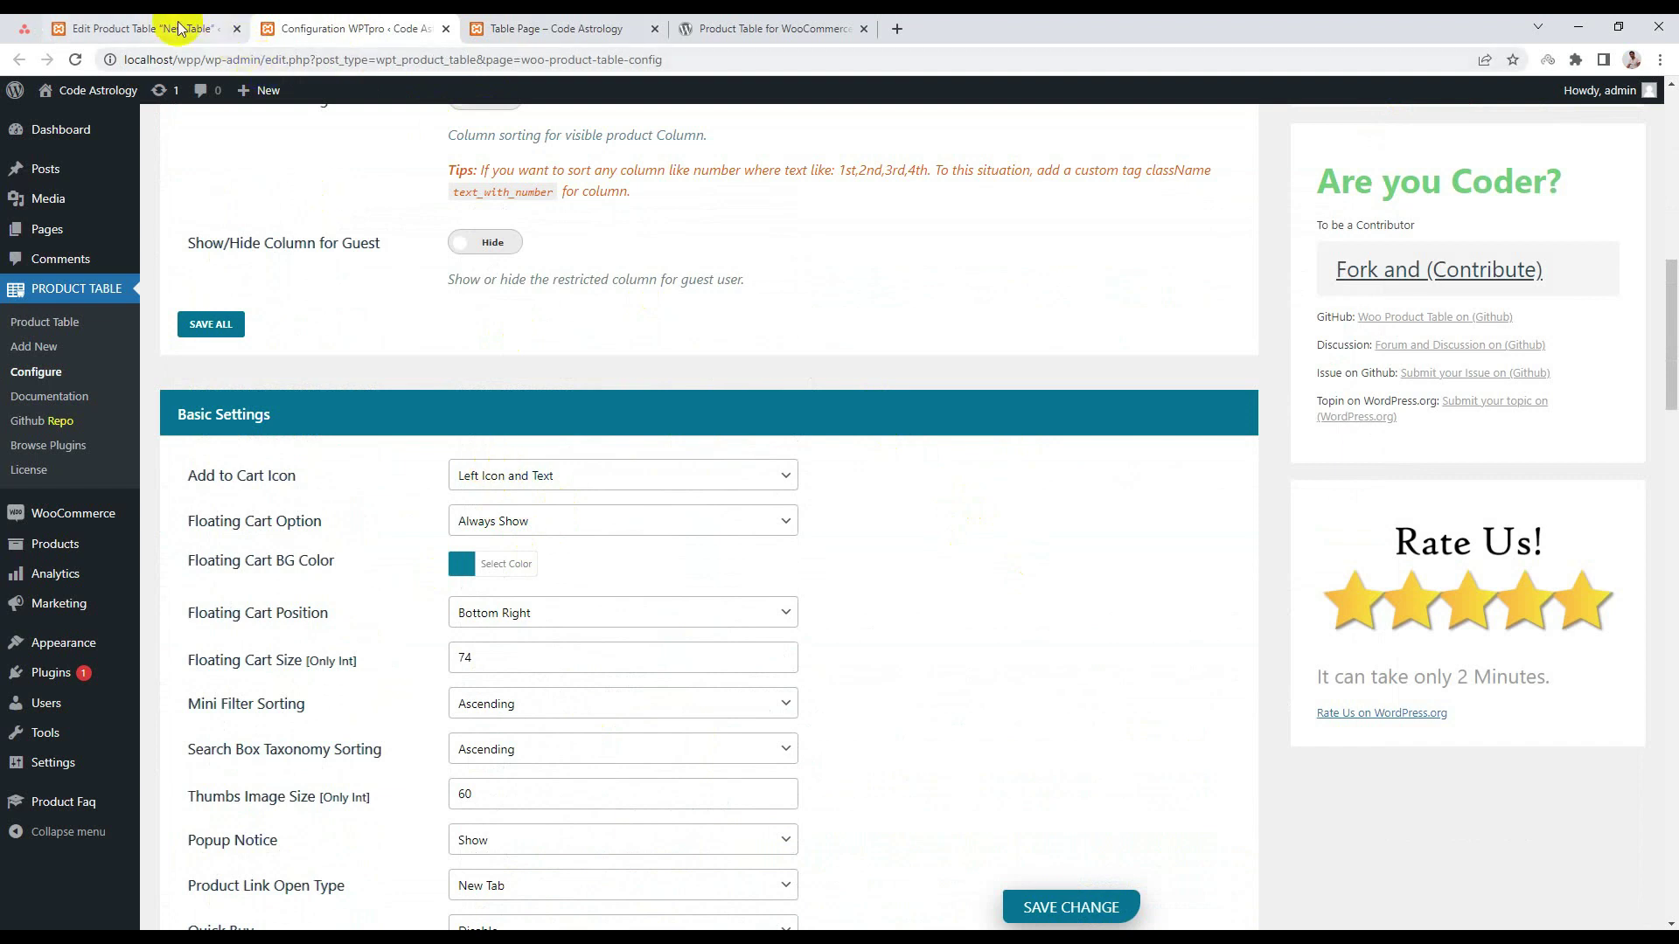
{"action": "left_click", "coordinate": [144, 28]}
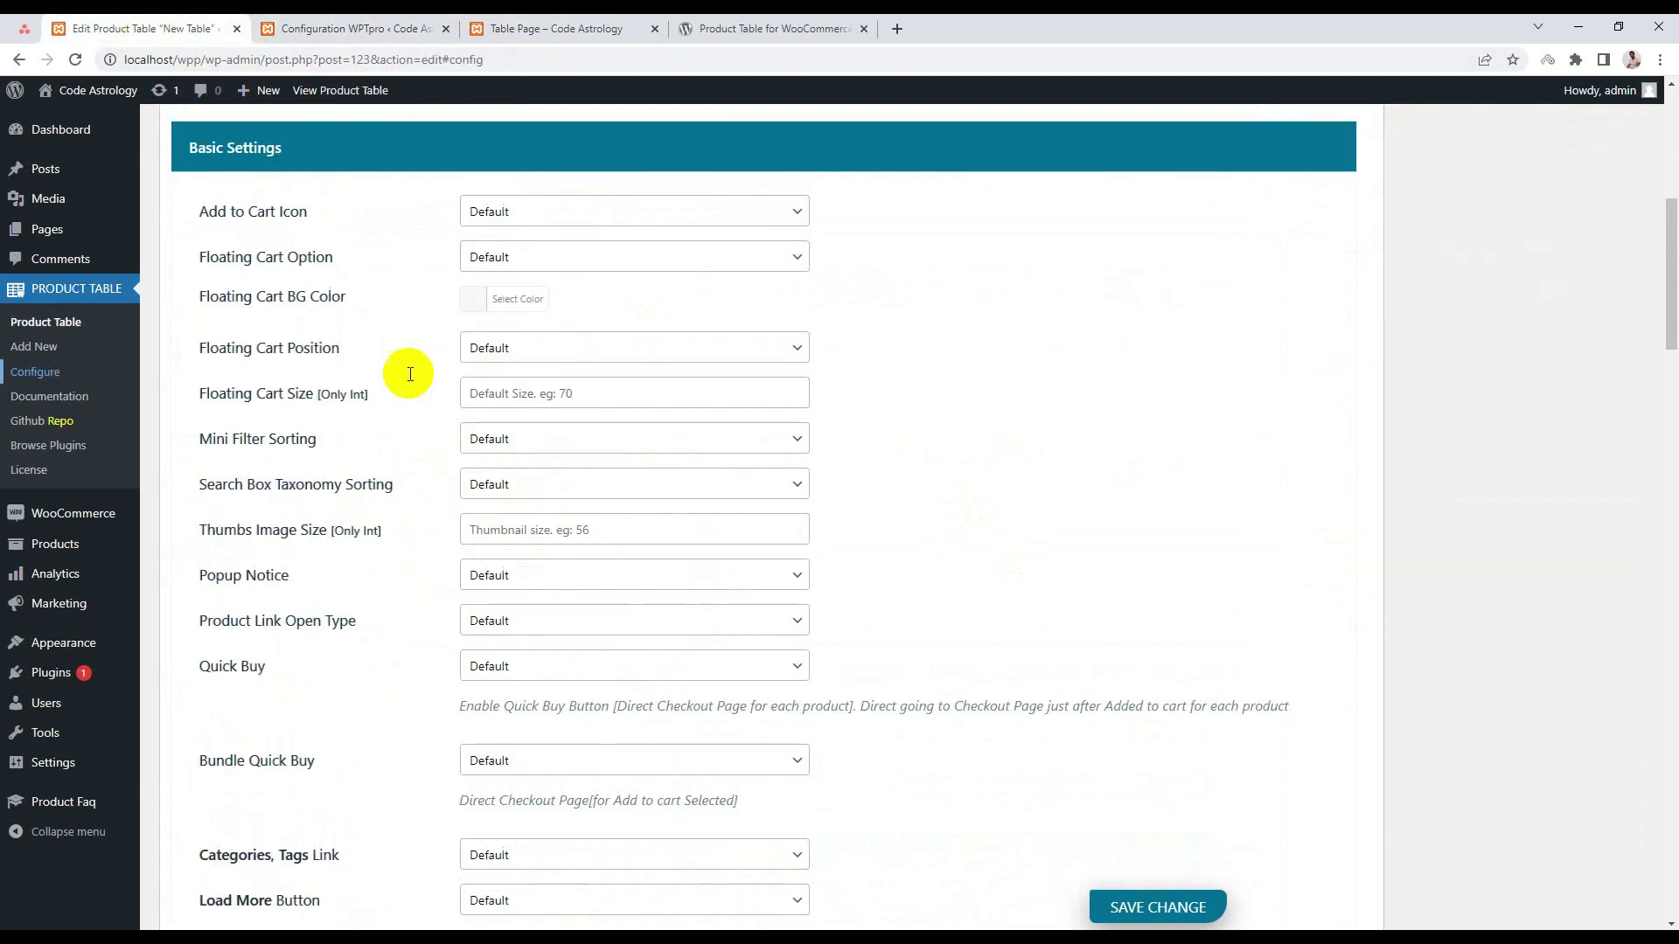
{"action": "left_click", "coordinate": [321, 22]}
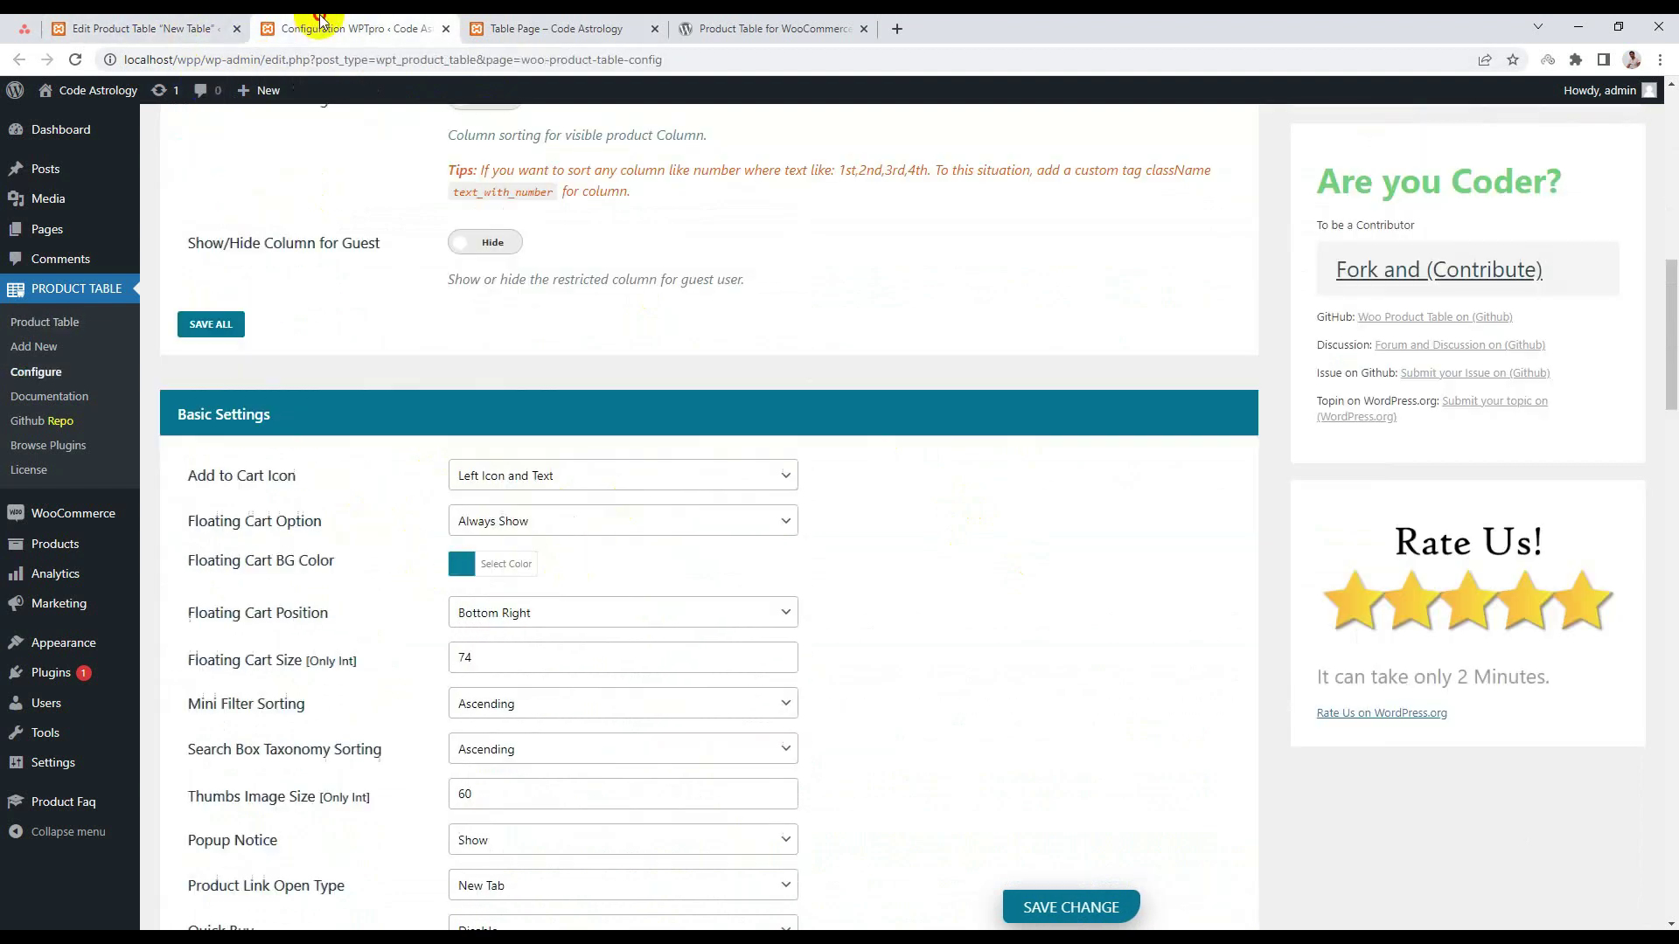
{"action": "scroll", "coordinate": [372, 354], "scroll_direction": "up", "scroll_amount": 10}
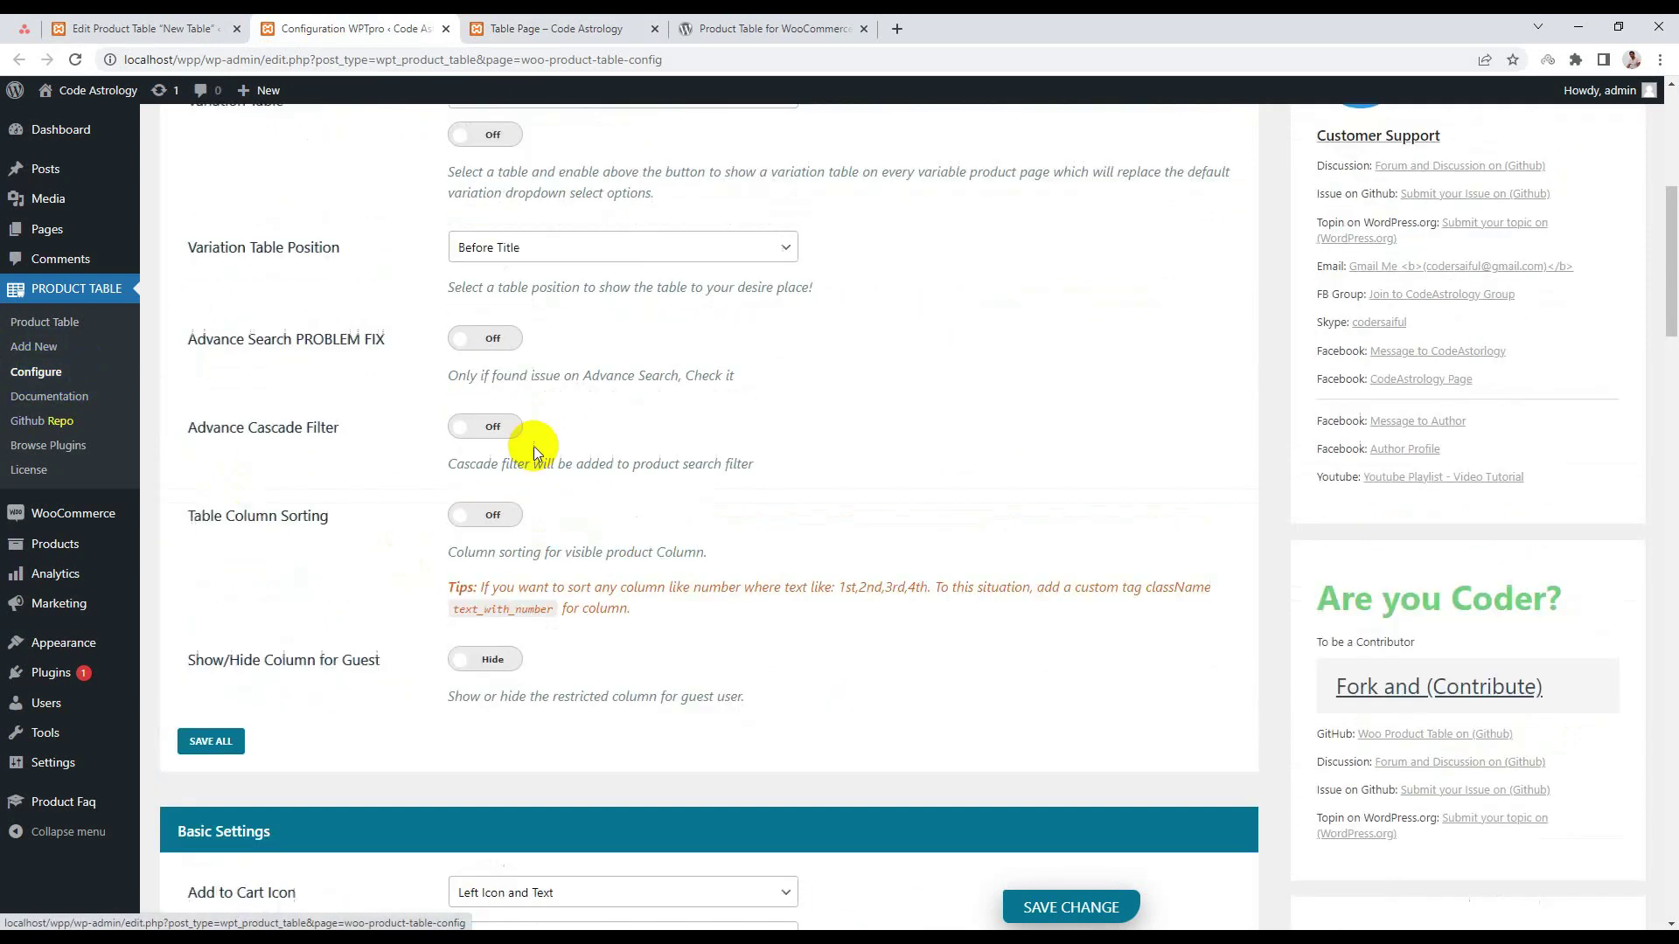
{"action": "scroll", "coordinate": [533, 446], "scroll_direction": "down", "scroll_amount": 10}
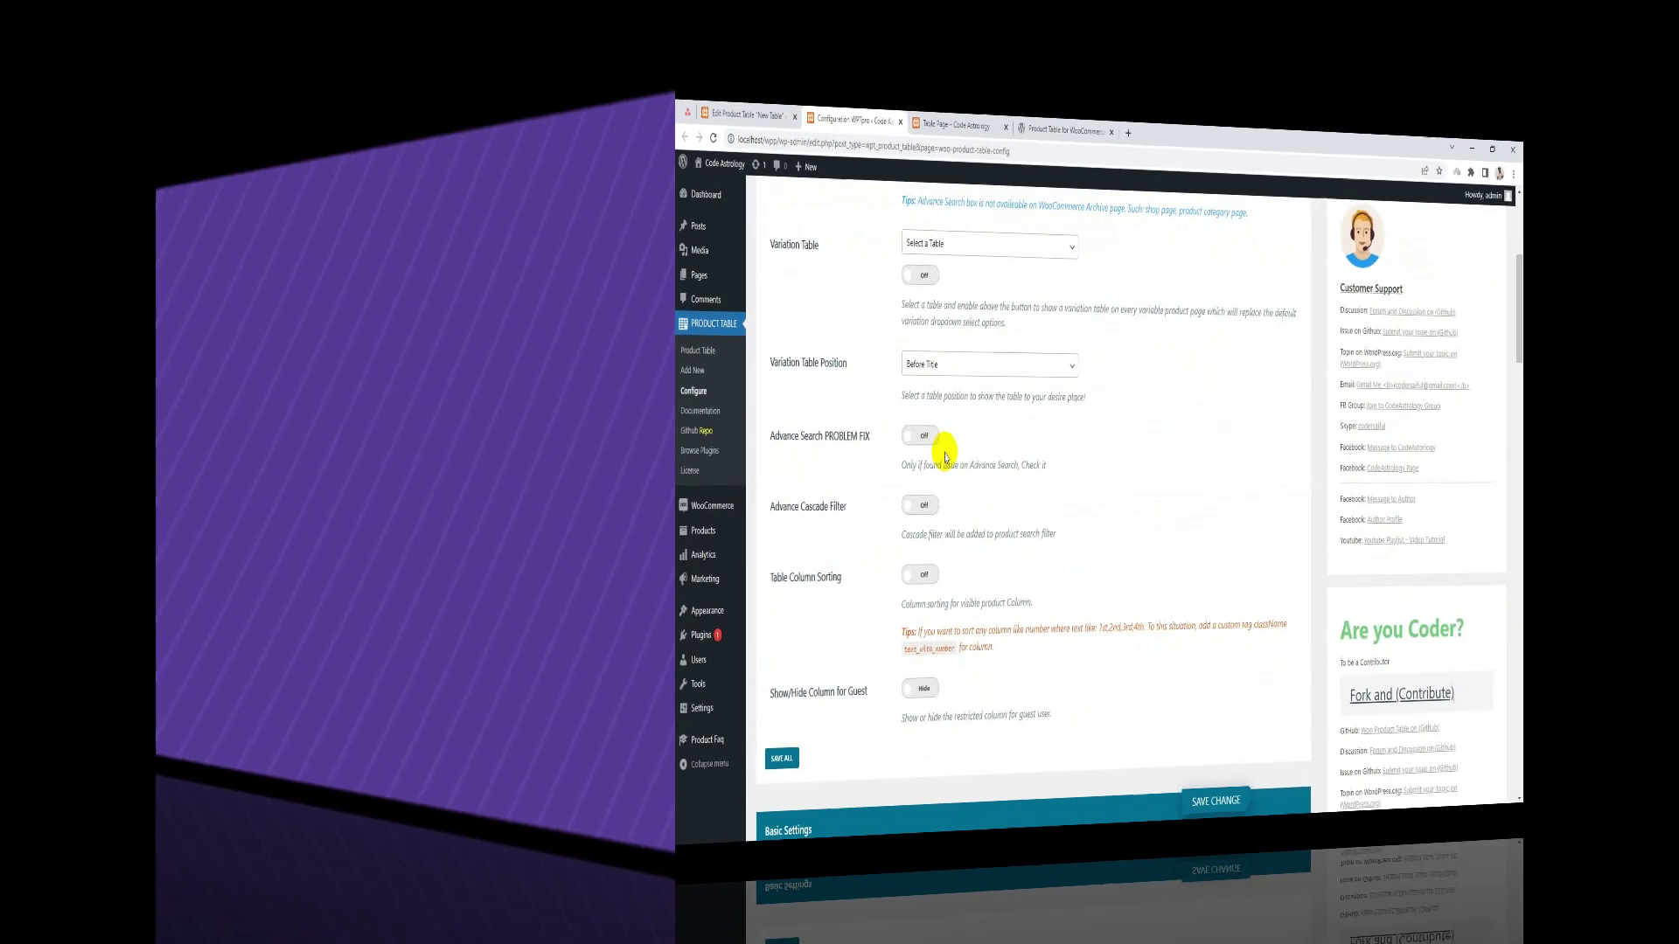